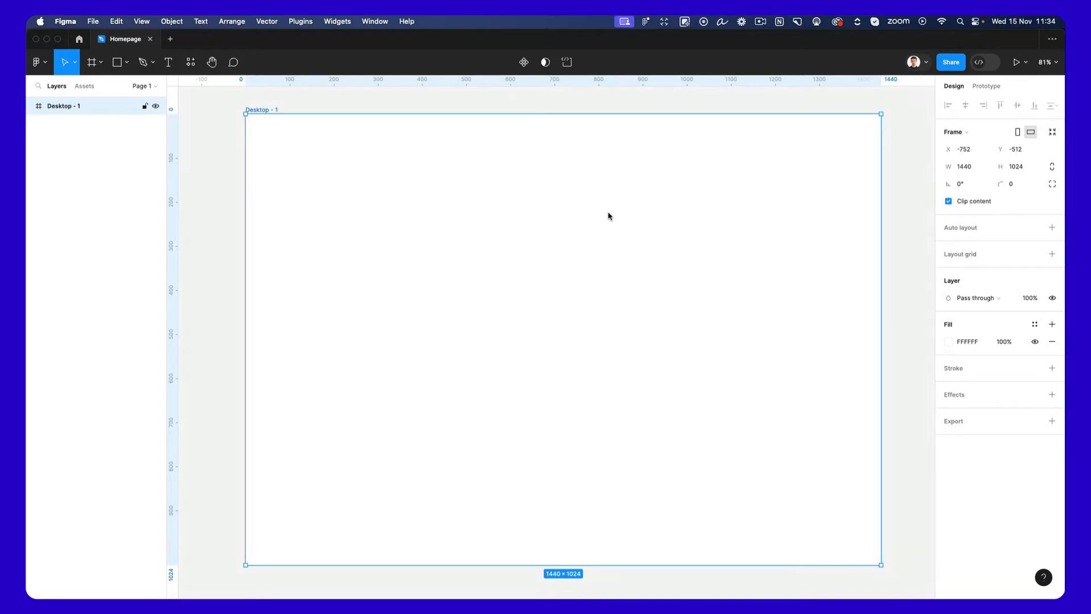
Add a layout grid to the Desktop - 1 frame and make it a 12-column grid.
{"action": "scroll", "coordinate": [608, 216], "scroll_direction": "down", "scroll_amount": 1}
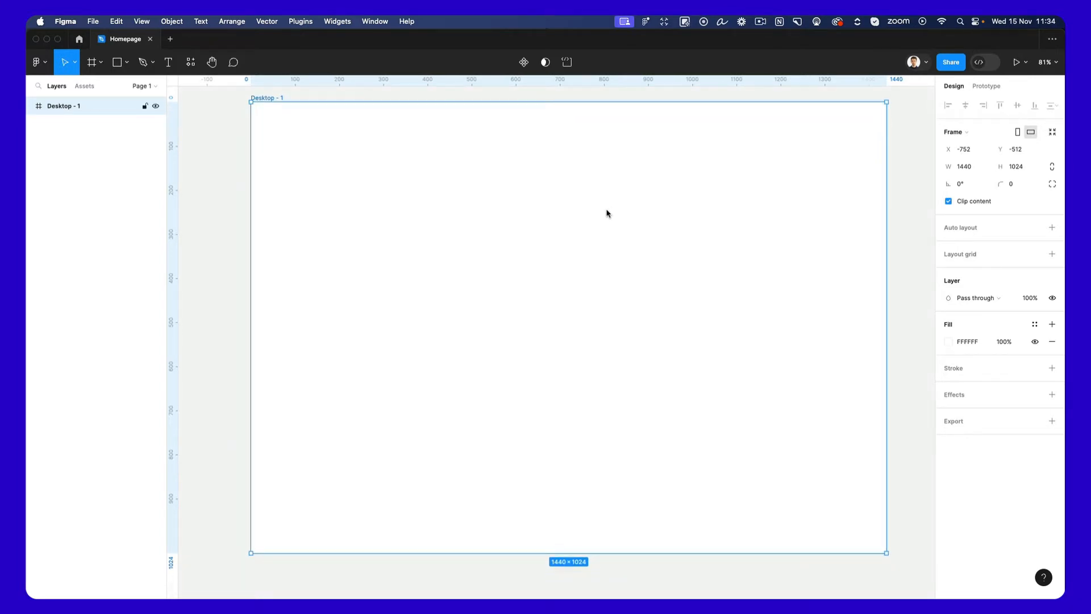
{"action": "left_click", "coordinate": [975, 257]}
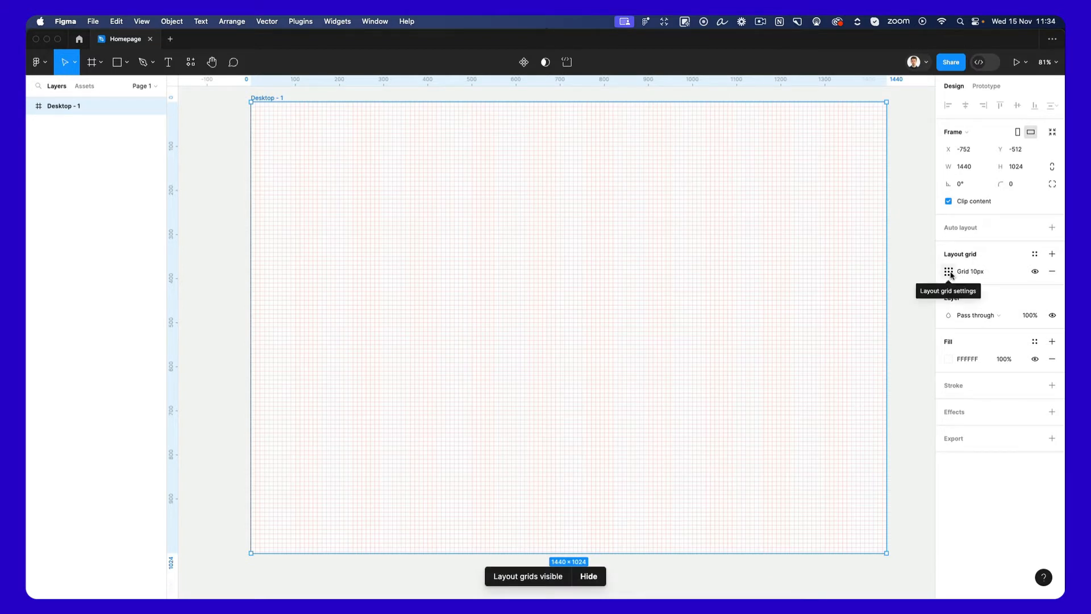
{"action": "left_click", "coordinate": [950, 274]}
{"action": "left_click", "coordinate": [828, 278]}
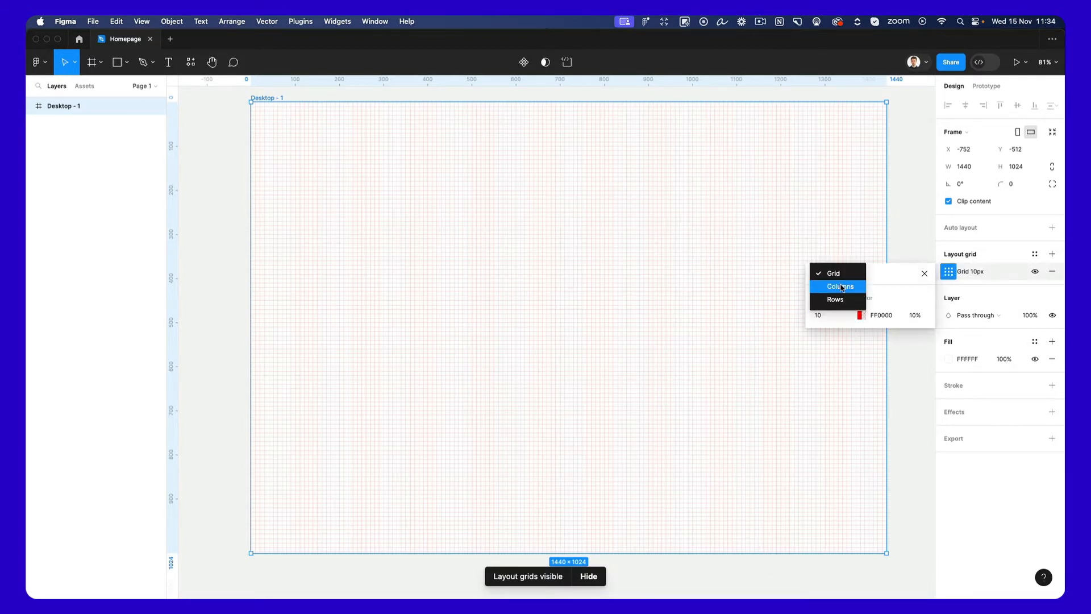
{"action": "left_click", "coordinate": [840, 286]}
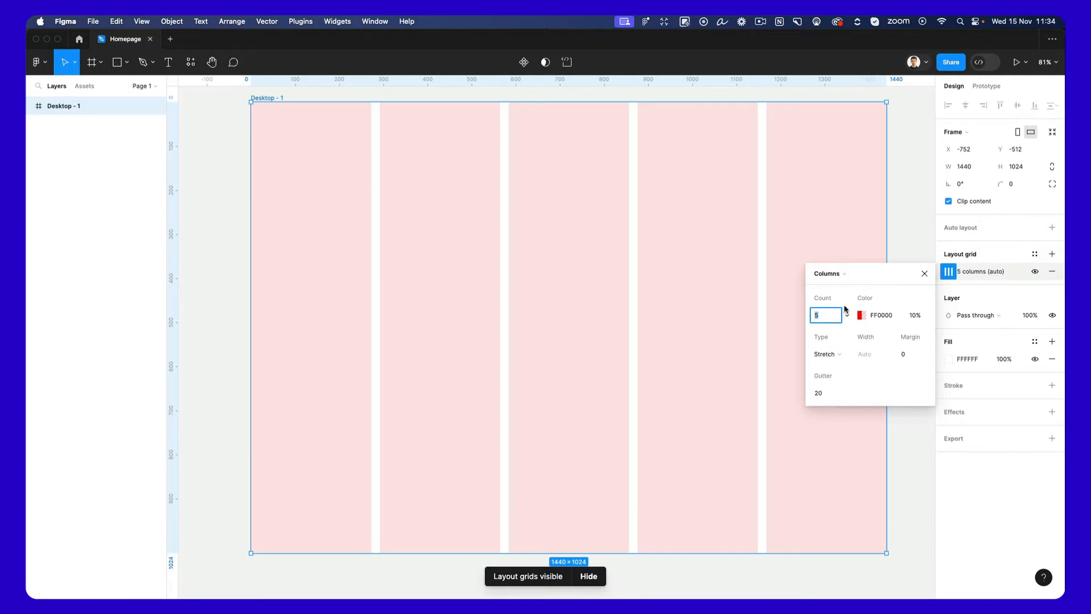
{"action": "key", "text": "shift+Up"}
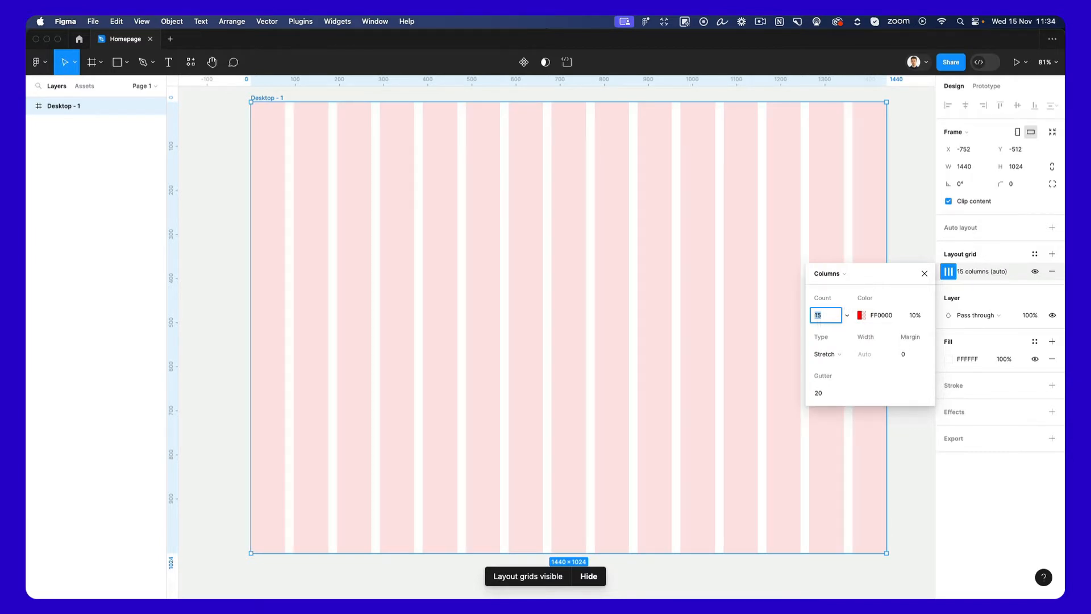
{"action": "key", "text": "Down"}
{"action": "key", "text": "Down"}
{"action": "key", "text": "Down"}
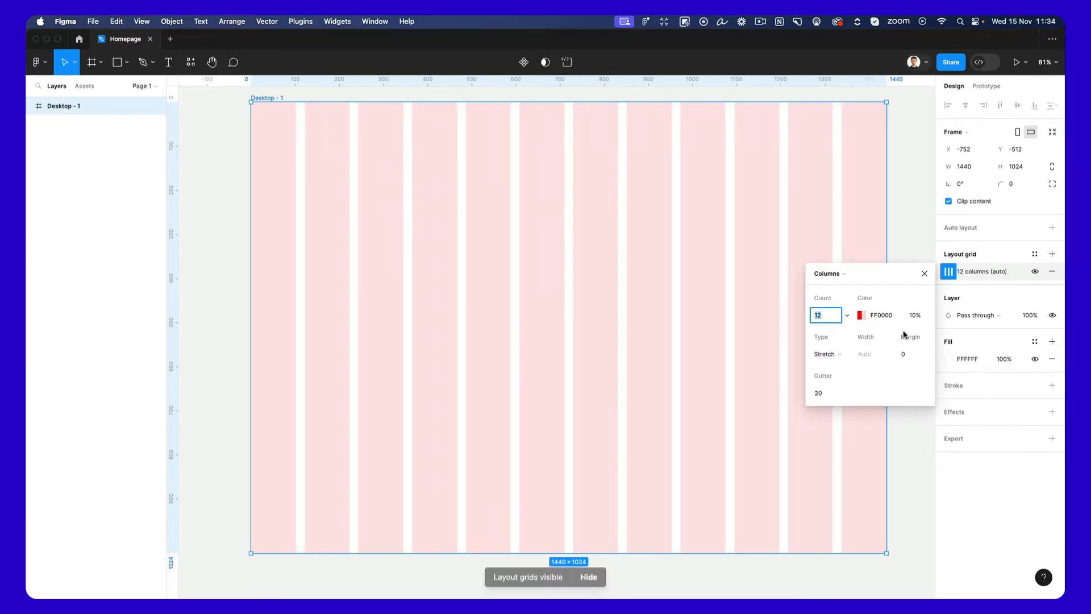
Set the column grid's margin to 72.
{"action": "left_click", "coordinate": [907, 355]}
{"action": "key", "text": "shift+Up"}
{"action": "key", "text": "shift+Up"}
{"action": "key", "text": "shift+Up"}
{"action": "key", "text": "shift+Up"}
{"action": "key", "text": "shift+Up"}
{"action": "key", "text": "shift+Up"}
{"action": "key", "text": "shift+Up"}
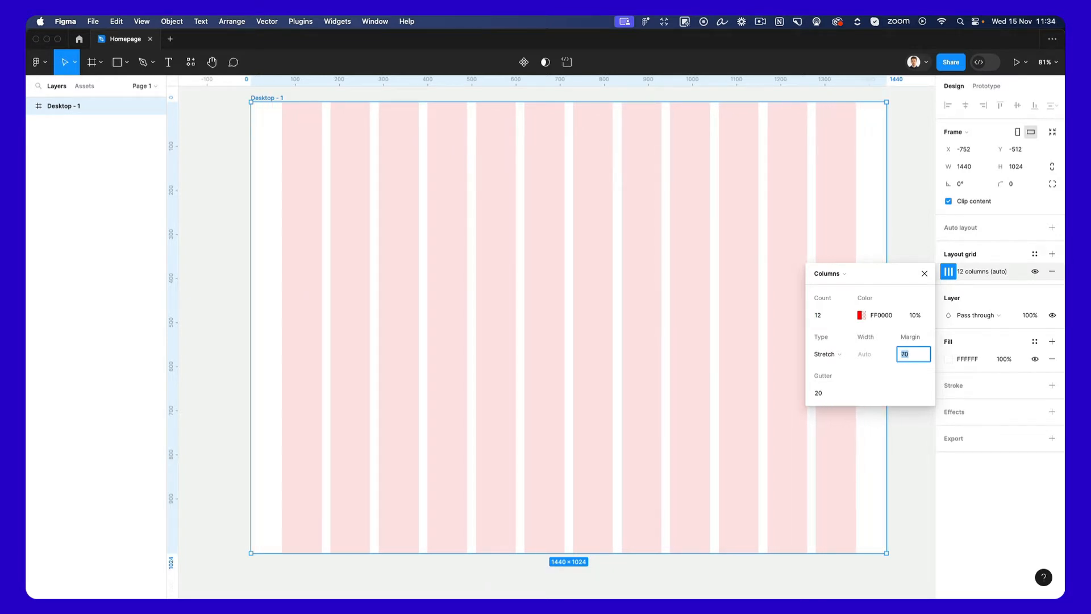
{"action": "key", "text": "Up"}
{"action": "key", "text": "Up"}
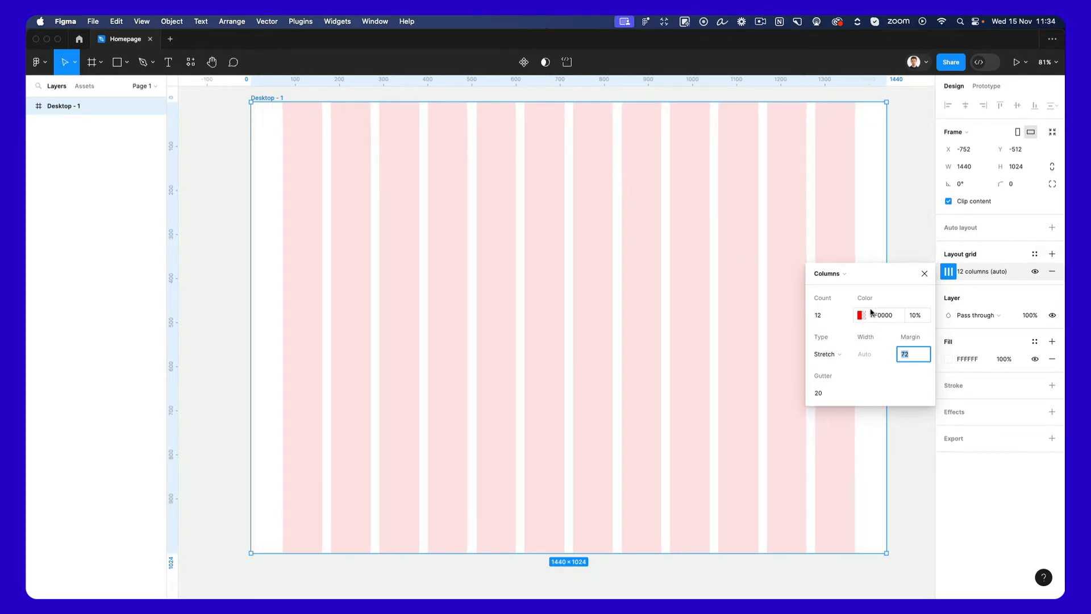
Recolor the column grid to the pale blue A9B3EA.
{"action": "left_click", "coordinate": [862, 315]}
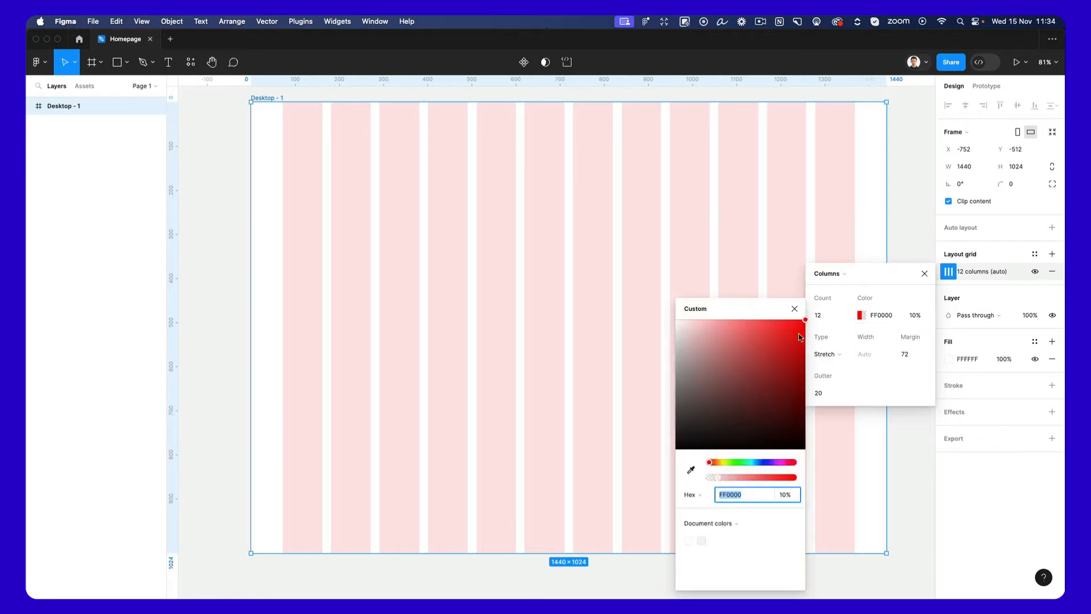
{"action": "left_click", "coordinate": [763, 463]}
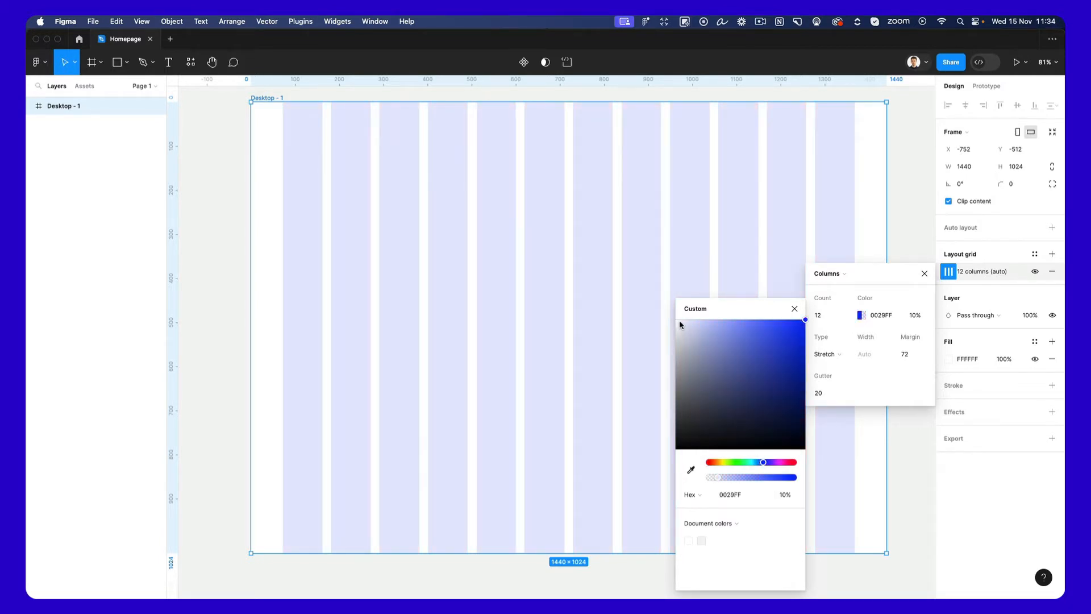
{"action": "left_click_drag", "start_coordinate": [679, 323], "coordinate": [713, 334]}
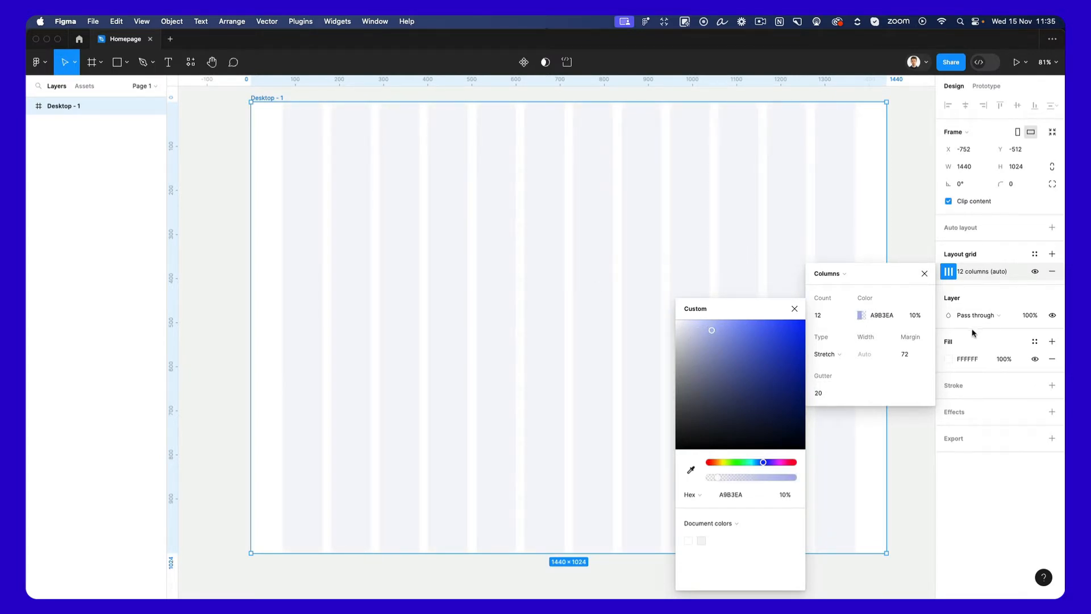
Change the Desktop - 1 frame's fill to black, 000000.
{"action": "left_click", "coordinate": [948, 359]}
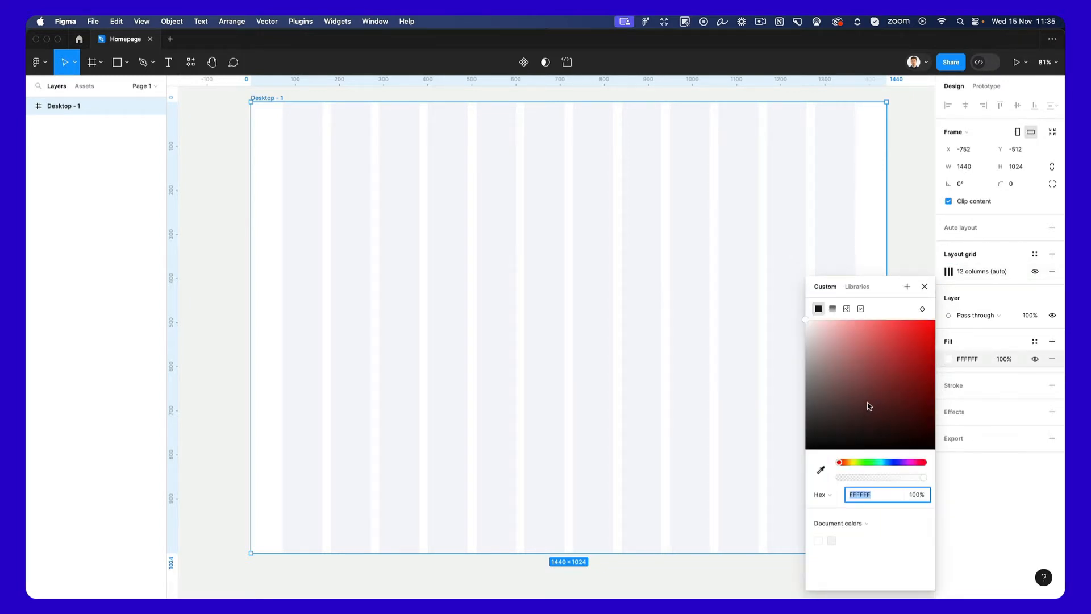
{"action": "left_click_drag", "start_coordinate": [870, 409], "coordinate": [790, 471]}
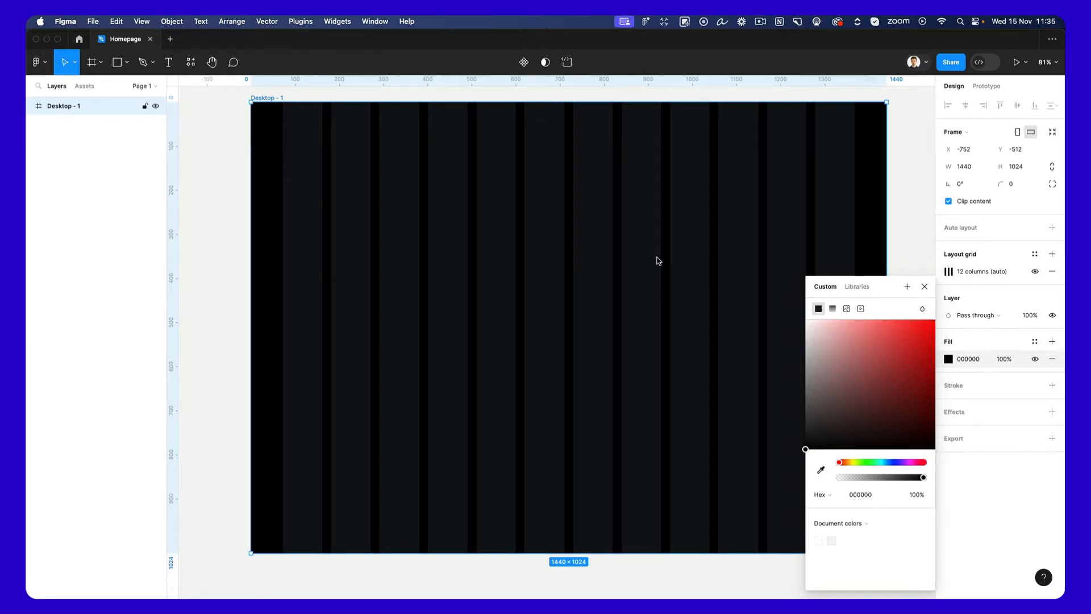
{"action": "left_click", "coordinate": [925, 287]}
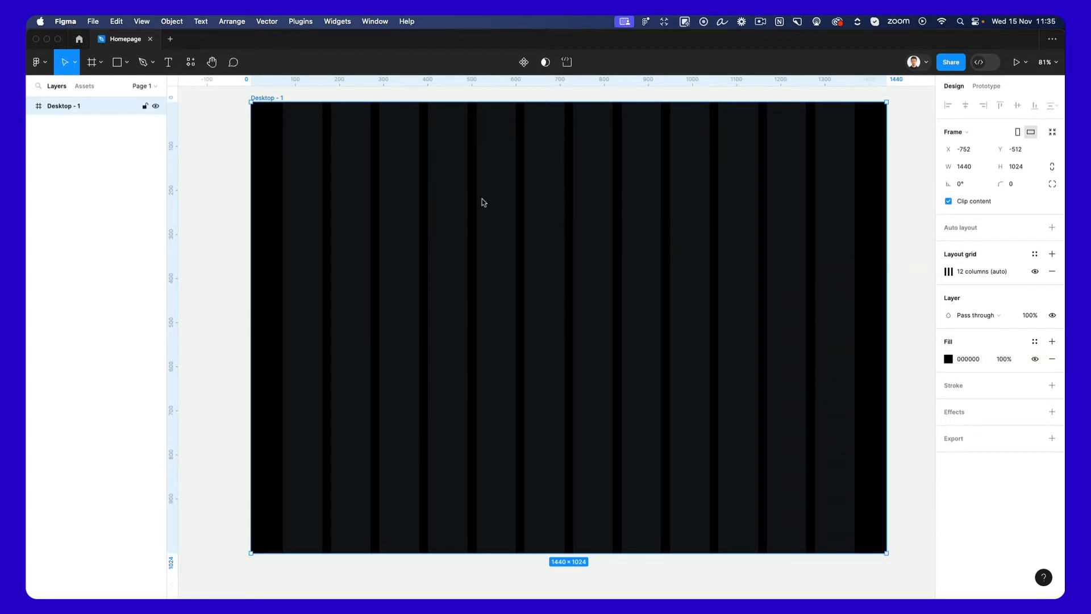
Draw a rectangle about 1296 × 147 across all 12 columns near the frame's upper edge and round its corners to about 35.
{"action": "scroll", "coordinate": [531, 222], "scroll_direction": "down", "scroll_amount": 2}
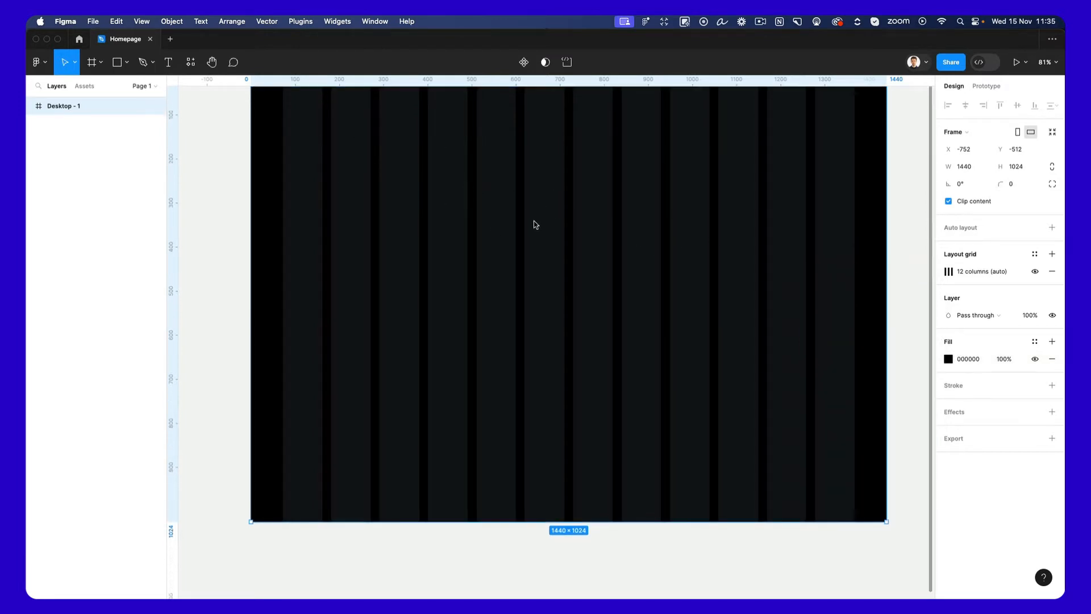
{"action": "scroll", "coordinate": [536, 223], "scroll_direction": "up", "scroll_amount": 2}
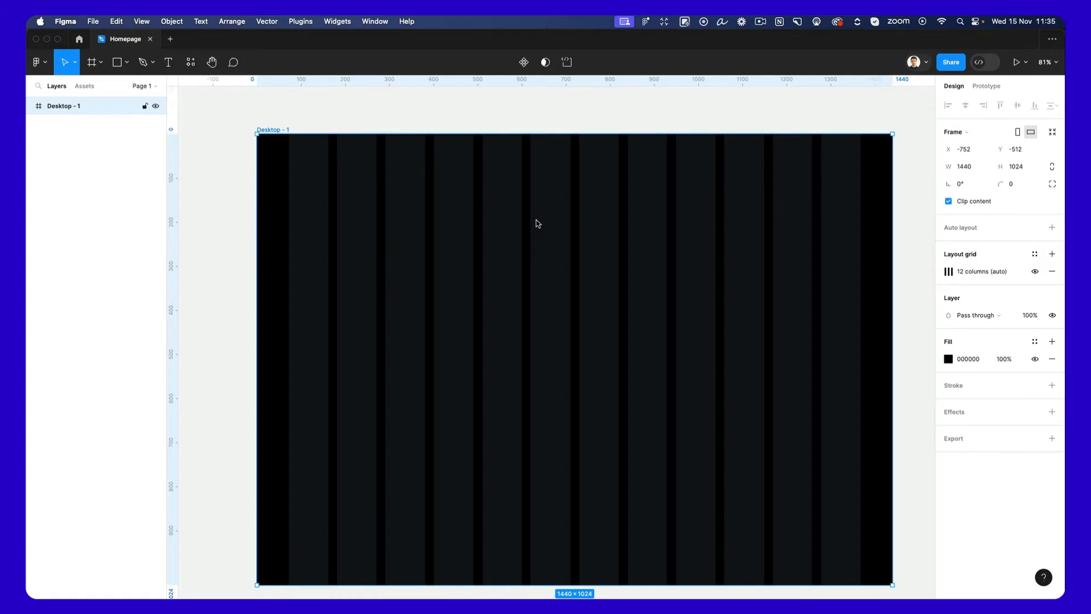
{"action": "key", "text": "r"}
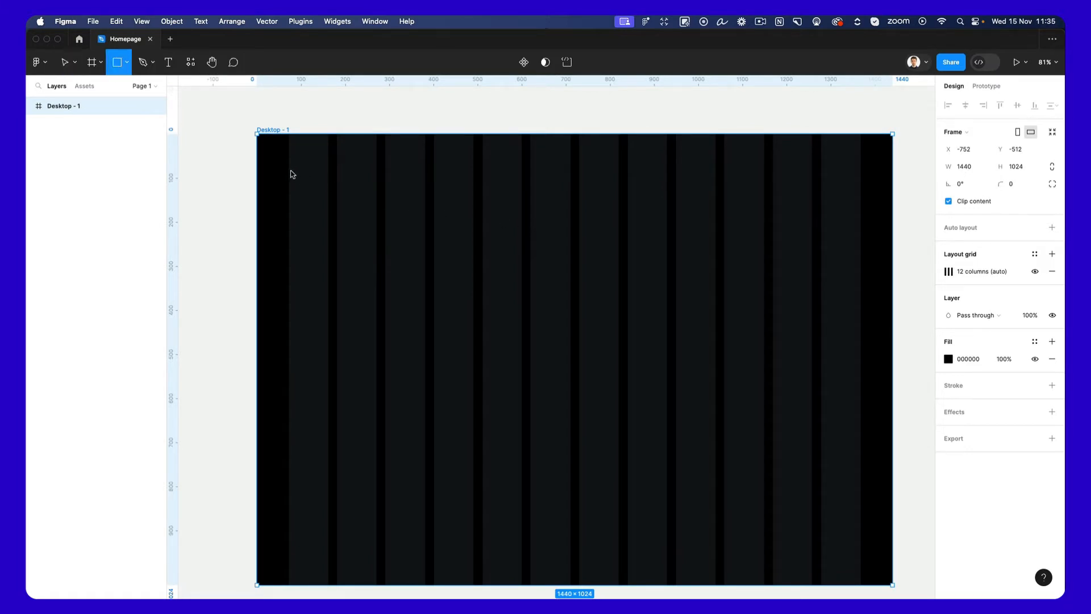
{"action": "left_click_drag", "start_coordinate": [292, 167], "coordinate": [861, 231]}
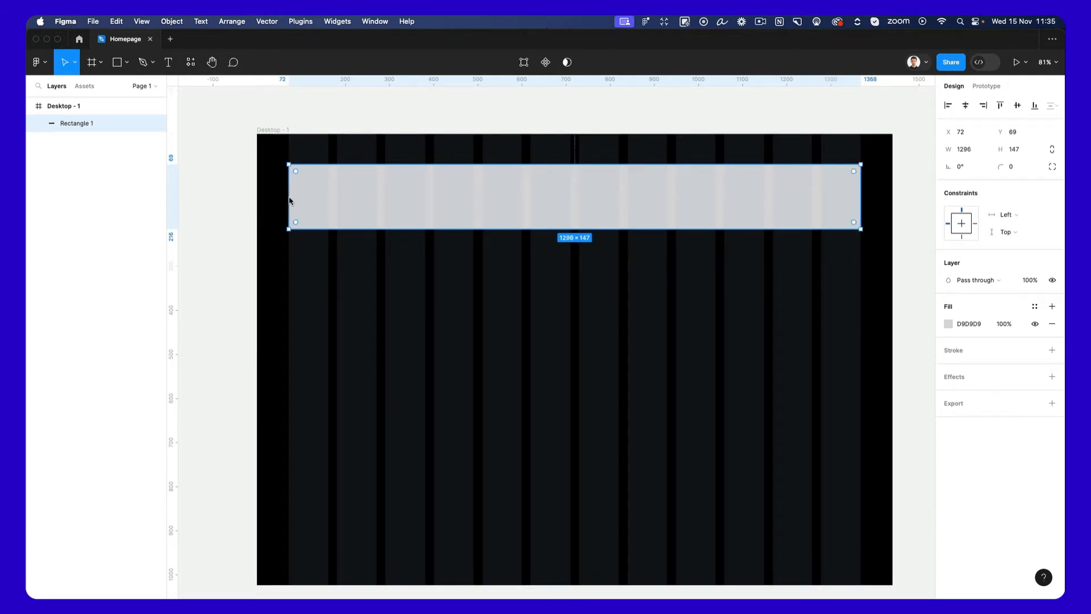
{"action": "left_click_drag", "start_coordinate": [1000, 173], "coordinate": [333, 169]}
Hide the rectangle's fill and give it a dark grey 444444 stroke with a width of 2.
{"action": "left_click", "coordinate": [1035, 324]}
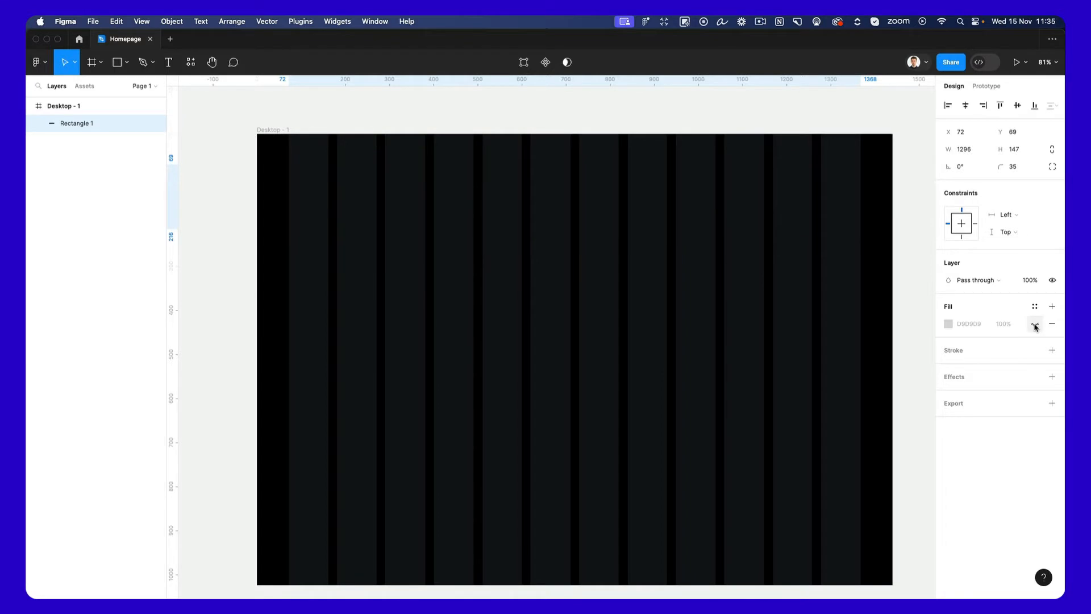
{"action": "left_click", "coordinate": [955, 351]}
{"action": "left_click", "coordinate": [949, 367]}
{"action": "type", "text": "ffffff"}
{"action": "key", "text": "Return"}
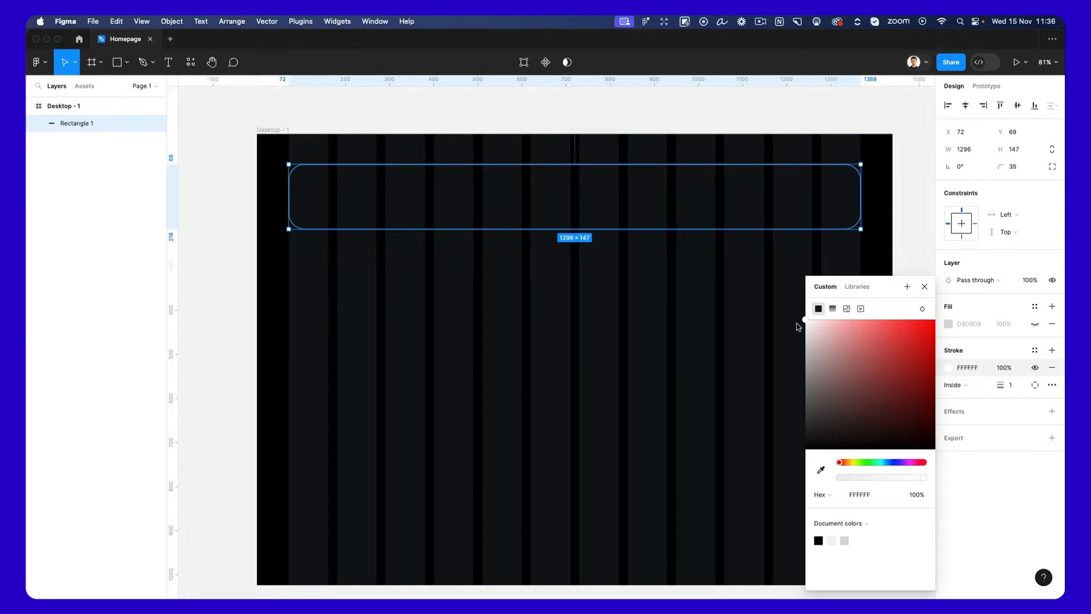
{"action": "mouse_move", "coordinate": [802, 322]}
{"action": "left_mouse_down"}
{"action": "mouse_move", "coordinate": [767, 345]}
{"action": "mouse_move", "coordinate": [719, 430]}
{"action": "mouse_move", "coordinate": [717, 419]}
{"action": "left_mouse_up"}
{"action": "left_click", "coordinate": [1011, 385]}
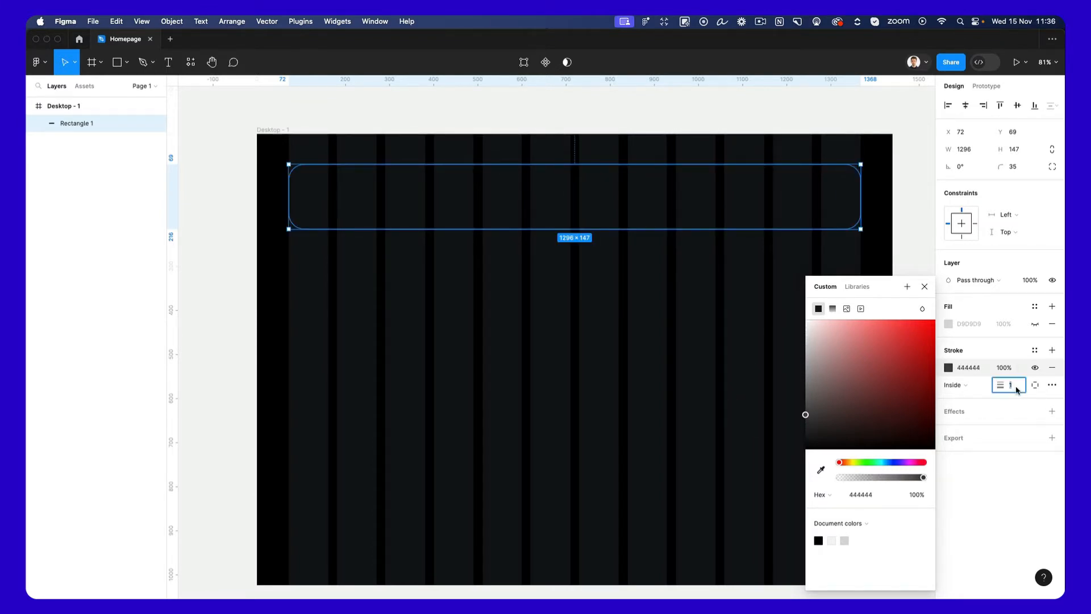
{"action": "type", "text": "2"}
{"action": "key", "text": "Return"}
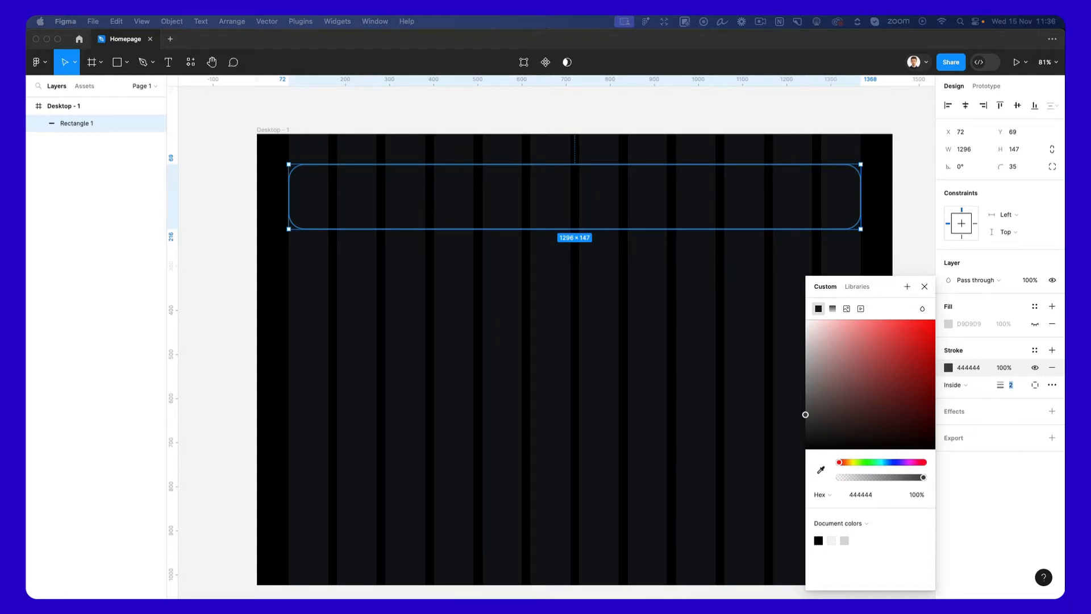
{"action": "left_click", "coordinate": [379, 358]}
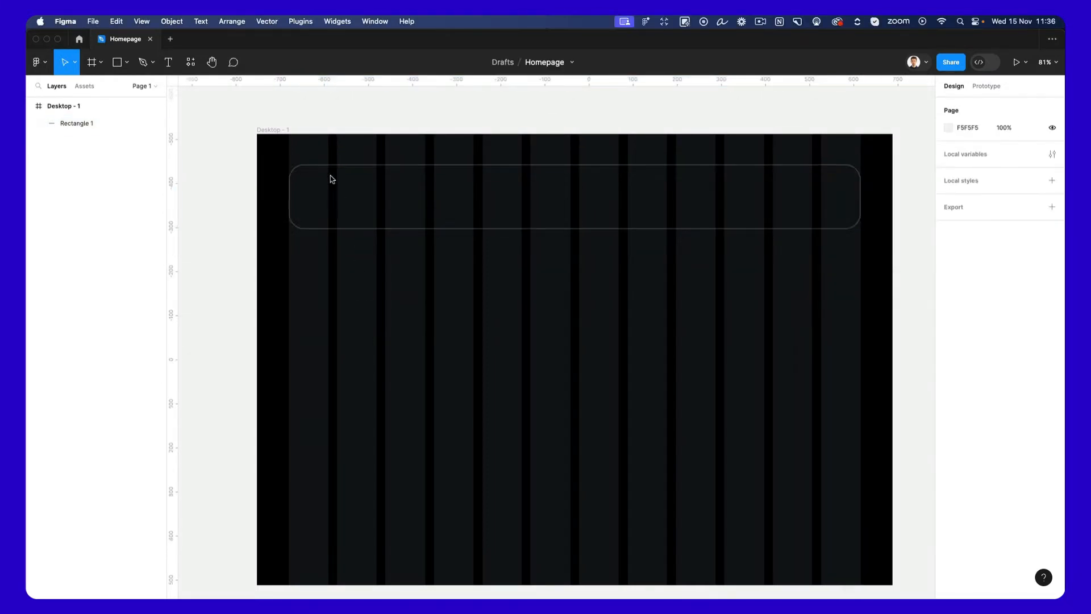
Paste the copied wavy circle logo into the frame and place it inside the rounded bar's left end, at about X 127, Y 125.
{"action": "left_click", "coordinate": [328, 170]}
{"action": "key", "text": "ctrl+v"}
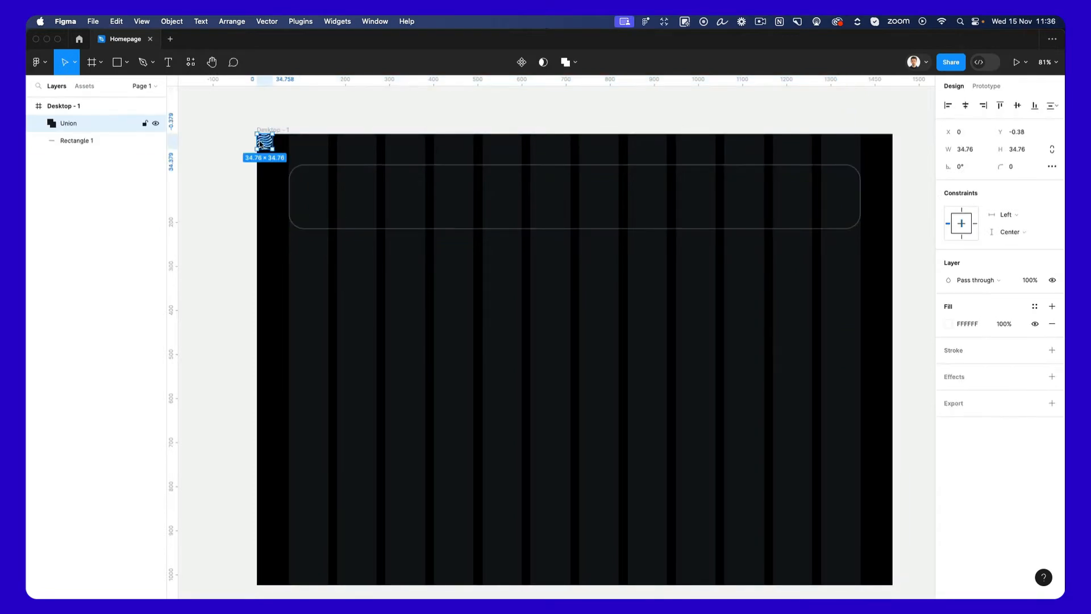
{"action": "left_click_drag", "start_coordinate": [270, 146], "coordinate": [322, 198]}
Scale the wavy logo up proportionally to about 44.76 × 44.76.
{"action": "scroll", "coordinate": [321, 197], "scroll_direction": "up", "scroll_amount": 5}
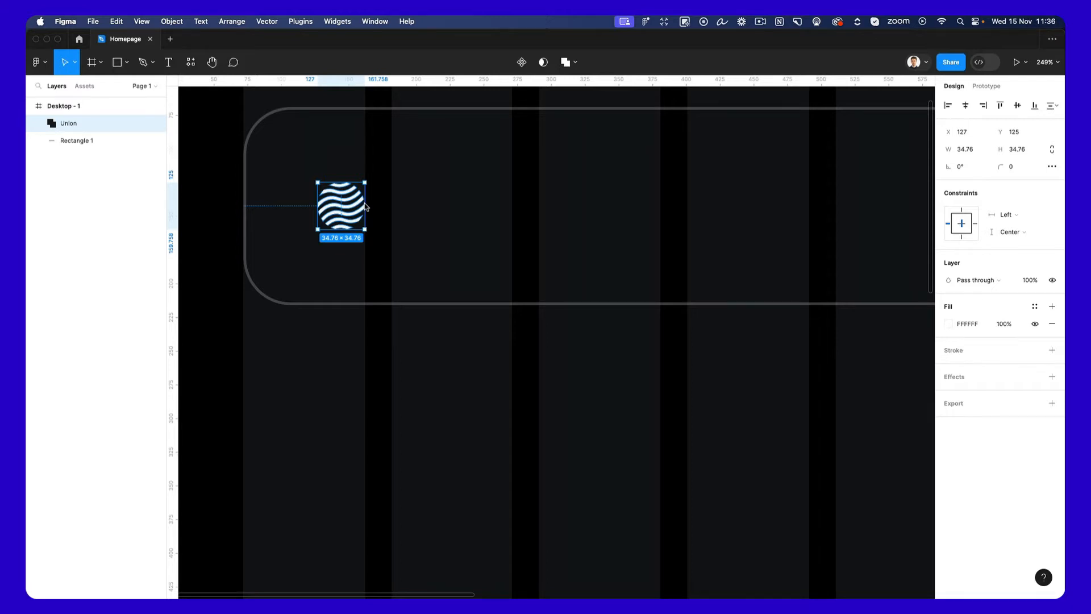
{"action": "key", "text": "k"}
{"action": "left_click_drag", "start_coordinate": [317, 206], "coordinate": [352, 192]}
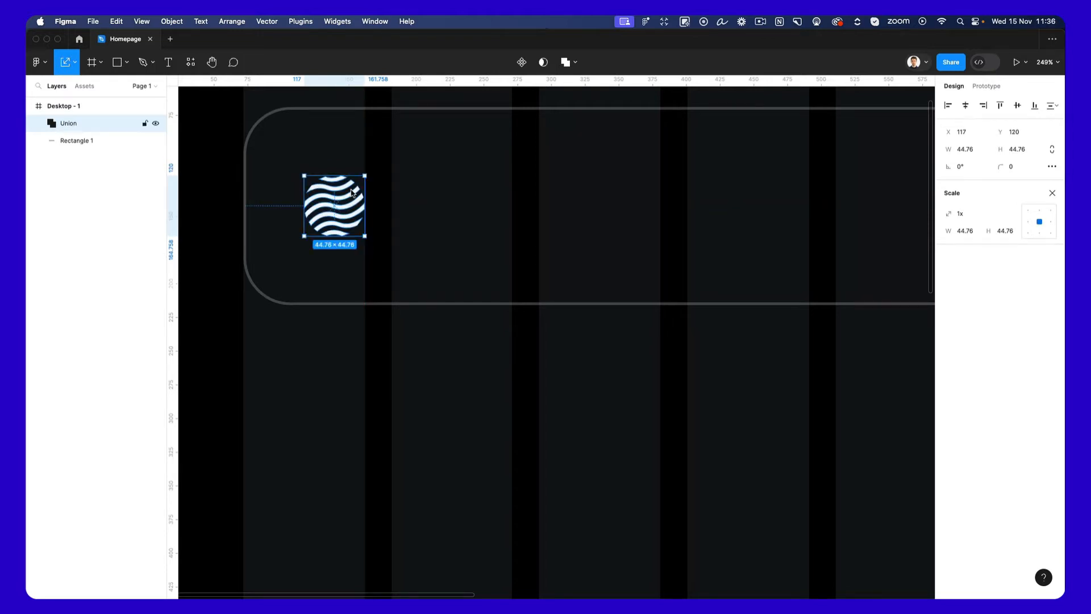
{"action": "left_click", "coordinate": [385, 215]}
Draw a vertical line about 145 long to the right of the logo, spanning the bar from its upper to its lower edge.
{"action": "scroll", "coordinate": [386, 217], "scroll_direction": "down", "scroll_amount": 3}
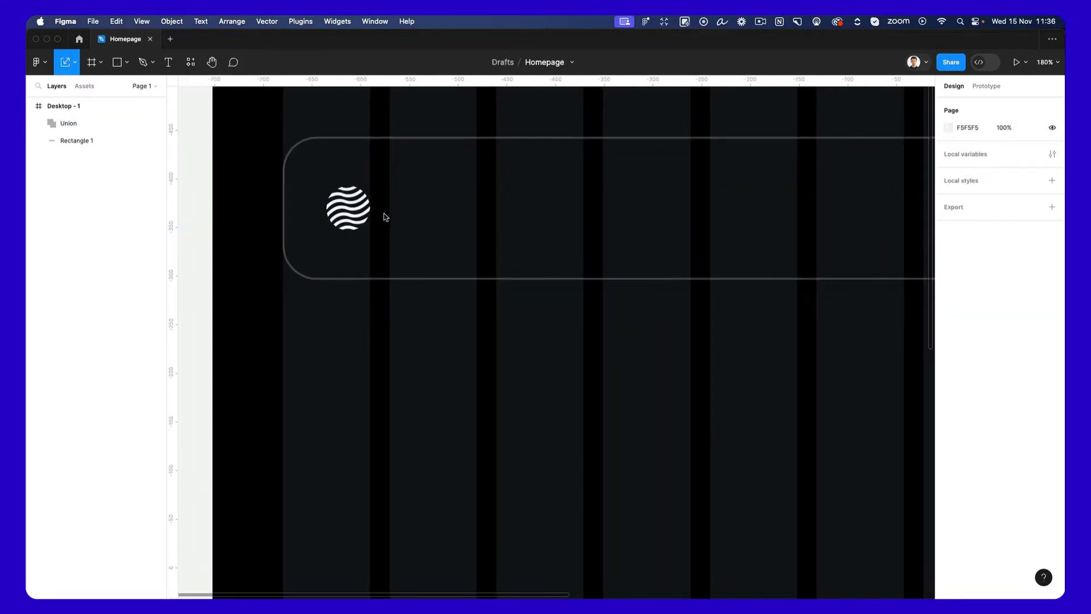
{"action": "scroll", "coordinate": [386, 217], "scroll_direction": "up", "scroll_amount": 2}
{"action": "key", "text": "l"}
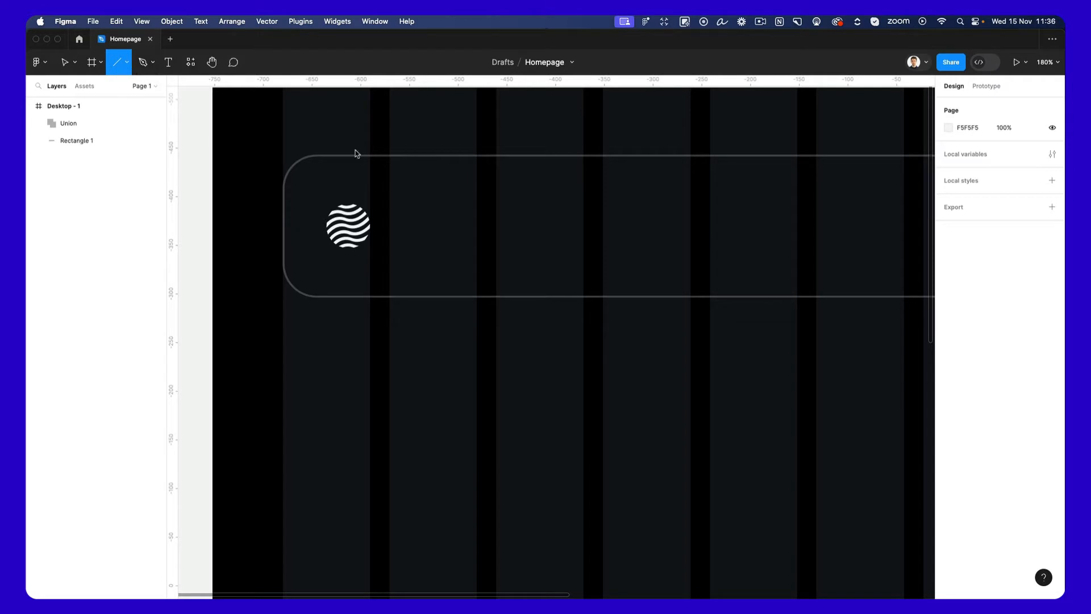
{"action": "left_click_drag", "start_coordinate": [456, 156], "coordinate": [455, 298]}
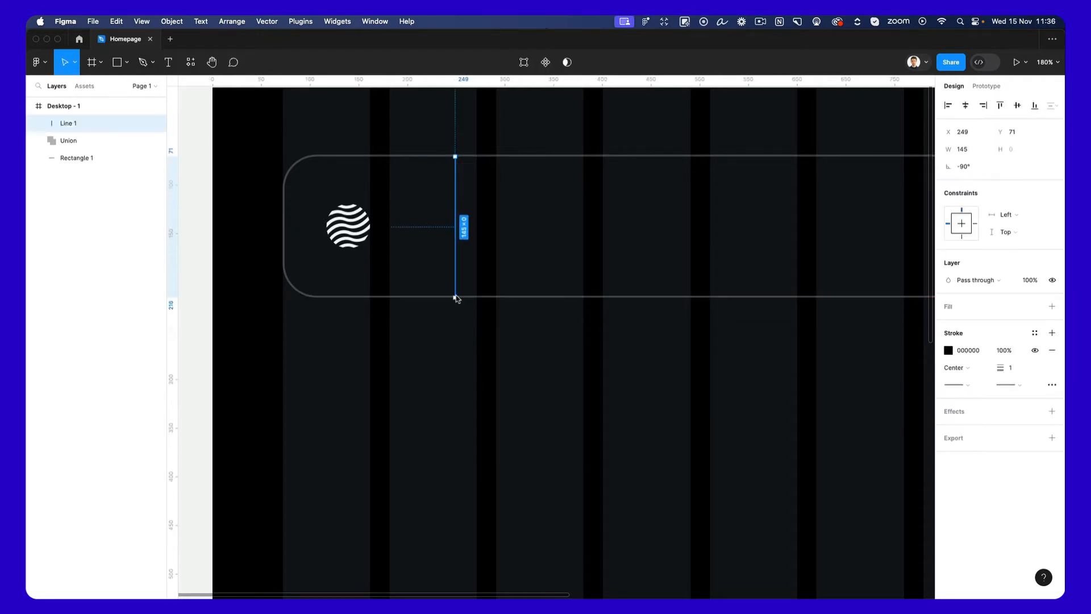
Match the vertical line's stroke to the bar's 444444 outline at width 2 and move the line closer to the logo, at X 208.
{"action": "scroll", "coordinate": [474, 169], "scroll_direction": "up", "scroll_amount": 5}
{"action": "scroll", "coordinate": [475, 169], "scroll_direction": "up", "scroll_amount": 1}
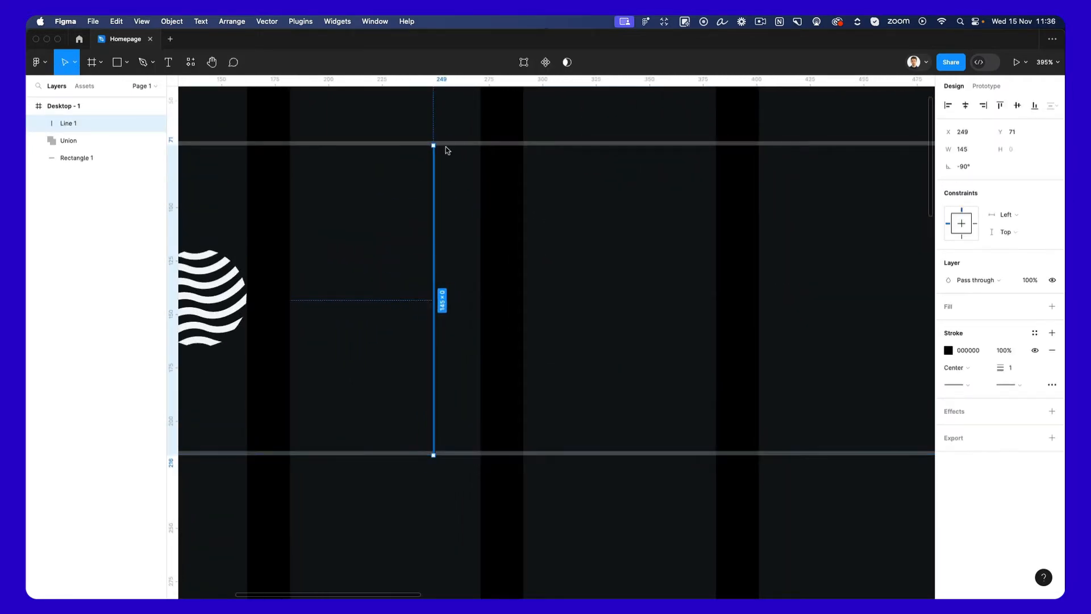
{"action": "key", "text": "i"}
{"action": "left_click", "coordinate": [453, 142]}
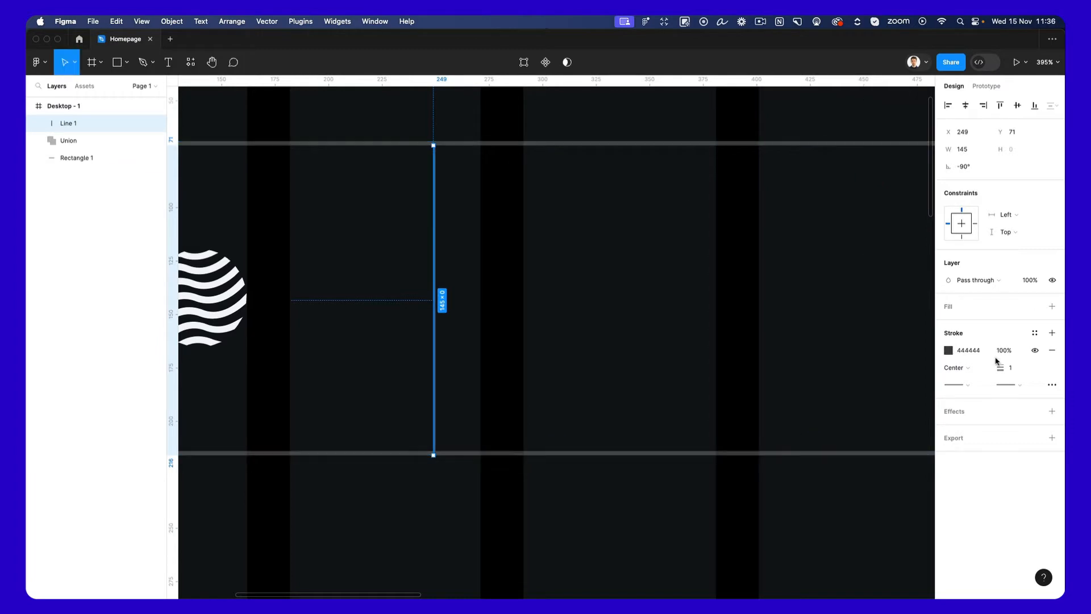
{"action": "left_click", "coordinate": [1010, 368]}
{"action": "key", "text": "Up"}
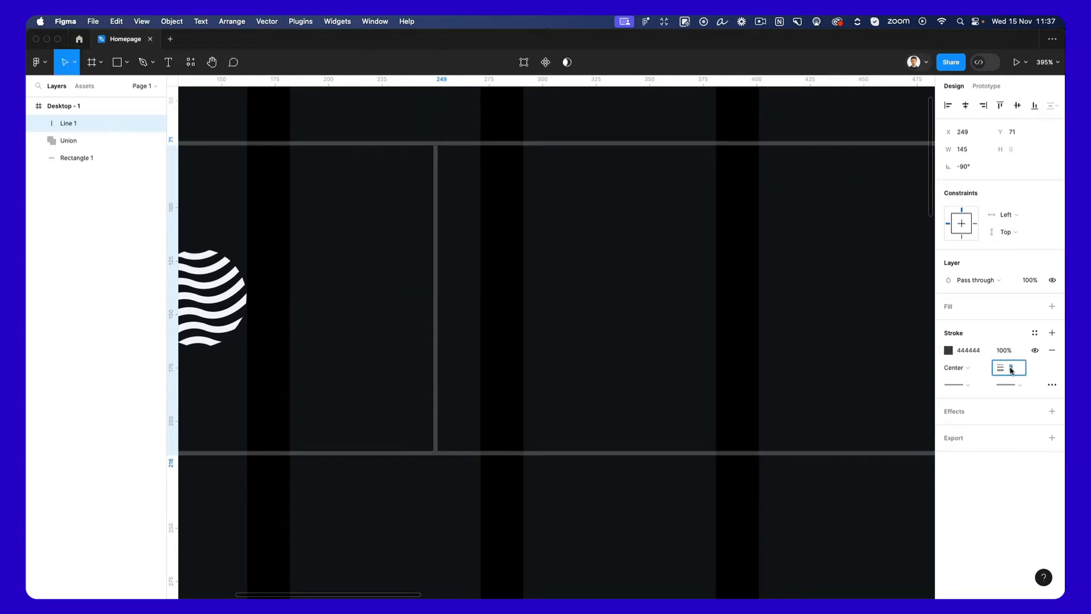
{"action": "scroll", "coordinate": [580, 310], "scroll_direction": "down", "scroll_amount": 5}
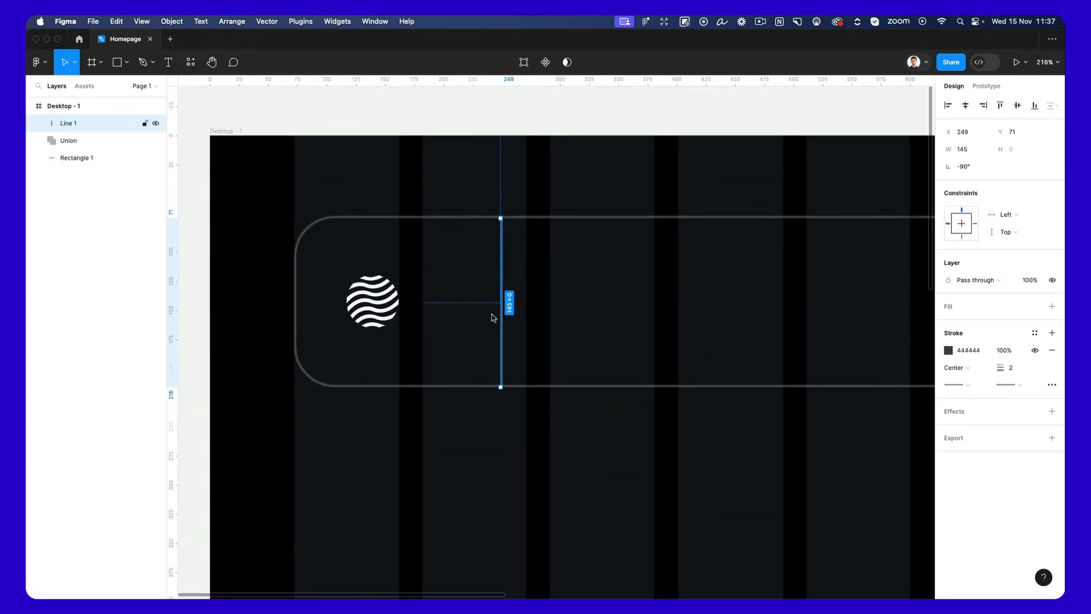
{"action": "left_click_drag", "start_coordinate": [494, 317], "coordinate": [457, 320]}
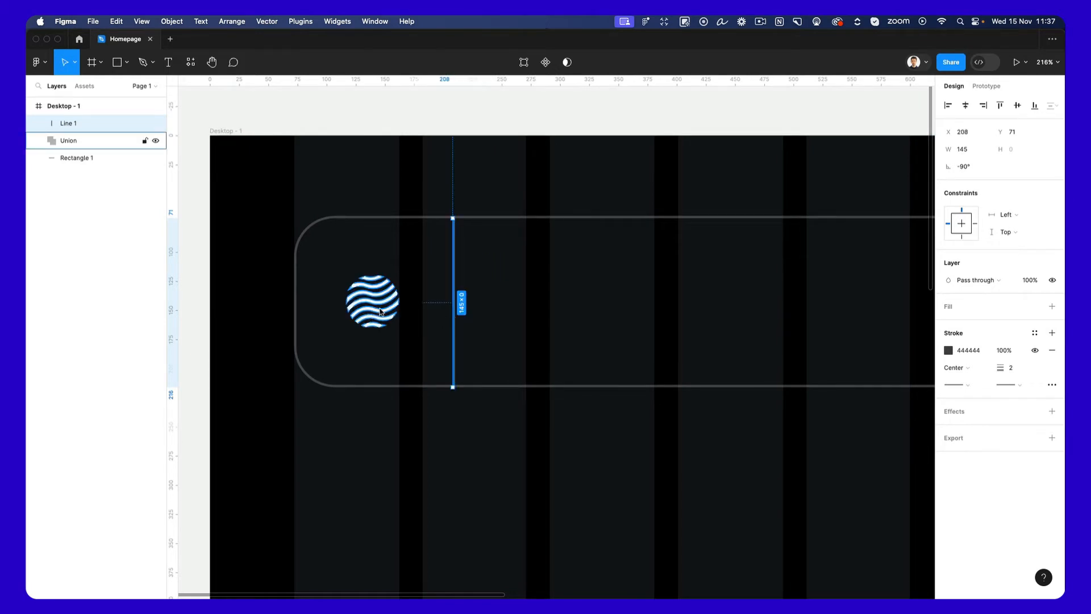
Move the vertical divider to X 268 and centre the logo between it and the bar's left end, at X 149, Y 120.
{"action": "key", "text": "shift+Right"}
{"action": "key", "text": "shift+Right"}
{"action": "key", "text": "shift+Right"}
{"action": "key", "text": "shift+Right"}
{"action": "key", "text": "shift+Right"}
{"action": "key", "text": "shift+Right"}
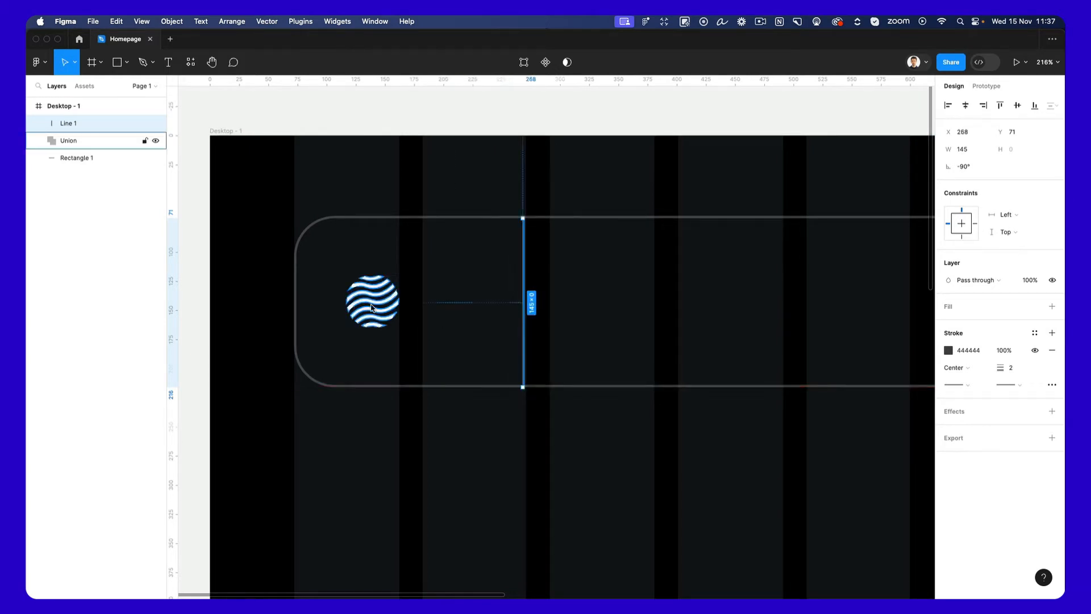
{"action": "left_click", "coordinate": [385, 300]}
{"action": "left_click_drag", "start_coordinate": [385, 299], "coordinate": [428, 306]}
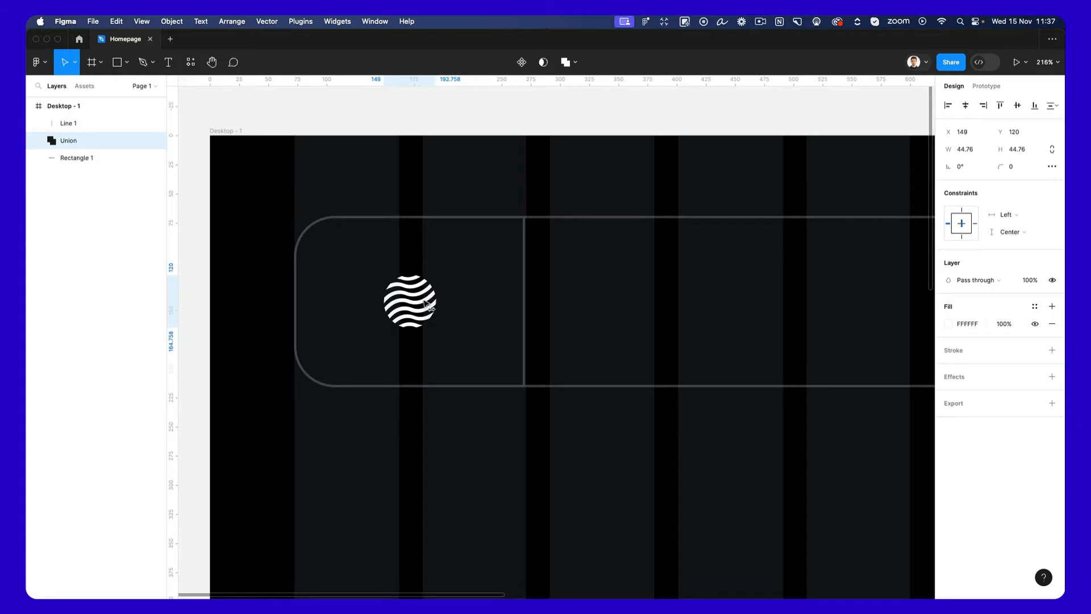
{"action": "scroll", "coordinate": [428, 306], "scroll_direction": "down", "scroll_amount": 5}
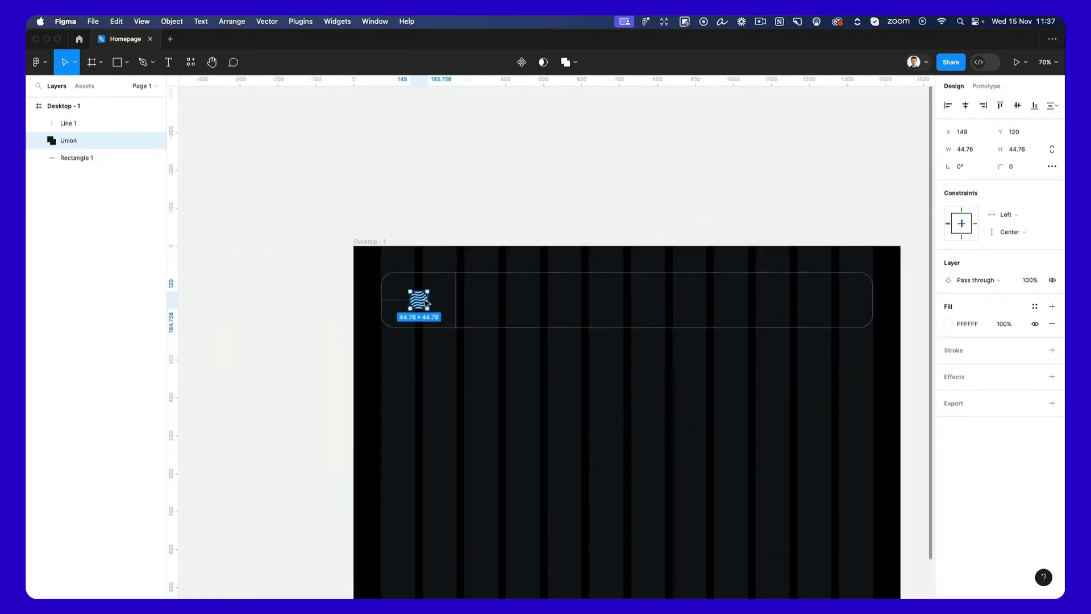
{"action": "left_click", "coordinate": [506, 376]}
{"action": "scroll", "coordinate": [500, 332], "scroll_direction": "up", "scroll_amount": 4}
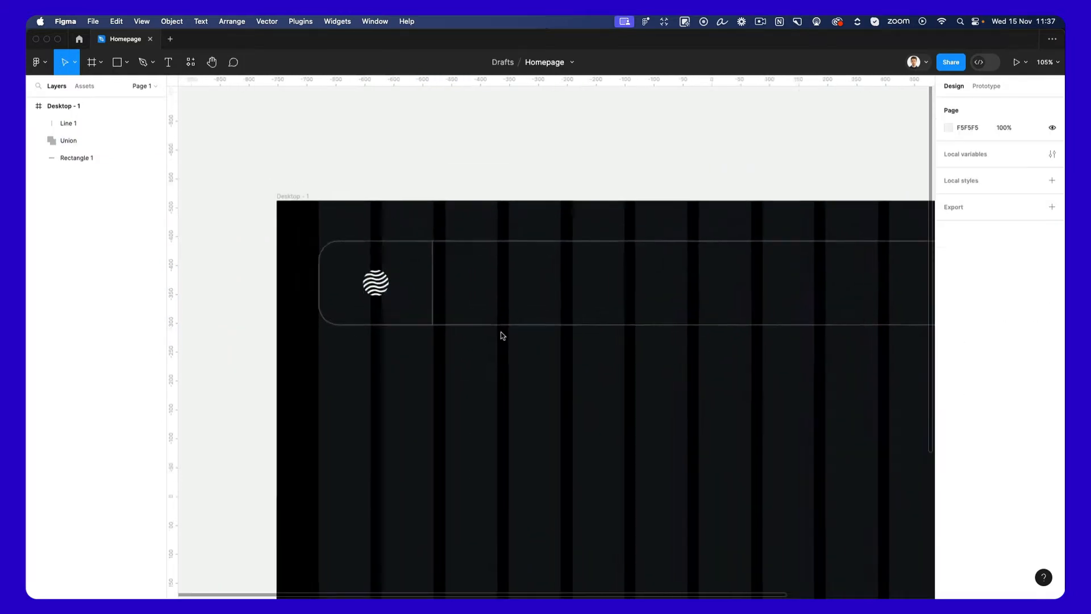
{"action": "scroll", "coordinate": [501, 335], "scroll_direction": "down", "scroll_amount": 2}
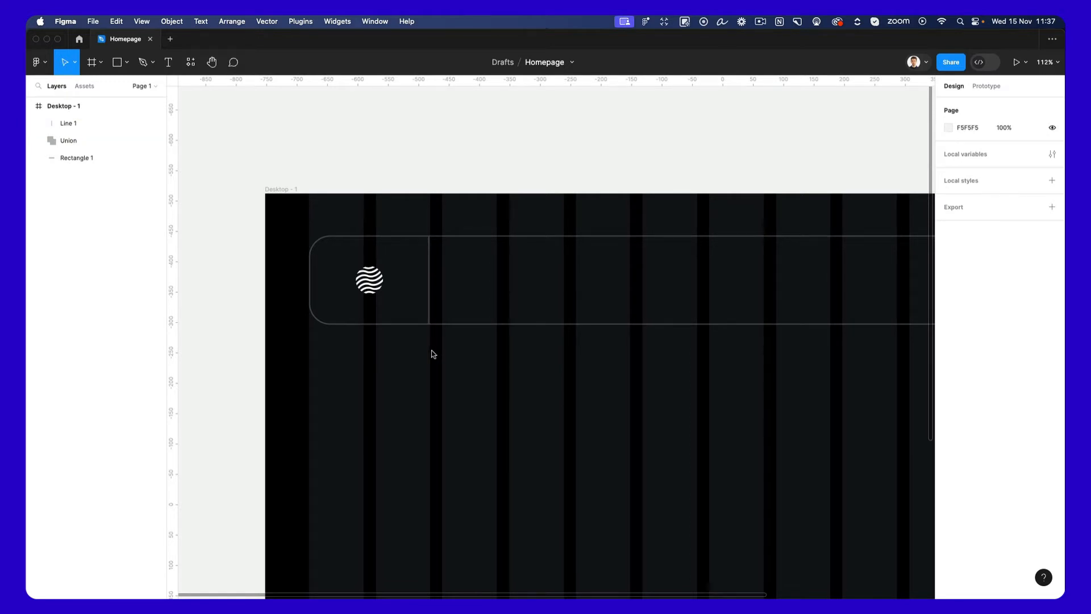
Duplicate the vertical divider and turn the copy into a 1100-long horizontal line at Y 142, running from the divider to the bar's right edge.
{"action": "left_click", "coordinate": [431, 290]}
{"action": "key", "text": "super+d"}
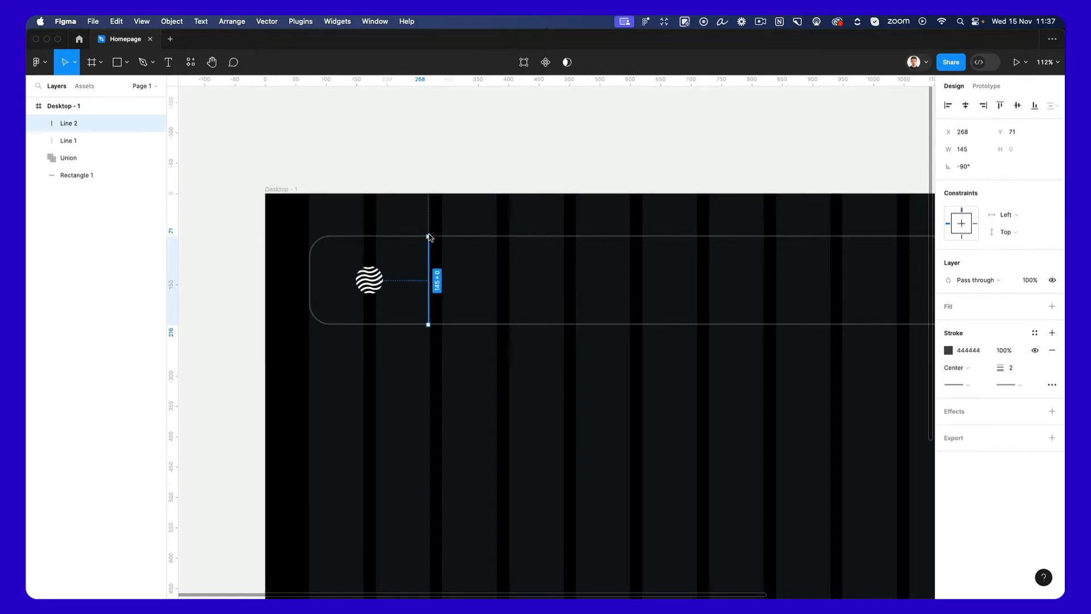
{"action": "left_click_drag", "start_coordinate": [429, 235], "coordinate": [479, 280]}
{"action": "scroll", "coordinate": [480, 280], "scroll_direction": "down", "scroll_amount": 3}
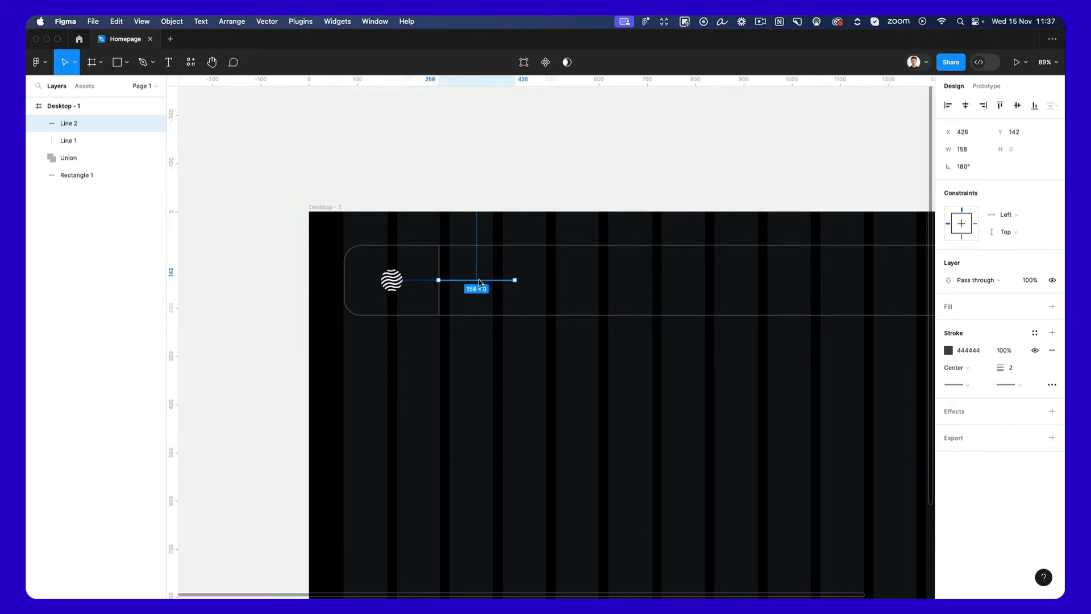
{"action": "scroll", "coordinate": [479, 280], "scroll_direction": "right", "scroll_amount": 5}
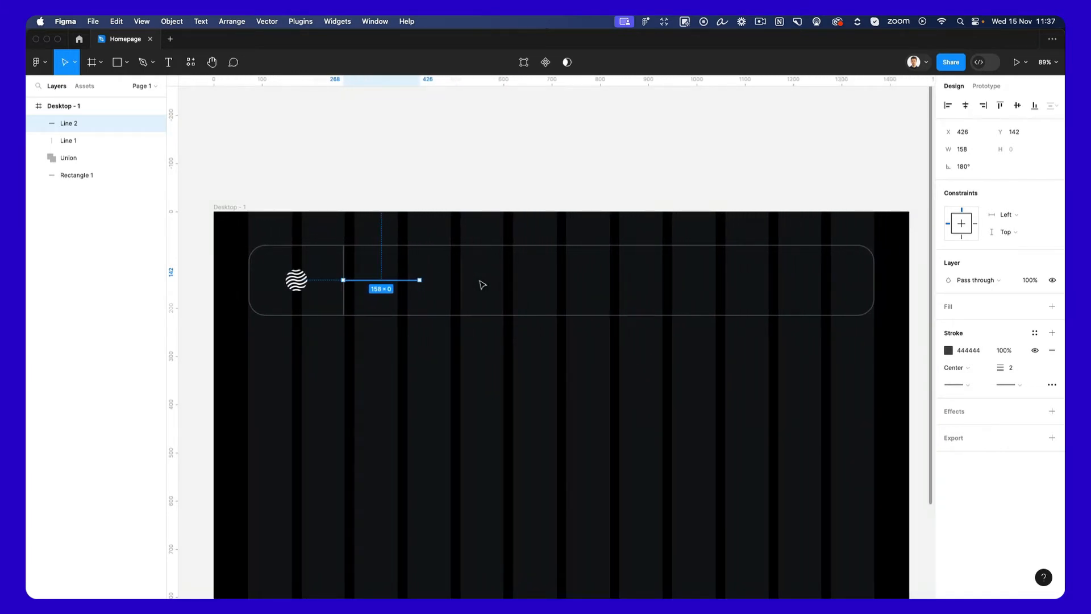
{"action": "scroll", "coordinate": [483, 285], "scroll_direction": "down", "scroll_amount": 1}
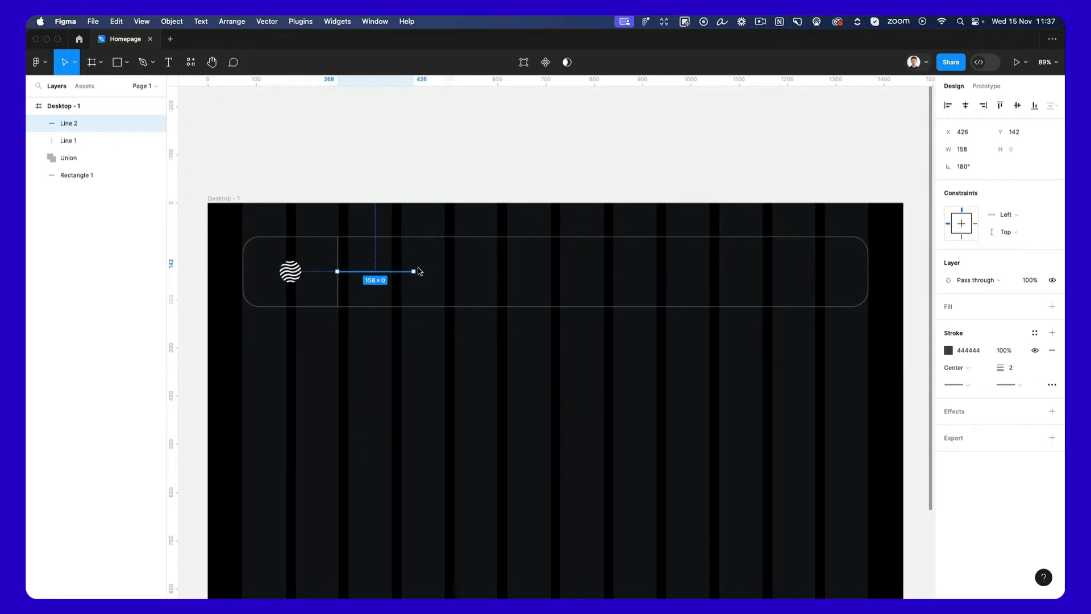
{"action": "left_click_drag", "start_coordinate": [413, 271], "coordinate": [869, 284]}
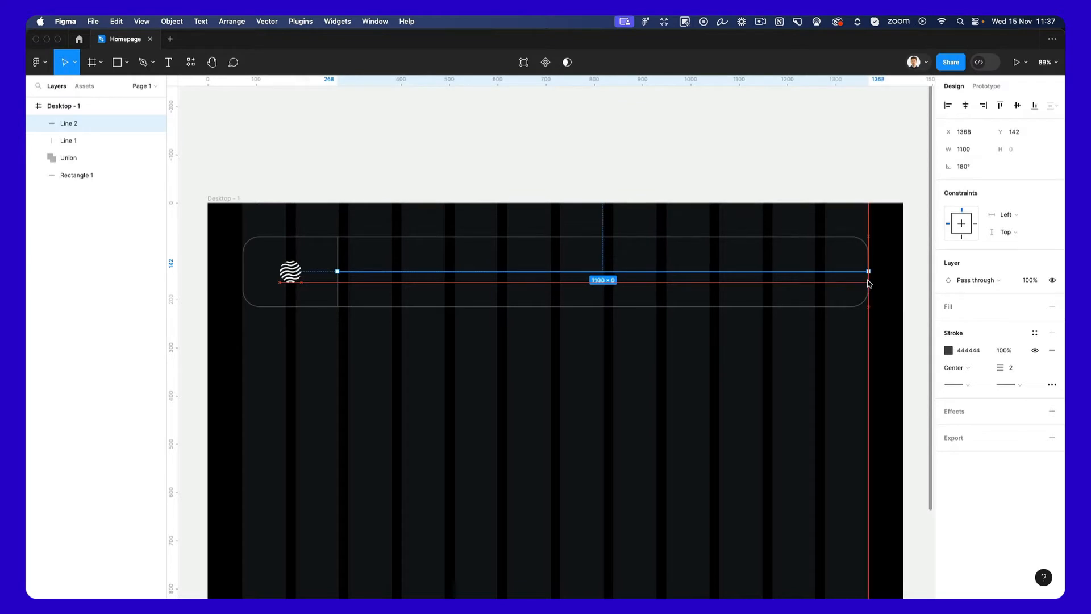
{"action": "left_click", "coordinate": [685, 364]}
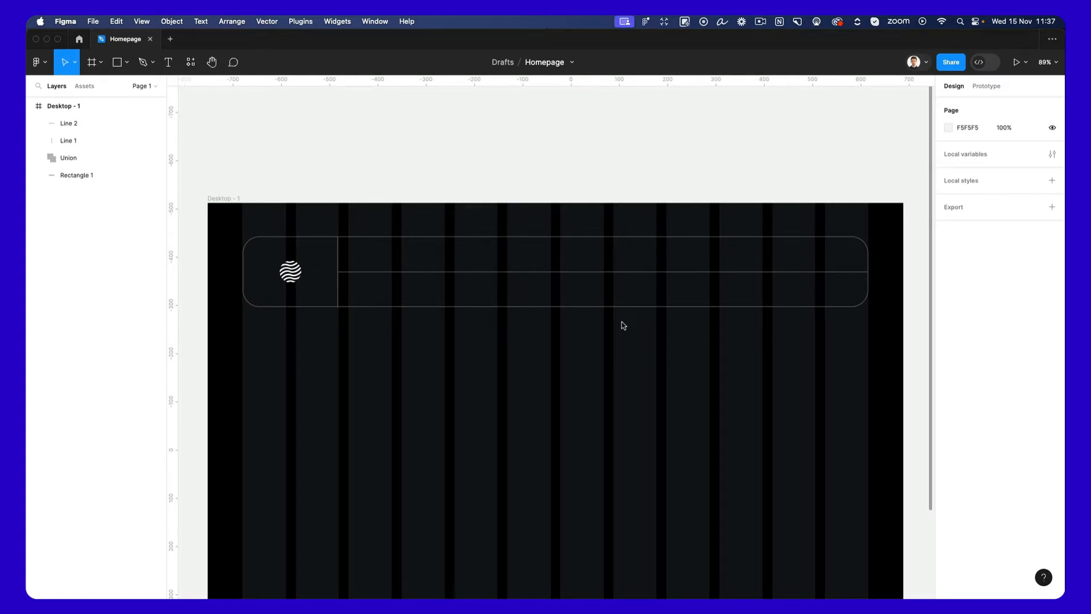
Duplicate the horizontal divider and turn the copy into a 74-long vertical divider at X 1059 across the bar's upper row.
{"action": "left_click", "coordinate": [606, 272]}
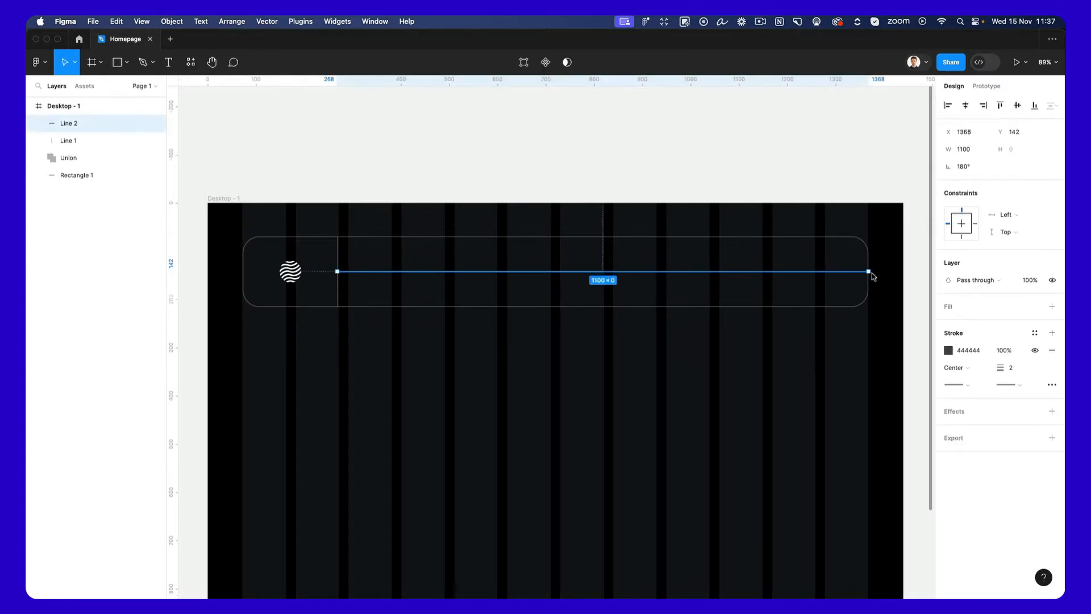
{"action": "left_click_drag", "start_coordinate": [869, 273], "coordinate": [456, 424]}
{"action": "key", "text": "super+z"}
{"action": "key", "text": "super+d"}
{"action": "left_click_drag", "start_coordinate": [869, 272], "coordinate": [724, 266]}
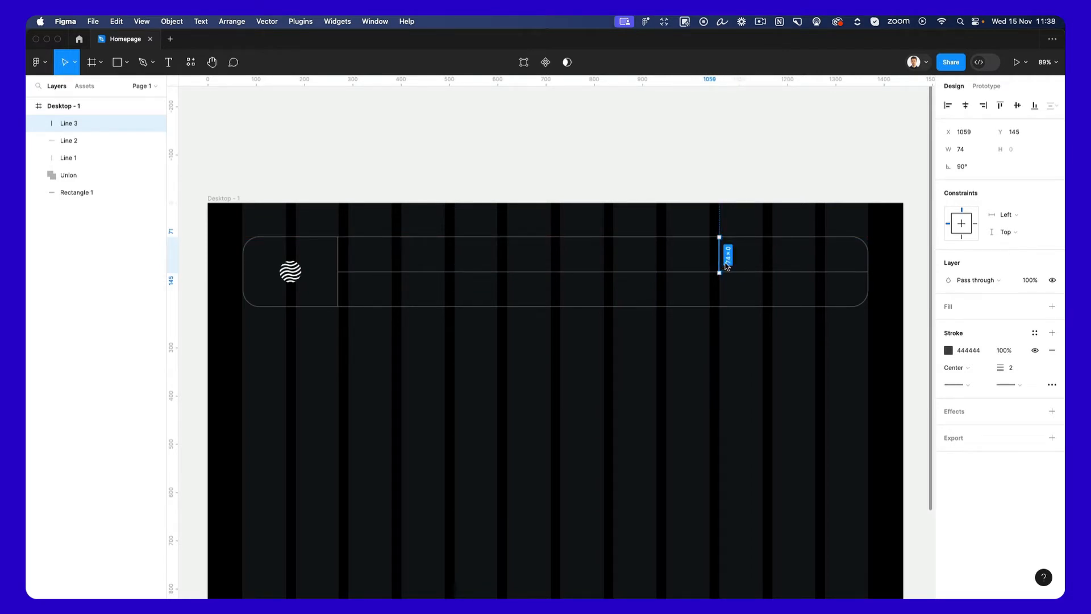
Duplicate the short divider as a 195-long horizontal line in the upper-right cell and stack two copies below it, 16 apart.
{"action": "scroll", "coordinate": [742, 257], "scroll_direction": "up", "scroll_amount": 5}
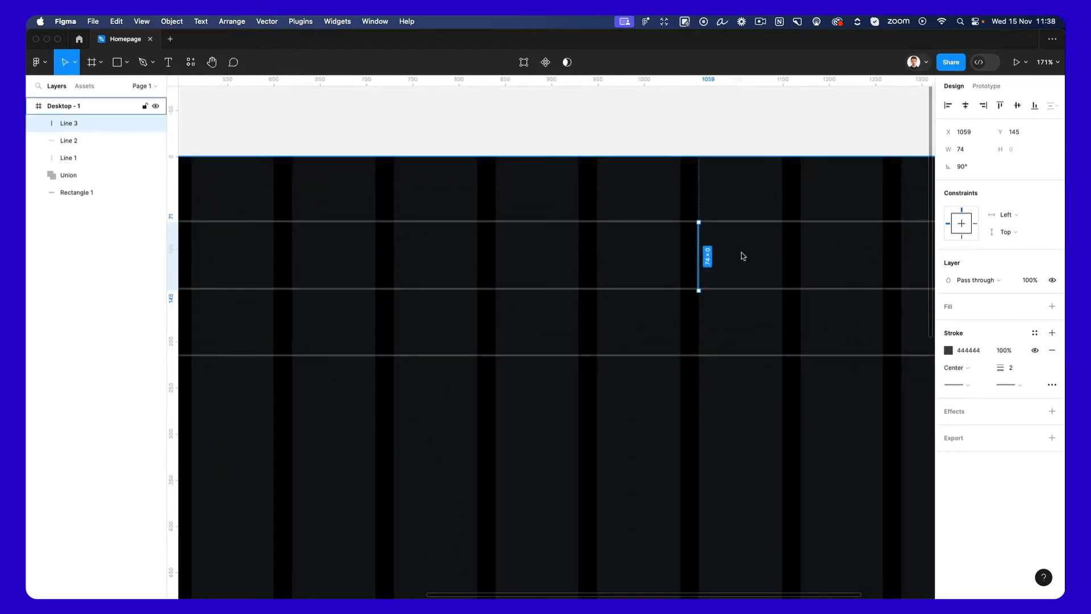
{"action": "scroll", "coordinate": [742, 256], "scroll_direction": "right", "scroll_amount": 2}
{"action": "scroll", "coordinate": [742, 256], "scroll_direction": "up", "scroll_amount": 1}
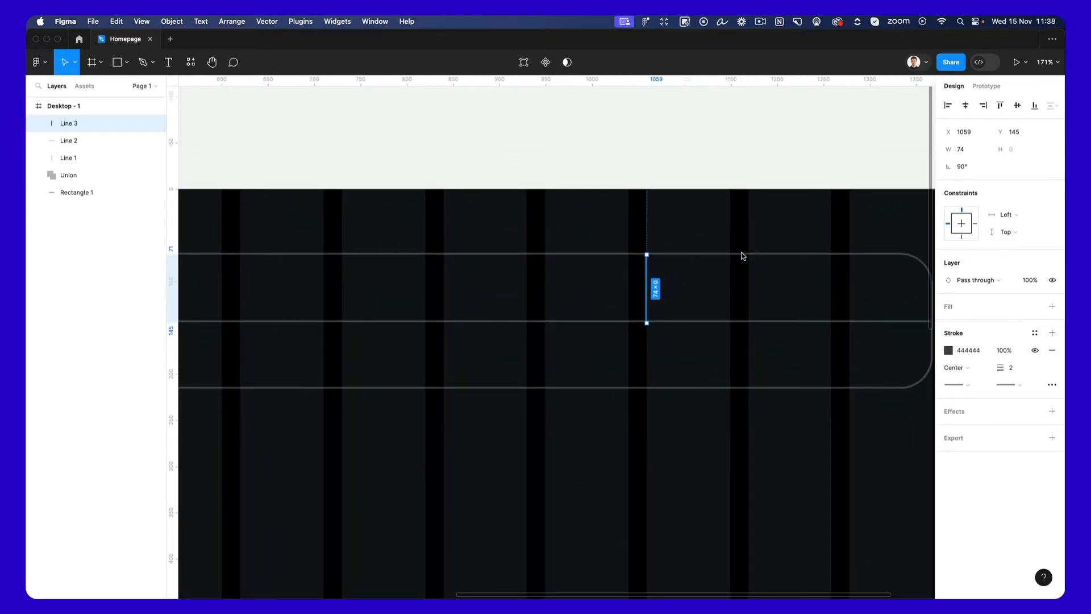
{"action": "key", "text": "super+d"}
{"action": "left_click_drag", "start_coordinate": [655, 278], "coordinate": [881, 289]}
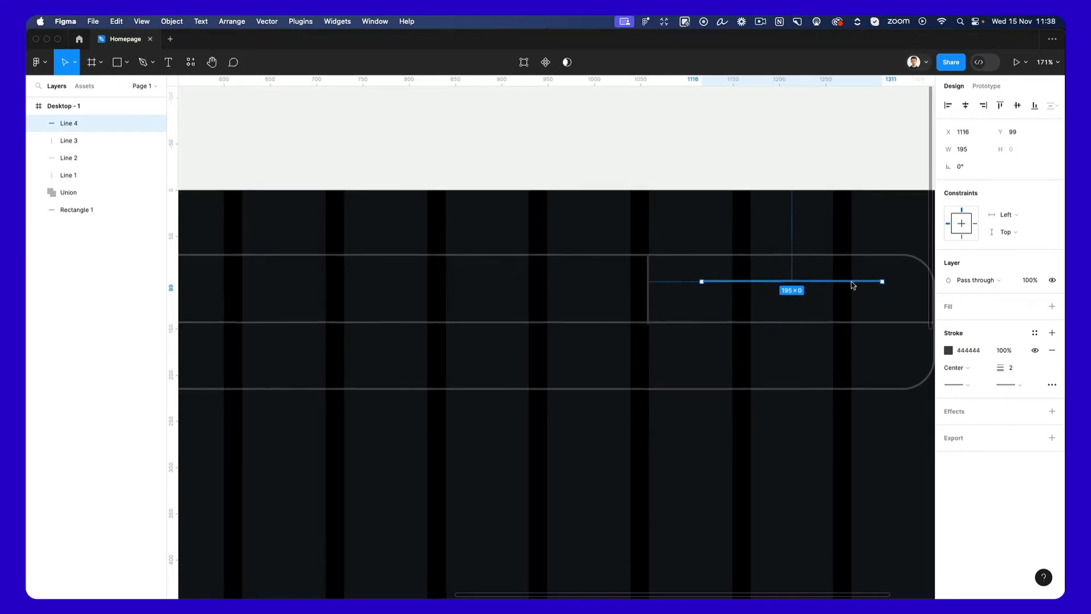
{"action": "left_click_drag", "start_coordinate": [855, 285], "coordinate": [851, 297], "text": "alt"}
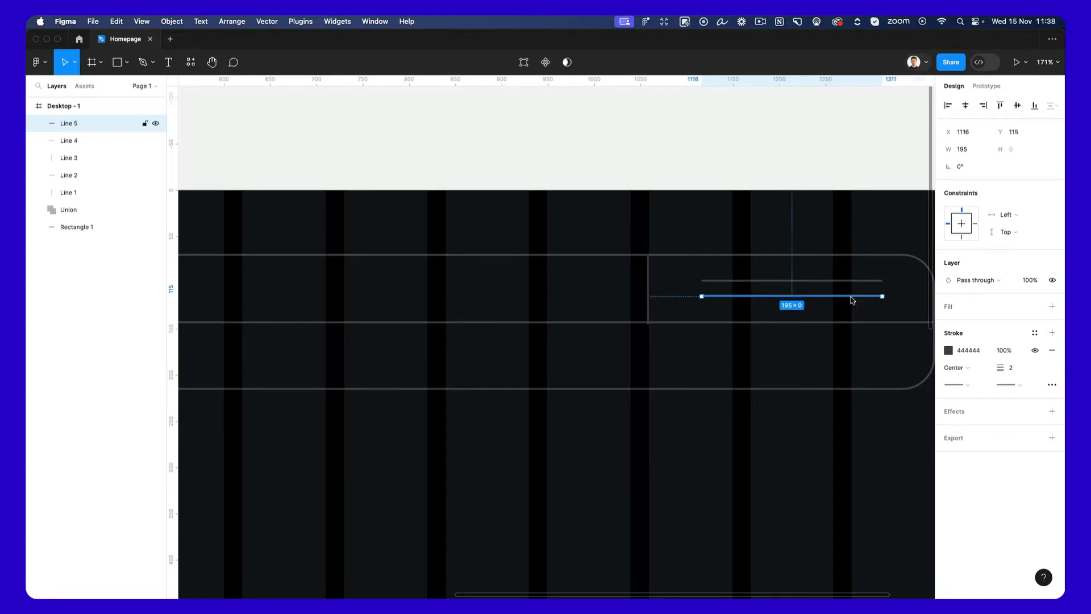
{"action": "key", "text": "super+d"}
Centre the three stacked menu lines in the upper-right cell and narrow them together to a width of 129.
{"action": "left_click", "coordinate": [829, 286], "text": "shift"}
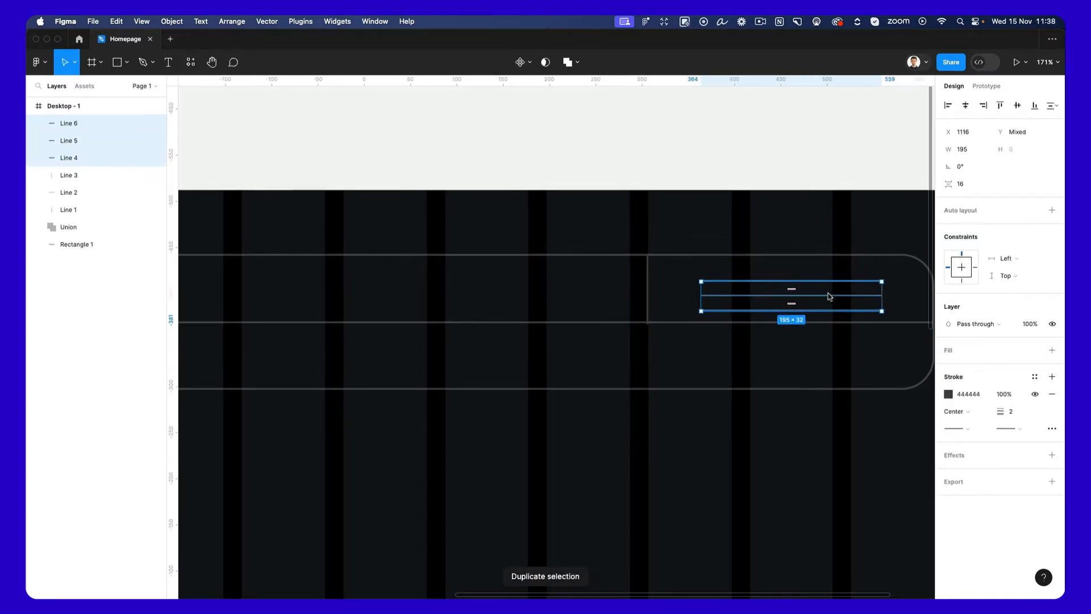
{"action": "scroll", "coordinate": [832, 291], "scroll_direction": "right", "scroll_amount": 3}
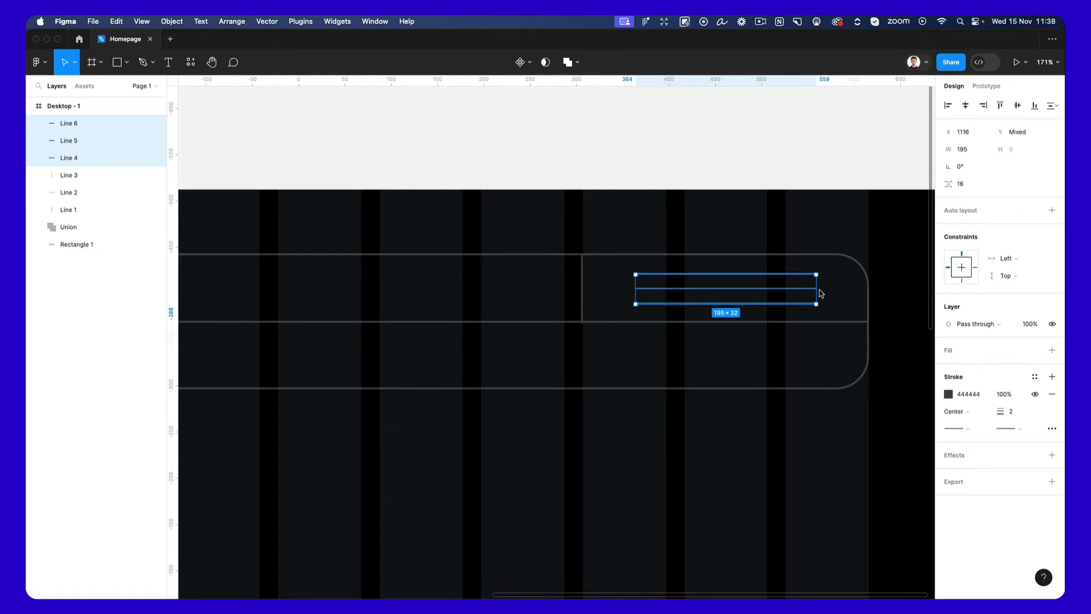
{"action": "left_click_drag", "start_coordinate": [817, 290], "coordinate": [787, 294]}
{"action": "scroll", "coordinate": [751, 232], "scroll_direction": "down", "scroll_amount": 2}
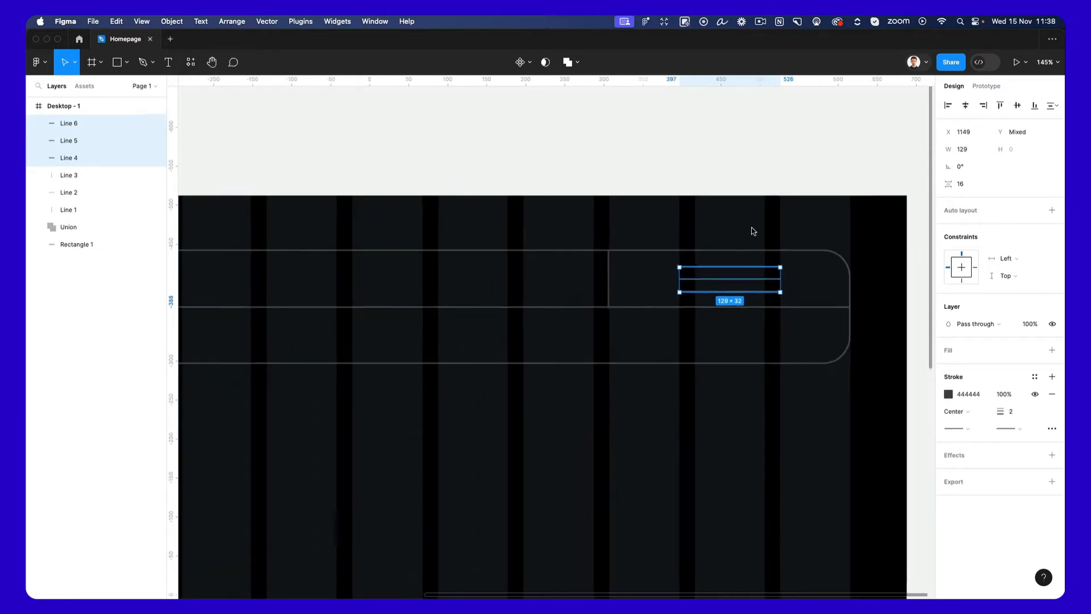
{"action": "left_click", "coordinate": [753, 231]}
Paste the copied "Projects" text label into the frame and place it in the navigation bar's upper row at X 502, Y 89.
{"action": "scroll", "coordinate": [750, 231], "scroll_direction": "left", "scroll_amount": 3}
{"action": "scroll", "coordinate": [750, 231], "scroll_direction": "down", "scroll_amount": 2}
{"action": "scroll", "coordinate": [684, 241], "scroll_direction": "left", "scroll_amount": 3}
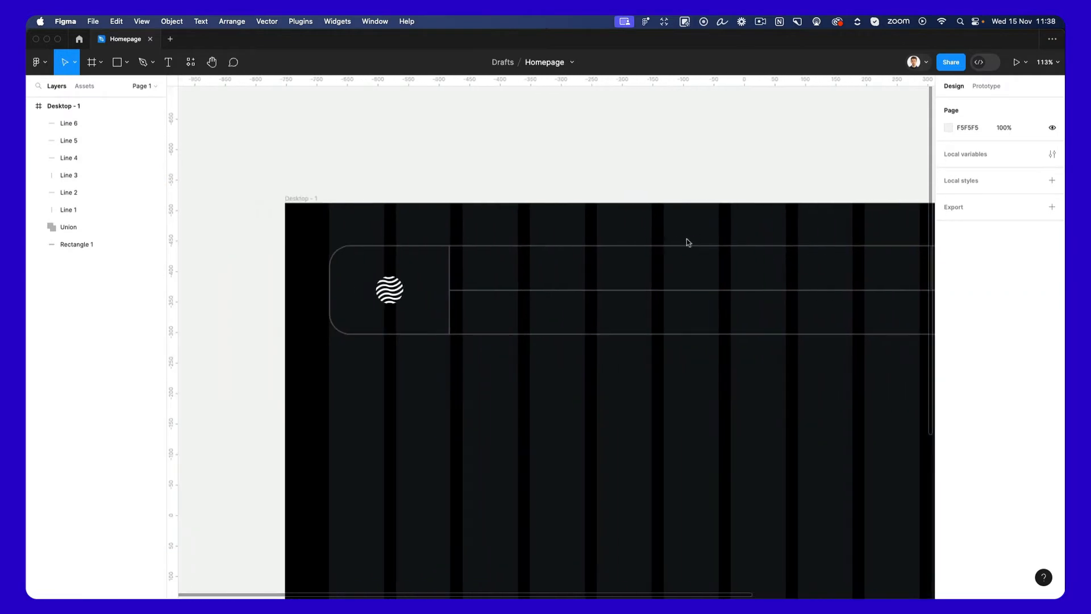
{"action": "scroll", "coordinate": [661, 256], "scroll_direction": "right", "scroll_amount": 2}
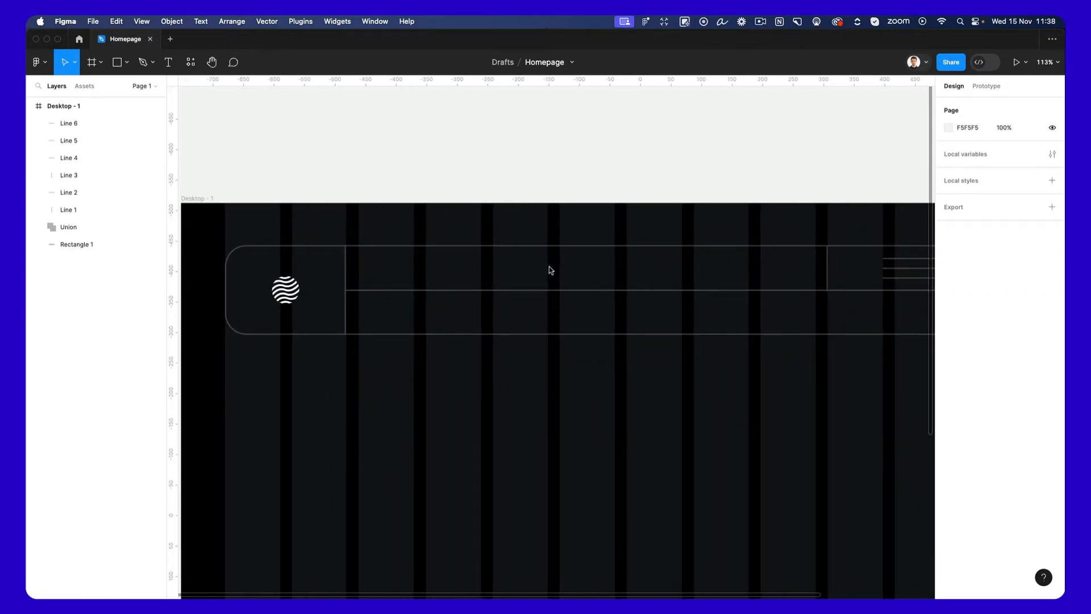
{"action": "key", "text": "t"}
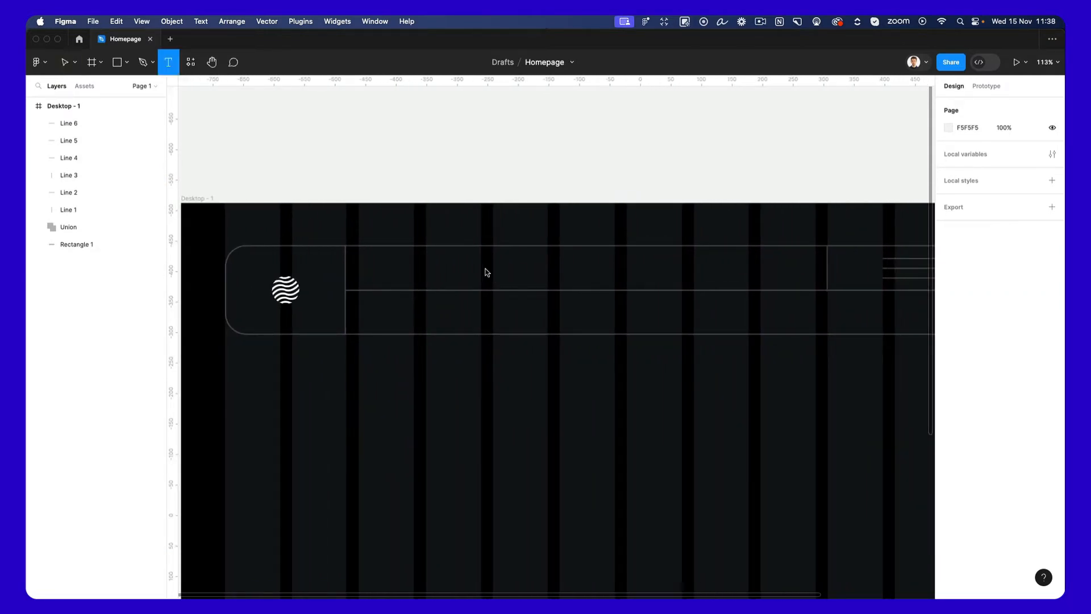
{"action": "key", "text": "v"}
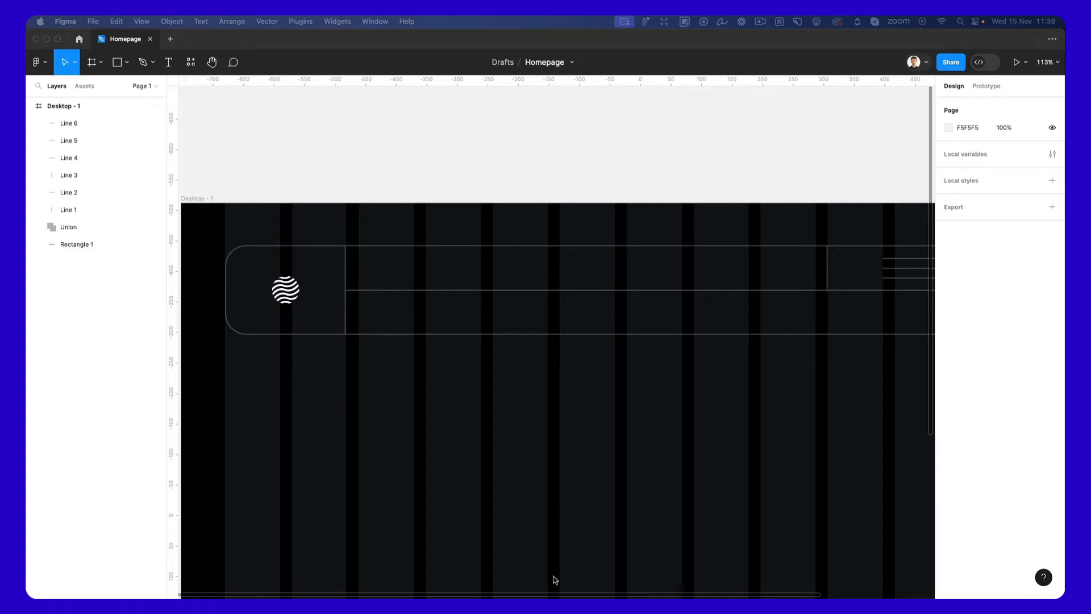
{"action": "left_click", "coordinate": [587, 378]}
{"action": "key", "text": "super+v"}
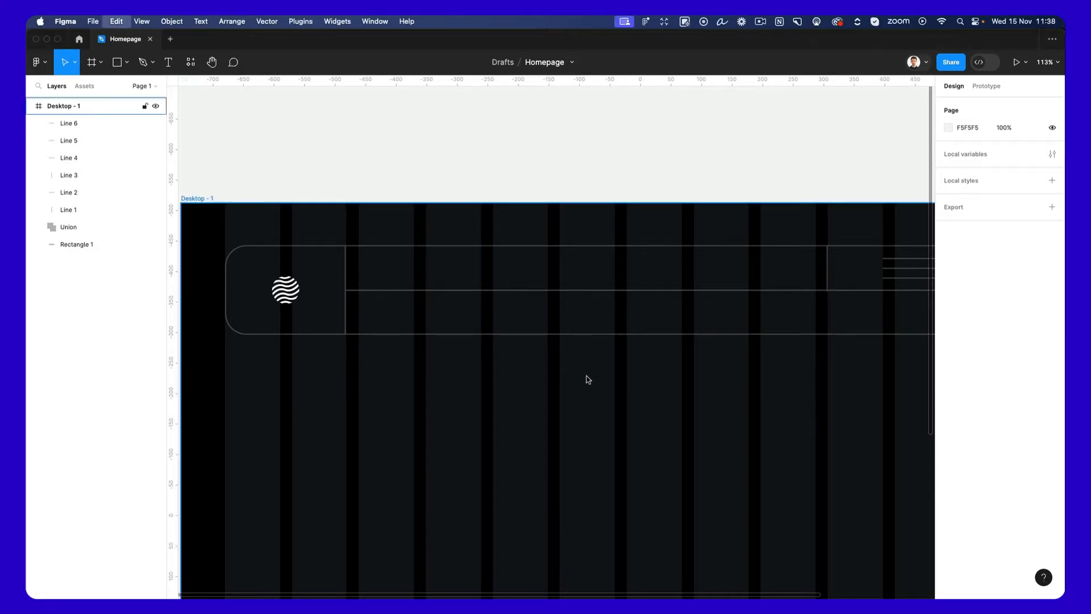
{"action": "left_click_drag", "start_coordinate": [553, 343], "coordinate": [467, 148]}
{"action": "scroll", "coordinate": [532, 378], "scroll_direction": "up", "scroll_amount": 5, "text": "ctrl"}
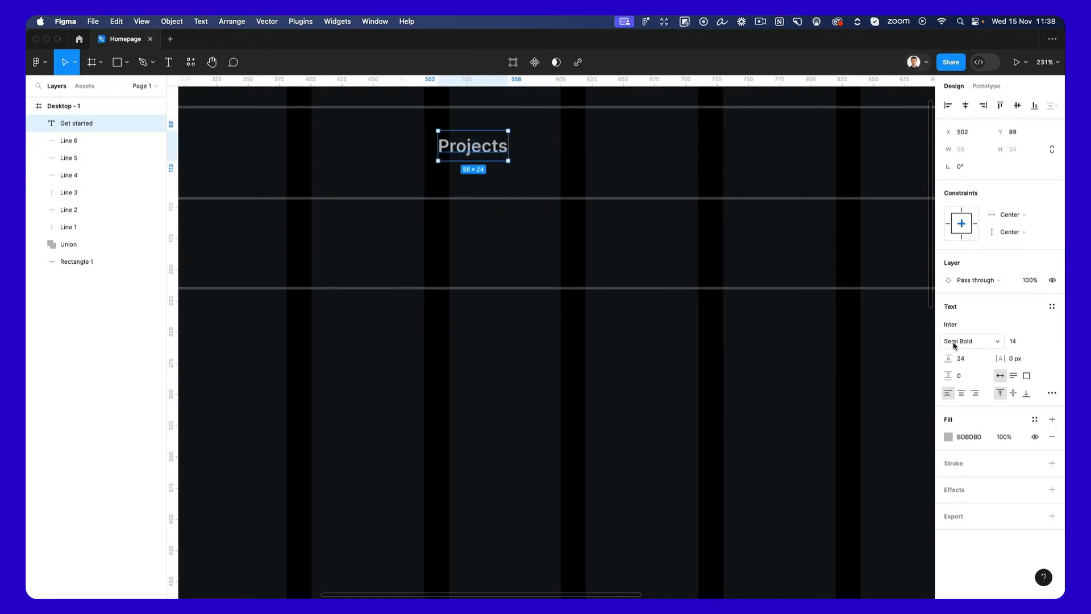
{"action": "left_click", "coordinate": [949, 437]}
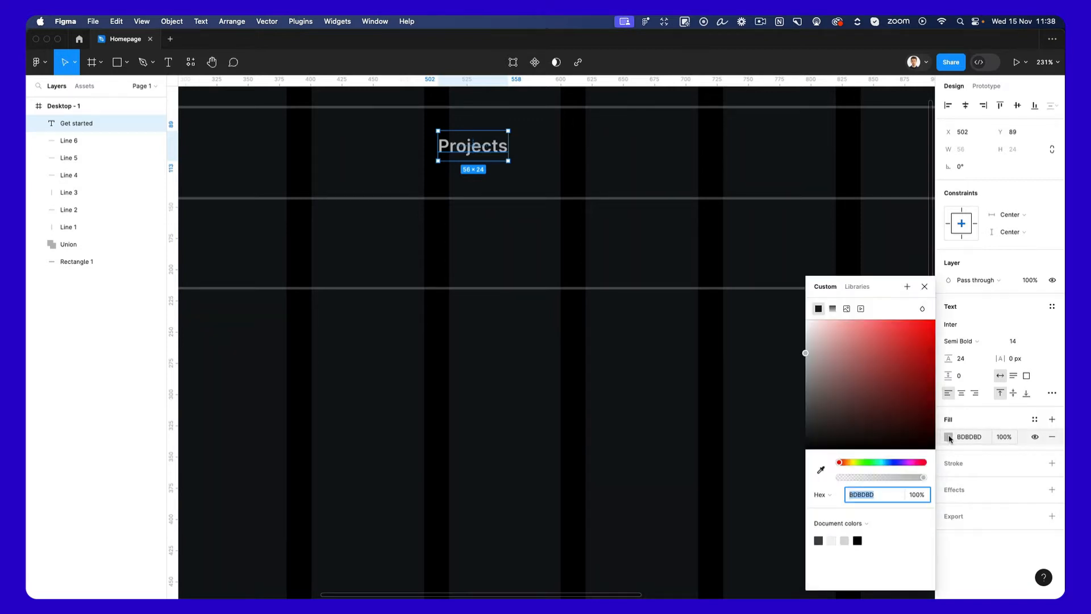
{"action": "left_click", "coordinate": [688, 359]}
Lower the "Projects" label to Y 96 and add three evenly spaced copies to its right, from X 624 to X 862.
{"action": "scroll", "coordinate": [660, 370], "scroll_direction": "down", "scroll_amount": 5}
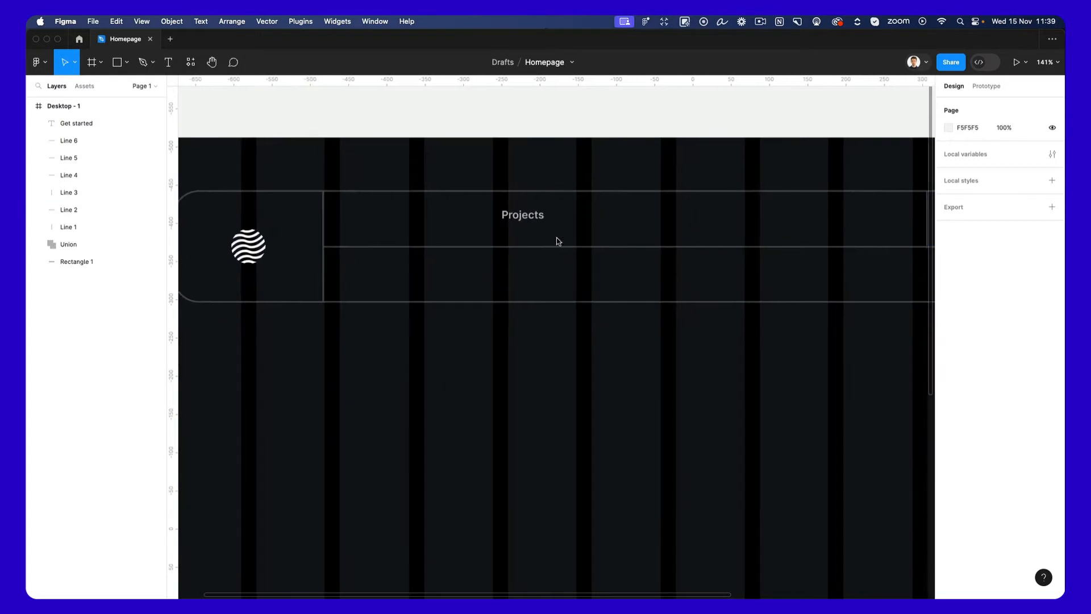
{"action": "left_click", "coordinate": [523, 222]}
{"action": "left_click_drag", "start_coordinate": [523, 223], "coordinate": [616, 228]}
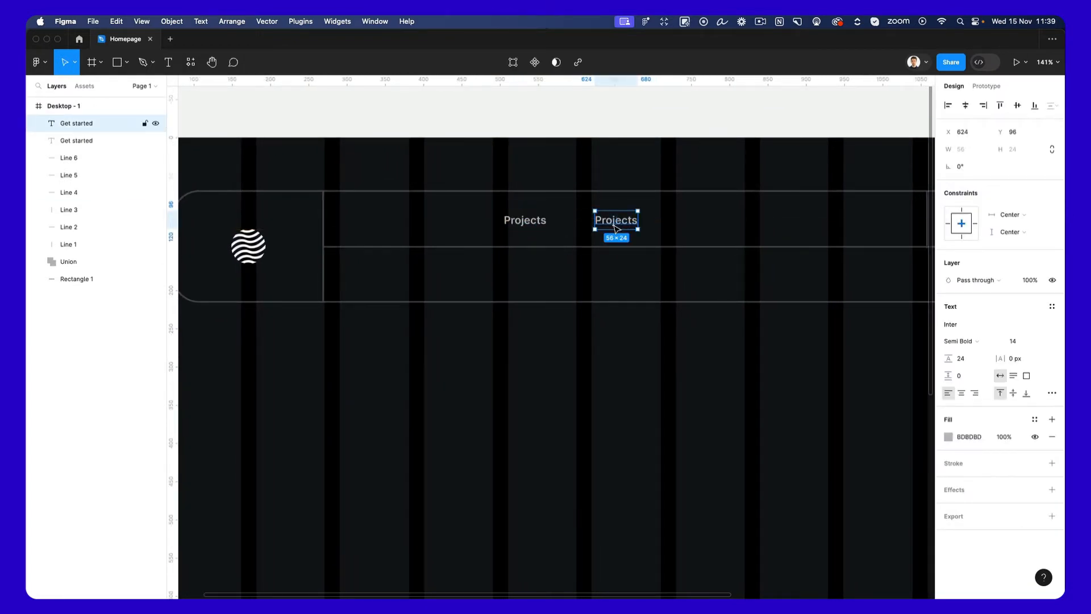
{"action": "key", "text": "super+d"}
{"action": "key", "text": "super+d"}
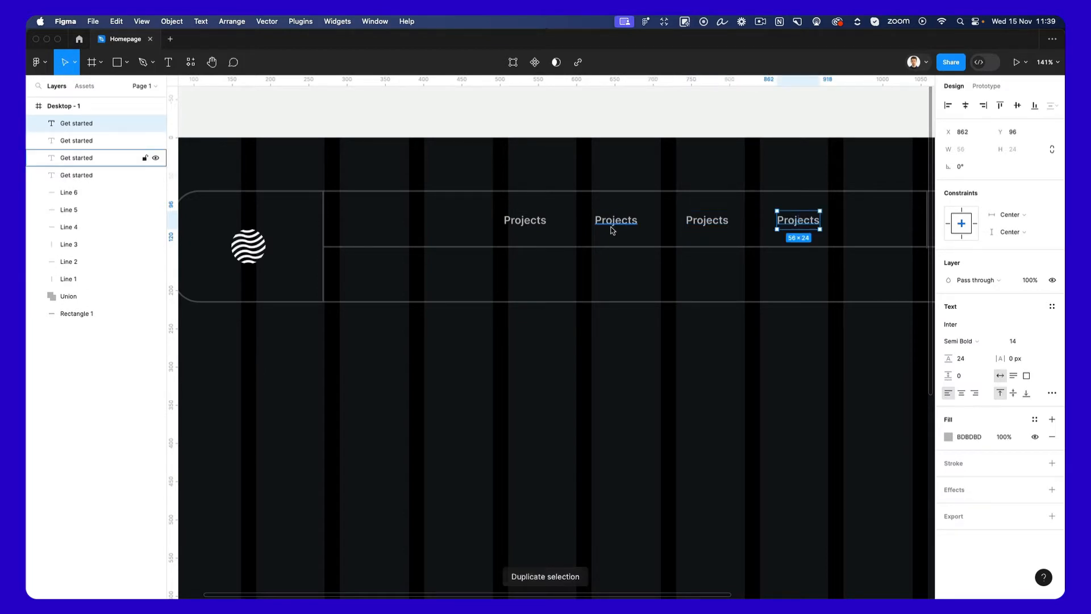
Place a spare copy of the first "Projects" label below the navigation bar at X 485, Y 288.
{"action": "scroll", "coordinate": [612, 230], "scroll_direction": "left", "scroll_amount": 1}
{"action": "key", "text": "alt"}
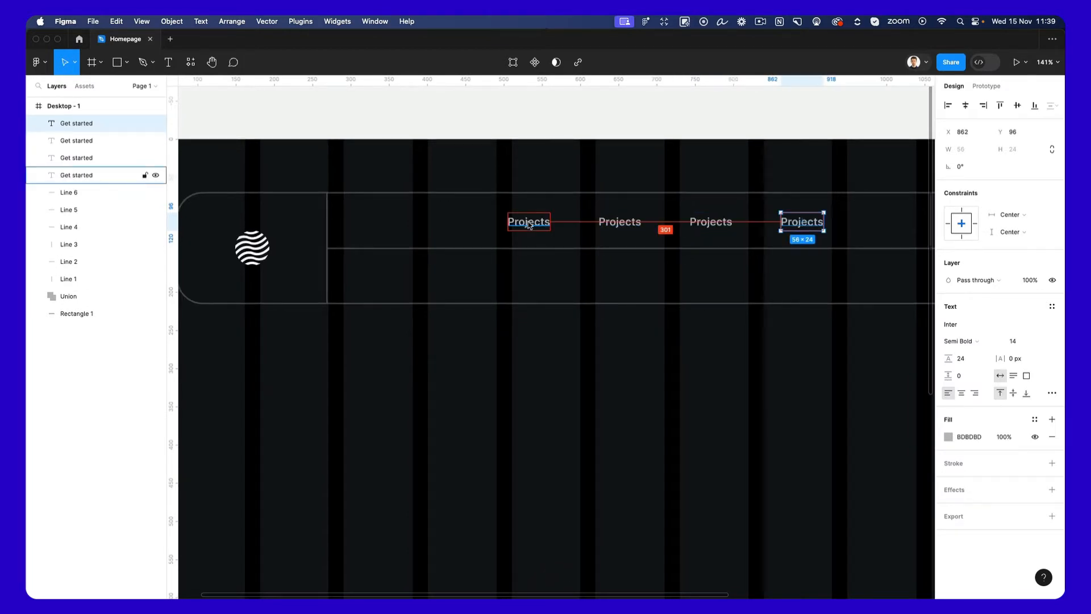
{"action": "left_click_drag", "start_coordinate": [528, 224], "coordinate": [549, 362]}
{"action": "key", "text": "super+z"}
{"action": "key", "text": "alt"}
{"action": "left_click_drag", "start_coordinate": [536, 224], "coordinate": [522, 371]}
{"action": "key", "text": "super+space"}
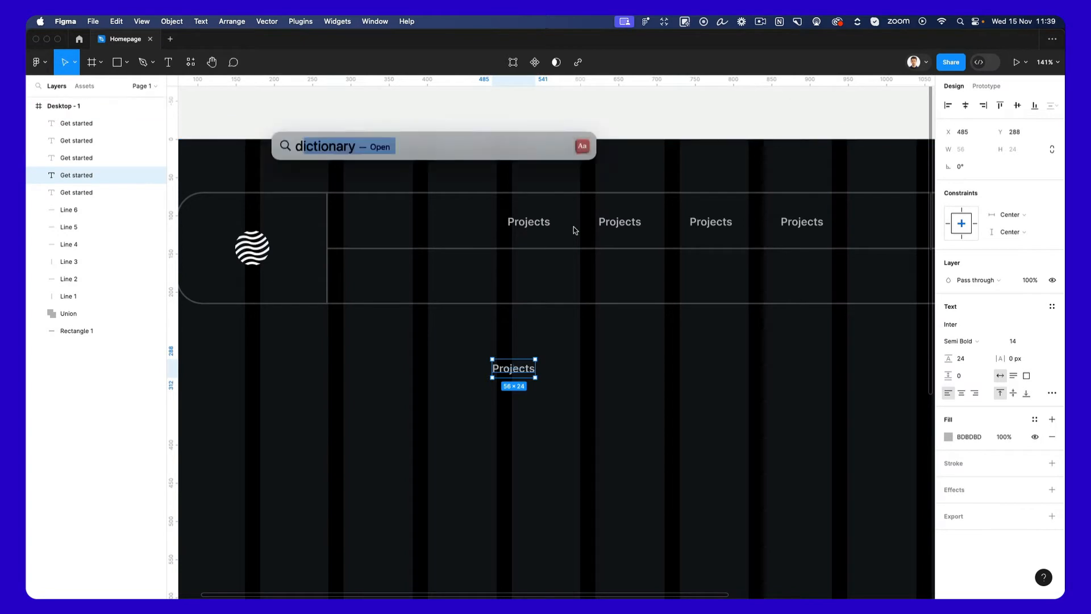
{"action": "scroll", "coordinate": [575, 230], "scroll_direction": "left", "scroll_amount": 1}
{"action": "key", "text": "Escape"}
{"action": "type", "text": "d"}
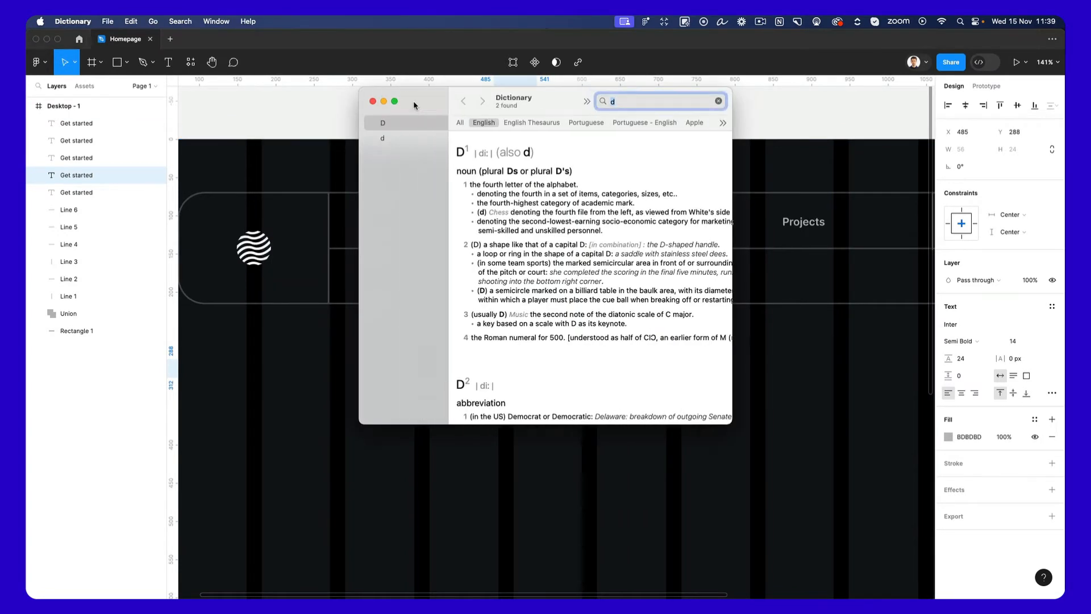
{"action": "key", "text": "Escape"}
{"action": "left_click", "coordinate": [372, 101]}
{"action": "left_click", "coordinate": [548, 376]}
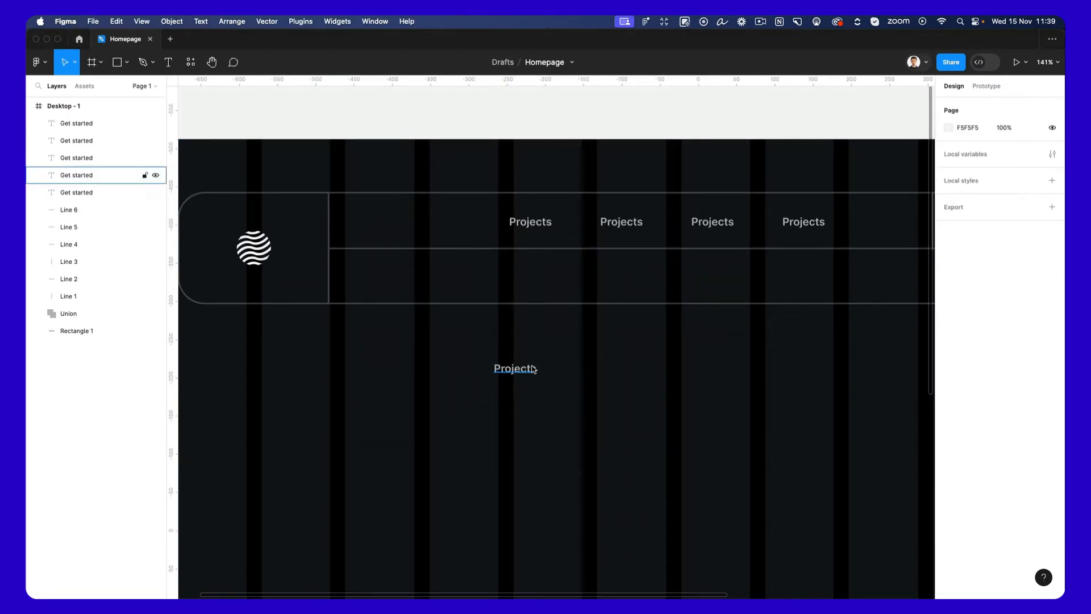
Delete the spare "Projects" label below the navigation bar.
{"action": "left_click", "coordinate": [534, 370]}
{"action": "key", "text": "Delete"}
{"action": "scroll", "coordinate": [549, 210], "scroll_direction": "right", "scroll_amount": 3}
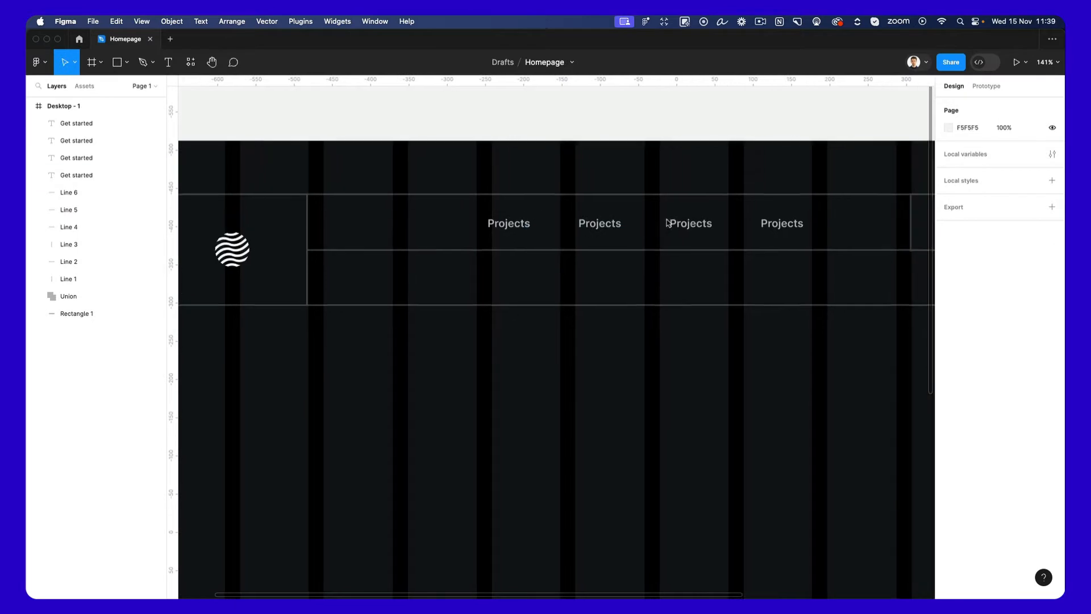
Retype the second, third and fourth "Projects" labels in the navigation bar as "About", "Team" and "Contact".
{"action": "left_click", "coordinate": [560, 227]}
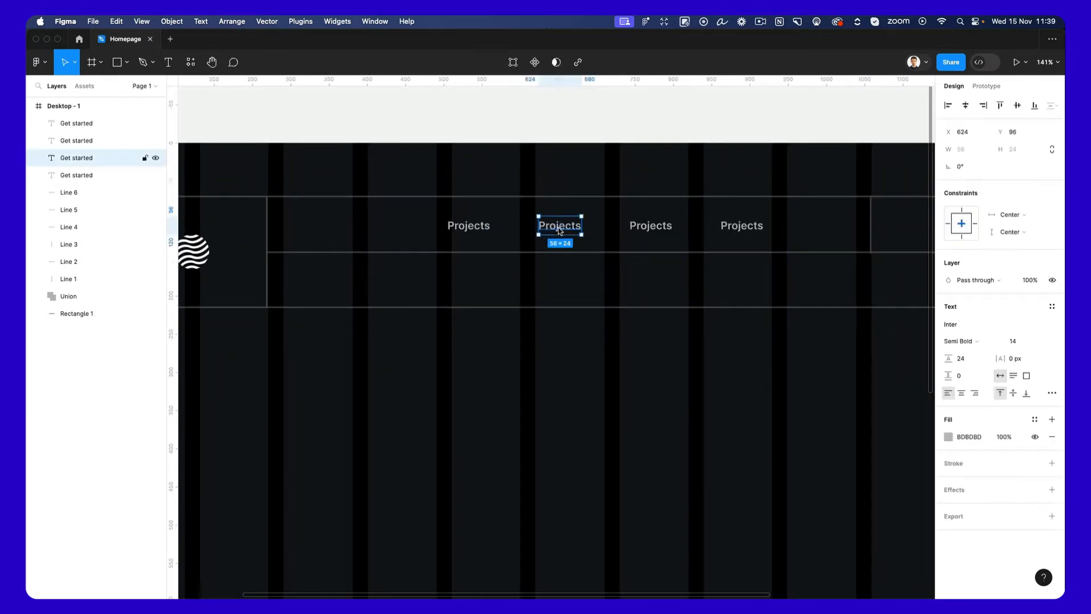
{"action": "double_click", "coordinate": [560, 226]}
{"action": "type", "text": "About"}
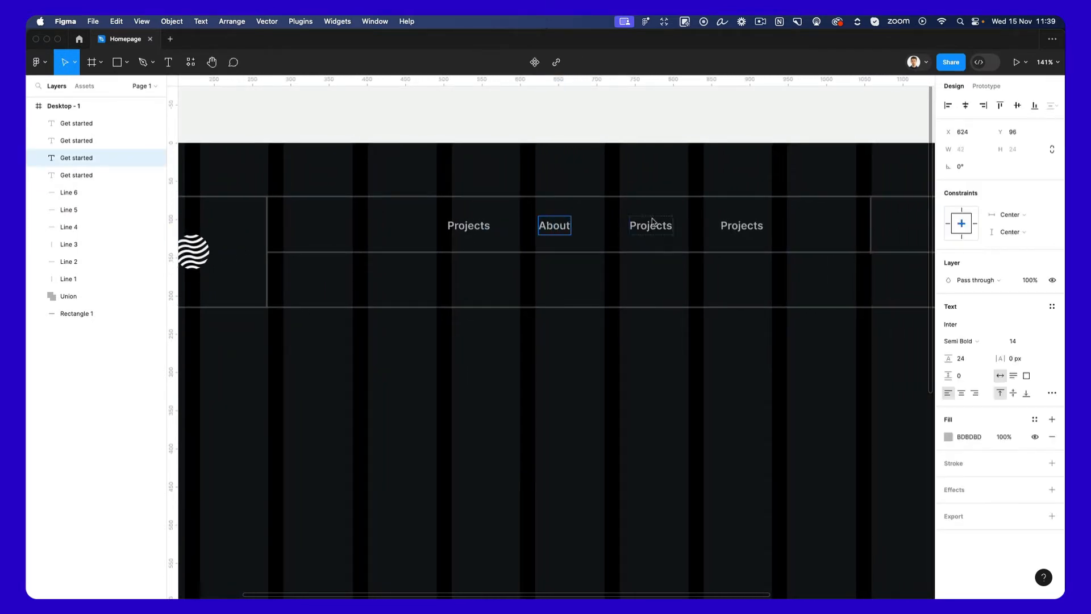
{"action": "left_click", "coordinate": [652, 225]}
{"action": "double_click", "coordinate": [651, 228]}
{"action": "type", "text": "Te"}
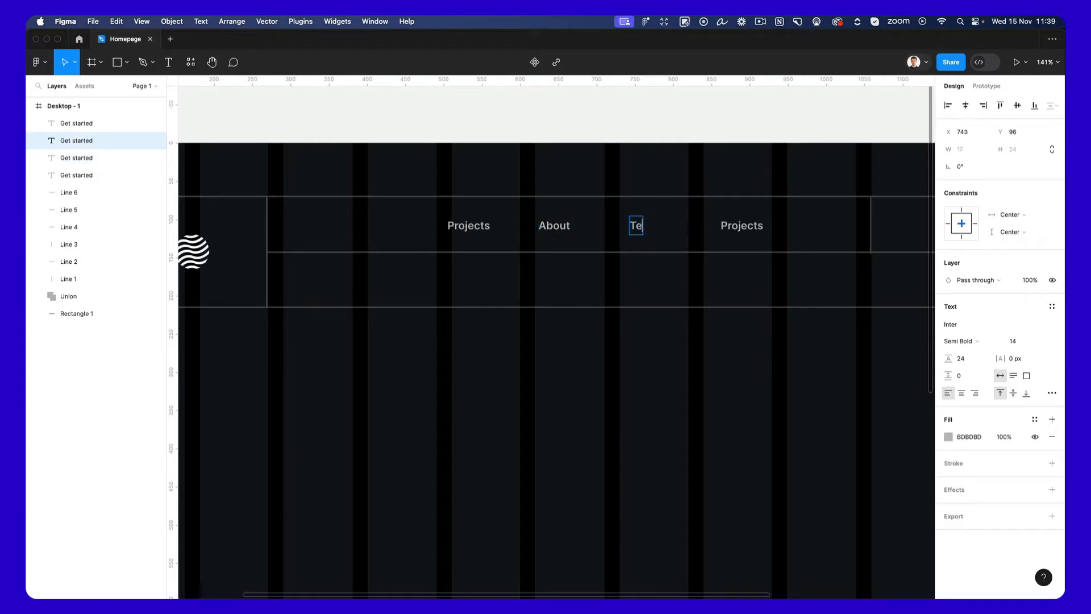
{"action": "type", "text": "am"}
{"action": "left_click", "coordinate": [738, 224]}
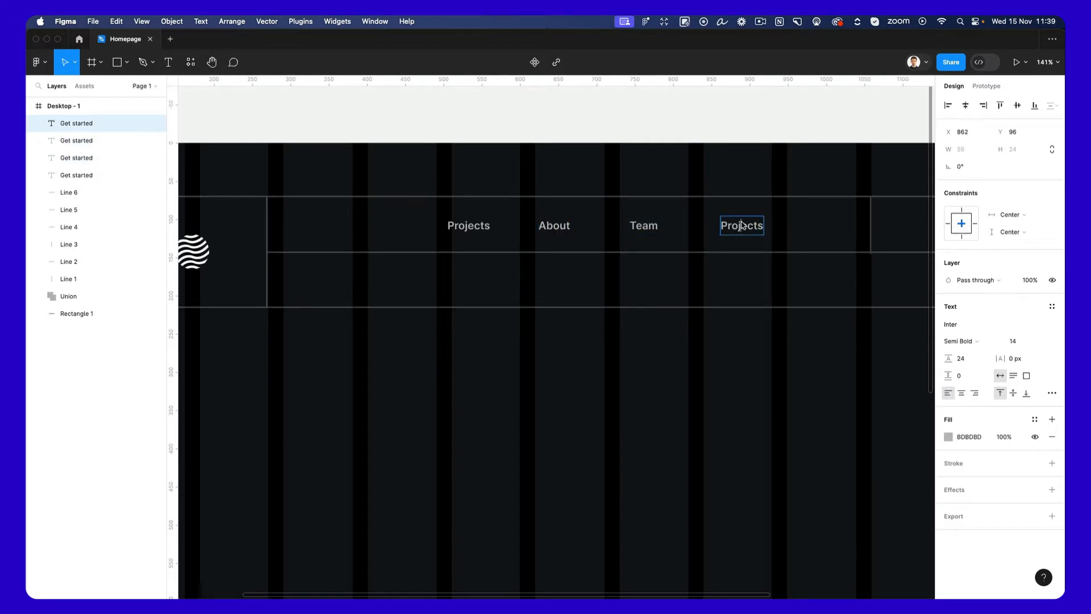
{"action": "double_click", "coordinate": [739, 224]}
{"action": "type", "text": "Contact"}
{"action": "key", "text": "Escape"}
Distribute the four menu labels evenly across their row and move them together to Y 94.
{"action": "left_click_drag", "start_coordinate": [791, 215], "coordinate": [486, 237]}
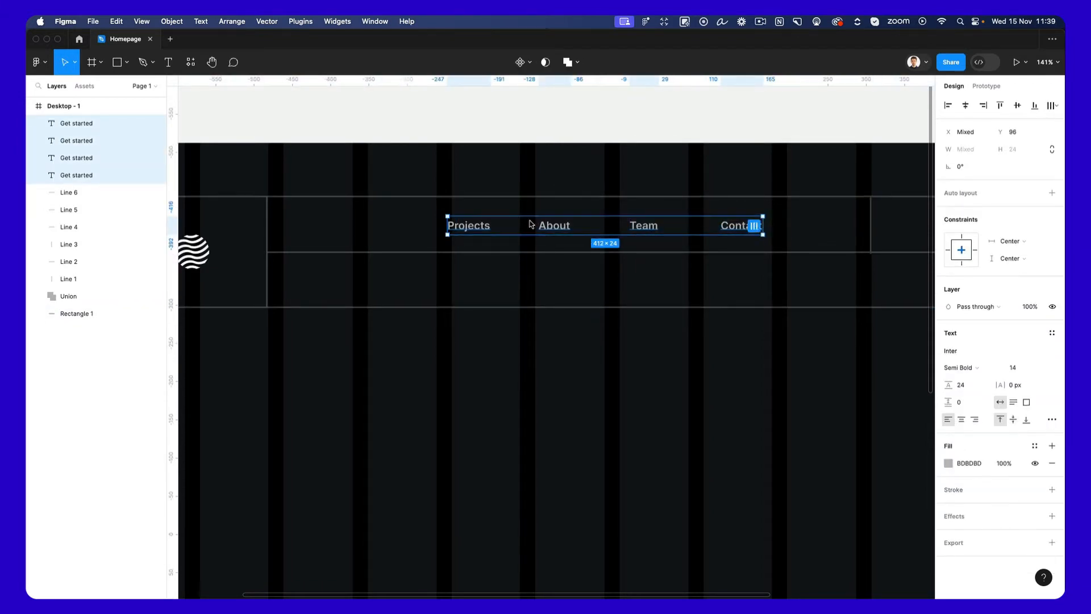
{"action": "left_click", "coordinate": [1053, 105]}
{"action": "left_click", "coordinate": [965, 154]}
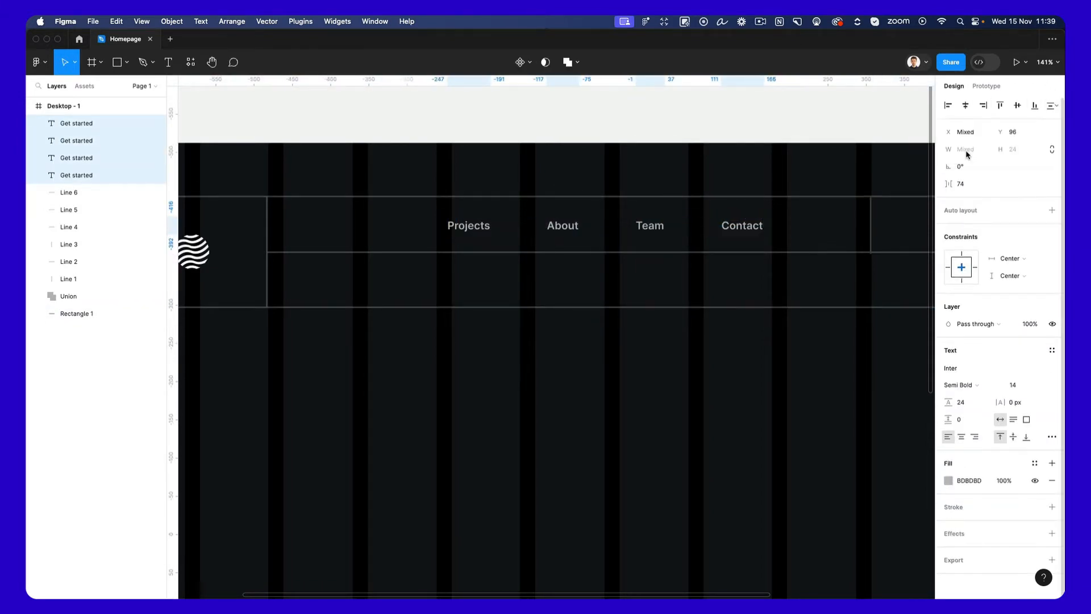
{"action": "scroll", "coordinate": [798, 227], "scroll_direction": "down", "scroll_amount": 3}
{"action": "left_click_drag", "start_coordinate": [750, 227], "coordinate": [740, 233]}
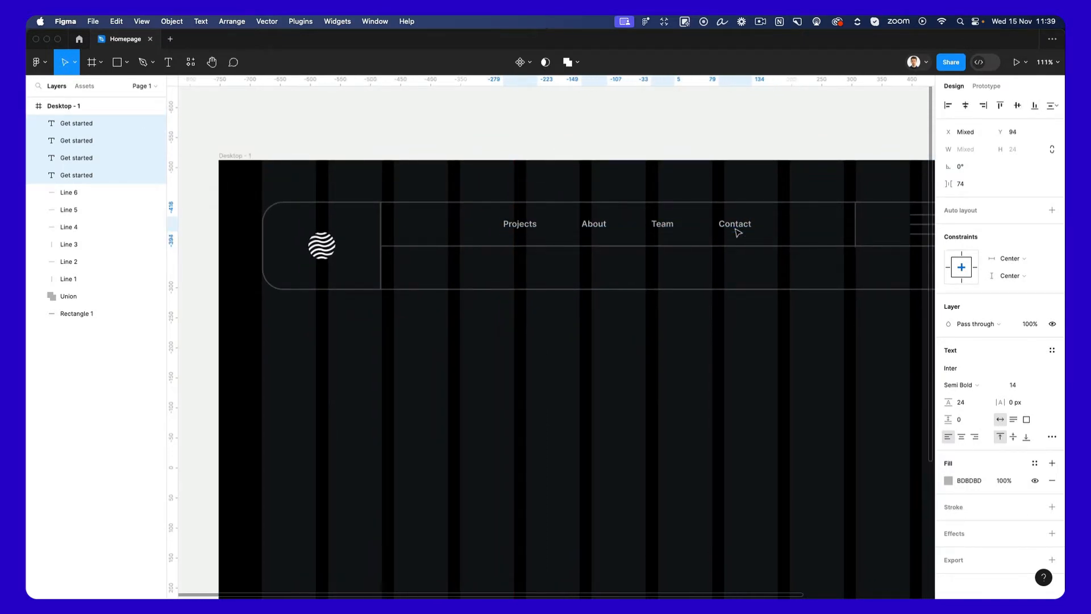
{"action": "left_click_drag", "start_coordinate": [739, 233], "coordinate": [739, 233]}
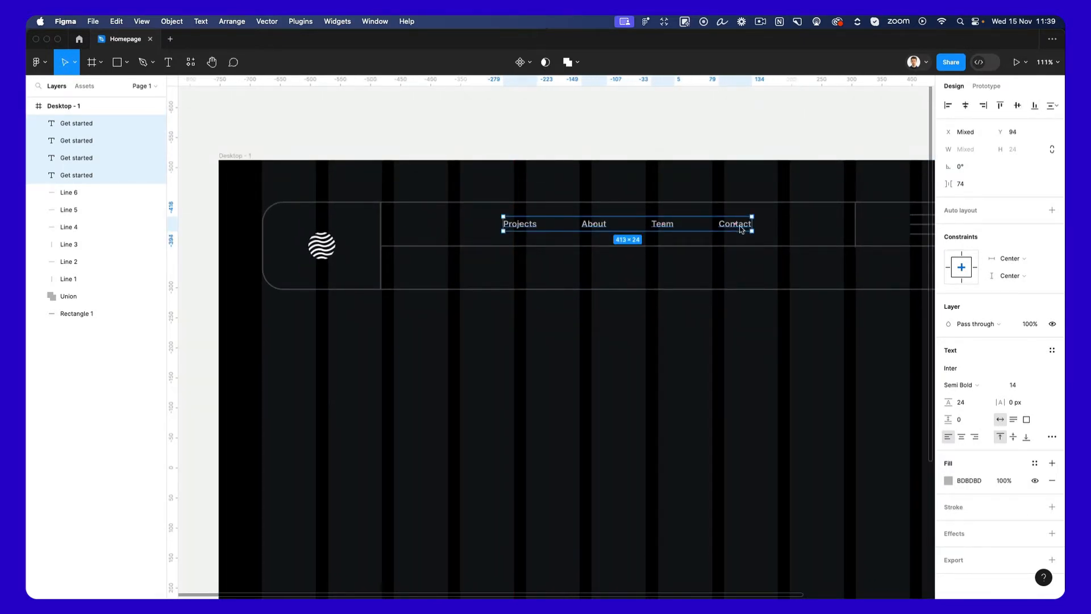
Tighten the horizontal spacing between the four menu labels to 53.
{"action": "scroll", "coordinate": [740, 229], "scroll_direction": "up", "scroll_amount": 10}
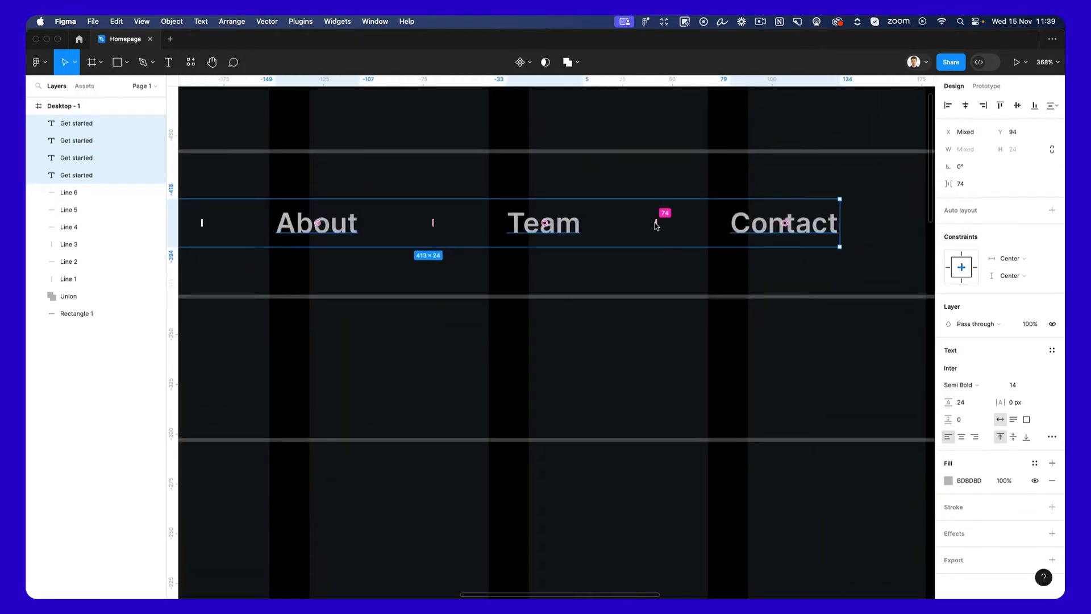
{"action": "left_click_drag", "start_coordinate": [657, 226], "coordinate": [554, 229]}
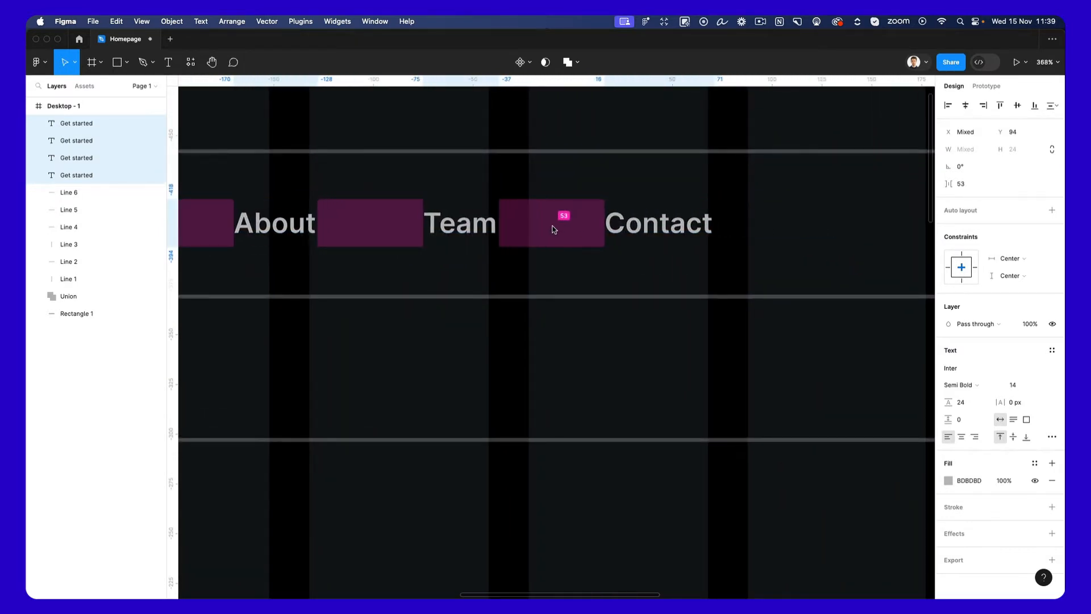
{"action": "scroll", "coordinate": [556, 230], "scroll_direction": "down", "scroll_amount": 8}
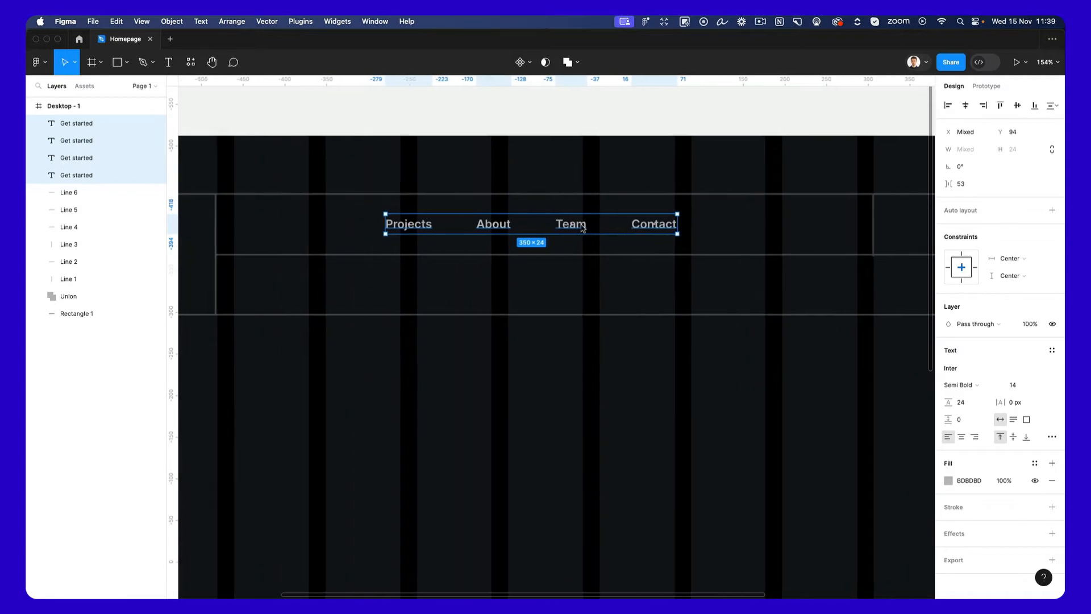
Group the four menu labels and nudge the group to X 472, Y 94.
{"action": "key", "text": "super+g"}
{"action": "mouse_move", "coordinate": [648, 227]}
{"action": "left_mouse_down"}
{"action": "mouse_move", "coordinate": [653, 236]}
{"action": "mouse_move", "coordinate": [647, 229]}
{"action": "left_mouse_up"}
{"action": "key", "text": "super+z"}
{"action": "key", "text": "Left"}
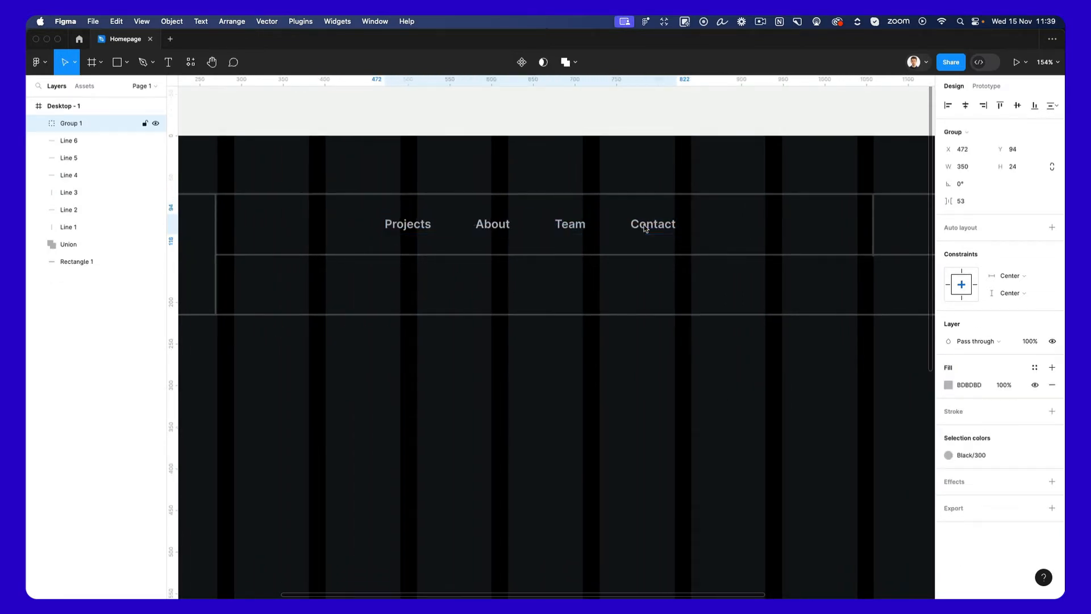
{"action": "scroll", "coordinate": [646, 229], "scroll_direction": "down", "scroll_amount": 3}
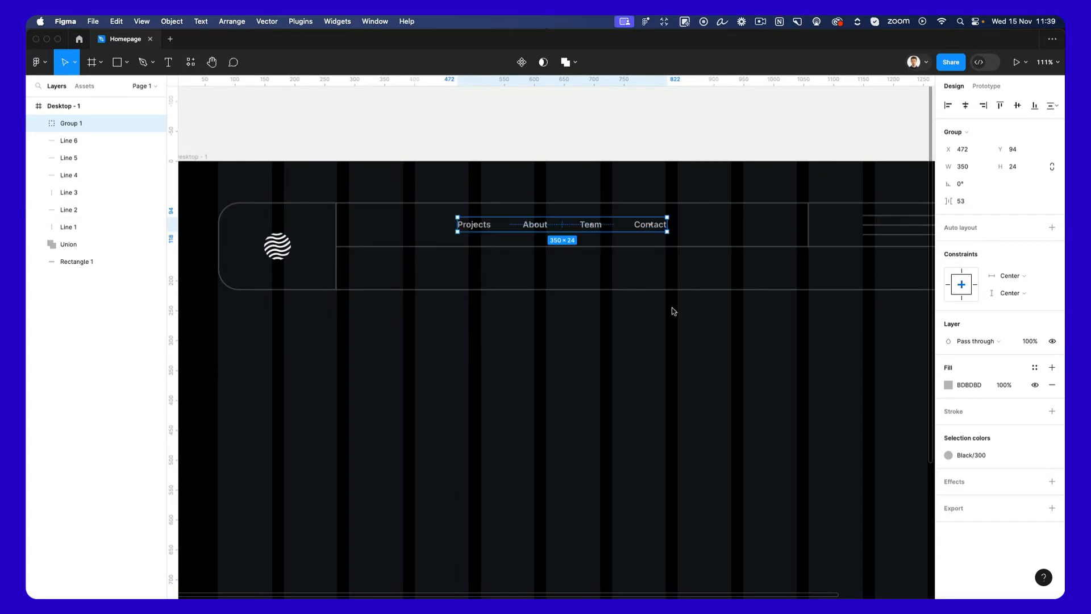
{"action": "key", "text": "Escape"}
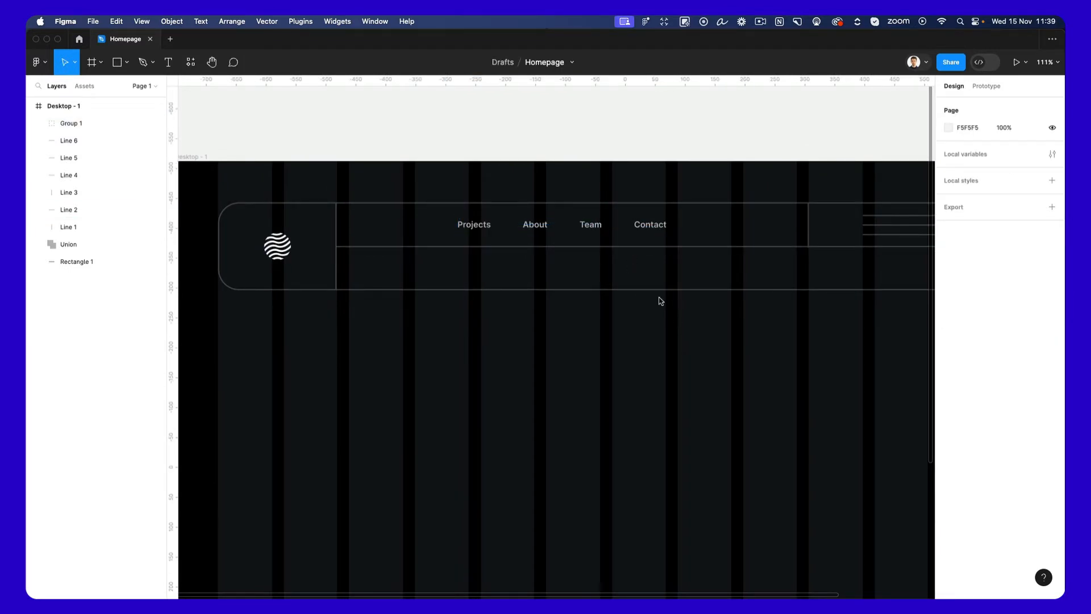
Paste a copy of the "Projects" label into the navigation bar's lower row at X 448, Y 166 and retype it as "Blog".
{"action": "double_click", "coordinate": [469, 225]}
{"action": "scroll", "coordinate": [406, 218], "scroll_direction": "up", "scroll_amount": 5}
{"action": "key", "text": "Escape"}
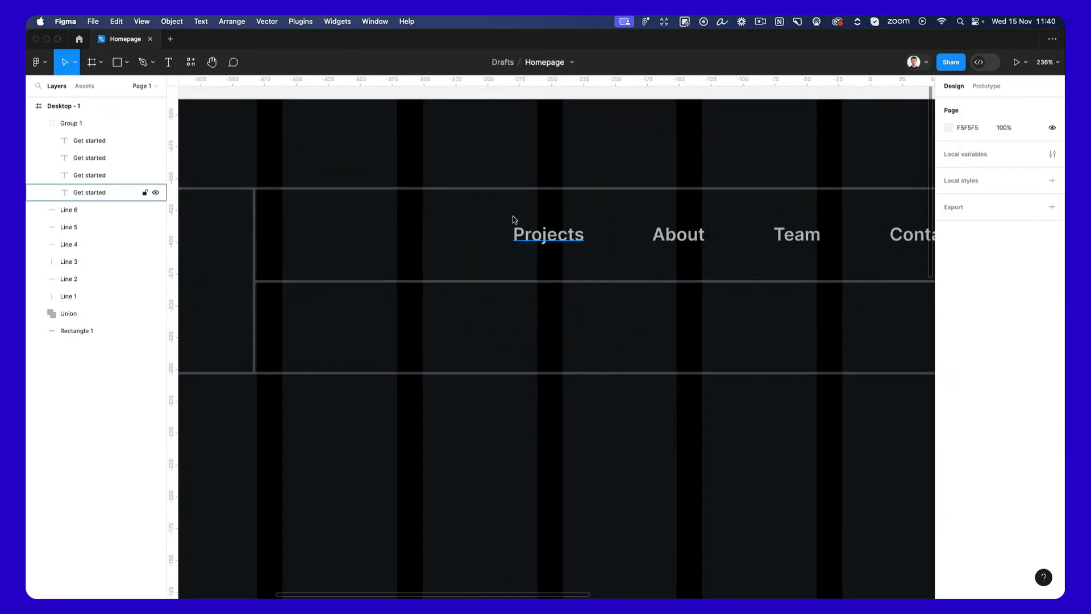
{"action": "key", "text": "super+v"}
{"action": "left_click_drag", "start_coordinate": [544, 237], "coordinate": [514, 328]}
{"action": "double_click", "coordinate": [514, 328]}
{"action": "type", "text": "Blog"}
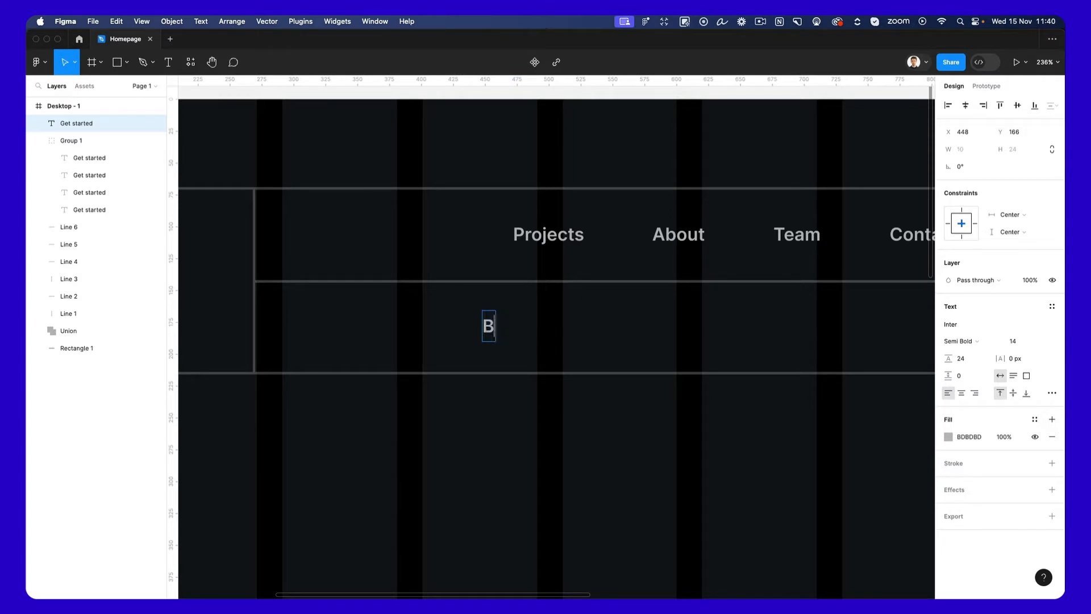
{"action": "left_click", "coordinate": [649, 327]}
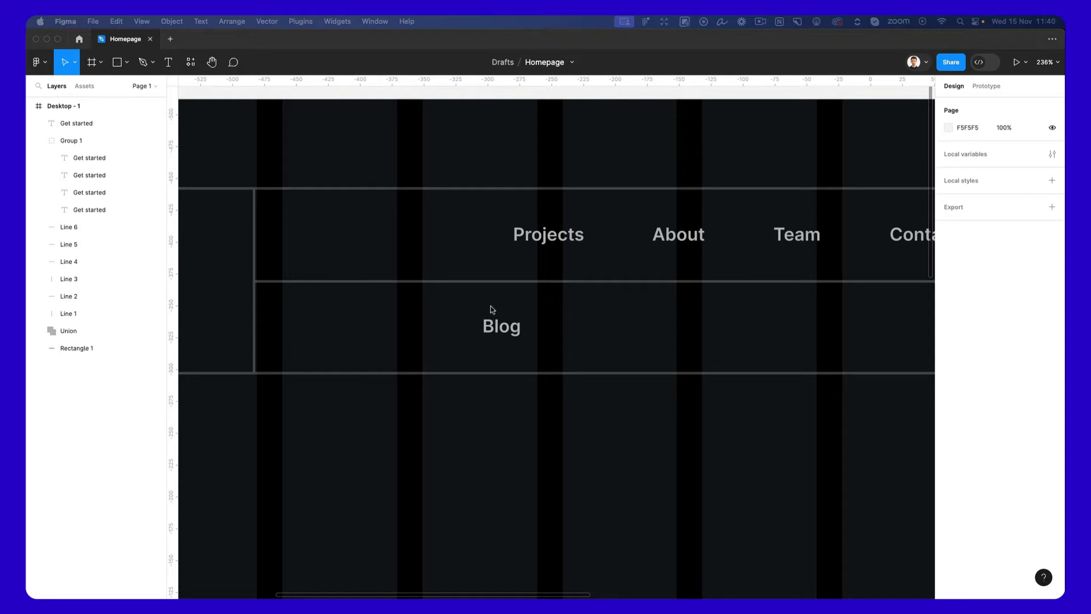
Paste the copied pencil icon into the frame and place it just before the "Blog" label at X 423, Y 170.
{"action": "left_click", "coordinate": [510, 329]}
{"action": "key", "text": "ctrl+v"}
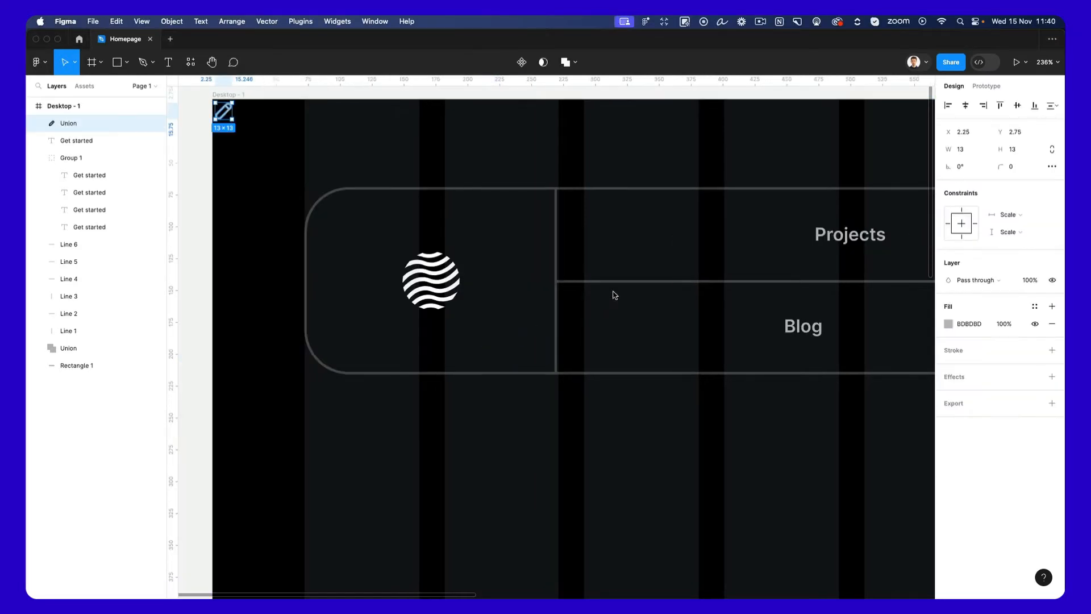
{"action": "mouse_move", "coordinate": [232, 112]}
{"action": "left_mouse_down"}
{"action": "mouse_move", "coordinate": [665, 274]}
{"action": "mouse_move", "coordinate": [766, 327]}
{"action": "left_mouse_up"}
{"action": "scroll", "coordinate": [766, 326], "scroll_direction": "right", "scroll_amount": 6}
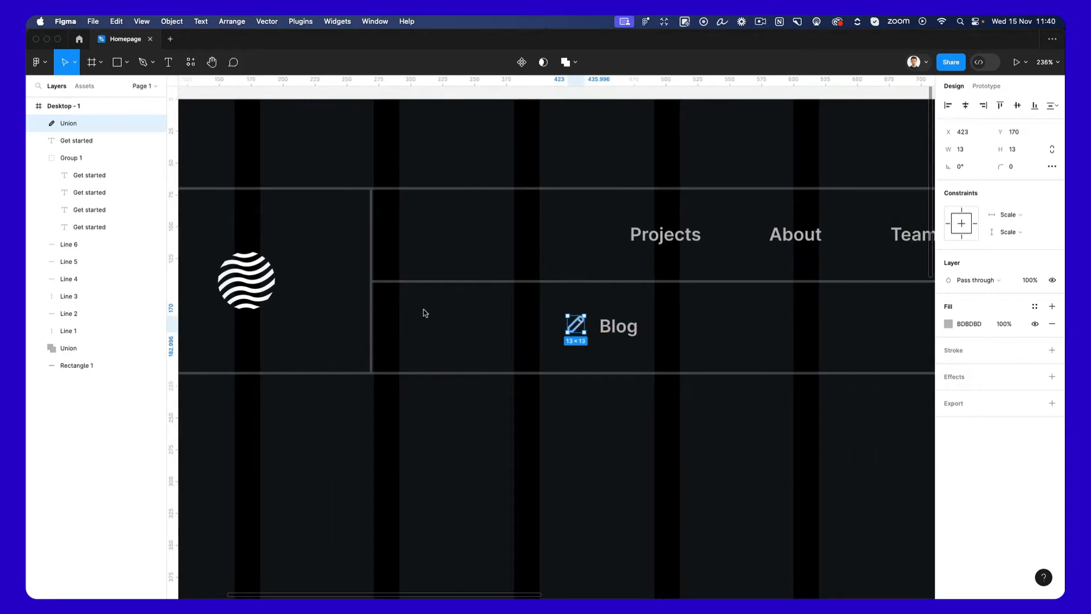
Switch to Nucleo and bring its 12 px pen icon into the lower navigation row beyond the "Blog" label.
{"action": "key", "text": "super+space"}
{"action": "type", "text": "nucleo"}
{"action": "key", "text": "Return"}
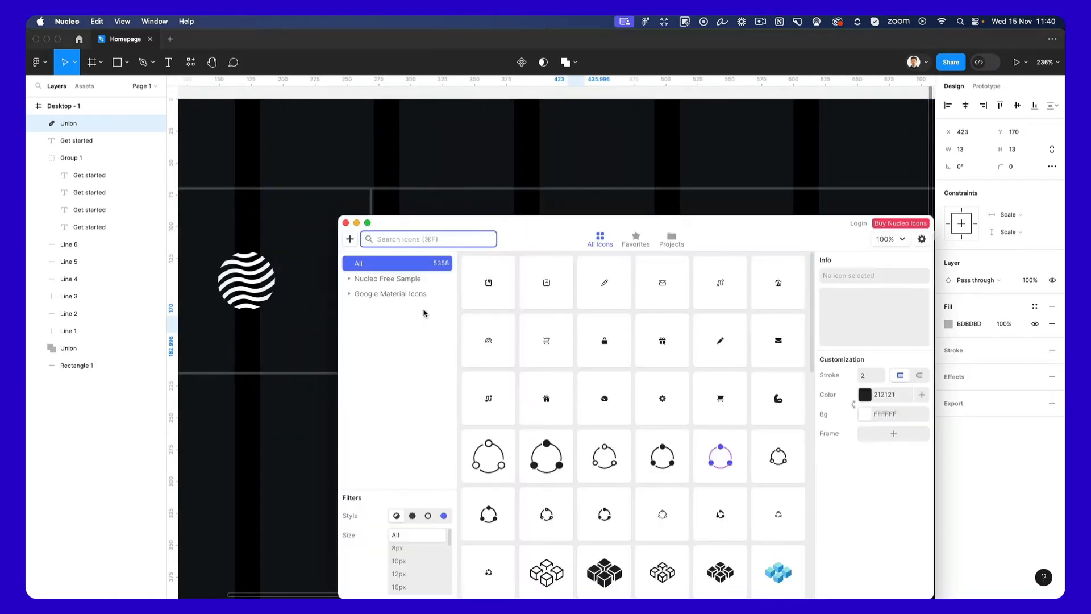
{"action": "left_click_drag", "start_coordinate": [529, 237], "coordinate": [640, 369]}
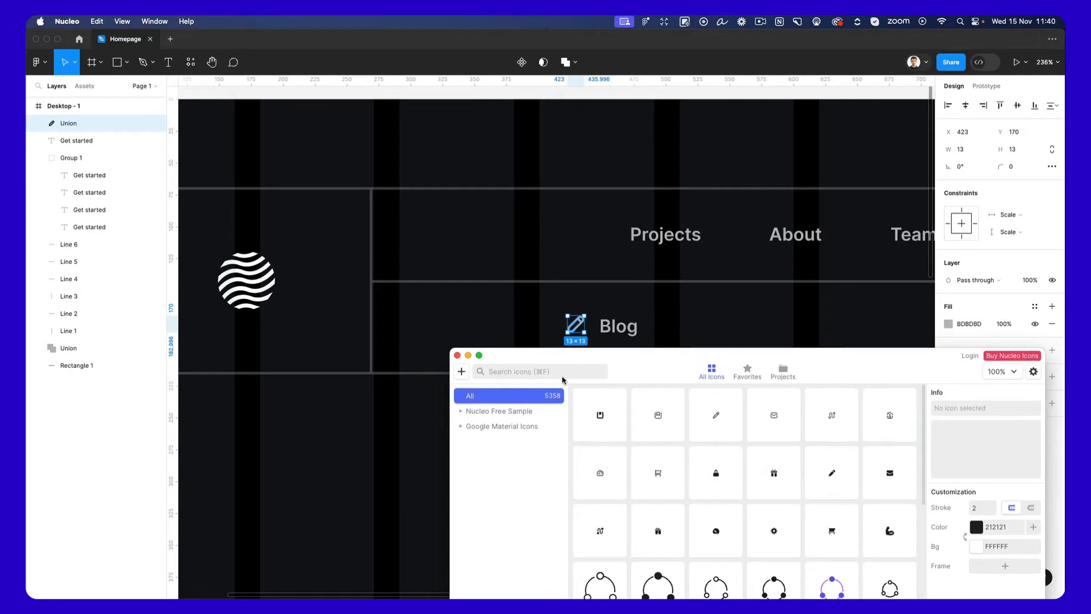
{"action": "left_click", "coordinate": [524, 372]}
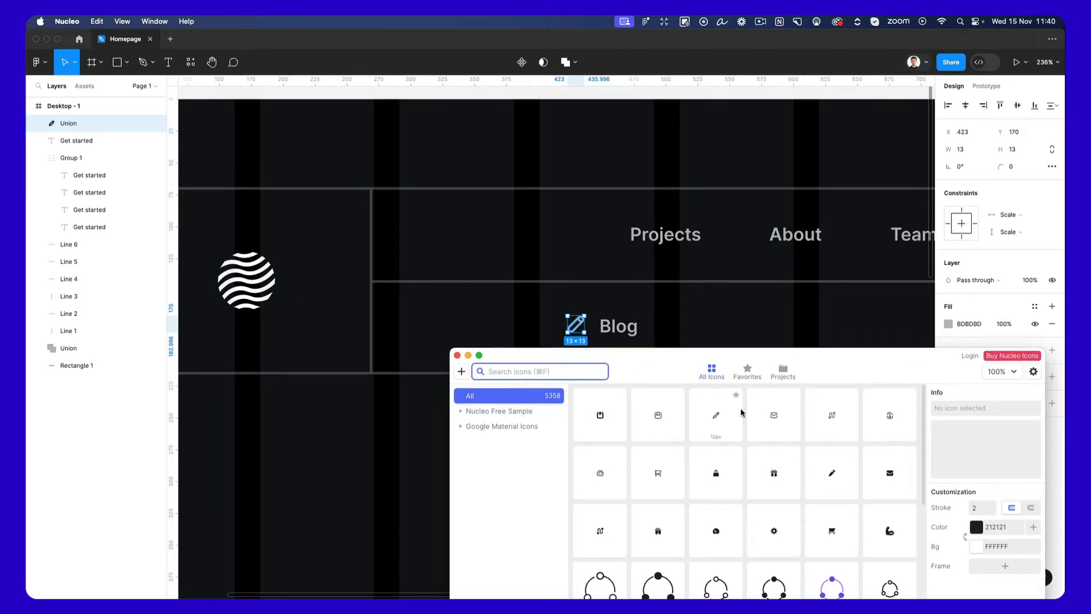
{"action": "left_click_drag", "start_coordinate": [716, 417], "coordinate": [717, 310]}
{"action": "left_click", "coordinate": [716, 308]}
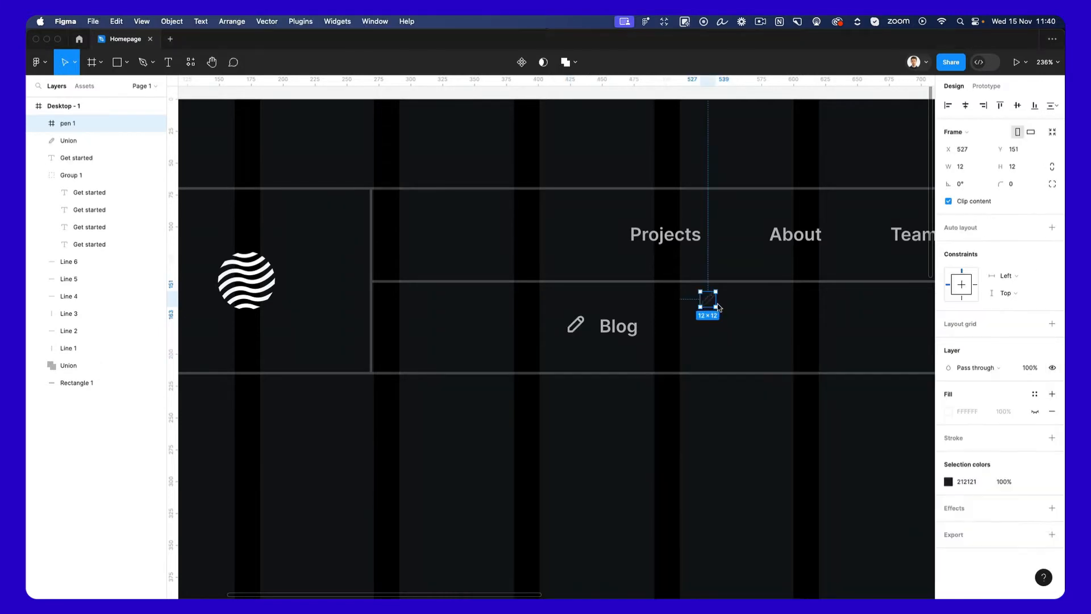
Delete the pen icon brought in from Nucleo.
{"action": "scroll", "coordinate": [723, 305], "scroll_direction": "up", "scroll_amount": 5}
{"action": "key", "text": "Delete"}
{"action": "scroll", "coordinate": [723, 306], "scroll_direction": "down", "scroll_amount": 3}
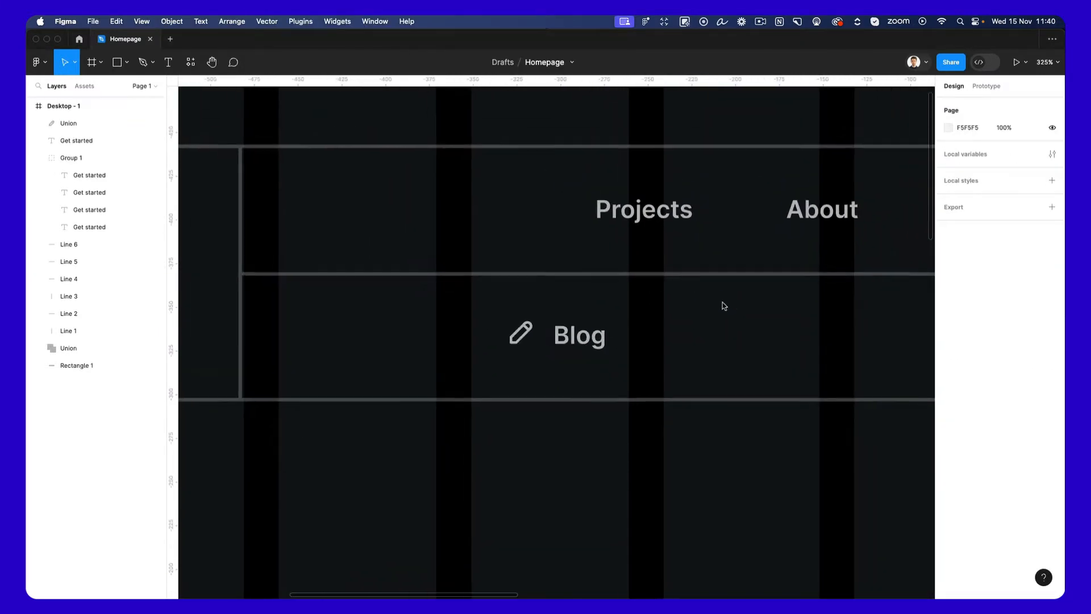
Scale the pencil icon beside "Blog" to 18 × 18 and position it at X 420, Y 169.
{"action": "scroll", "coordinate": [586, 353], "scroll_direction": "down", "scroll_amount": 2}
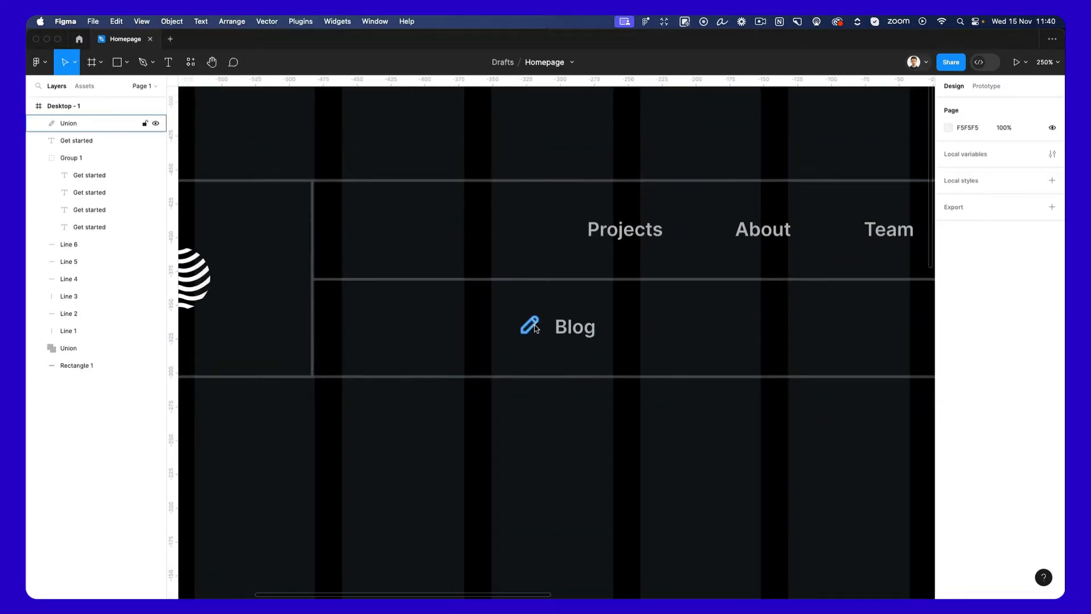
{"action": "left_click", "coordinate": [536, 326]}
{"action": "scroll", "coordinate": [543, 341], "scroll_direction": "up", "scroll_amount": 2}
{"action": "scroll", "coordinate": [541, 349], "scroll_direction": "up", "scroll_amount": 3}
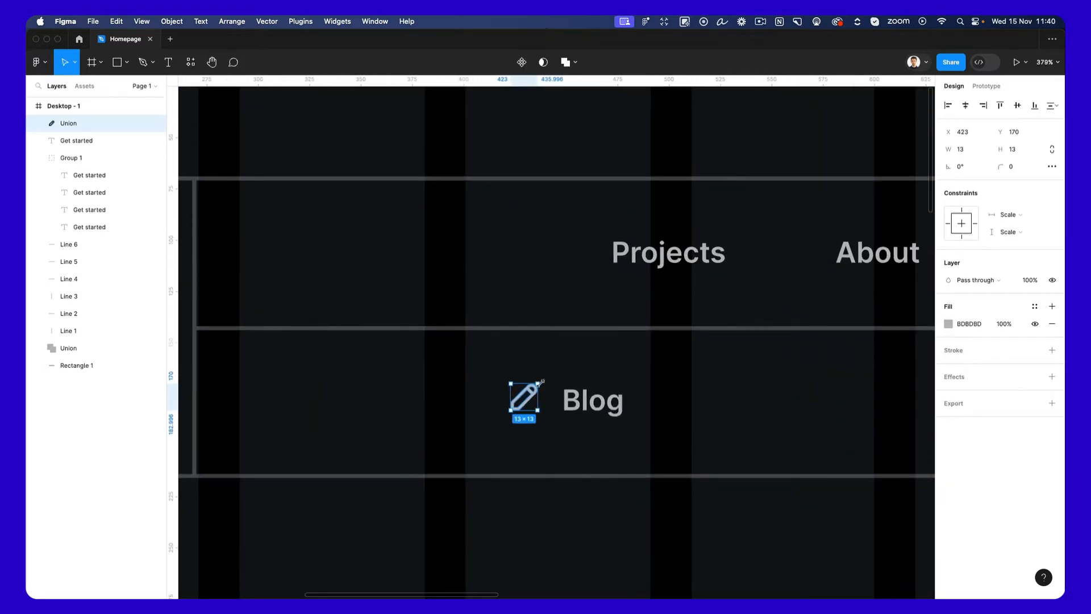
{"action": "key", "text": "k"}
{"action": "mouse_move", "coordinate": [538, 410]}
{"action": "left_mouse_down"}
{"action": "mouse_move", "coordinate": [548, 420]}
{"action": "mouse_move", "coordinate": [518, 395]}
{"action": "left_mouse_up"}
{"action": "scroll", "coordinate": [518, 398], "scroll_direction": "down", "scroll_amount": 6}
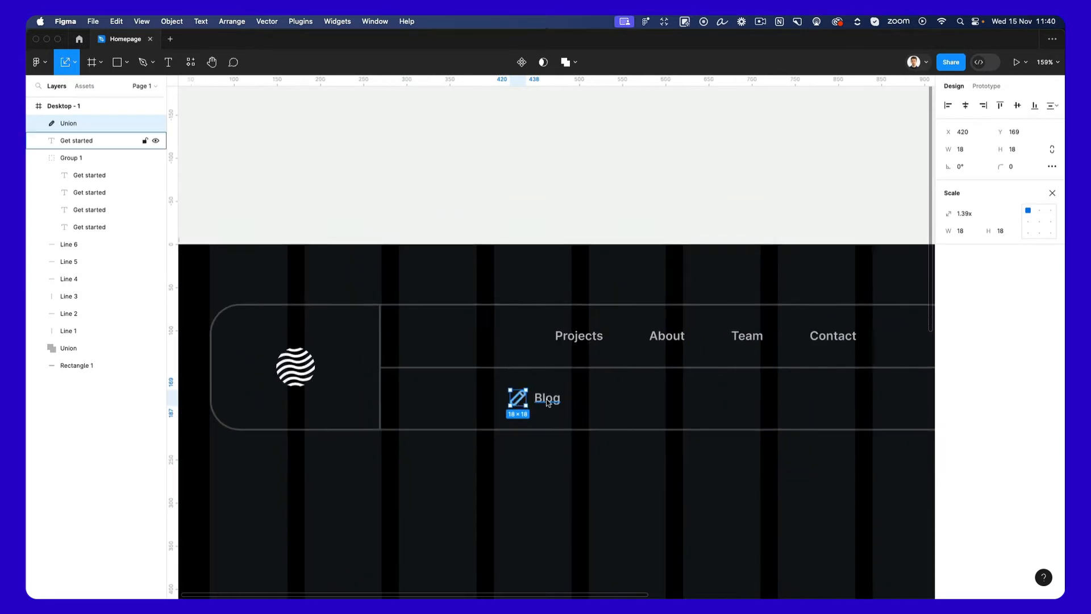
Select the pencil icon and "Blog" label together and shift the pair right along the lower navigation row.
{"action": "left_click", "coordinate": [544, 401], "text": "shift"}
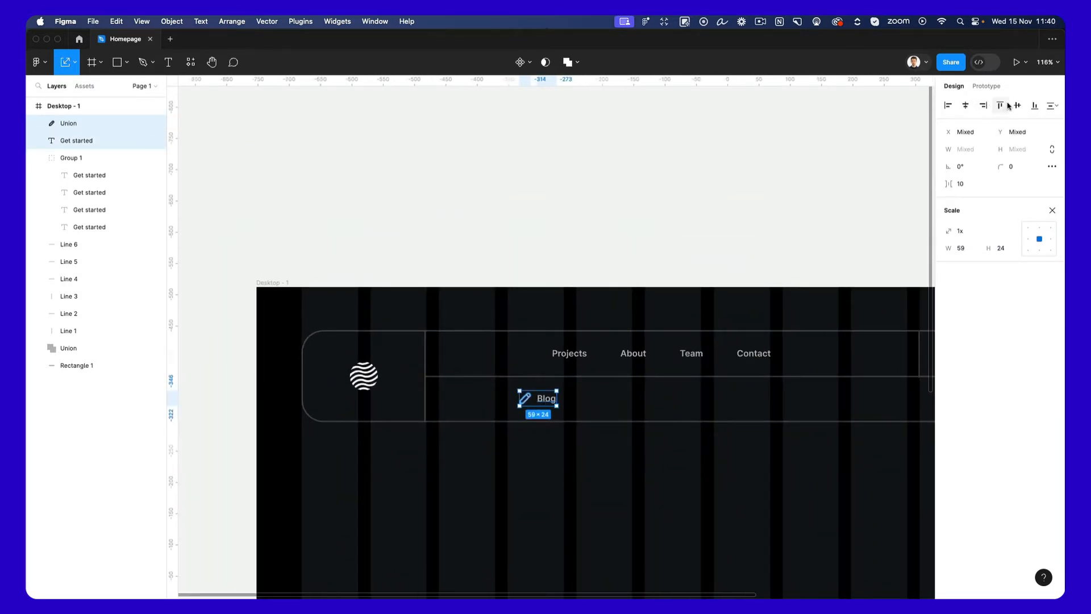
{"action": "scroll", "coordinate": [614, 401], "scroll_direction": "down", "scroll_amount": 3}
{"action": "scroll", "coordinate": [614, 398], "scroll_direction": "right", "scroll_amount": 2}
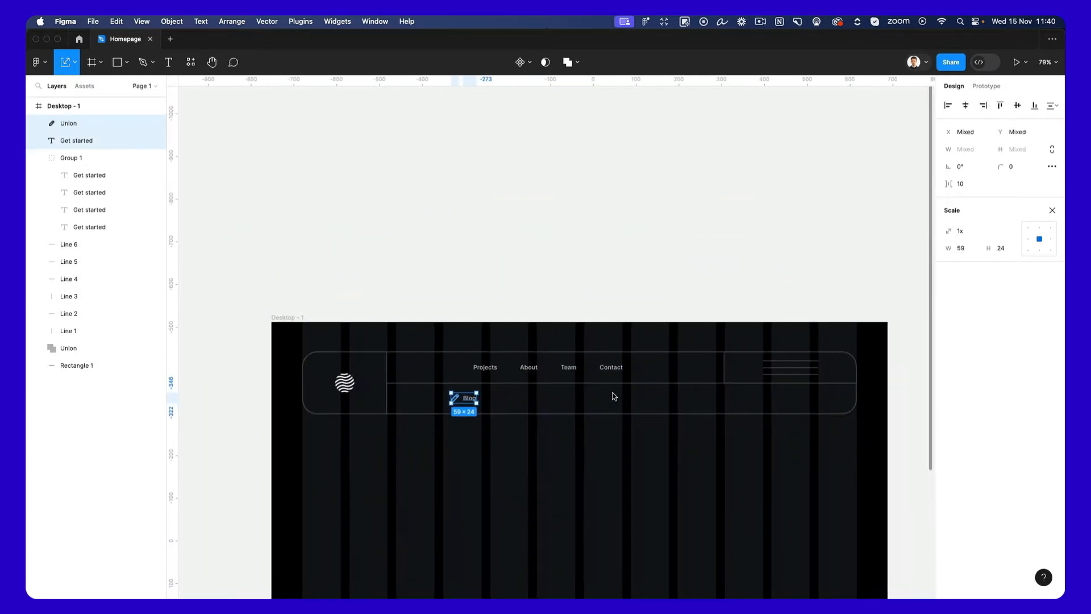
{"action": "scroll", "coordinate": [502, 389], "scroll_direction": "up", "scroll_amount": 3}
{"action": "scroll", "coordinate": [502, 390], "scroll_direction": "down", "scroll_amount": 1}
{"action": "scroll", "coordinate": [503, 390], "scroll_direction": "right", "scroll_amount": 1}
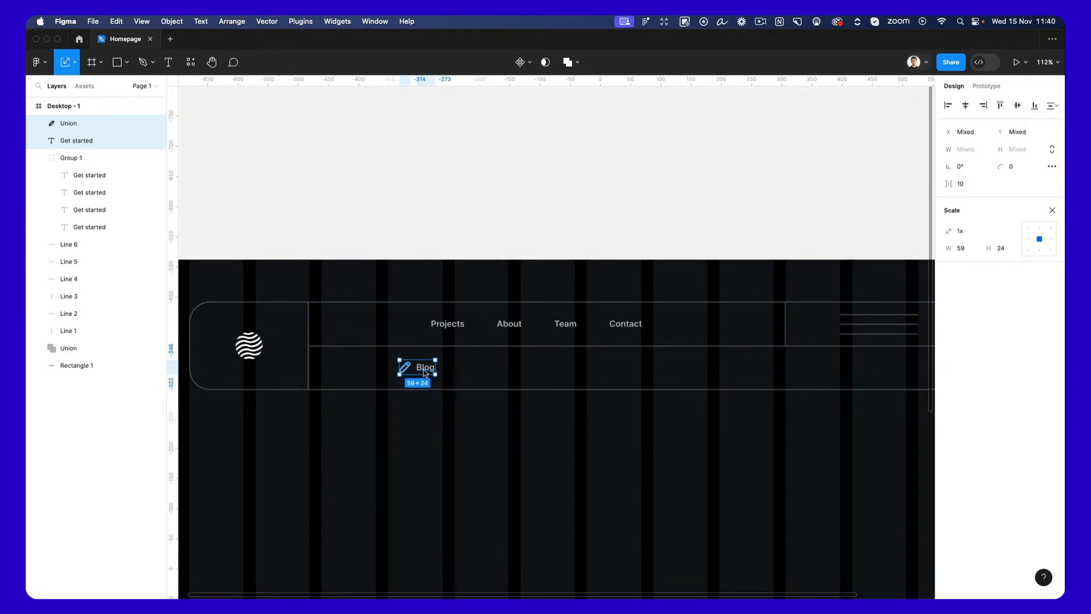
{"action": "left_click_drag", "start_coordinate": [424, 370], "coordinate": [472, 369]}
Duplicate the vertical divider before the menu icon into the lower row and place the copy at X 822, Y 217.
{"action": "left_click", "coordinate": [787, 320]}
{"action": "left_click_drag", "start_coordinate": [787, 321], "coordinate": [627, 368]}
{"action": "key", "text": "shift+0"}
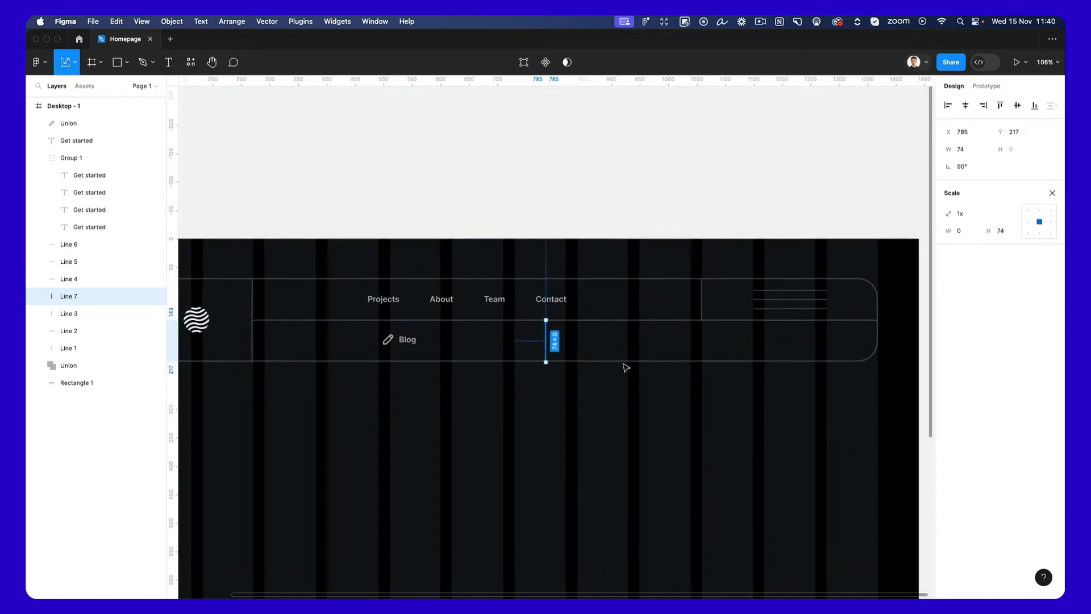
{"action": "scroll", "coordinate": [626, 368], "scroll_direction": "up", "scroll_amount": 1}
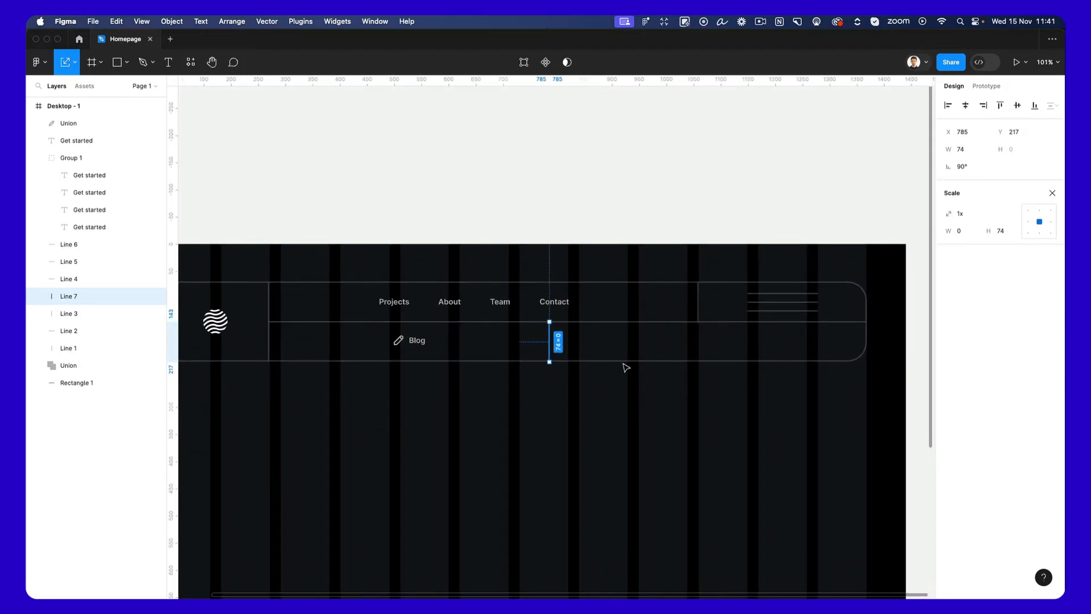
{"action": "left_click_drag", "start_coordinate": [551, 341], "coordinate": [573, 340]}
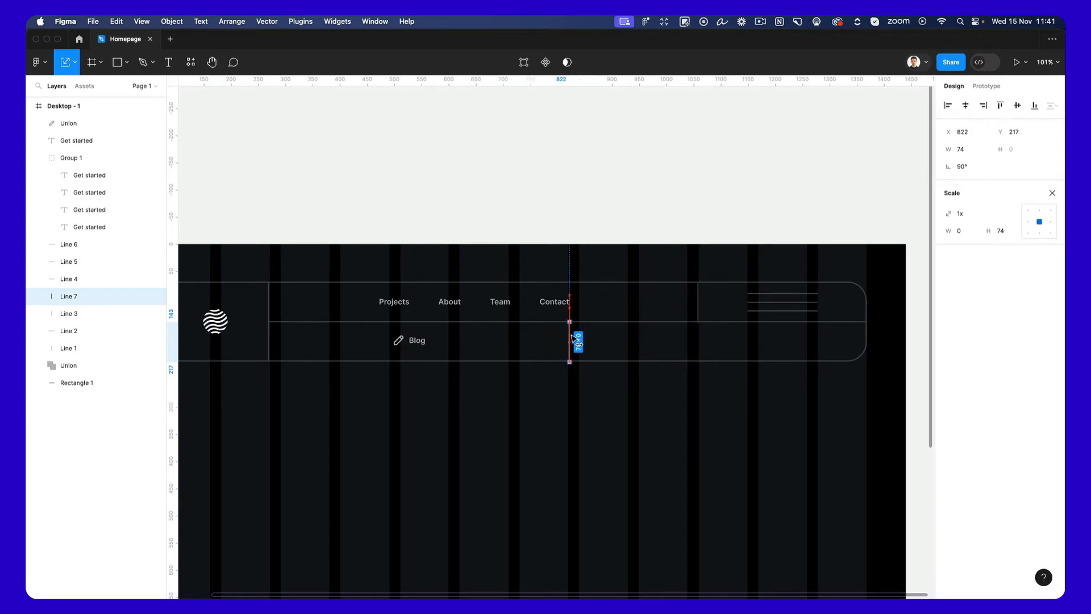
{"action": "left_click", "coordinate": [570, 397]}
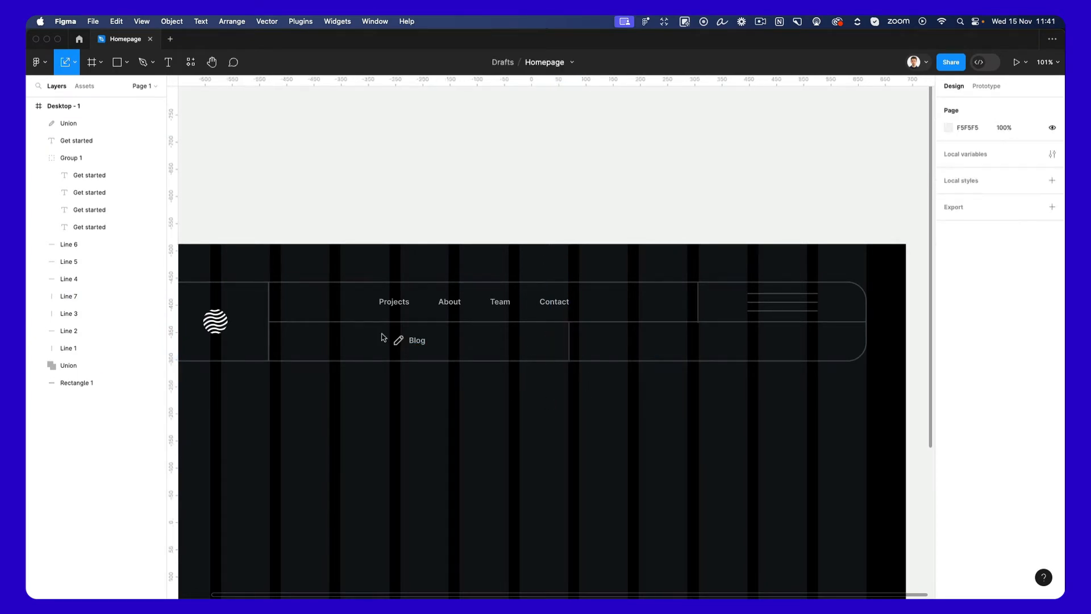
Duplicate the pencil icon and "Blog" label into the right lower cell and change the copied label to "Get in touch".
{"action": "left_click_drag", "start_coordinate": [383, 337], "coordinate": [728, 356]}
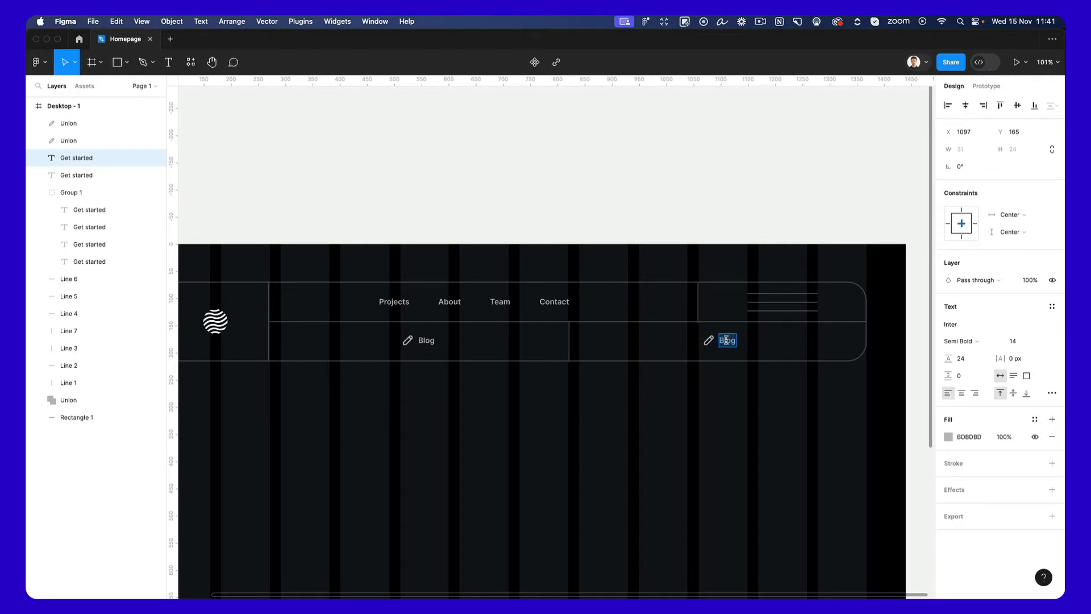
{"action": "type", "text": "get"}
{"action": "key", "text": "BackSpace"}
{"action": "key", "text": "BackSpace"}
{"action": "key", "text": "BackSpace"}
{"action": "type", "text": "Get in touch"}
{"action": "key", "text": "Escape"}
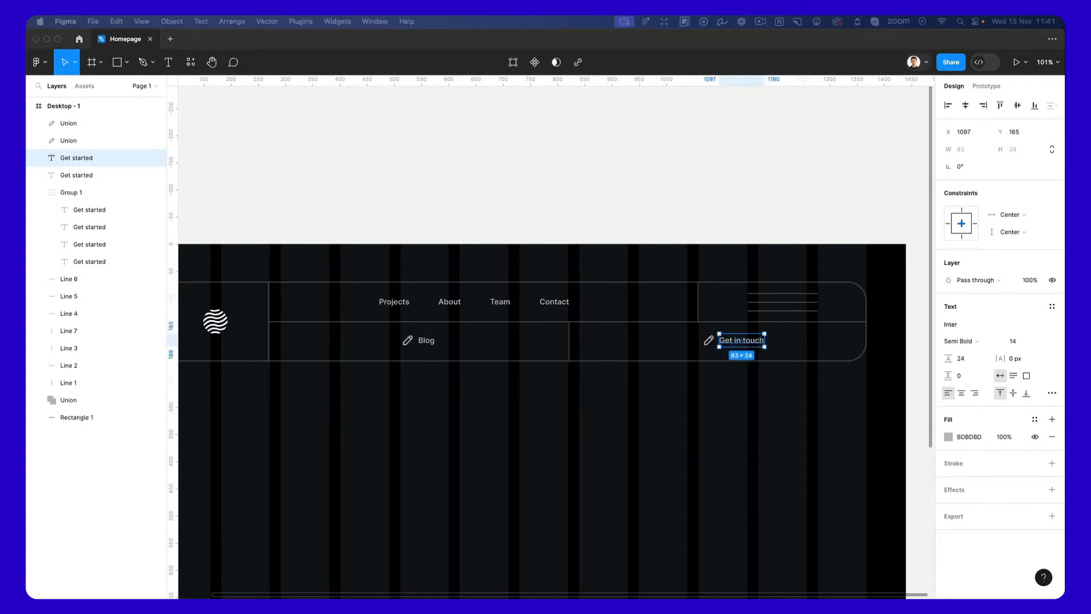
Replace the pencil icon beside "Get in touch" with the pasted calendar icon, placed at X 1064, Y 164.
{"action": "scroll", "coordinate": [720, 338], "scroll_direction": "up", "scroll_amount": 10}
{"action": "left_click", "coordinate": [710, 339]}
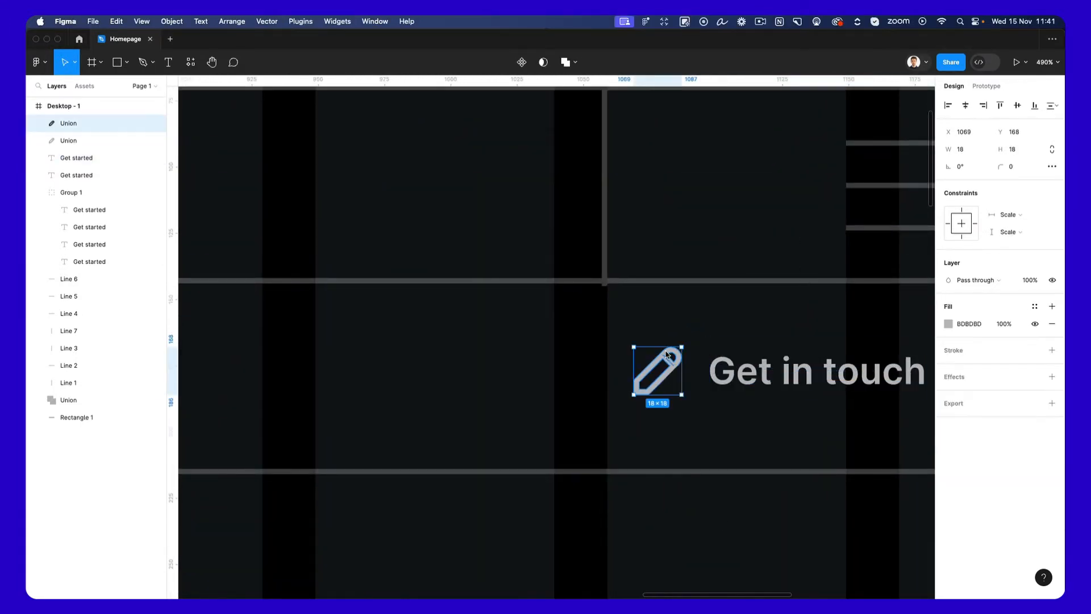
{"action": "key", "text": "ctrl+v"}
{"action": "mouse_move", "coordinate": [552, 327]}
{"action": "left_mouse_down"}
{"action": "mouse_move", "coordinate": [614, 367]}
{"action": "mouse_move", "coordinate": [613, 343]}
{"action": "left_mouse_up"}
{"action": "key", "text": "k"}
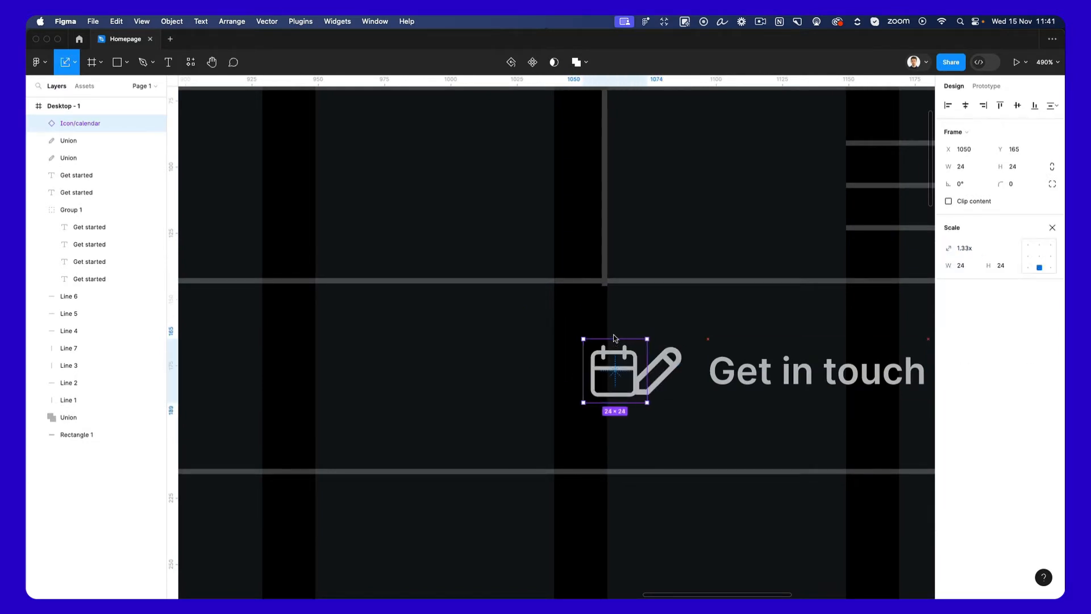
{"action": "key", "text": "Escape"}
{"action": "left_click", "coordinate": [658, 360]}
{"action": "key", "text": "Delete"}
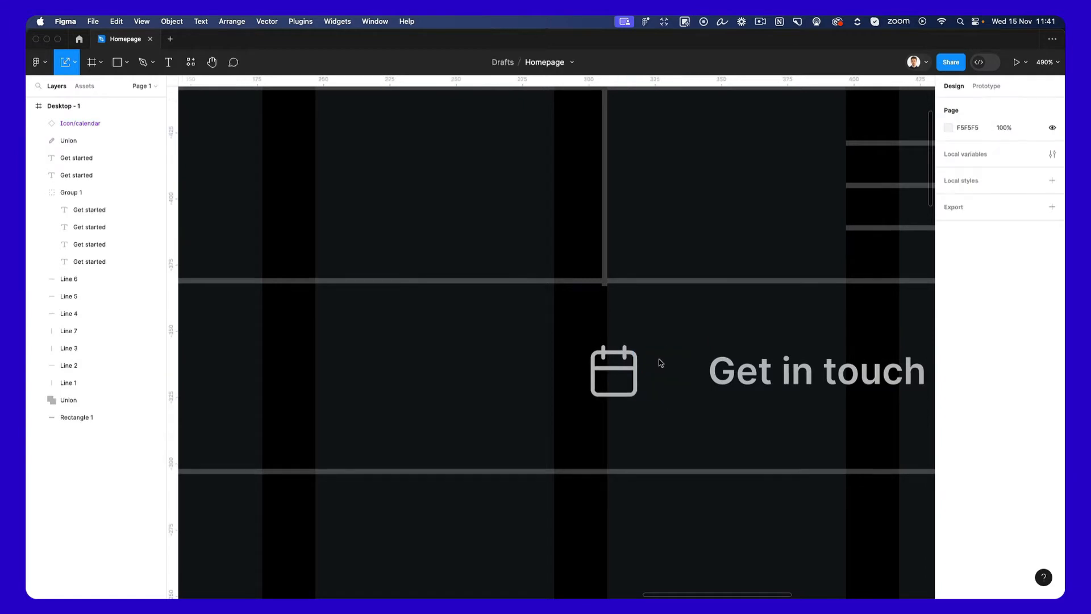
{"action": "left_click_drag", "start_coordinate": [626, 358], "coordinate": [650, 353]}
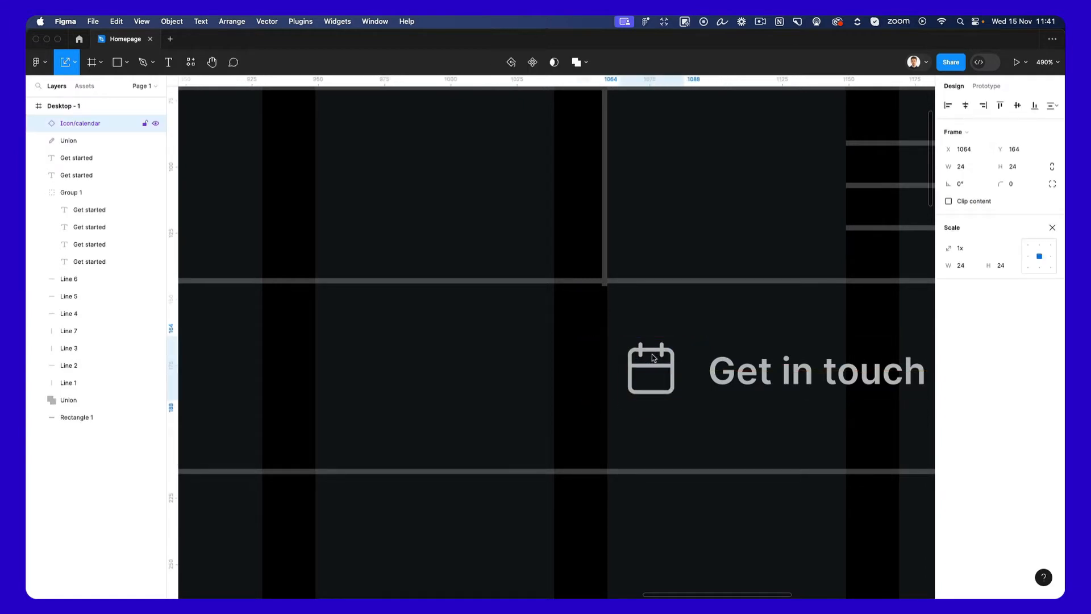
Group the calendar icon with the "Get in touch" label and move the group left to X 1037.
{"action": "scroll", "coordinate": [653, 354], "scroll_direction": "down", "scroll_amount": 3}
{"action": "scroll", "coordinate": [652, 353], "scroll_direction": "down", "scroll_amount": 5}
{"action": "scroll", "coordinate": [694, 358], "scroll_direction": "left", "scroll_amount": 2}
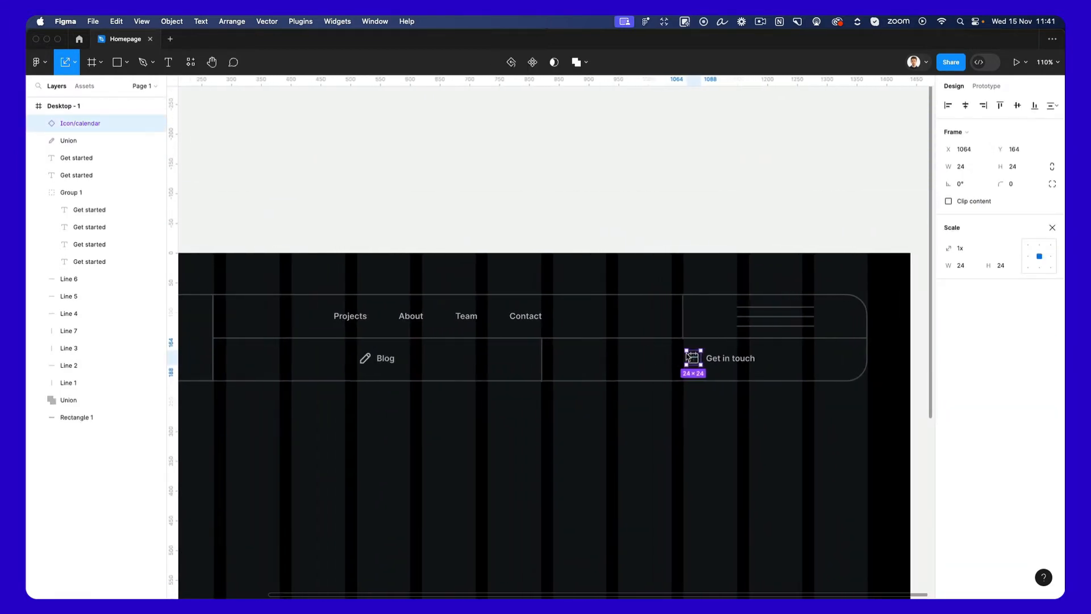
{"action": "left_click", "coordinate": [727, 359], "text": "shift"}
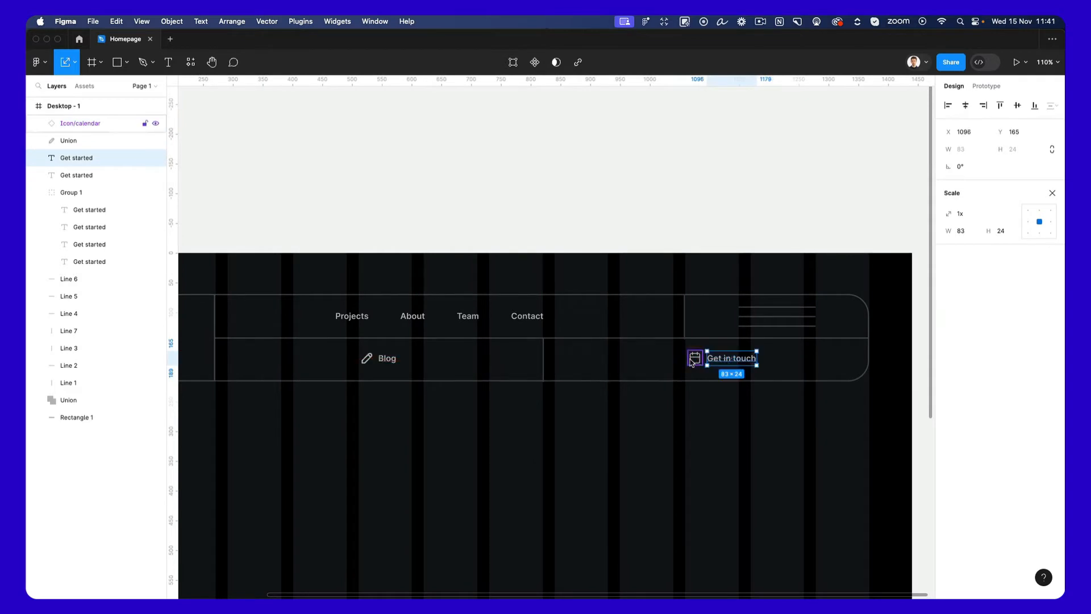
{"action": "key", "text": "super+g"}
{"action": "left_click_drag", "start_coordinate": [740, 363], "coordinate": [719, 361]}
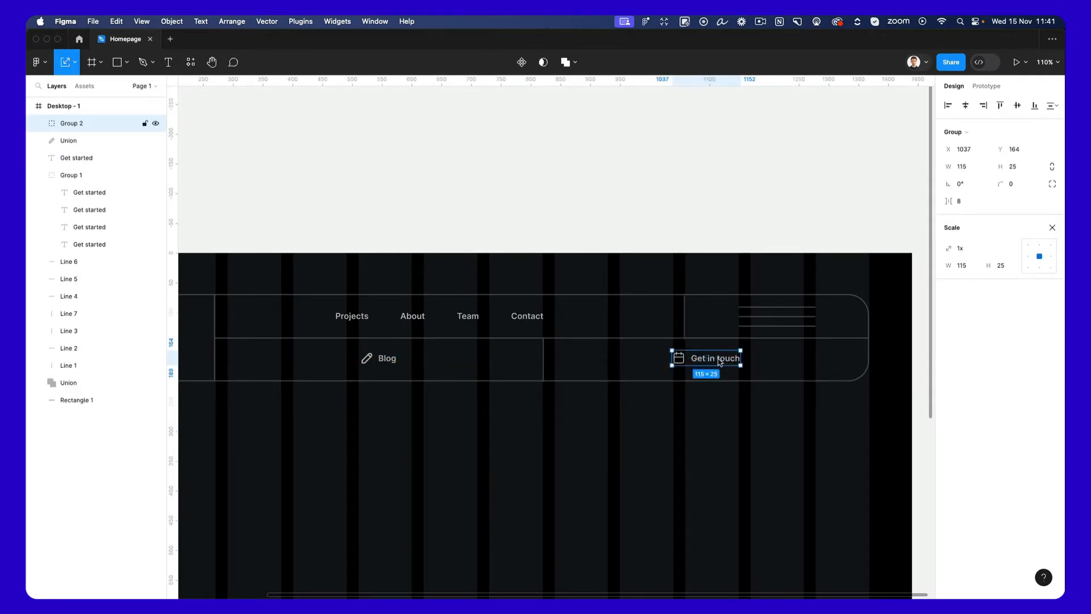
Group the pencil icon with the "Blog" label.
{"action": "left_click", "coordinate": [367, 358]}
{"action": "left_click", "coordinate": [398, 364], "text": "shift"}
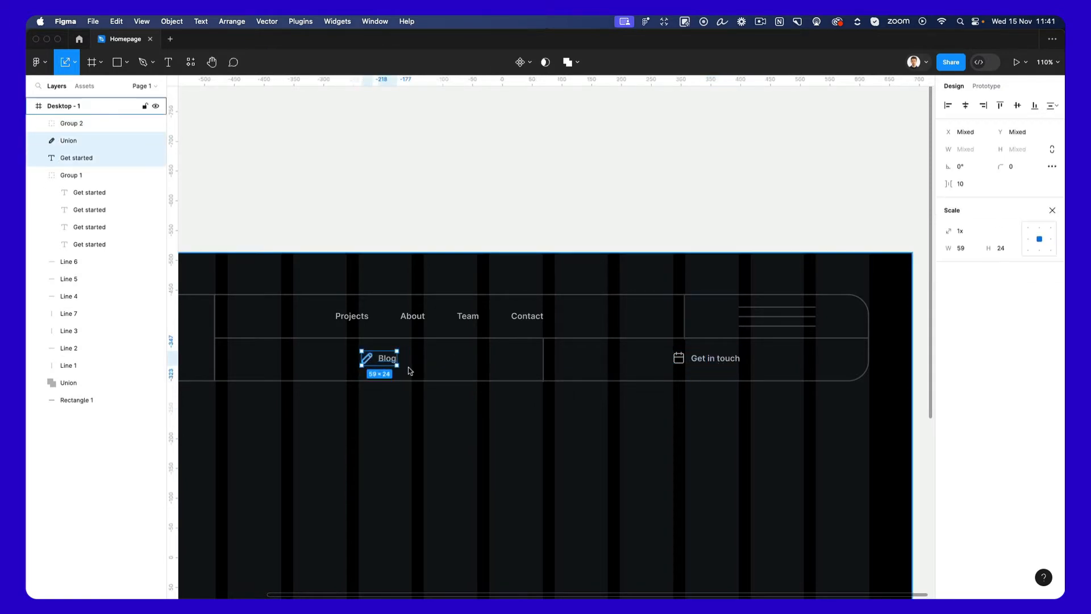
{"action": "key", "text": "super+g"}
{"action": "scroll", "coordinate": [561, 446], "scroll_direction": "down", "scroll_amount": 3}
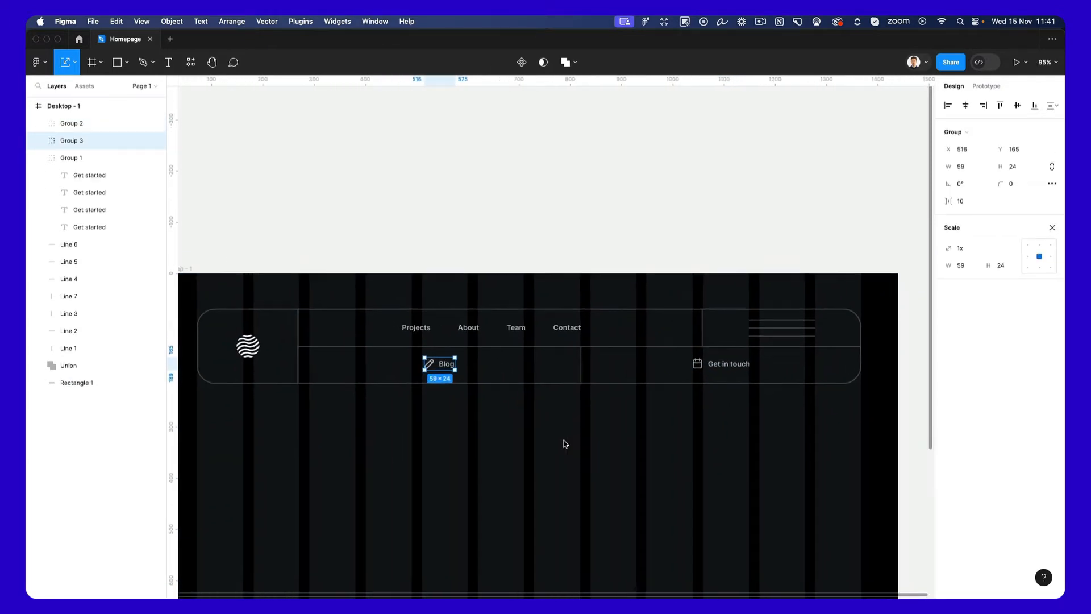
Tighten the vertical spacing between the three menu icon lines to 14.
{"action": "left_click_drag", "start_coordinate": [832, 316], "coordinate": [794, 341]}
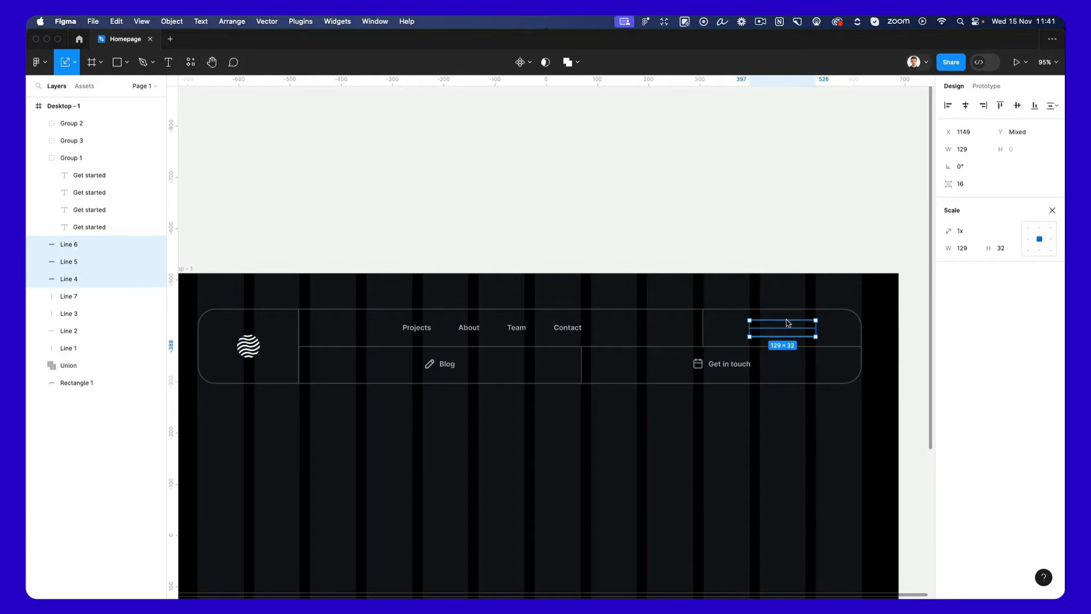
{"action": "key", "text": "super+shift+Left"}
{"action": "key", "text": "super+shift+Left"}
{"action": "key", "text": "super+z"}
{"action": "key", "text": "v"}
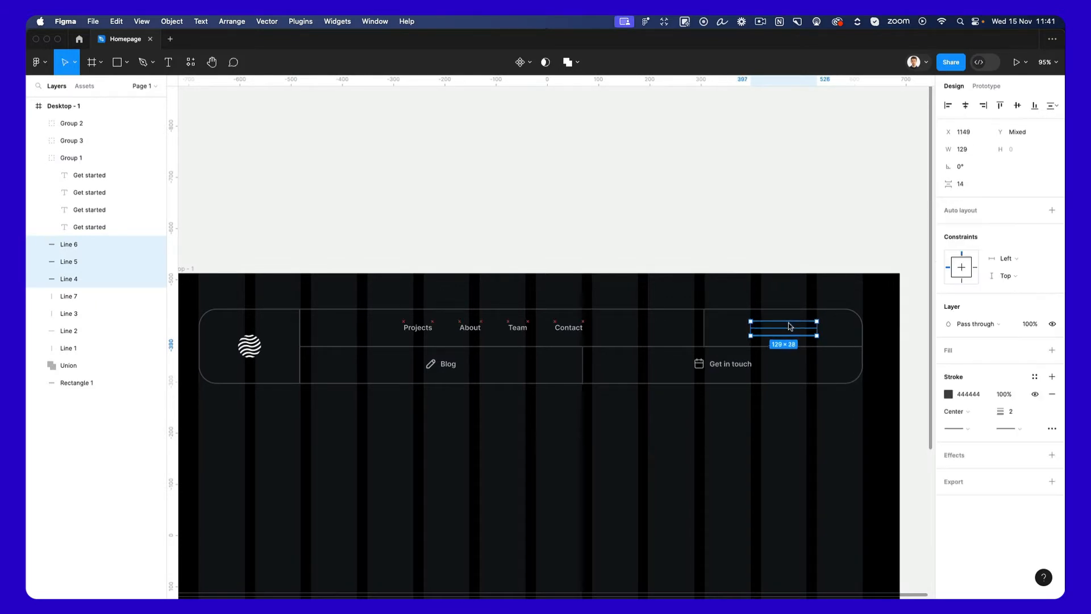
{"action": "key", "text": "Escape"}
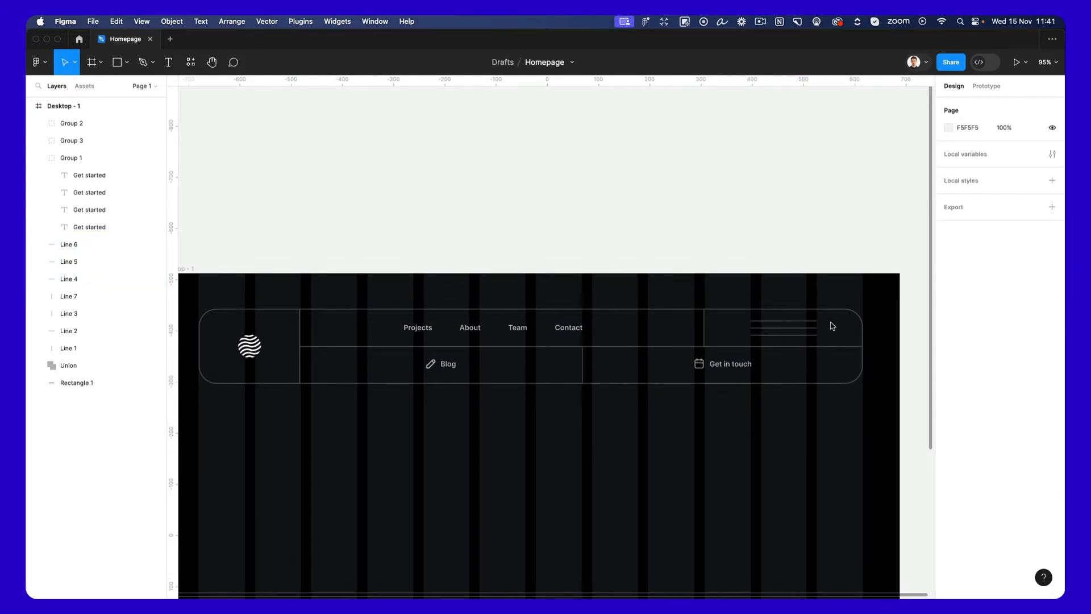
{"action": "left_click_drag", "start_coordinate": [832, 326], "coordinate": [791, 343]}
{"action": "key", "text": "Escape"}
Group all the navigation bar elements inside the desktop frame together.
{"action": "scroll", "coordinate": [701, 282], "scroll_direction": "down", "scroll_amount": 3}
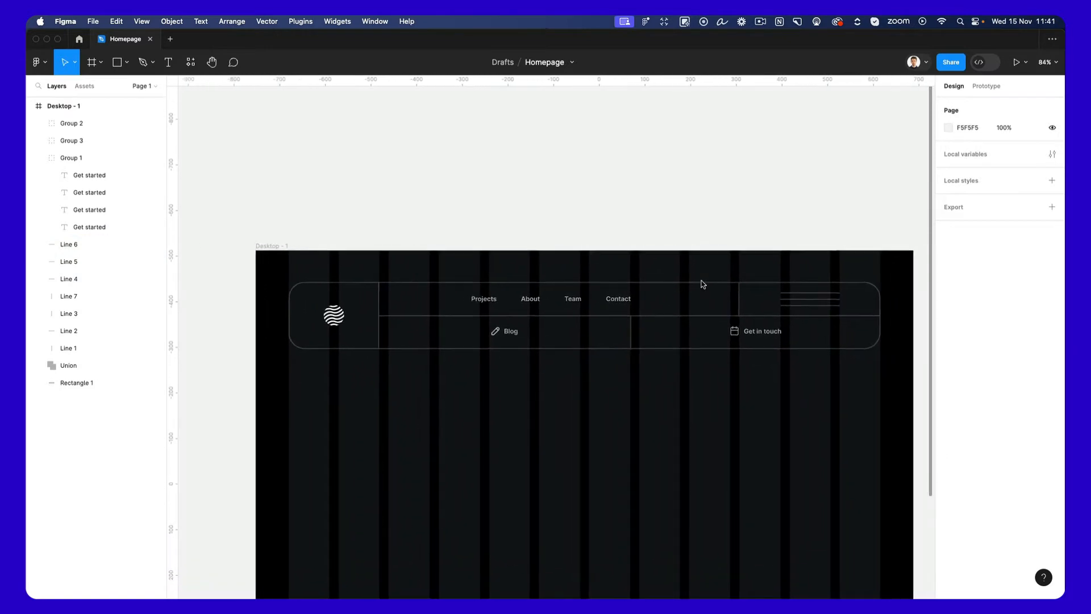
{"action": "scroll", "coordinate": [702, 283], "scroll_direction": "up", "scroll_amount": 2}
{"action": "left_click_drag", "start_coordinate": [251, 260], "coordinate": [899, 402]}
{"action": "key", "text": "super+g"}
{"action": "left_click", "coordinate": [655, 390]}
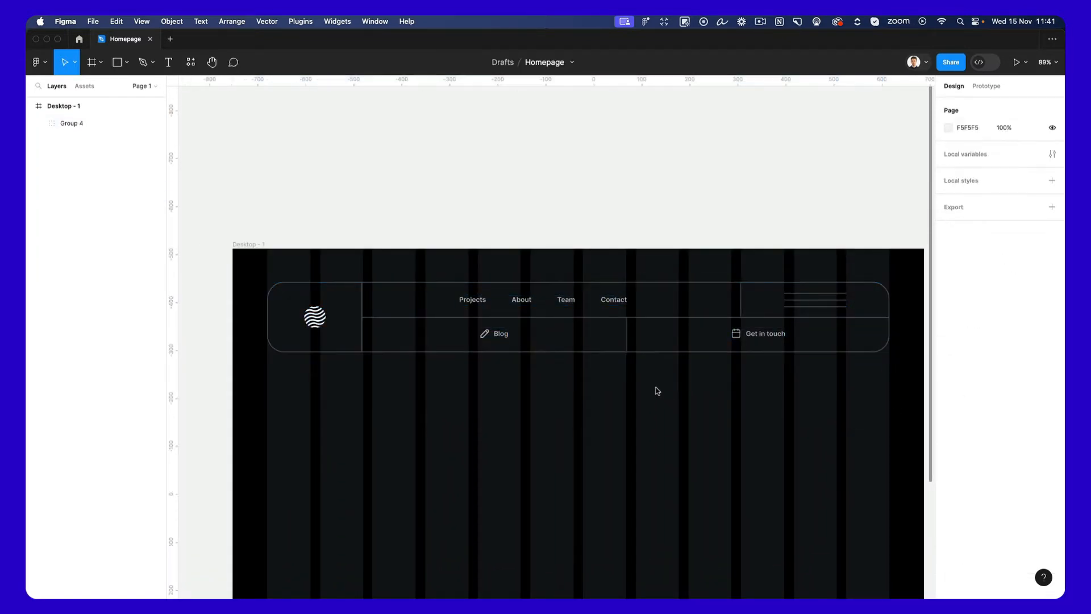
Rename the navigation bar group as "Header".
{"action": "scroll", "coordinate": [650, 390], "scroll_direction": "left", "scroll_amount": 2}
{"action": "left_click", "coordinate": [113, 123]}
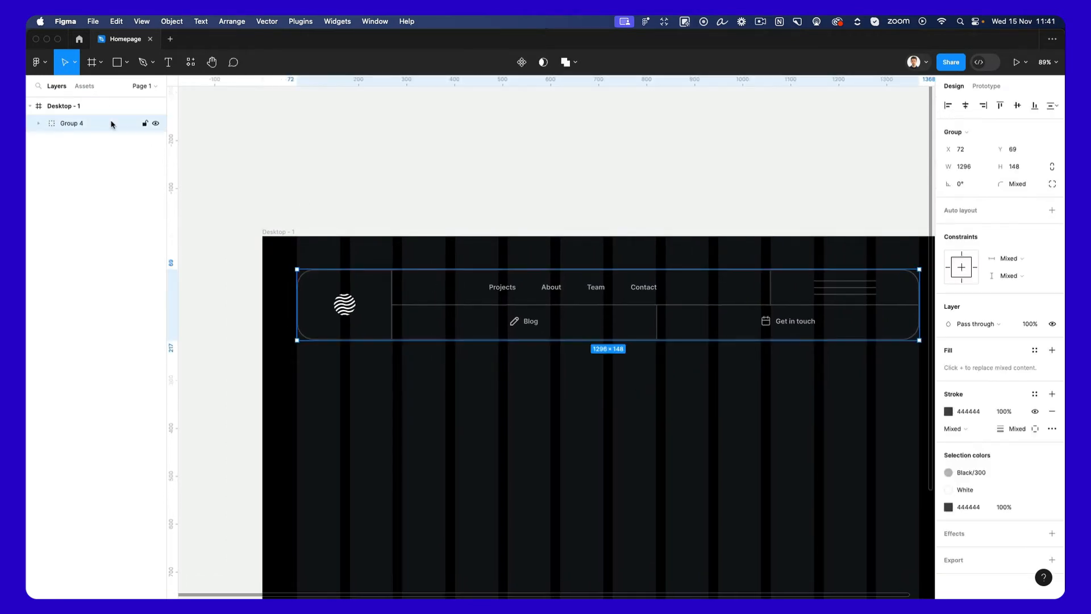
{"action": "double_click", "coordinate": [113, 123]}
{"action": "type", "text": "Header"}
{"action": "key", "text": "Return"}
{"action": "left_click", "coordinate": [566, 361]}
Paste the "Krate design and motion studio" heading into the frame and place it below the header at X 144, Y 283.
{"action": "scroll", "coordinate": [552, 353], "scroll_direction": "down", "scroll_amount": 1}
{"action": "scroll", "coordinate": [552, 352], "scroll_direction": "down", "scroll_amount": 1}
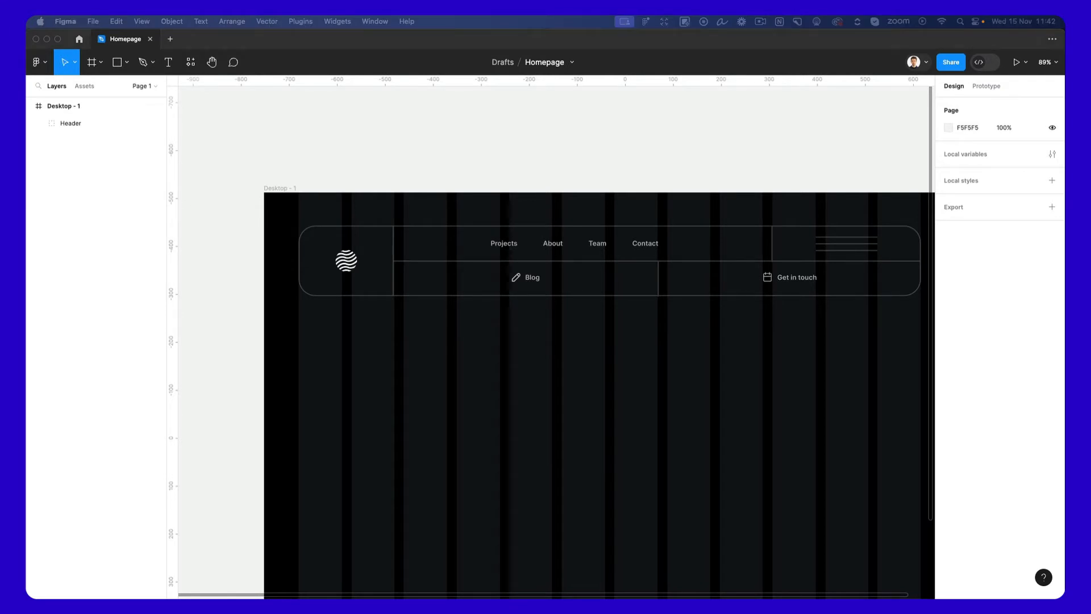
{"action": "left_click", "coordinate": [616, 404]}
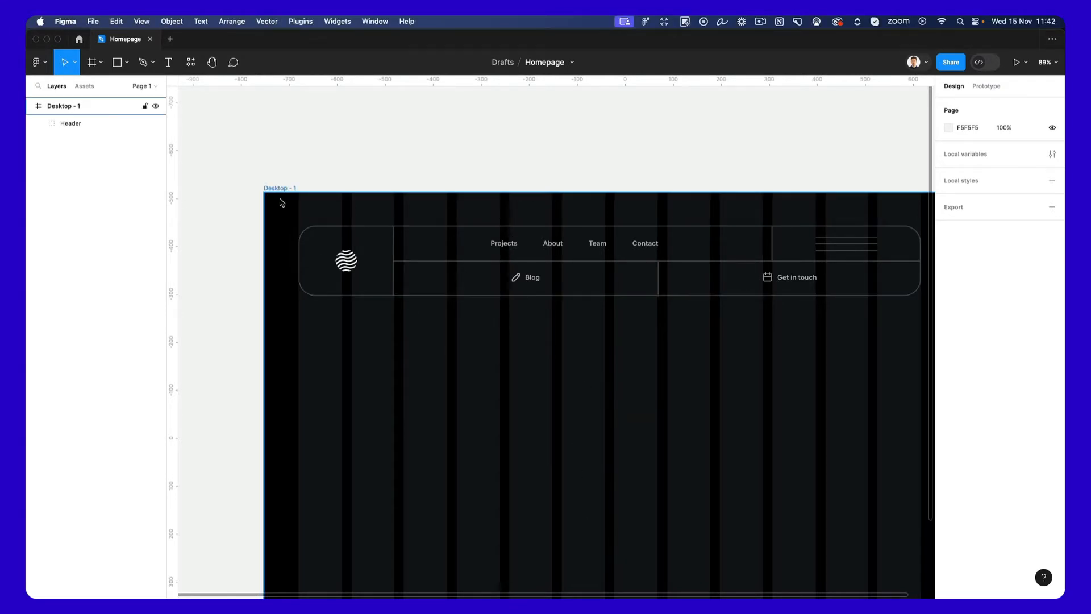
{"action": "key", "text": "super+v"}
{"action": "left_click_drag", "start_coordinate": [630, 460], "coordinate": [619, 418]}
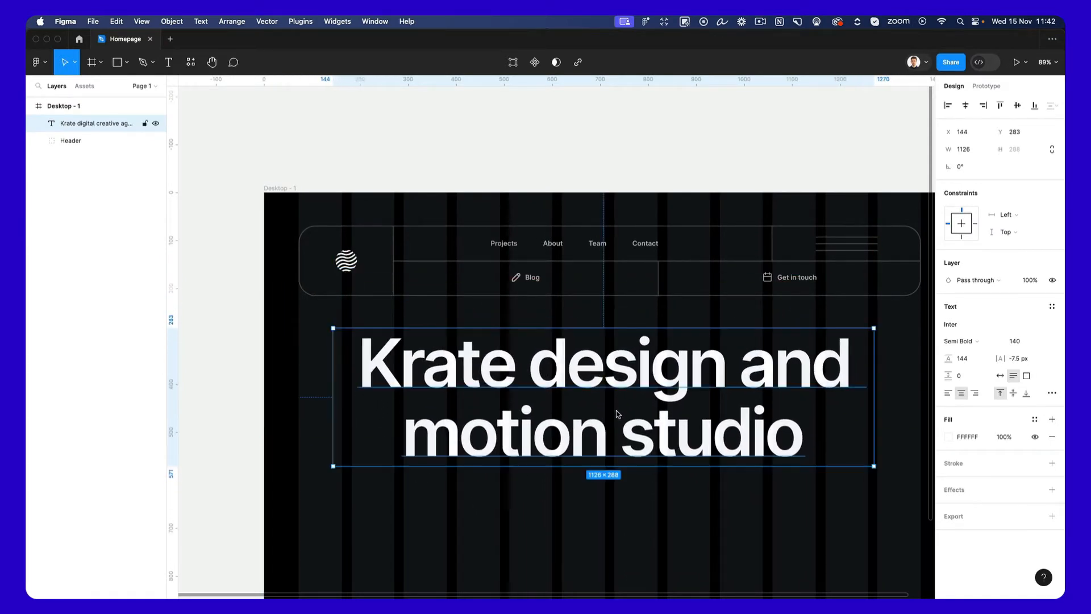
Centre the "Krate design and motion studio" heading horizontally in the desktop frame.
{"action": "scroll", "coordinate": [619, 413], "scroll_direction": "down", "scroll_amount": 3}
{"action": "scroll", "coordinate": [615, 351], "scroll_direction": "down", "scroll_amount": 2}
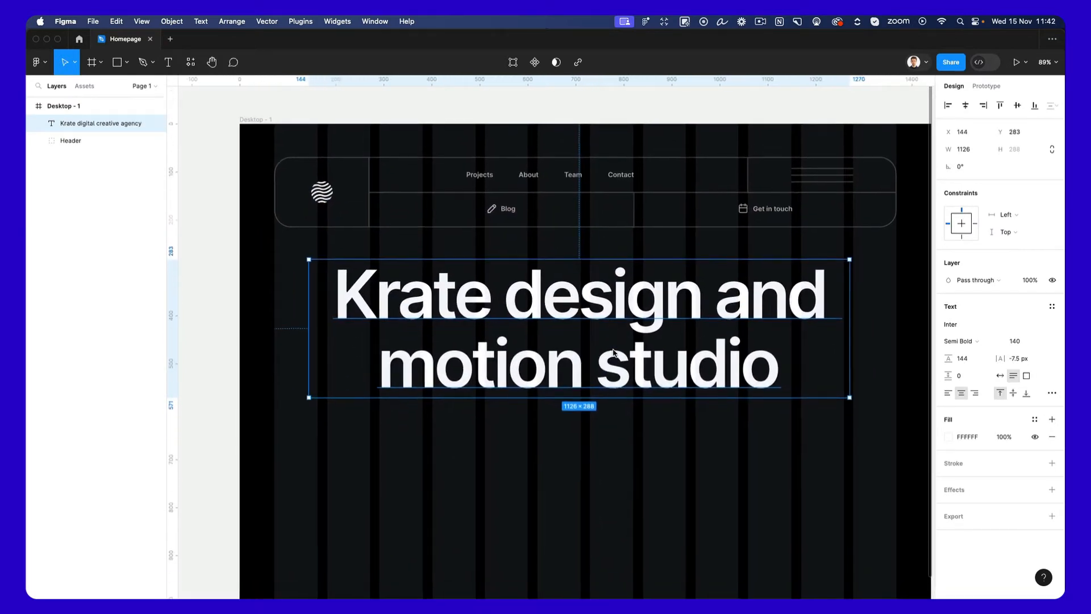
{"action": "double_click", "coordinate": [608, 327]}
{"action": "key", "text": "Escape"}
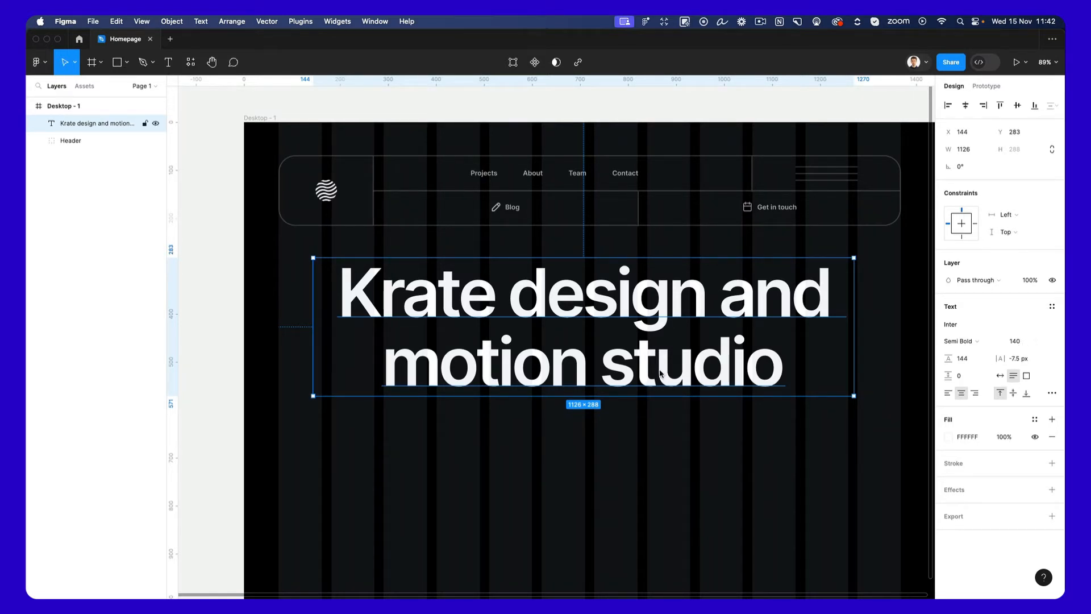
{"action": "left_click", "coordinate": [966, 105]}
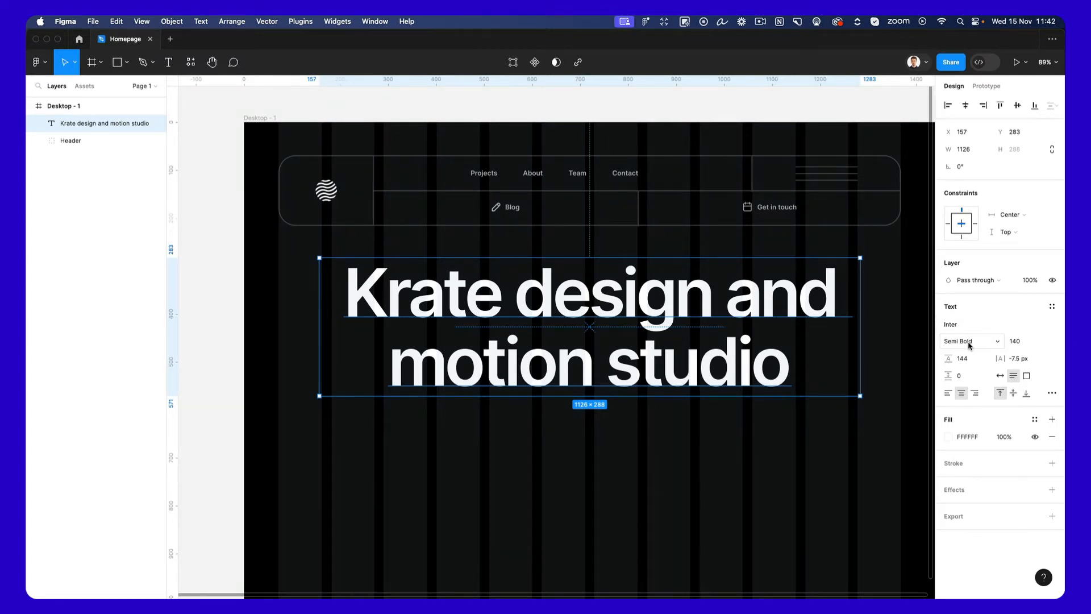
{"action": "left_click", "coordinate": [736, 414]}
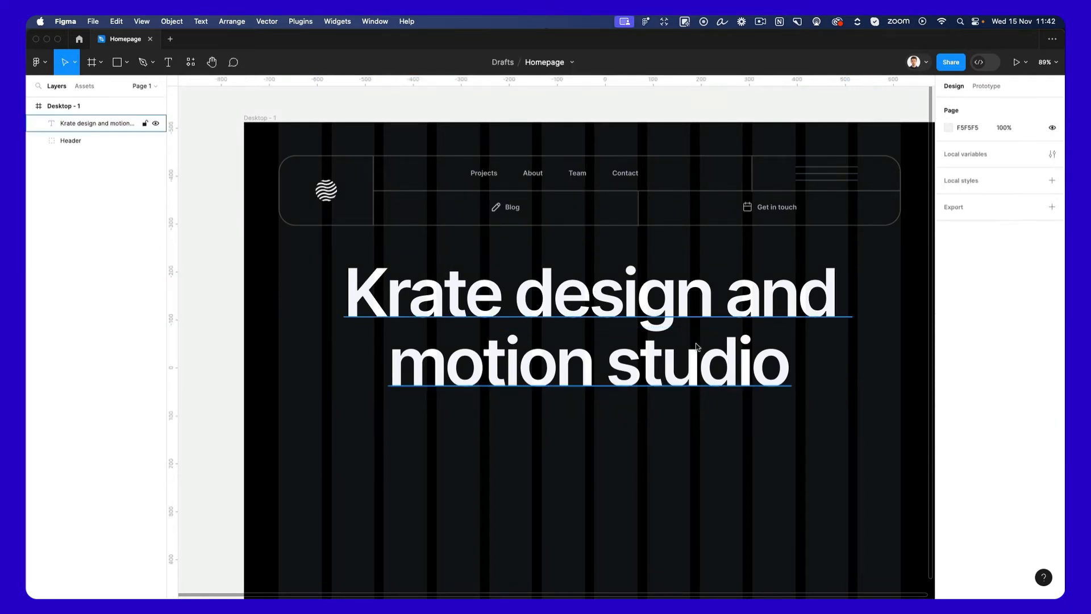
{"action": "left_click", "coordinate": [697, 347]}
Extend the Desktop - 1 frame downward to add more empty space below the heading.
{"action": "scroll", "coordinate": [705, 398], "scroll_direction": "down", "scroll_amount": 3}
{"action": "left_click", "coordinate": [716, 439]}
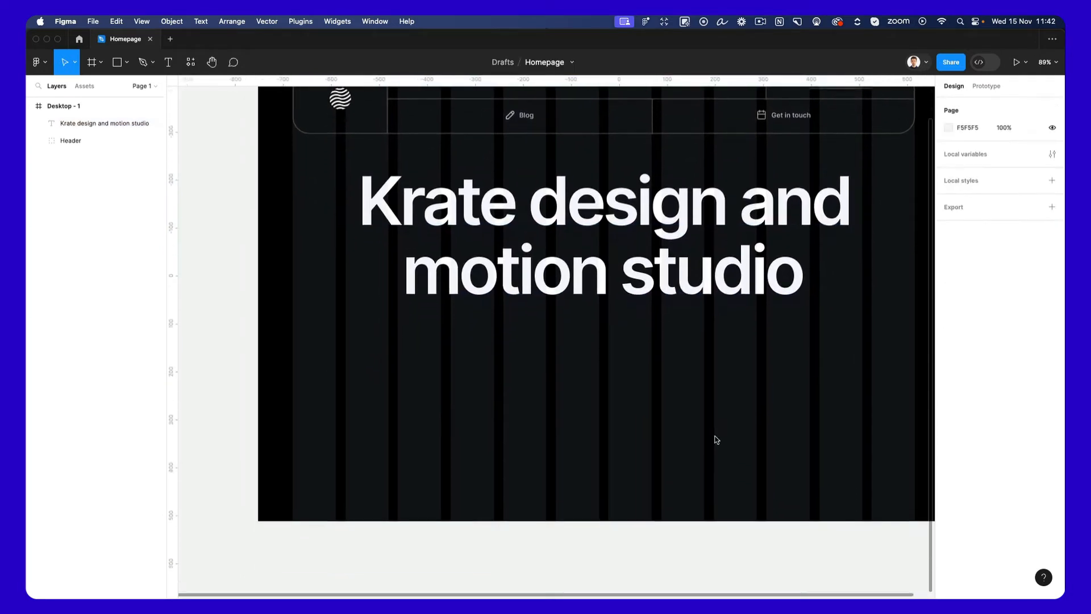
{"action": "scroll", "coordinate": [716, 439], "scroll_direction": "down", "scroll_amount": 3}
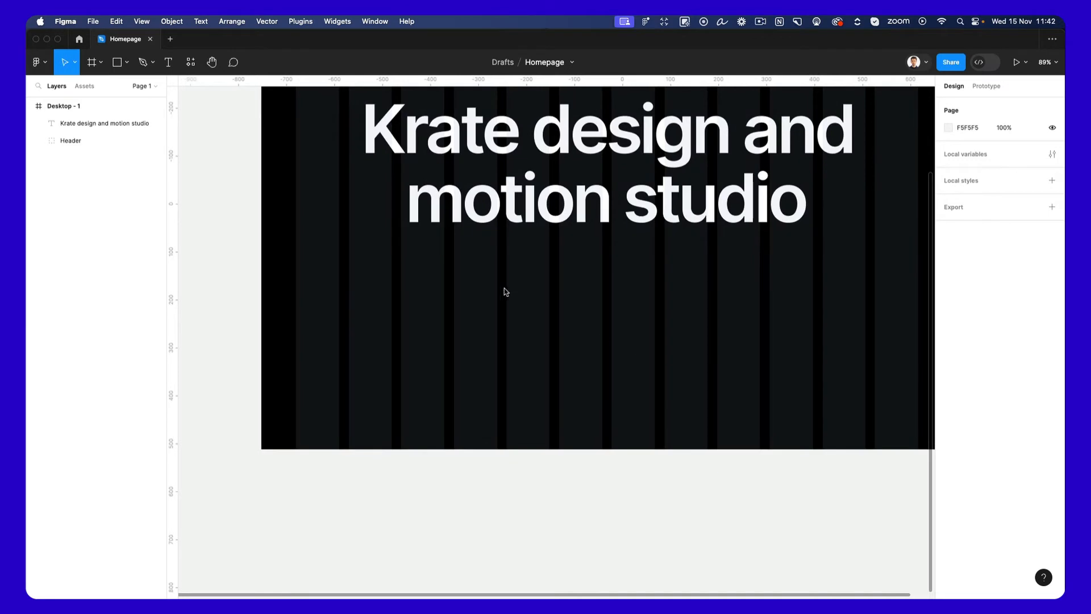
{"action": "scroll", "coordinate": [504, 289], "scroll_direction": "down", "scroll_amount": 5}
{"action": "left_click", "coordinate": [384, 112]}
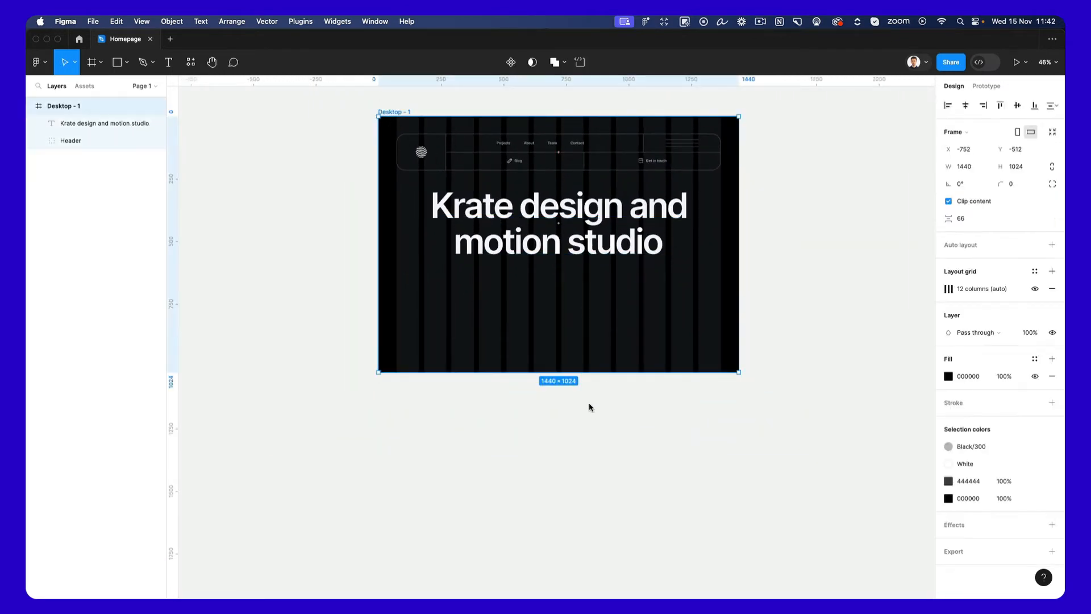
{"action": "left_click_drag", "start_coordinate": [586, 372], "coordinate": [590, 540]}
{"action": "left_click", "coordinate": [784, 410]}
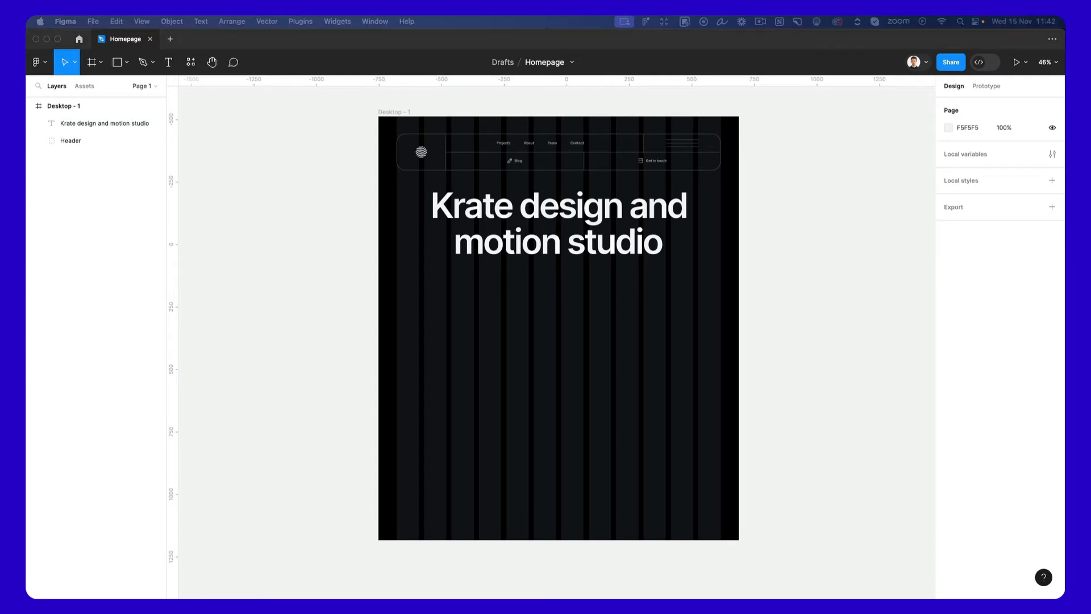
Draw a tall rectangle about 152 × 674 below the heading, starting at the grid's left margin.
{"action": "left_click", "coordinate": [418, 324]}
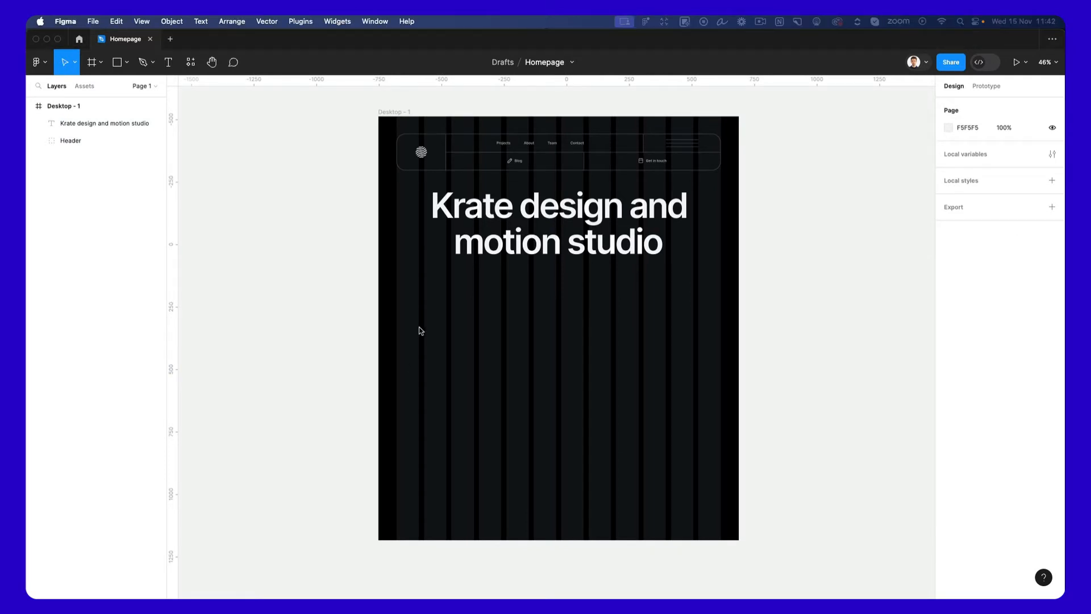
{"action": "scroll", "coordinate": [419, 302], "scroll_direction": "up", "scroll_amount": 3}
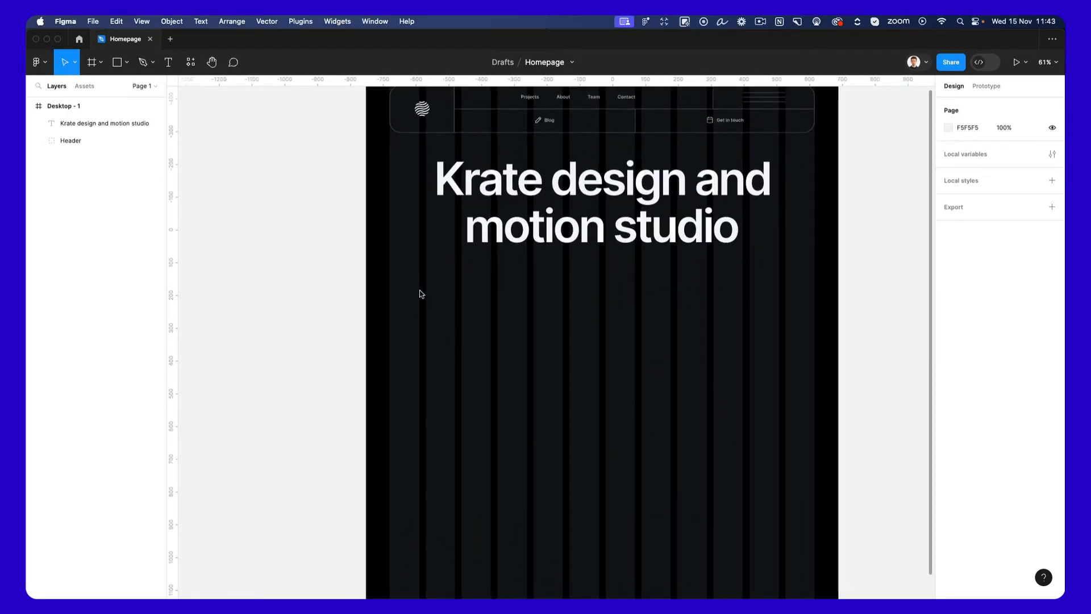
{"action": "key", "text": "r"}
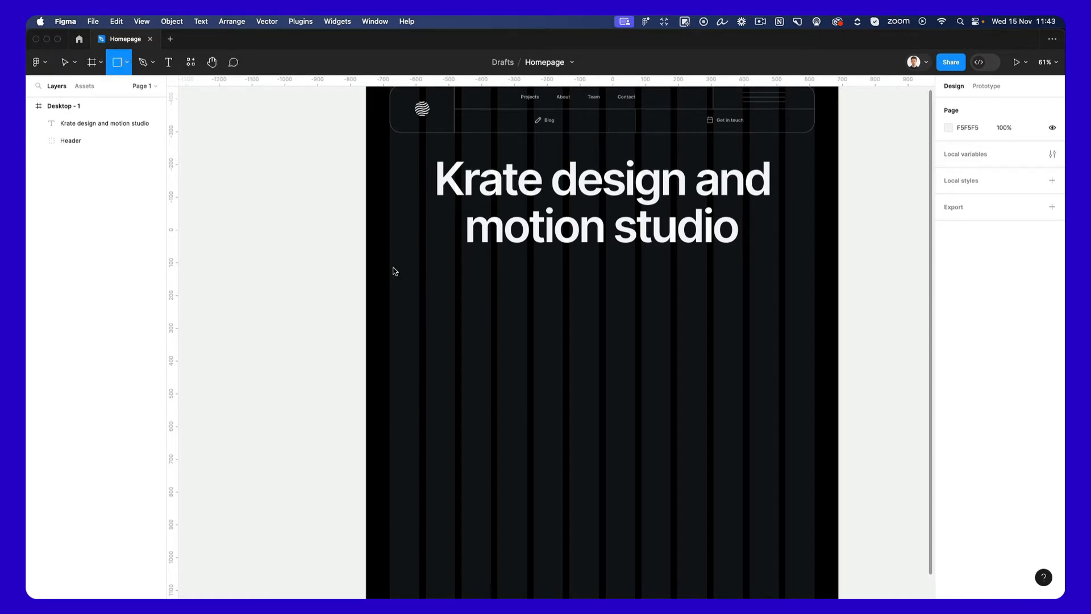
{"action": "left_click_drag", "start_coordinate": [390, 265], "coordinate": [440, 485]}
Duplicate the rectangle rightward with 25 px gaps into a row of eight and narrow the whole row to the grid's width.
{"action": "left_click_drag", "start_coordinate": [437, 399], "coordinate": [475, 396], "text": "alt"}
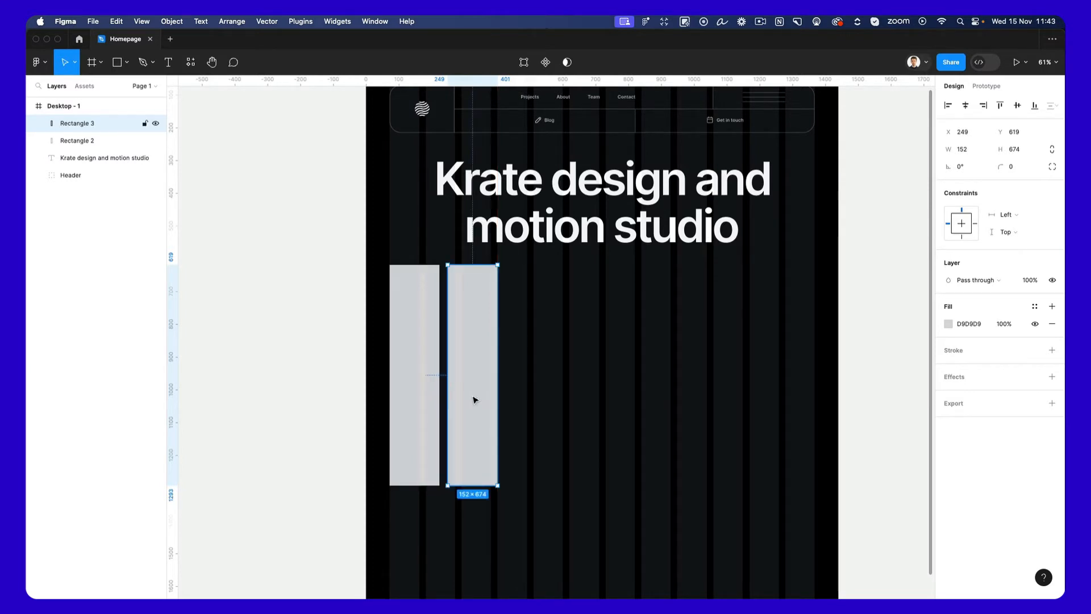
{"action": "key", "text": "super+d"}
{"action": "key", "text": "super+d"}
{"action": "key", "text": "super+d"}
{"action": "key", "text": "super+d"}
{"action": "key", "text": "super+d"}
{"action": "key", "text": "super+d"}
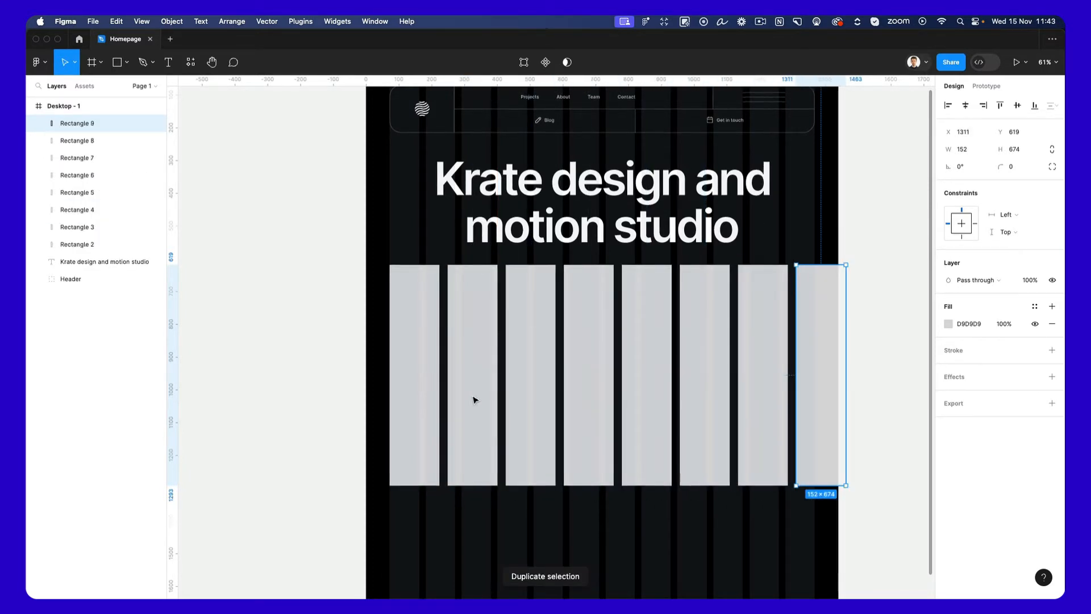
{"action": "left_click_drag", "start_coordinate": [883, 313], "coordinate": [402, 402]}
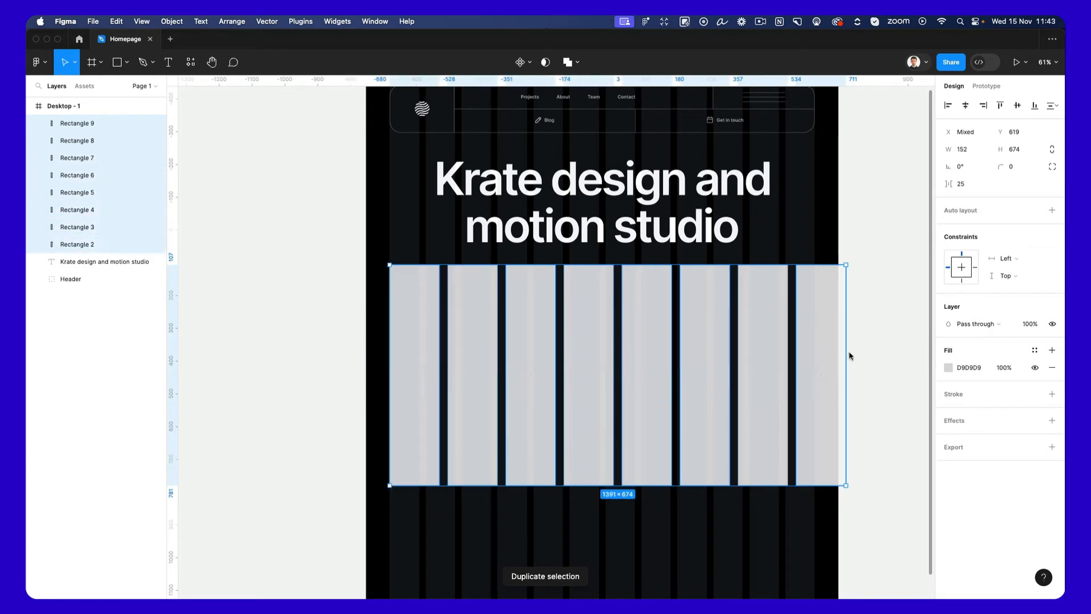
{"action": "left_click_drag", "start_coordinate": [846, 359], "coordinate": [815, 362]}
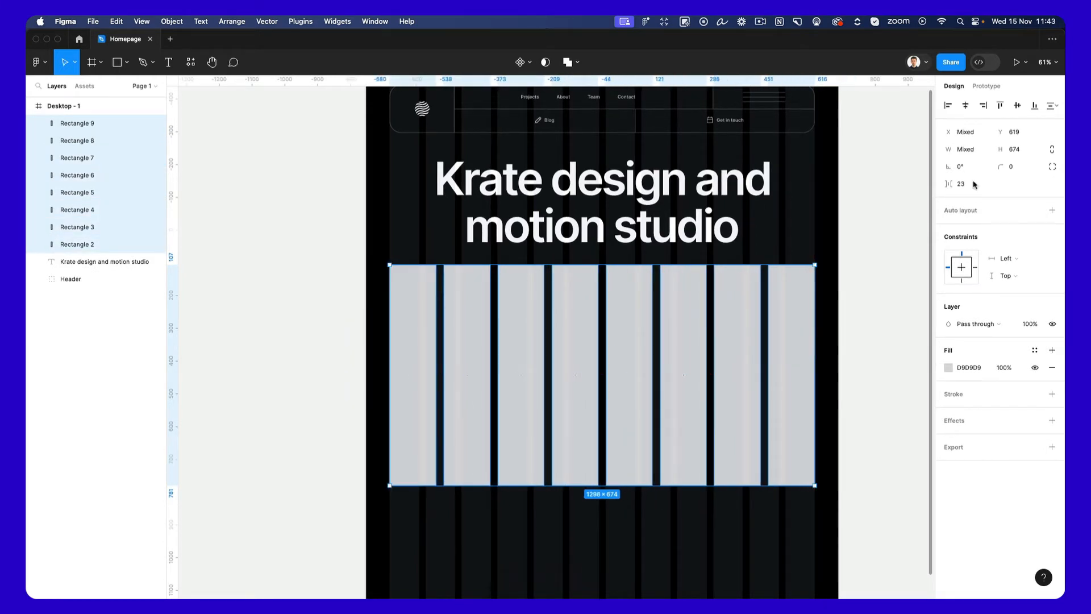
Round the corners of the eight tall rectangles to 108 and move the row down slightly to Y 637.
{"action": "mouse_move", "coordinate": [1001, 167]}
{"action": "left_mouse_down"}
{"action": "mouse_move", "coordinate": [221, 175]}
{"action": "mouse_move", "coordinate": [999, 170]}
{"action": "left_mouse_up"}
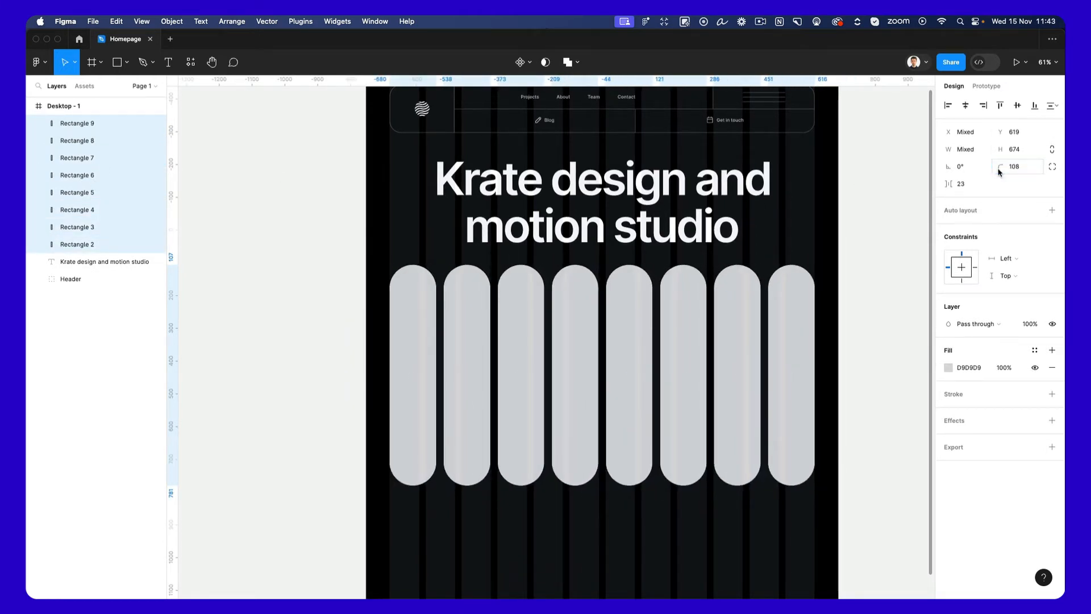
{"action": "left_click_drag", "start_coordinate": [623, 344], "coordinate": [627, 336]}
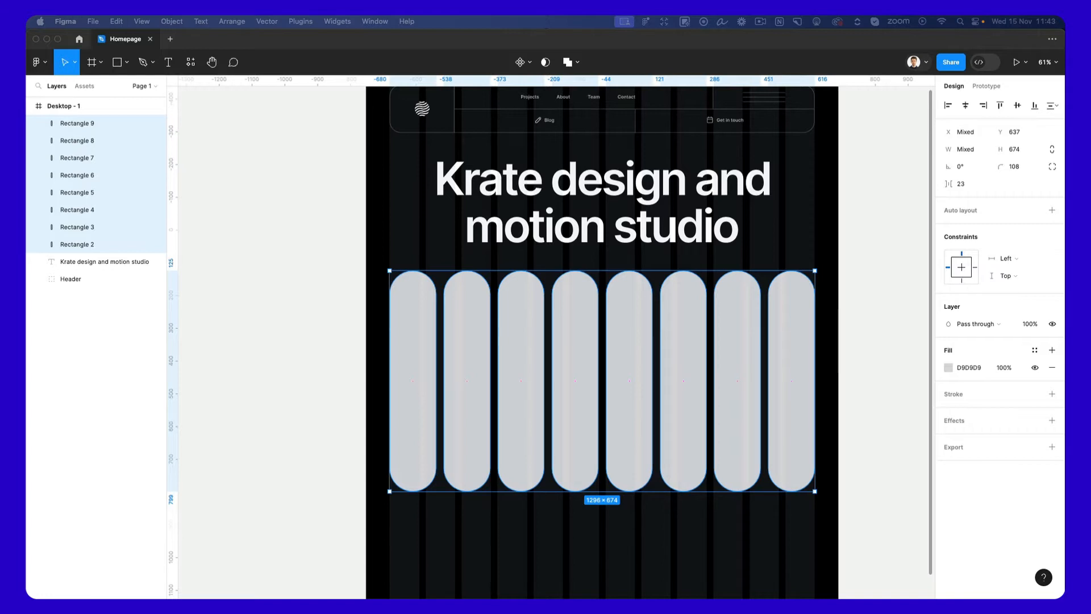
Paste the 1280 × 618 abstract cyan and pink image and move it into Desktop - 1 over the lower part of the pill row.
{"action": "left_click", "coordinate": [573, 531]}
{"action": "scroll", "coordinate": [572, 535], "scroll_direction": "down", "scroll_amount": 2}
{"action": "scroll", "coordinate": [572, 535], "scroll_direction": "left", "scroll_amount": 1}
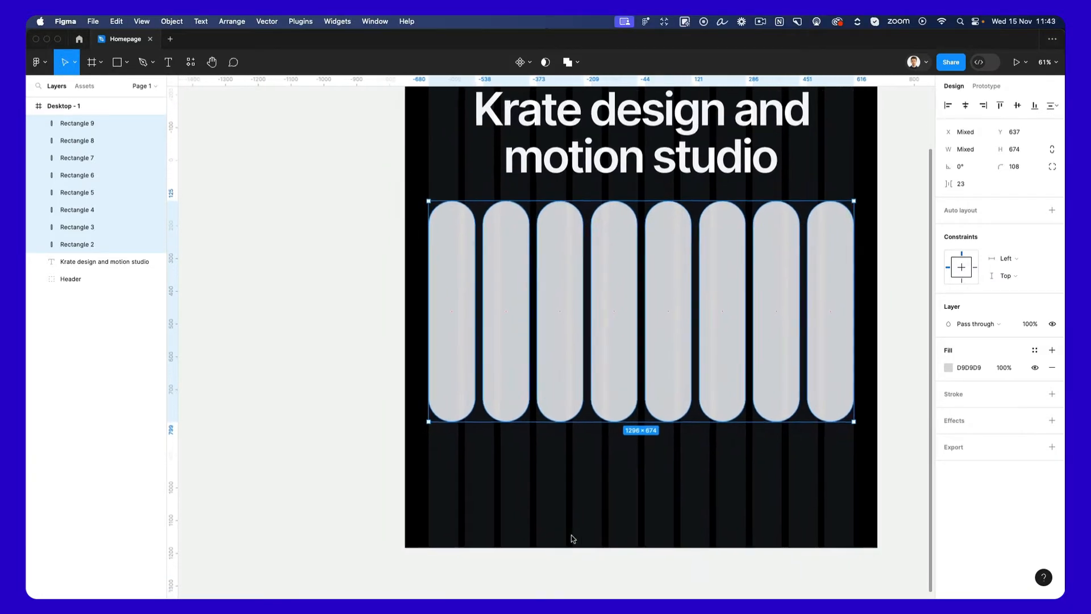
{"action": "left_click", "coordinate": [572, 536]}
{"action": "scroll", "coordinate": [572, 535], "scroll_direction": "left", "scroll_amount": 4}
{"action": "key", "text": "super+v"}
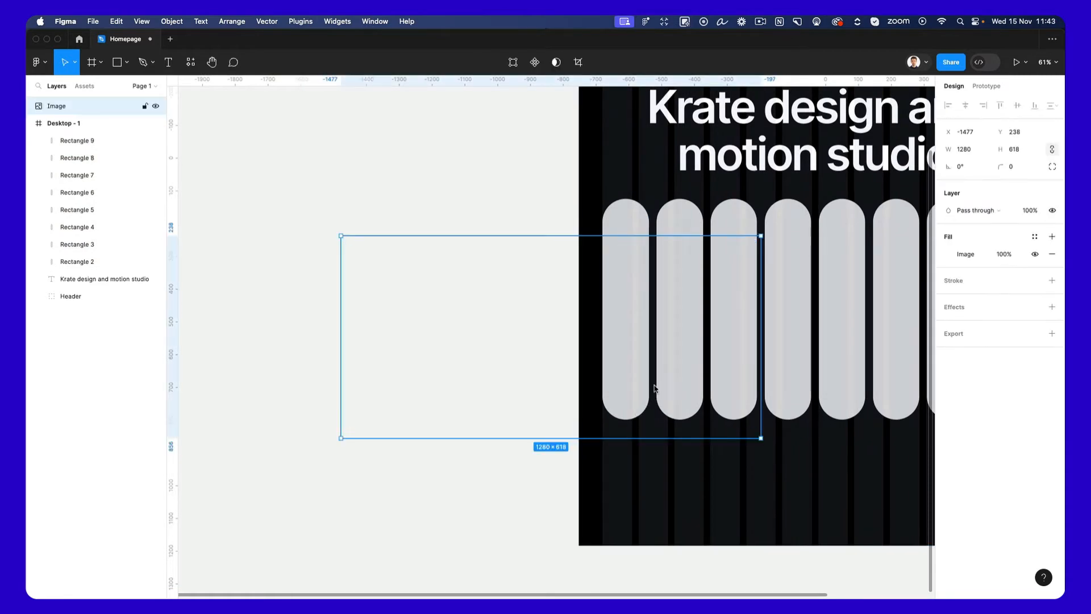
{"action": "scroll", "coordinate": [452, 421], "scroll_direction": "down", "scroll_amount": 3}
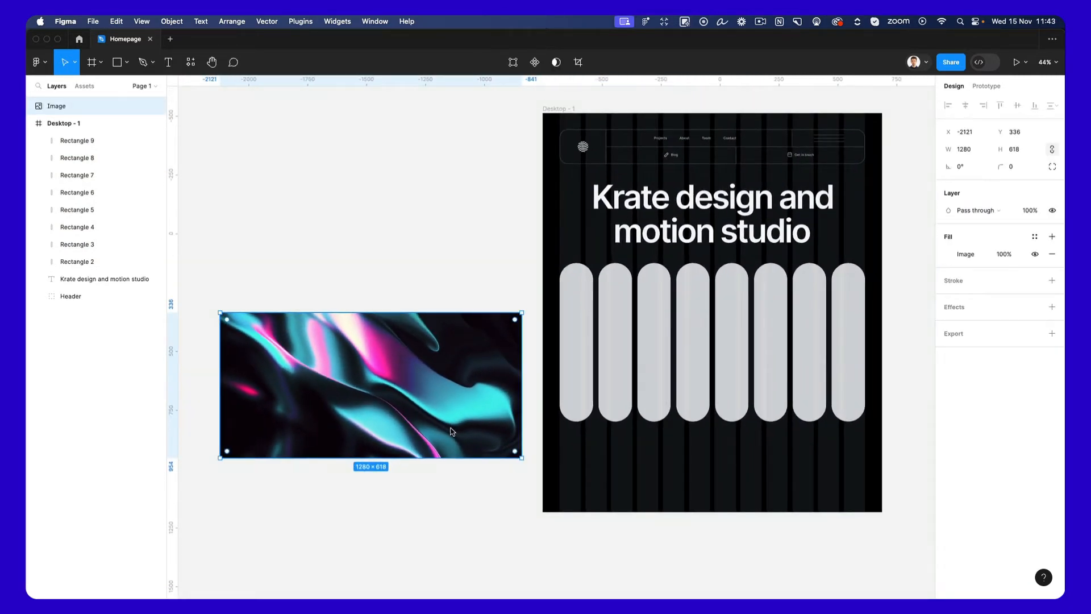
{"action": "left_click_drag", "start_coordinate": [445, 393], "coordinate": [786, 446]}
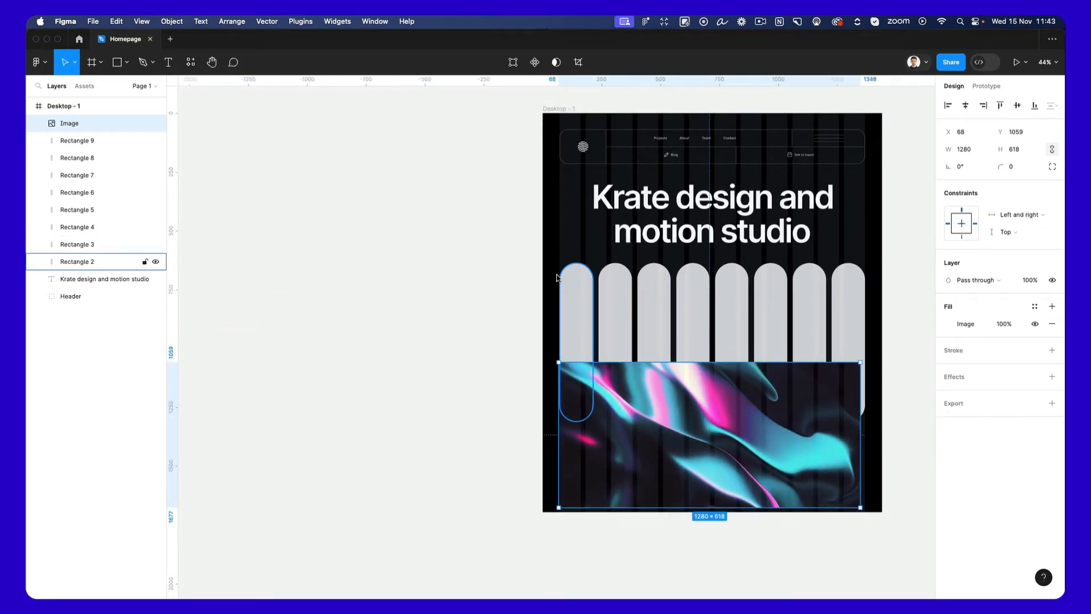
Combine the eight rounded rectangles into one shape with a Union.
{"action": "left_click_drag", "start_coordinate": [558, 269], "coordinate": [884, 341]}
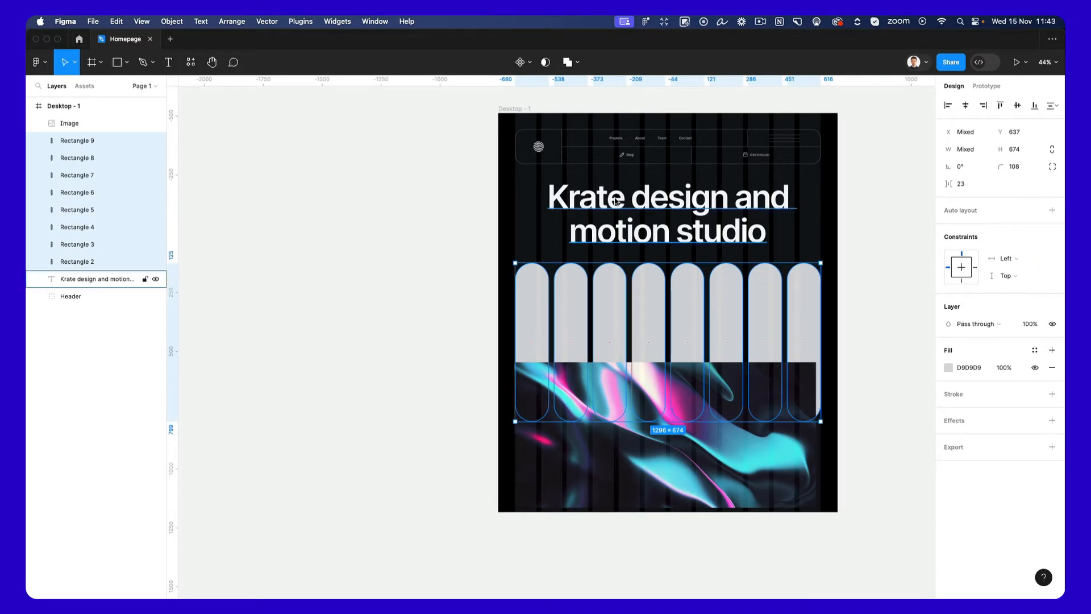
{"action": "left_click", "coordinate": [577, 62]}
{"action": "left_click", "coordinate": [566, 89]}
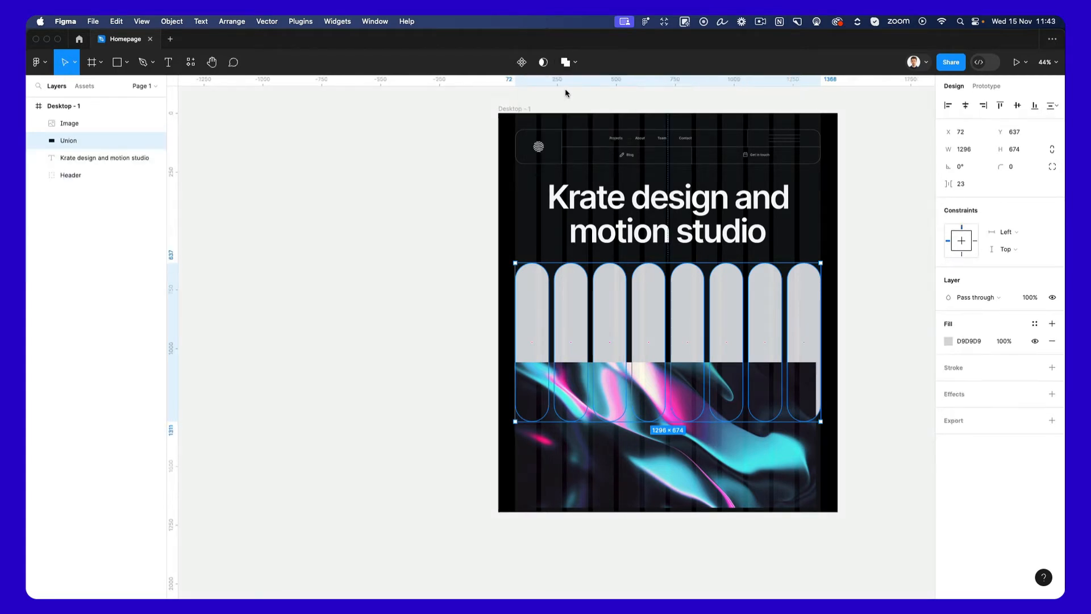
Enlarge the abstract image to about 1471 × 710 and position it to cover the whole pill row.
{"action": "left_click", "coordinate": [656, 468]}
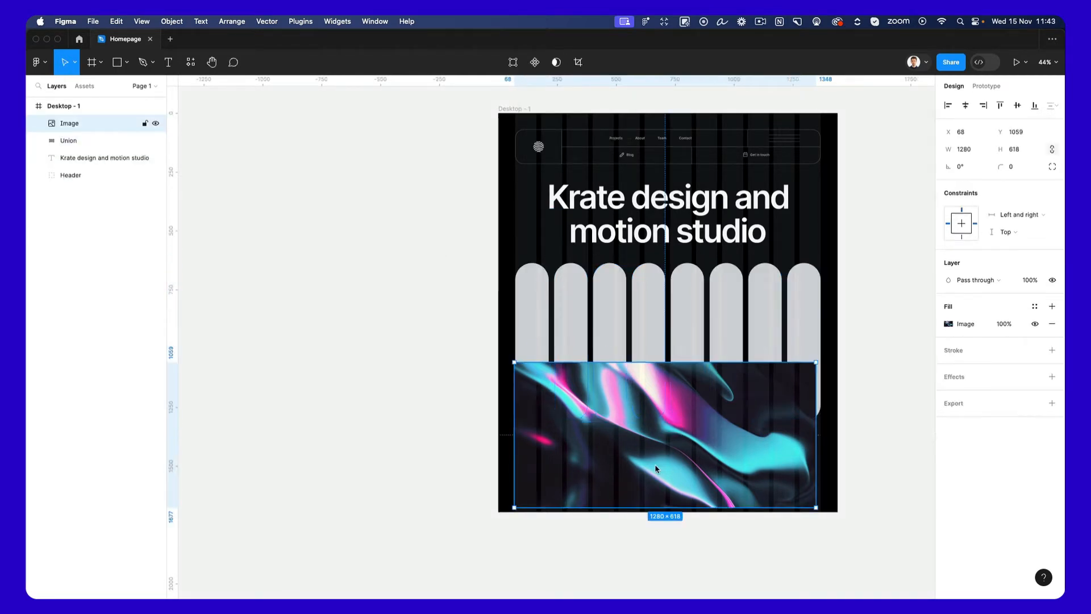
{"action": "mouse_move", "coordinate": [817, 362]}
{"action": "left_mouse_down"}
{"action": "mouse_move", "coordinate": [832, 351]}
{"action": "mouse_move", "coordinate": [824, 359]}
{"action": "left_mouse_up"}
{"action": "left_click_drag", "start_coordinate": [779, 413], "coordinate": [762, 324]}
{"action": "left_click_drag", "start_coordinate": [732, 412], "coordinate": [736, 430]}
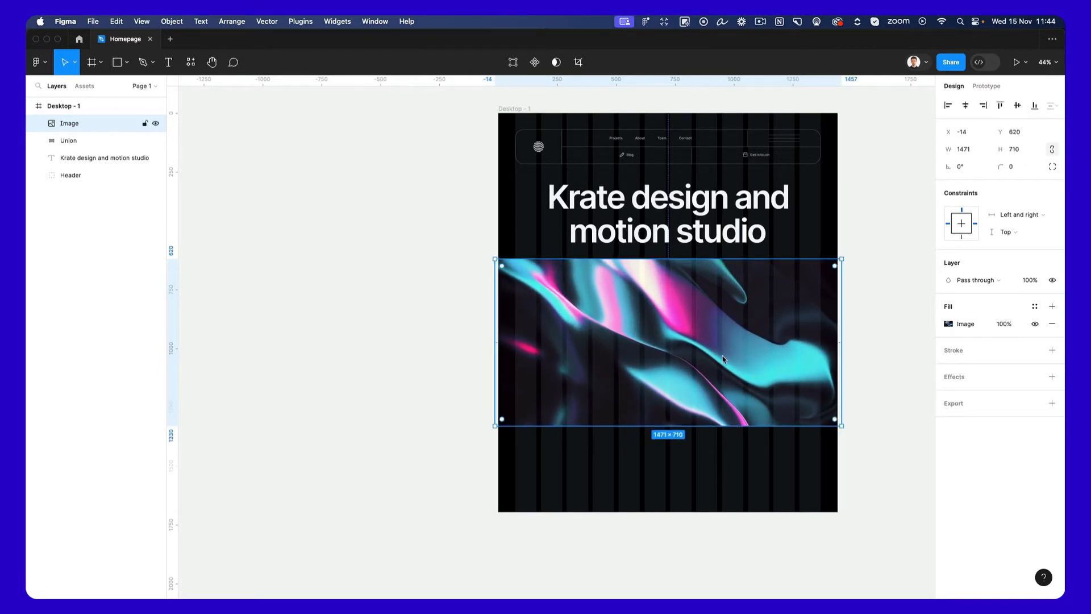
Mask the abstract image with the Union shape so it fills only the eight pills.
{"action": "left_click", "coordinate": [77, 140], "text": "shift"}
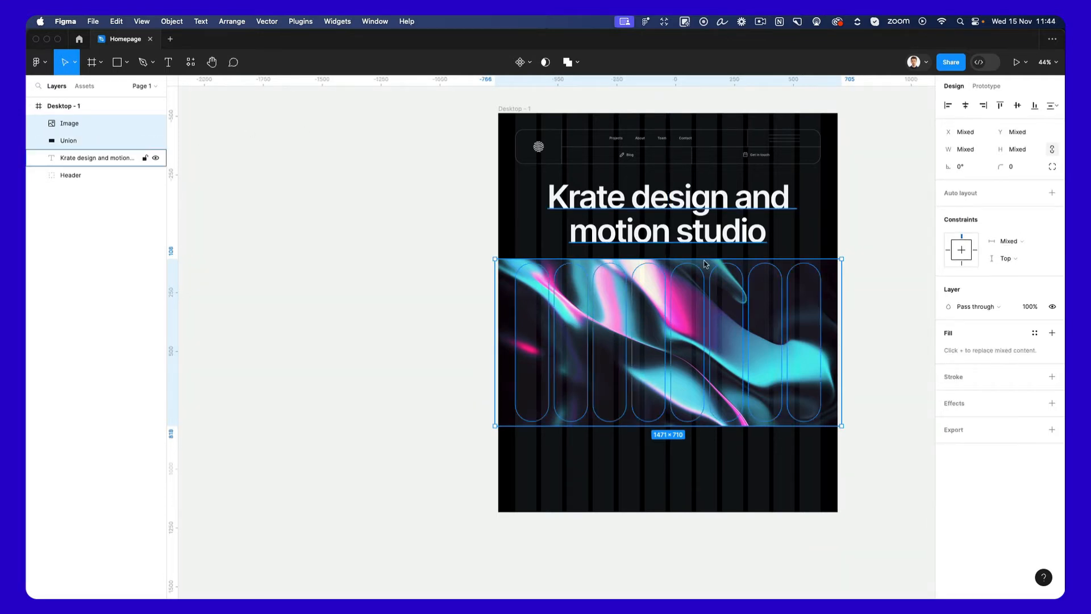
{"action": "scroll", "coordinate": [705, 263], "scroll_direction": "up", "scroll_amount": 5}
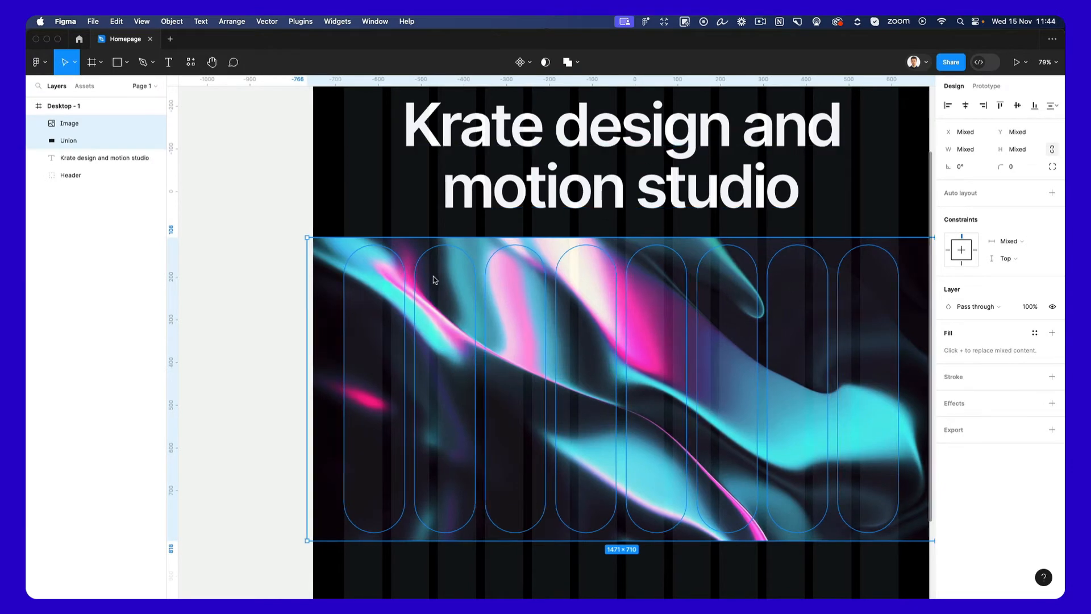
{"action": "scroll", "coordinate": [433, 279], "scroll_direction": "down", "scroll_amount": 2}
{"action": "left_click_drag", "start_coordinate": [304, 203], "coordinate": [575, 309]}
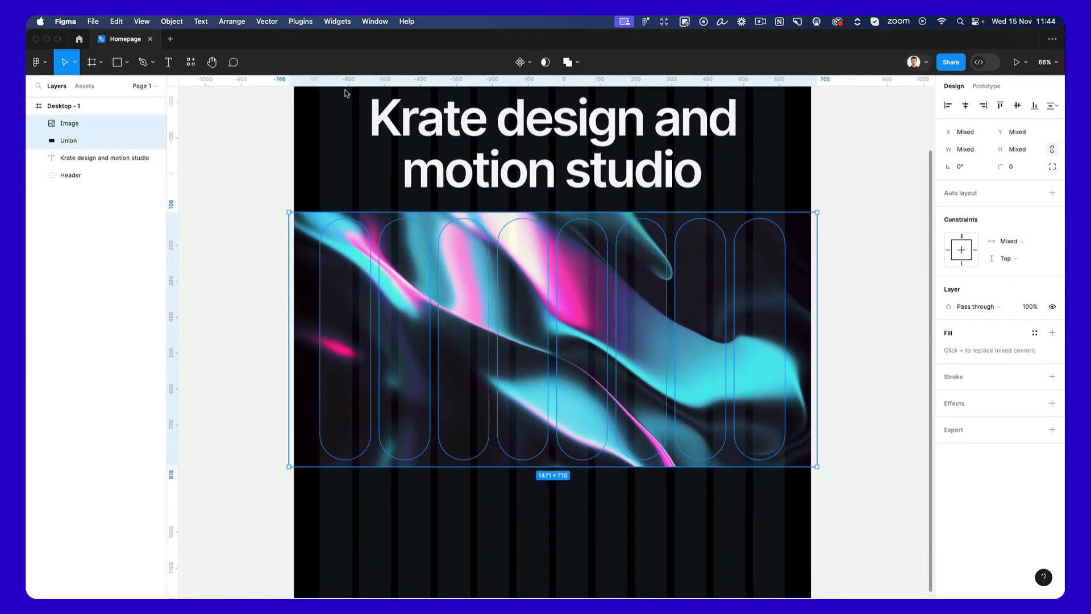
{"action": "left_click", "coordinate": [545, 64]}
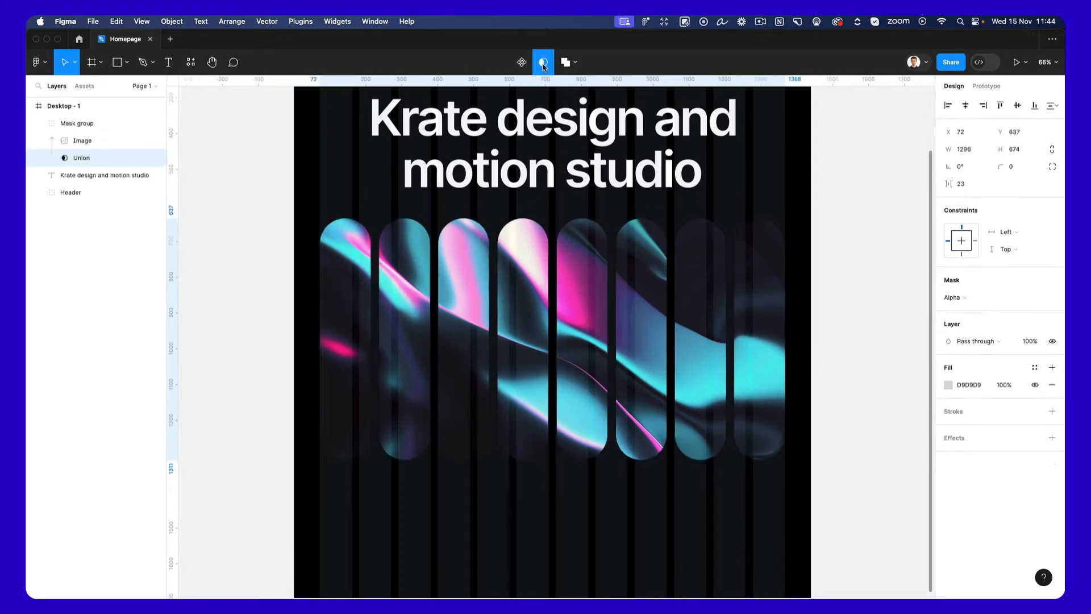
{"action": "left_click", "coordinate": [800, 188]}
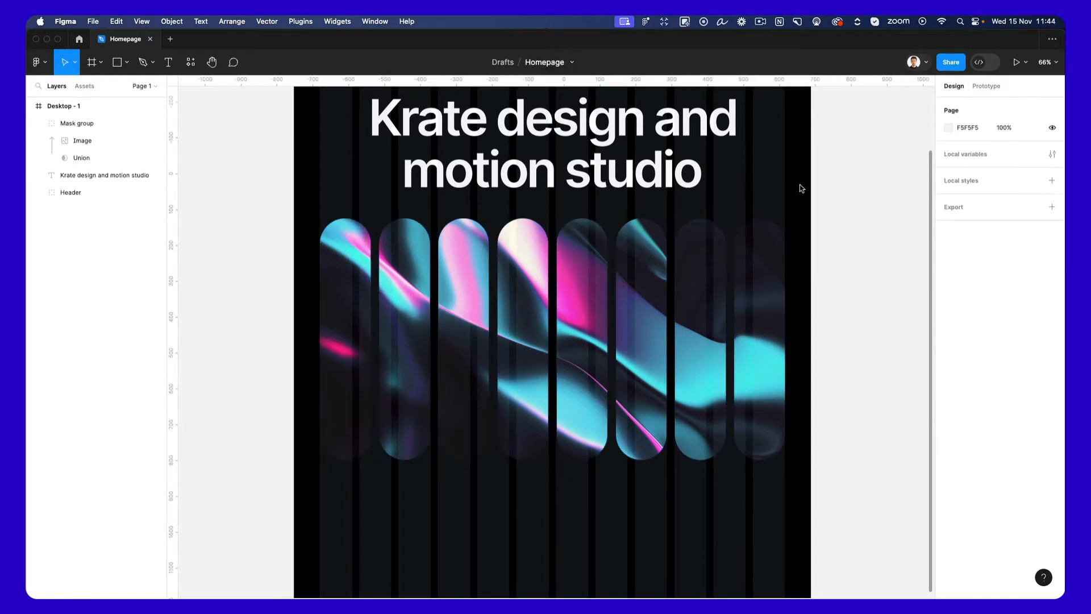
Try to extend the Desktop - 1 frame downward to a height of about 4195.
{"action": "scroll", "coordinate": [800, 189], "scroll_direction": "up", "scroll_amount": 5}
{"action": "scroll", "coordinate": [801, 189], "scroll_direction": "down", "scroll_amount": 3}
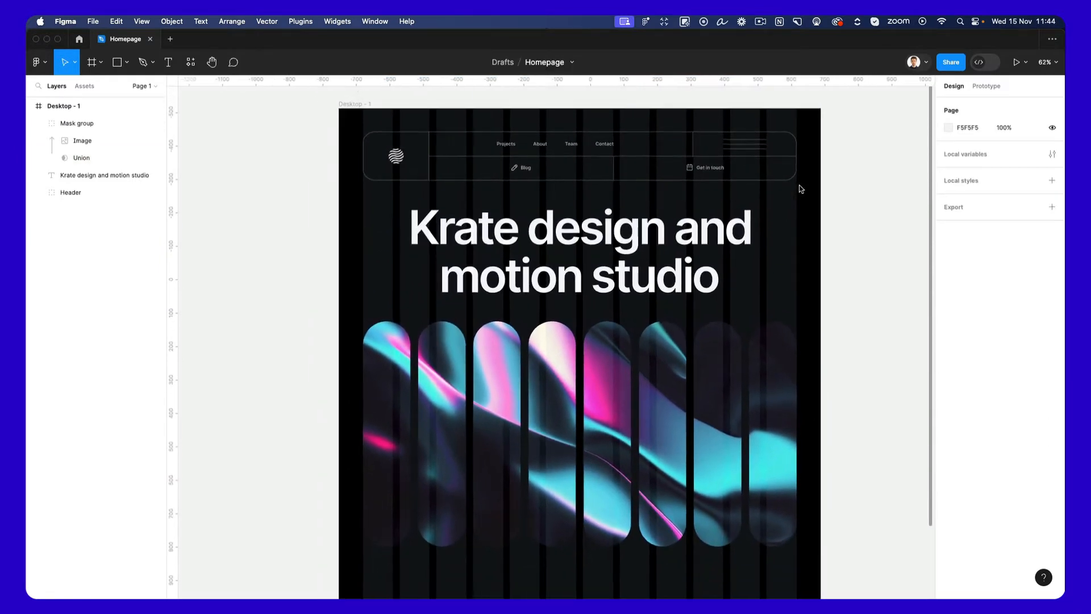
{"action": "scroll", "coordinate": [805, 188], "scroll_direction": "up", "scroll_amount": 1}
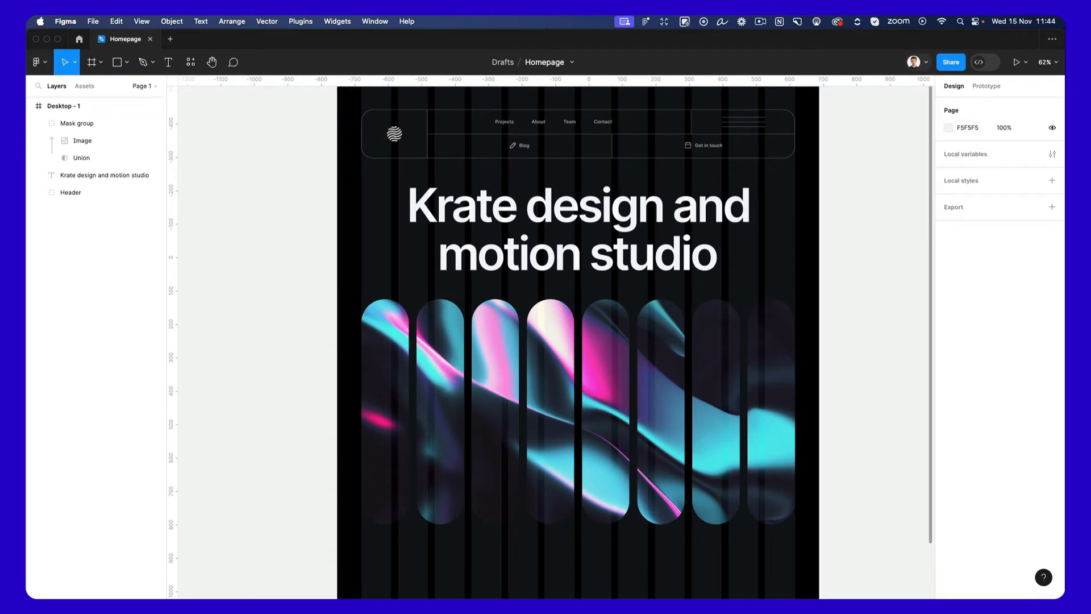
{"action": "scroll", "coordinate": [819, 382], "scroll_direction": "down", "scroll_amount": 5}
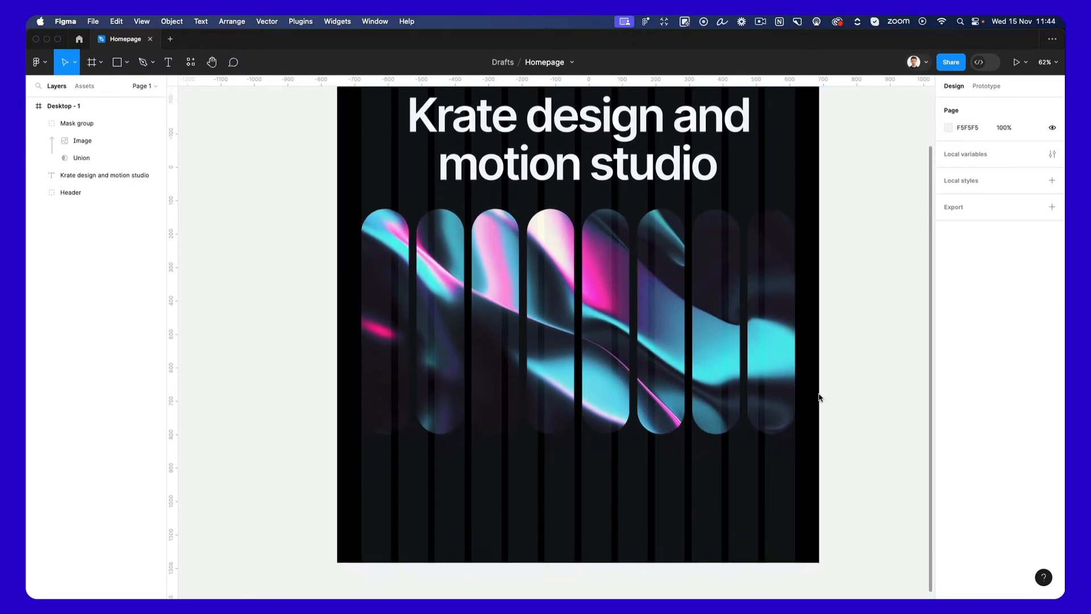
{"action": "left_click", "coordinate": [482, 433]}
{"action": "scroll", "coordinate": [489, 430], "scroll_direction": "down", "scroll_amount": 5}
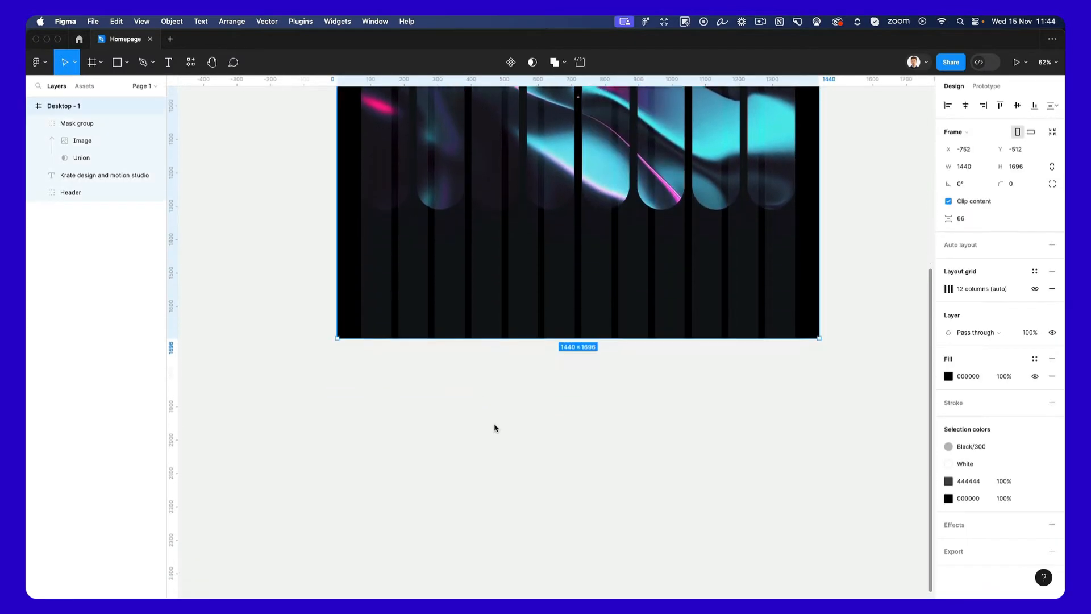
{"action": "scroll", "coordinate": [523, 398], "scroll_direction": "down", "scroll_amount": 3}
{"action": "left_click_drag", "start_coordinate": [597, 339], "coordinate": [598, 597]}
{"action": "scroll", "coordinate": [615, 392], "scroll_direction": "up", "scroll_amount": 6}
{"action": "scroll", "coordinate": [614, 392], "scroll_direction": "up", "scroll_amount": 5}
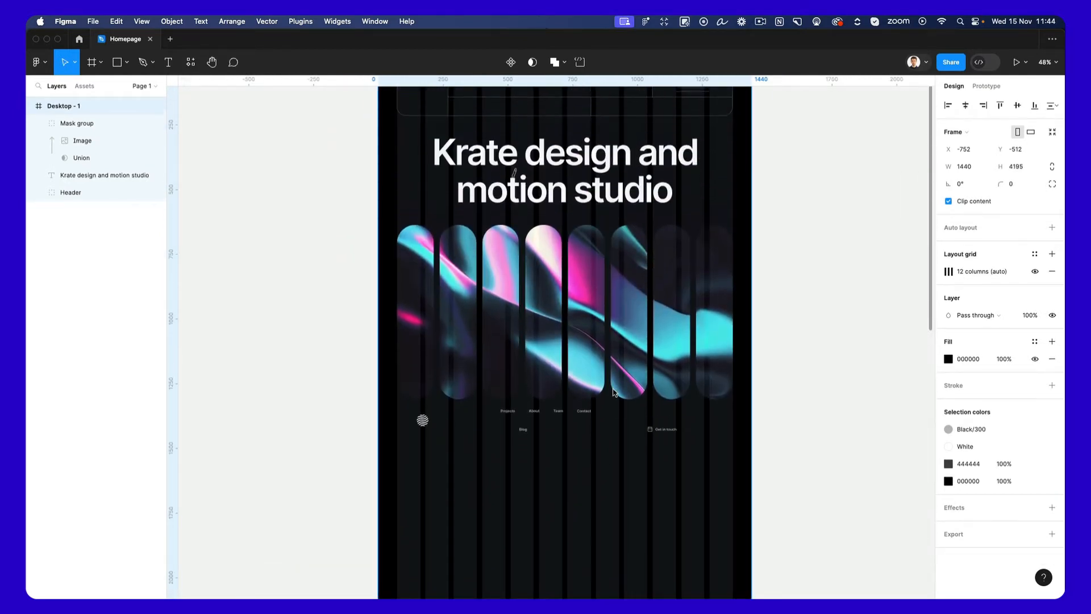
{"action": "left_click", "coordinate": [759, 440]}
{"action": "left_click", "coordinate": [746, 459]}
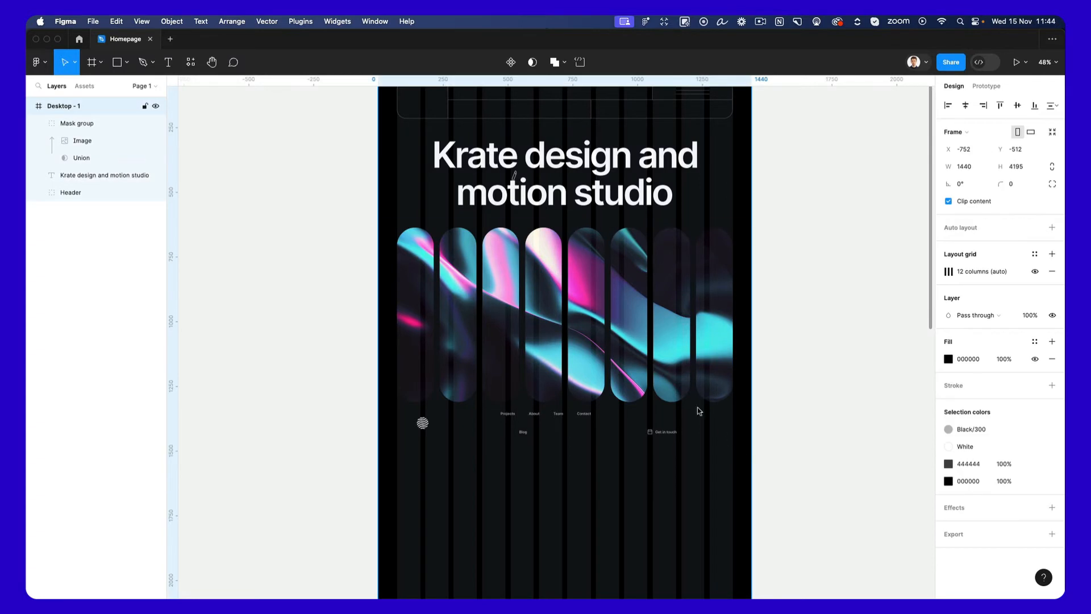
{"action": "scroll", "coordinate": [500, 427], "scroll_direction": "up", "scroll_amount": 5}
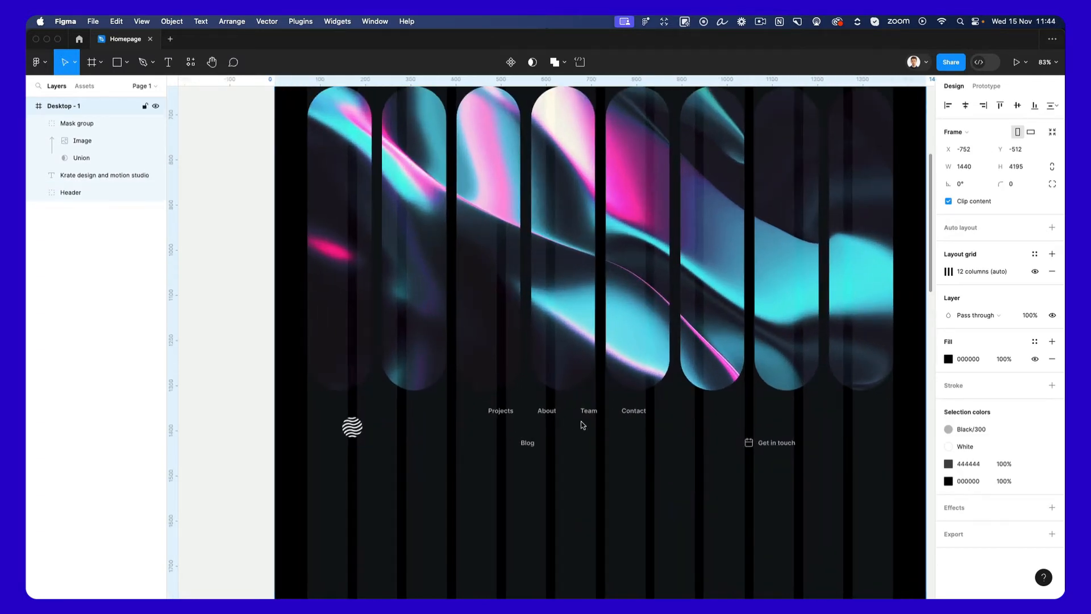
{"action": "scroll", "coordinate": [581, 424], "scroll_direction": "down", "scroll_amount": 5}
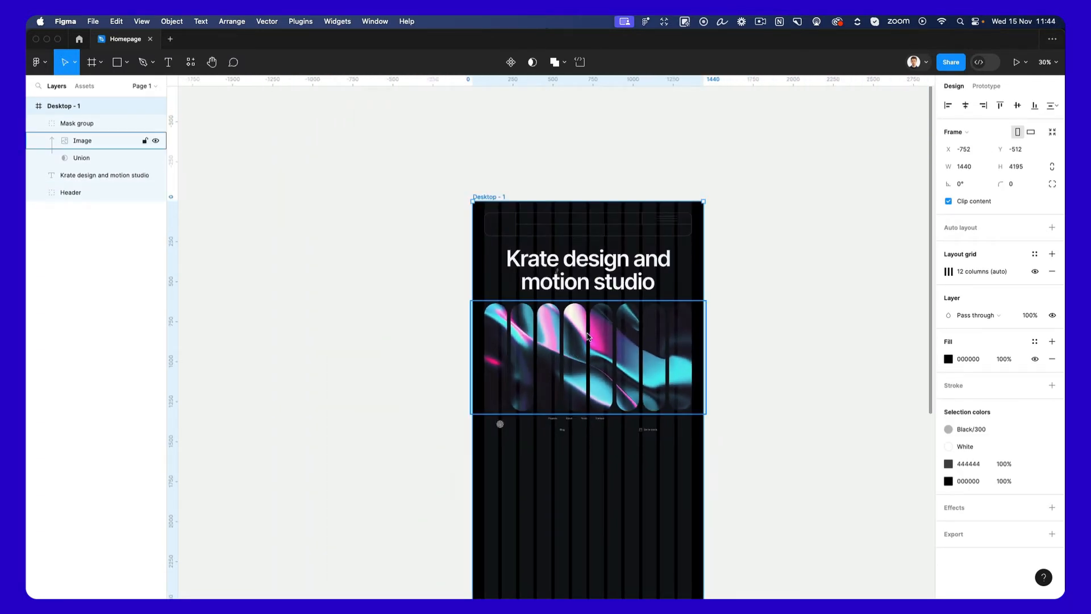
{"action": "key", "text": "shift+a"}
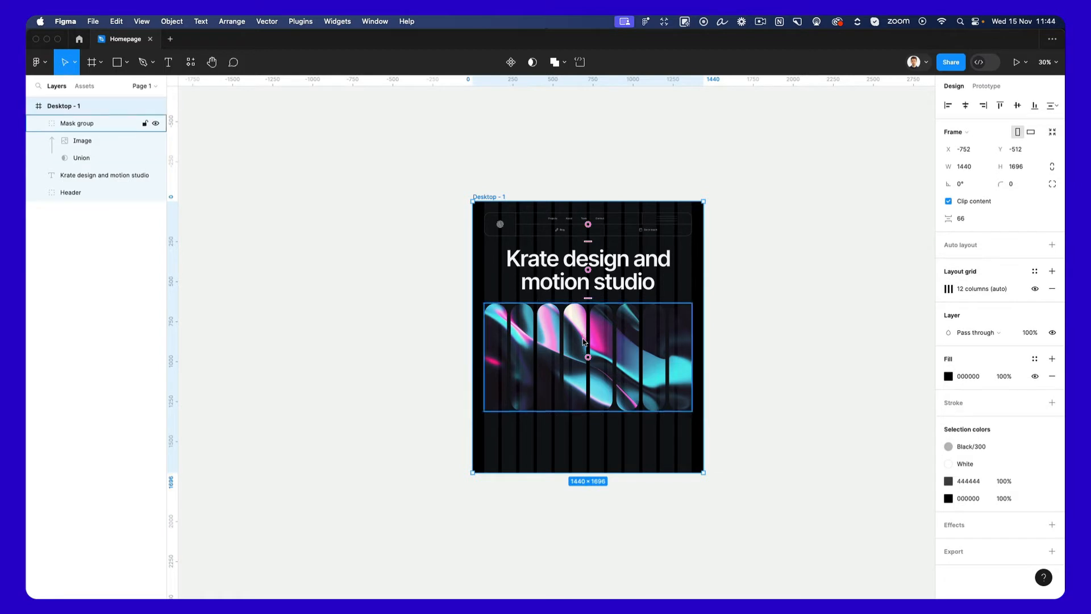
Extend the Desktop - 1 frame downward to a height of about 2787, keeping the header and other contents in place.
{"action": "scroll", "coordinate": [580, 340], "scroll_direction": "down", "scroll_amount": 1}
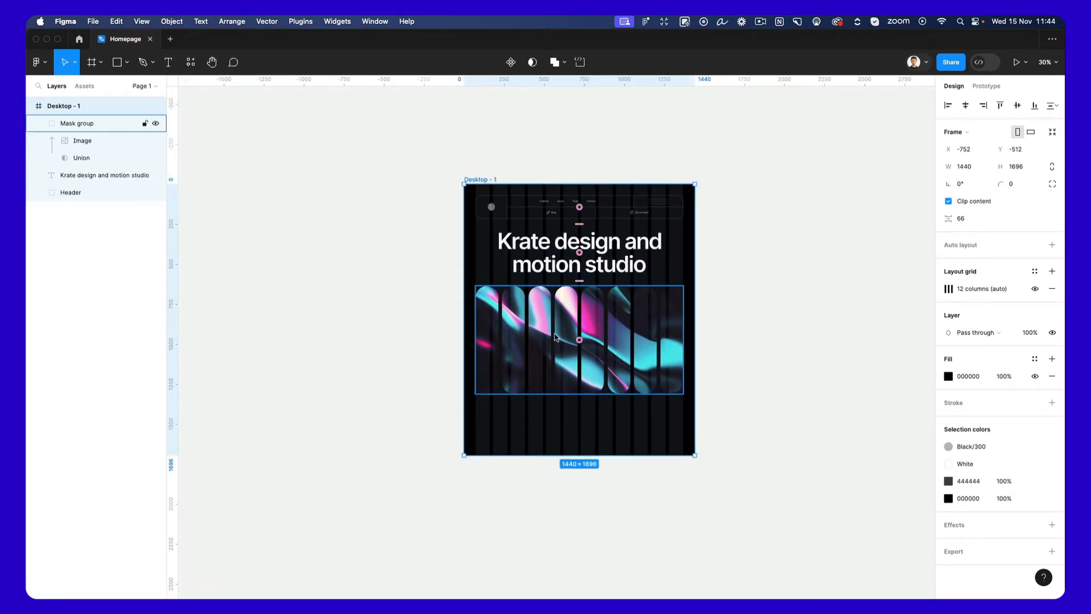
{"action": "scroll", "coordinate": [555, 336], "scroll_direction": "down", "scroll_amount": 3}
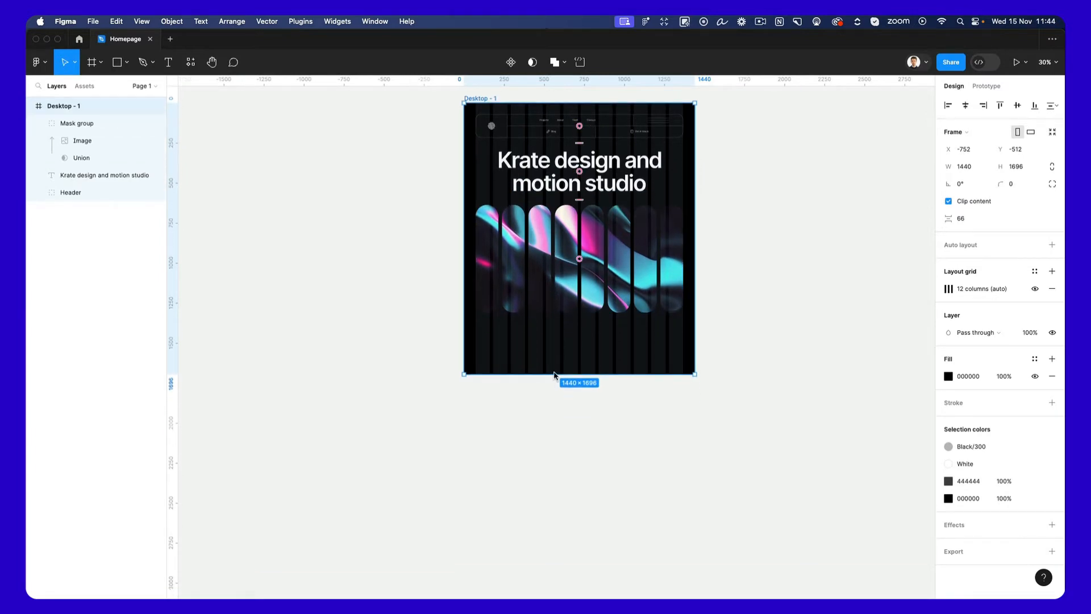
{"action": "left_click_drag", "start_coordinate": [557, 373], "coordinate": [535, 548]}
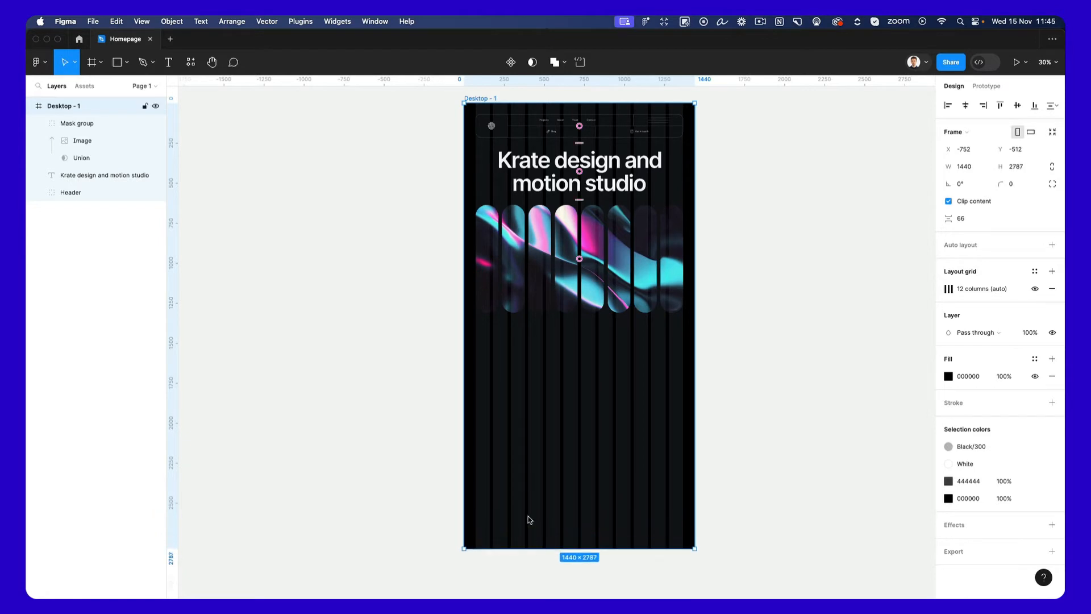
{"action": "left_click", "coordinate": [757, 212]}
Duplicate the "Krate design and motion studio" heading into the empty area below the masked pills, at about Y 1456.
{"action": "scroll", "coordinate": [537, 330], "scroll_direction": "up", "scroll_amount": 3}
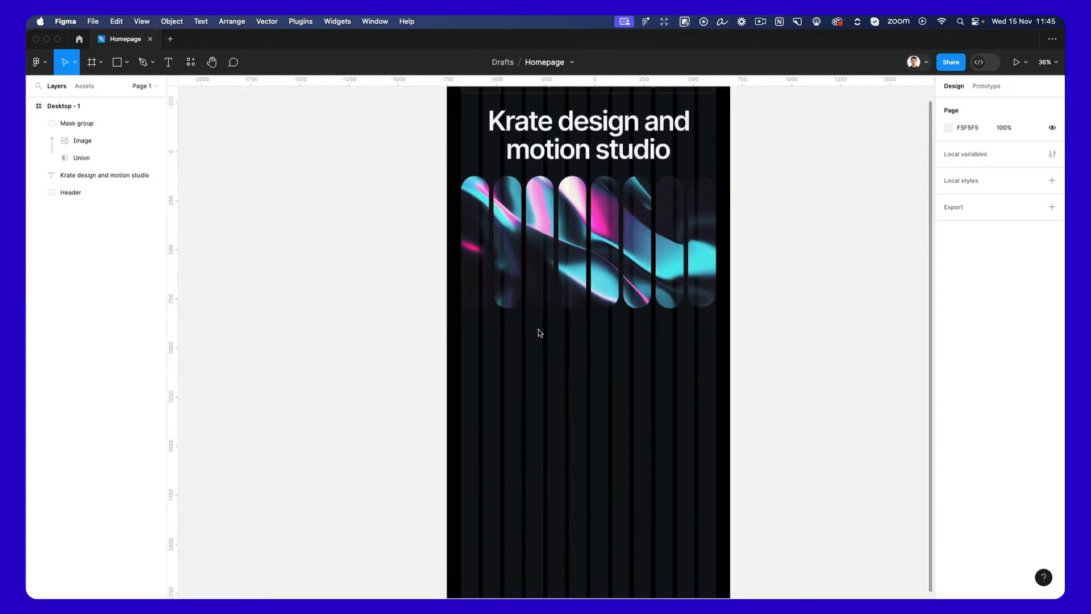
{"action": "scroll", "coordinate": [537, 332], "scroll_direction": "up", "scroll_amount": 2}
{"action": "left_click", "coordinate": [632, 199]}
{"action": "left_click_drag", "start_coordinate": [632, 199], "coordinate": [625, 428]}
Set the duplicated heading's font size to 40.
{"action": "scroll", "coordinate": [628, 390], "scroll_direction": "up", "scroll_amount": 2}
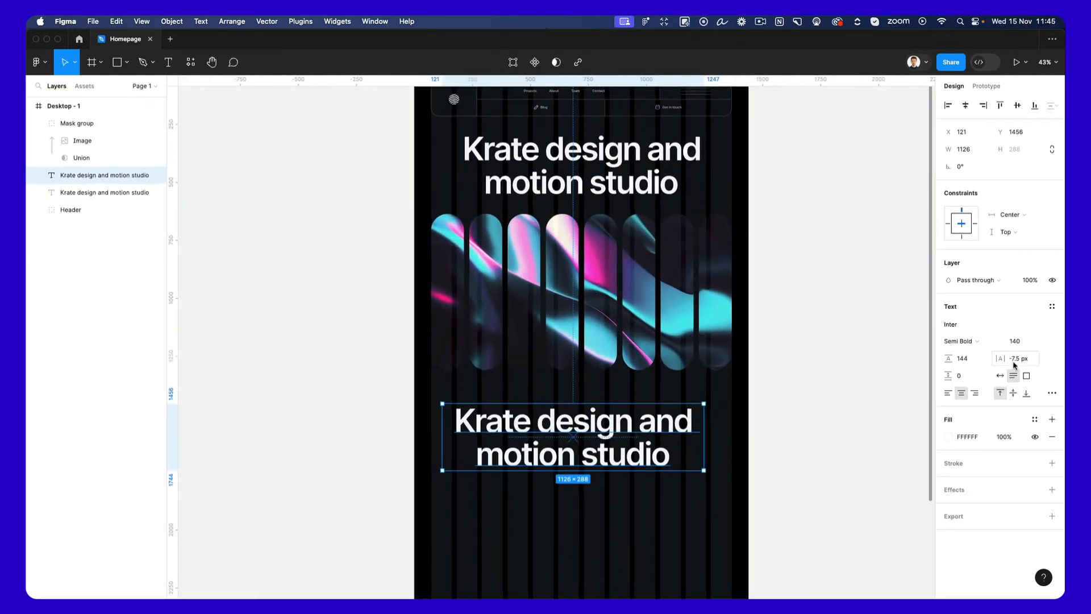
{"action": "left_click", "coordinate": [1015, 341]}
{"action": "type", "text": "80"}
{"action": "key", "text": "Return"}
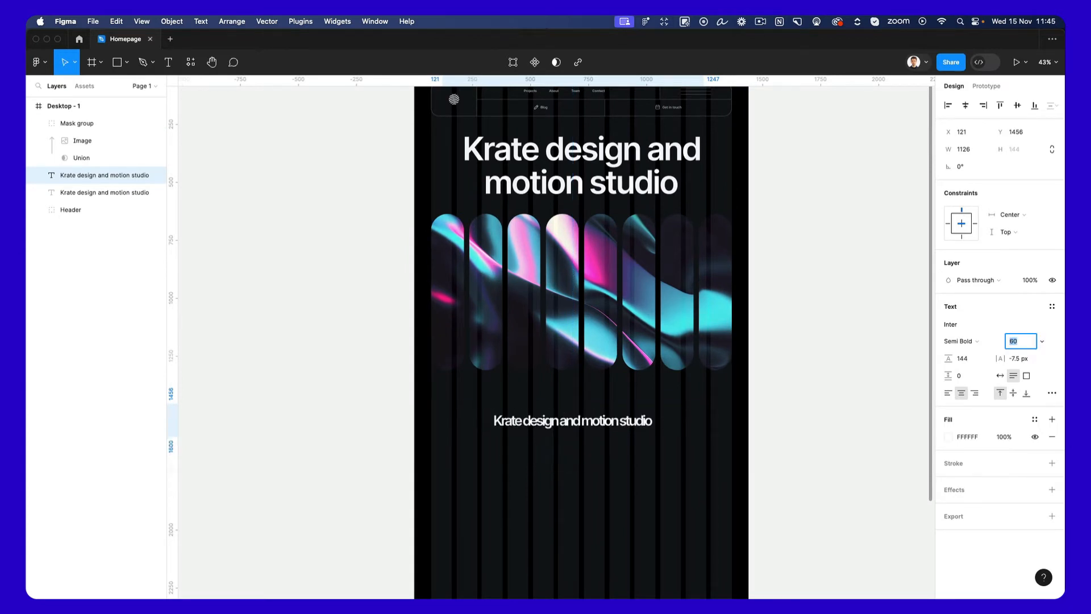
{"action": "type", "text": "40"}
{"action": "key", "text": "Return"}
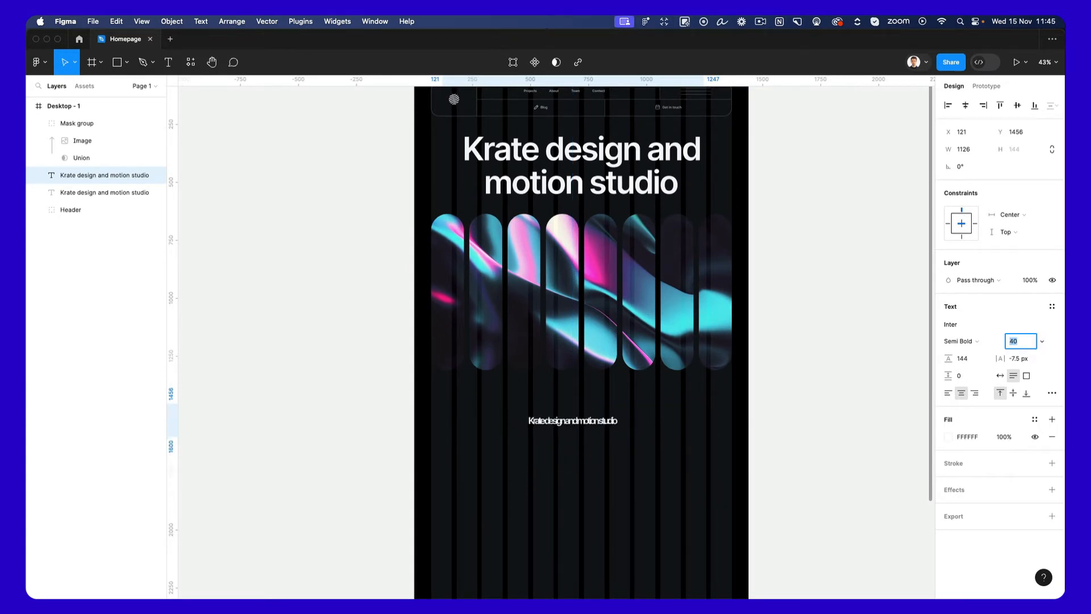
Set the duplicated heading's letter spacing to 0 px.
{"action": "scroll", "coordinate": [586, 418], "scroll_direction": "up", "scroll_amount": 5}
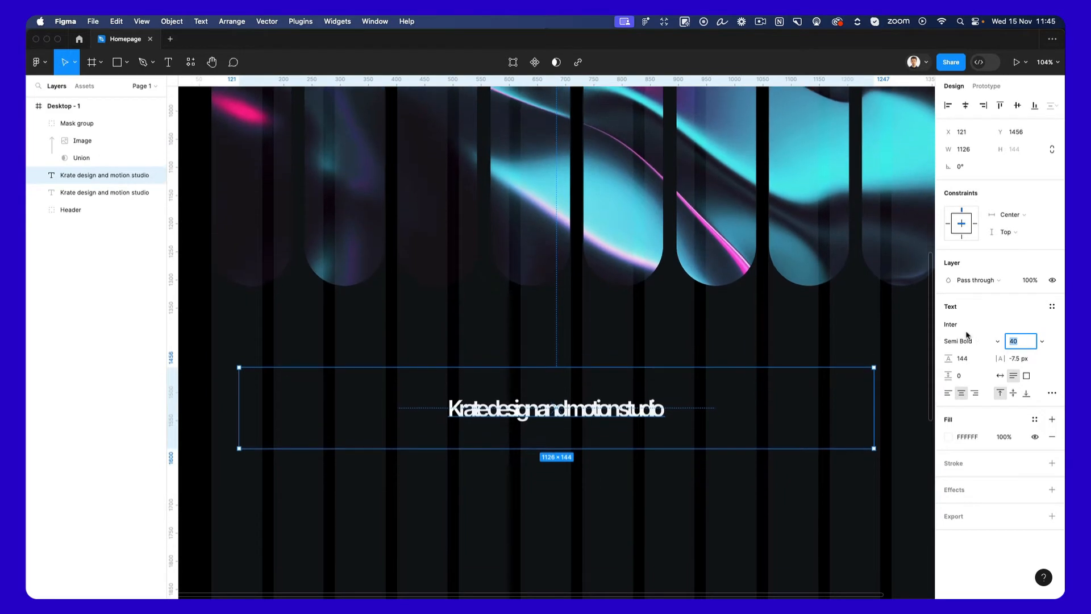
{"action": "left_click", "coordinate": [1025, 362]}
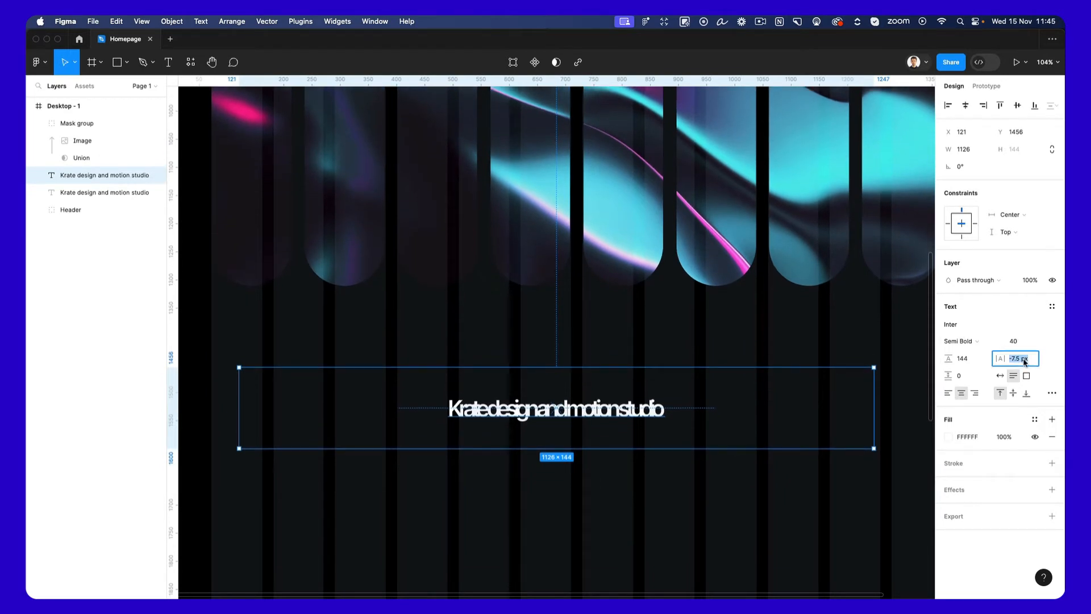
{"action": "key", "text": "shift+Up"}
{"action": "key", "text": "Down"}
{"action": "key", "text": "Down"}
{"action": "key", "text": "Down"}
{"action": "key", "text": "Down"}
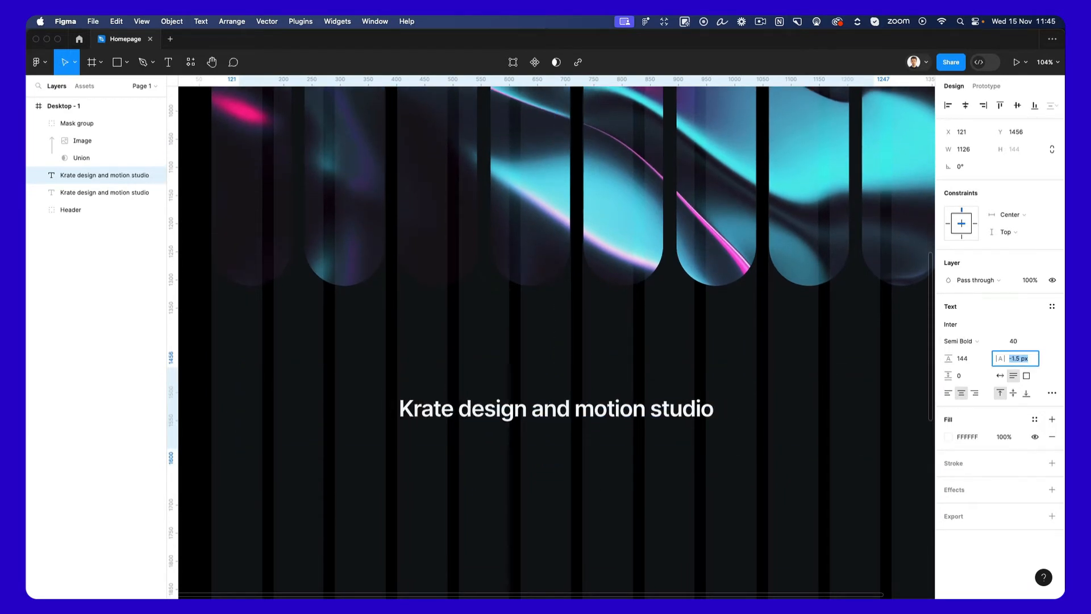
{"action": "key", "text": "Up"}
{"action": "type", "text": "0"}
{"action": "key", "text": "Return"}
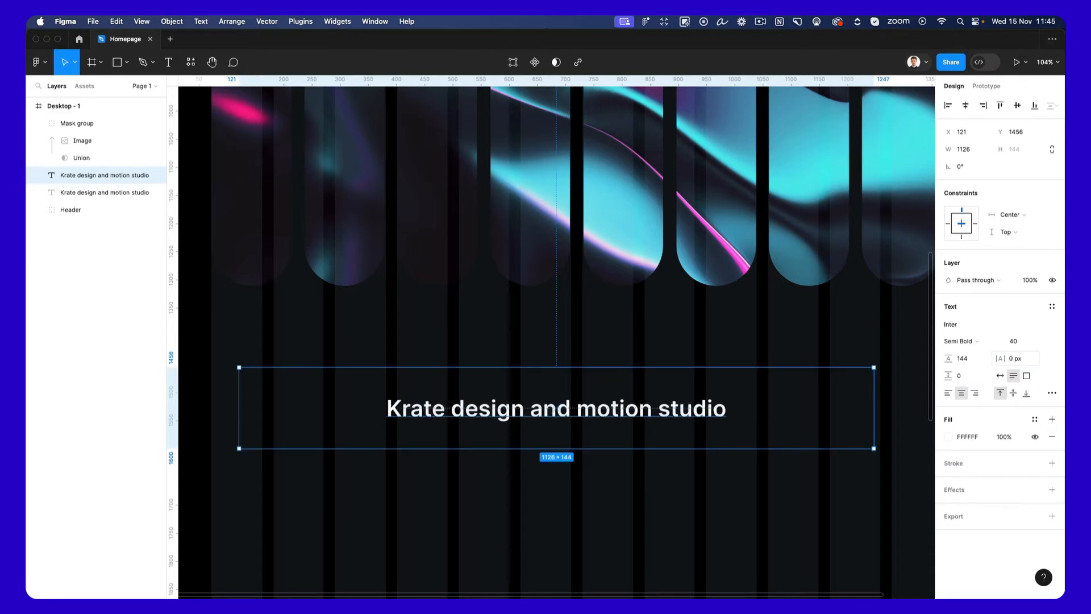
Set the duplicated heading's line height to Auto and align its text left.
{"action": "scroll", "coordinate": [548, 360], "scroll_direction": "down", "scroll_amount": 3}
{"action": "left_click", "coordinate": [969, 360]}
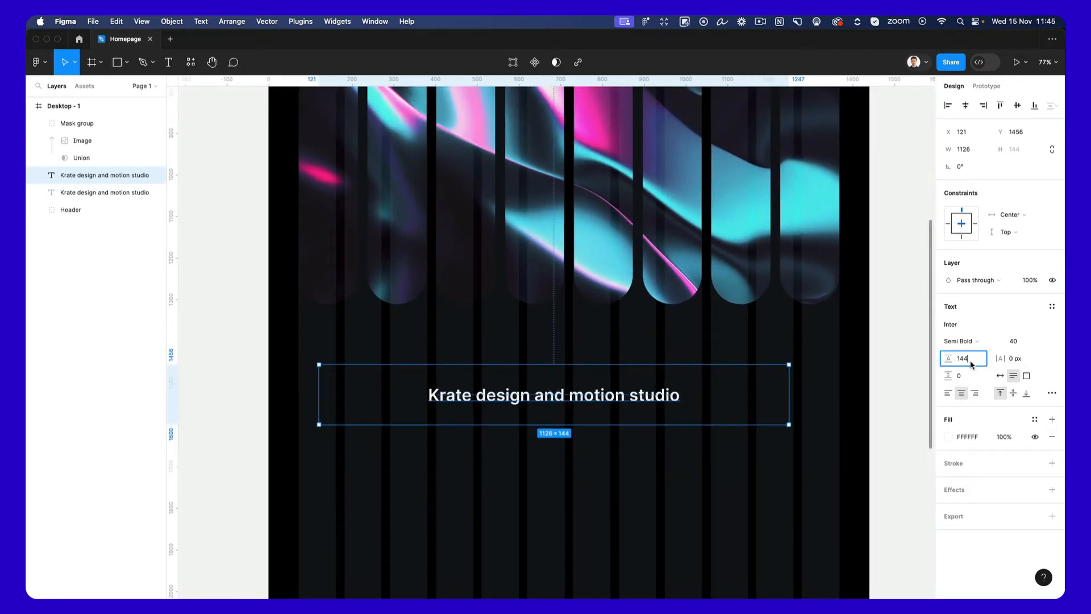
{"action": "type", "text": "auto"}
{"action": "key", "text": "Return"}
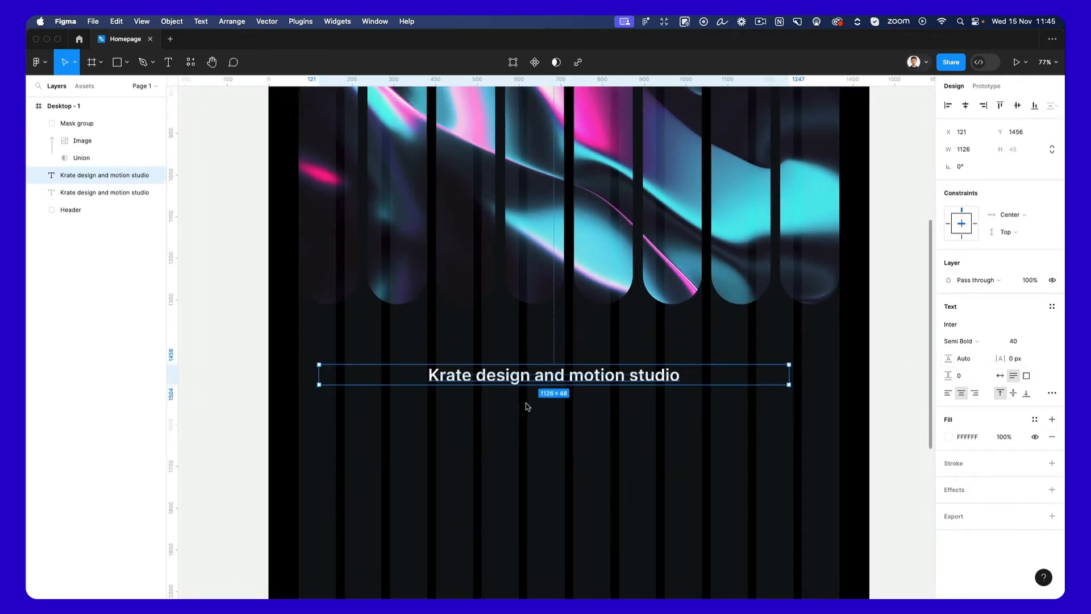
{"action": "left_click", "coordinate": [948, 393]}
{"action": "left_click", "coordinate": [570, 410]}
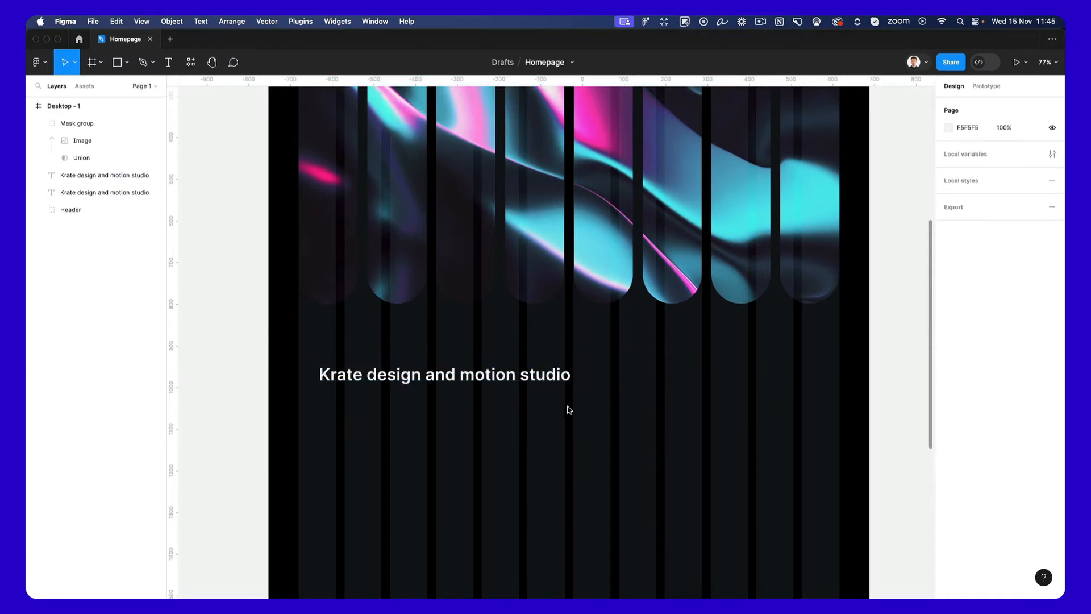
Set the lower heading's font size to 30 and its letter spacing to -1 px.
{"action": "left_click", "coordinate": [548, 385]}
{"action": "left_click", "coordinate": [1013, 341]}
{"action": "type", "text": "30"}
{"action": "key", "text": "Return"}
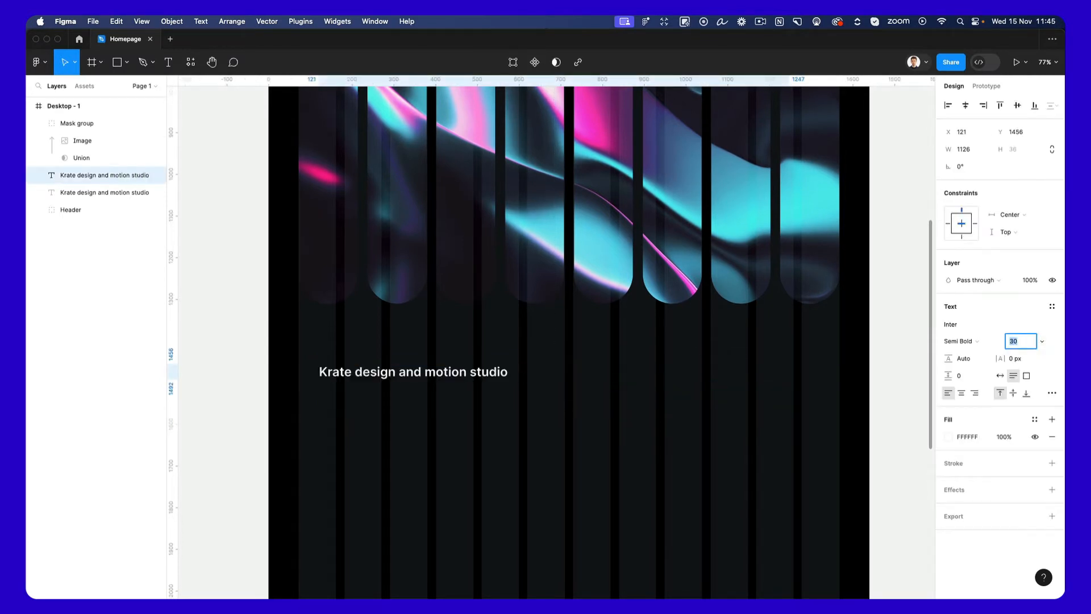
{"action": "left_click", "coordinate": [1018, 359]}
{"action": "type", "text": "-1"}
{"action": "key", "text": "Return"}
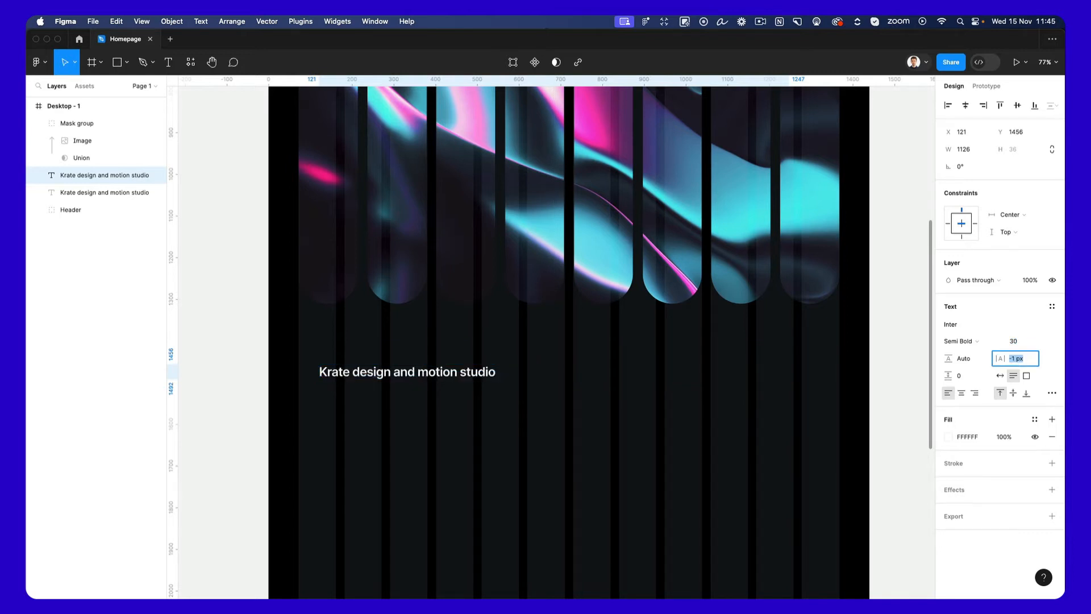
{"action": "left_click", "coordinate": [540, 463]}
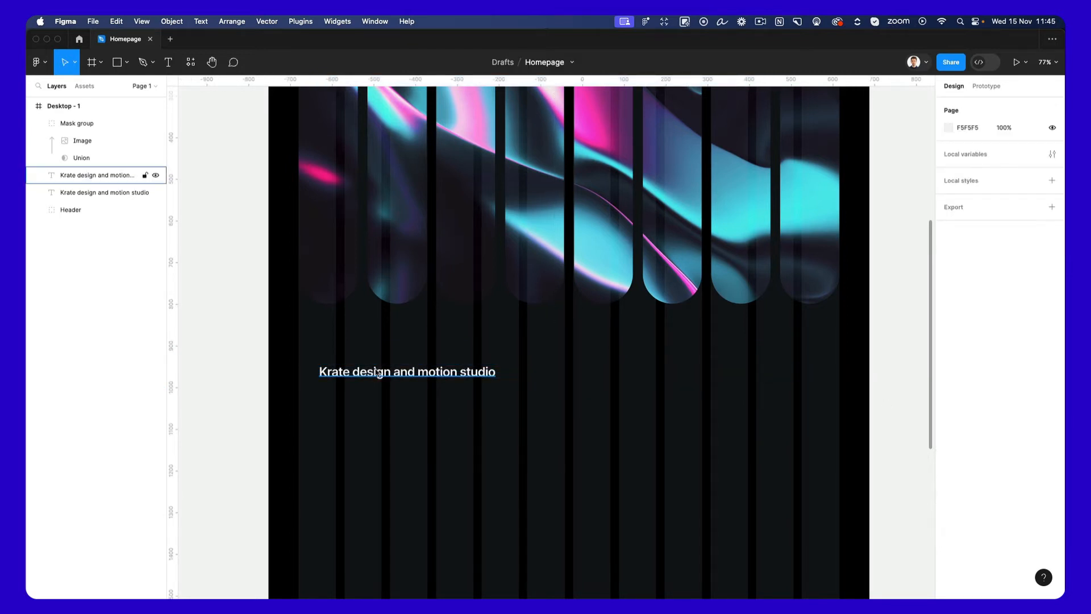
Move the lower heading to X 72, Y 1460 on the first grid column and resize its text box to about 658 × 268.
{"action": "left_click_drag", "start_coordinate": [375, 371], "coordinate": [354, 373]}
{"action": "scroll", "coordinate": [358, 374], "scroll_direction": "down", "scroll_amount": 2}
{"action": "scroll", "coordinate": [357, 374], "scroll_direction": "down", "scroll_amount": 1}
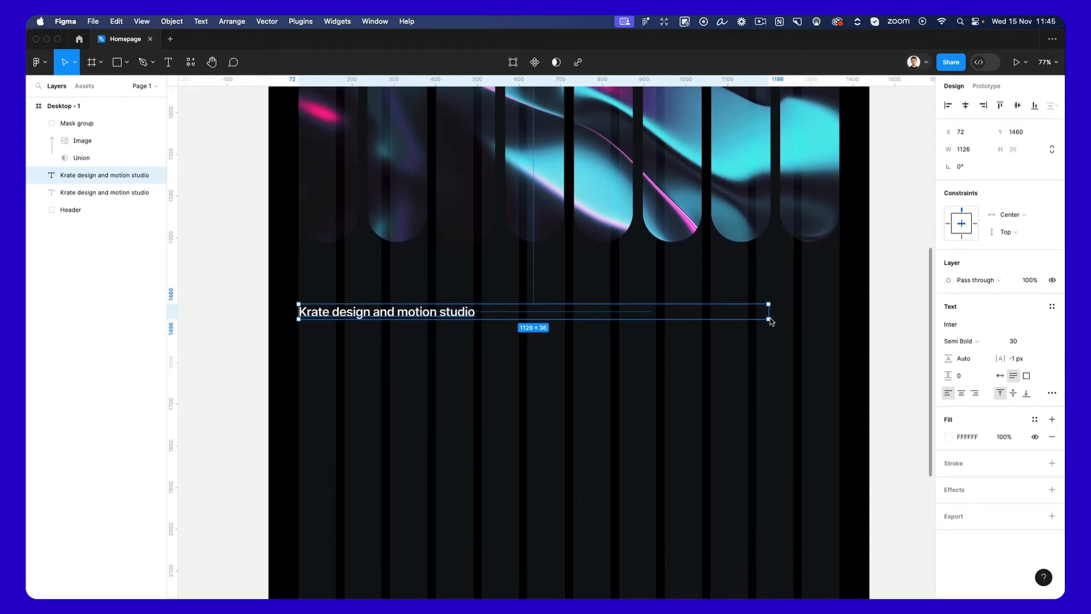
{"action": "left_click_drag", "start_coordinate": [769, 320], "coordinate": [574, 418]}
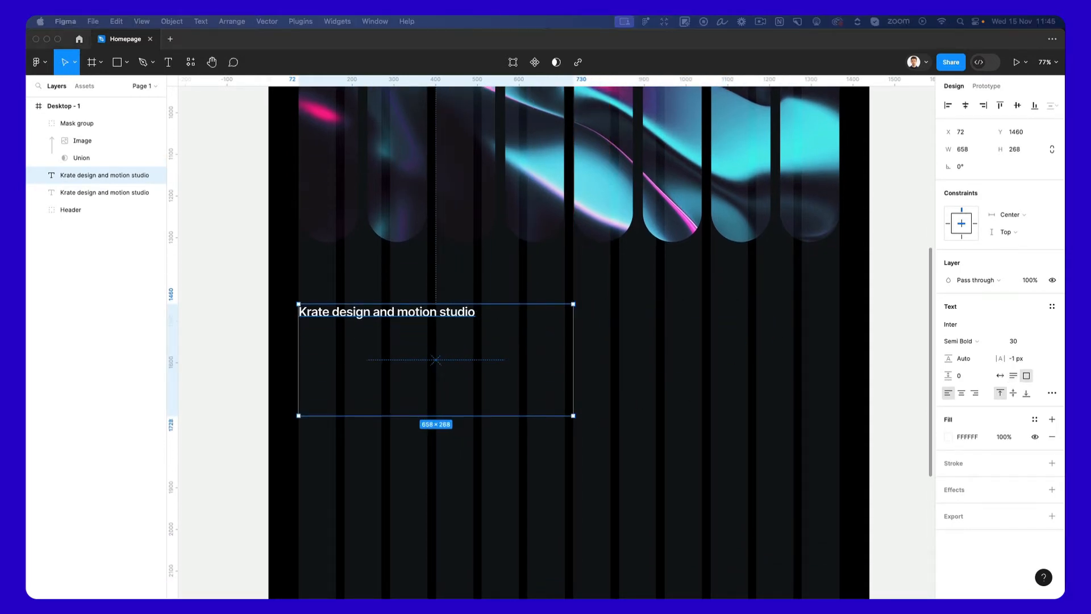
Replace the lower heading's text with the copied paragraph beginning "We are passionate about creating visually stunning and functional solutions".
{"action": "double_click", "coordinate": [422, 318]}
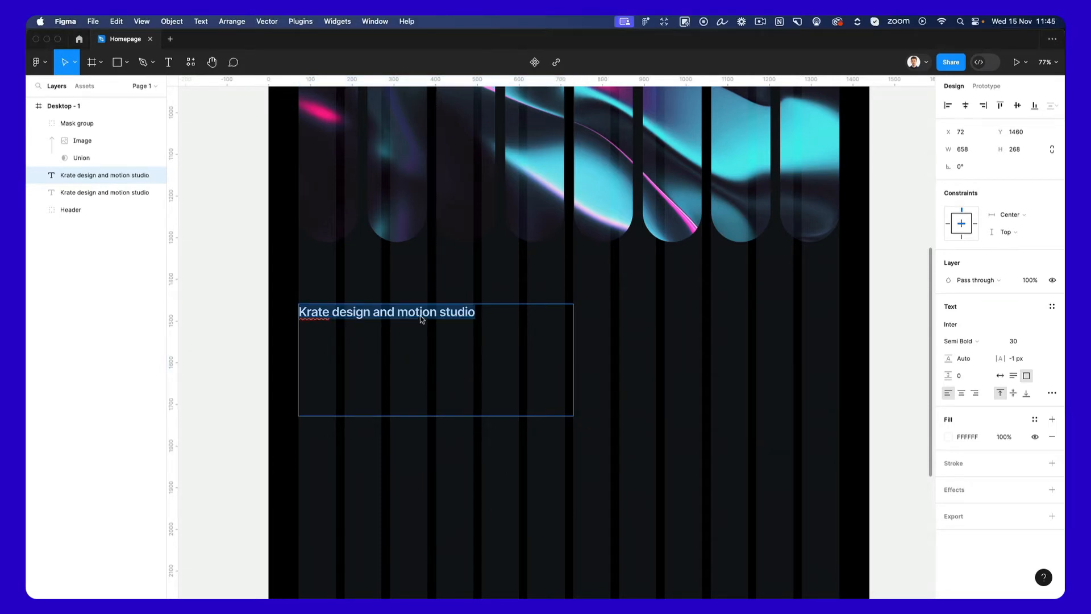
{"action": "type", "text": "We are passionate about creating visually stunning and functional solutions that communicate effectively. I have a keen eye for detail and a deep understanding of design principles, which I use to deliver projects that exceed my clients' expectations."}
{"action": "key", "text": "super+z"}
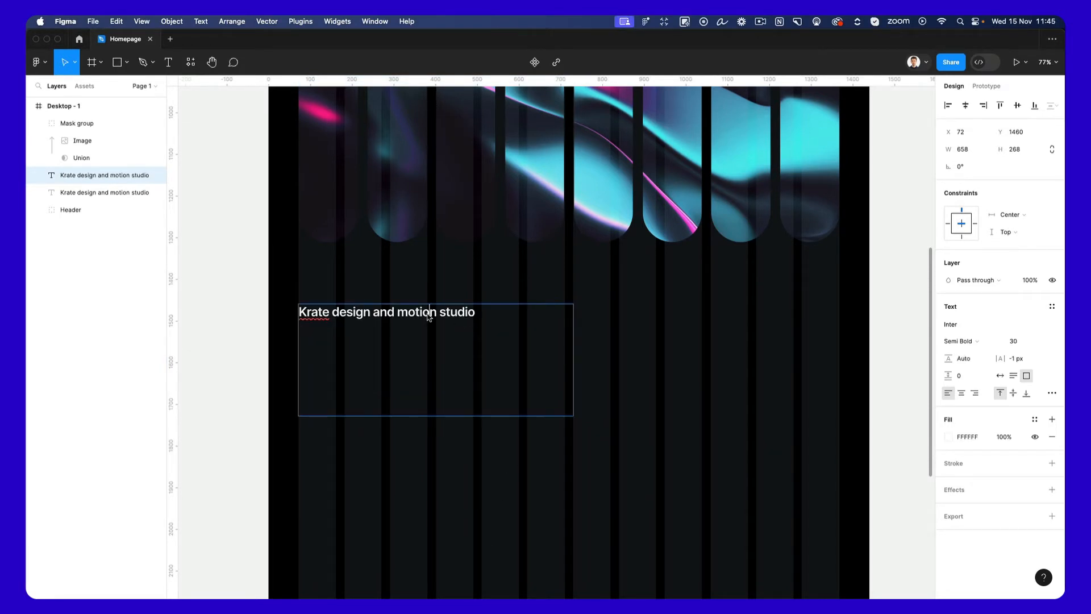
{"action": "key", "text": "super+a"}
{"action": "type", "text": "We are passionate about creating visually stunning and functional solutions that communicate effectively. I have a keen eye for detail and a deep understanding of design principles, which I use to deliver projects that exceed my clients' expectations."}
{"action": "key", "text": "Escape"}
Set the paragraph's font size to 35 and widen its text box to about 722.
{"action": "left_click", "coordinate": [1021, 341]}
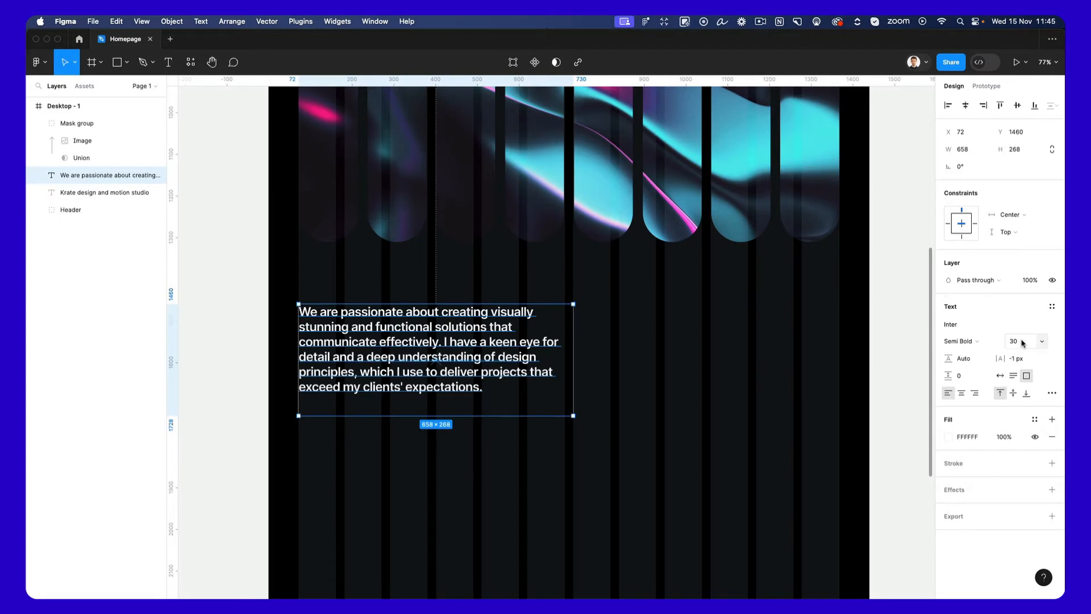
{"action": "type", "text": "32"}
{"action": "key", "text": "Return"}
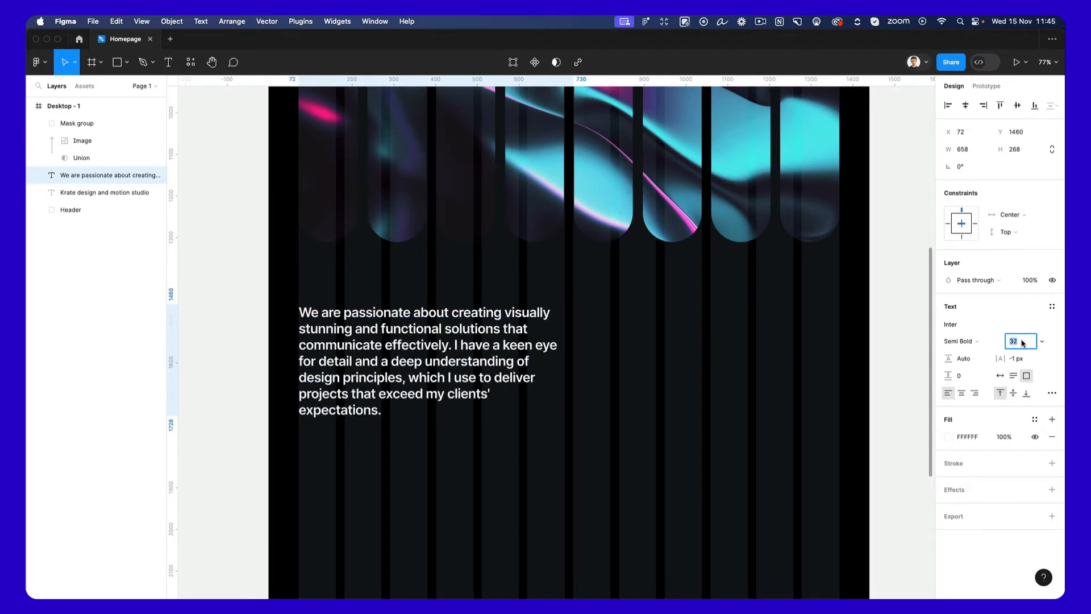
{"action": "key", "text": "Up"}
{"action": "key", "text": "Up"}
{"action": "key", "text": "Up"}
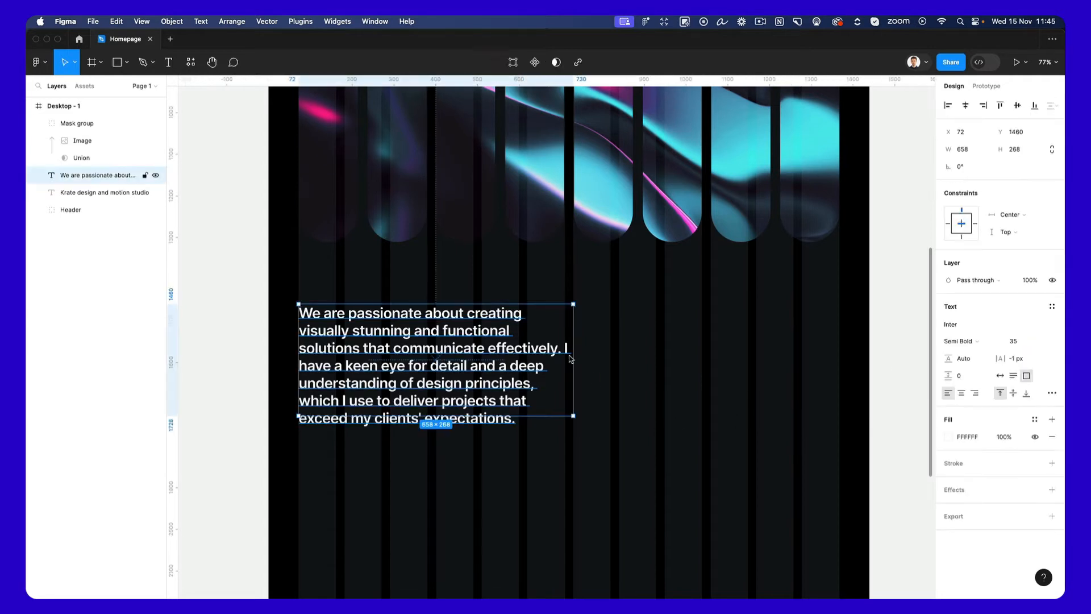
{"action": "left_click_drag", "start_coordinate": [573, 354], "coordinate": [600, 352]}
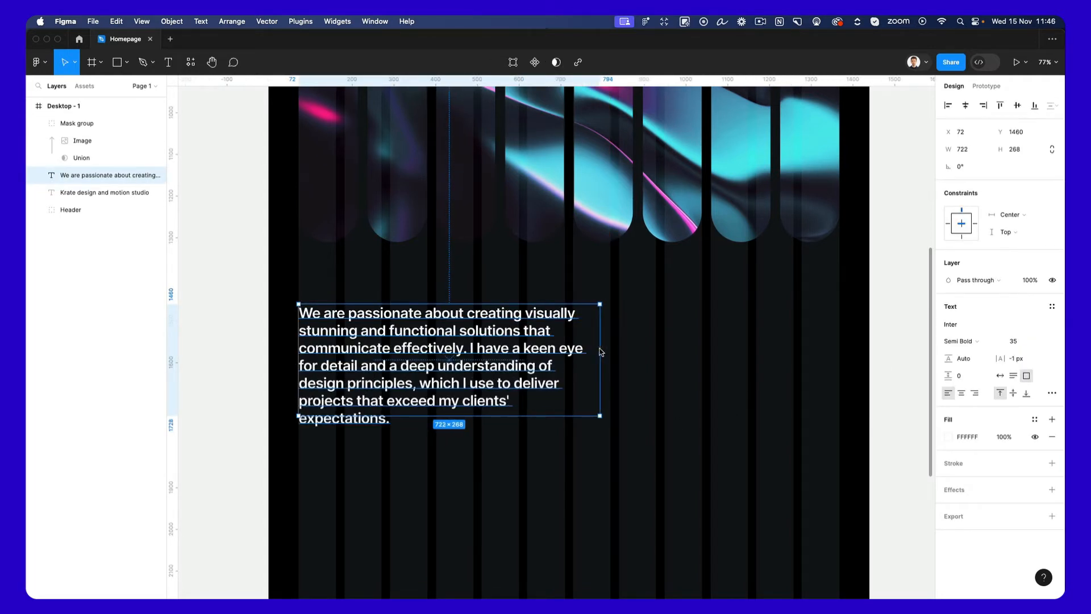
{"action": "left_click", "coordinate": [793, 378]}
Review the page layout from the header down to the paragraph and the empty area beside it.
{"action": "scroll", "coordinate": [791, 374], "scroll_direction": "up", "scroll_amount": 3}
{"action": "scroll", "coordinate": [619, 465], "scroll_direction": "down", "scroll_amount": 2}
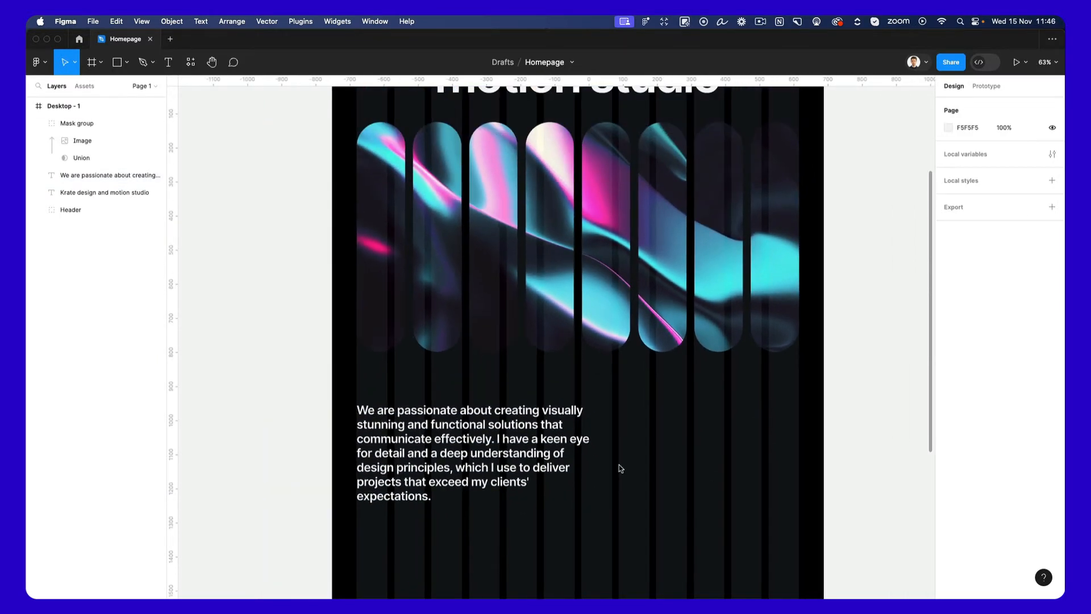
{"action": "scroll", "coordinate": [620, 468], "scroll_direction": "up", "scroll_amount": 5}
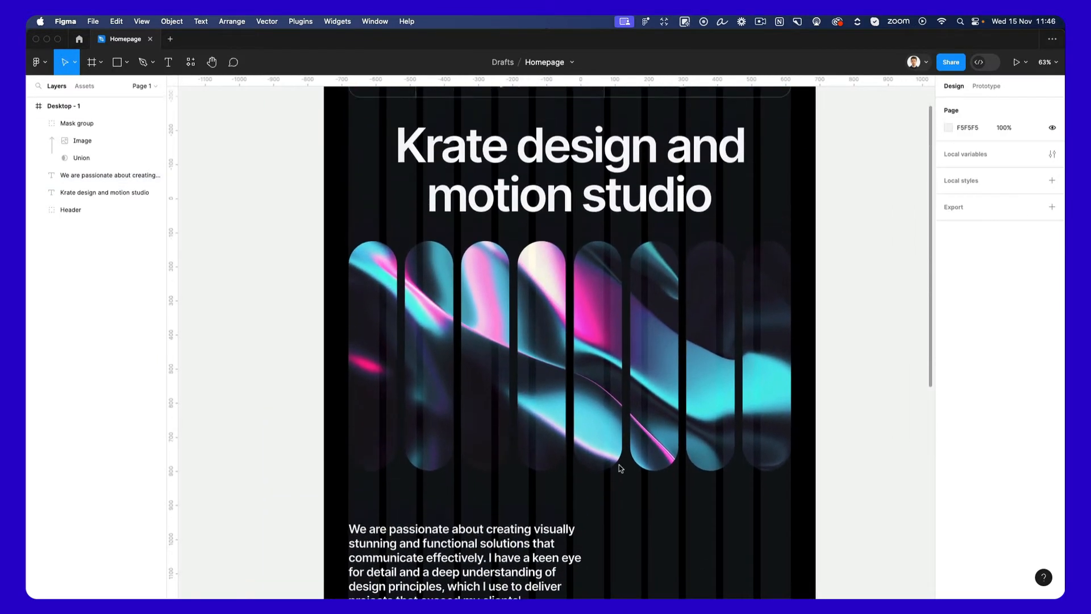
{"action": "scroll", "coordinate": [537, 268], "scroll_direction": "down", "scroll_amount": 2}
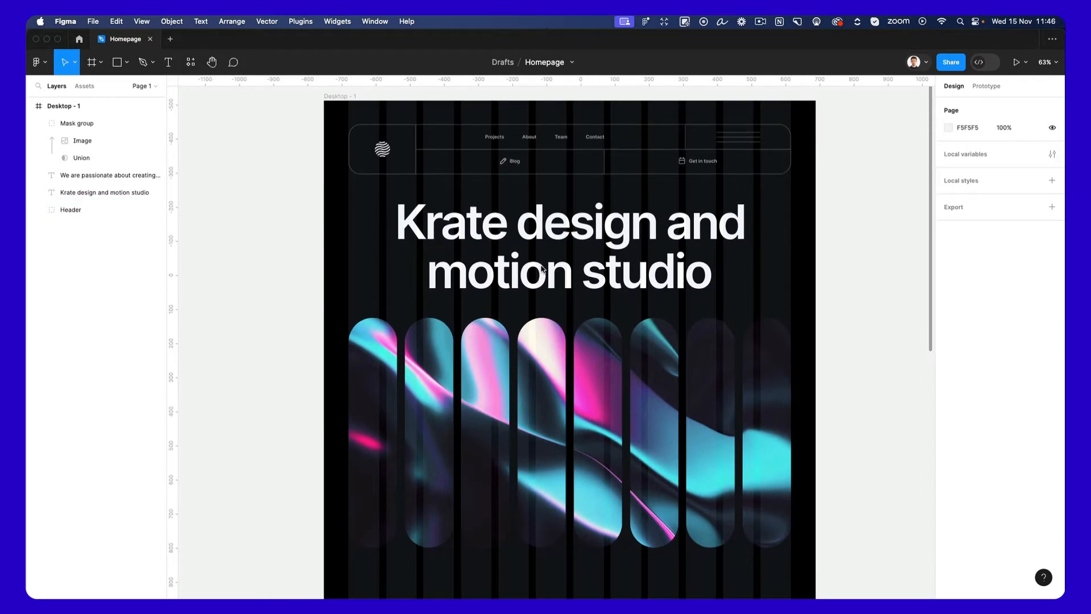
{"action": "scroll", "coordinate": [568, 279], "scroll_direction": "down", "scroll_amount": 3}
{"action": "scroll", "coordinate": [568, 278], "scroll_direction": "left", "scroll_amount": 1}
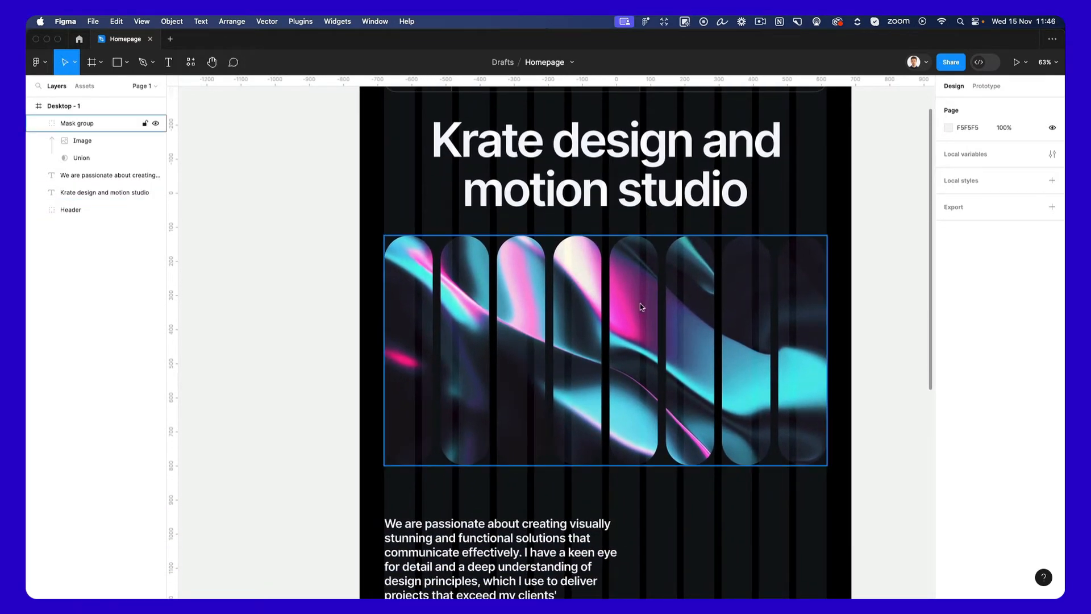
{"action": "scroll", "coordinate": [641, 307], "scroll_direction": "down", "scroll_amount": 3}
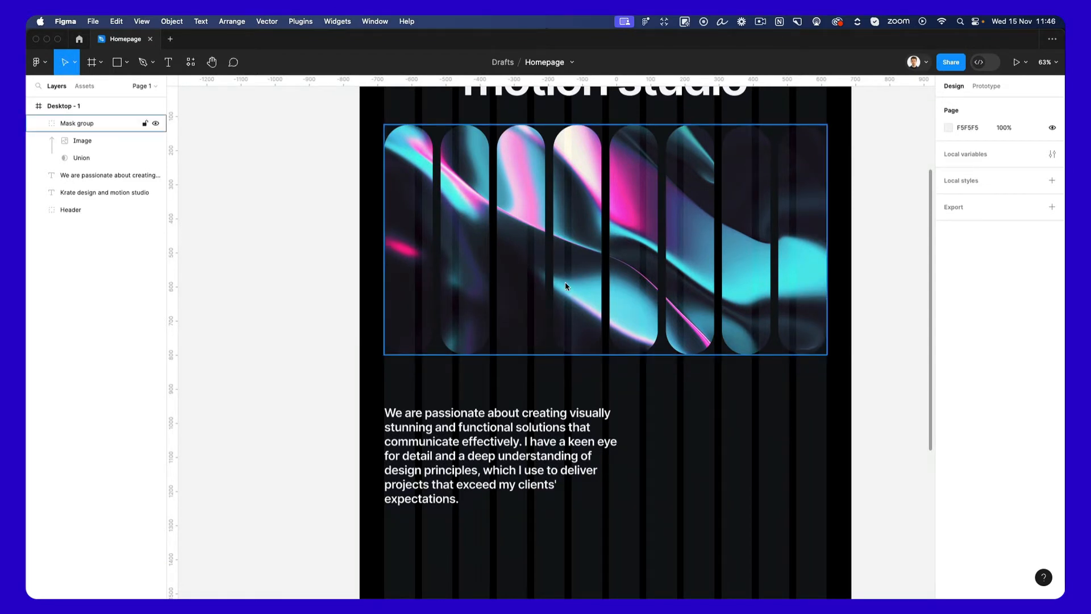
{"action": "scroll", "coordinate": [565, 282], "scroll_direction": "down", "scroll_amount": 1}
{"action": "scroll", "coordinate": [565, 281], "scroll_direction": "right", "scroll_amount": 1}
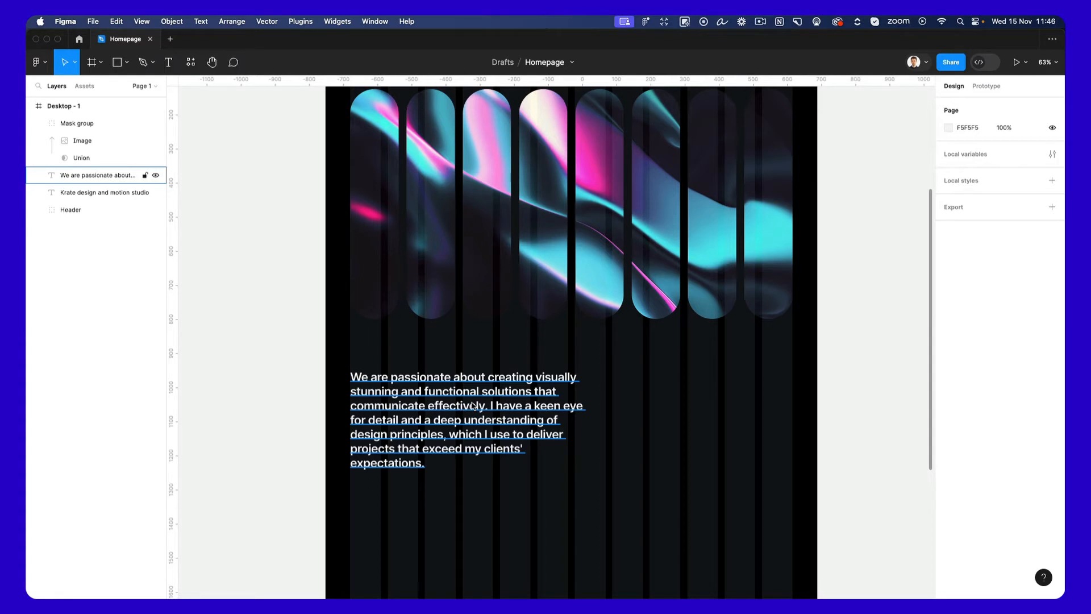
{"action": "scroll", "coordinate": [472, 405], "scroll_direction": "down", "scroll_amount": 1}
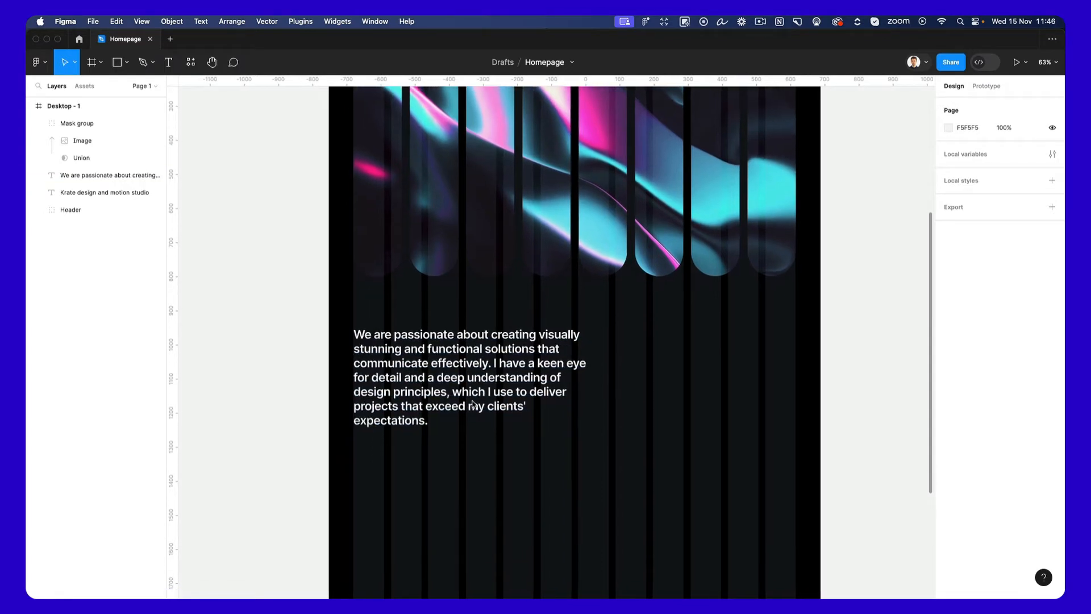
{"action": "scroll", "coordinate": [472, 405], "scroll_direction": "left", "scroll_amount": 1}
{"action": "scroll", "coordinate": [472, 405], "scroll_direction": "down", "scroll_amount": 1}
{"action": "scroll", "coordinate": [472, 404], "scroll_direction": "left", "scroll_amount": 1}
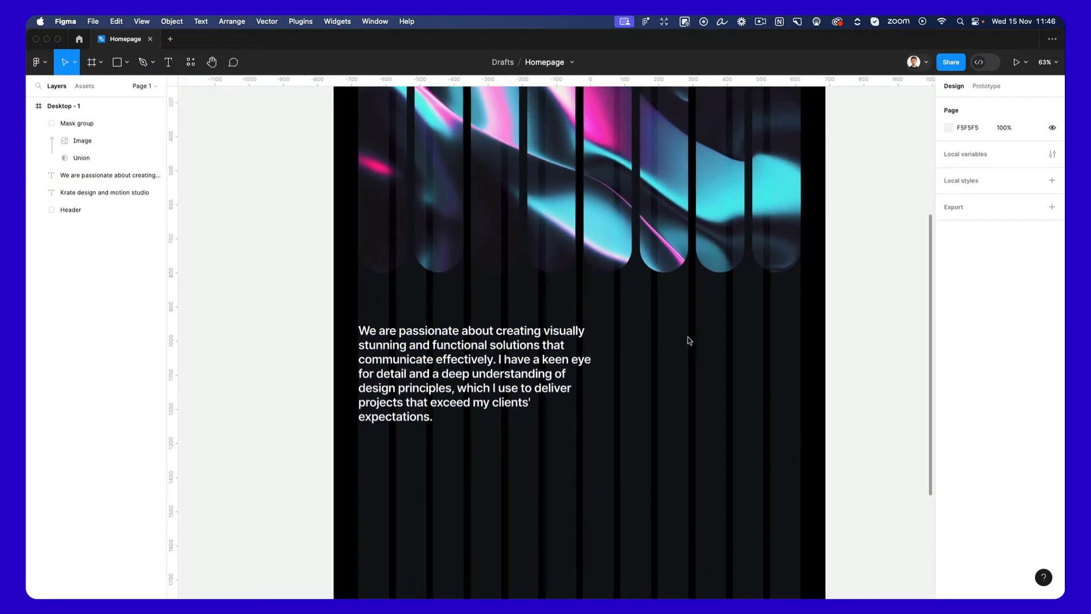
{"action": "left_click_drag", "start_coordinate": [638, 314], "coordinate": [794, 445]}
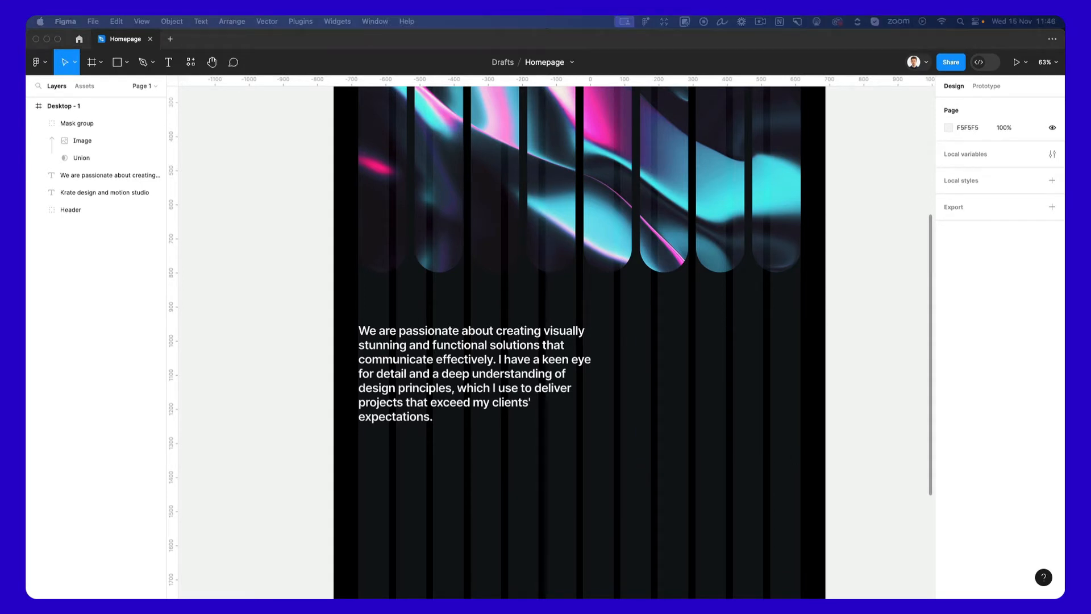
Paste the two copied rows of client logos and place them to the right of the paragraph at Y 1460.
{"action": "left_click", "coordinate": [732, 355]}
{"action": "key", "text": "super+v"}
{"action": "left_click_drag", "start_coordinate": [584, 326], "coordinate": [753, 343]}
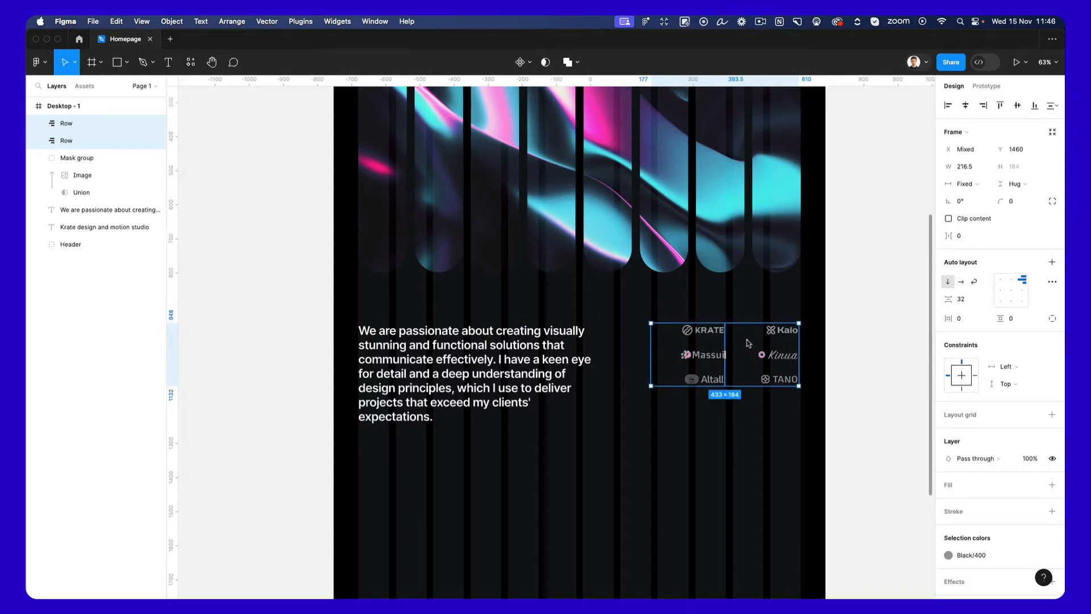
Enlarge the two logo rows proportionally with the Scale tool and reposition them beside the paragraph.
{"action": "key", "text": "k"}
{"action": "left_click_drag", "start_coordinate": [652, 386], "coordinate": [630, 408]}
{"action": "left_click_drag", "start_coordinate": [722, 393], "coordinate": [755, 384]}
{"action": "left_click", "coordinate": [714, 500]}
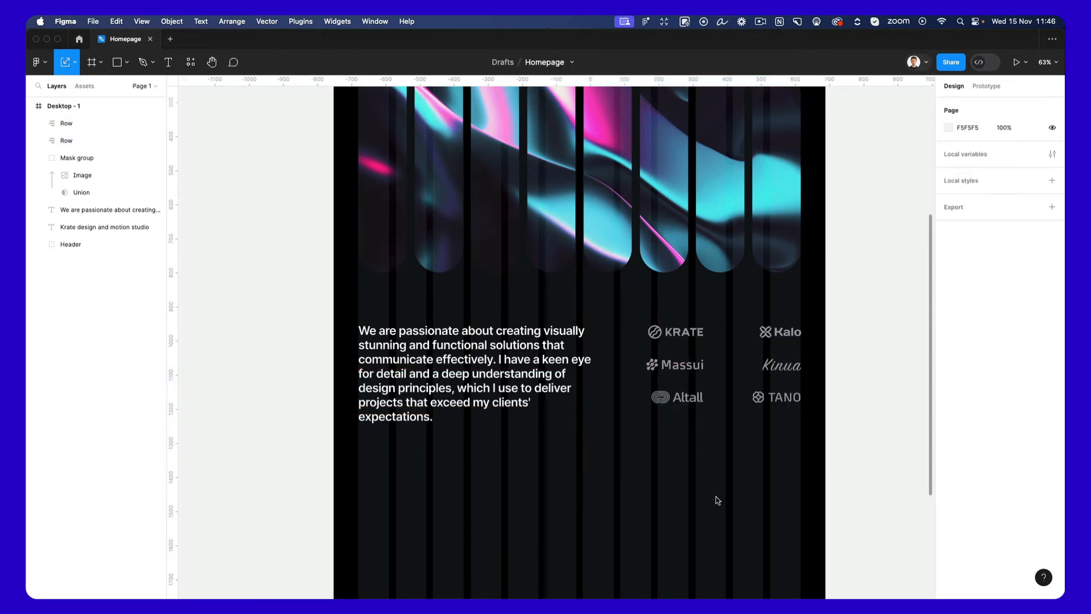
Open Figma Community and search it for "logos".
{"action": "left_click", "coordinate": [78, 39]}
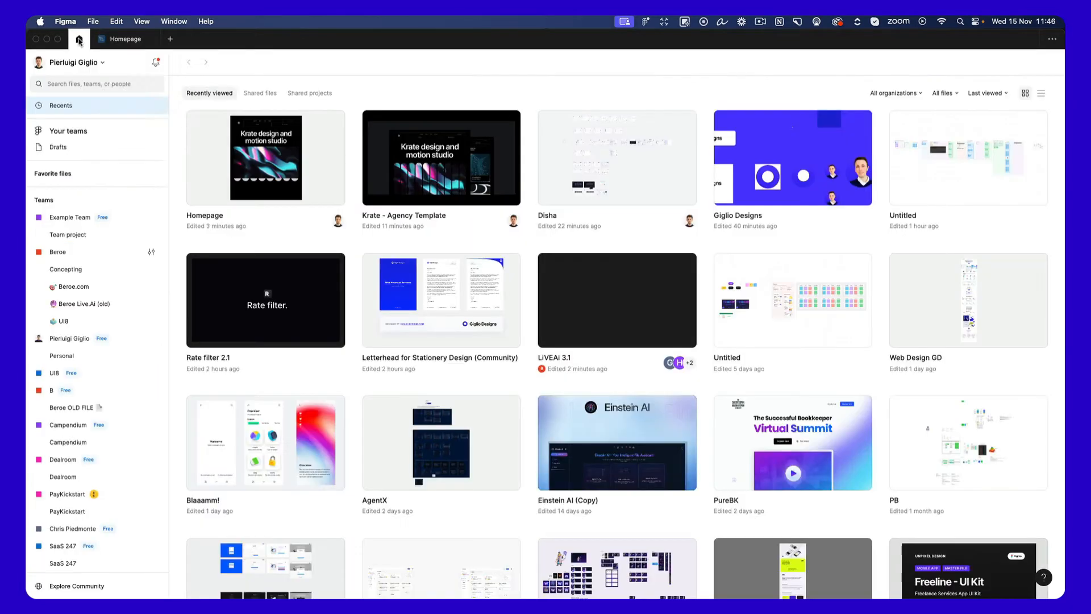
{"action": "left_click", "coordinate": [134, 585]}
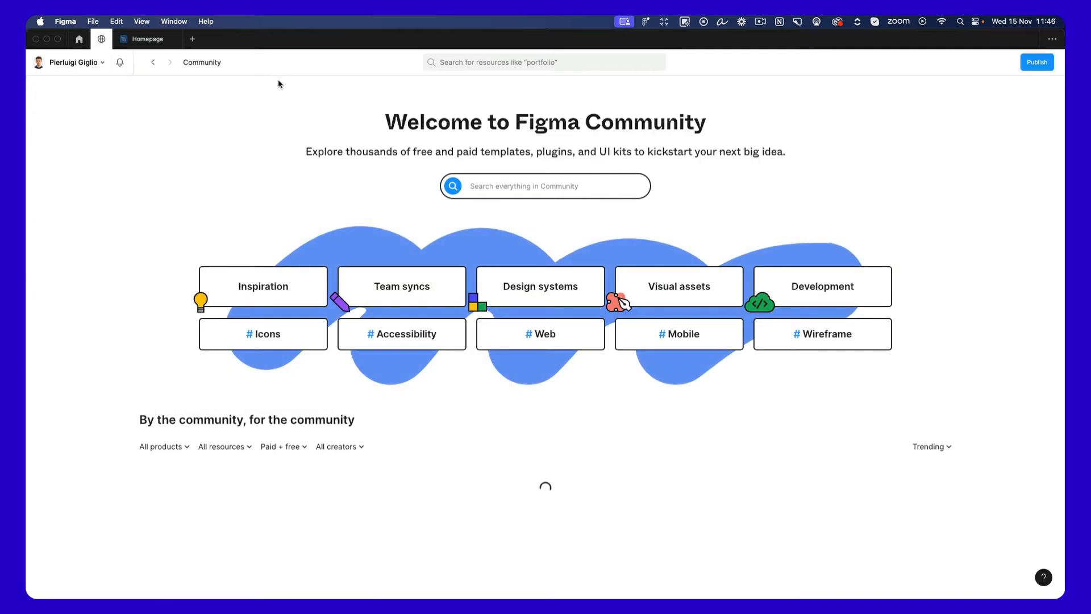
{"action": "left_click", "coordinate": [520, 182]}
{"action": "type", "text": "logos"}
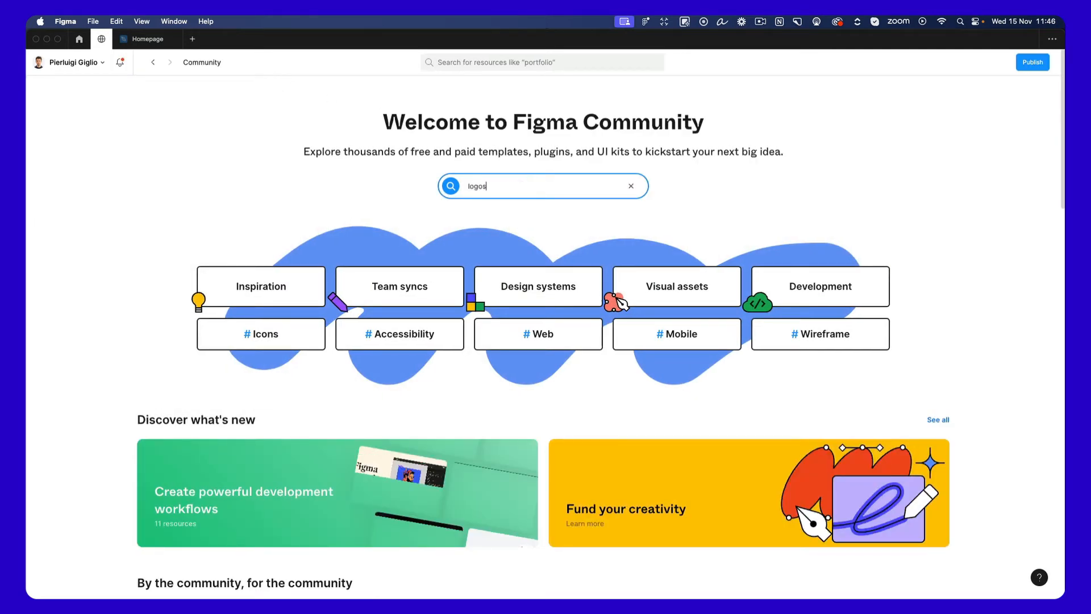
{"action": "key", "text": "Return"}
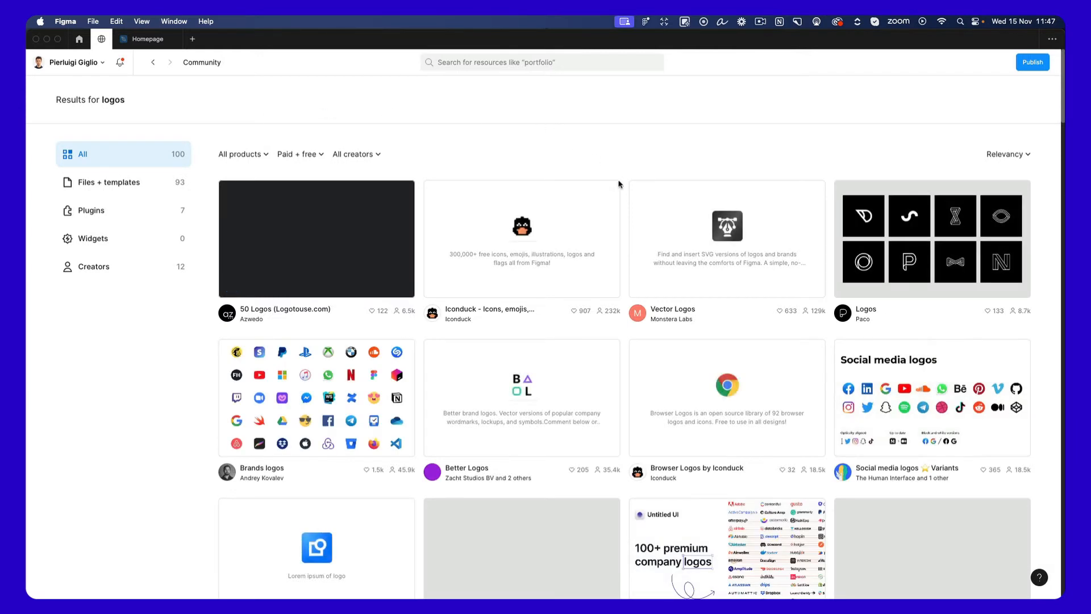
Browse the logo resources and open the page of "Free Placeholder Logos | BRIX Templates".
{"action": "scroll", "coordinate": [625, 219], "scroll_direction": "down", "scroll_amount": 3}
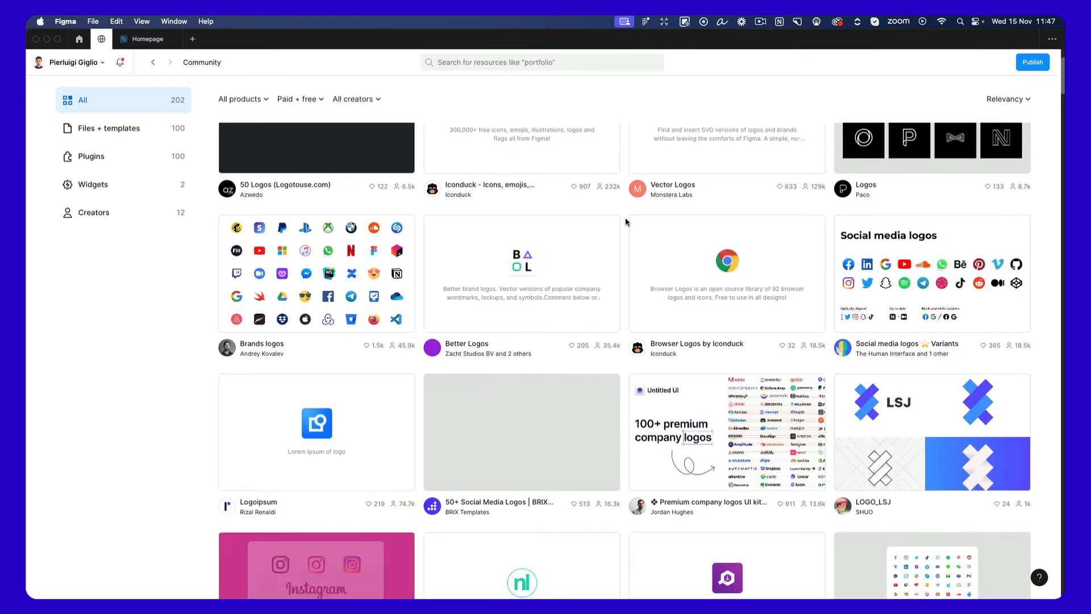
{"action": "scroll", "coordinate": [626, 221], "scroll_direction": "down", "scroll_amount": 4}
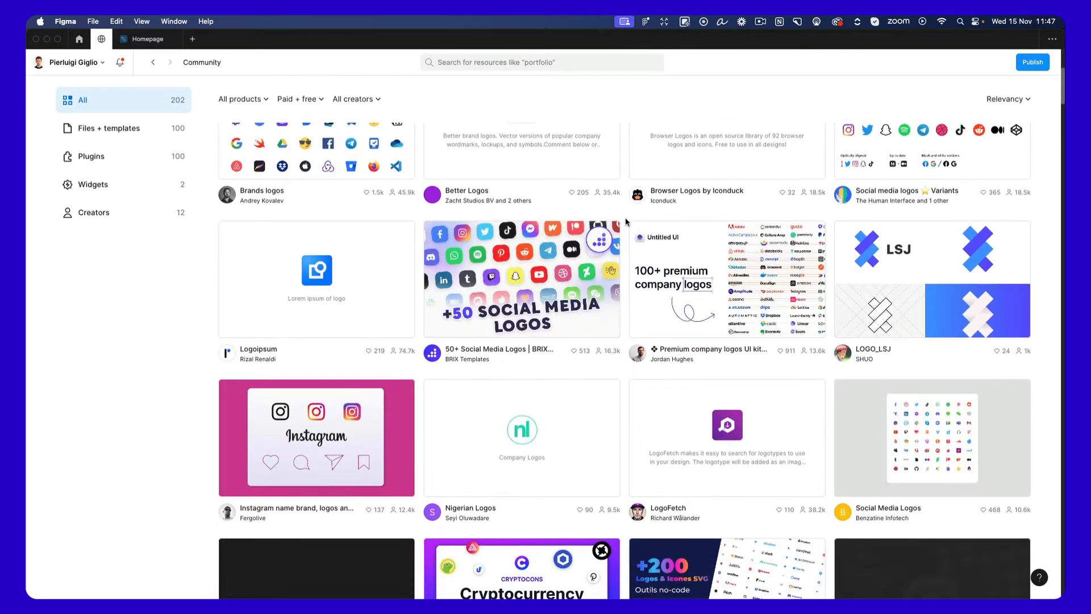
{"action": "scroll", "coordinate": [626, 221], "scroll_direction": "down", "scroll_amount": 4}
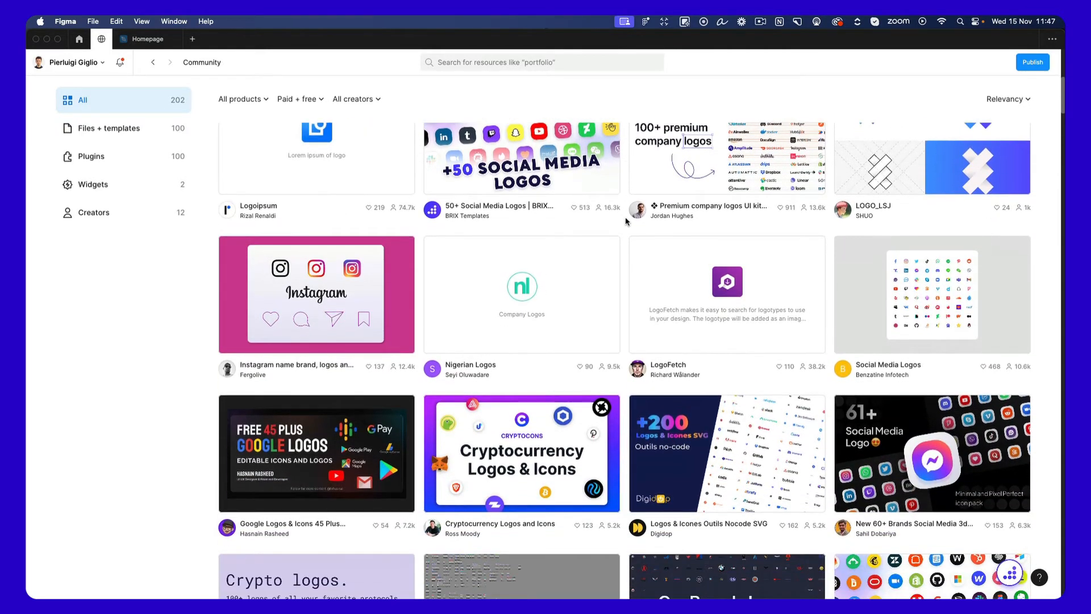
{"action": "scroll", "coordinate": [626, 221], "scroll_direction": "down", "scroll_amount": 8}
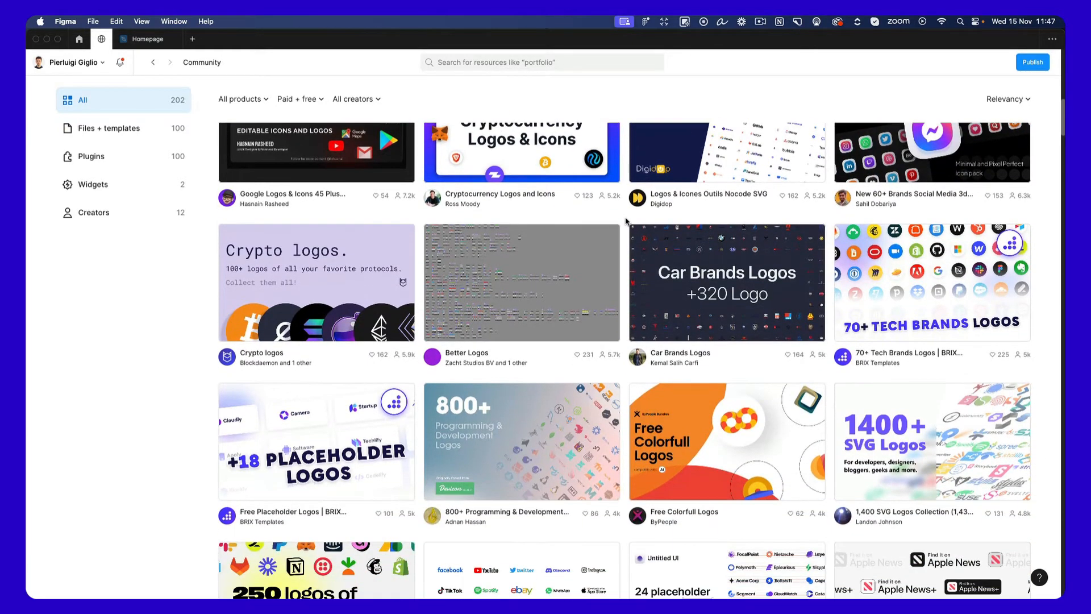
{"action": "scroll", "coordinate": [626, 221], "scroll_direction": "down", "scroll_amount": 3}
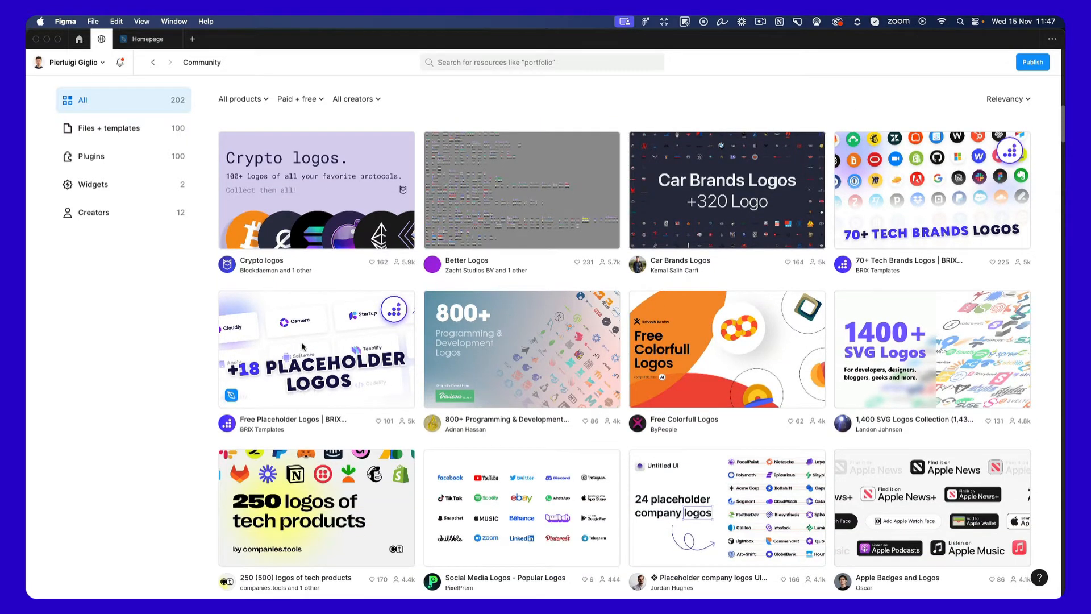
{"action": "left_click", "coordinate": [301, 342]}
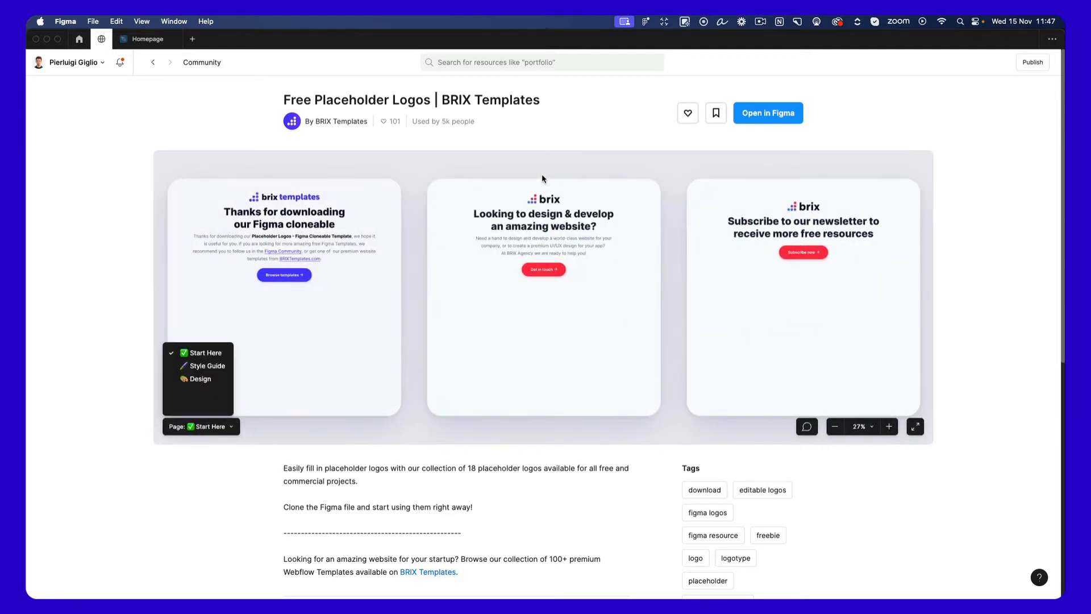
Examine the placeholder logos on the Design page of the resource preview.
{"action": "scroll", "coordinate": [607, 199], "scroll_direction": "down", "scroll_amount": 3}
{"action": "scroll", "coordinate": [607, 199], "scroll_direction": "right", "scroll_amount": 3}
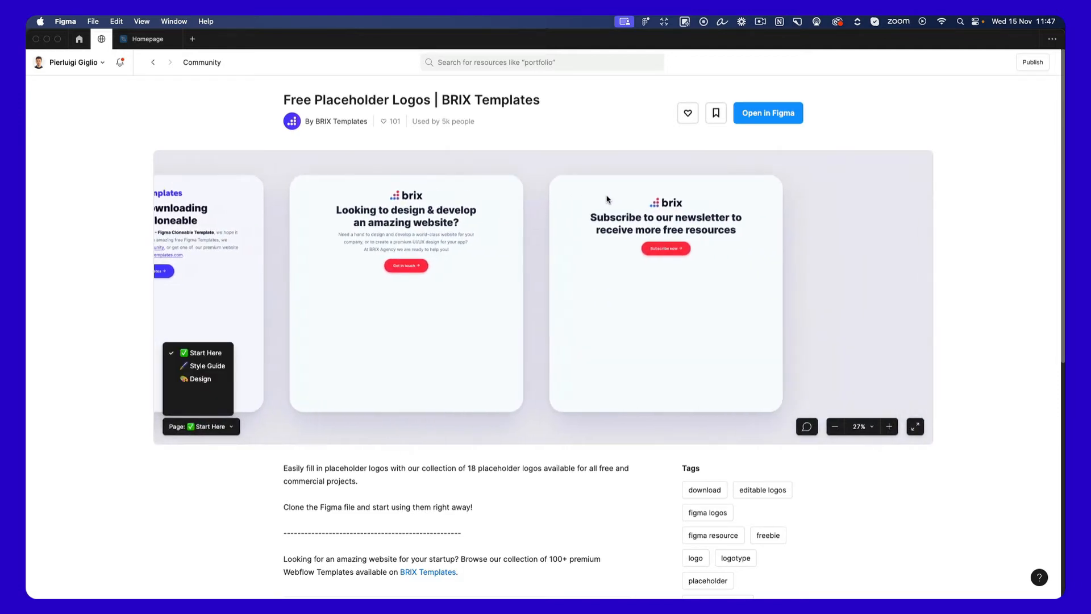
{"action": "left_click", "coordinate": [200, 379]}
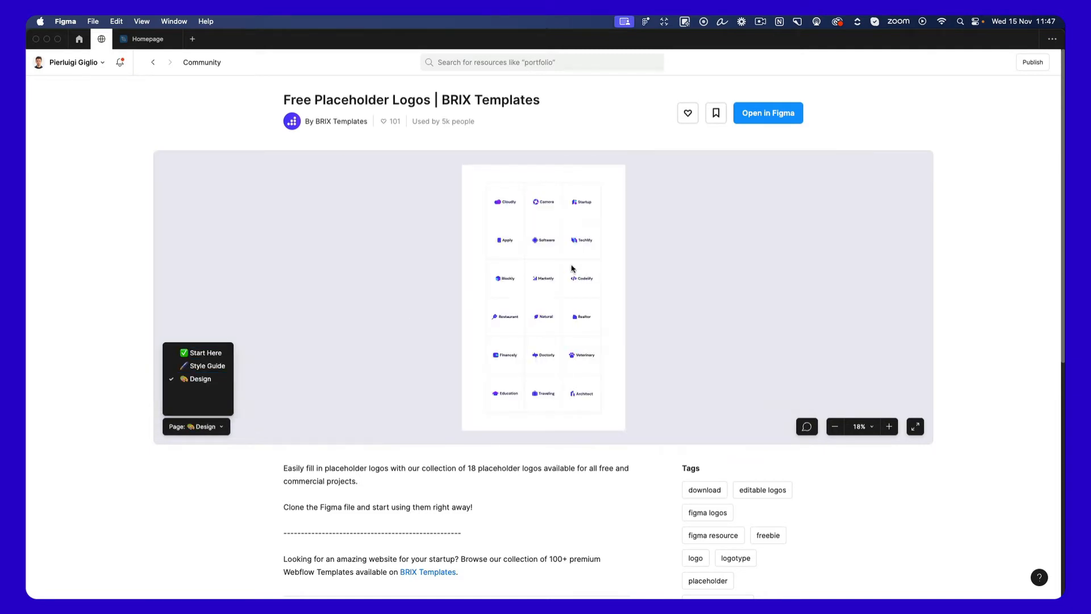
{"action": "scroll", "coordinate": [540, 235], "scroll_direction": "up", "scroll_amount": 5}
{"action": "scroll", "coordinate": [540, 235], "scroll_direction": "up", "scroll_amount": 3}
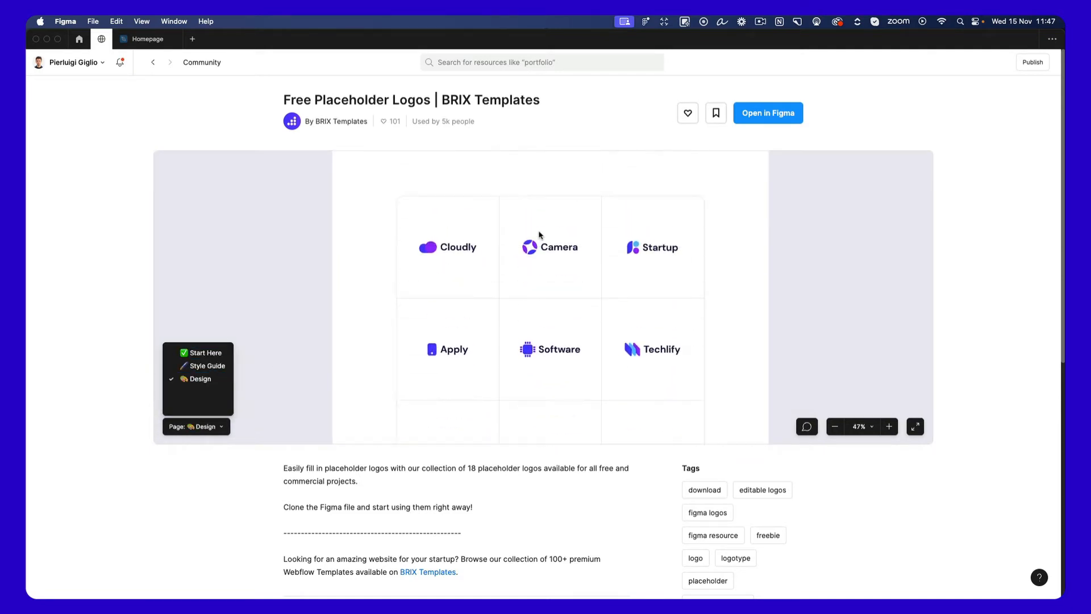
{"action": "scroll", "coordinate": [478, 261], "scroll_direction": "up", "scroll_amount": 5}
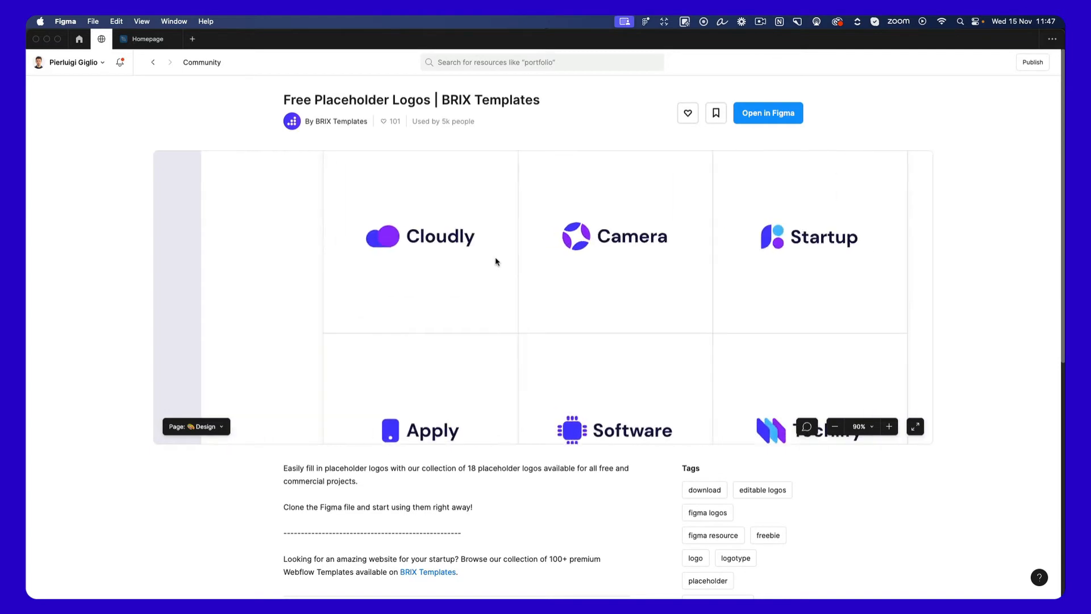
{"action": "scroll", "coordinate": [570, 258], "scroll_direction": "right", "scroll_amount": 3}
{"action": "scroll", "coordinate": [570, 258], "scroll_direction": "down", "scroll_amount": 2}
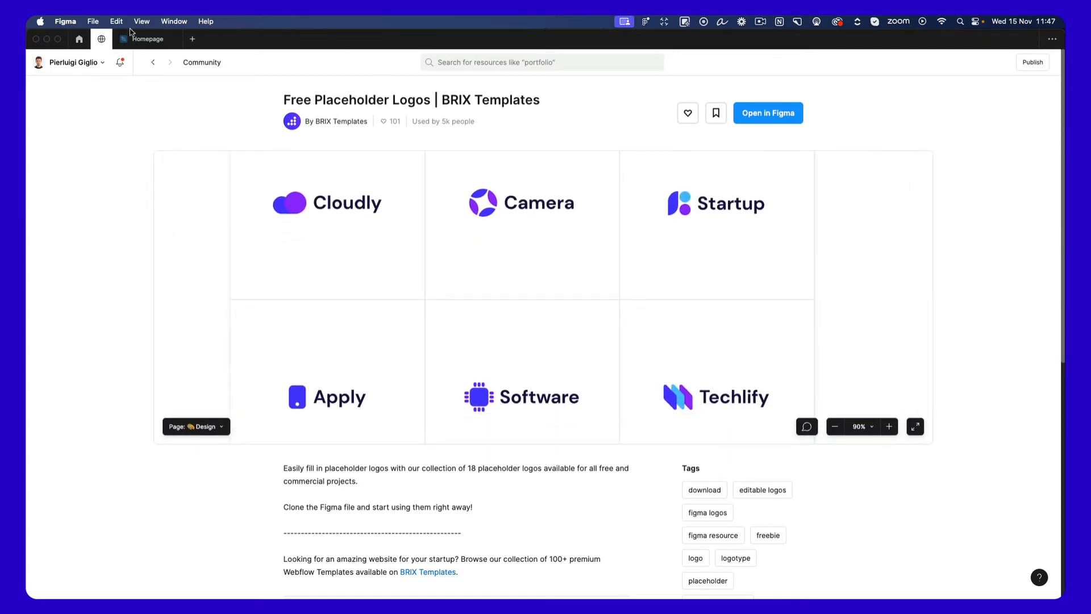
Return to the Homepage file and paste the copied arrow vector below the paragraph, aligned with its left edge at Y 1844.
{"action": "left_click", "coordinate": [143, 39]}
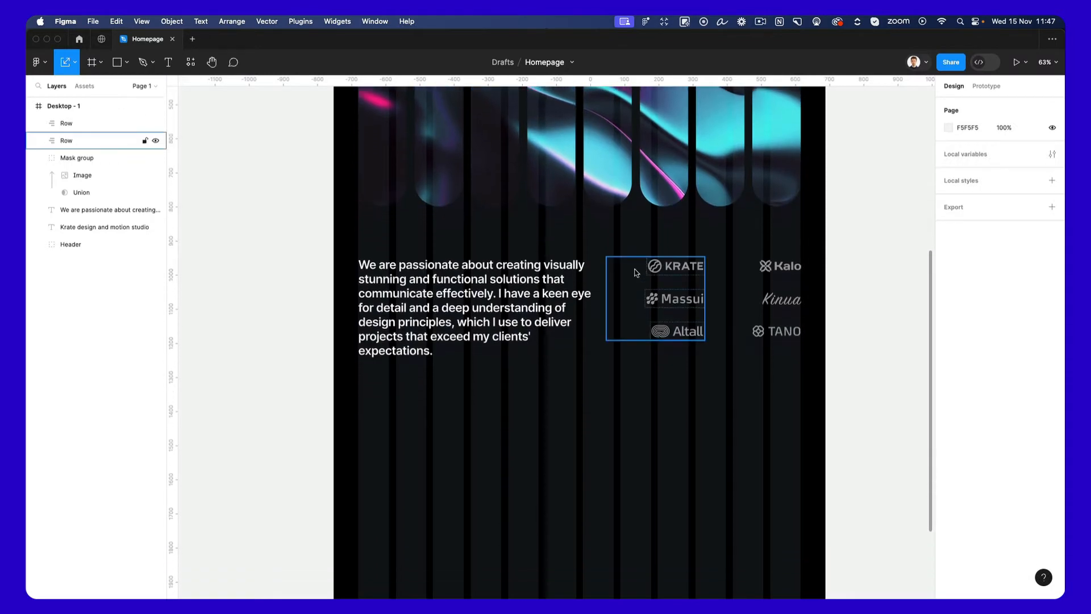
{"action": "scroll", "coordinate": [640, 296], "scroll_direction": "down", "scroll_amount": 2}
{"action": "scroll", "coordinate": [604, 458], "scroll_direction": "down", "scroll_amount": 3}
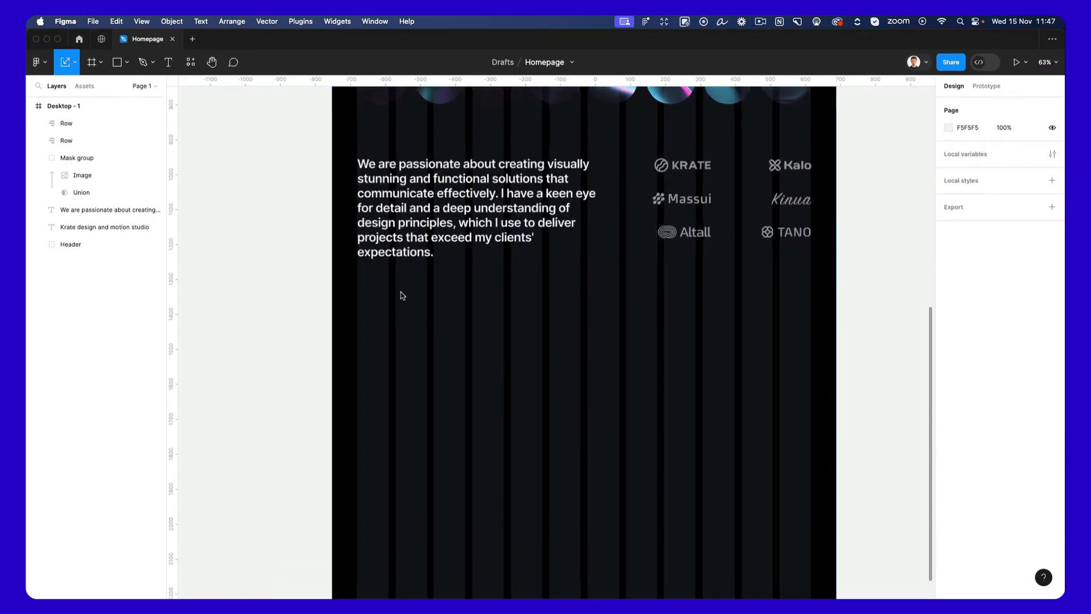
{"action": "scroll", "coordinate": [401, 292], "scroll_direction": "up", "scroll_amount": 5}
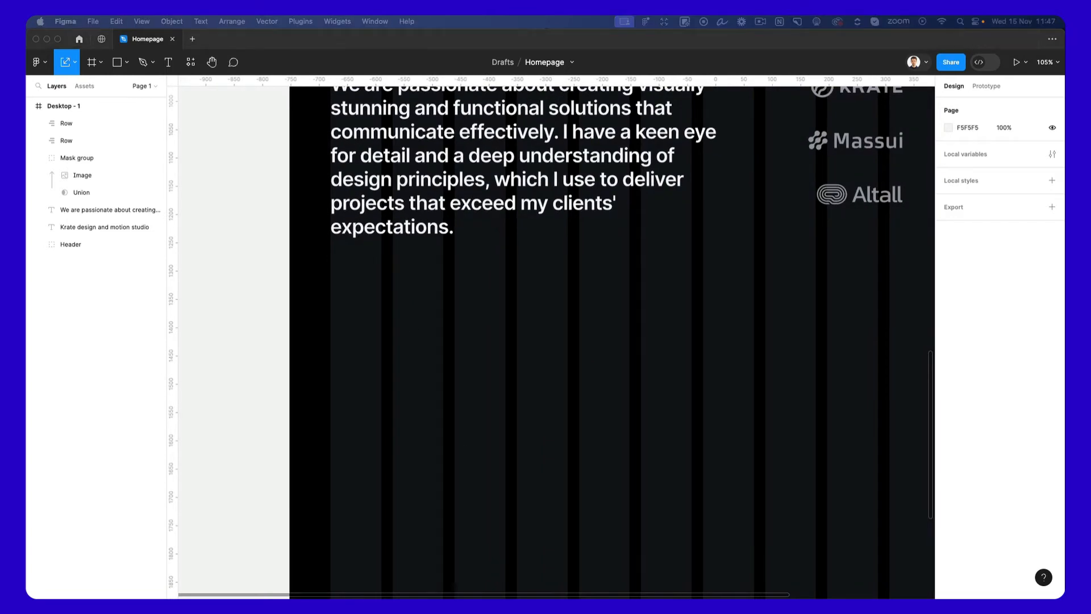
{"action": "key", "text": "super+v"}
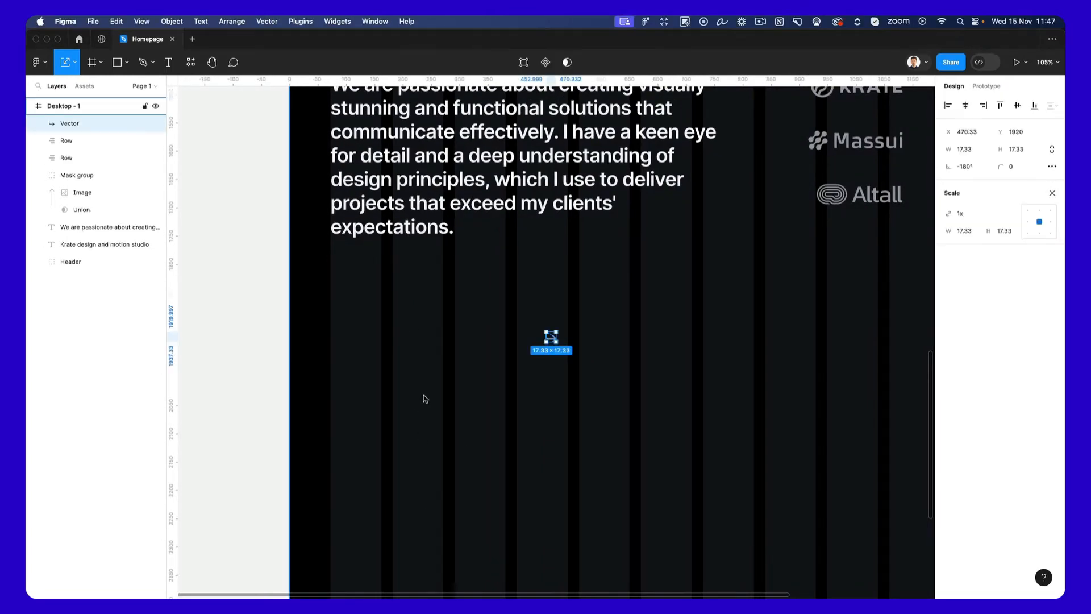
{"action": "left_click_drag", "start_coordinate": [550, 337], "coordinate": [333, 295]}
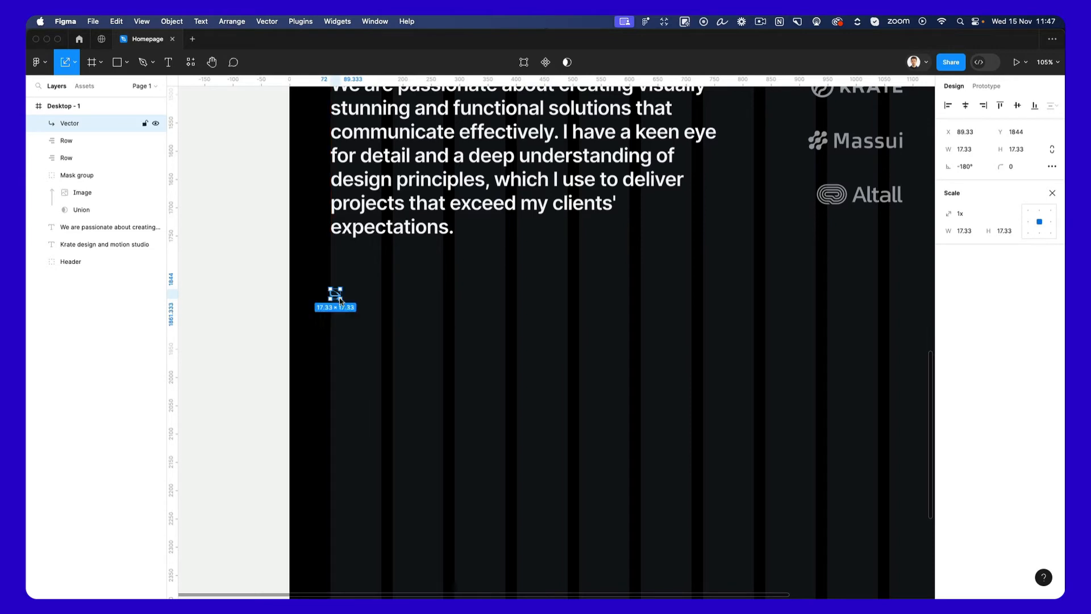
Duplicate the paragraph text beside the arrow and replace its content with "Our Services".
{"action": "left_click", "coordinate": [392, 292]}
{"action": "left_click_drag", "start_coordinate": [502, 142], "coordinate": [491, 349]}
{"action": "key", "text": "Return"}
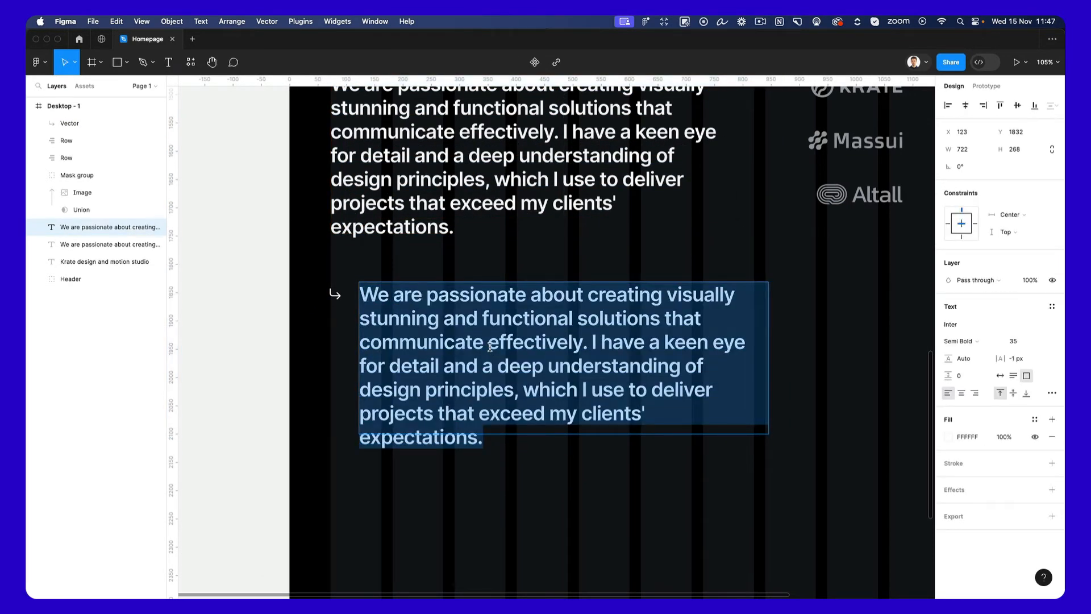
{"action": "type", "text": "Our S"}
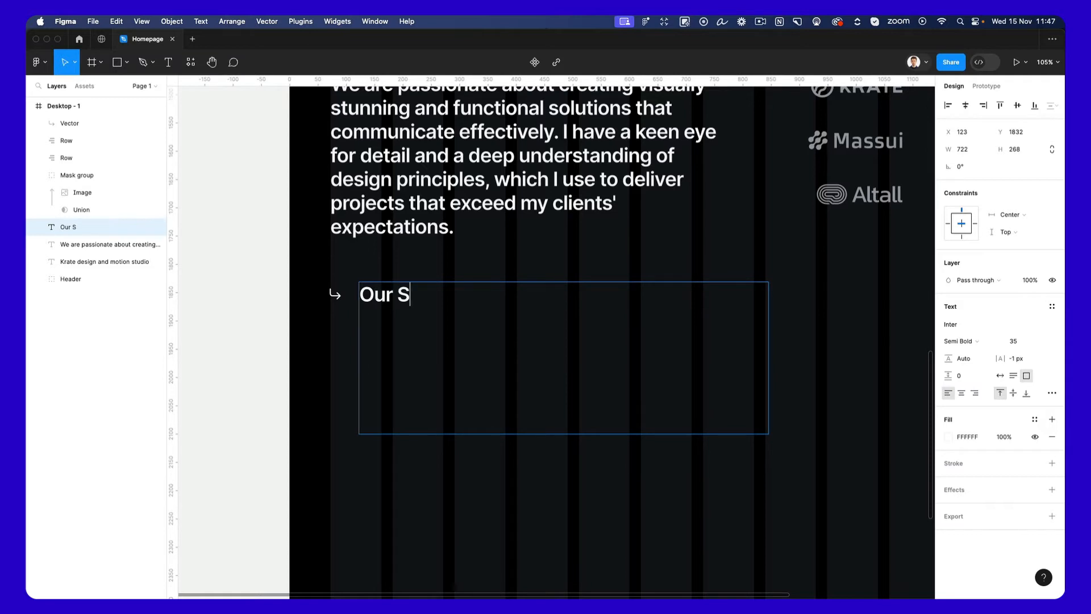
{"action": "type", "text": "ervices"}
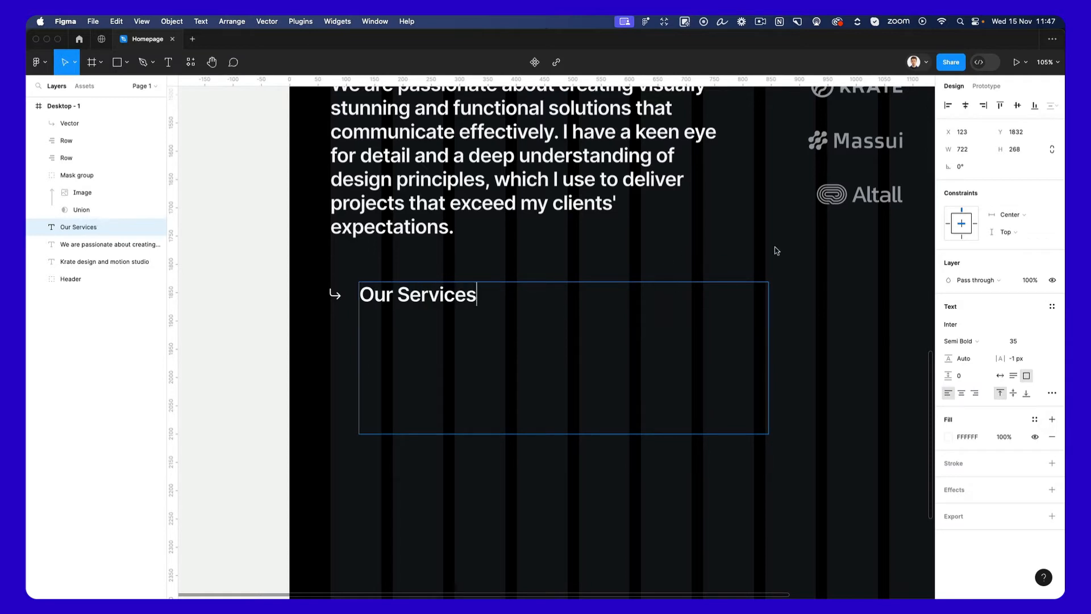
Set the "Our Services" text to size 18 with auto width and place it beside the arrow at X 104, Y 1844.
{"action": "double_click", "coordinate": [504, 298]}
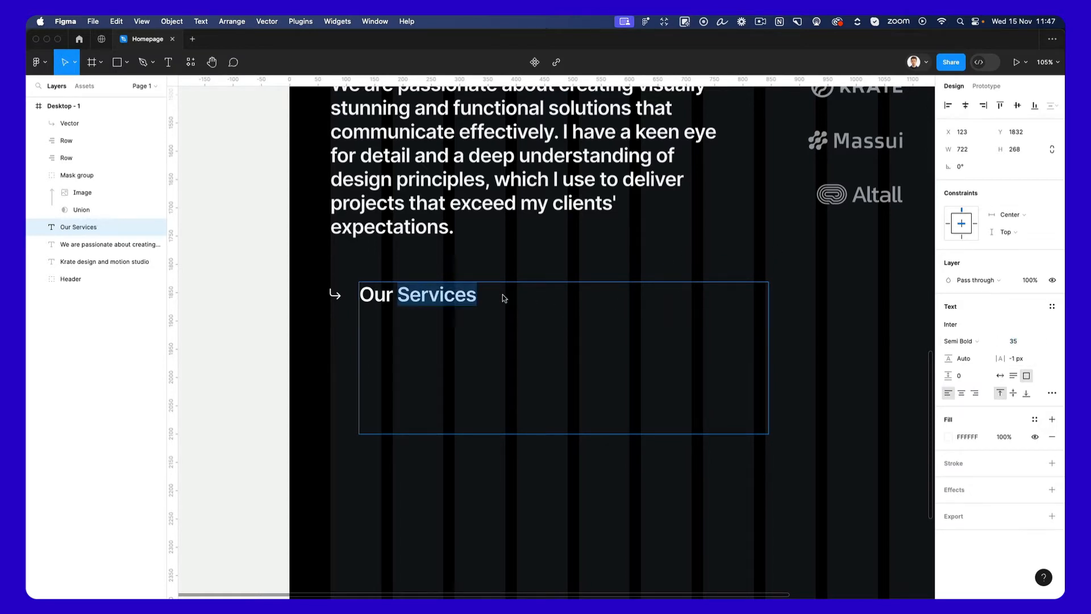
{"action": "key", "text": "super+a"}
{"action": "left_click", "coordinate": [1018, 341]}
{"action": "type", "text": "15"}
{"action": "key", "text": "Return"}
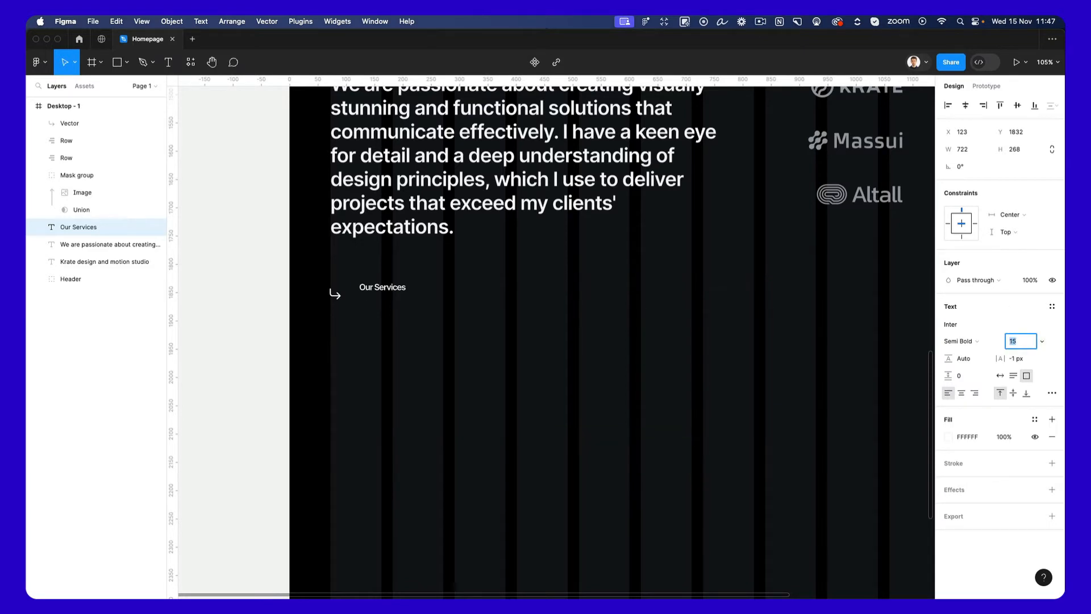
{"action": "key", "text": "Up"}
{"action": "key", "text": "Up"}
{"action": "key", "text": "Up"}
{"action": "left_click", "coordinate": [1000, 376]}
{"action": "key", "text": "Escape"}
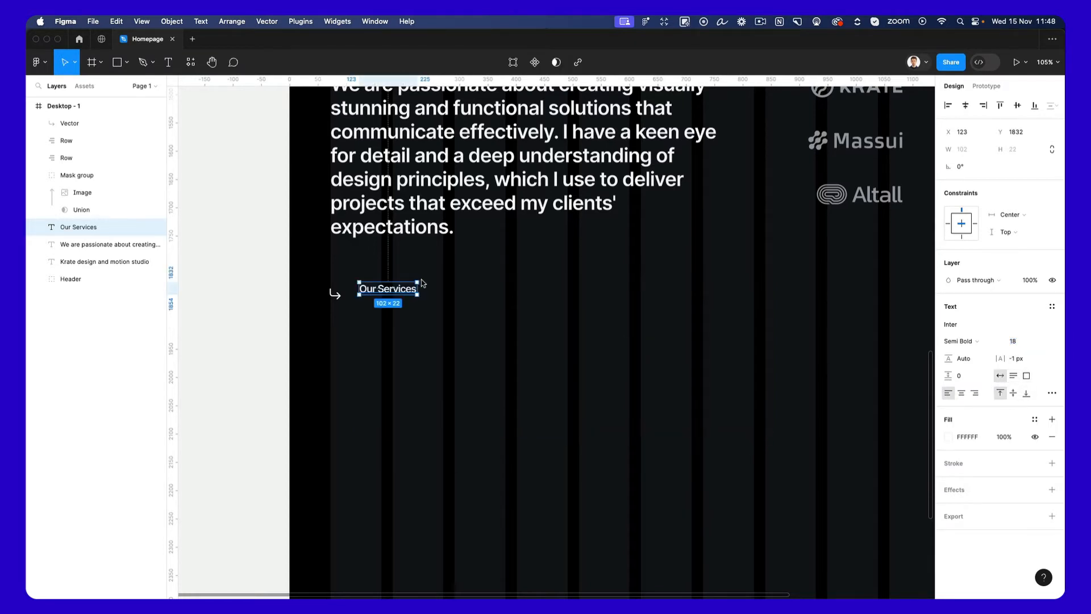
{"action": "left_click_drag", "start_coordinate": [387, 297], "coordinate": [380, 301]}
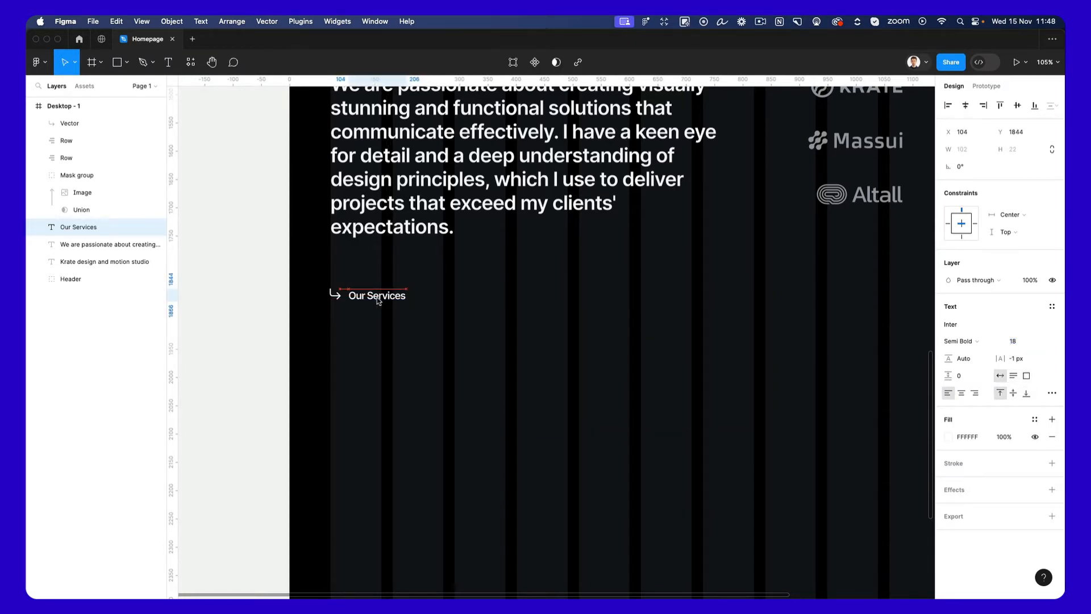
Duplicate the "Our Services" label to X 222, Y 1956 below it and change the copy's text to "Web Design".
{"action": "left_click", "coordinate": [562, 331]}
{"action": "scroll", "coordinate": [563, 330], "scroll_direction": "down", "scroll_amount": 3}
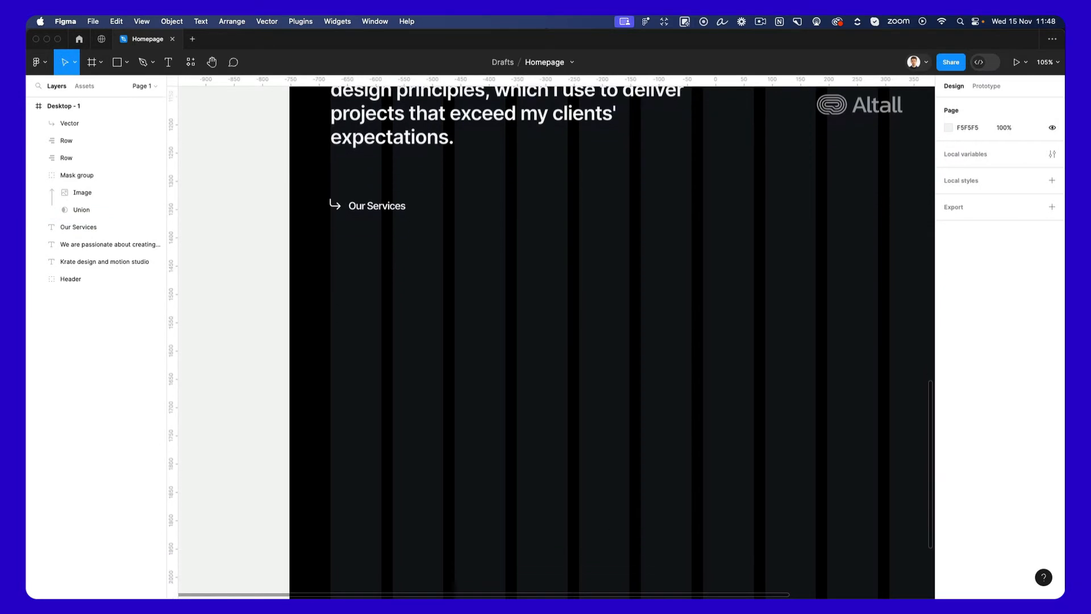
{"action": "scroll", "coordinate": [657, 242], "scroll_direction": "up", "scroll_amount": 3}
{"action": "scroll", "coordinate": [657, 242], "scroll_direction": "right", "scroll_amount": 2}
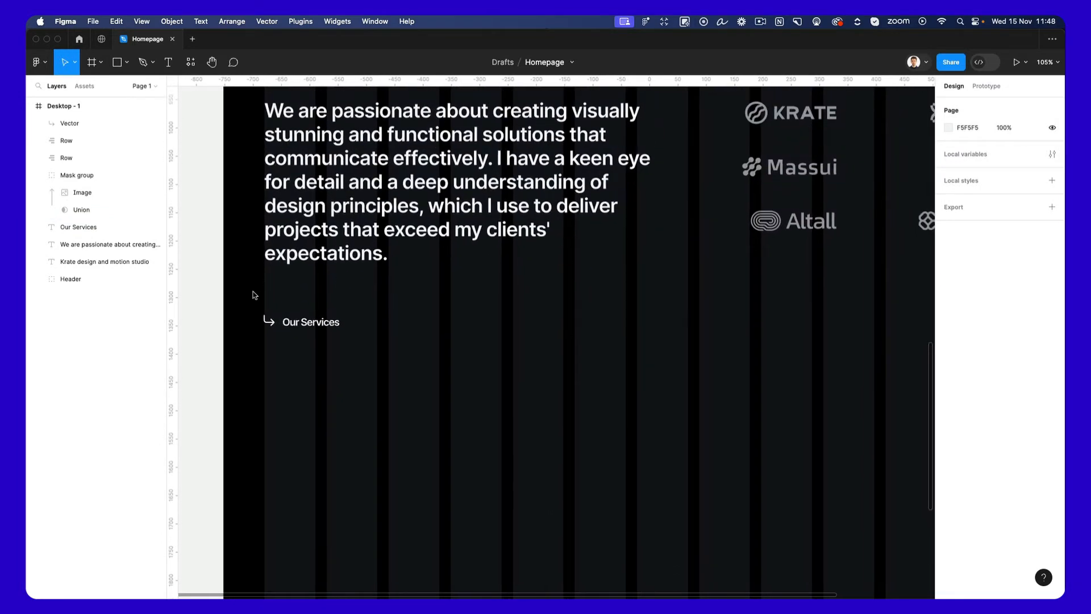
{"action": "left_click", "coordinate": [311, 324]}
{"action": "left_click_drag", "start_coordinate": [311, 325], "coordinate": [379, 390]}
{"action": "type", "text": "Web Design"}
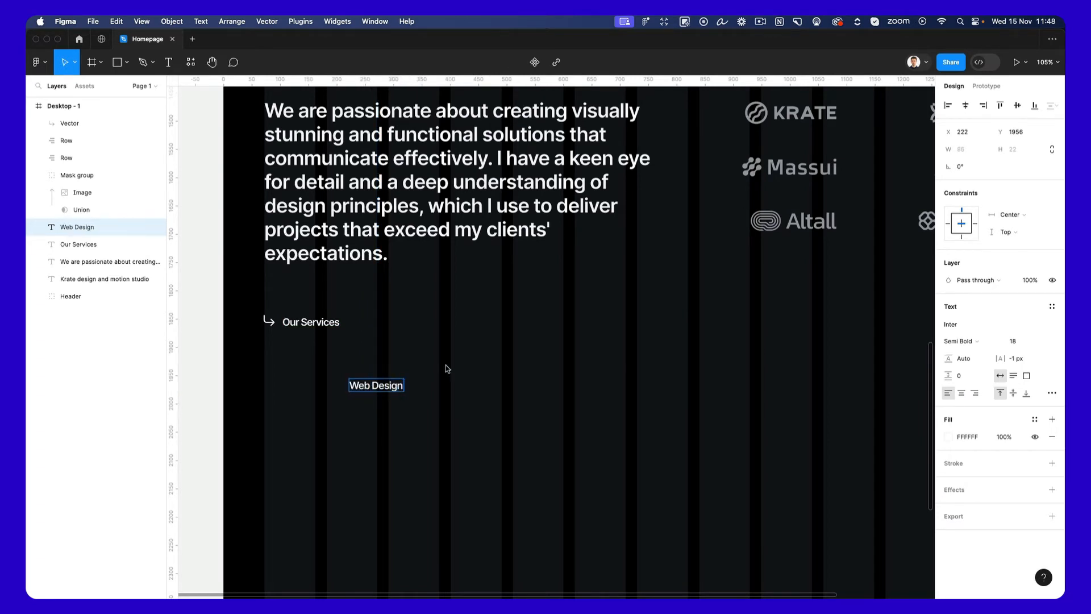
Set the "Web Design" text's font size to 32.
{"action": "key", "text": "Escape"}
{"action": "left_click", "coordinate": [1013, 341]}
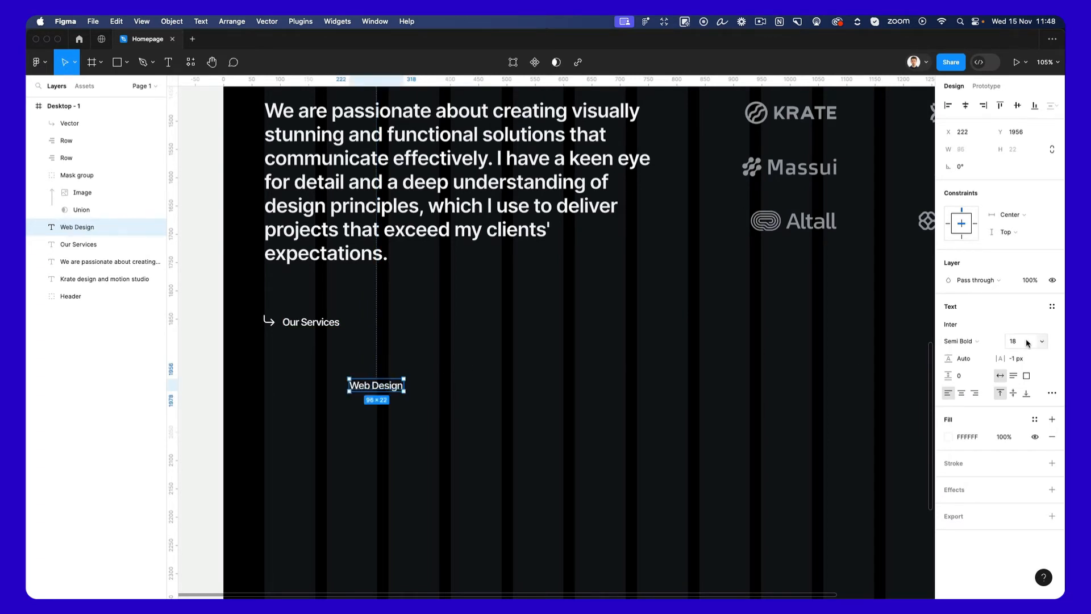
{"action": "type", "text": "28"}
{"action": "key", "text": "Return"}
{"action": "key", "text": "shift+Up"}
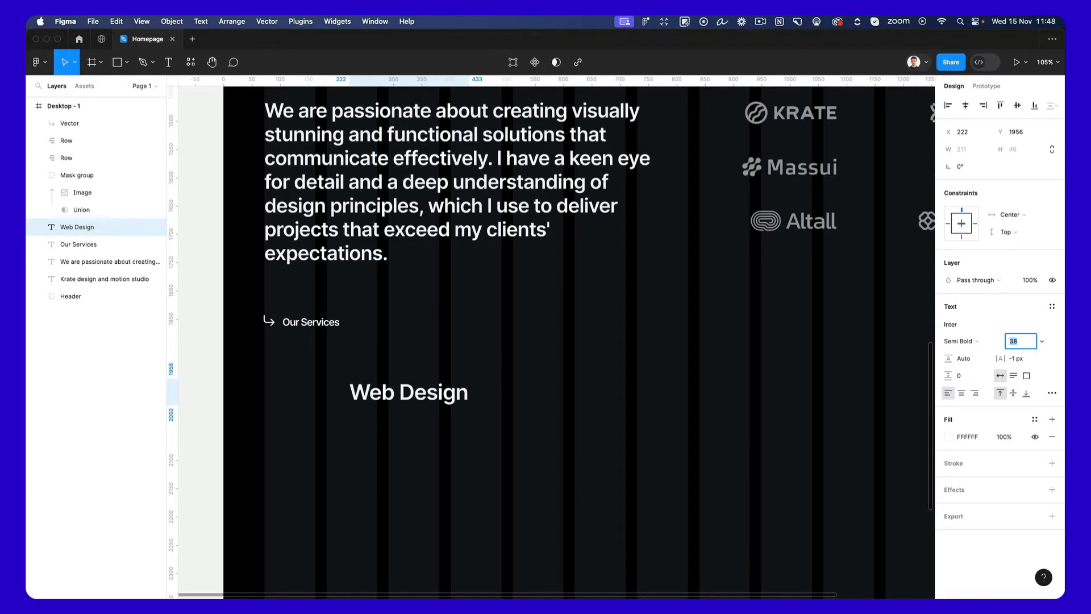
{"action": "key", "text": "Down"}
{"action": "key", "text": "Down"}
{"action": "key", "text": "Down"}
{"action": "key", "text": "Down"}
{"action": "key", "text": "Down"}
{"action": "key", "text": "Down"}
{"action": "left_click", "coordinate": [444, 399]}
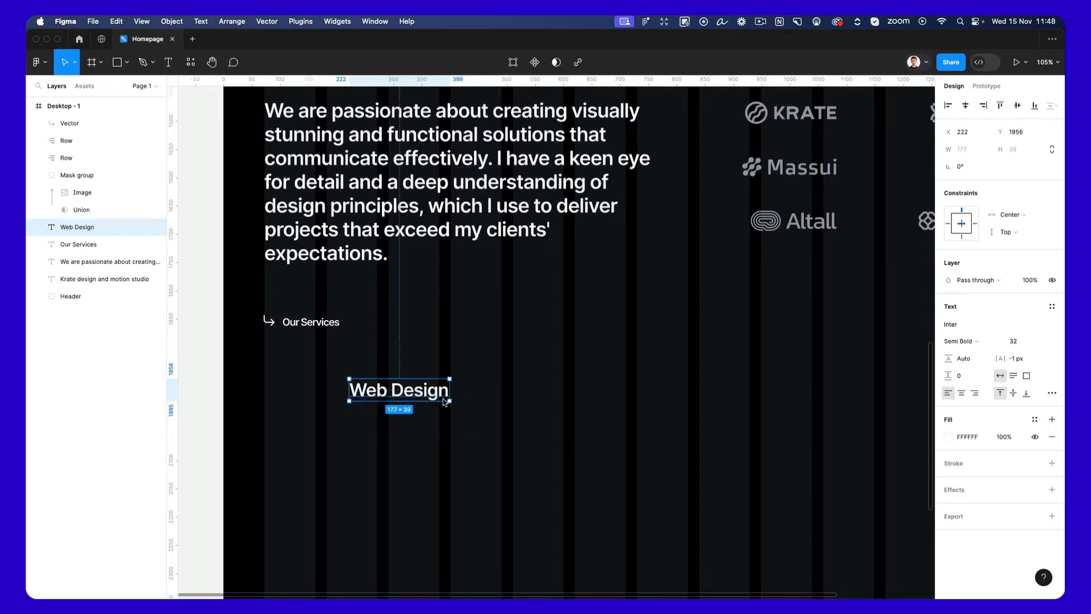
Extend the "Web Design" text to read "Web Design & Mobile".
{"action": "double_click", "coordinate": [445, 401]}
{"action": "key", "text": "Right"}
{"action": "type", "text": "& Mobile"}
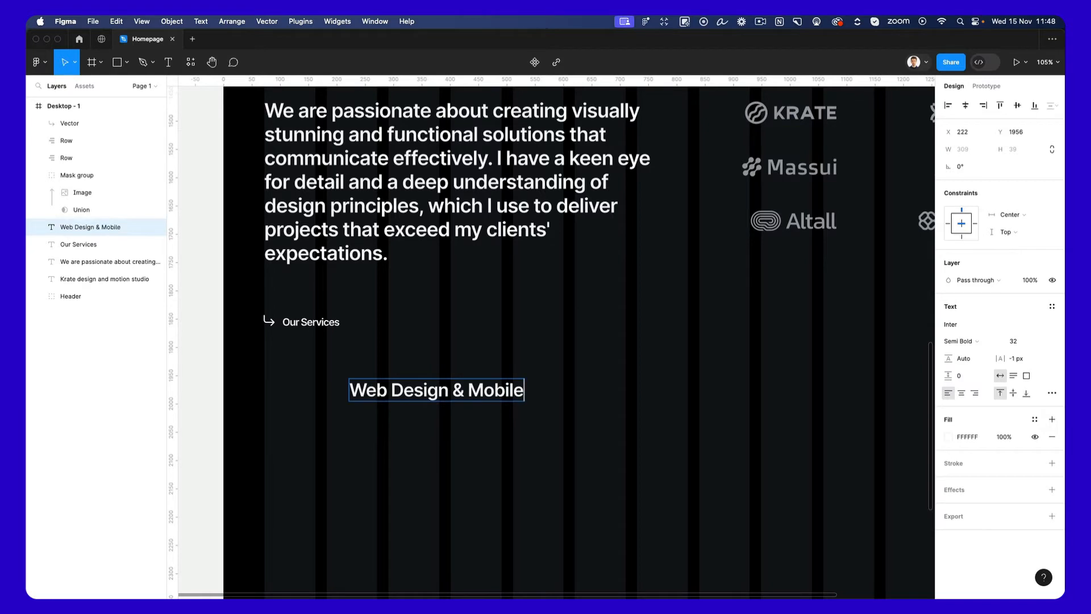
{"action": "left_click", "coordinate": [597, 378]}
Draw a horizontal line about 44 px long beside "Web Design & Mobile" and give it a white FFFFFF stroke of 2.
{"action": "scroll", "coordinate": [596, 378], "scroll_direction": "down", "scroll_amount": 3}
{"action": "scroll", "coordinate": [596, 377], "scroll_direction": "down", "scroll_amount": 2, "text": "ctrl"}
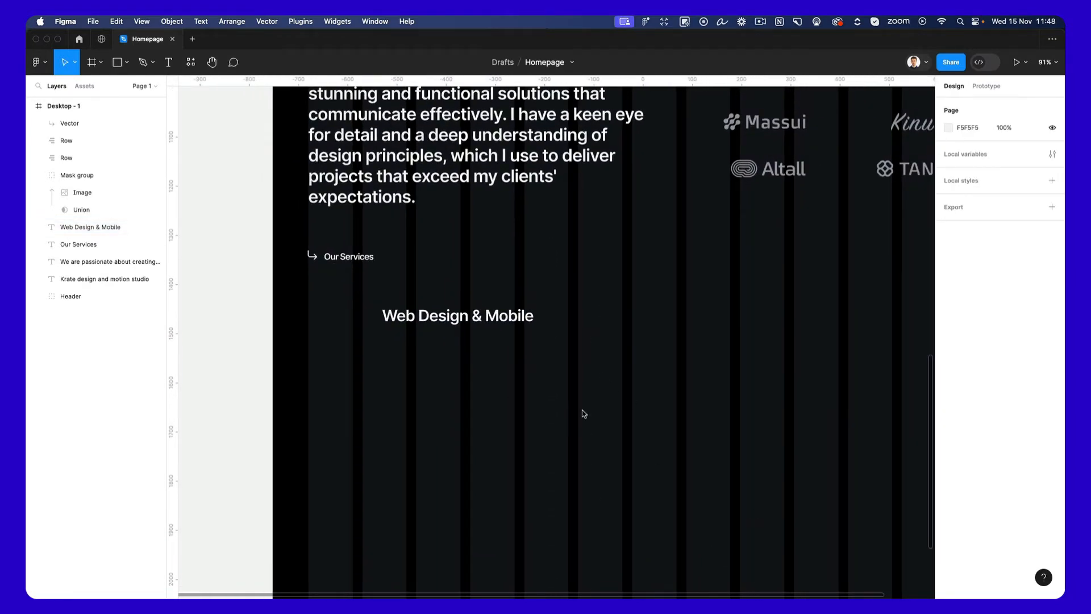
{"action": "key", "text": "shift+l"}
{"action": "left_click_drag", "start_coordinate": [544, 321], "coordinate": [565, 319]}
{"action": "scroll", "coordinate": [564, 319], "scroll_direction": "up", "scroll_amount": 3, "text": "ctrl"}
{"action": "scroll", "coordinate": [563, 317], "scroll_direction": "up", "scroll_amount": 2}
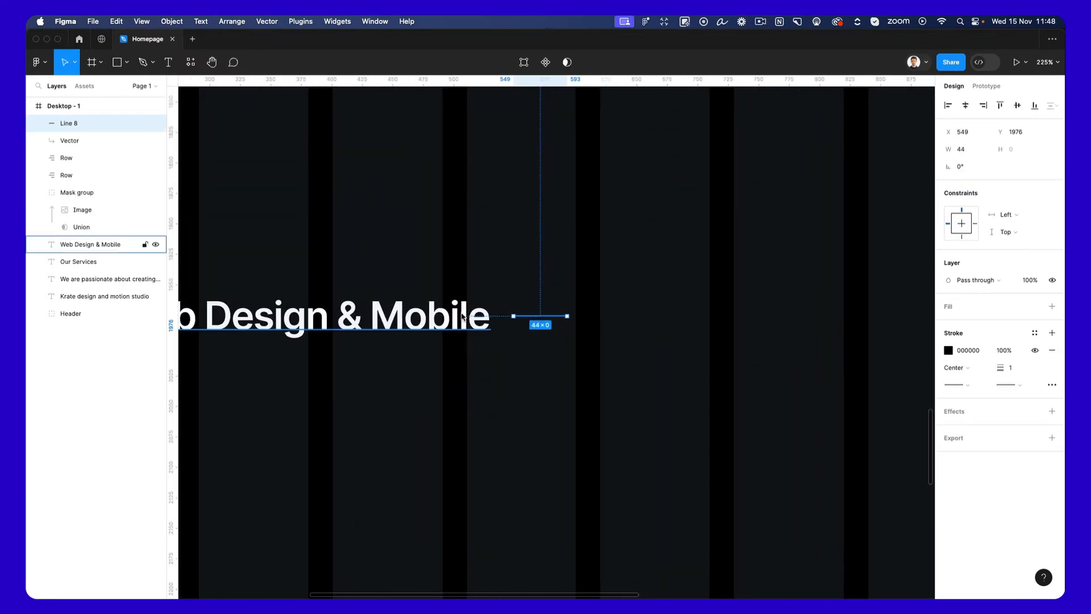
{"action": "key", "text": "i"}
{"action": "left_click", "coordinate": [466, 316]}
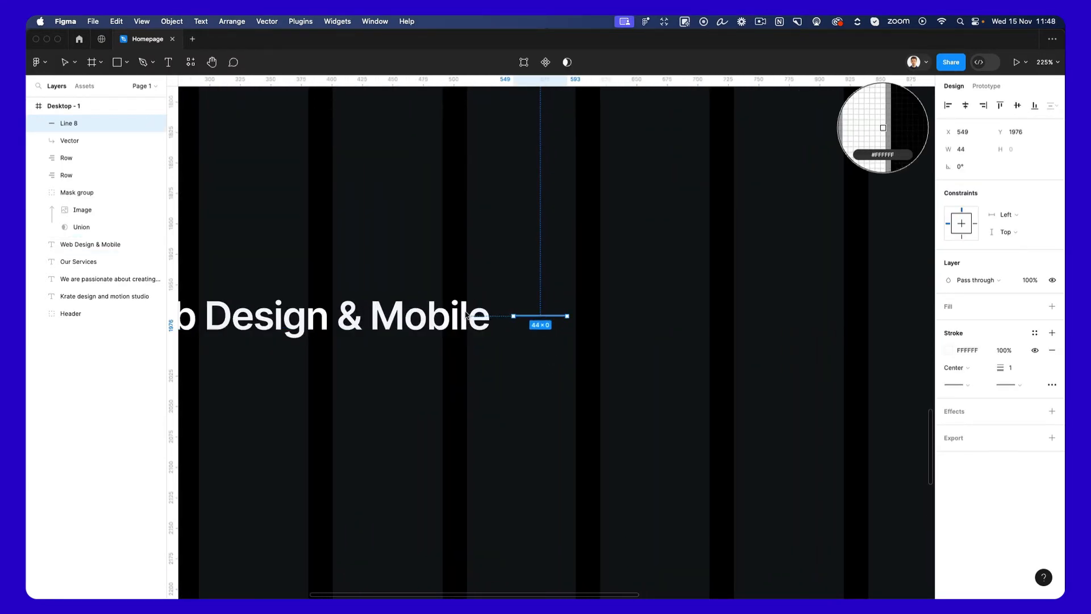
{"action": "left_click", "coordinate": [1018, 368]}
{"action": "type", "text": "2"}
{"action": "key", "text": "Return"}
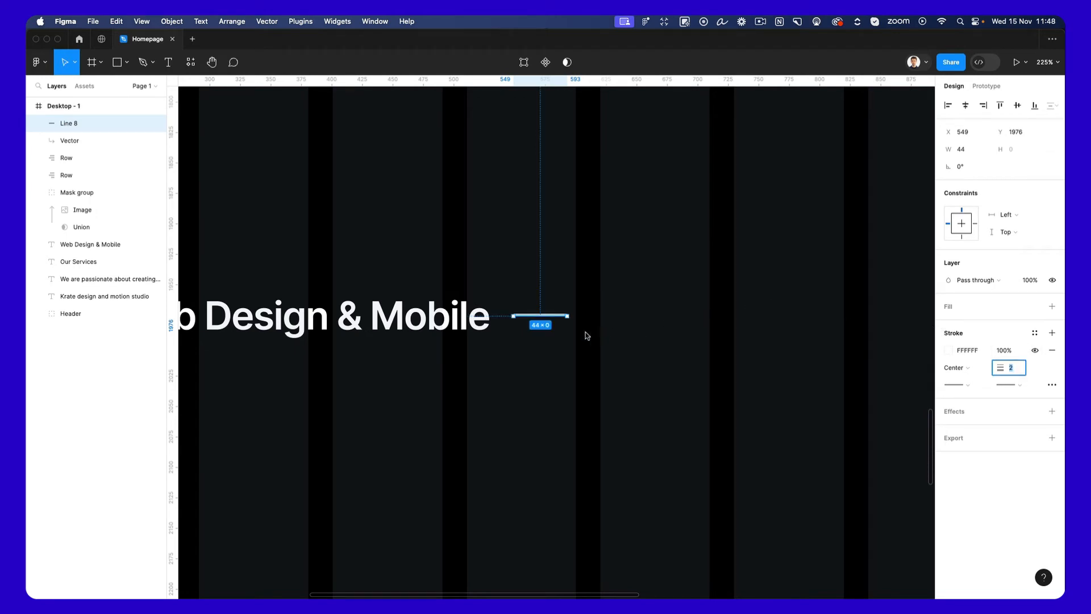
Move the line away from the text, cross it with a copy rotated to -90°, and shorten the horizontal line to 43 px.
{"action": "mouse_move", "coordinate": [544, 320]}
{"action": "left_mouse_down"}
{"action": "mouse_move", "coordinate": [657, 319]}
{"action": "mouse_move", "coordinate": [670, 334]}
{"action": "mouse_move", "coordinate": [652, 333]}
{"action": "left_mouse_up"}
{"action": "key", "text": "super+d"}
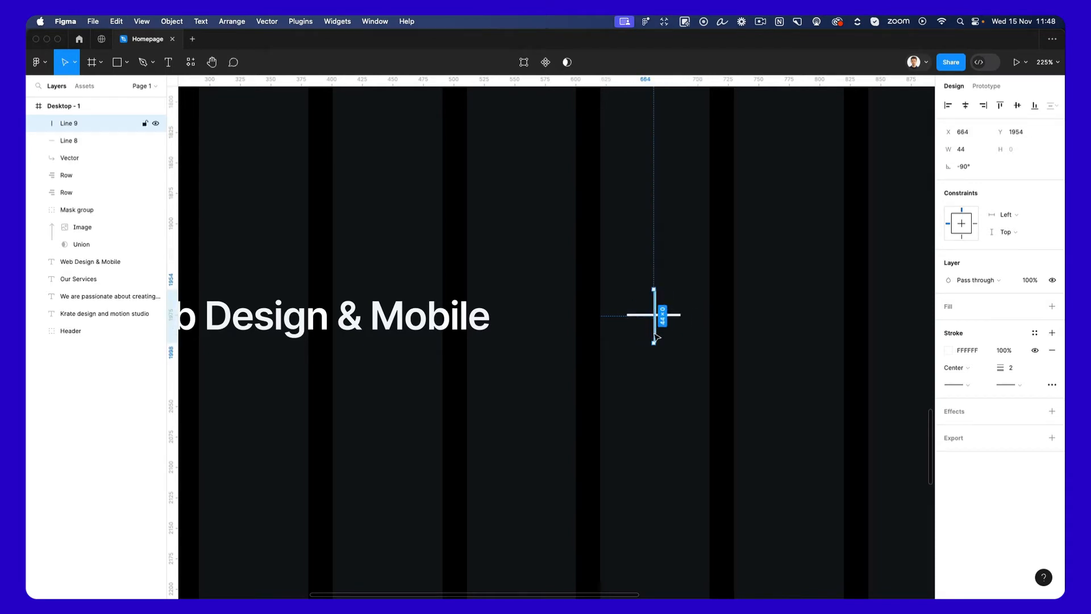
{"action": "left_click", "coordinate": [709, 315]}
{"action": "scroll", "coordinate": [693, 307], "scroll_direction": "up", "scroll_amount": 8}
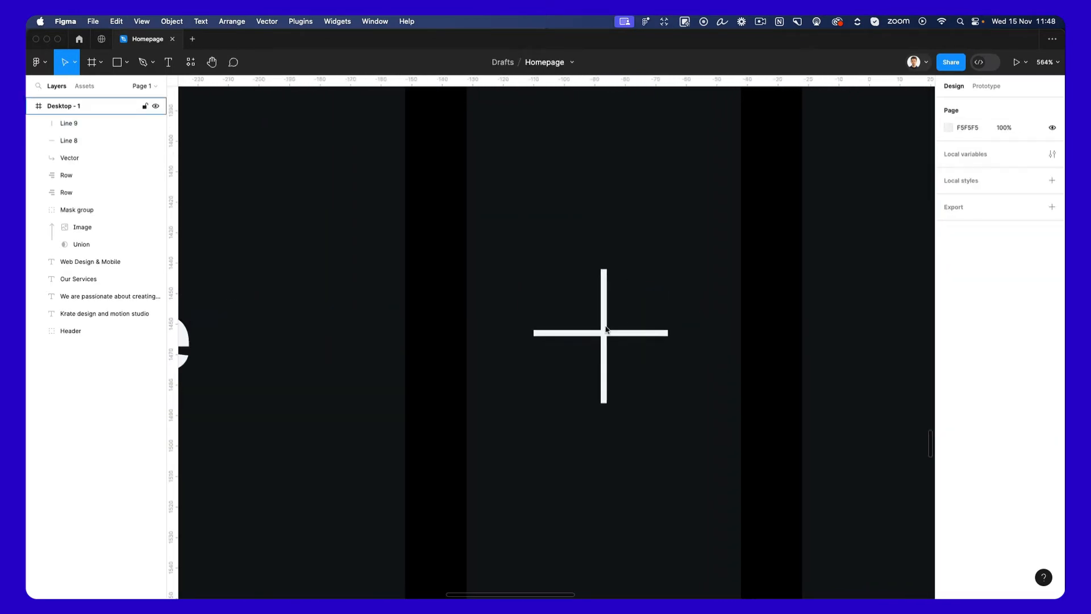
{"action": "left_click", "coordinate": [584, 337]}
{"action": "left_click_drag", "start_coordinate": [534, 337], "coordinate": [539, 337]}
Replace the vertical line of the plus sign with a duplicate of the 43 px horizontal line rotated to -90°.
{"action": "left_click", "coordinate": [605, 364]}
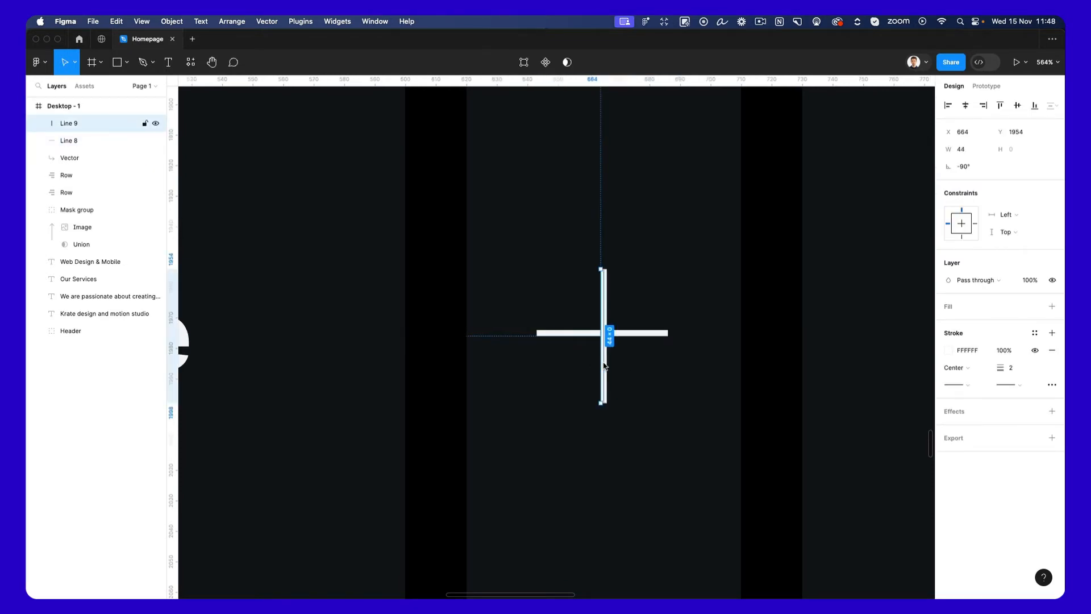
{"action": "key", "text": "Delete"}
{"action": "left_click", "coordinate": [614, 335]}
{"action": "key", "text": "super+d"}
{"action": "left_click_drag", "start_coordinate": [676, 335], "coordinate": [594, 407]}
{"action": "left_click", "coordinate": [666, 337]}
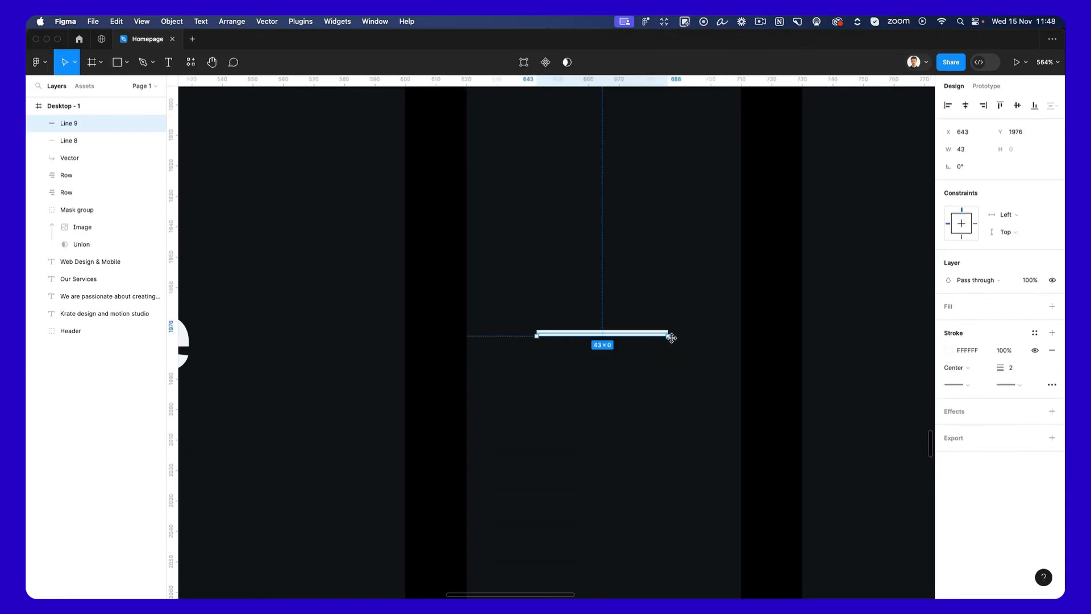
{"action": "left_click_drag", "start_coordinate": [672, 340], "coordinate": [604, 404]}
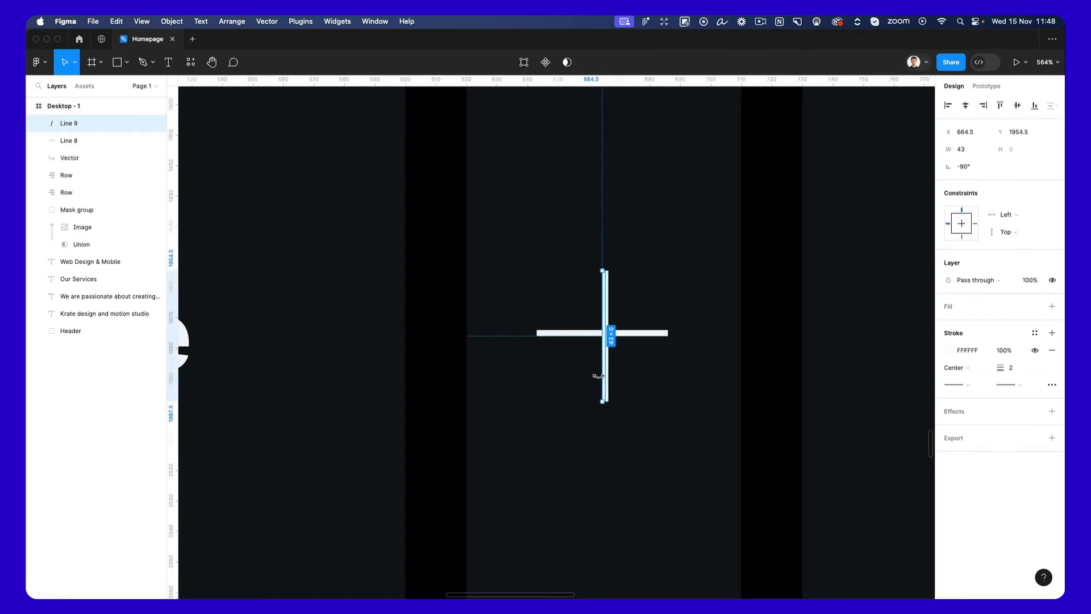
Delete both lines of the plus sign.
{"action": "left_click", "coordinate": [745, 305]}
{"action": "scroll", "coordinate": [745, 306], "scroll_direction": "up", "scroll_amount": 2}
{"action": "left_click_drag", "start_coordinate": [740, 306], "coordinate": [537, 420]}
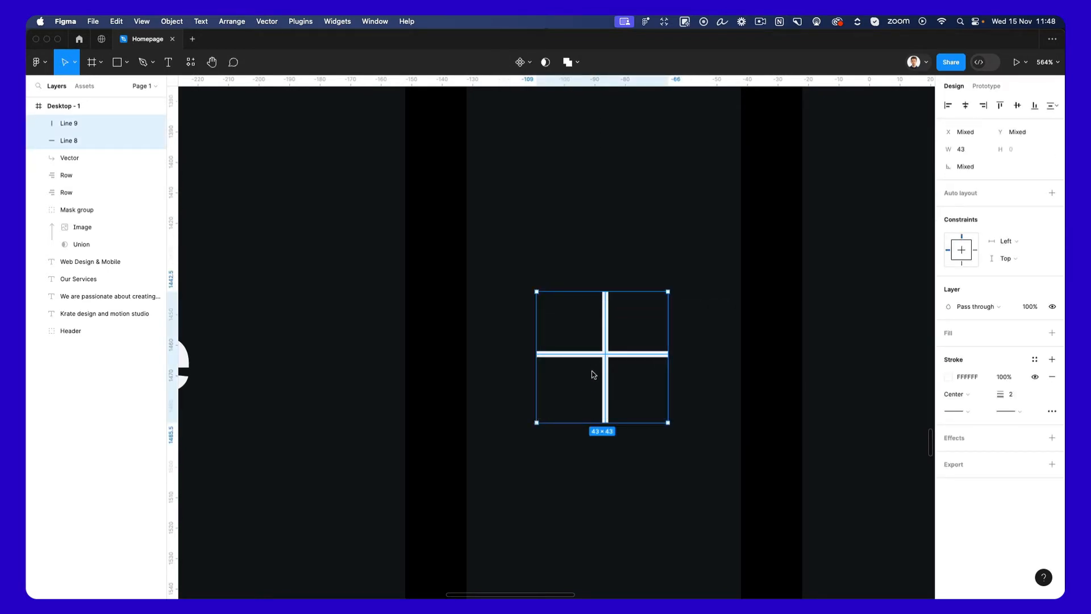
{"action": "key", "text": "Delete"}
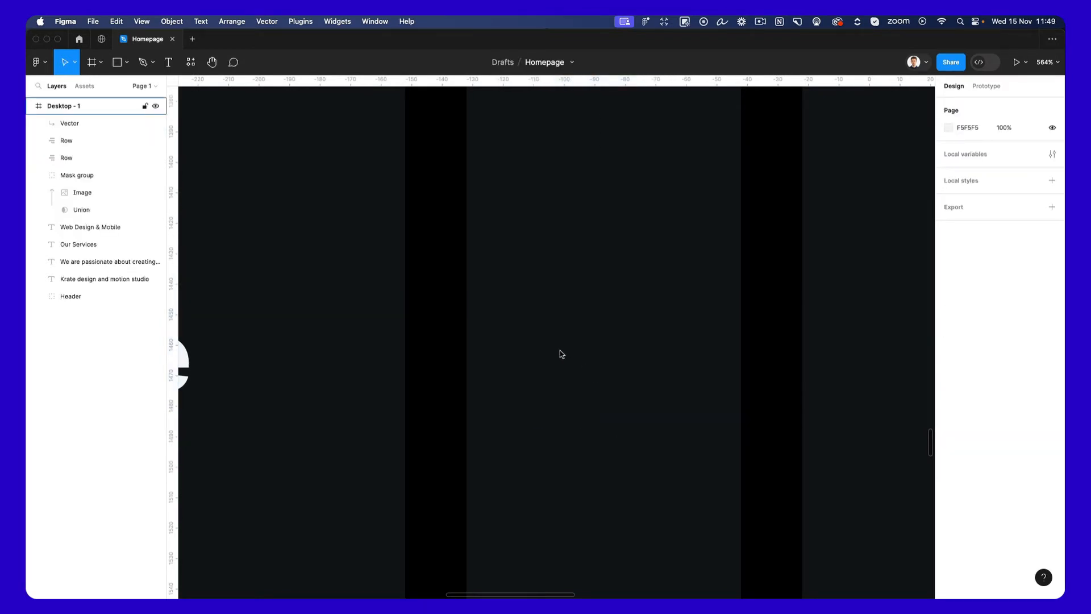
Switch to the Noun Project app and search its icon library for "plus".
{"action": "key", "text": "super+space"}
{"action": "type", "text": "noun"}
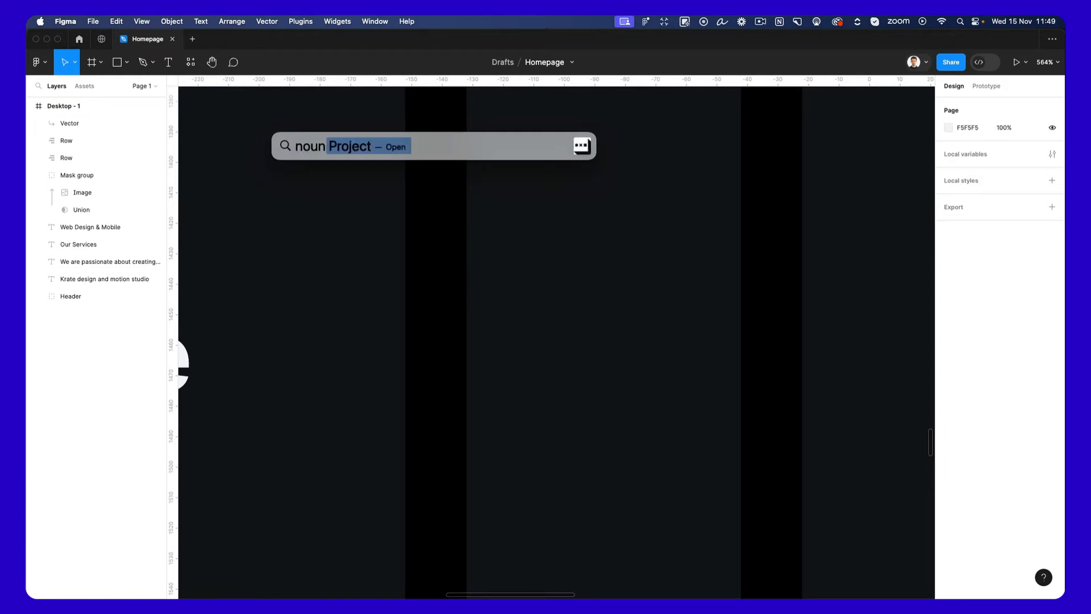
{"action": "key", "text": "Return"}
{"action": "key", "text": "super+a"}
{"action": "type", "text": "p"}
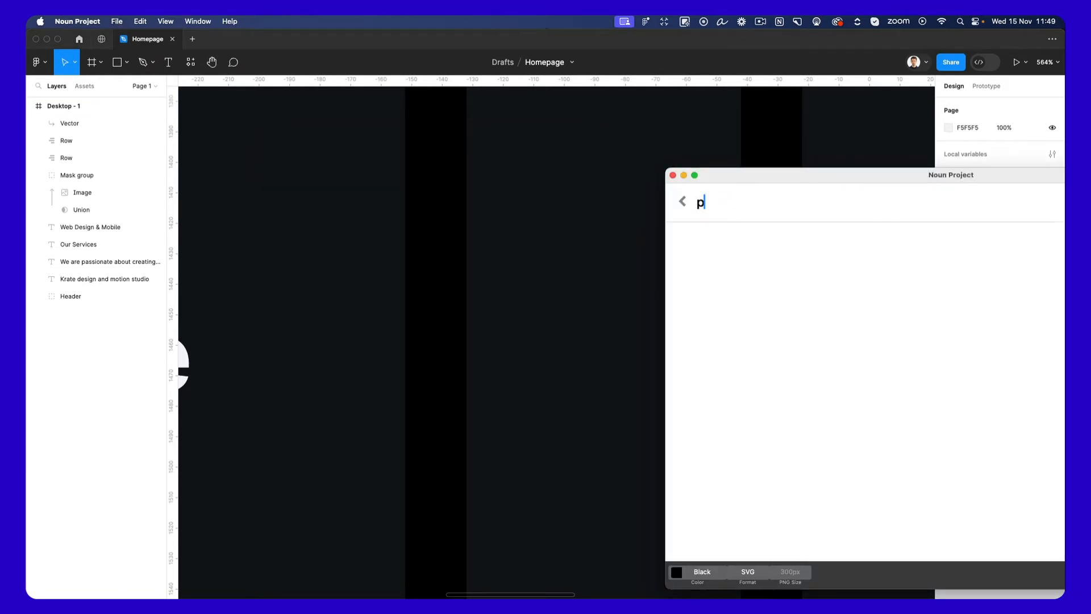
{"action": "type", "text": "lus"}
{"action": "left_click_drag", "start_coordinate": [754, 175], "coordinate": [628, 196]}
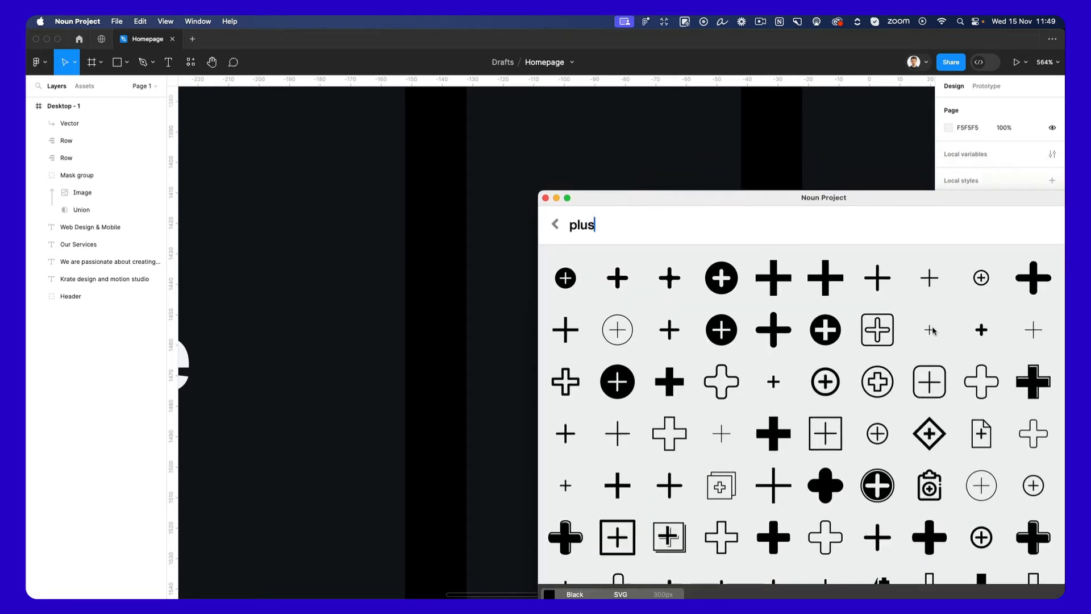
Try to bring thin plus icons from Noun Project onto the Figma canvas.
{"action": "left_click_drag", "start_coordinate": [933, 331], "coordinate": [477, 340]}
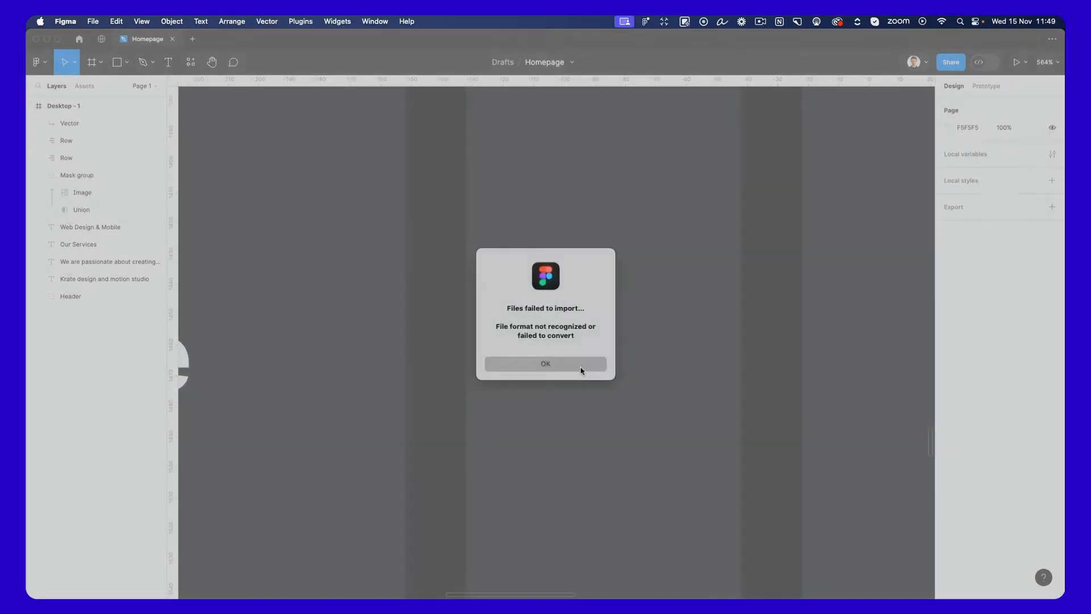
{"action": "left_click", "coordinate": [580, 366]}
{"action": "key", "text": "super+space"}
{"action": "type", "text": "noun"}
{"action": "key", "text": "Return"}
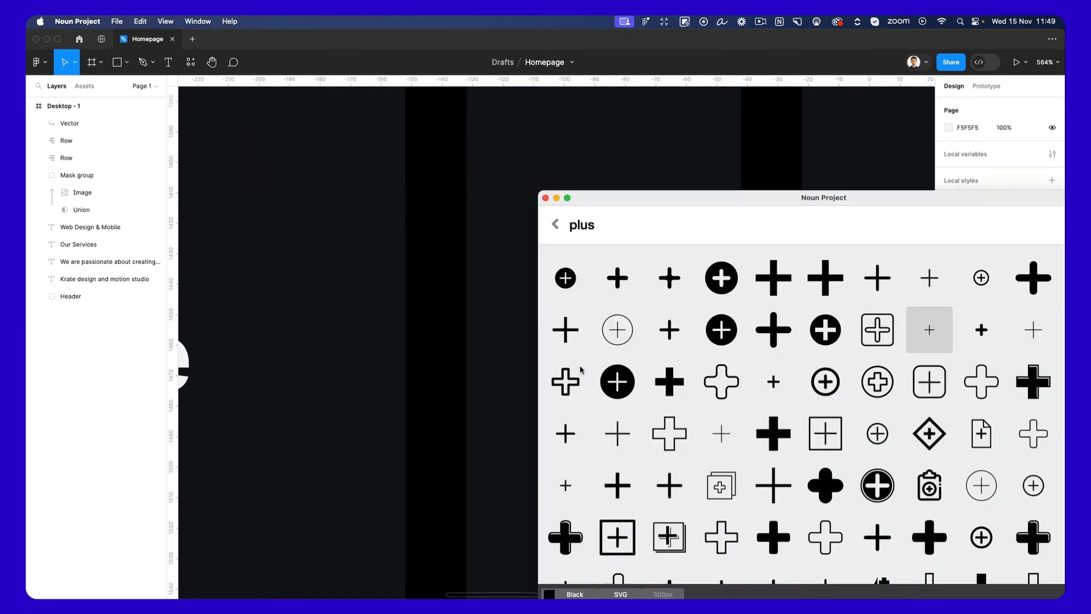
{"action": "left_click_drag", "start_coordinate": [1047, 344], "coordinate": [451, 325]}
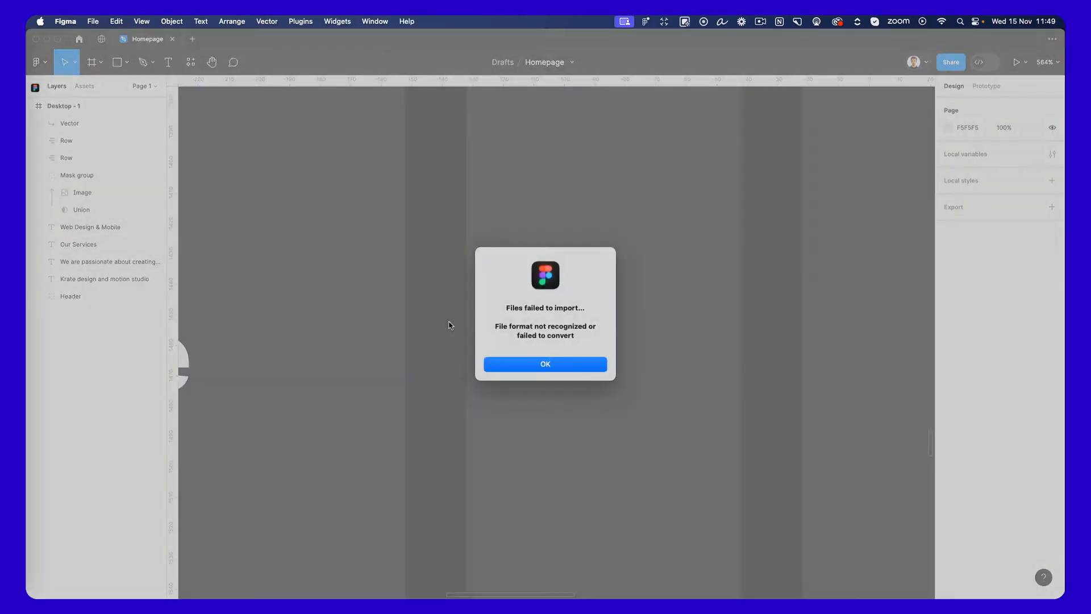
{"action": "left_click", "coordinate": [580, 363]}
Return to Noun Project, keep the SVG format, and place a thin plus icon on the canvas beside "Web Design & Mobile".
{"action": "key", "text": "super+space"}
{"action": "type", "text": "noun"}
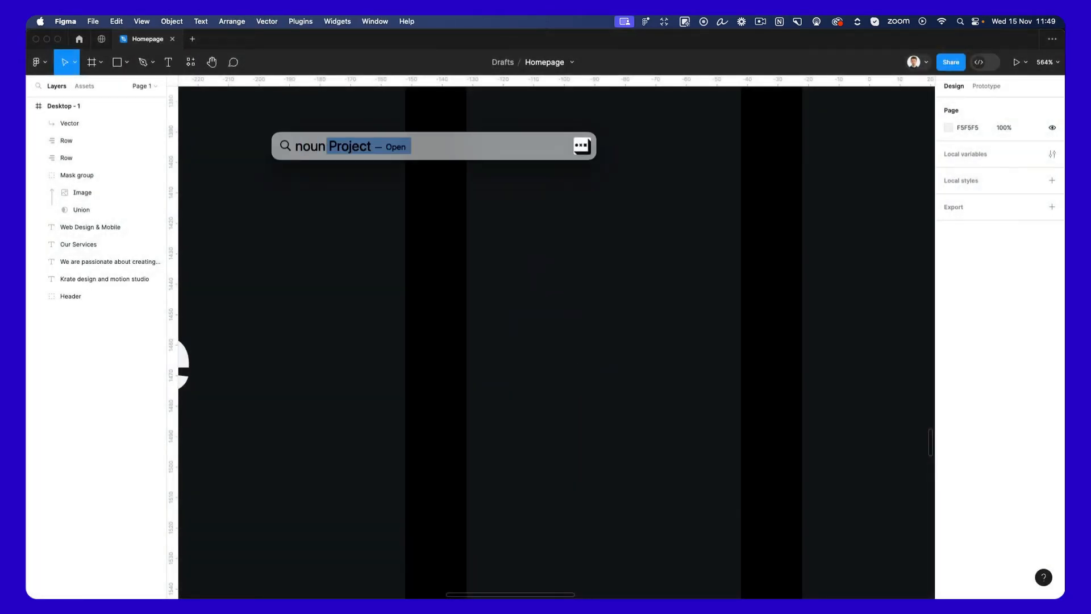
{"action": "key", "text": "Return"}
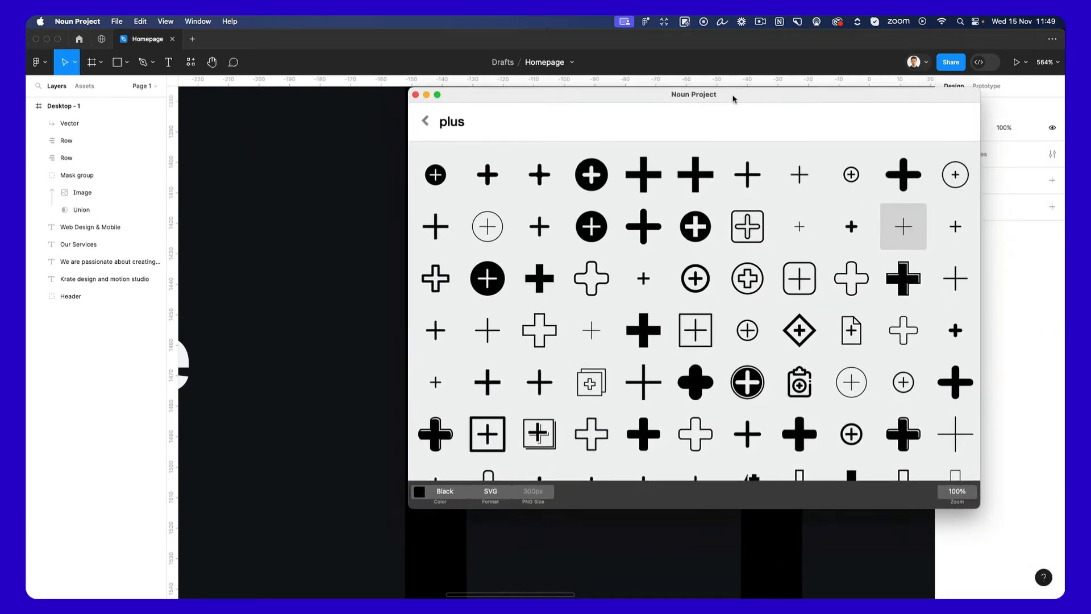
{"action": "left_click", "coordinate": [493, 492]}
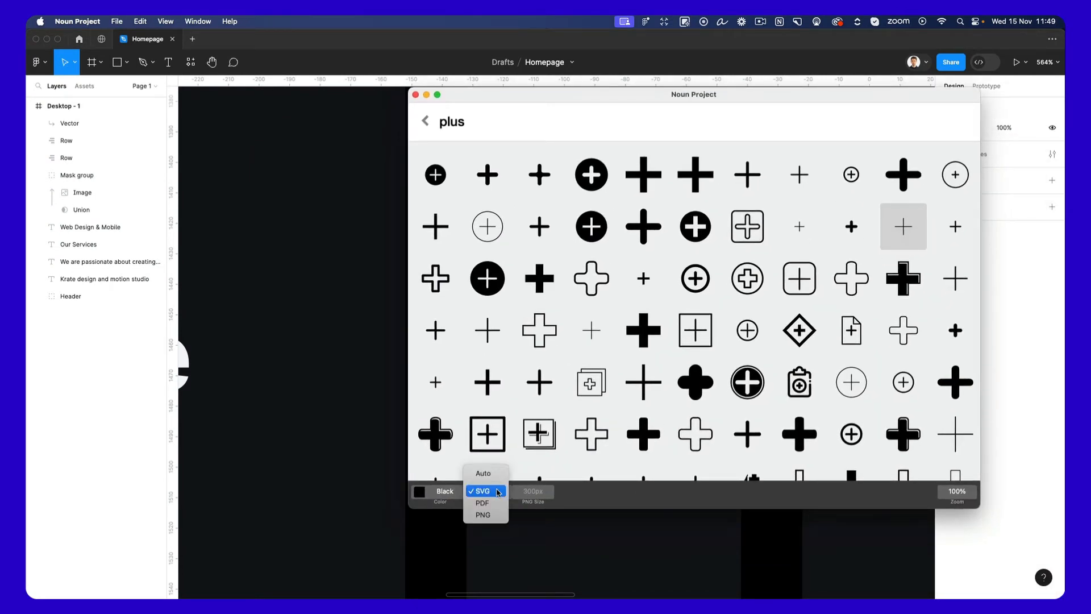
{"action": "left_click", "coordinate": [497, 492]}
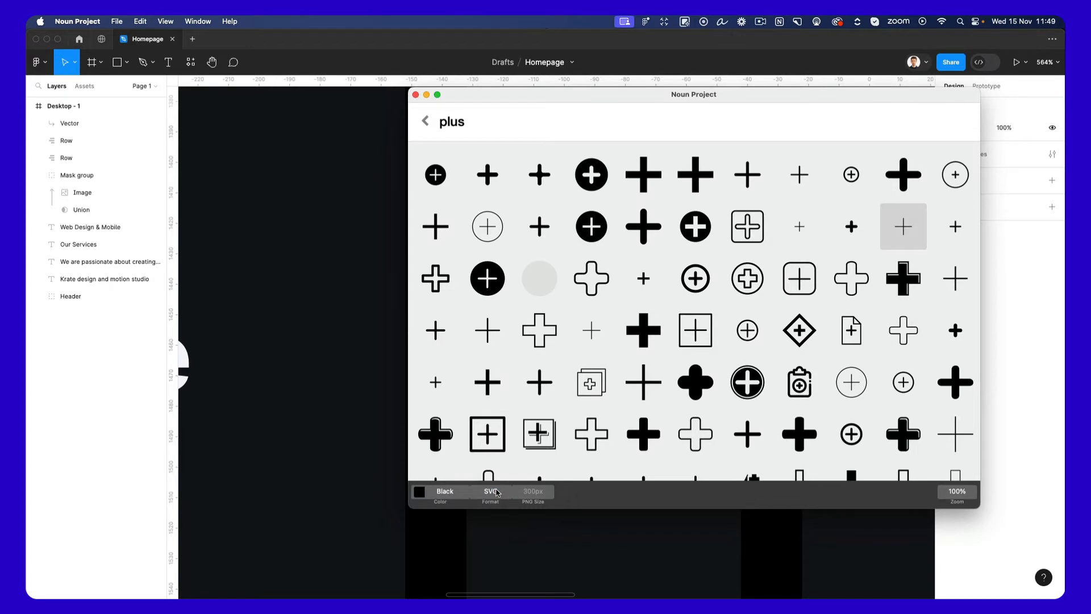
{"action": "left_click_drag", "start_coordinate": [613, 333], "coordinate": [708, 316]}
{"action": "left_click", "coordinate": [348, 340]}
{"action": "scroll", "coordinate": [707, 317], "scroll_direction": "down", "scroll_amount": 4}
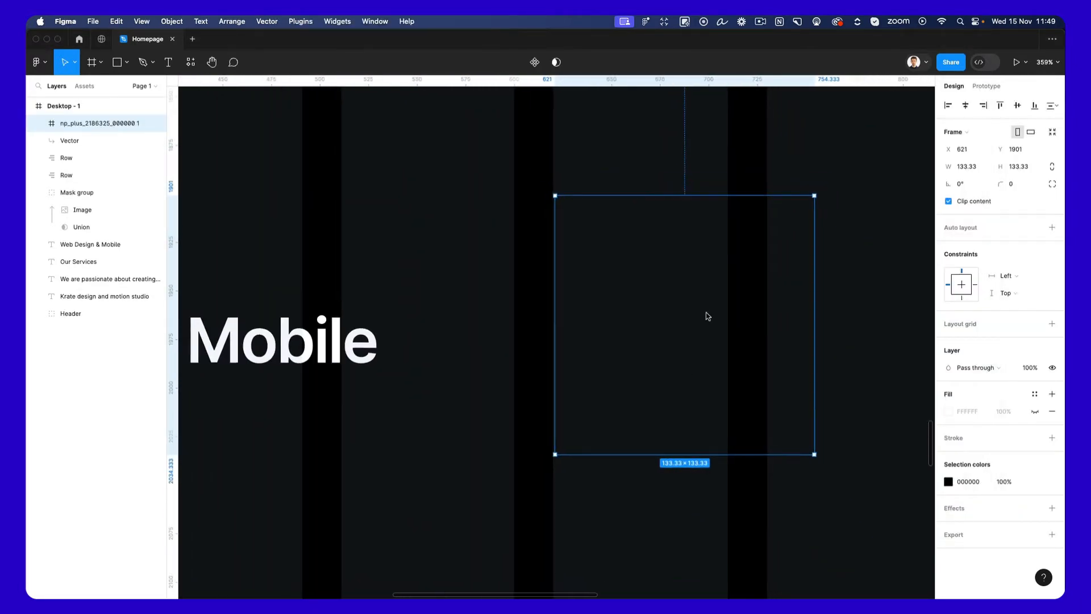
Ungroup the imported plus icon's frame and fill its vector with white FFFFFF.
{"action": "key", "text": "super+shift+g"}
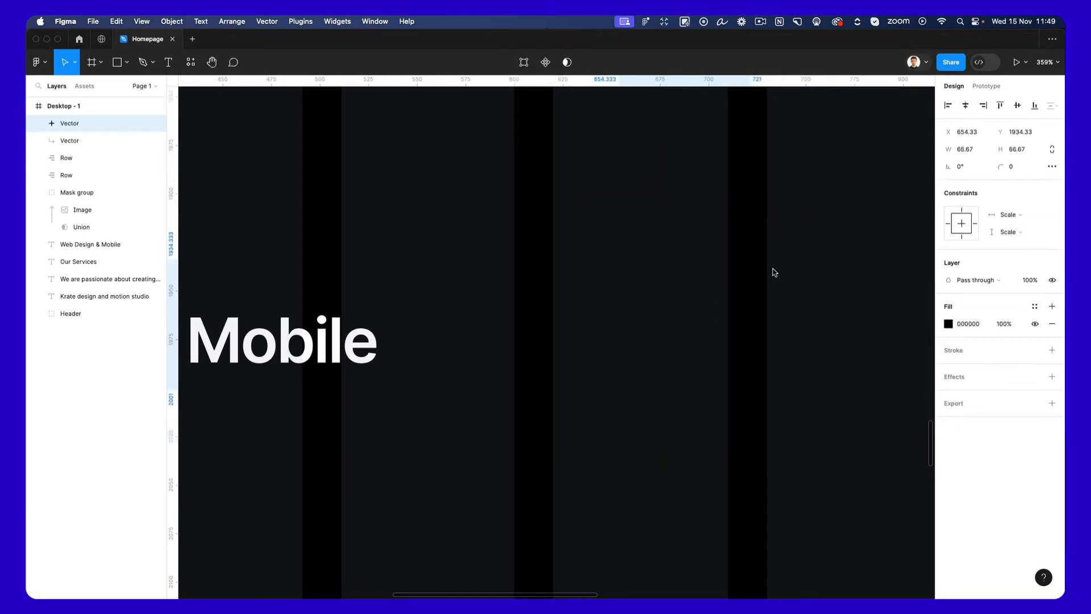
{"action": "left_click", "coordinate": [949, 324]}
{"action": "left_click_drag", "start_coordinate": [873, 346], "coordinate": [790, 311]}
{"action": "scroll", "coordinate": [696, 296], "scroll_direction": "down", "scroll_amount": 5}
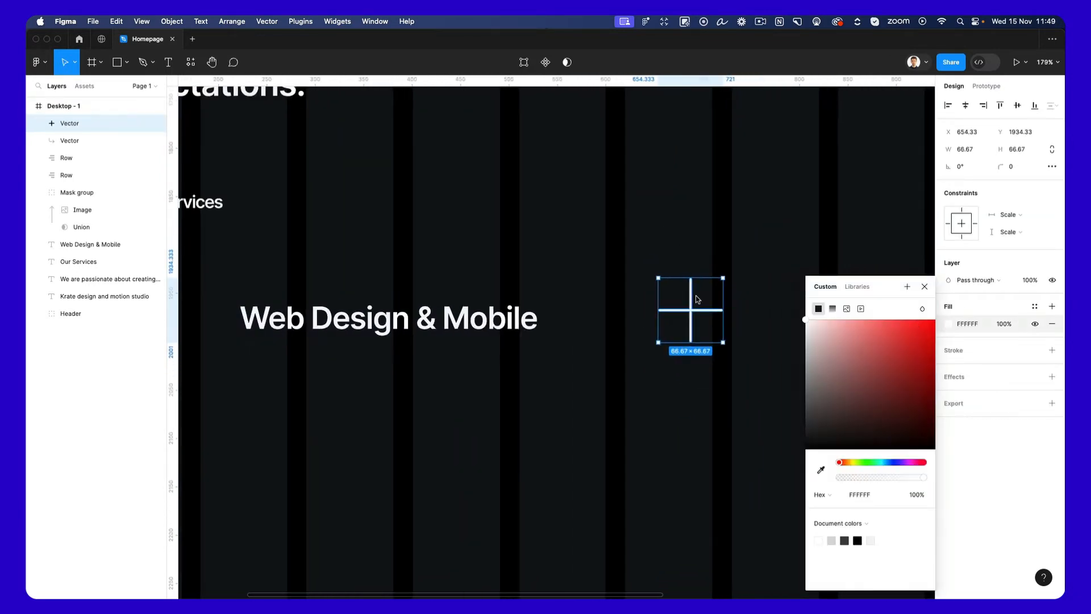
Scale the plus icon down proportionally and keep it level with the "Web Design & Mobile" text.
{"action": "left_click", "coordinate": [695, 298]}
{"action": "left_click", "coordinate": [697, 313]}
{"action": "mouse_move", "coordinate": [698, 316]}
{"action": "left_mouse_down"}
{"action": "mouse_move", "coordinate": [664, 316]}
{"action": "mouse_move", "coordinate": [698, 322]}
{"action": "left_mouse_up"}
{"action": "key", "text": "k"}
{"action": "scroll", "coordinate": [672, 319], "scroll_direction": "down", "scroll_amount": 5}
{"action": "scroll", "coordinate": [694, 318], "scroll_direction": "right", "scroll_amount": 3}
{"action": "left_click_drag", "start_coordinate": [609, 319], "coordinate": [550, 317]}
{"action": "left_click", "coordinate": [608, 294]}
Copy the 1100 px horizontal line from the header and paste it into the "Our Services" section.
{"action": "scroll", "coordinate": [616, 299], "scroll_direction": "up", "scroll_amount": 7}
{"action": "scroll", "coordinate": [618, 303], "scroll_direction": "down", "scroll_amount": 1}
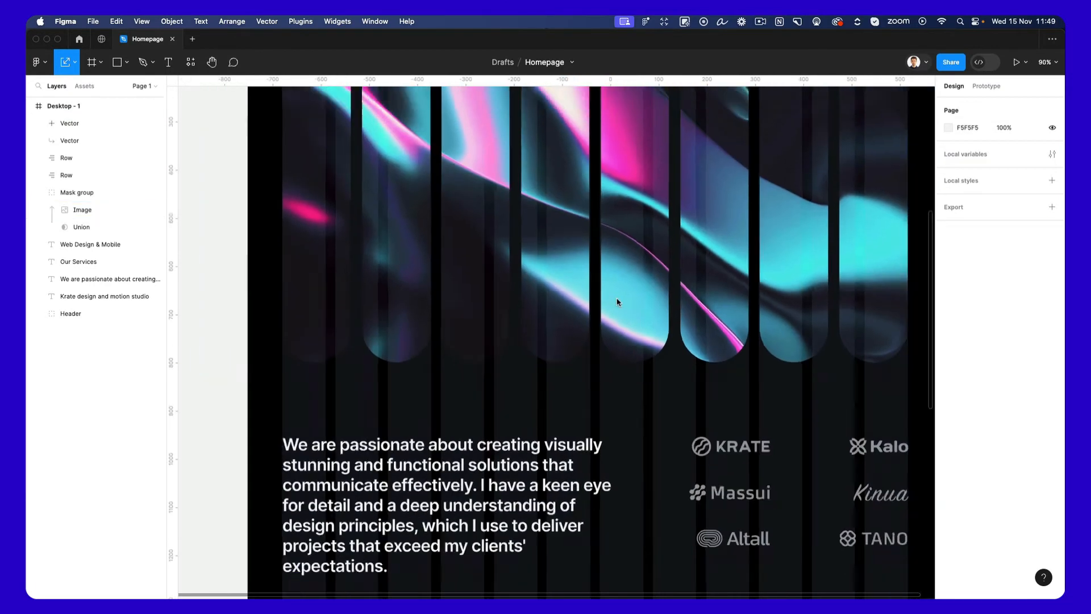
{"action": "scroll", "coordinate": [617, 301], "scroll_direction": "down", "scroll_amount": 3}
{"action": "scroll", "coordinate": [618, 300], "scroll_direction": "up", "scroll_amount": 4}
{"action": "left_click", "coordinate": [564, 134], "text": "super"}
{"action": "key", "text": "super+c"}
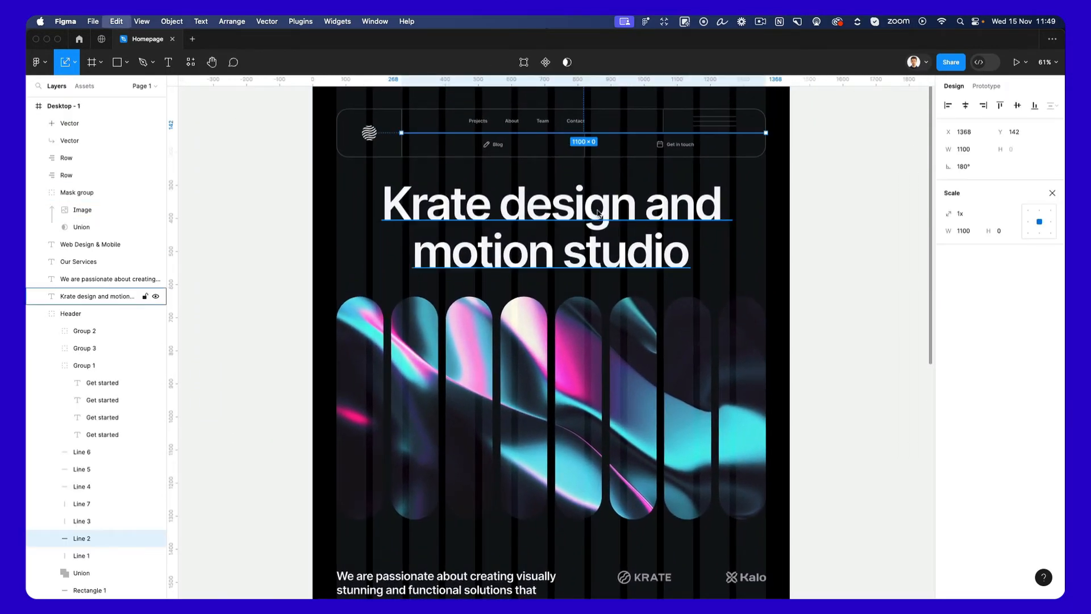
{"action": "scroll", "coordinate": [599, 227], "scroll_direction": "down", "scroll_amount": 6}
{"action": "left_click", "coordinate": [435, 382]}
{"action": "scroll", "coordinate": [426, 382], "scroll_direction": "up", "scroll_amount": 5, "text": "ctrl"}
{"action": "key", "text": "super+v"}
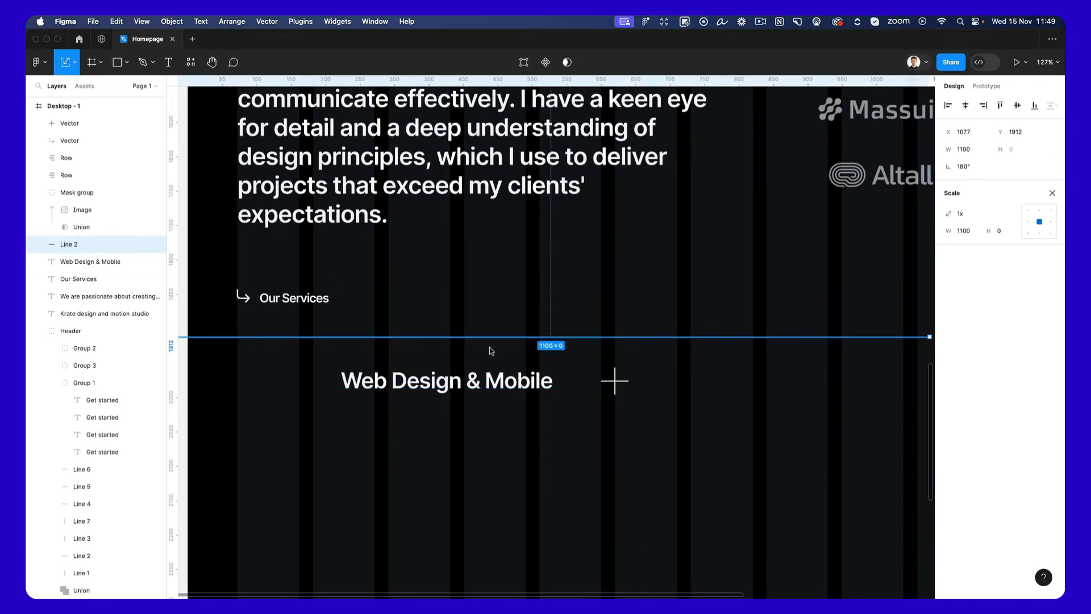
Position the pasted line beneath "Web Design & Mobile", starting at the left margin of the grid, at Y 2036.
{"action": "left_click_drag", "start_coordinate": [507, 345], "coordinate": [568, 431]}
{"action": "scroll", "coordinate": [569, 431], "scroll_direction": "down", "scroll_amount": 5, "text": "ctrl"}
{"action": "key", "text": "Escape"}
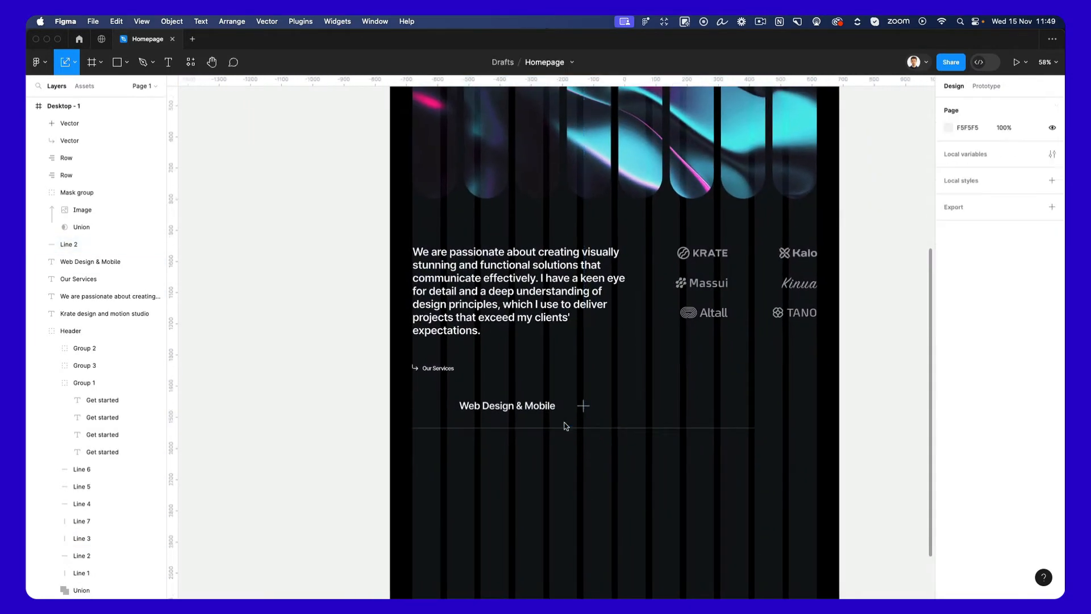
{"action": "left_click", "coordinate": [563, 426]}
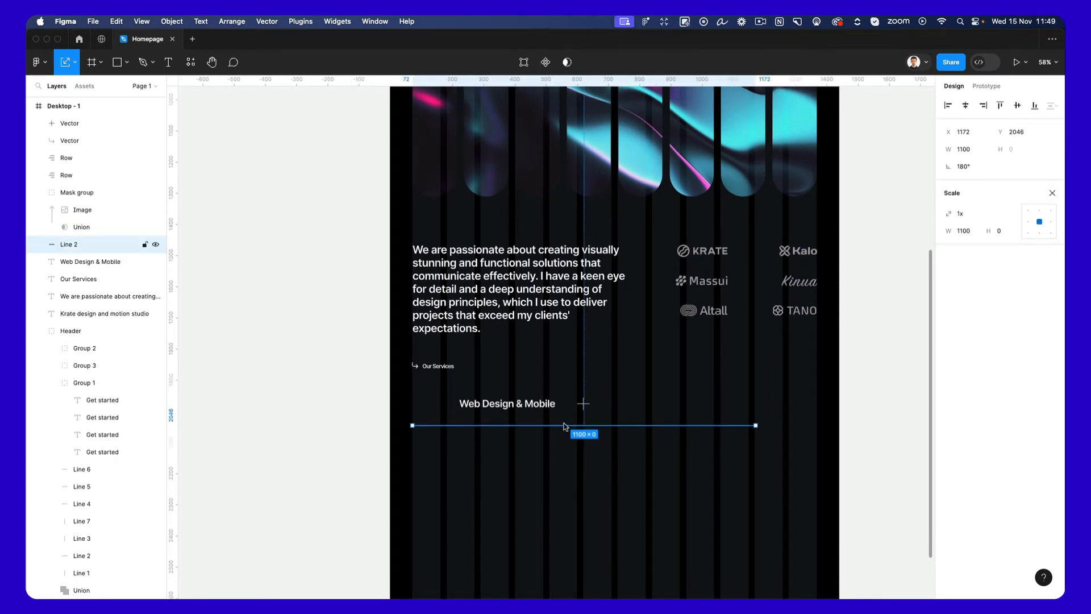
{"action": "key", "text": "shift+Up"}
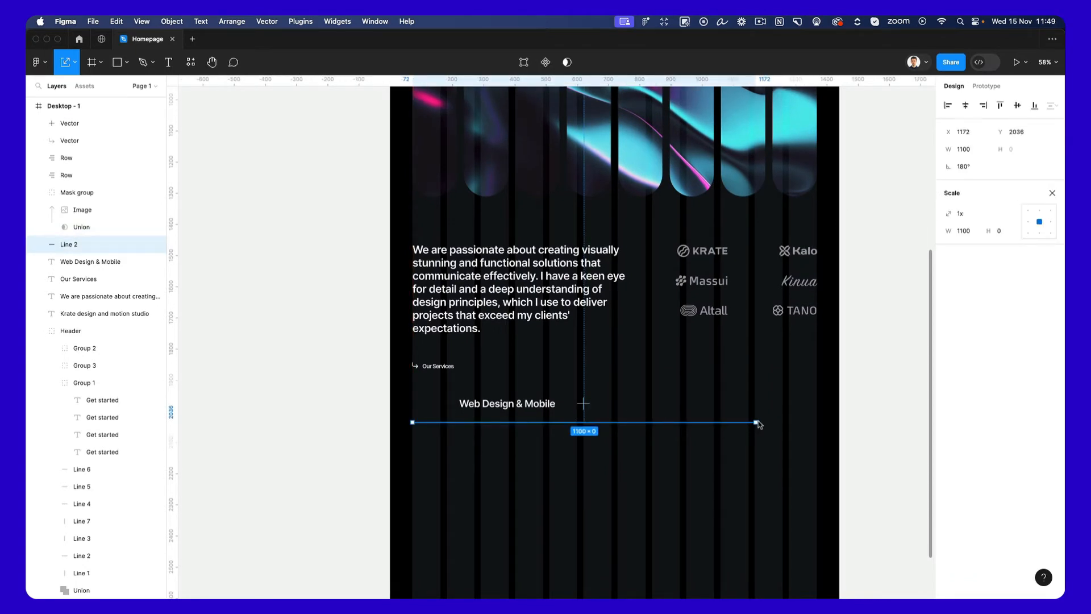
Extend the divider line to 1296 px wide and move the plus icon near its right end.
{"action": "left_click_drag", "start_coordinate": [759, 425], "coordinate": [817, 424]}
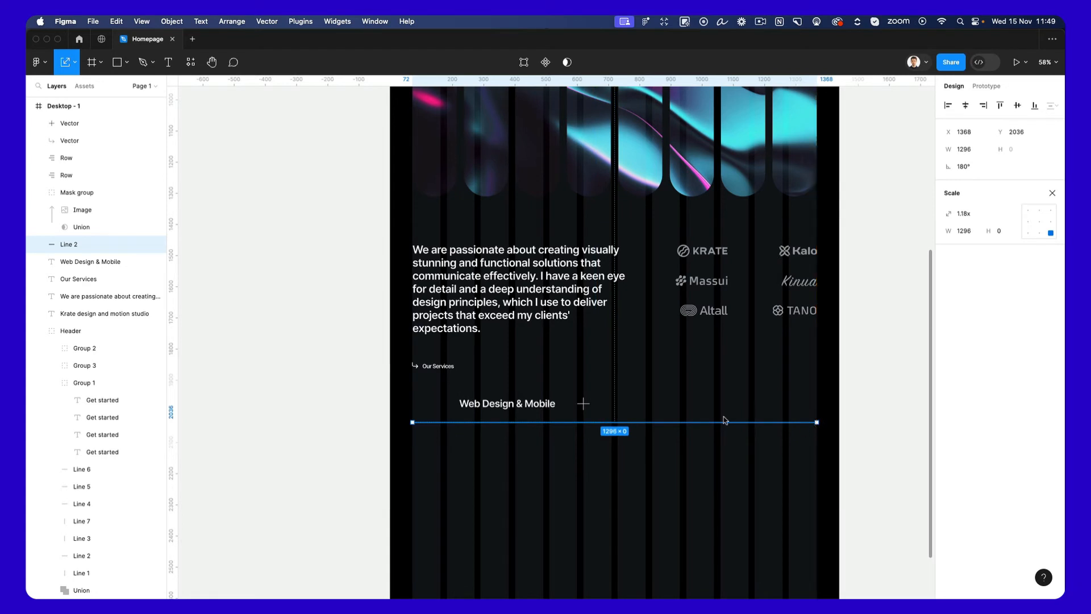
{"action": "left_click_drag", "start_coordinate": [589, 408], "coordinate": [808, 410]}
{"action": "key", "text": "Escape"}
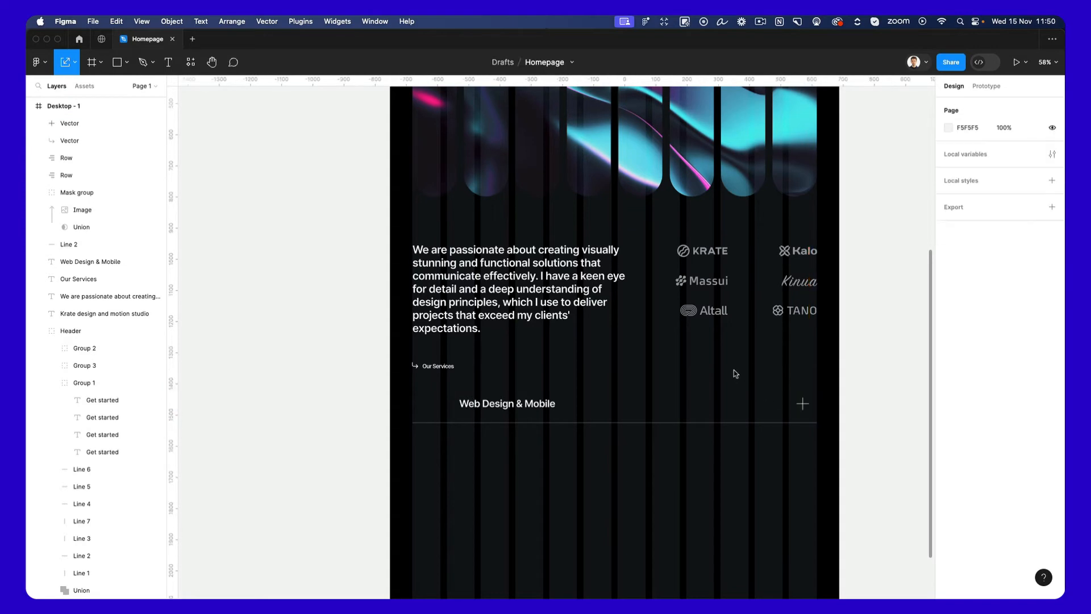
Draw a 162 by 50 px rectangle at X 72, Y 1950, before "Web Design & Mobile", and shift that text right to clear it.
{"action": "scroll", "coordinate": [492, 417], "scroll_direction": "up", "scroll_amount": 5}
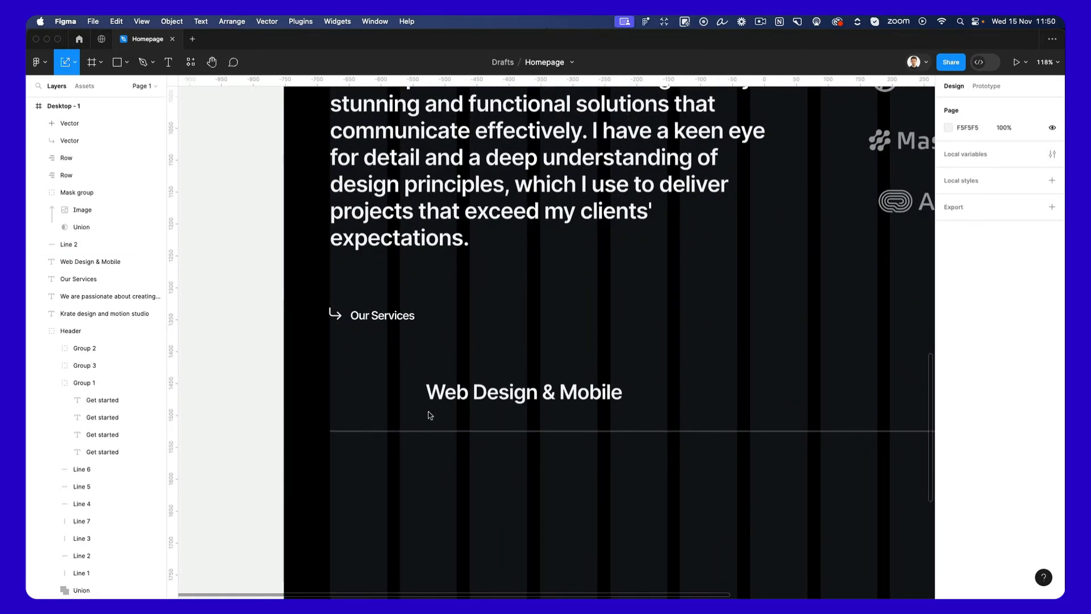
{"action": "key", "text": "r"}
{"action": "left_click_drag", "start_coordinate": [330, 379], "coordinate": [516, 395]}
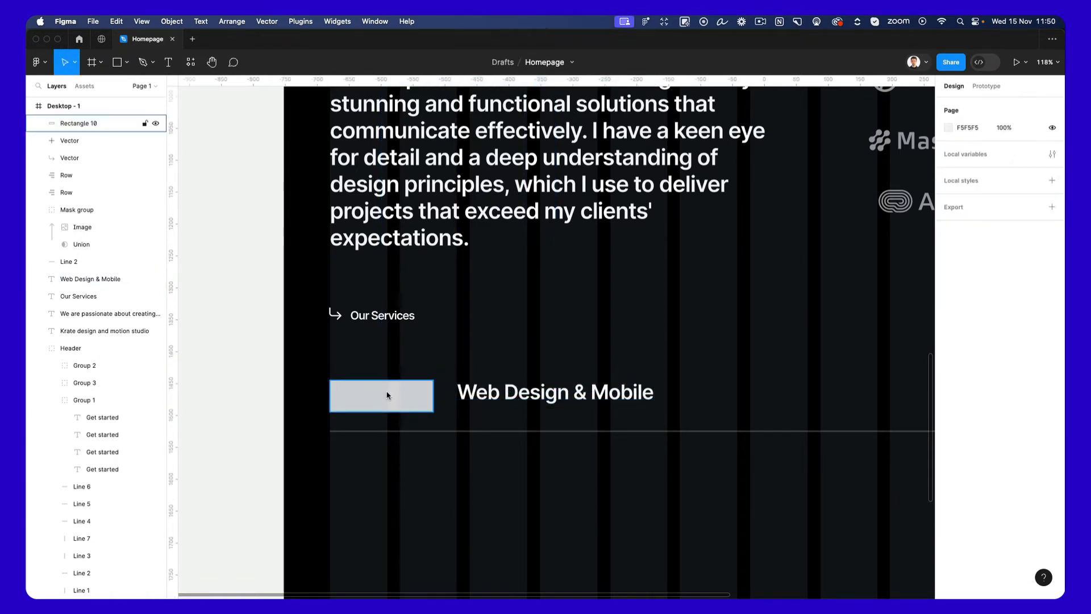
{"action": "left_click_drag", "start_coordinate": [384, 395], "coordinate": [390, 390]}
{"action": "key", "text": "Down"}
{"action": "key", "text": "Down"}
{"action": "key", "text": "Down"}
{"action": "key", "text": "Down"}
{"action": "key", "text": "Down"}
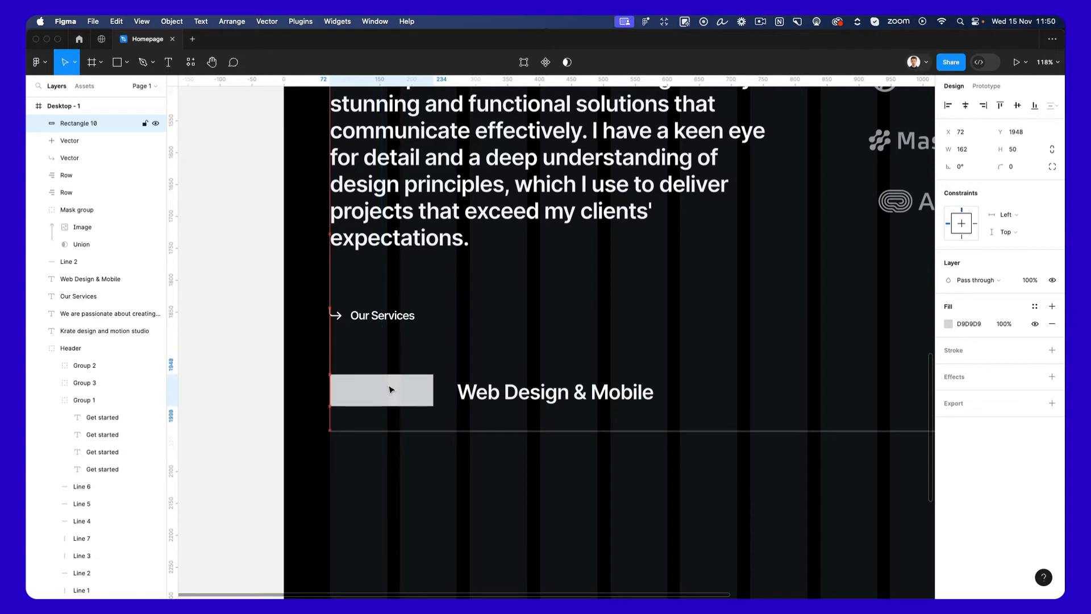
Set the new rectangle's corner radius to 75 to make it a pill.
{"action": "left_click", "coordinate": [1011, 167]}
{"action": "type", "text": "78"}
{"action": "key", "text": "Return"}
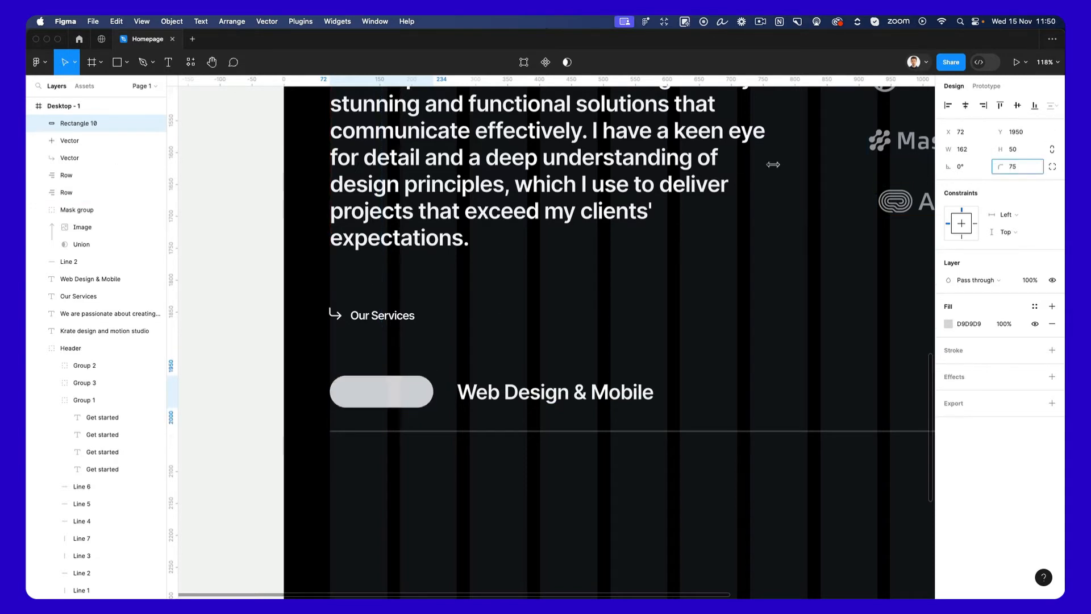
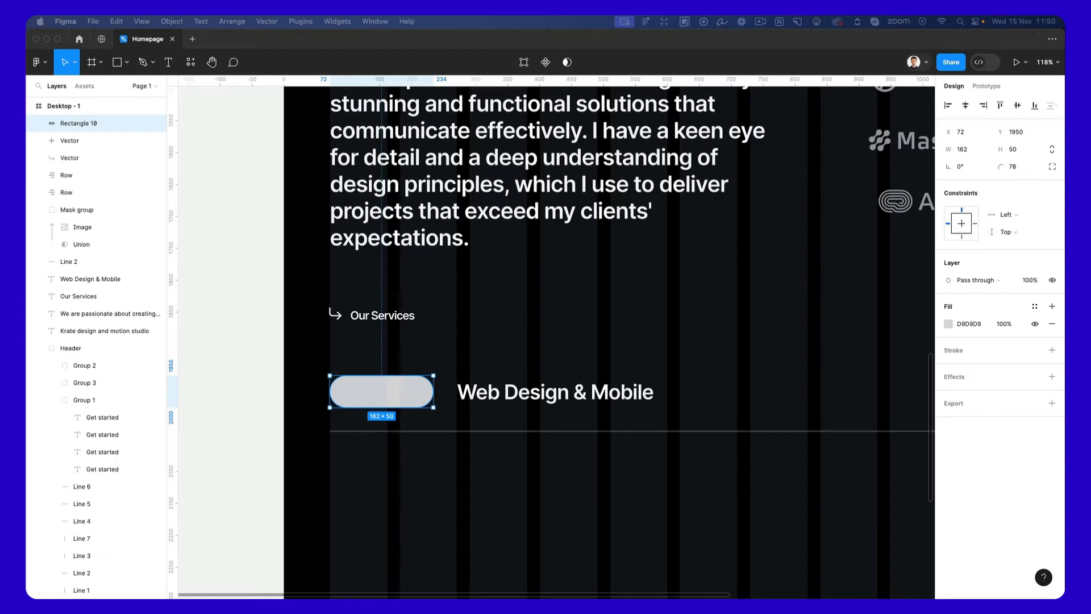
Paste the blue abstract image frame above "Web Design & Mobile" and apply its properties to the grey pill before that text.
{"action": "left_click", "coordinate": [500, 358]}
{"action": "key", "text": "super+v"}
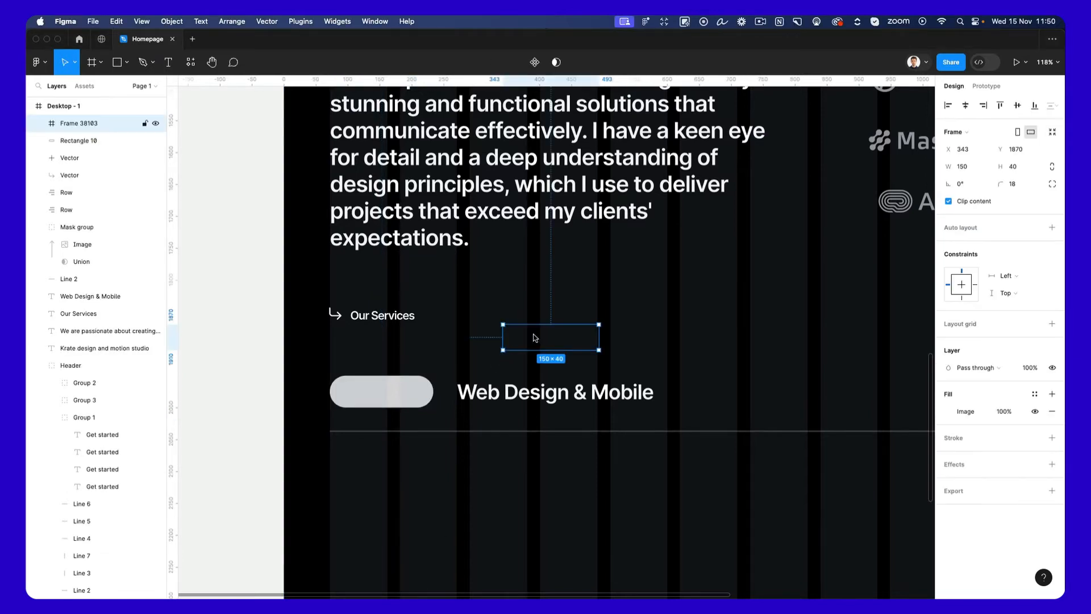
{"action": "left_click_drag", "start_coordinate": [542, 341], "coordinate": [610, 330]}
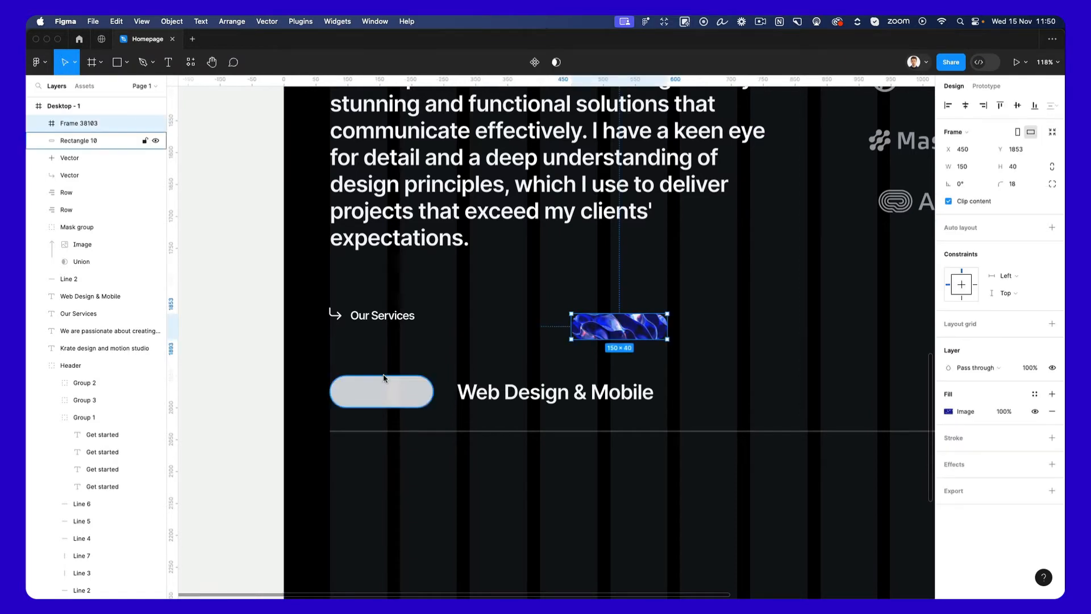
{"action": "left_click", "coordinate": [370, 395]}
{"action": "key", "text": "super+alt+v"}
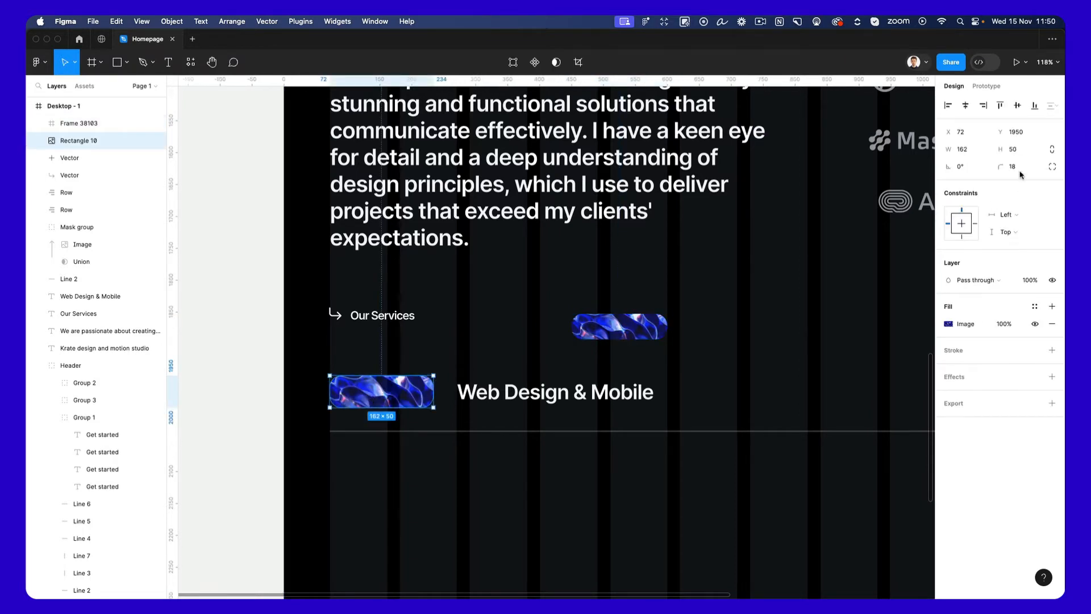
Set the image pill's corner radius to 99 and delete the pasted blue image frame.
{"action": "left_click", "coordinate": [1020, 172]}
{"action": "type", "text": "99"}
{"action": "key", "text": "Return"}
{"action": "left_click", "coordinate": [594, 319]}
{"action": "key", "text": "Delete"}
Group the image pill, "Web Design & Mobile" text, plus icon and divider line into one service row.
{"action": "scroll", "coordinate": [651, 344], "scroll_direction": "down", "scroll_amount": 5}
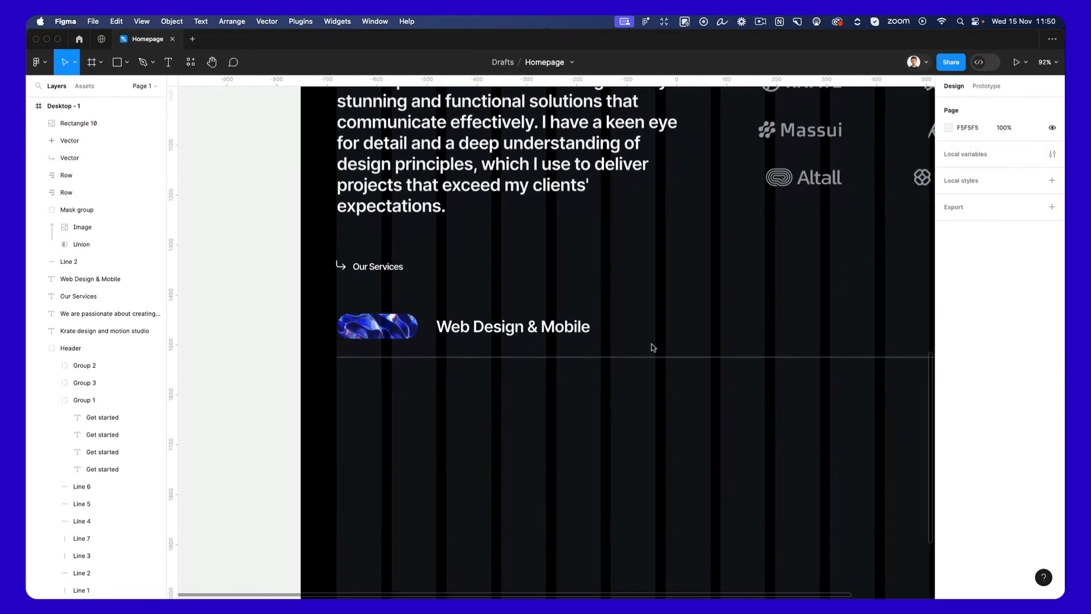
{"action": "scroll", "coordinate": [652, 346], "scroll_direction": "down", "scroll_amount": 5}
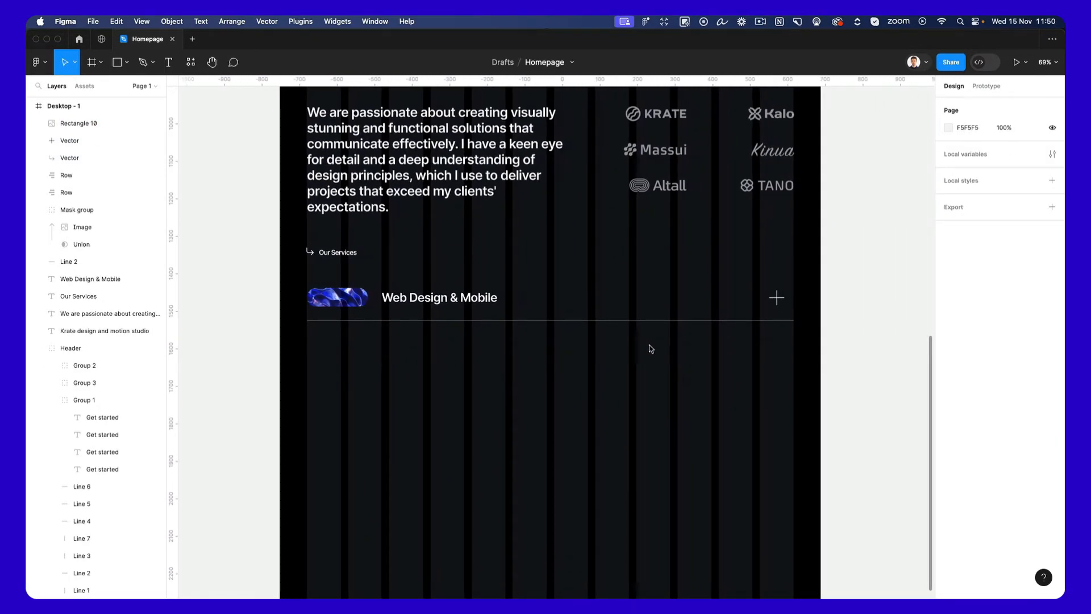
{"action": "scroll", "coordinate": [638, 353], "scroll_direction": "down", "scroll_amount": 3}
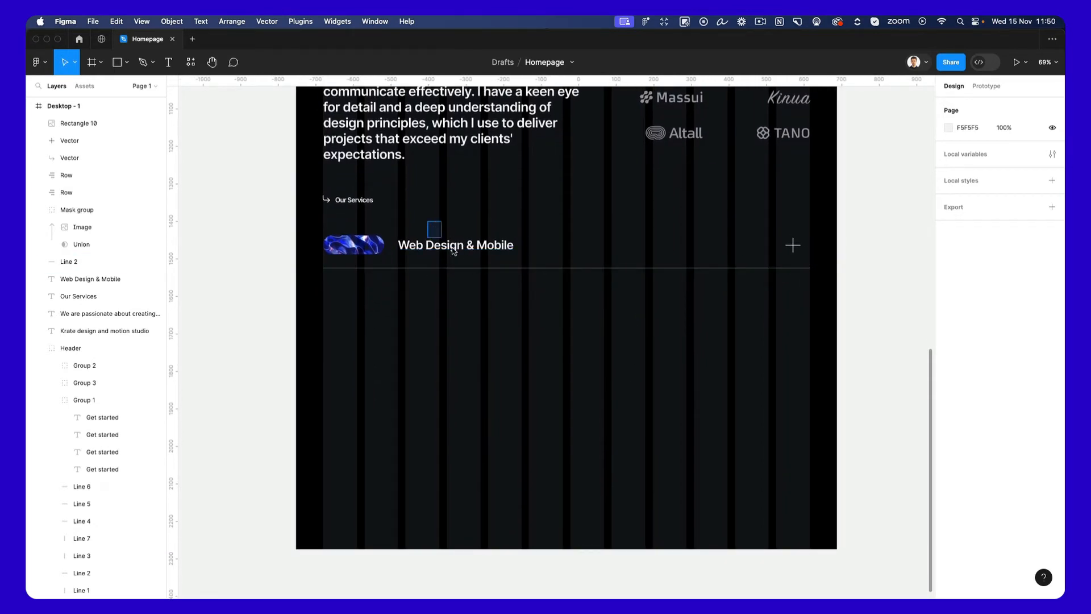
{"action": "left_click_drag", "start_coordinate": [427, 221], "coordinate": [824, 296]}
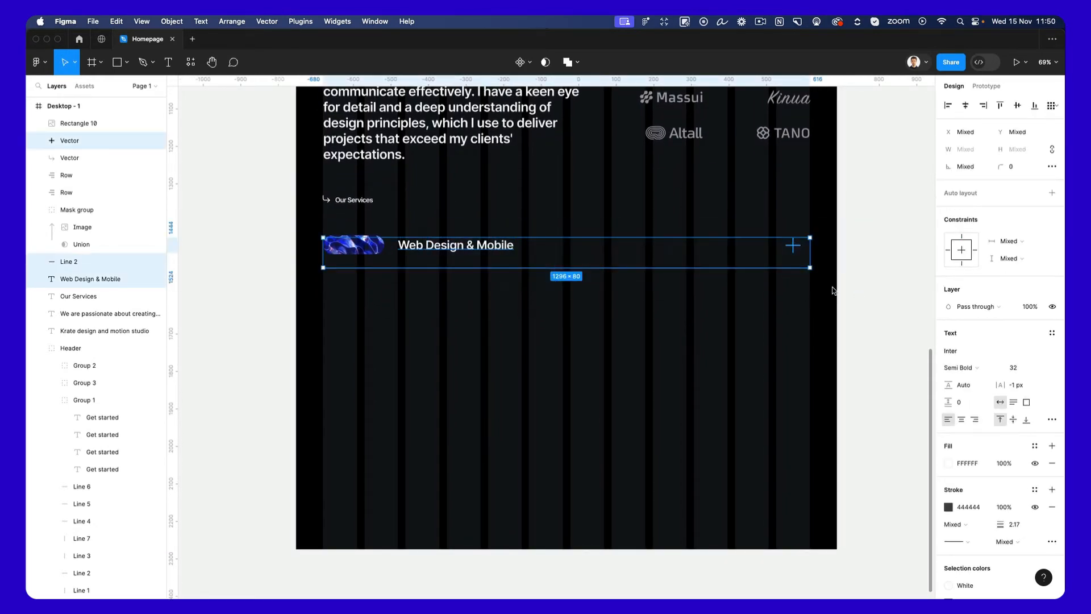
{"action": "left_click_drag", "start_coordinate": [450, 251], "coordinate": [452, 301]}
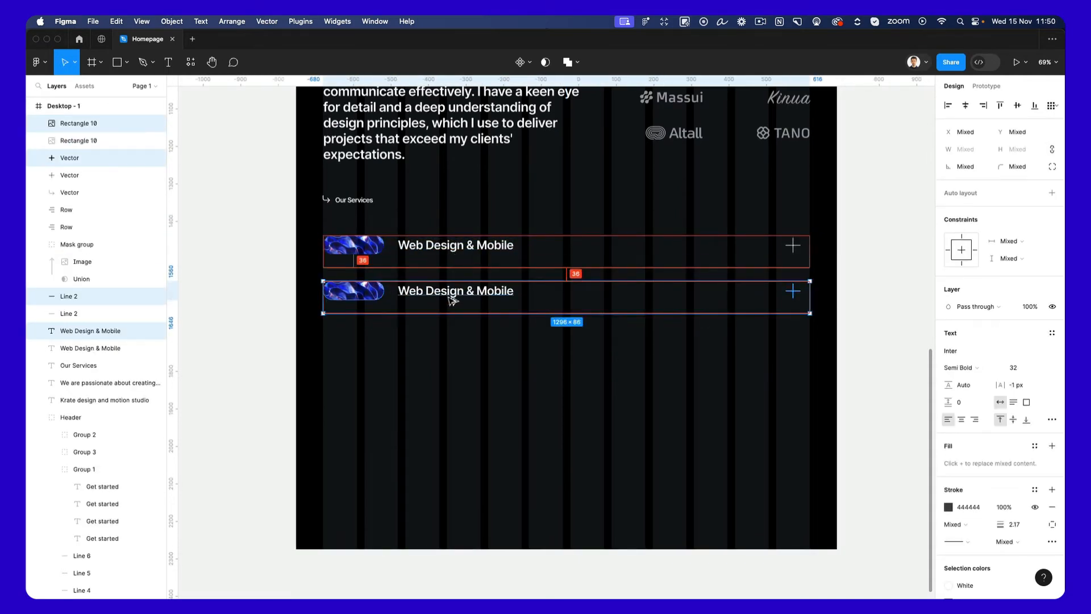
{"action": "key", "text": "super+z"}
{"action": "key", "text": "super+g"}
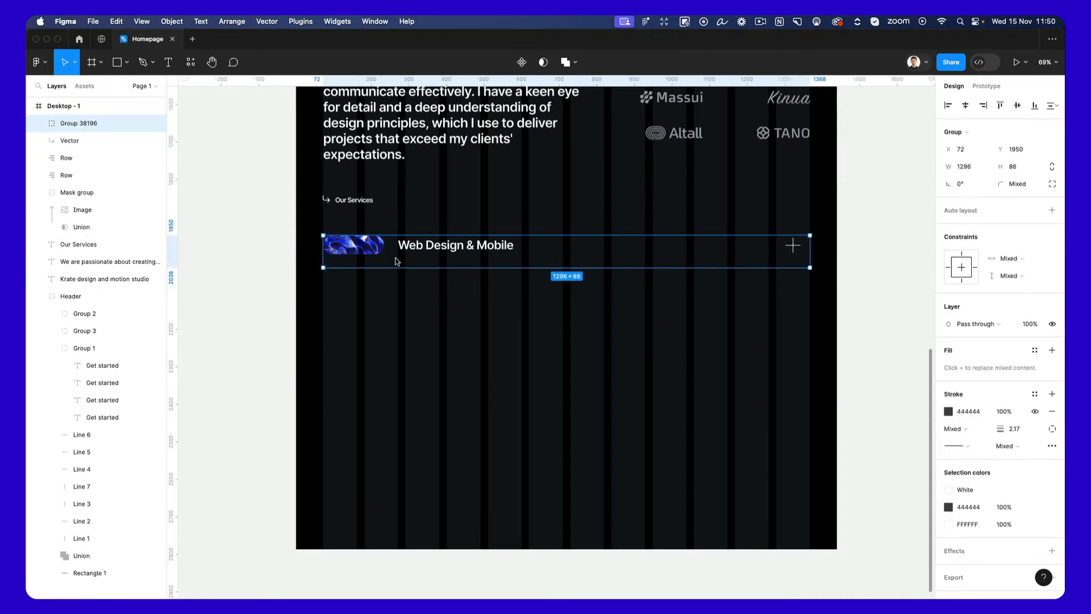
Duplicate the grouped service row four times downward at 120 px intervals, making five stacked rows.
{"action": "left_click_drag", "start_coordinate": [464, 249], "coordinate": [469, 296]}
{"action": "key", "text": "super+d"}
{"action": "key", "text": "super+d"}
{"action": "key", "text": "super+d"}
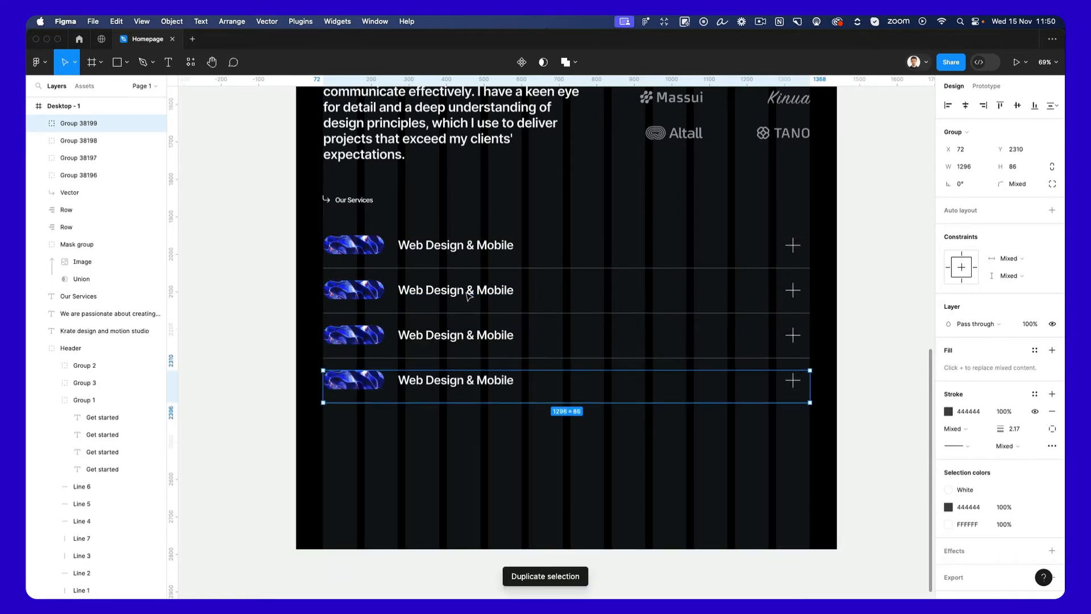
{"action": "scroll", "coordinate": [435, 225], "scroll_direction": "up", "scroll_amount": 5}
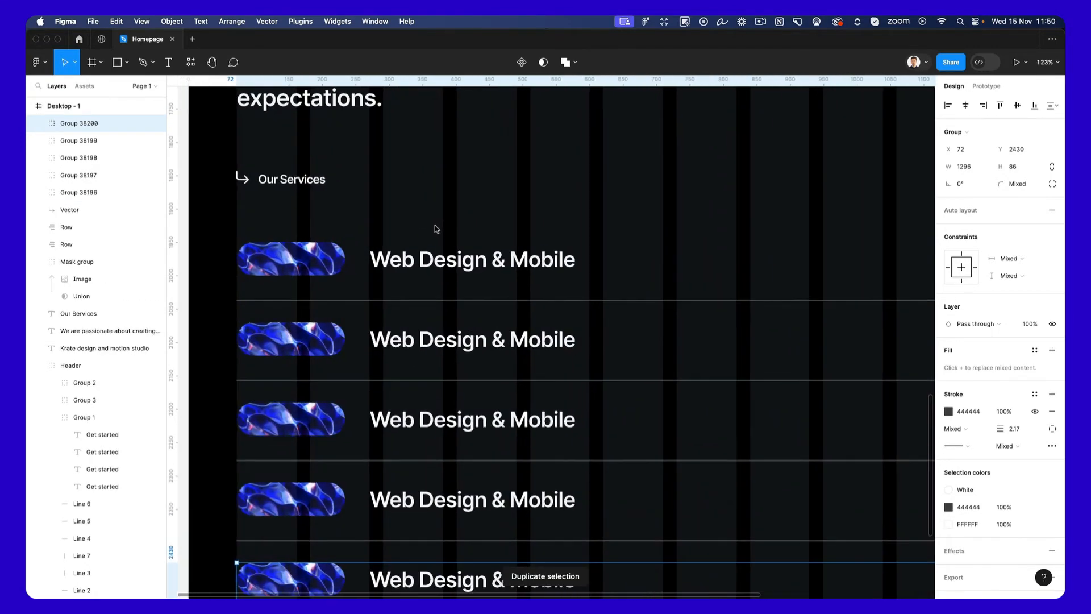
Try to adjust the vertical spacing between the five stacked service rows.
{"action": "left_click_drag", "start_coordinate": [435, 225], "coordinate": [578, 596]}
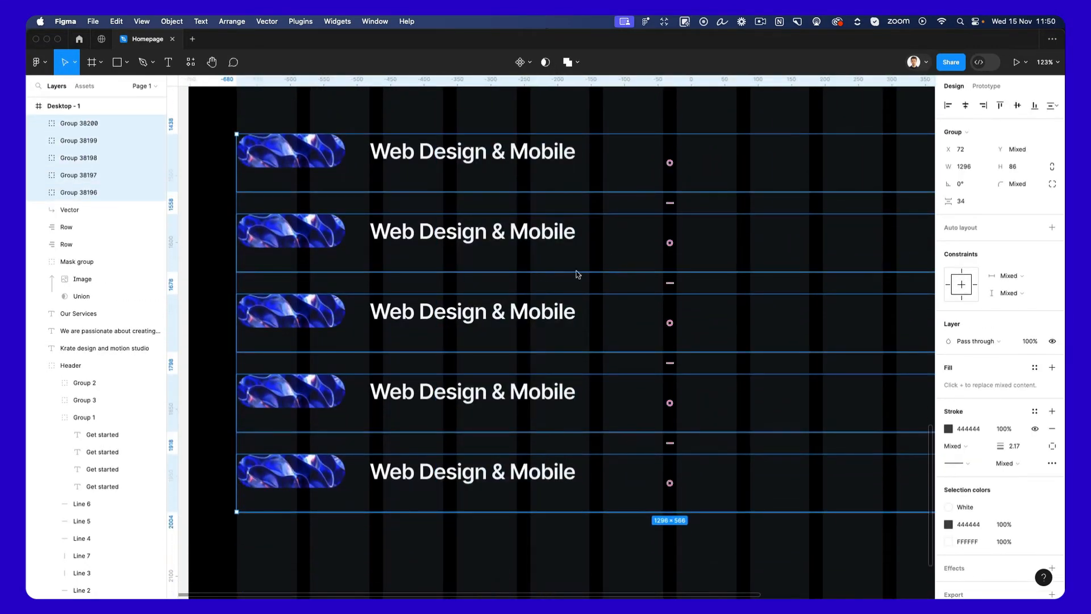
{"action": "left_click_drag", "start_coordinate": [672, 281], "coordinate": [672, 284]}
{"action": "left_click", "coordinate": [642, 328]}
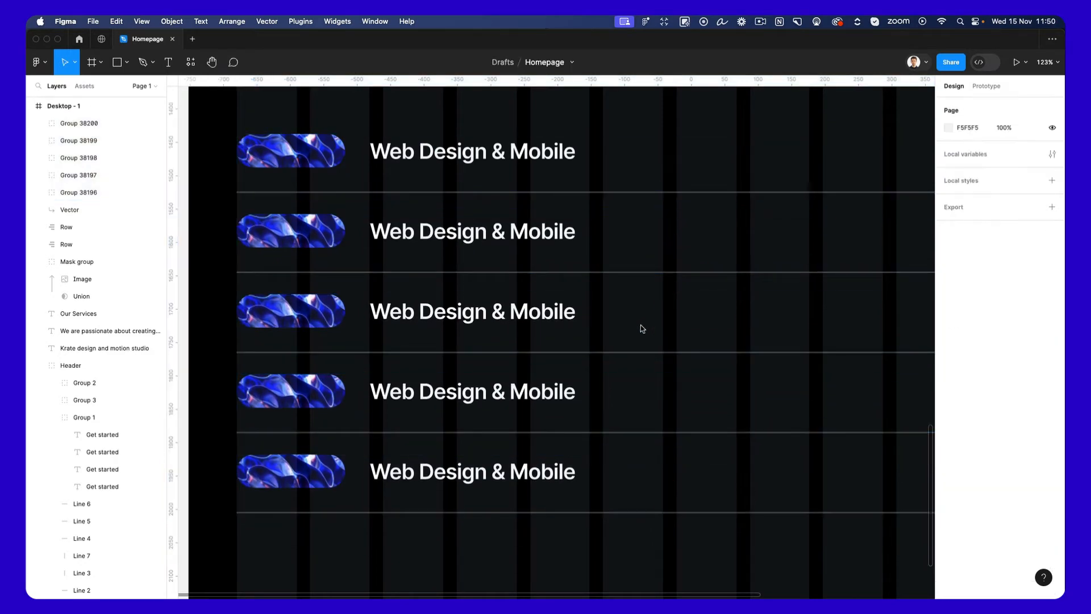
Ungroup all five service rows so their pills, titles, icons and lines are separate layers.
{"action": "scroll", "coordinate": [642, 328], "scroll_direction": "down", "scroll_amount": 3}
{"action": "scroll", "coordinate": [642, 329], "scroll_direction": "down", "scroll_amount": 1}
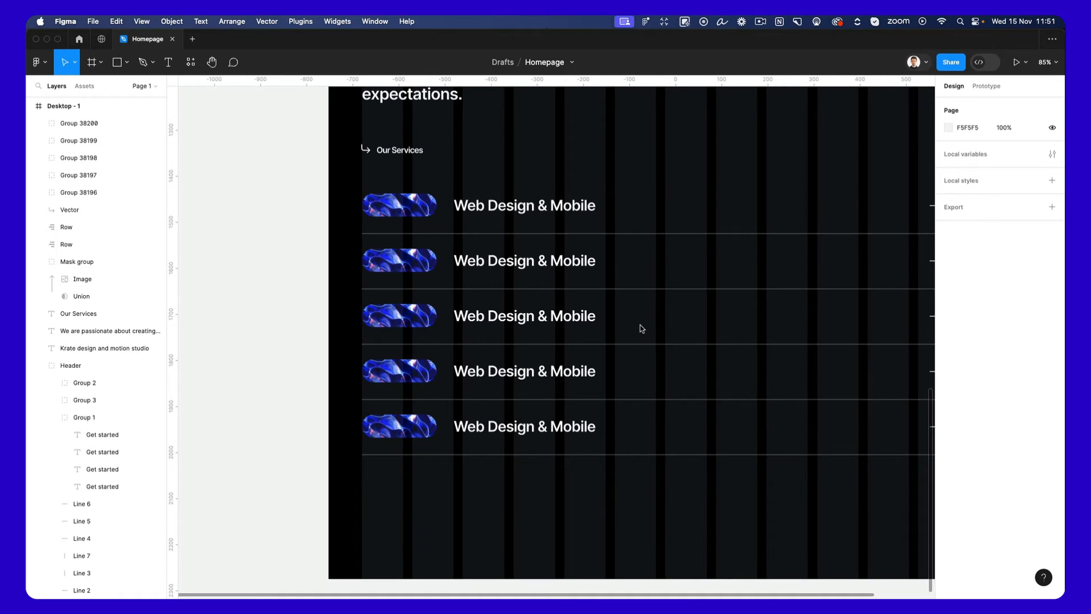
{"action": "scroll", "coordinate": [642, 327], "scroll_direction": "right", "scroll_amount": 3}
{"action": "left_click_drag", "start_coordinate": [265, 171], "coordinate": [827, 454]}
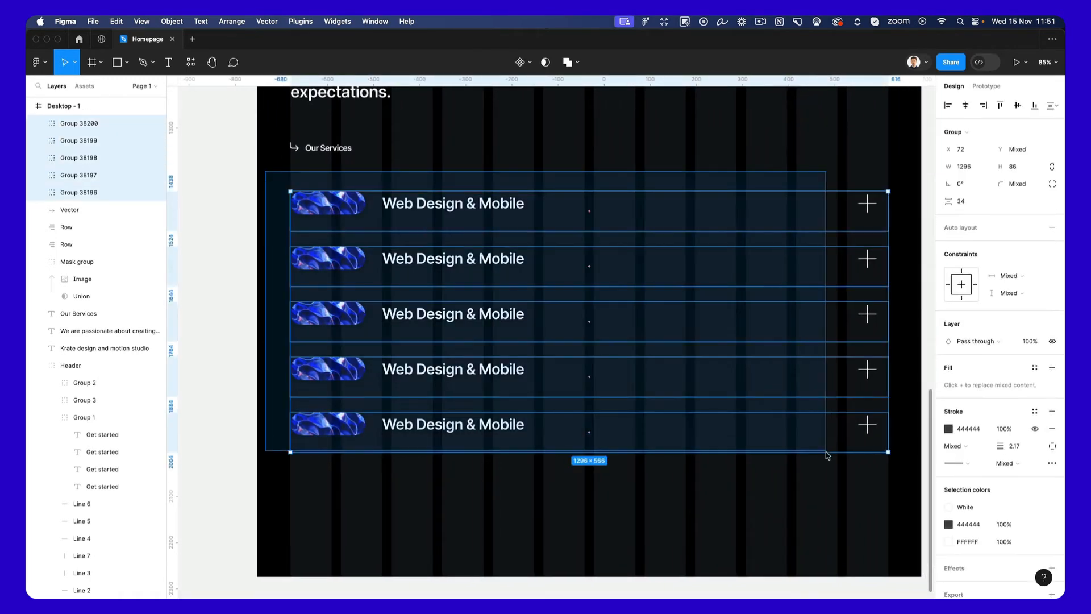
{"action": "key", "text": "Return"}
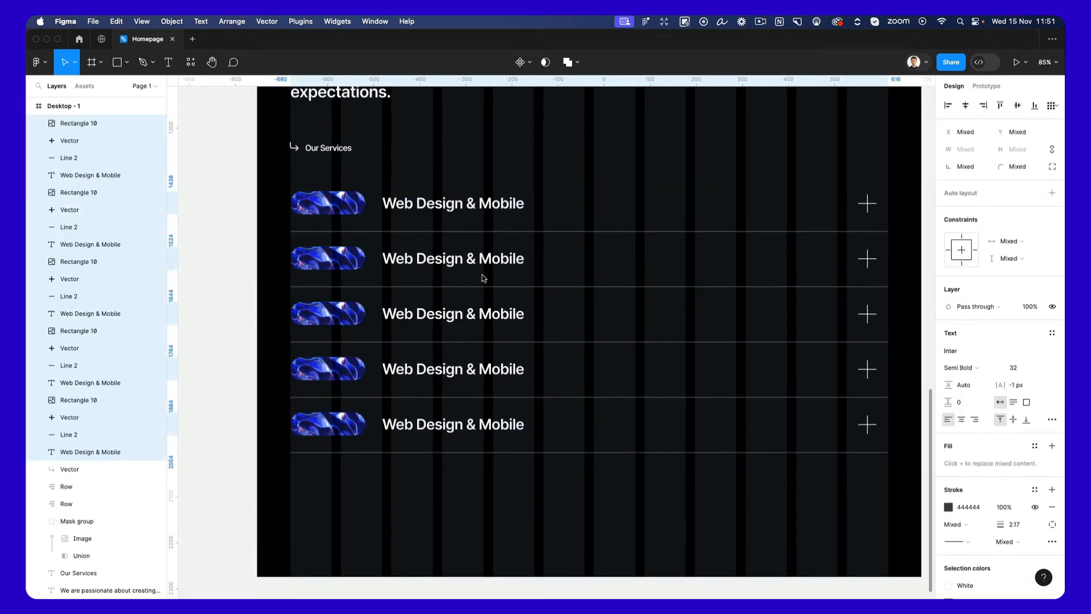
Change the second service title to "Brand Identity" and the third to "App Development".
{"action": "left_click", "coordinate": [473, 256]}
{"action": "type", "text": "B"}
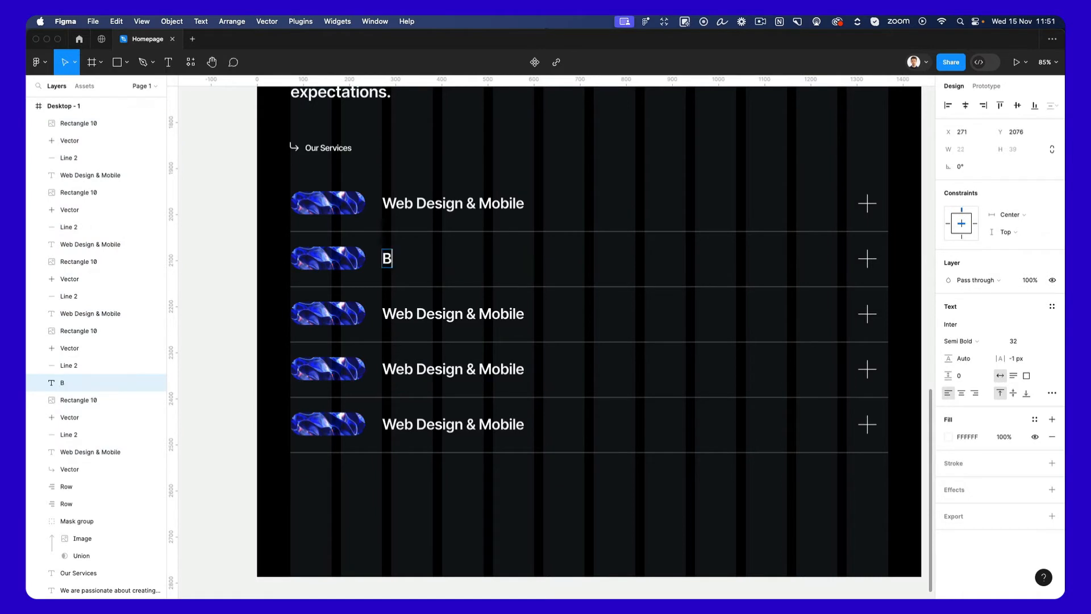
{"action": "type", "text": "rand Identity"}
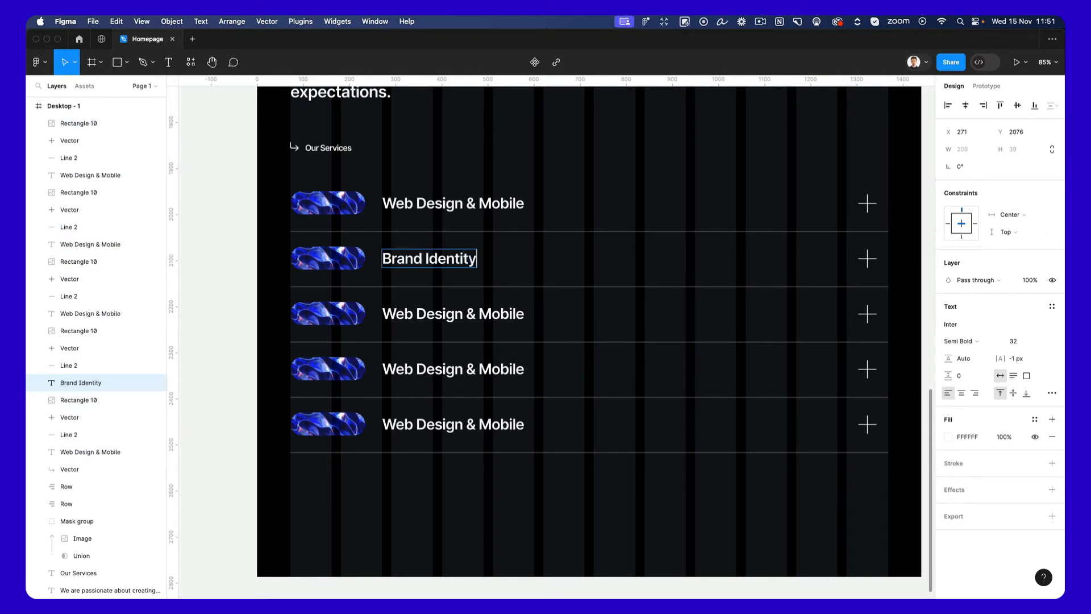
{"action": "double_click", "coordinate": [459, 313]}
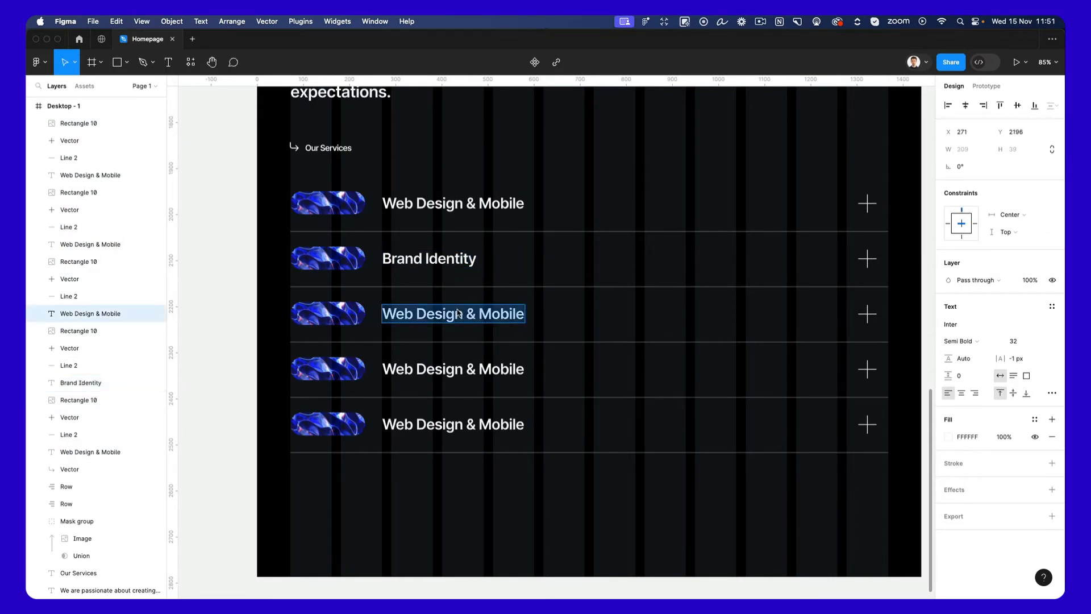
{"action": "type", "text": "App Develop"}
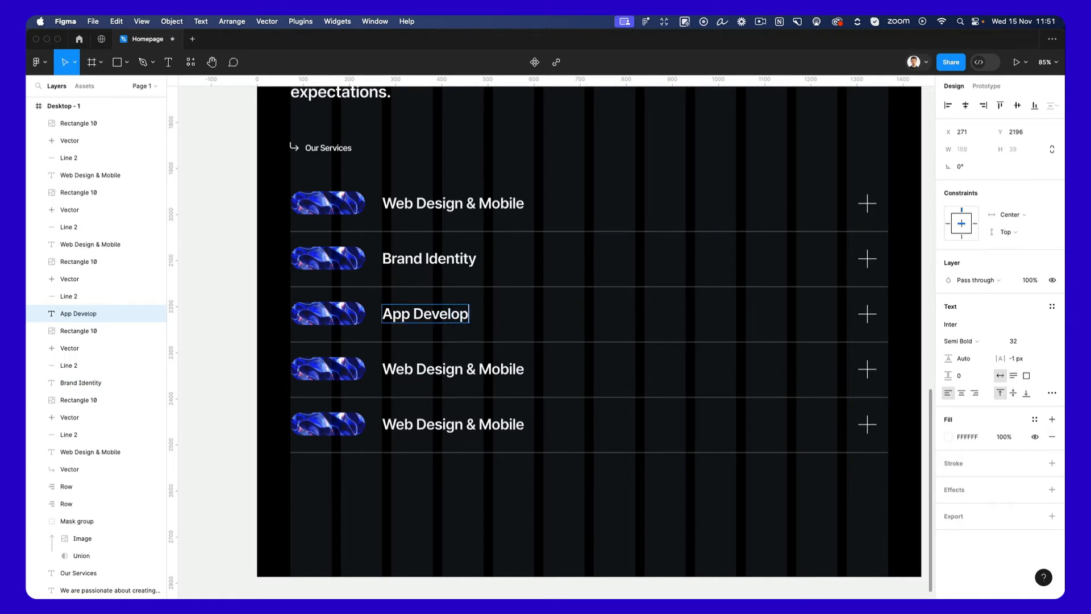
{"action": "type", "text": "ment"}
Change the fourth service title to "Consultancy" and the fifth to "Packaging".
{"action": "double_click", "coordinate": [436, 364]}
{"action": "type", "text": "Con"}
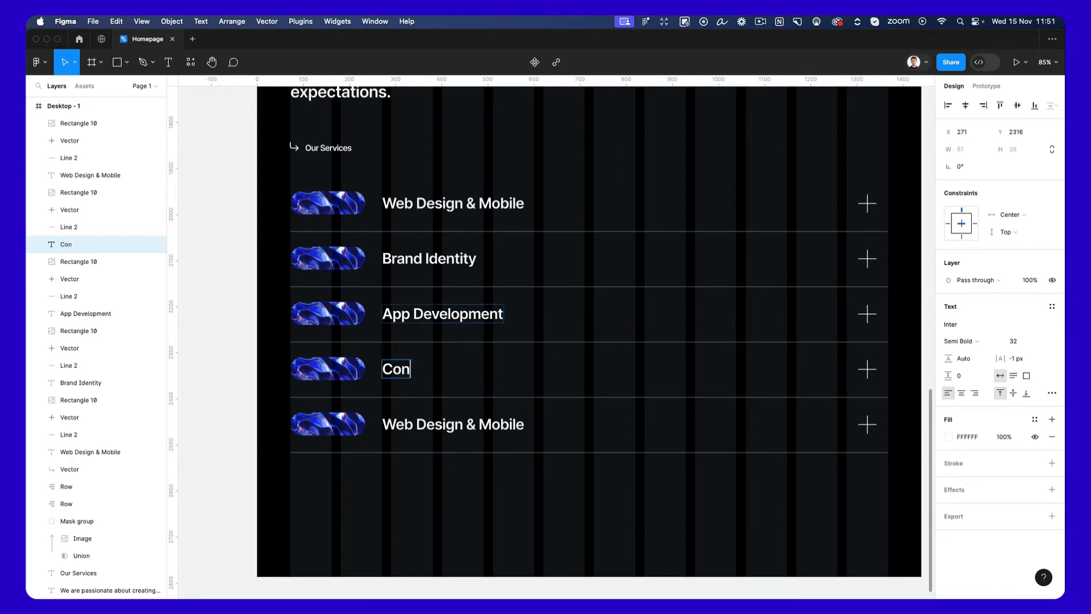
{"action": "type", "text": "sultancy"}
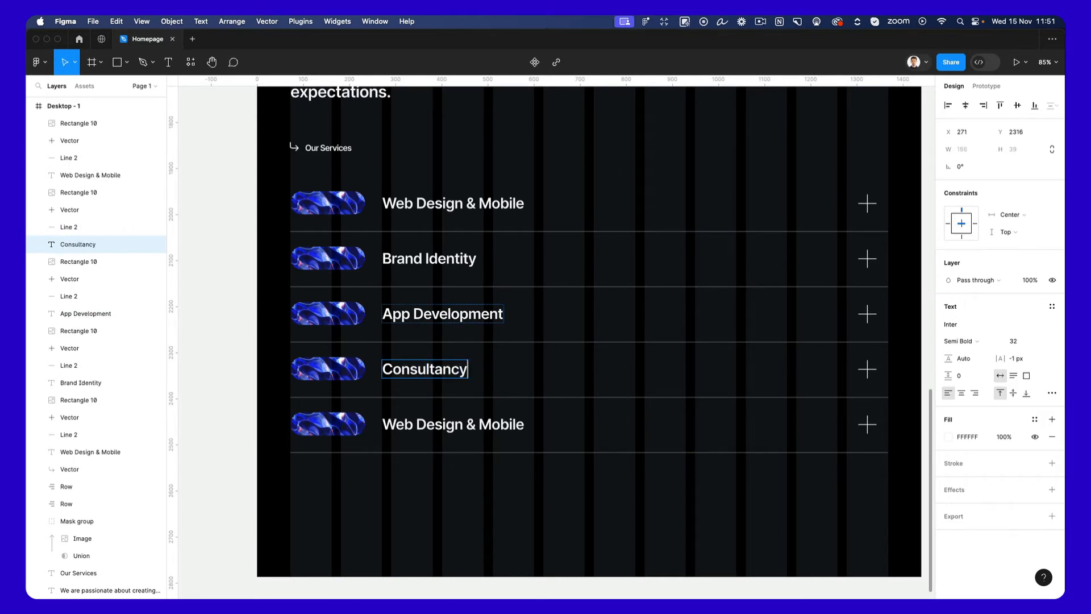
{"action": "double_click", "coordinate": [446, 433]}
{"action": "type", "text": "Packaging"}
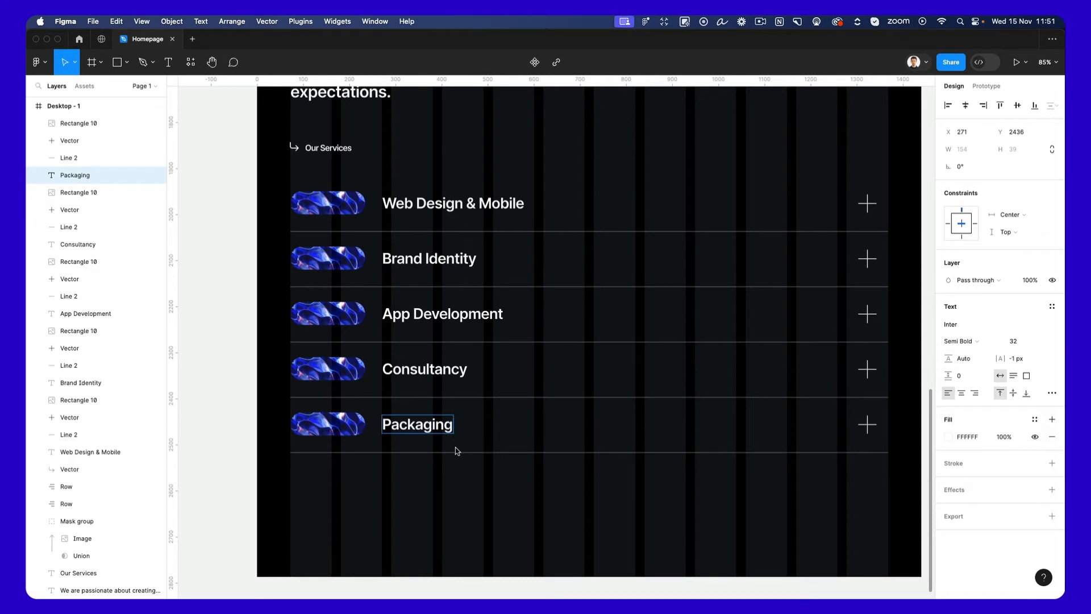
{"action": "left_click", "coordinate": [463, 512]}
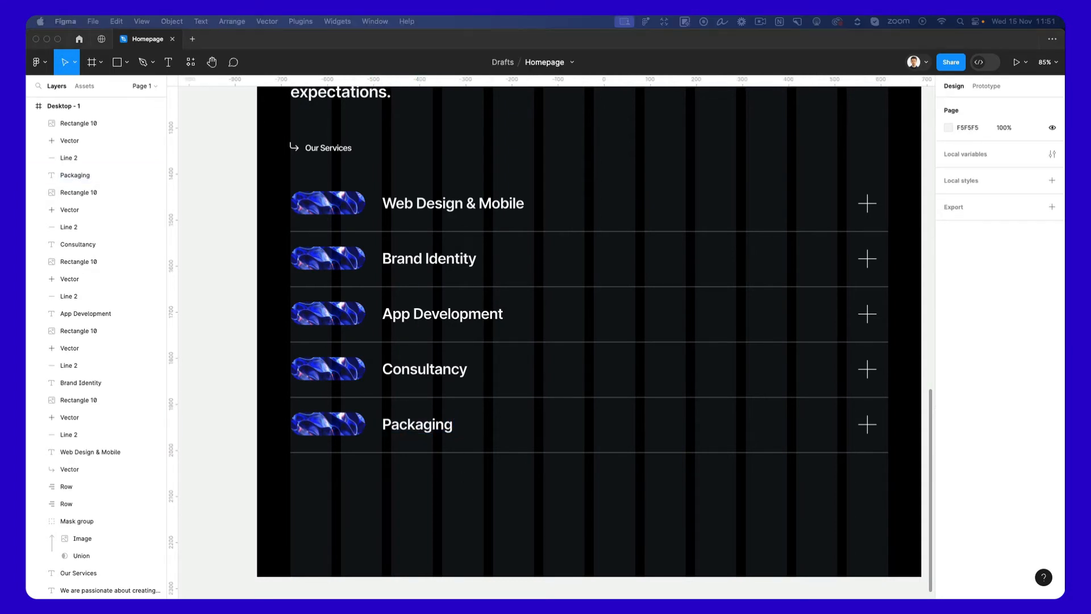
Paste the four colourful image pill frames onto the empty canvas beside the homepage frame's service list.
{"action": "scroll", "coordinate": [421, 377], "scroll_direction": "left", "scroll_amount": 10}
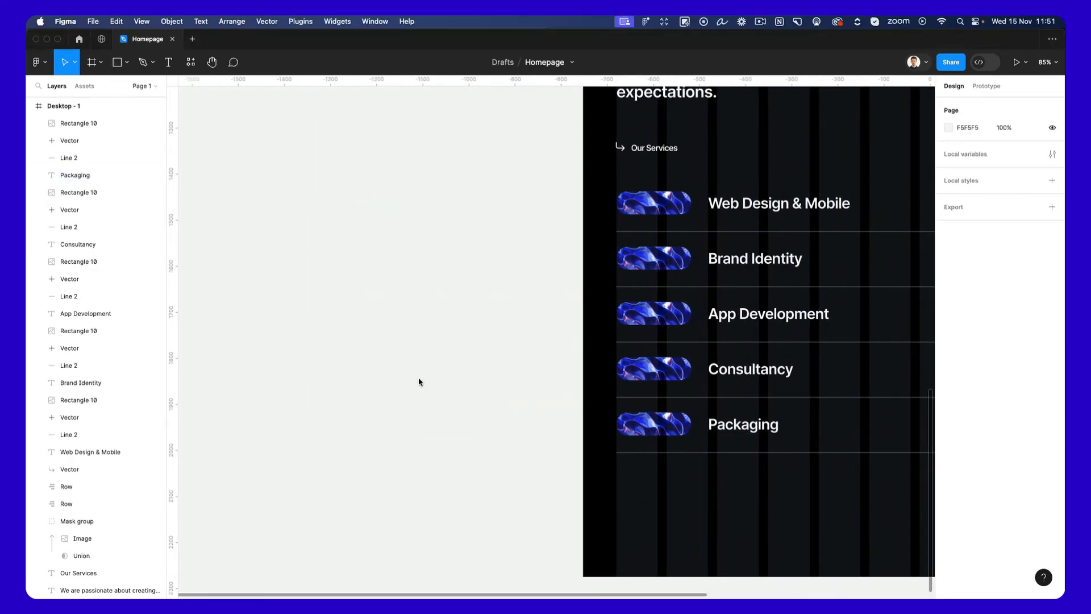
{"action": "key", "text": "super+v"}
{"action": "left_click_drag", "start_coordinate": [566, 319], "coordinate": [538, 324]}
Copy the green striped frame's properties onto the pill before "Brand Identity".
{"action": "left_click", "coordinate": [536, 268]}
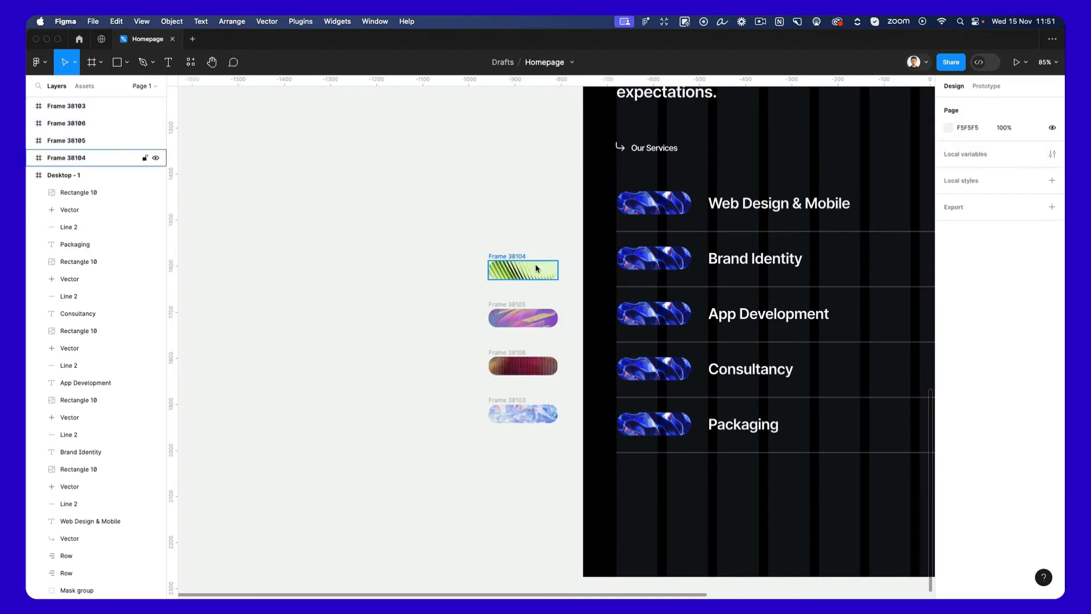
{"action": "left_click", "coordinate": [642, 262]}
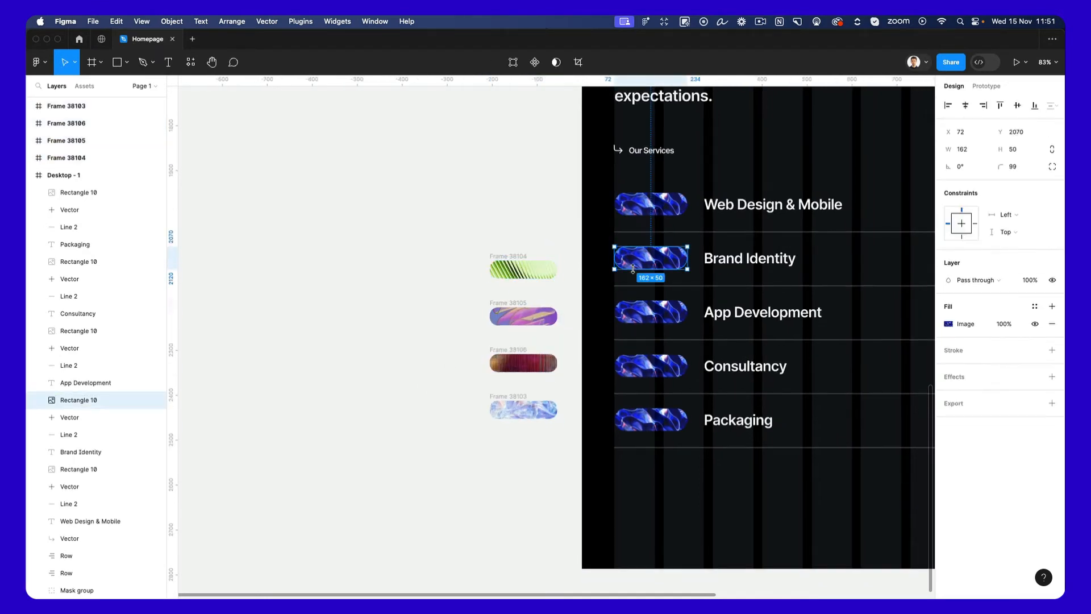
{"action": "key", "text": "super+alt+v"}
{"action": "scroll", "coordinate": [635, 272], "scroll_direction": "down", "scroll_amount": 1}
{"action": "scroll", "coordinate": [635, 272], "scroll_direction": "right", "scroll_amount": 5}
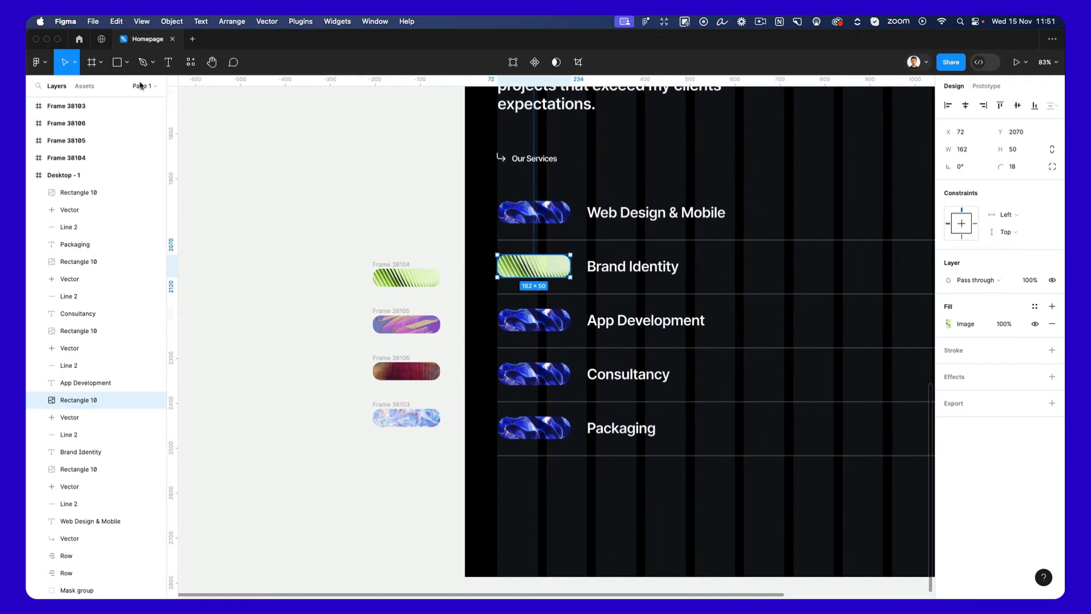
Search the plugins for "unsplash" and run the Unsplash plugin.
{"action": "left_click", "coordinate": [36, 62]}
{"action": "mouse_move", "coordinate": [107, 209]}
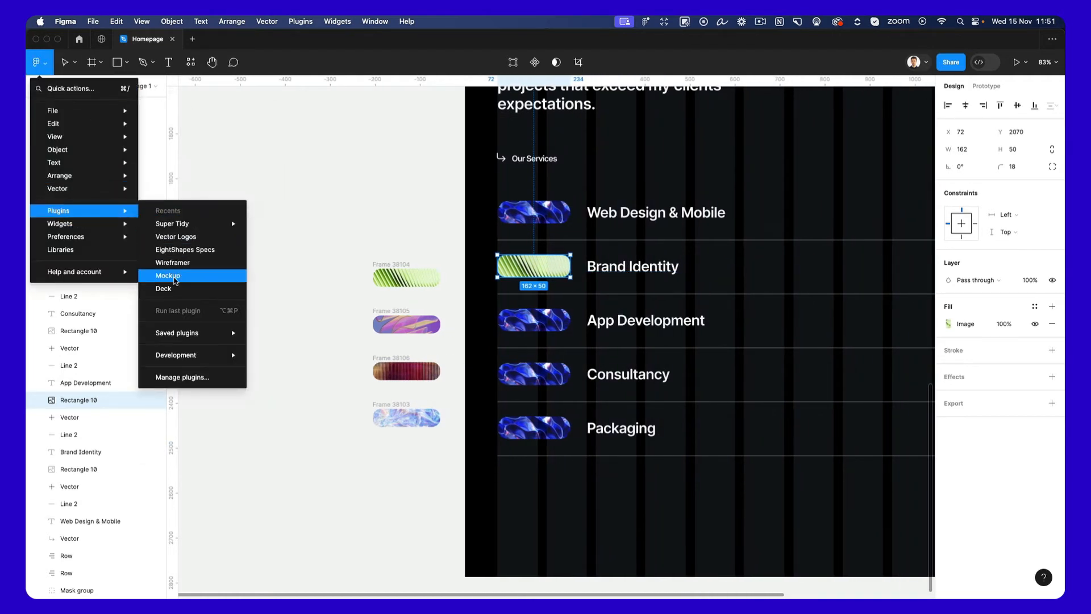
{"action": "left_click", "coordinate": [181, 378]}
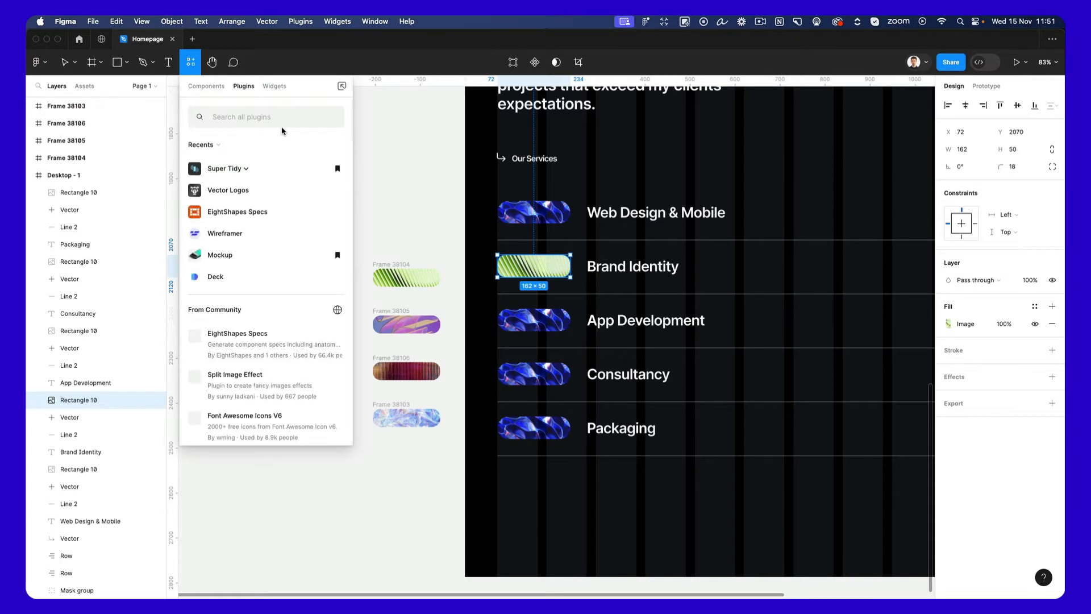
{"action": "type", "text": "unsp"}
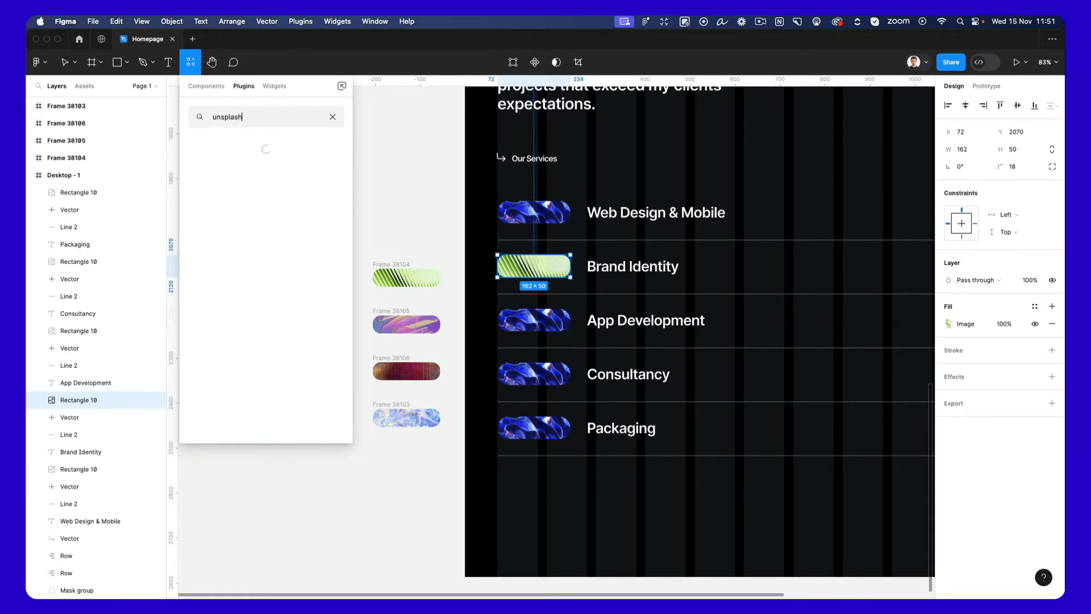
{"action": "type", "text": "lash"}
{"action": "key", "text": "Return"}
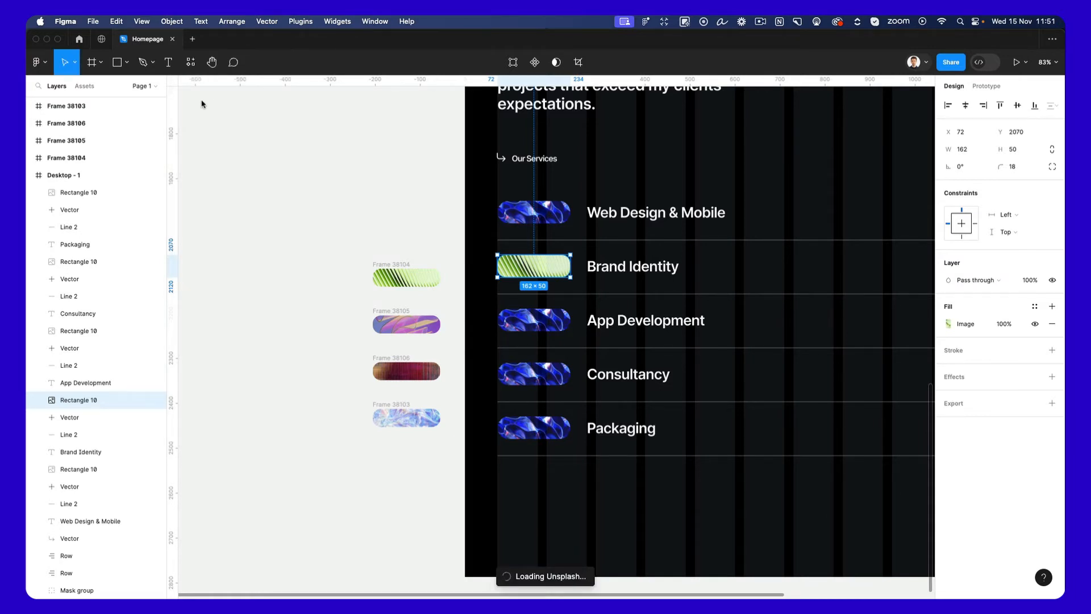
Look up "unsplash" in the plugin list once more while the plugin loads.
{"action": "left_click", "coordinate": [38, 62]}
{"action": "mouse_move", "coordinate": [76, 205]}
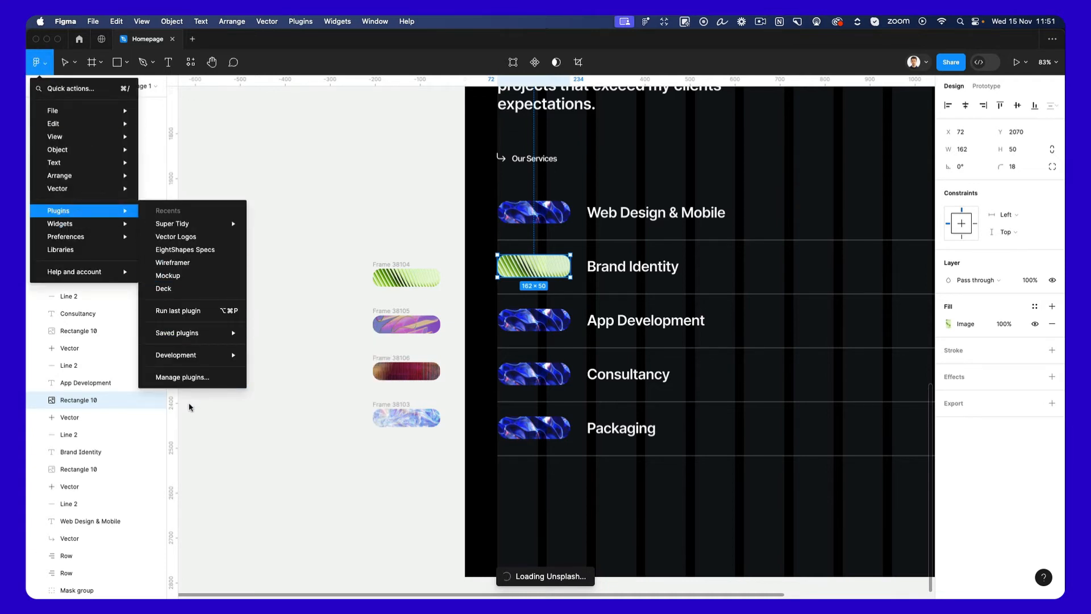
{"action": "left_click", "coordinate": [191, 384]}
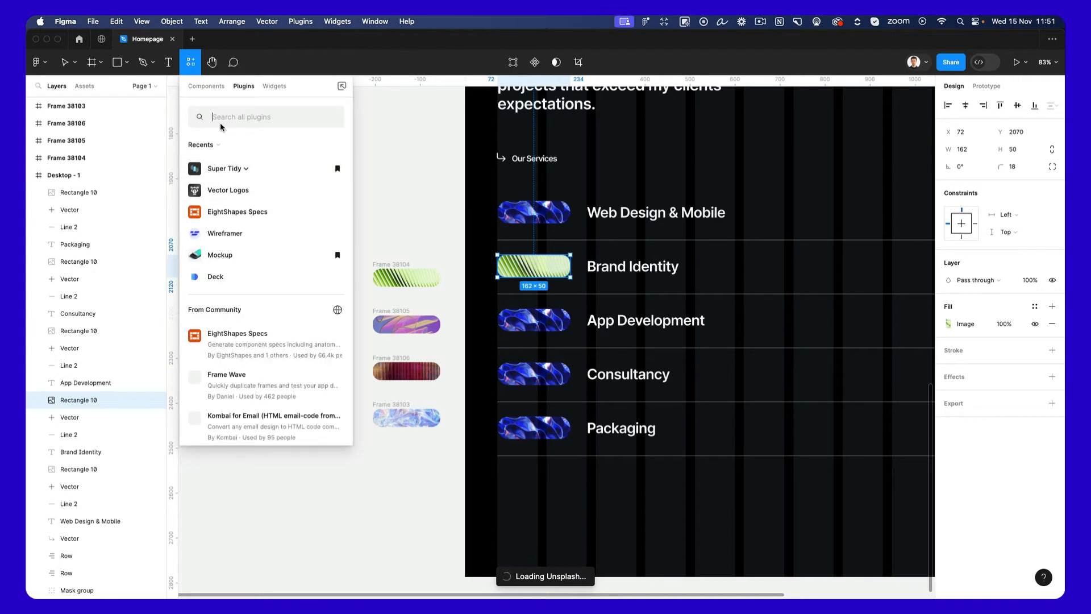
{"action": "type", "text": "unsplash"}
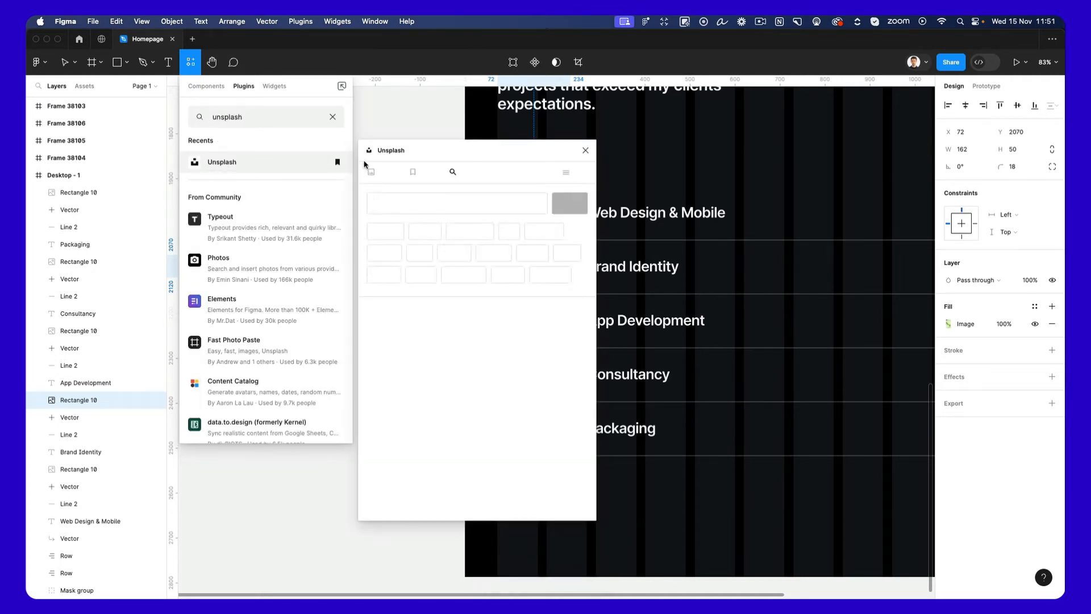
Search Unsplash for "minimal" images and browse them with the plugin window moved clear of the service list.
{"action": "left_click", "coordinate": [431, 120]}
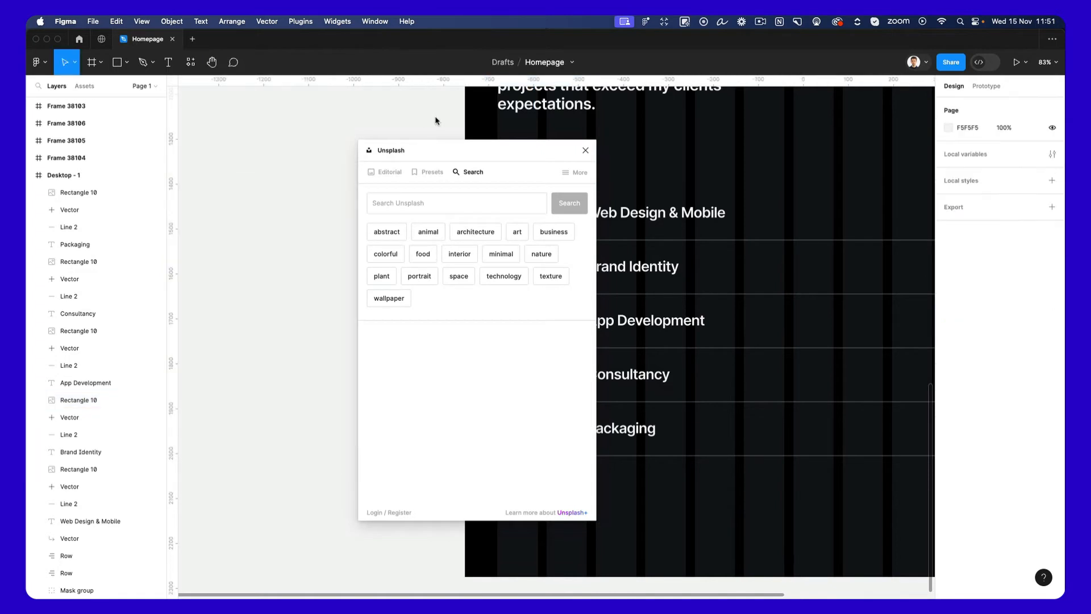
{"action": "left_click", "coordinate": [456, 205]}
{"action": "left_click", "coordinate": [503, 254]}
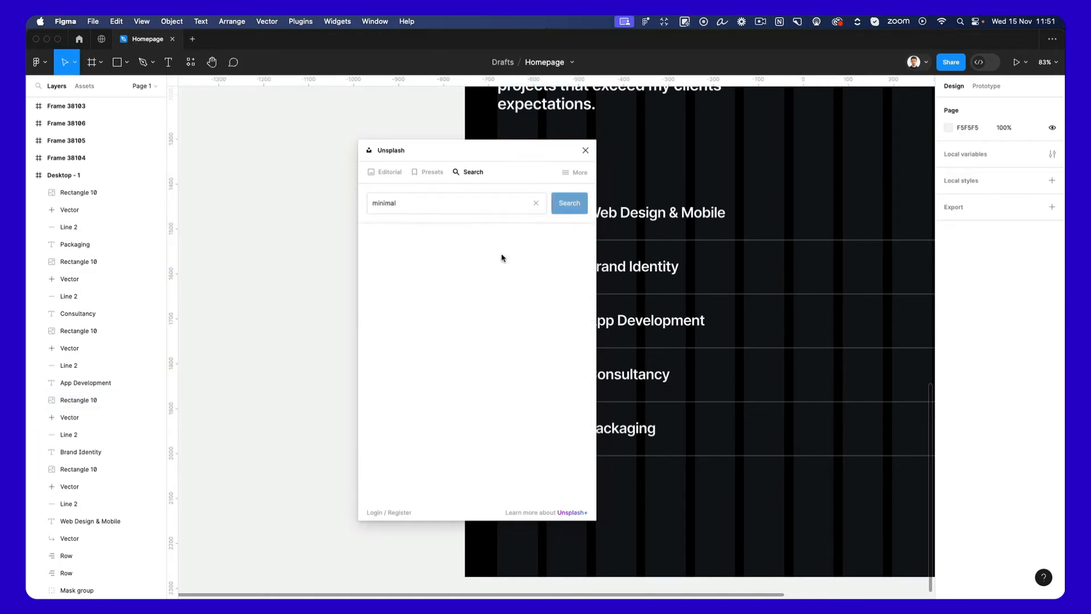
{"action": "left_click_drag", "start_coordinate": [480, 151], "coordinate": [825, 152]}
{"action": "scroll", "coordinate": [596, 147], "scroll_direction": "right", "scroll_amount": 5}
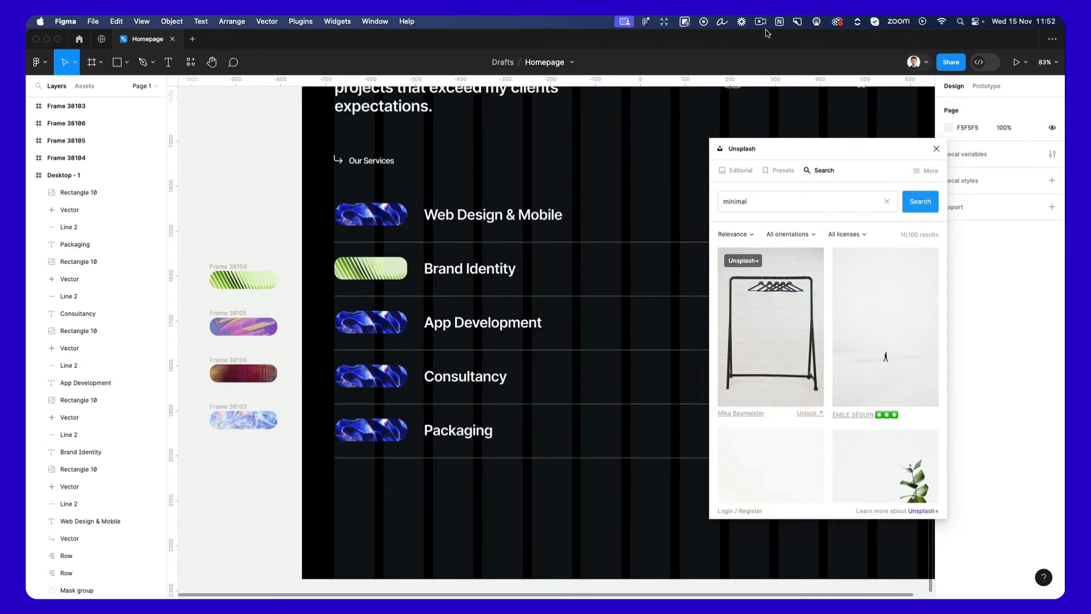
{"action": "scroll", "coordinate": [803, 194], "scroll_direction": "down", "scroll_amount": 3}
{"action": "scroll", "coordinate": [825, 252], "scroll_direction": "down", "scroll_amount": 5}
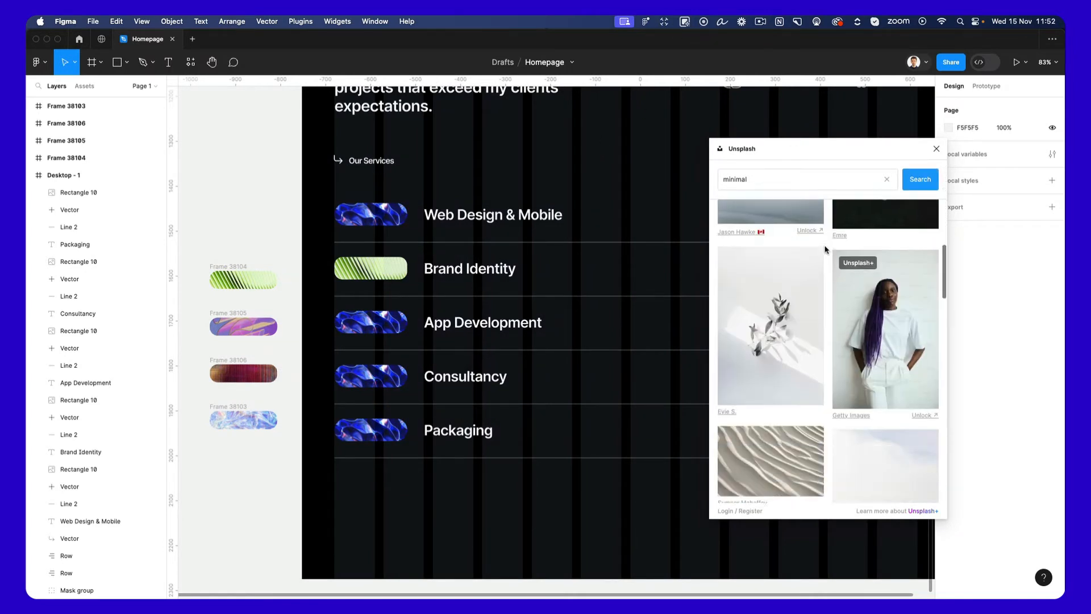
Search Unsplash for "abstract" images and look through the results.
{"action": "left_click", "coordinate": [784, 179]}
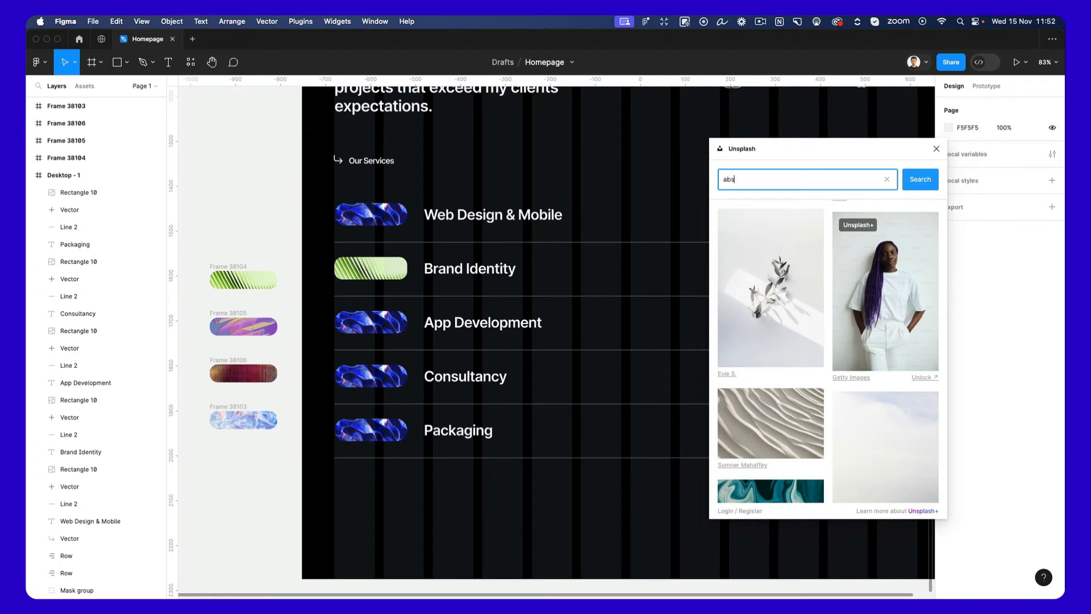
{"action": "key", "text": "Return"}
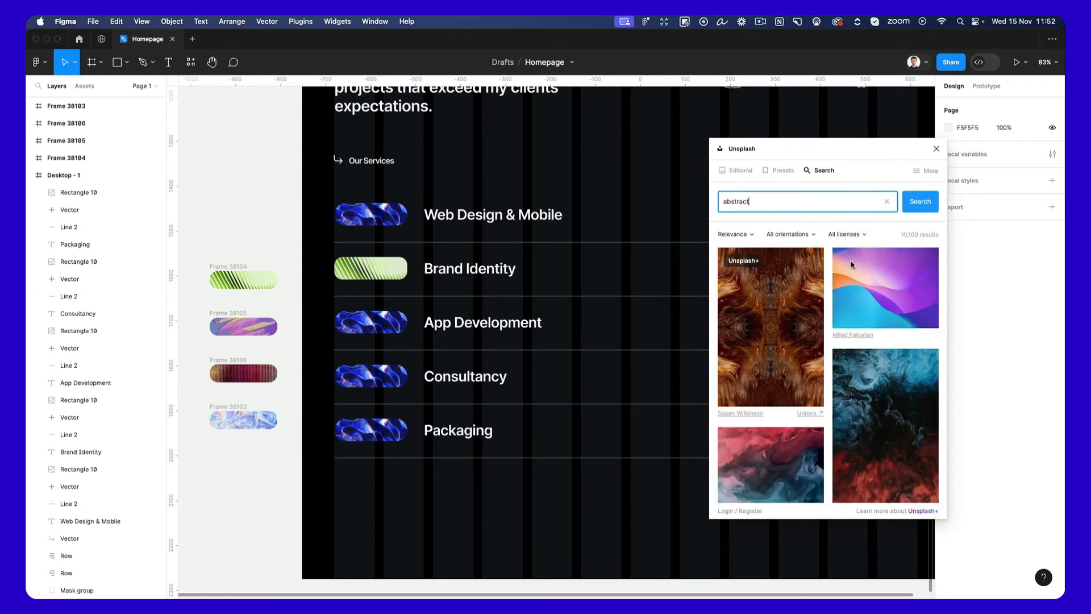
{"action": "scroll", "coordinate": [868, 272], "scroll_direction": "down", "scroll_amount": 3}
{"action": "scroll", "coordinate": [868, 273], "scroll_direction": "down", "scroll_amount": 10}
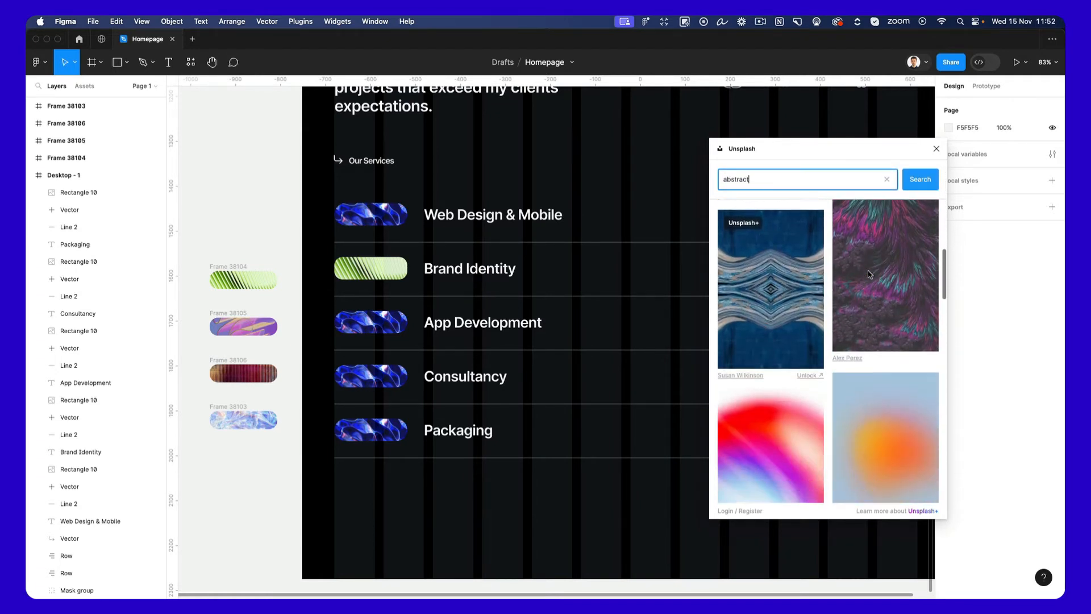
{"action": "scroll", "coordinate": [864, 285], "scroll_direction": "down", "scroll_amount": 10}
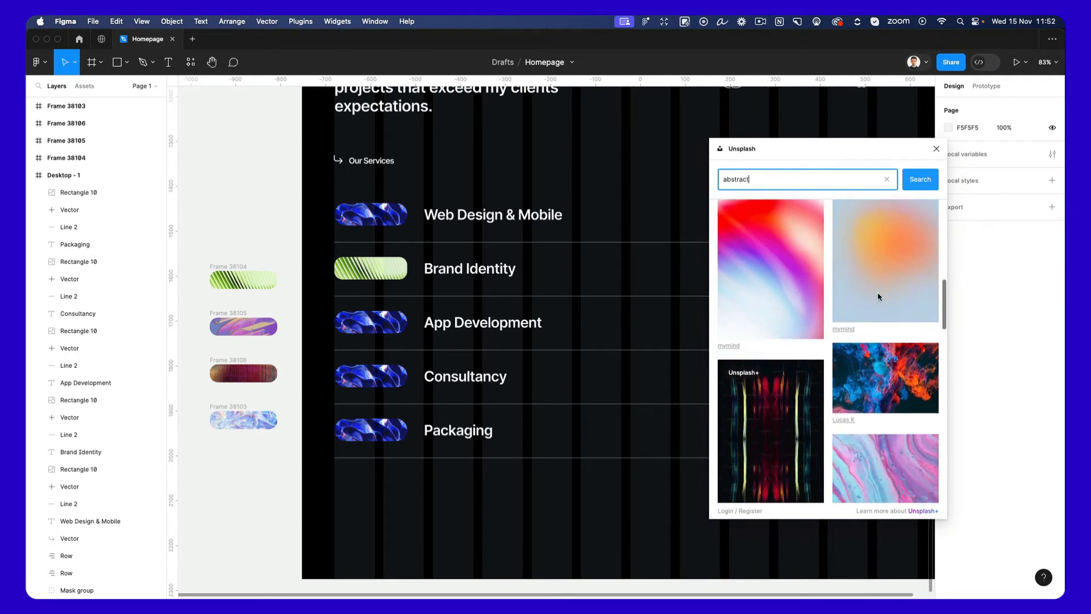
{"action": "scroll", "coordinate": [878, 282], "scroll_direction": "down", "scroll_amount": 2}
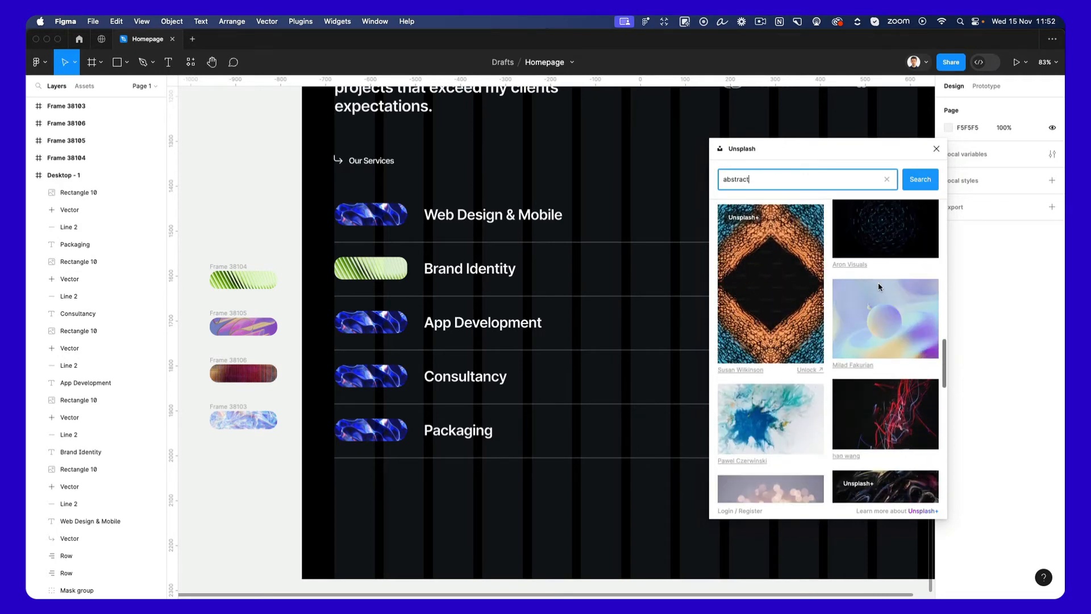
{"action": "scroll", "coordinate": [624, 274], "scroll_direction": "down", "scroll_amount": 3}
Try the pink and turquoise marbled Unsplash photo as the fill of the masked hero image below the main heading.
{"action": "scroll", "coordinate": [624, 273], "scroll_direction": "up", "scroll_amount": 10}
{"action": "scroll", "coordinate": [624, 273], "scroll_direction": "right", "scroll_amount": 4}
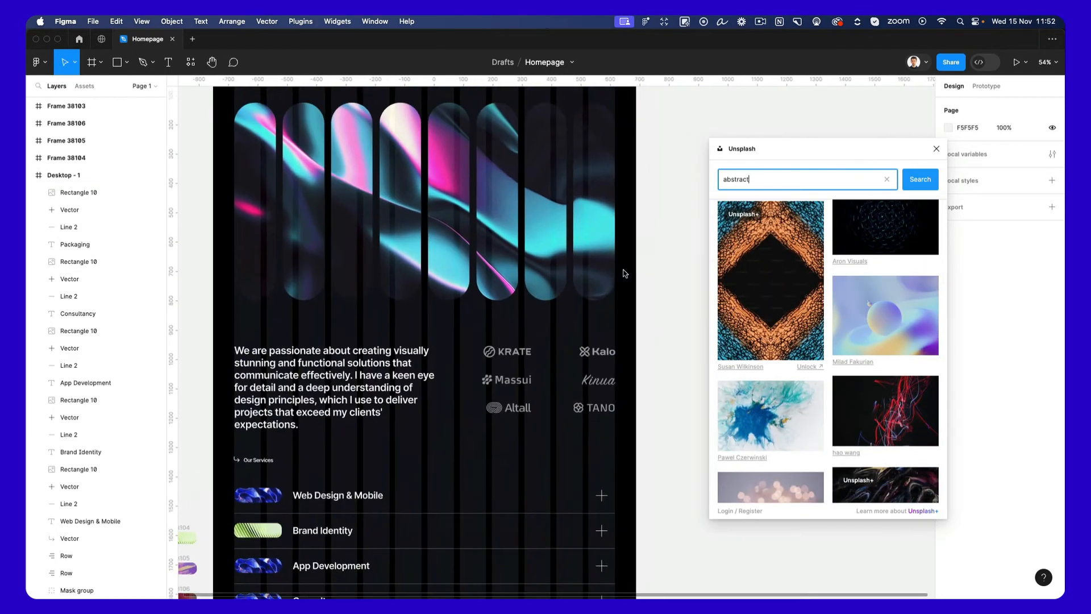
{"action": "left_click", "coordinate": [423, 351]}
{"action": "scroll", "coordinate": [867, 275], "scroll_direction": "up", "scroll_amount": 5}
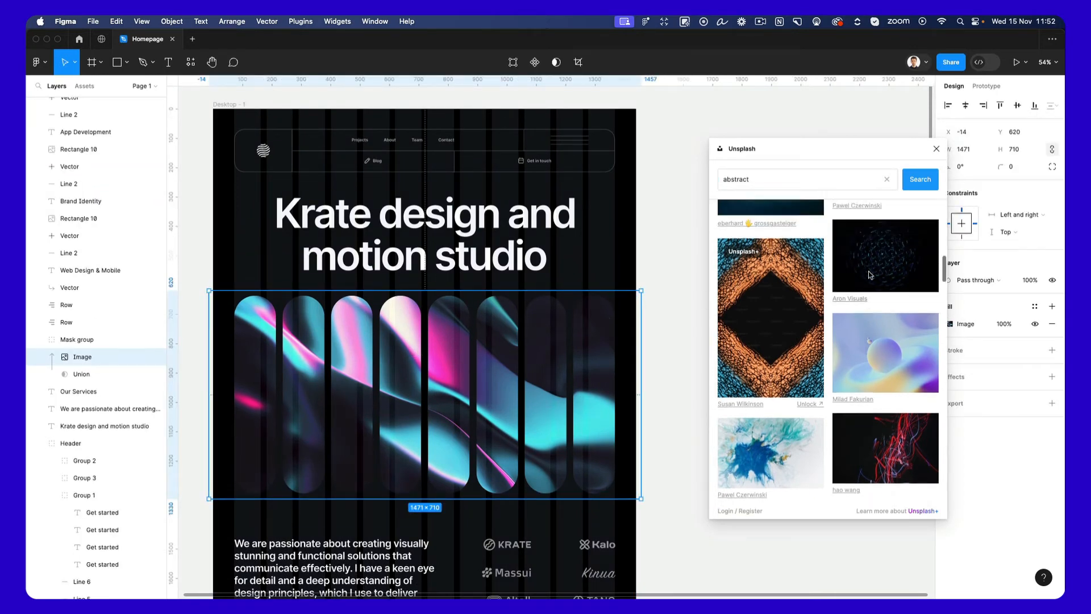
{"action": "scroll", "coordinate": [626, 248], "scroll_direction": "down", "scroll_amount": 1}
{"action": "scroll", "coordinate": [626, 248], "scroll_direction": "left", "scroll_amount": 1}
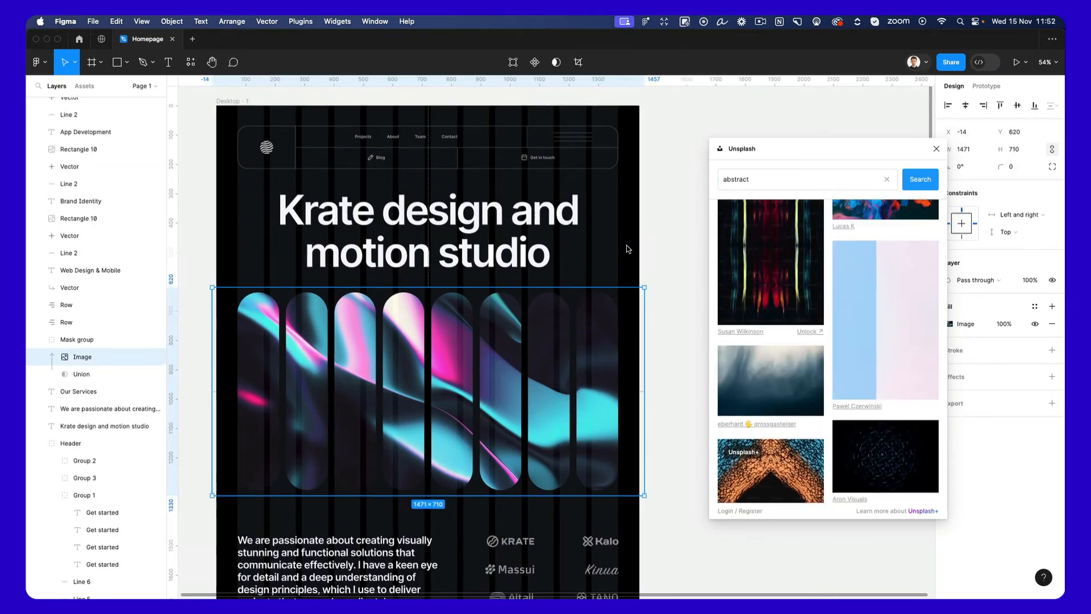
{"action": "scroll", "coordinate": [628, 216], "scroll_direction": "down", "scroll_amount": 2}
{"action": "scroll", "coordinate": [627, 216], "scroll_direction": "left", "scroll_amount": 2}
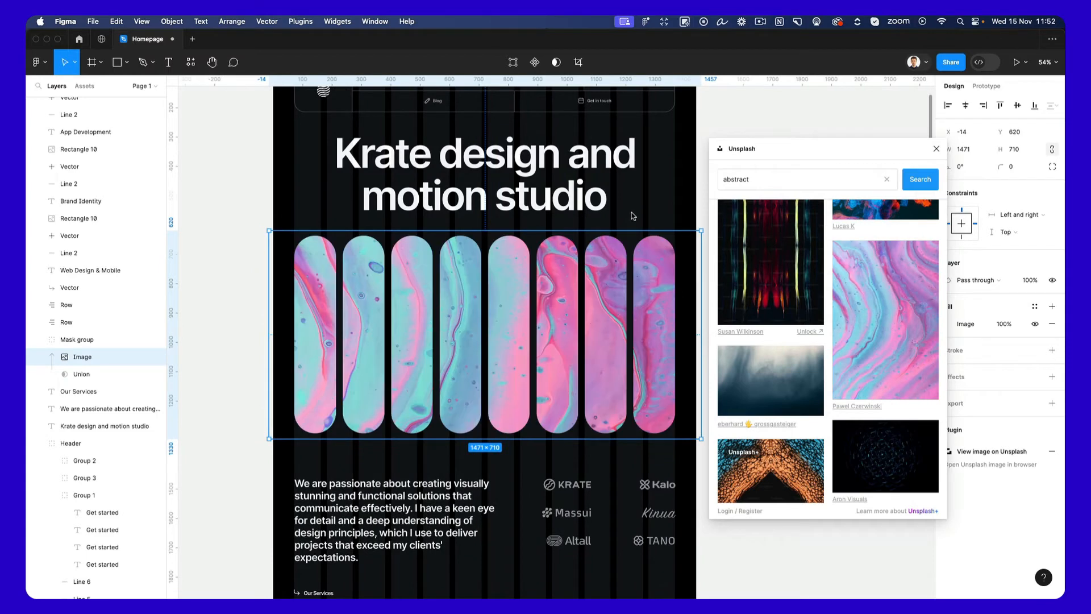
{"action": "scroll", "coordinate": [632, 213], "scroll_direction": "up", "scroll_amount": 2}
{"action": "scroll", "coordinate": [632, 212], "scroll_direction": "right", "scroll_amount": 1}
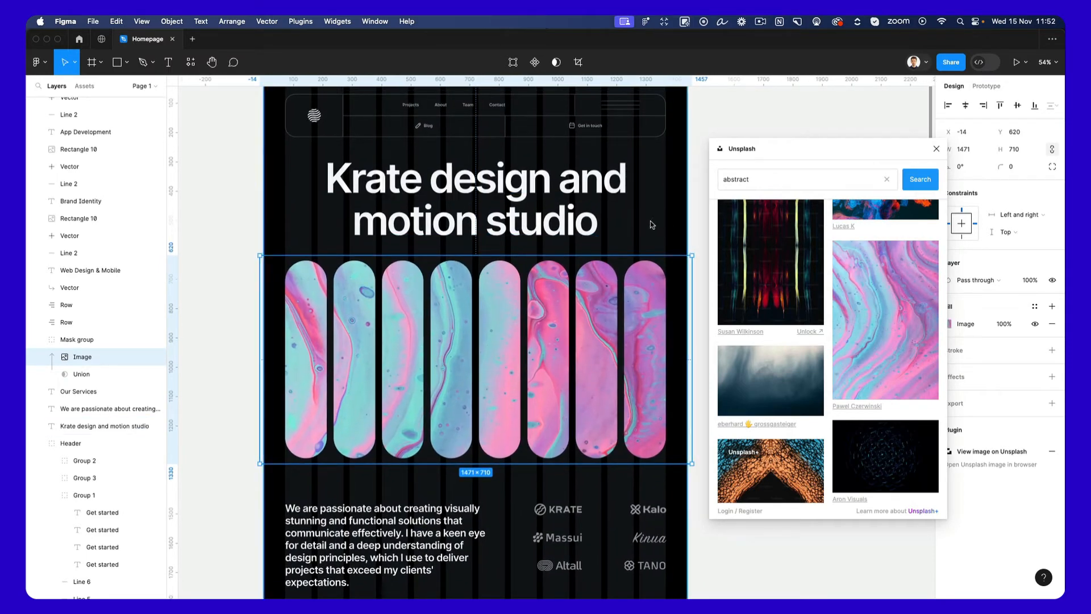
Undo the marbled photo fill on the masked hero image.
{"action": "key", "text": "super+z"}
{"action": "key", "text": "super+z"}
{"action": "left_click", "coordinate": [653, 224]}
{"action": "key", "text": "super+z"}
Copy the purple and gold frame's properties onto the pill before "App Development".
{"action": "scroll", "coordinate": [652, 225], "scroll_direction": "down", "scroll_amount": 1}
{"action": "scroll", "coordinate": [652, 224], "scroll_direction": "down", "scroll_amount": 10}
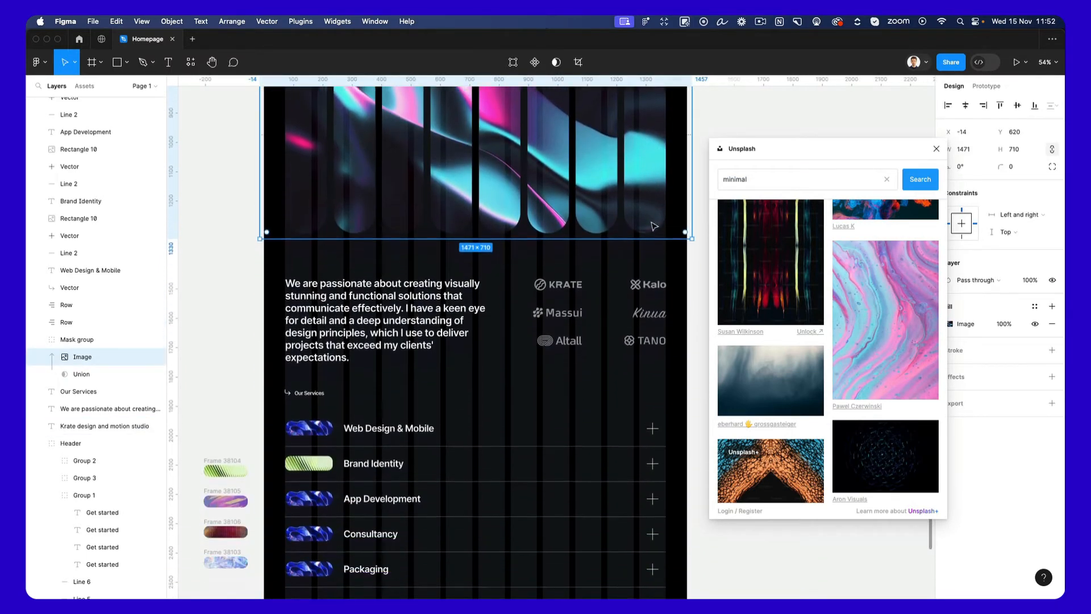
{"action": "scroll", "coordinate": [225, 278], "scroll_direction": "up", "scroll_amount": 3}
{"action": "scroll", "coordinate": [225, 278], "scroll_direction": "up", "scroll_amount": 2}
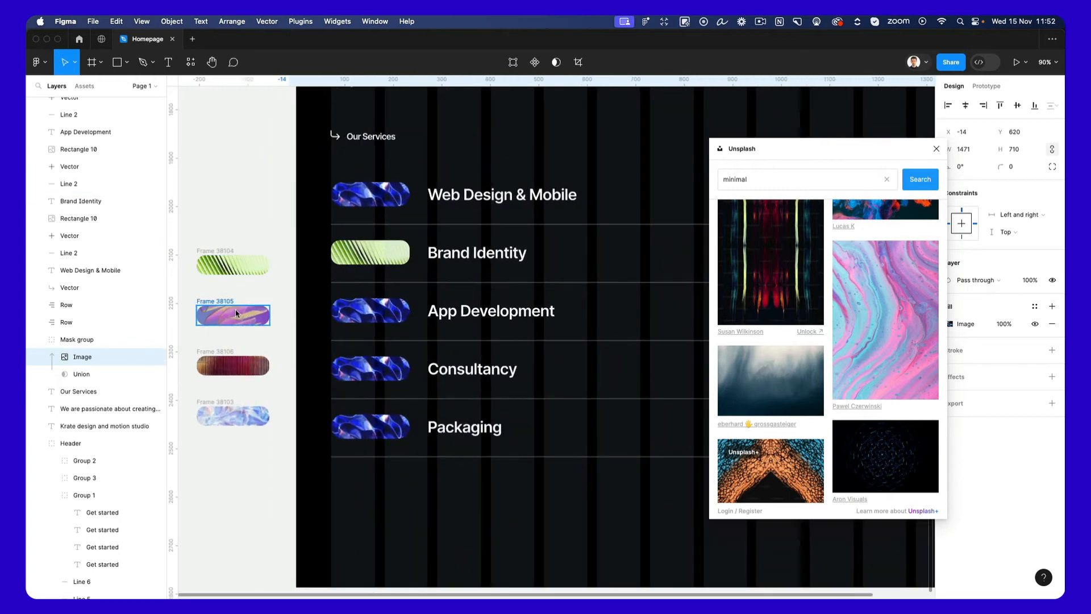
{"action": "left_click", "coordinate": [235, 309]}
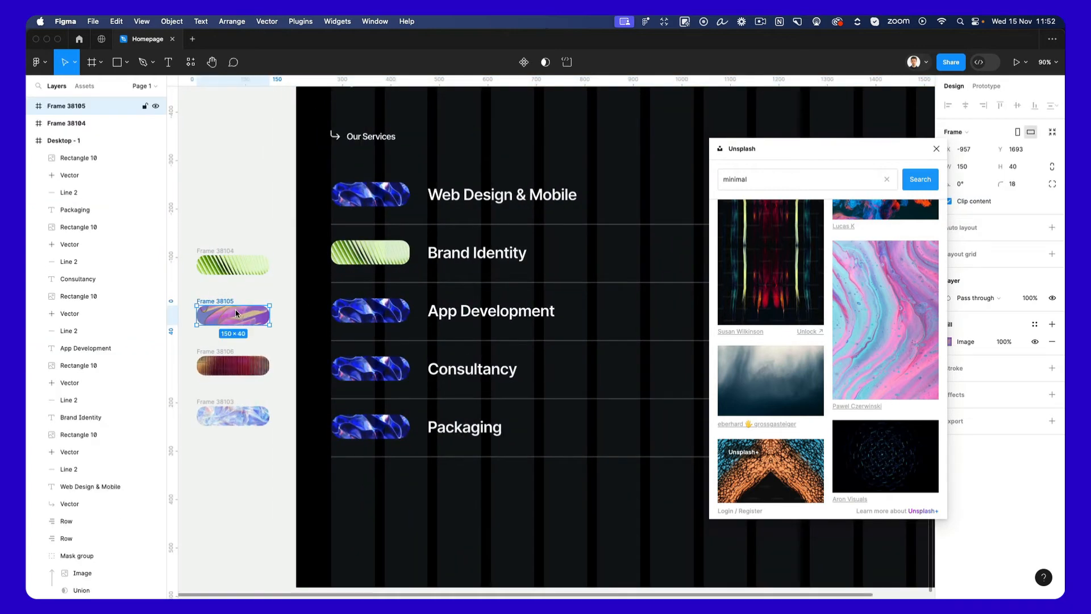
{"action": "left_click", "coordinate": [382, 308]}
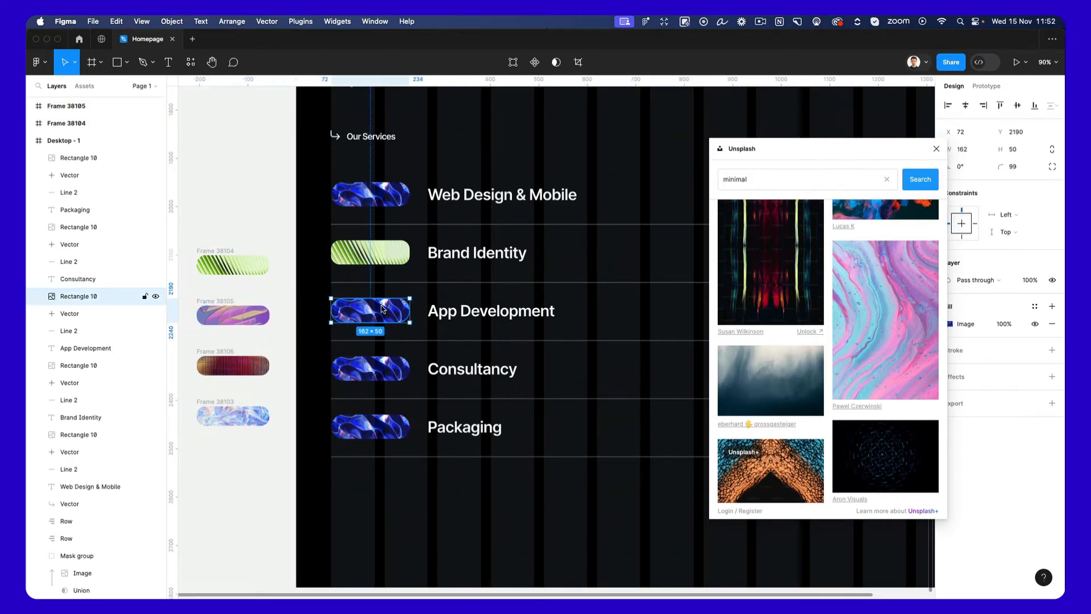
{"action": "key", "text": "super+alt+v"}
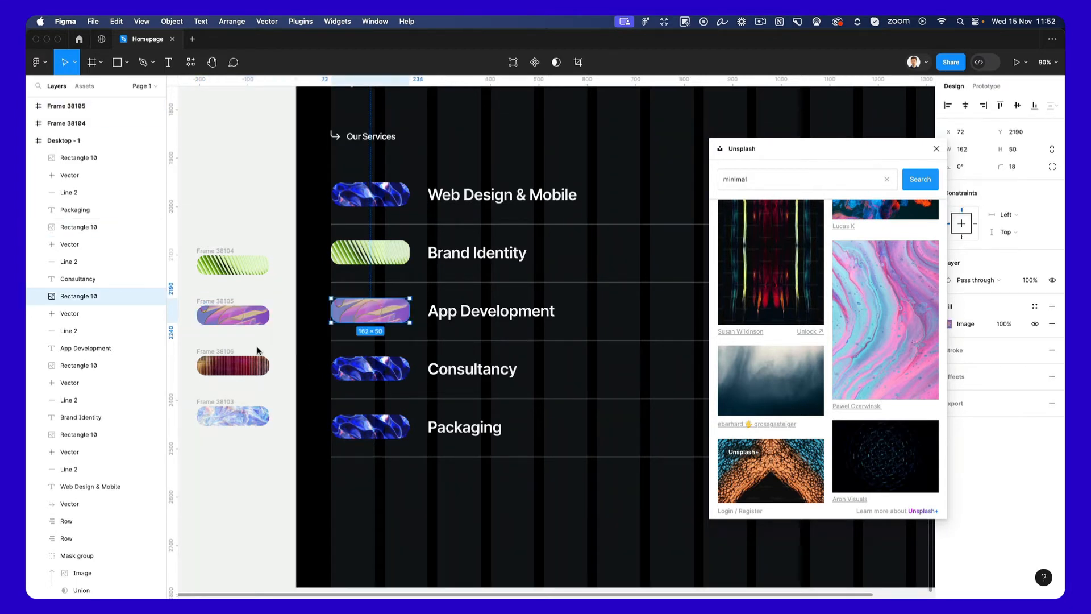
Copy the dark red frame's properties onto the pill before "Consultancy".
{"action": "left_click", "coordinate": [239, 358]}
{"action": "left_click", "coordinate": [339, 375]}
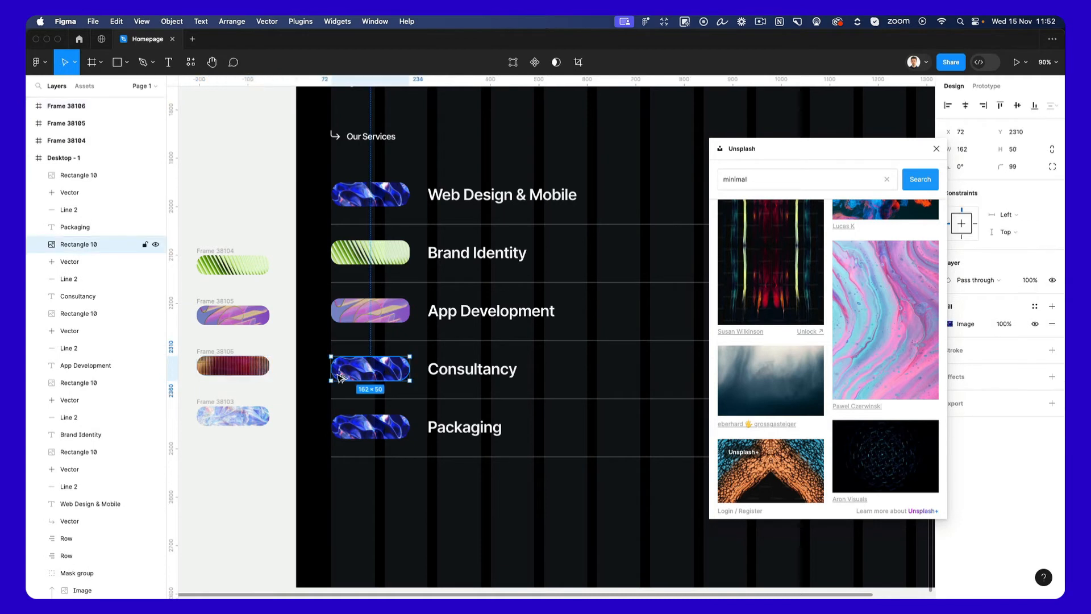
{"action": "left_click", "coordinate": [249, 368]}
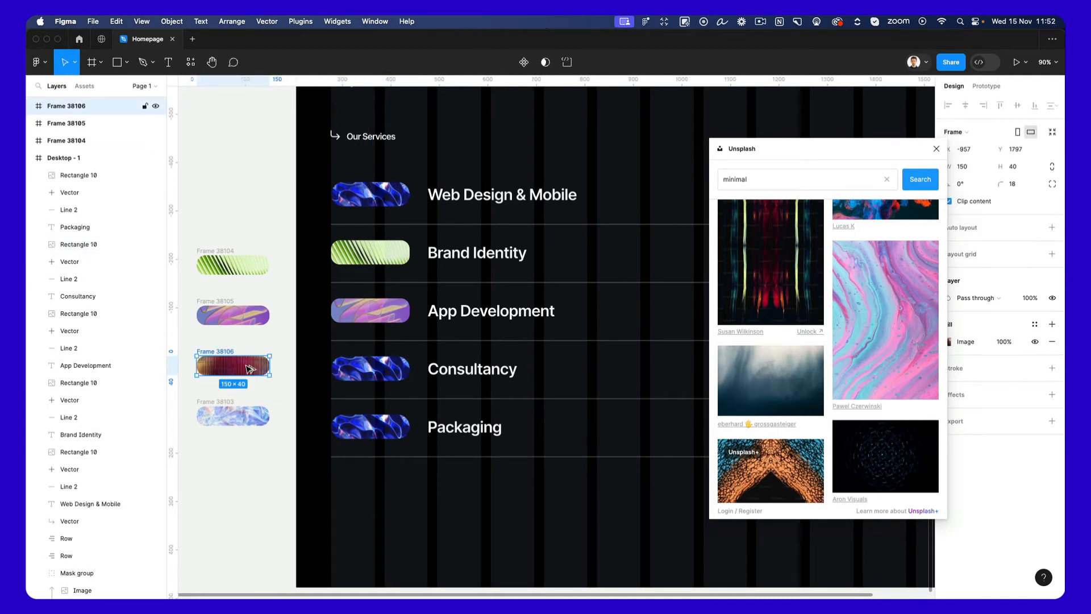
{"action": "left_click", "coordinate": [348, 368]}
{"action": "key", "text": "super+alt+v"}
Copy the pale blue iridescent frame's properties onto the pill before "Packaging" and close the Unsplash plugin.
{"action": "left_click", "coordinate": [256, 417]}
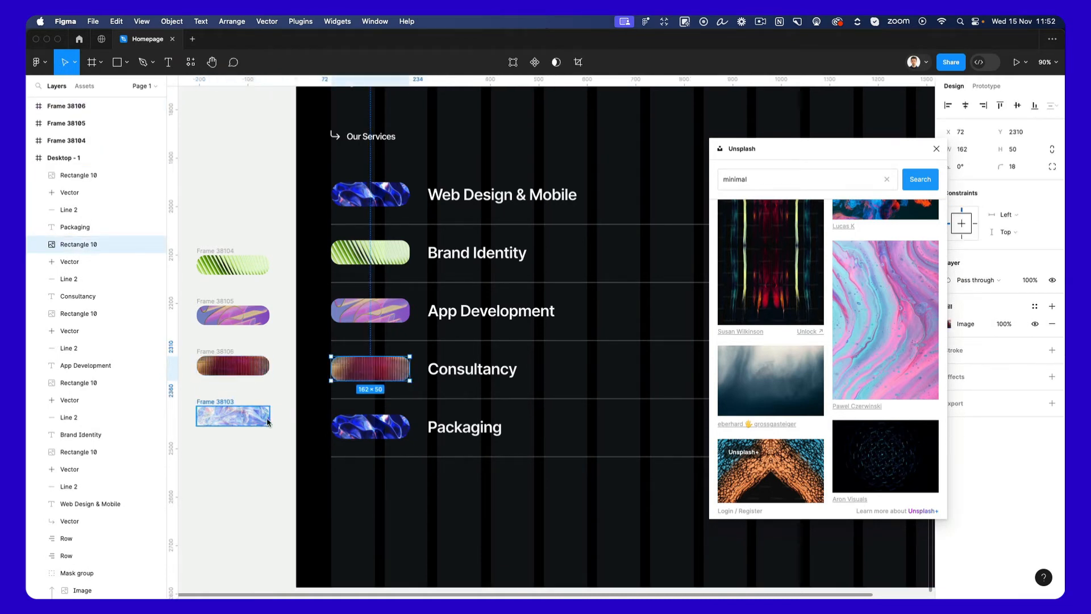
{"action": "left_click", "coordinate": [369, 427]}
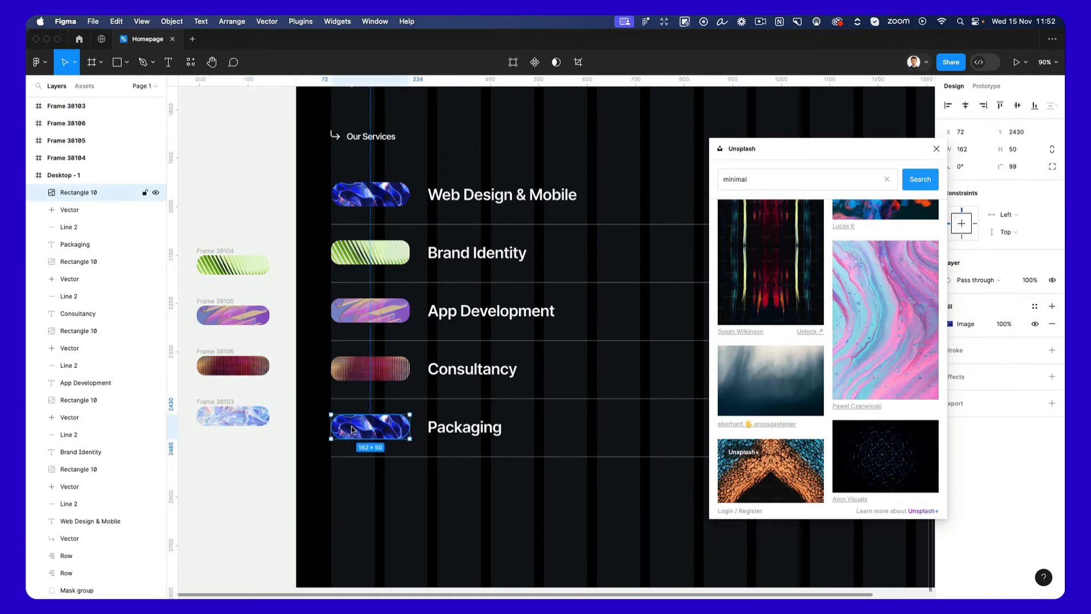
{"action": "key", "text": "super+alt+v"}
{"action": "left_click", "coordinate": [936, 149]}
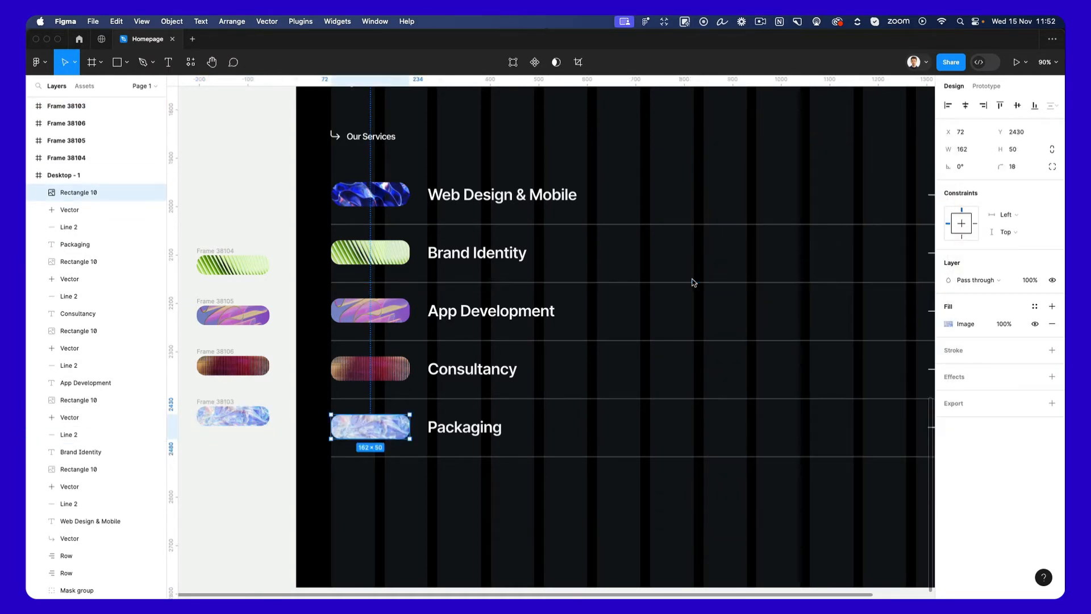
Delete the four source pill frames on the empty canvas beside the homepage frame.
{"action": "scroll", "coordinate": [692, 282], "scroll_direction": "down", "scroll_amount": 3}
{"action": "left_click_drag", "start_coordinate": [278, 206], "coordinate": [386, 418]}
{"action": "key", "text": "Delete"}
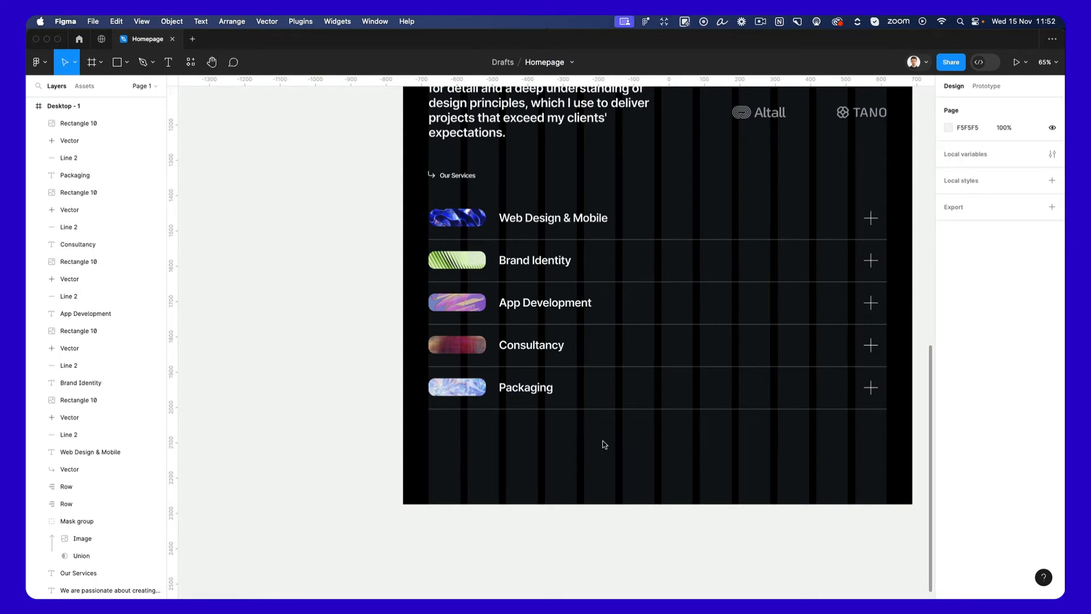
Extend the homepage frame downward to a height of about 5445 px.
{"action": "right_click", "coordinate": [573, 472]}
{"action": "left_click", "coordinate": [503, 465]}
{"action": "scroll", "coordinate": [532, 462], "scroll_direction": "down", "scroll_amount": 5}
{"action": "scroll", "coordinate": [535, 461], "scroll_direction": "down", "scroll_amount": 3}
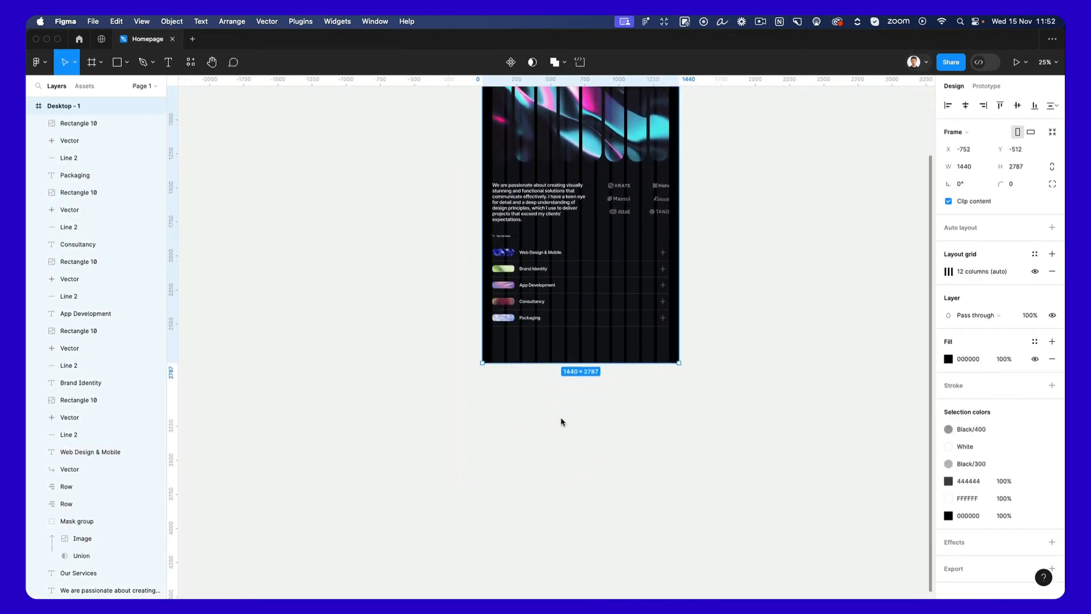
{"action": "left_click_drag", "start_coordinate": [581, 367], "coordinate": [591, 596]}
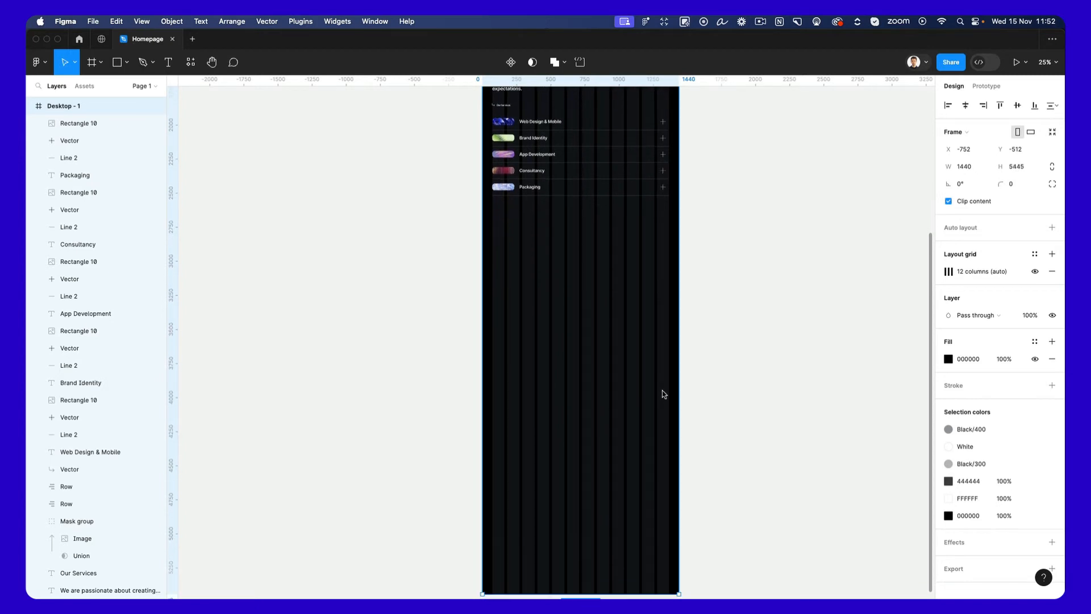
{"action": "scroll", "coordinate": [664, 390], "scroll_direction": "up", "scroll_amount": 3}
{"action": "left_click", "coordinate": [721, 380]}
Duplicate the "Our Services" label with its arrow and place the copy below the service list at Y 2636.
{"action": "scroll", "coordinate": [520, 261], "scroll_direction": "up", "scroll_amount": 4}
{"action": "left_click_drag", "start_coordinate": [438, 272], "coordinate": [496, 485]}
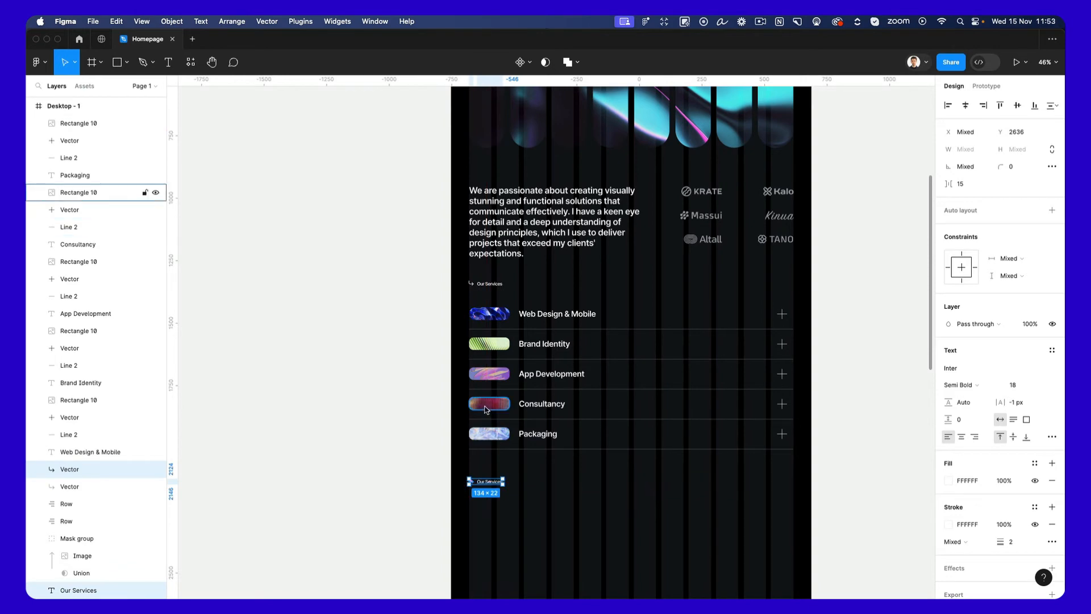
{"action": "scroll", "coordinate": [486, 409], "scroll_direction": "up", "scroll_amount": 1}
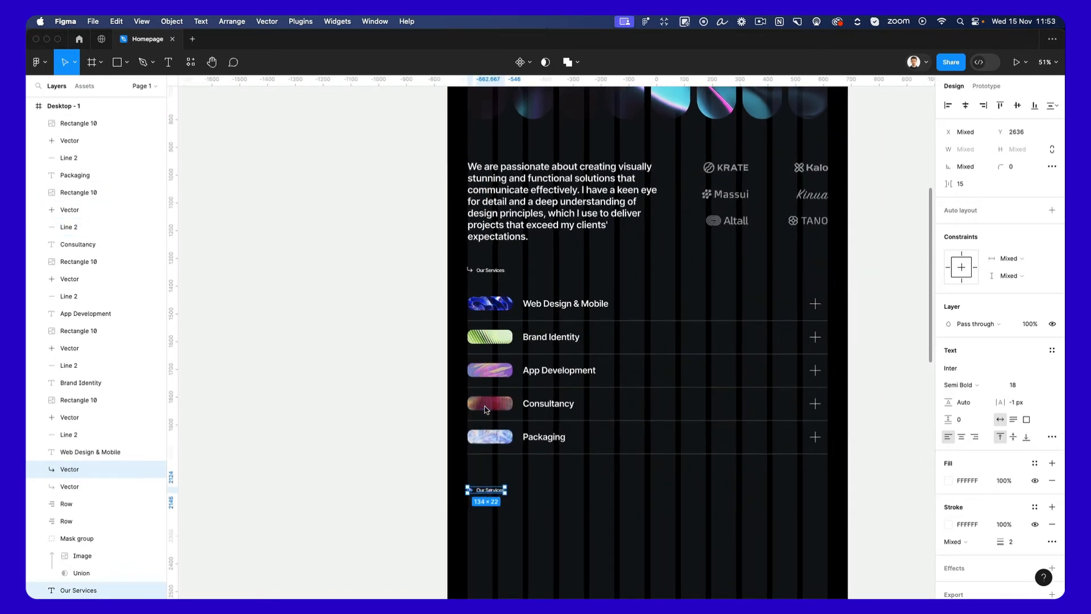
{"action": "scroll", "coordinate": [494, 410], "scroll_direction": "down", "scroll_amount": 1}
{"action": "left_click", "coordinate": [504, 462]}
Change the text of the copied label below the service list to "Recent Work".
{"action": "scroll", "coordinate": [475, 461], "scroll_direction": "up", "scroll_amount": 3}
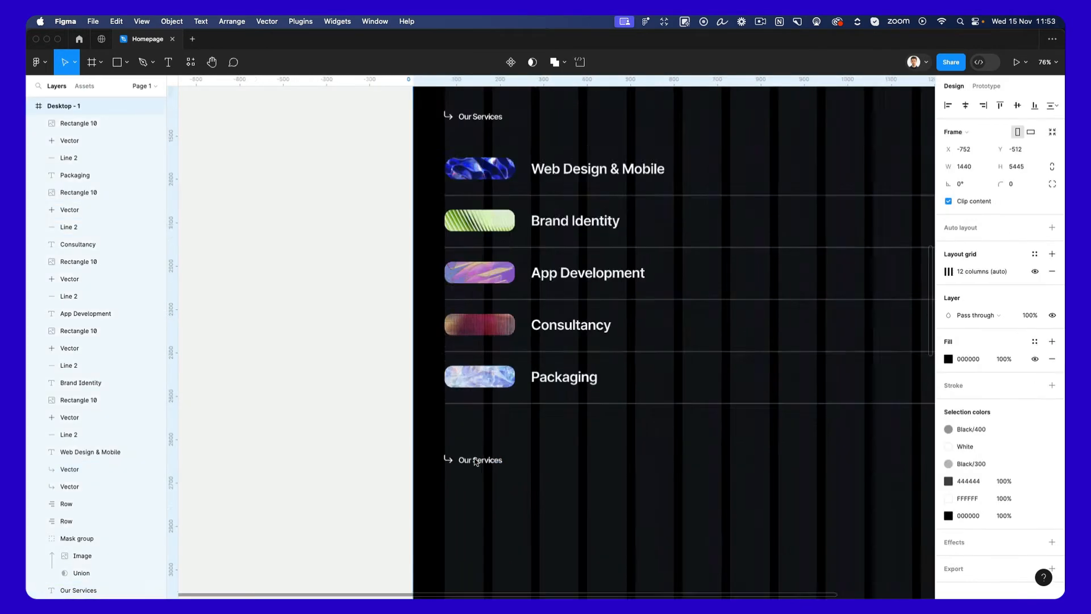
{"action": "scroll", "coordinate": [476, 461], "scroll_direction": "up", "scroll_amount": 5}
{"action": "double_click", "coordinate": [476, 462]}
{"action": "type", "text": "Recent Wotk"}
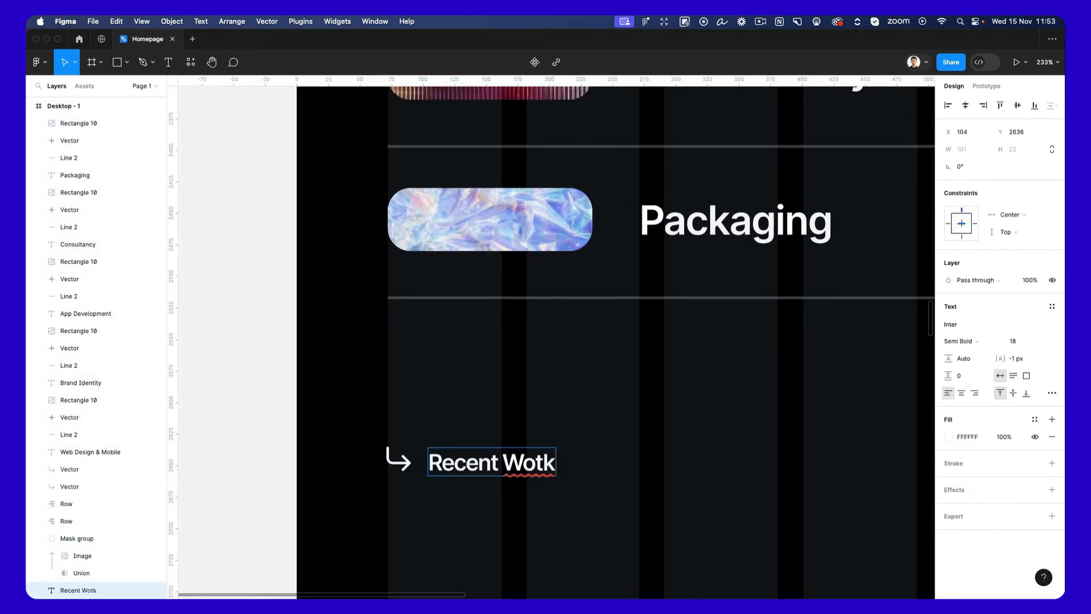
{"action": "key", "text": "BackSpace"}
{"action": "key", "text": "BackSpace"}
{"action": "key", "text": "Escape"}
{"action": "key", "text": "Escape"}
{"action": "scroll", "coordinate": [560, 383], "scroll_direction": "down", "scroll_amount": 6}
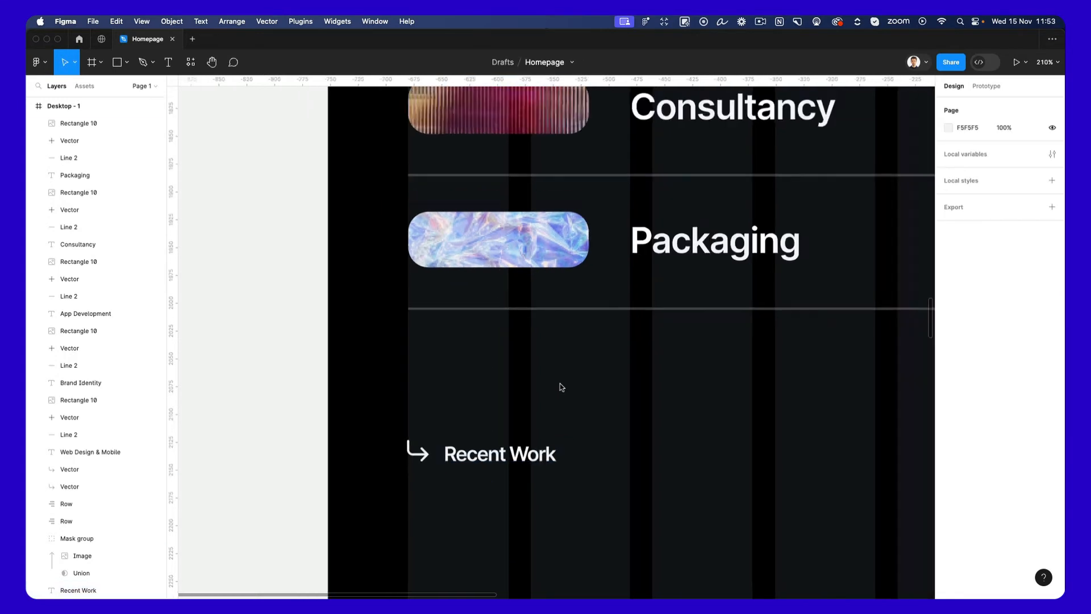
Draw a rectangle about 638 px wide below the "Recent Work" label and duplicate it, making the copy about 461 px high.
{"action": "scroll", "coordinate": [561, 385], "scroll_direction": "down", "scroll_amount": 3}
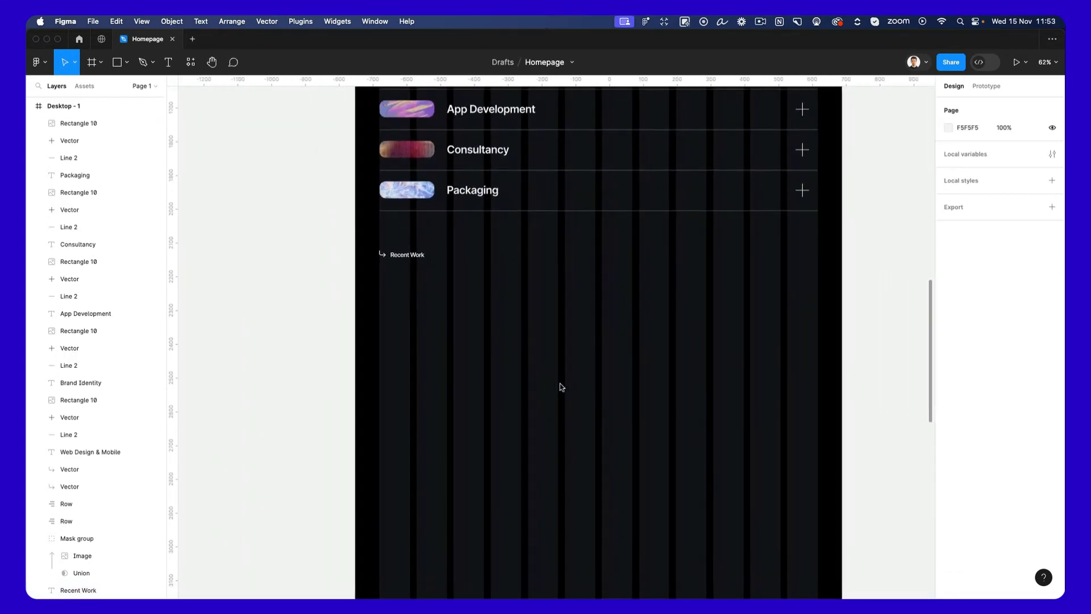
{"action": "key", "text": "r"}
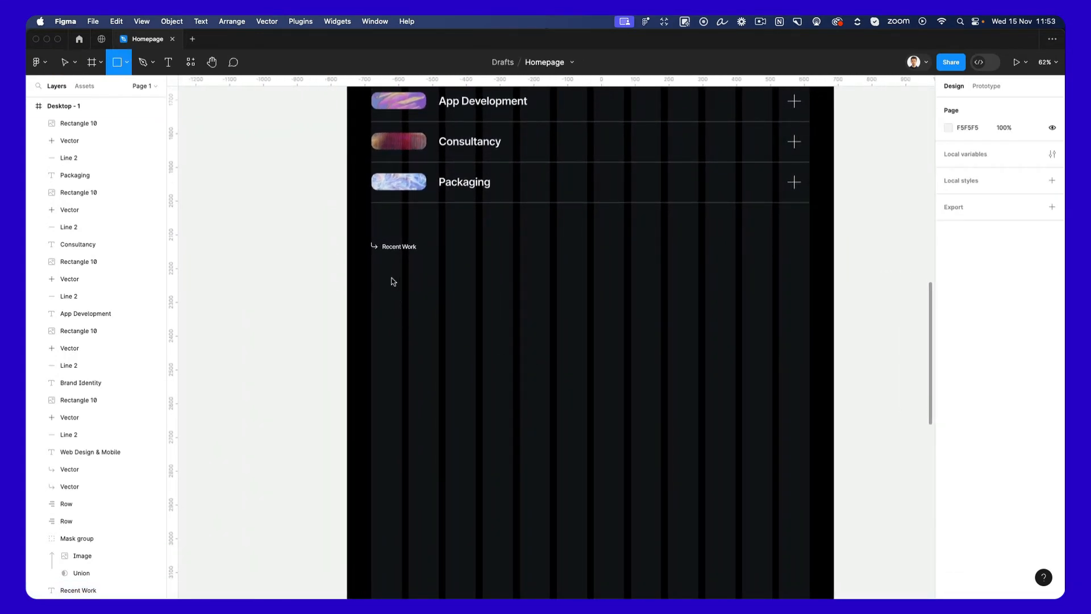
{"action": "left_click_drag", "start_coordinate": [372, 272], "coordinate": [530, 429]}
{"action": "key", "text": "super+d"}
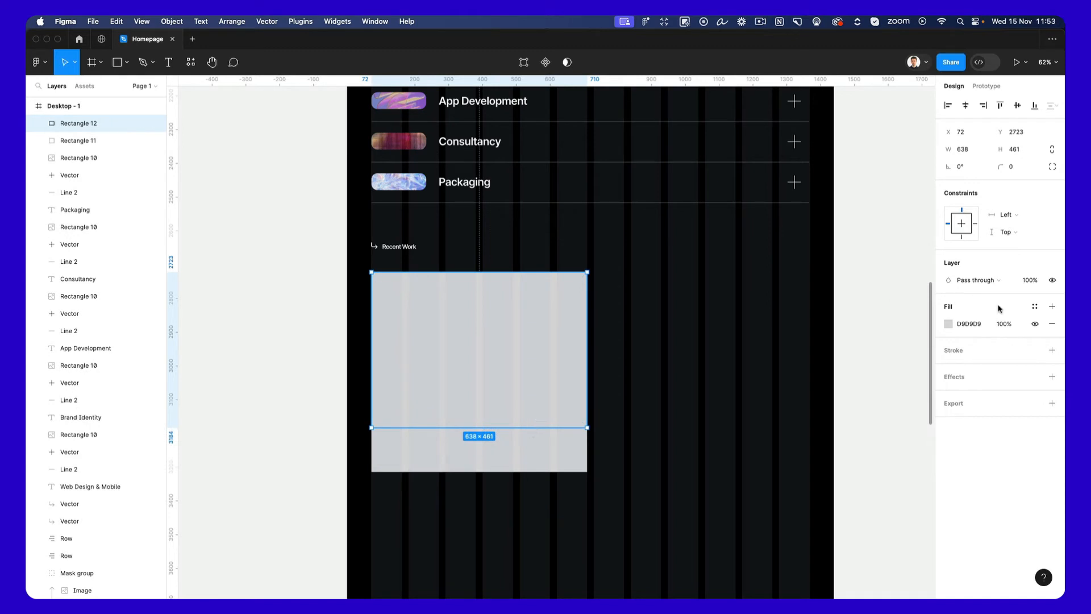
Change the fill of the shorter rectangle under "Recent Work" to B4B4B4.
{"action": "left_click", "coordinate": [947, 324]}
{"action": "left_click_drag", "start_coordinate": [831, 343], "coordinate": [761, 364]}
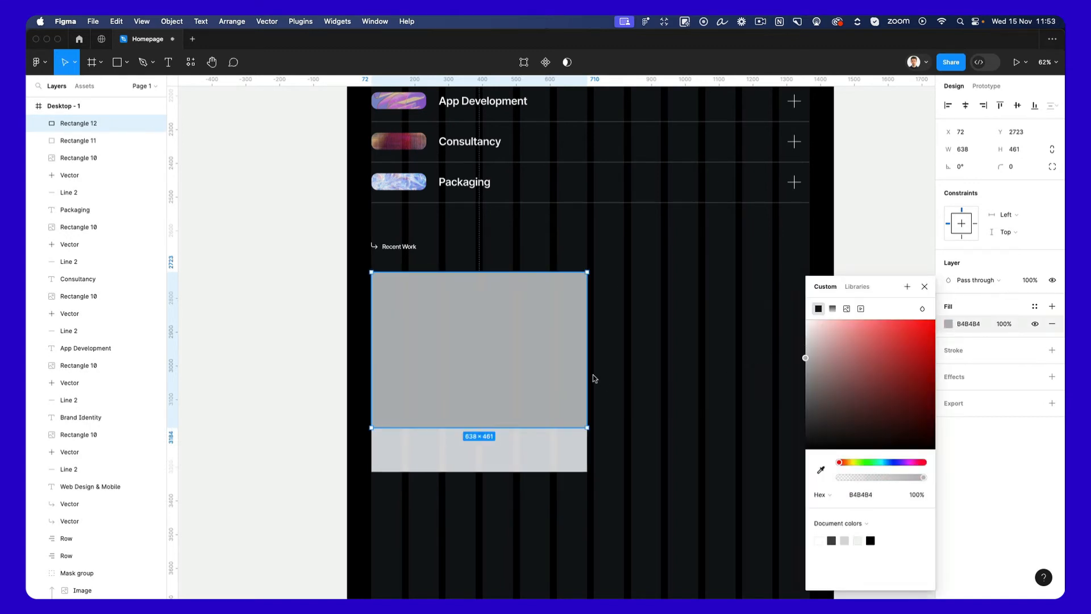
{"action": "left_click", "coordinate": [614, 401]}
Apply the header outline's style to the taller "Recent Work" rectangle: hidden fill, 2 px 444444 inside stroke and corner radius 35.
{"action": "scroll", "coordinate": [614, 401], "scroll_direction": "up", "scroll_amount": 20}
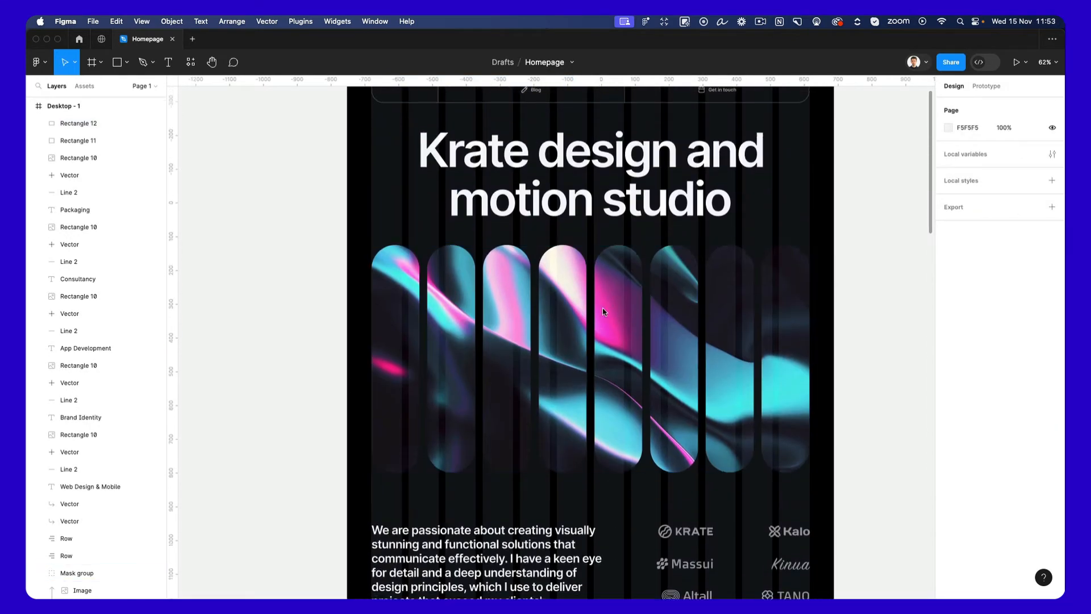
{"action": "scroll", "coordinate": [519, 195], "scroll_direction": "up", "scroll_amount": 3}
{"action": "left_click", "coordinate": [468, 216]}
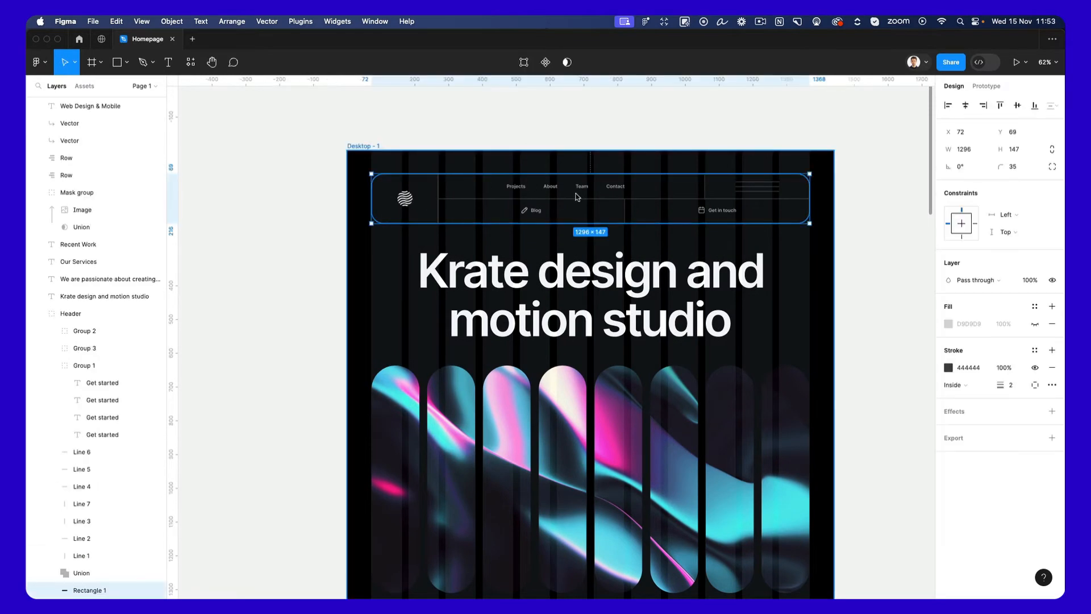
{"action": "scroll", "coordinate": [577, 198], "scroll_direction": "up", "scroll_amount": 3}
{"action": "scroll", "coordinate": [577, 197], "scroll_direction": "up", "scroll_amount": 2}
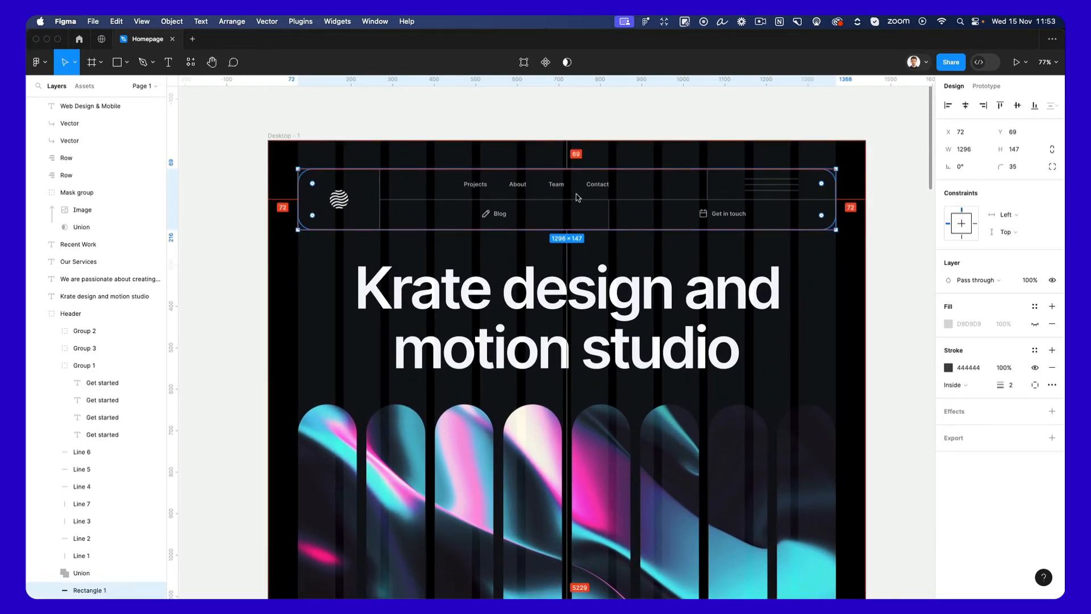
{"action": "scroll", "coordinate": [577, 197], "scroll_direction": "down", "scroll_amount": 18}
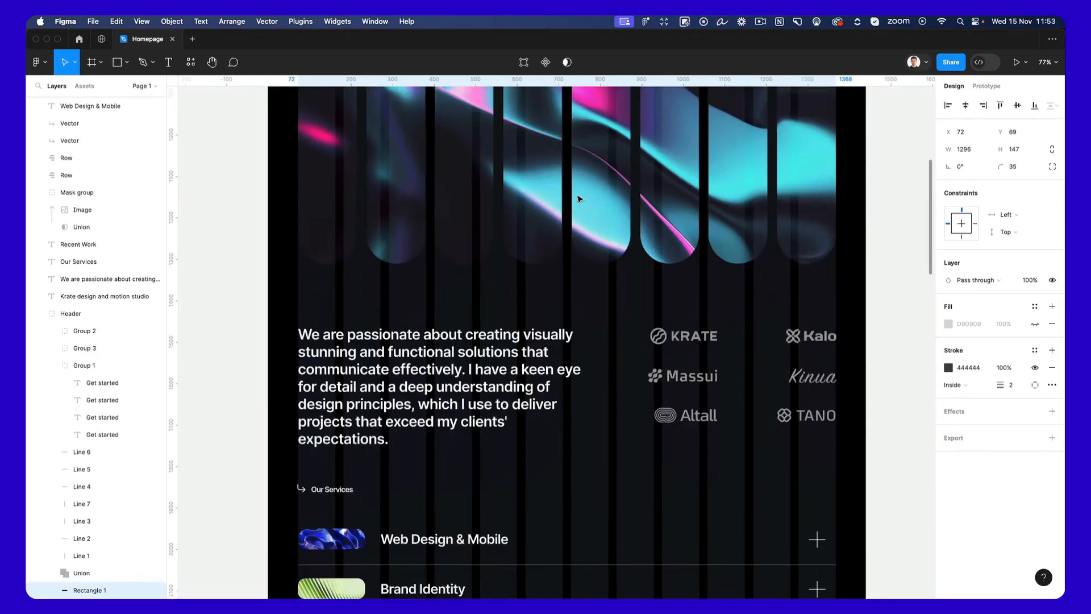
{"action": "scroll", "coordinate": [579, 198], "scroll_direction": "down", "scroll_amount": 2}
{"action": "left_click", "coordinate": [465, 420]}
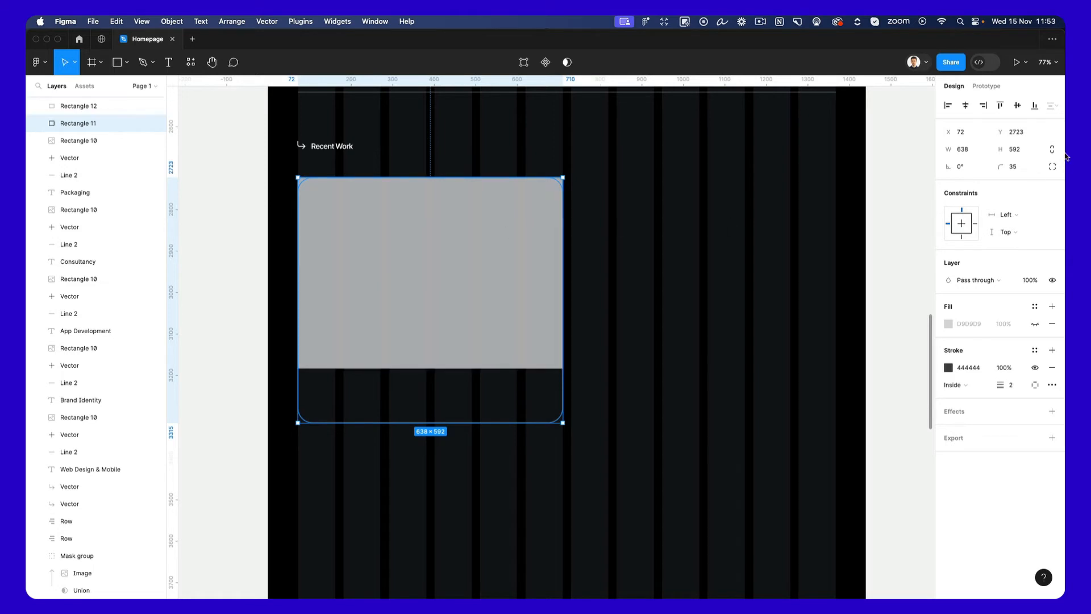
Round only the two upper corners of the grey rectangle to a radius of 35, matching the card outline.
{"action": "left_click", "coordinate": [1018, 166]}
{"action": "key", "text": "super+c"}
{"action": "left_click", "coordinate": [631, 331]}
{"action": "left_click", "coordinate": [500, 324]}
{"action": "double_click", "coordinate": [465, 224]}
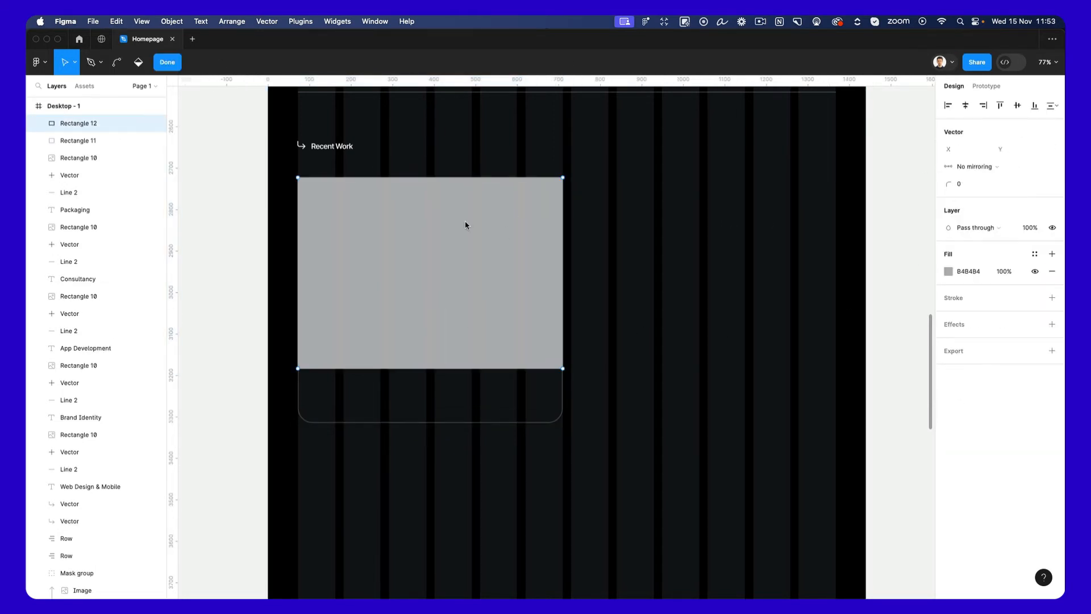
{"action": "left_click_drag", "start_coordinate": [248, 154], "coordinate": [648, 251]}
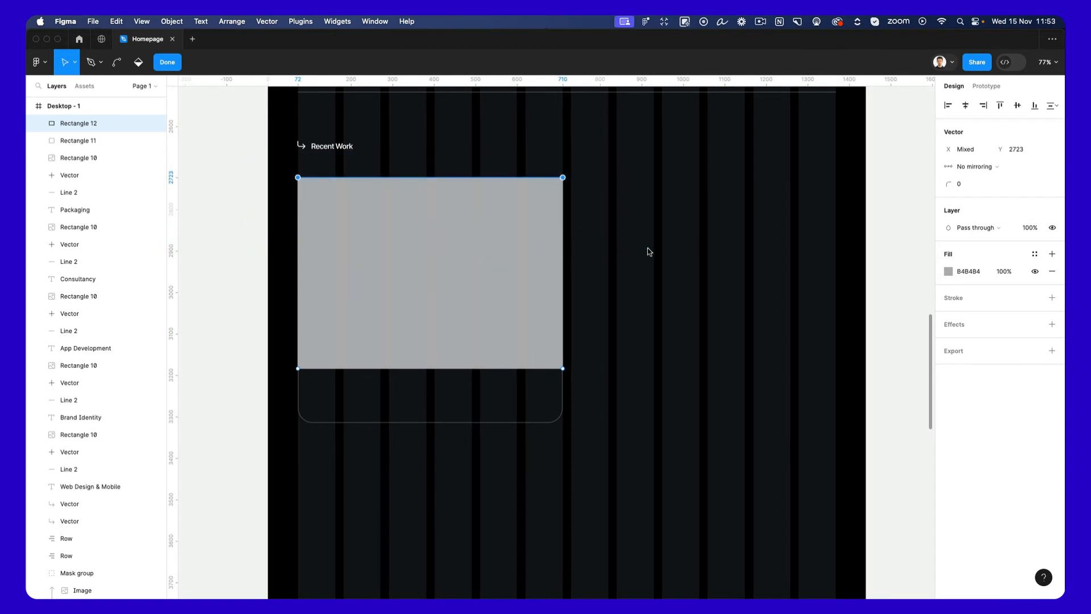
{"action": "key", "text": "Return"}
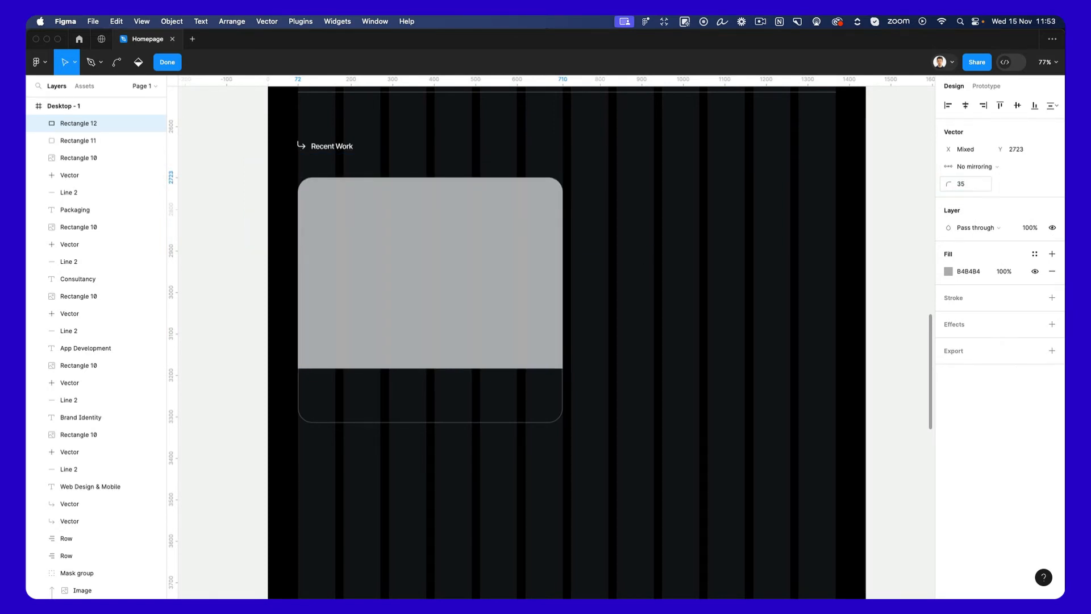
{"action": "key", "text": "Escape"}
{"action": "key", "text": "Escape"}
{"action": "key", "text": "Escape"}
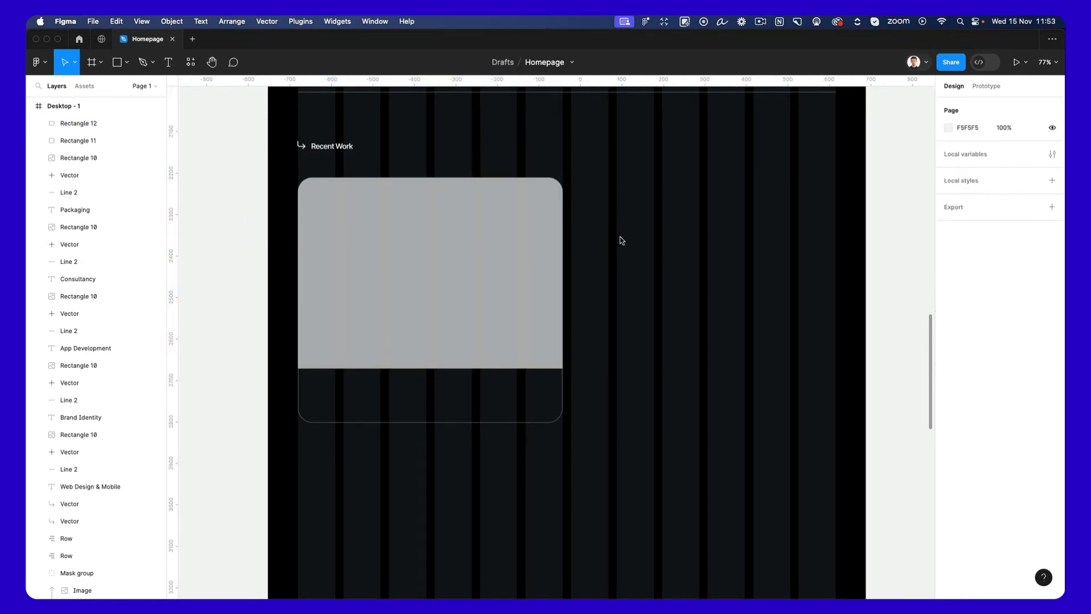
Copy the "Web Design & Mobile" text and place the copy in the card's lower strip at X 117, Y 3225.
{"action": "scroll", "coordinate": [626, 366], "scroll_direction": "up", "scroll_amount": 6}
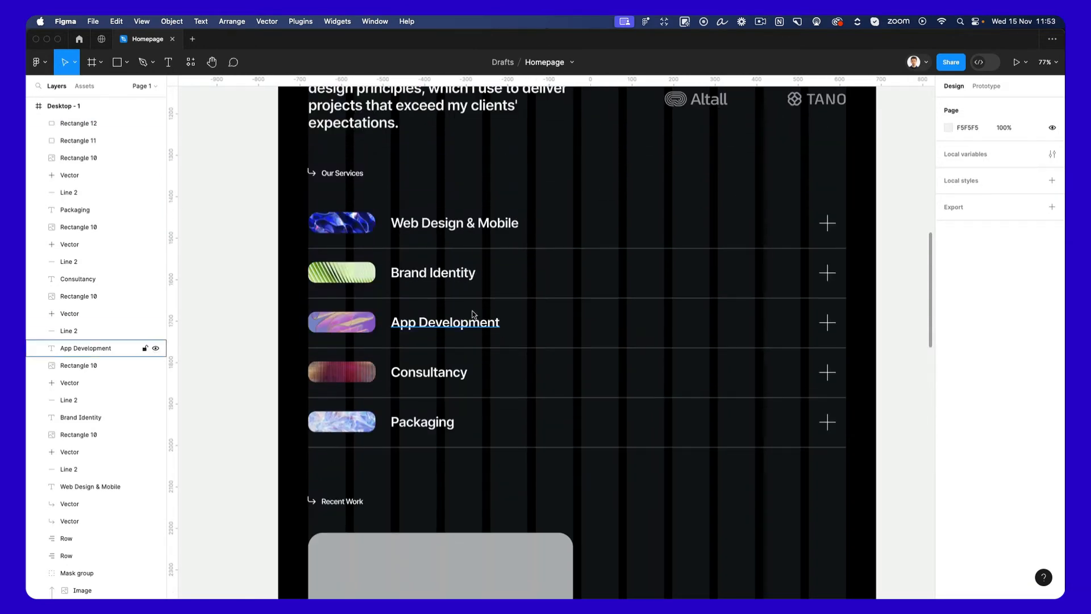
{"action": "left_click", "coordinate": [452, 222]}
{"action": "key", "text": "cmd+c"}
{"action": "scroll", "coordinate": [507, 302], "scroll_direction": "down", "scroll_amount": 7}
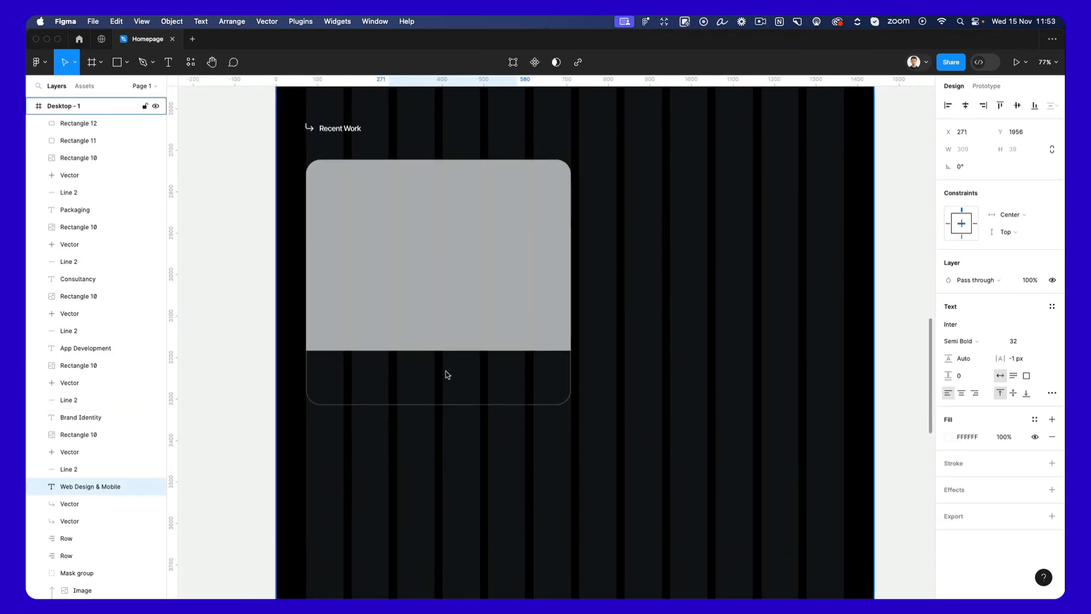
{"action": "left_click", "coordinate": [439, 397]}
{"action": "key", "text": "cmd+v"}
{"action": "left_click_drag", "start_coordinate": [449, 117], "coordinate": [386, 457]}
{"action": "scroll", "coordinate": [474, 394], "scroll_direction": "down", "scroll_amount": 4}
Change the copied text in the card to "Galaxia Branding".
{"action": "double_click", "coordinate": [387, 456]}
{"action": "type", "text": "G"}
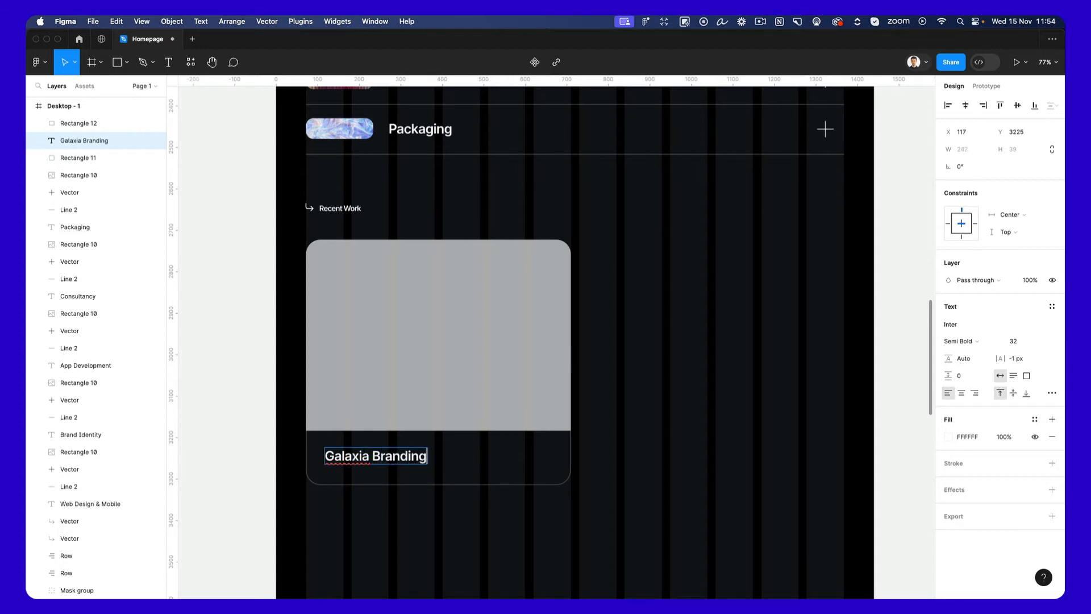
{"action": "left_click", "coordinate": [653, 445]}
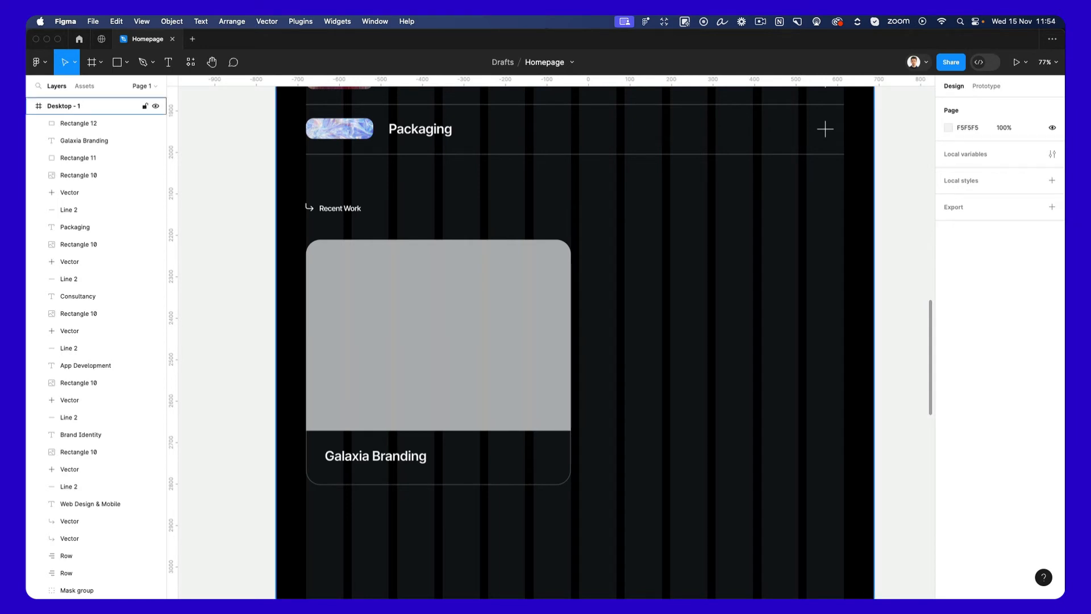
Paste the four photo frames onto the empty canvas beside the homepage frame.
{"action": "left_click", "coordinate": [466, 378]}
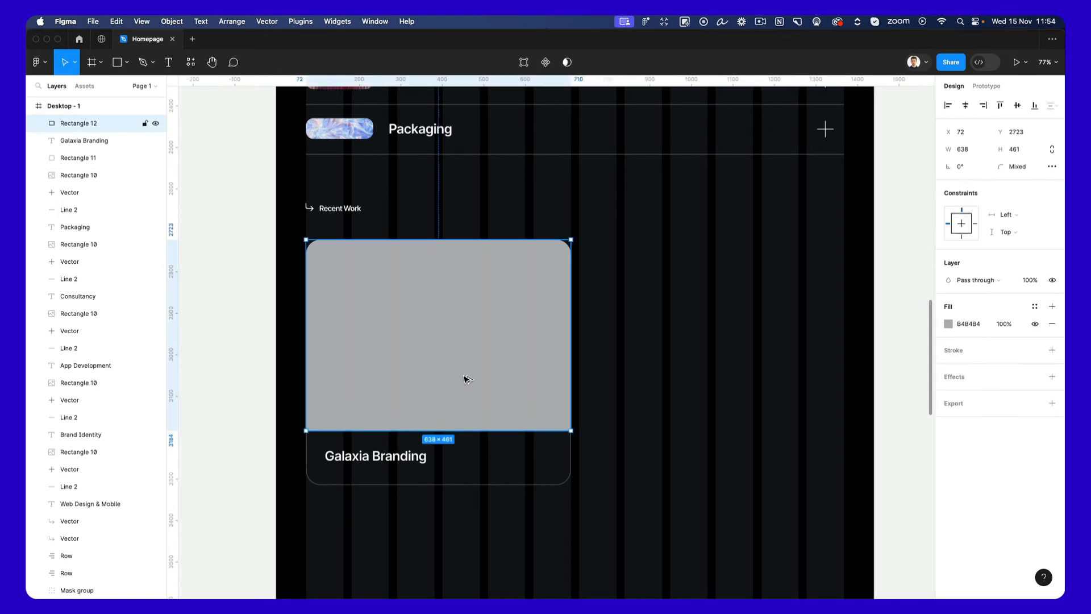
{"action": "left_click", "coordinate": [633, 424]}
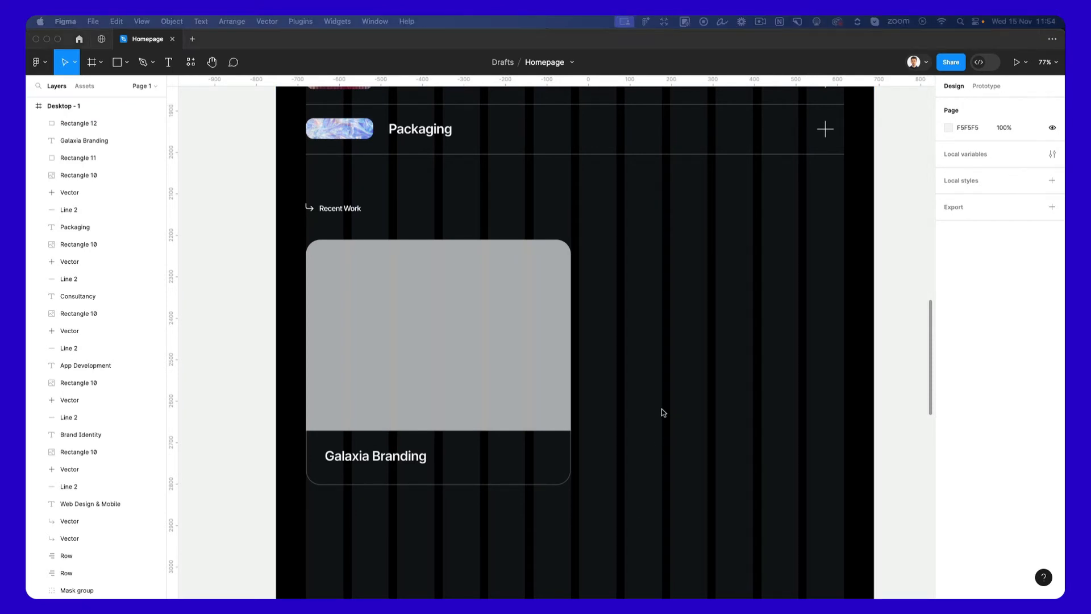
{"action": "scroll", "coordinate": [604, 371], "scroll_direction": "left", "scroll_amount": 2}
{"action": "scroll", "coordinate": [605, 374], "scroll_direction": "left", "scroll_amount": 5}
{"action": "key", "text": "super+v"}
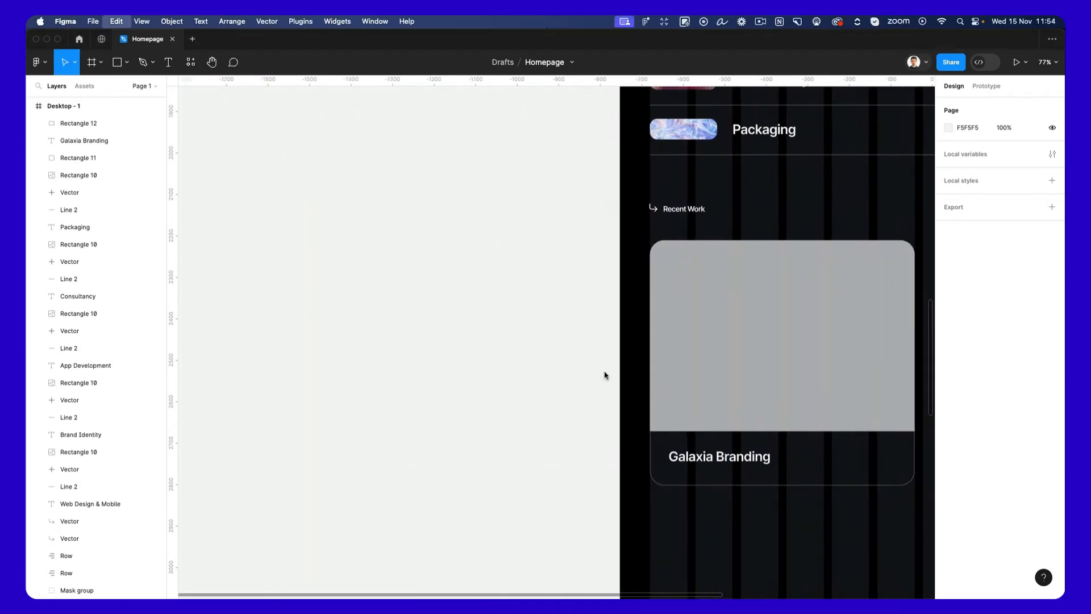
Scale the four photo frames to 0.54x, about 697 px wide overall, and move them closer to the homepage frame.
{"action": "scroll", "coordinate": [639, 373], "scroll_direction": "down", "scroll_amount": 3}
{"action": "left_click_drag", "start_coordinate": [760, 169], "coordinate": [392, 370]}
{"action": "key", "text": "k"}
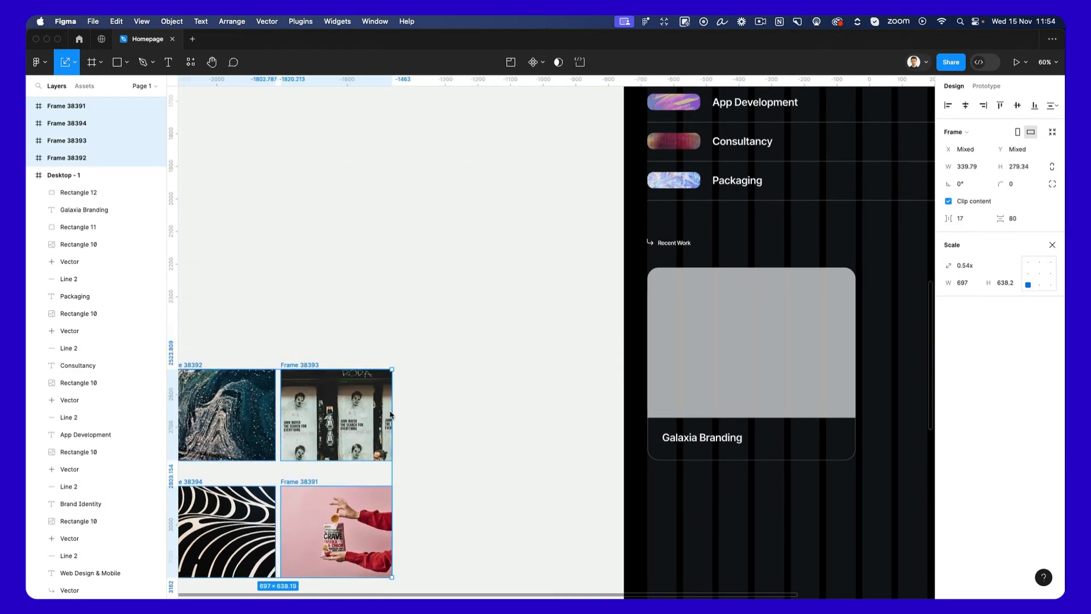
{"action": "left_click_drag", "start_coordinate": [361, 426], "coordinate": [541, 352]}
{"action": "scroll", "coordinate": [541, 352], "scroll_direction": "right", "scroll_amount": 1}
{"action": "scroll", "coordinate": [541, 353], "scroll_direction": "right", "scroll_amount": 8}
{"action": "scroll", "coordinate": [542, 353], "scroll_direction": "down", "scroll_amount": 3}
{"action": "key", "text": "Escape"}
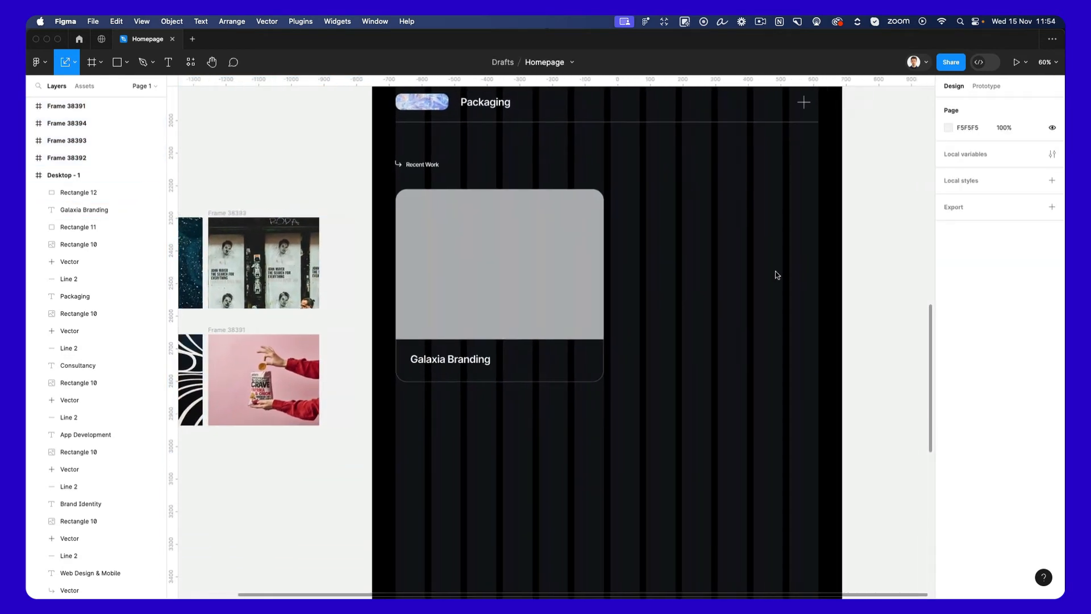
Duplicate the project card beside the original at X 730 and fill the first card's image area with the dark blue wave photo.
{"action": "left_click_drag", "start_coordinate": [620, 257], "coordinate": [709, 303]}
{"action": "scroll", "coordinate": [703, 298], "scroll_direction": "left", "scroll_amount": 6}
{"action": "left_click", "coordinate": [351, 294]}
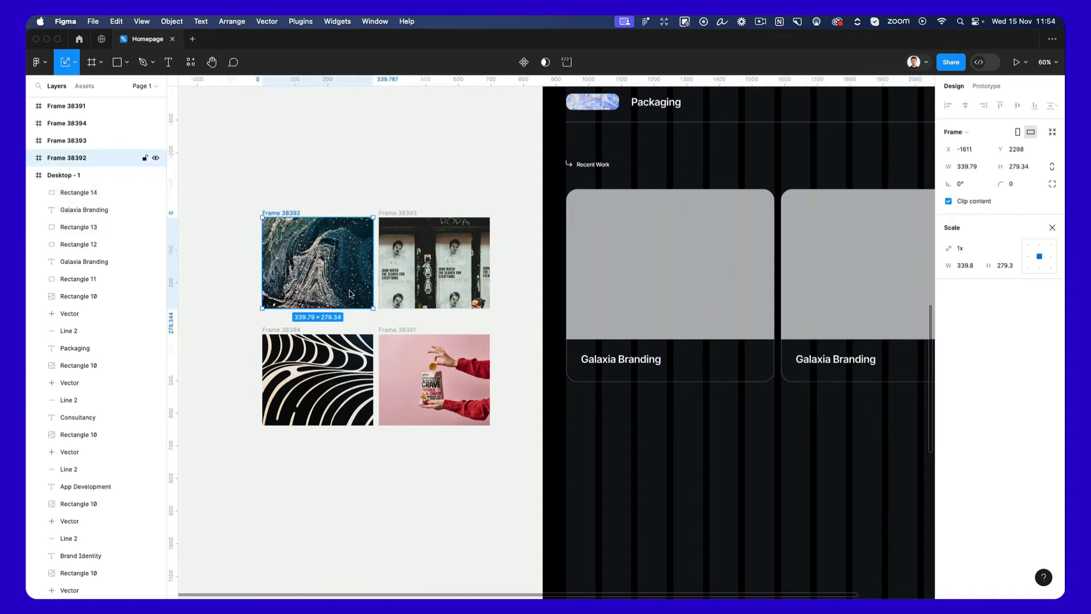
{"action": "left_click_drag", "start_coordinate": [350, 293], "coordinate": [685, 265]}
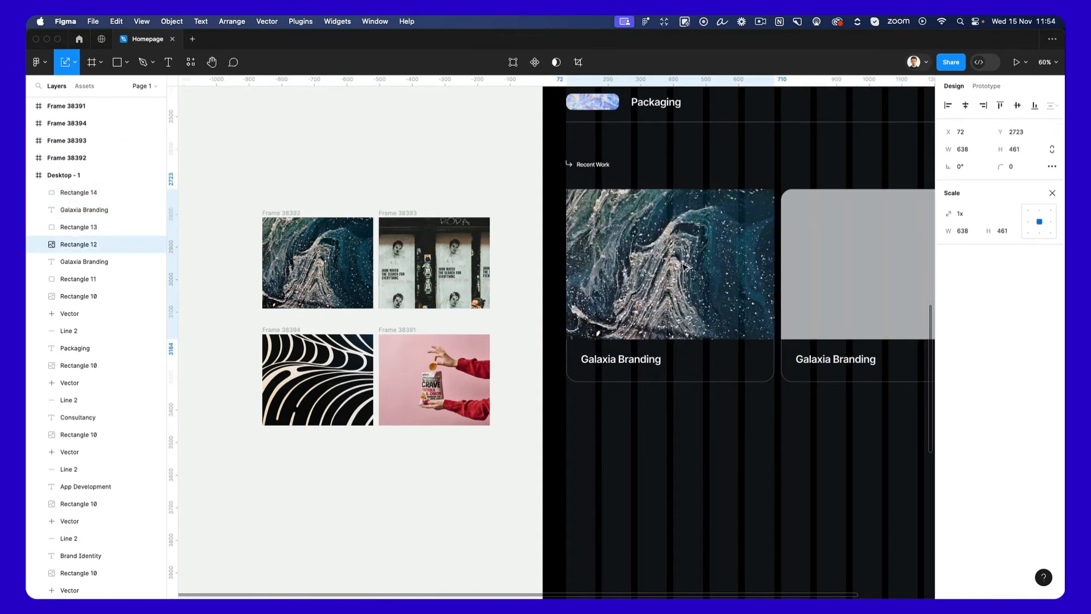
Fill the second card's image area with the photo of the wall posters.
{"action": "scroll", "coordinate": [684, 265], "scroll_direction": "right", "scroll_amount": 3}
{"action": "left_click", "coordinate": [372, 272]}
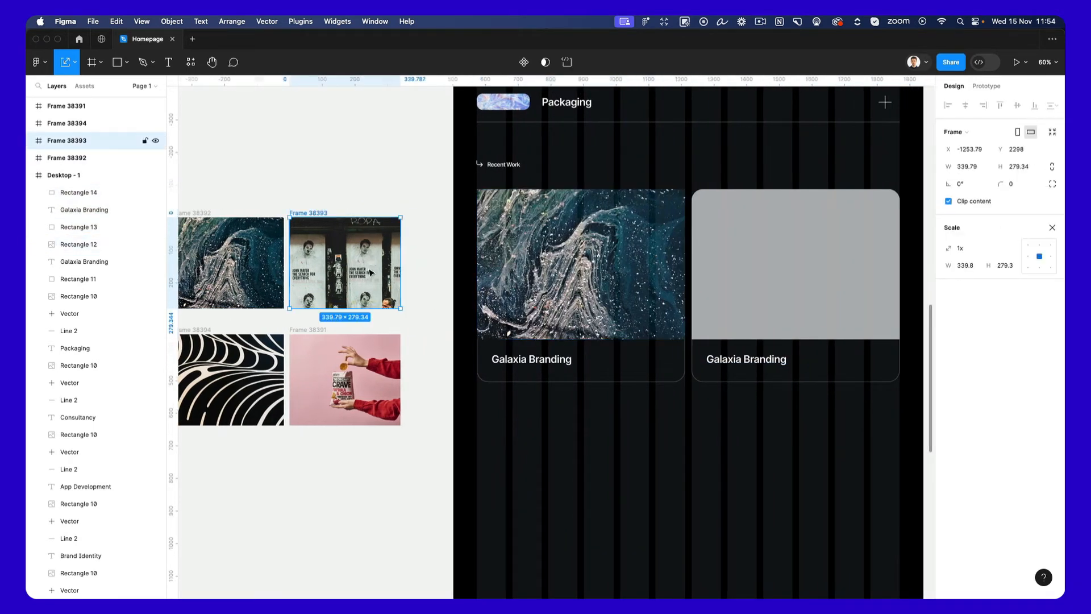
{"action": "left_click", "coordinate": [763, 245]}
{"action": "key", "text": "super+v"}
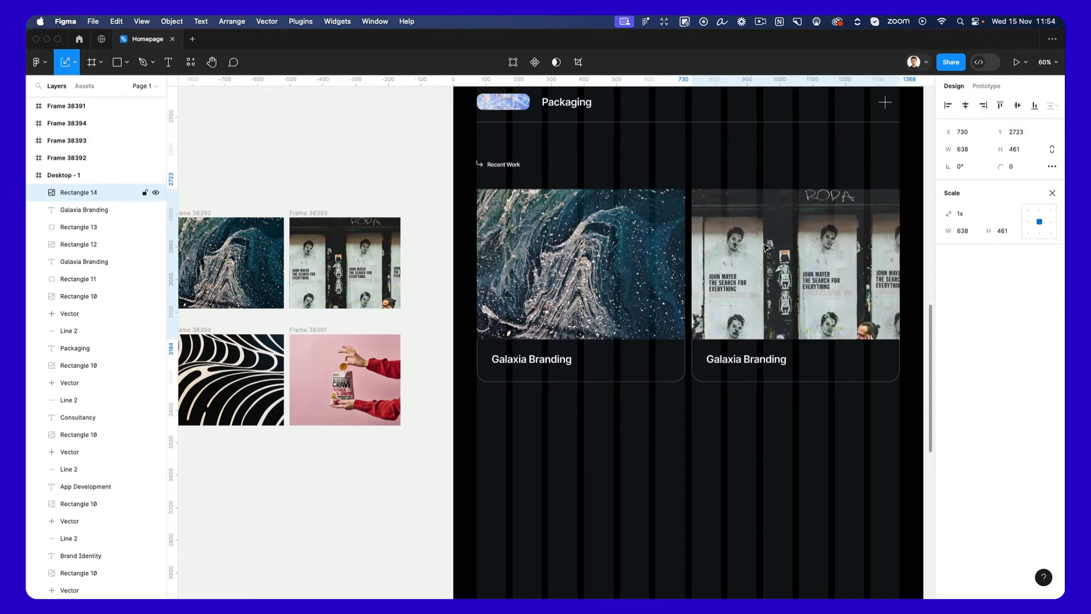
{"action": "scroll", "coordinate": [764, 246], "scroll_direction": "right", "scroll_amount": 5}
Group the image, title and outline of each of the two project cards separately.
{"action": "key", "text": "Escape"}
{"action": "left_click_drag", "start_coordinate": [767, 410], "coordinate": [497, 414]}
{"action": "key", "text": "super+g"}
{"action": "left_click_drag", "start_coordinate": [562, 407], "coordinate": [709, 245]}
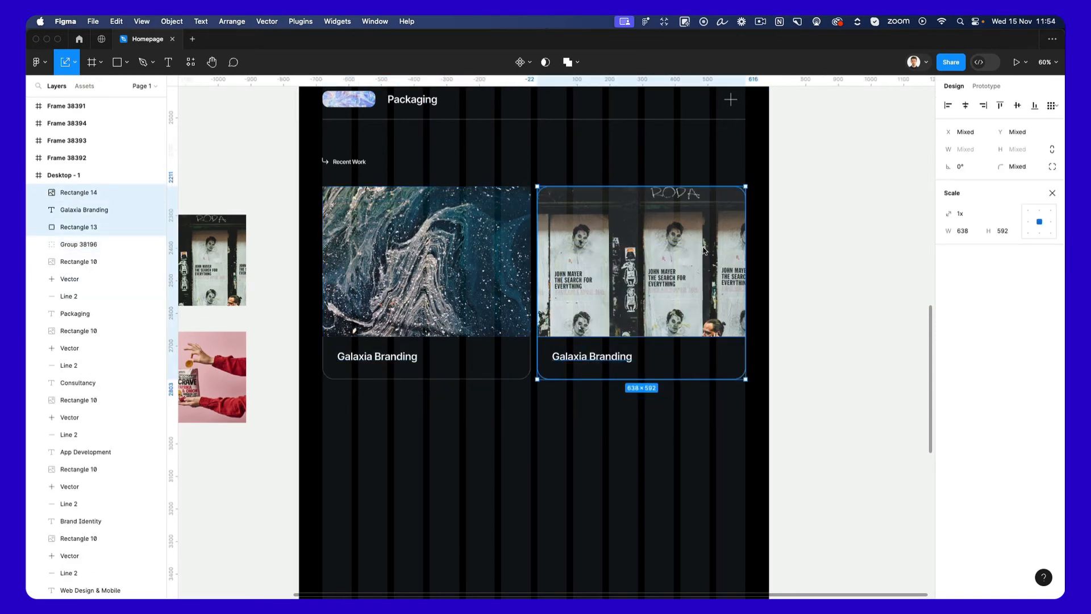
{"action": "key", "text": "super+g"}
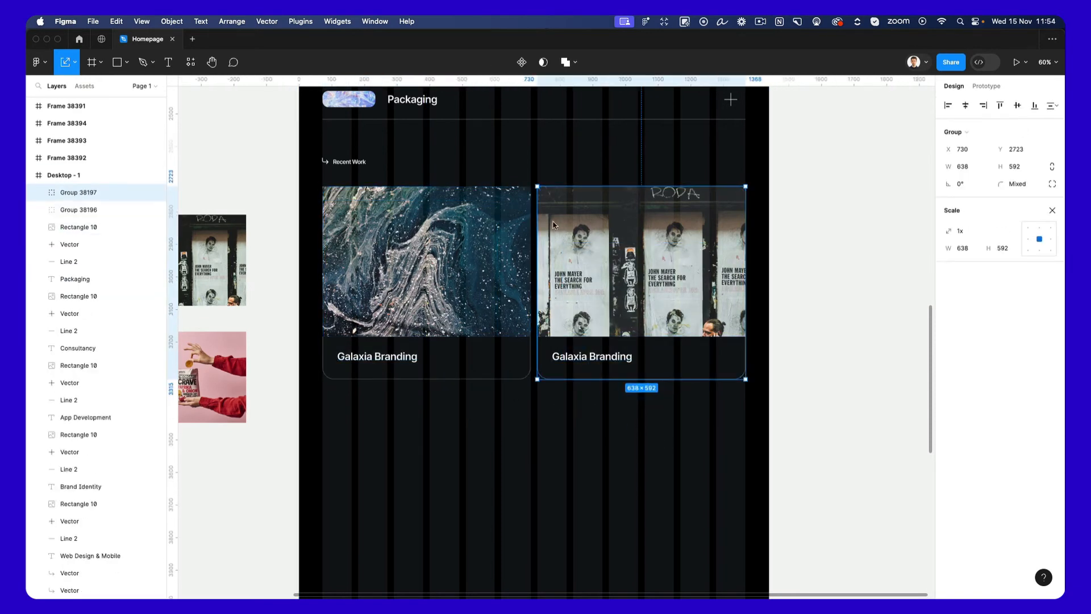
Duplicate both grouped cards and place the copies as a second row at Y 3340.
{"action": "left_click", "coordinate": [444, 246], "text": "shift"}
{"action": "left_click_drag", "start_coordinate": [444, 246], "coordinate": [621, 468]}
{"action": "left_click_drag", "start_coordinate": [616, 454], "coordinate": [619, 444]}
Replace the image of the first card in the second row with the black-and-white curved line pattern.
{"action": "scroll", "coordinate": [316, 373], "scroll_direction": "left", "scroll_amount": 3}
{"action": "scroll", "coordinate": [316, 372], "scroll_direction": "down", "scroll_amount": 2}
{"action": "scroll", "coordinate": [303, 334], "scroll_direction": "left", "scroll_amount": 3}
{"action": "left_click", "coordinate": [276, 334]}
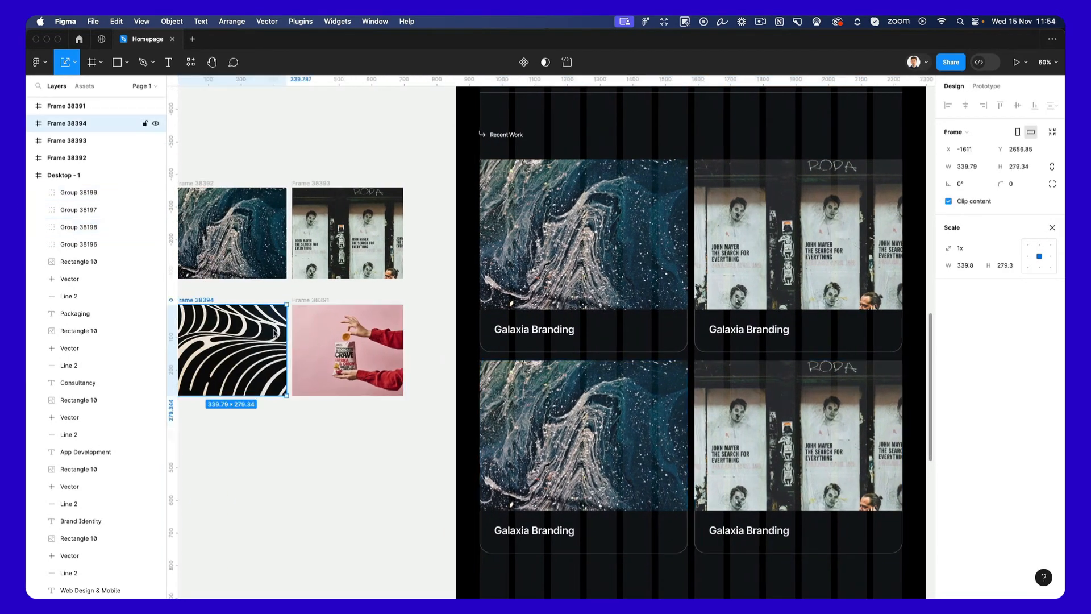
{"action": "key", "text": "alt+super+c"}
{"action": "left_click", "coordinate": [586, 406], "text": "super"}
{"action": "key", "text": "alt+super+v"}
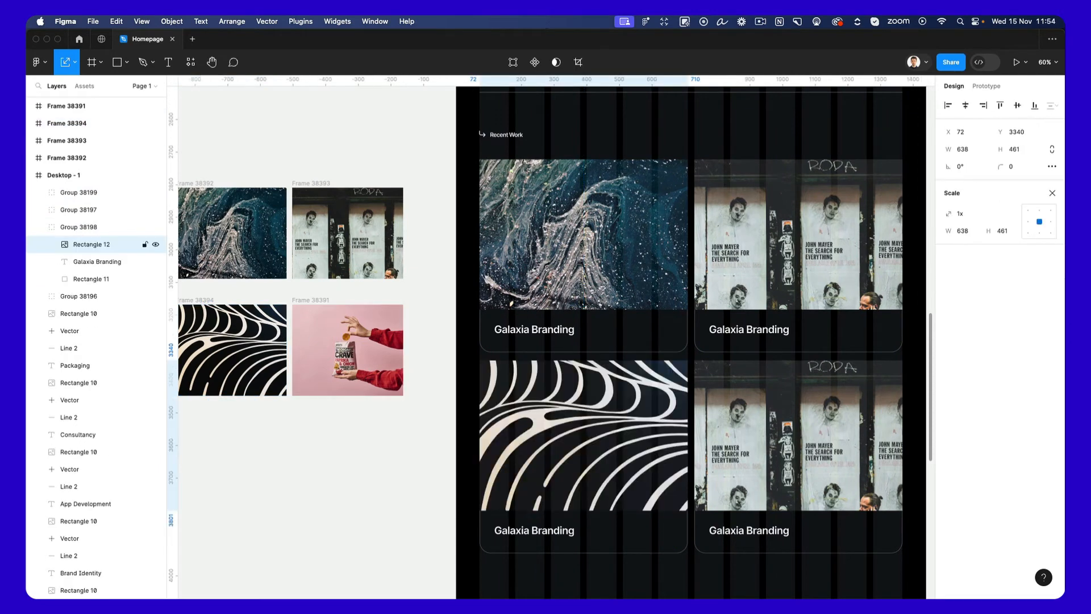
Replace the image of the second card in the second row with the pink snack packet photo.
{"action": "left_click", "coordinate": [326, 341]}
{"action": "key", "text": "alt+super+c"}
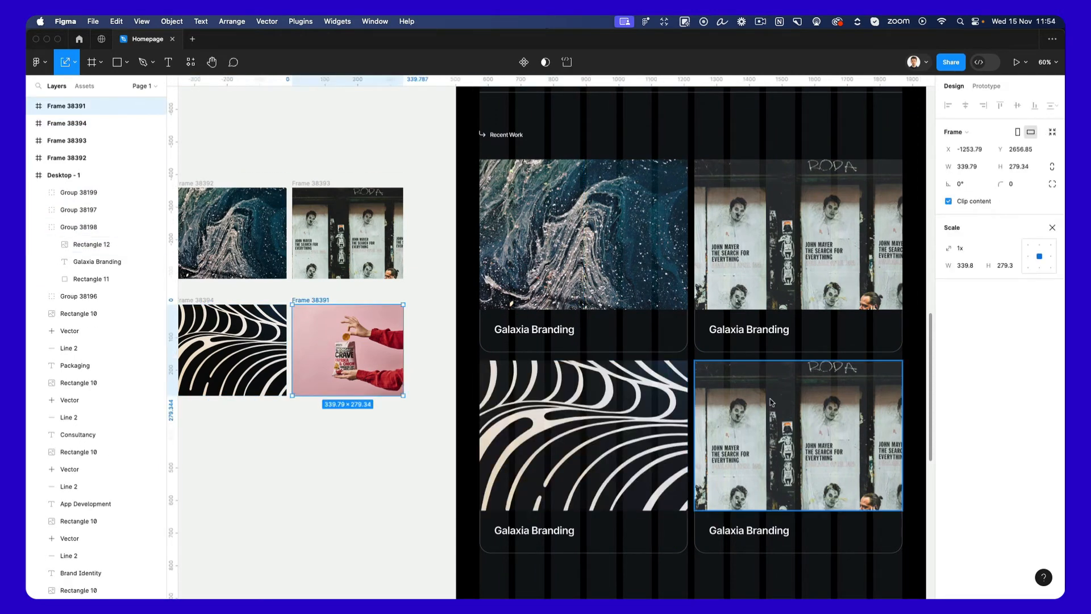
{"action": "left_click", "coordinate": [773, 403], "text": "super"}
{"action": "key", "text": "alt+super+v"}
{"action": "scroll", "coordinate": [763, 402], "scroll_direction": "right", "scroll_amount": 3}
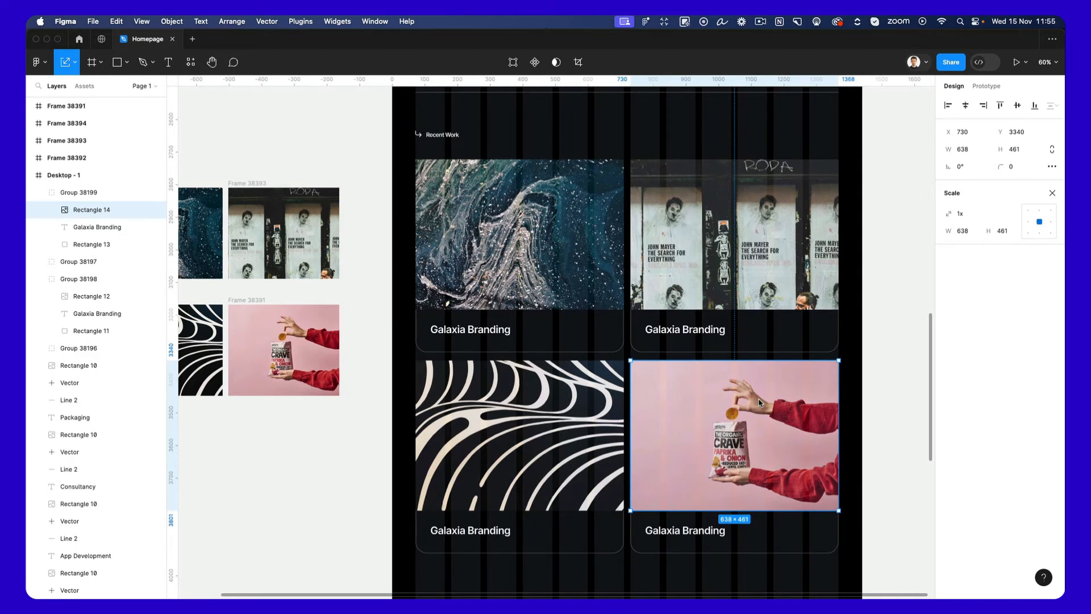
Set the corner radius of all four project card images to 10.
{"action": "left_click", "coordinate": [580, 217], "text": "super"}
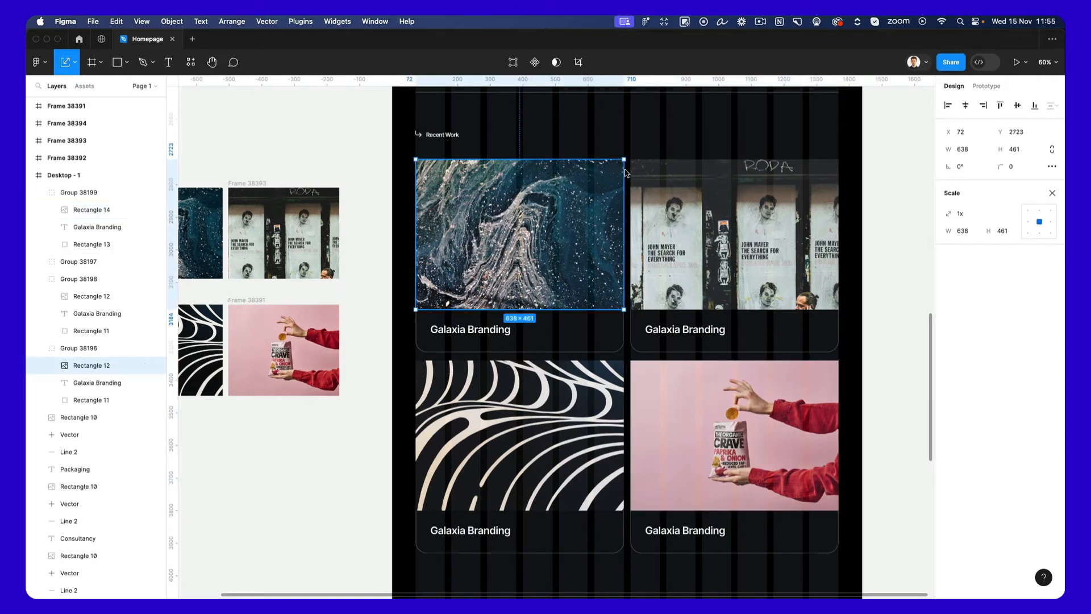
{"action": "left_click", "coordinate": [618, 349]}
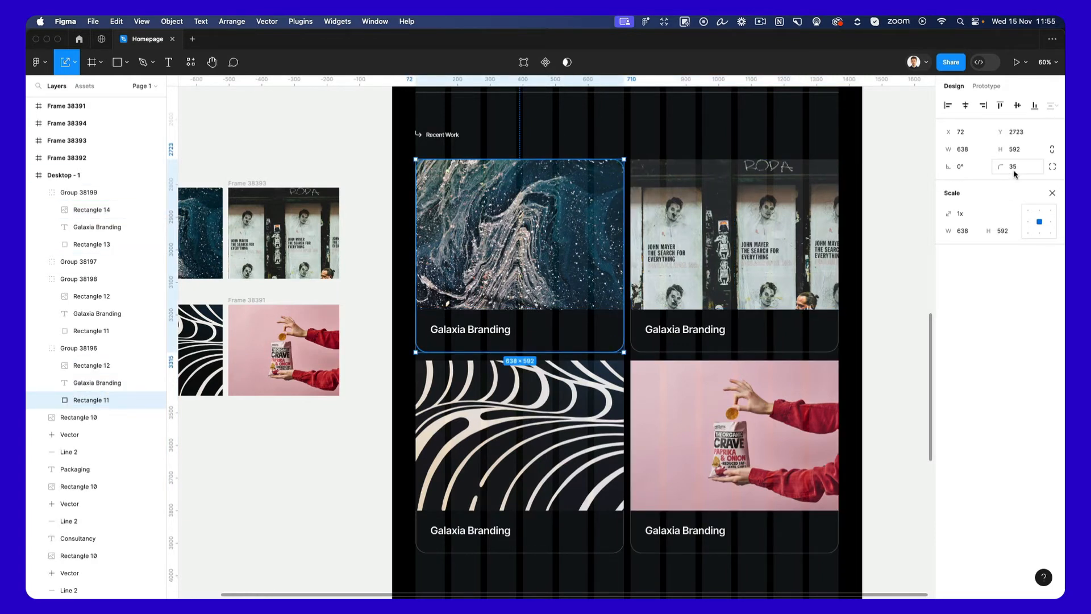
{"action": "left_click", "coordinate": [545, 242]}
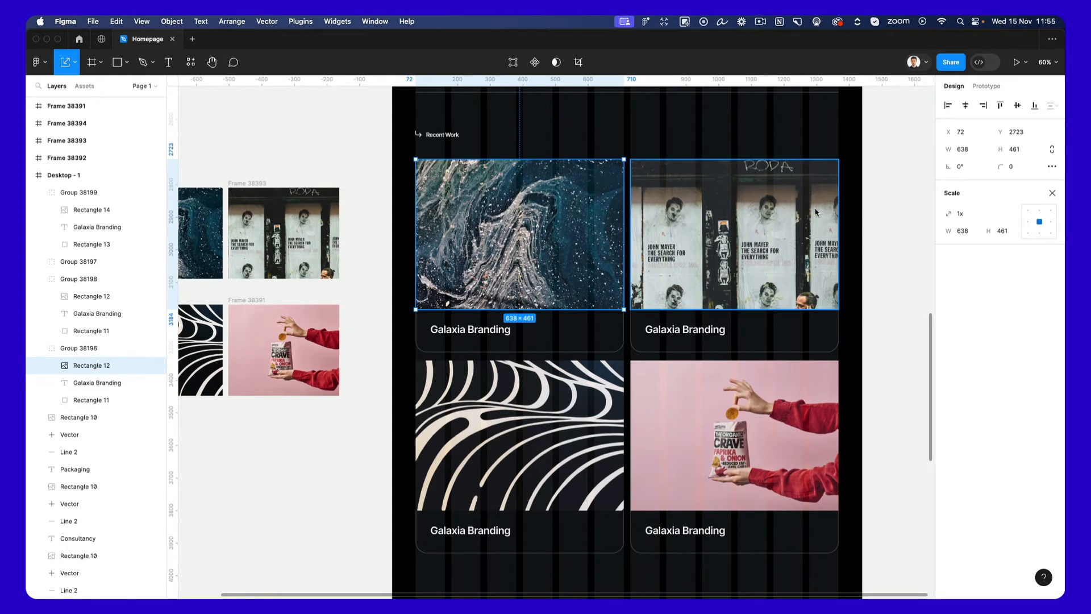
{"action": "left_click", "coordinate": [765, 238], "text": "shift"}
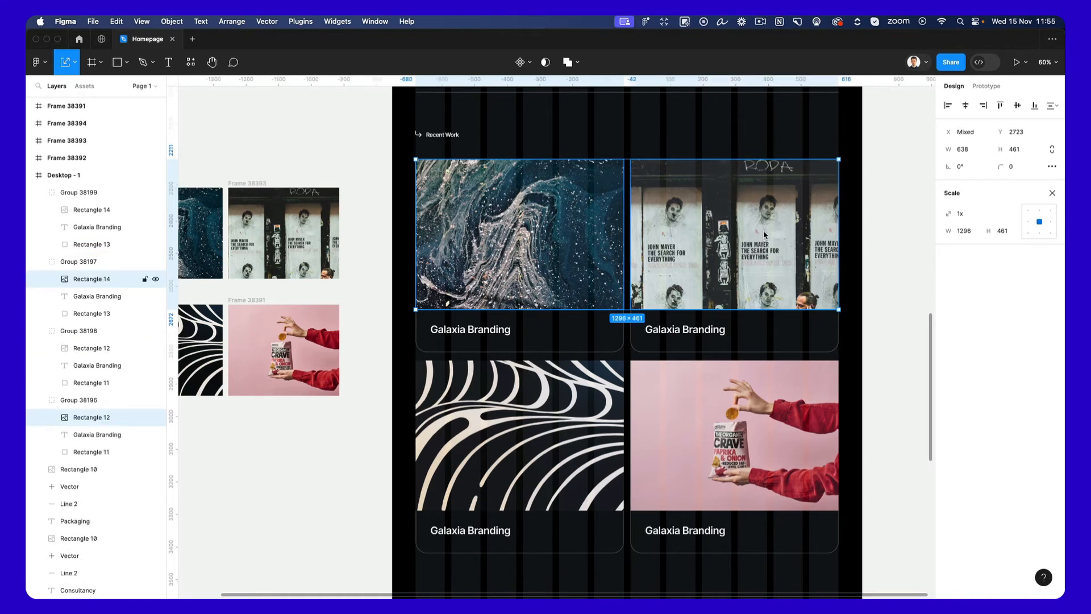
{"action": "left_click", "coordinate": [559, 415], "text": "shift"}
{"action": "left_click", "coordinate": [726, 412], "text": "shift"}
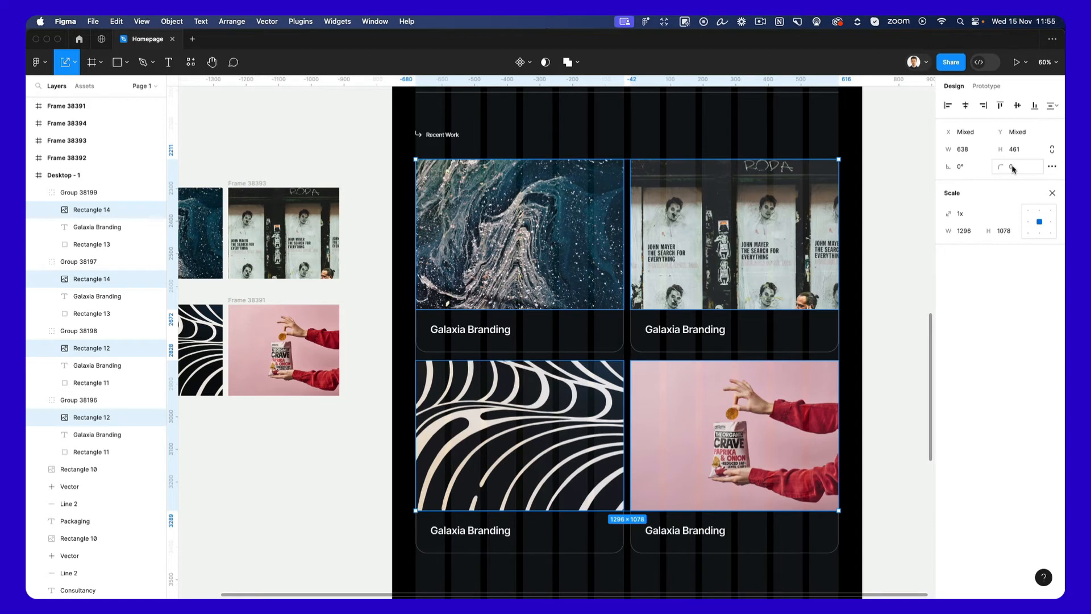
{"action": "left_click", "coordinate": [1052, 167]}
{"action": "left_click", "coordinate": [1052, 166]}
{"action": "left_click", "coordinate": [1016, 167]}
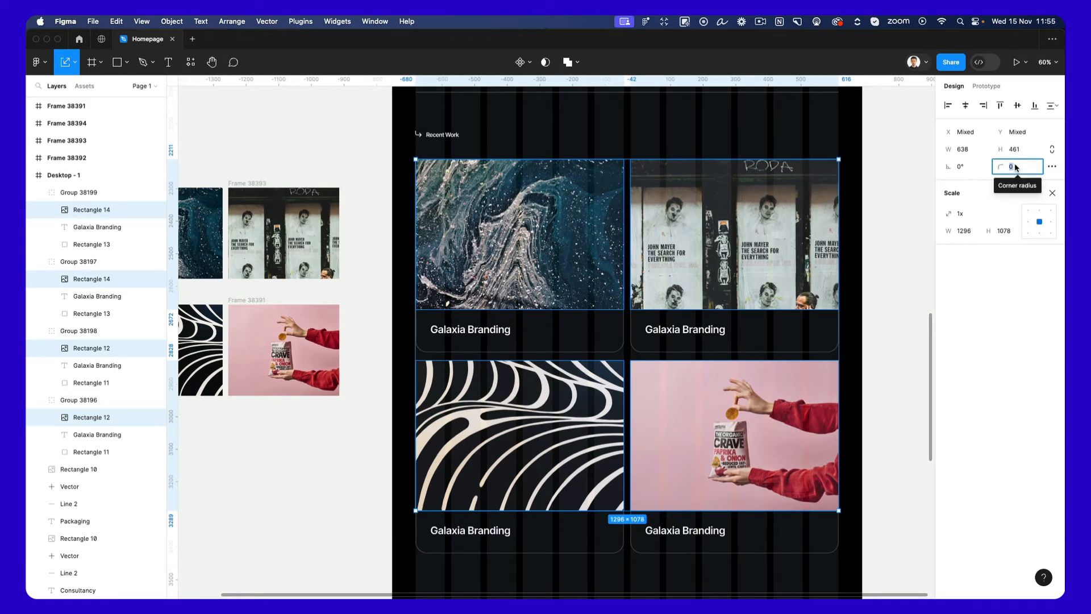
{"action": "type", "text": "10"}
{"action": "key", "text": "Return"}
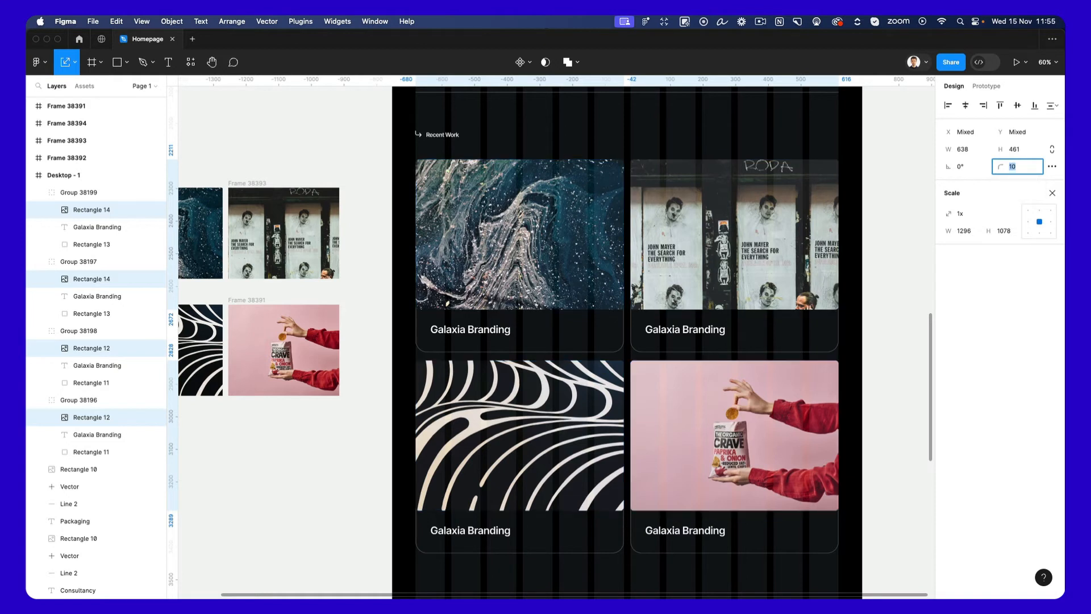
Set the corner radius of all four selected project card images to 36.
{"action": "type", "text": "35"}
{"action": "key", "text": "Return"}
{"action": "key", "text": "Escape"}
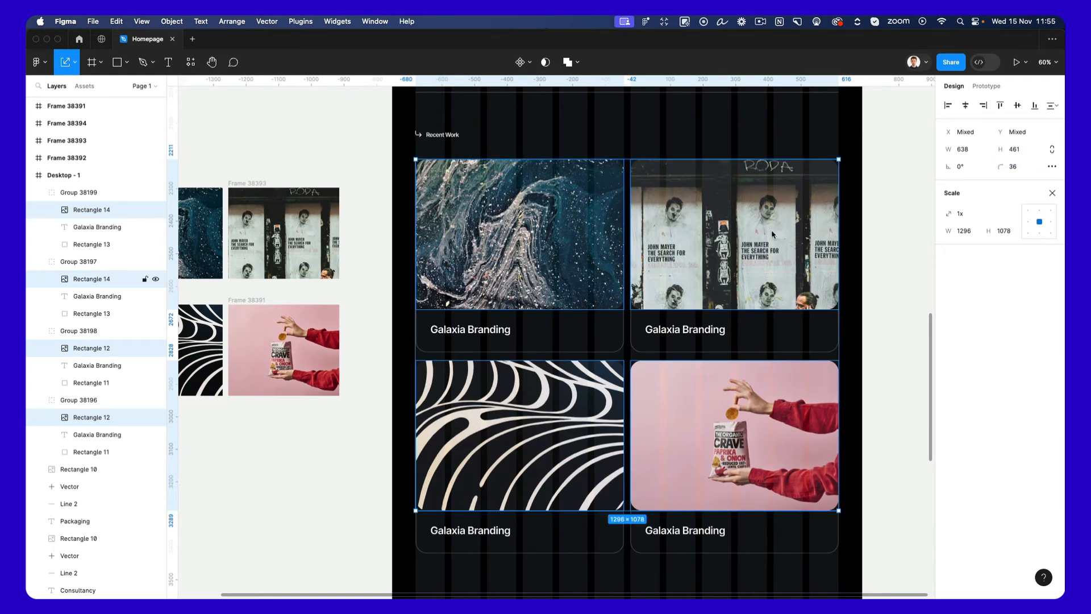
Leave scaling mode and set the radius of the poster wall image's two bottom corners to 0.
{"action": "left_click", "coordinate": [753, 236]}
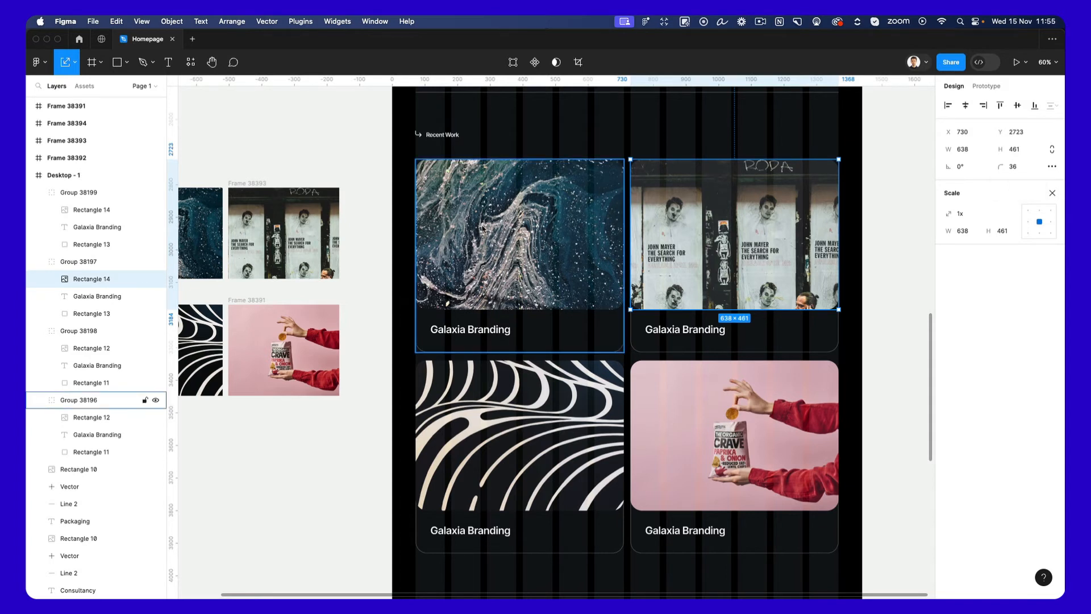
{"action": "left_click", "coordinate": [1052, 193]}
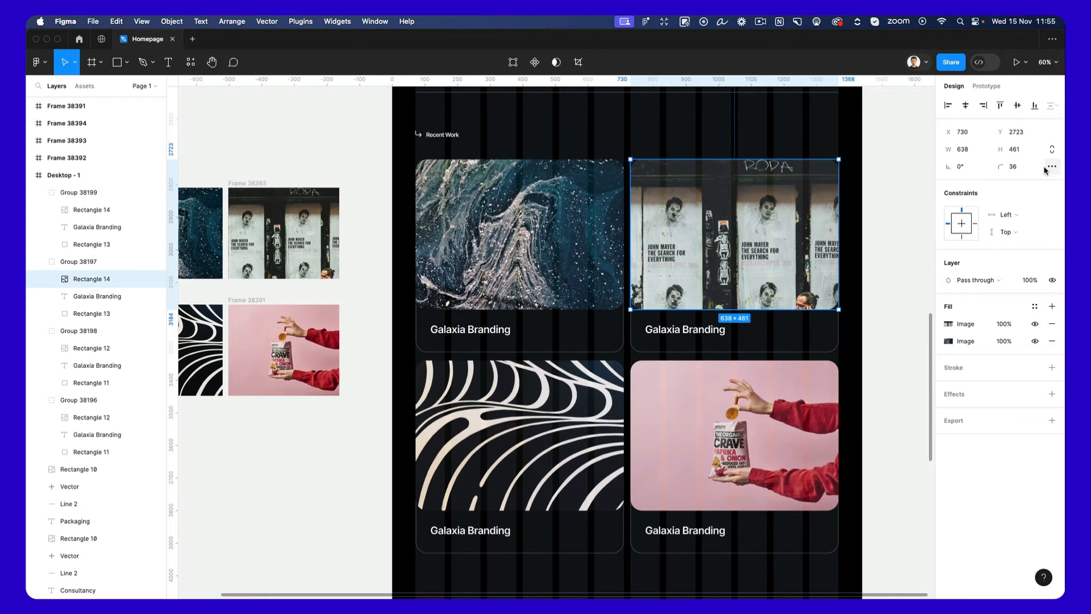
{"action": "left_click", "coordinate": [1051, 167]}
{"action": "left_click", "coordinate": [1050, 167]}
{"action": "left_click", "coordinate": [389, 196]}
{"action": "double_click", "coordinate": [702, 223], "text": "super"}
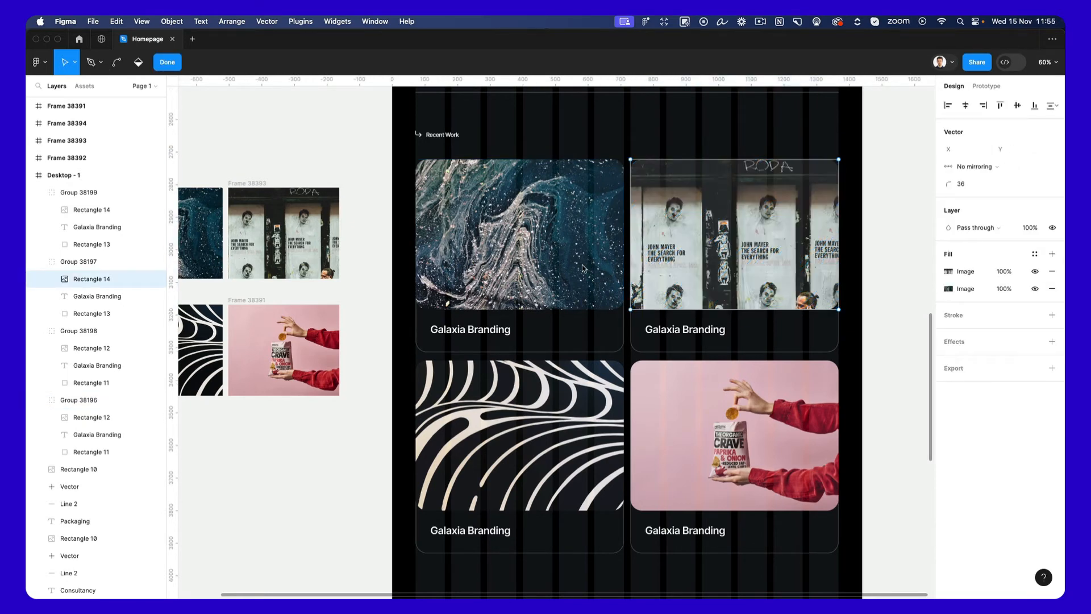
{"action": "left_click_drag", "start_coordinate": [581, 264], "coordinate": [928, 358]}
{"action": "left_click", "coordinate": [958, 185]}
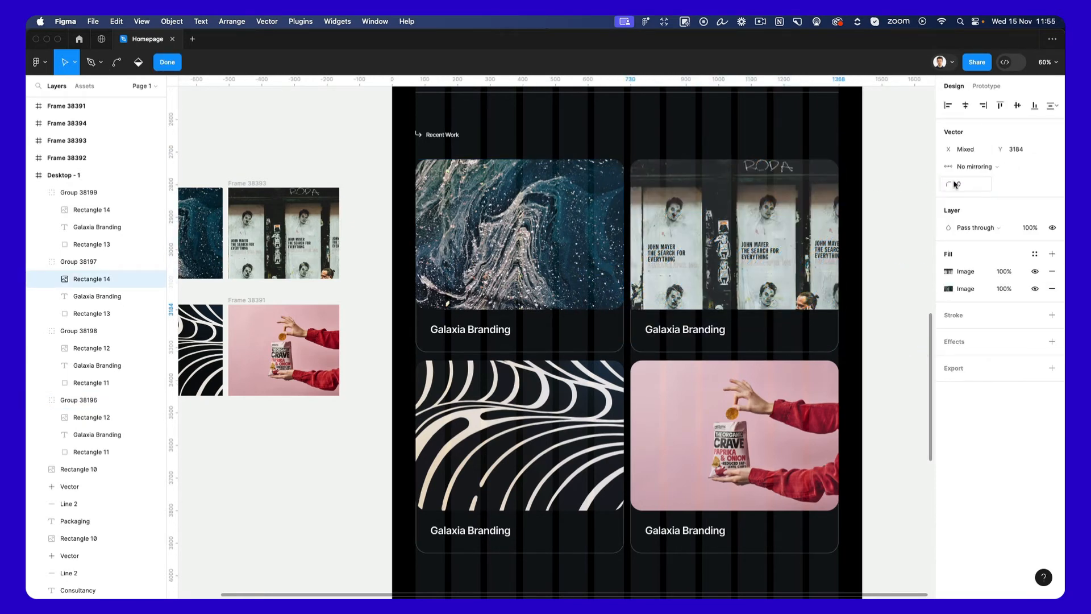
{"action": "key", "text": "Escape"}
Square off the two bottom corners of the blue Galaxia Branding image with a radius of 0.
{"action": "double_click", "coordinate": [538, 249], "text": "super"}
{"action": "left_click_drag", "start_coordinate": [410, 245], "coordinate": [690, 326]}
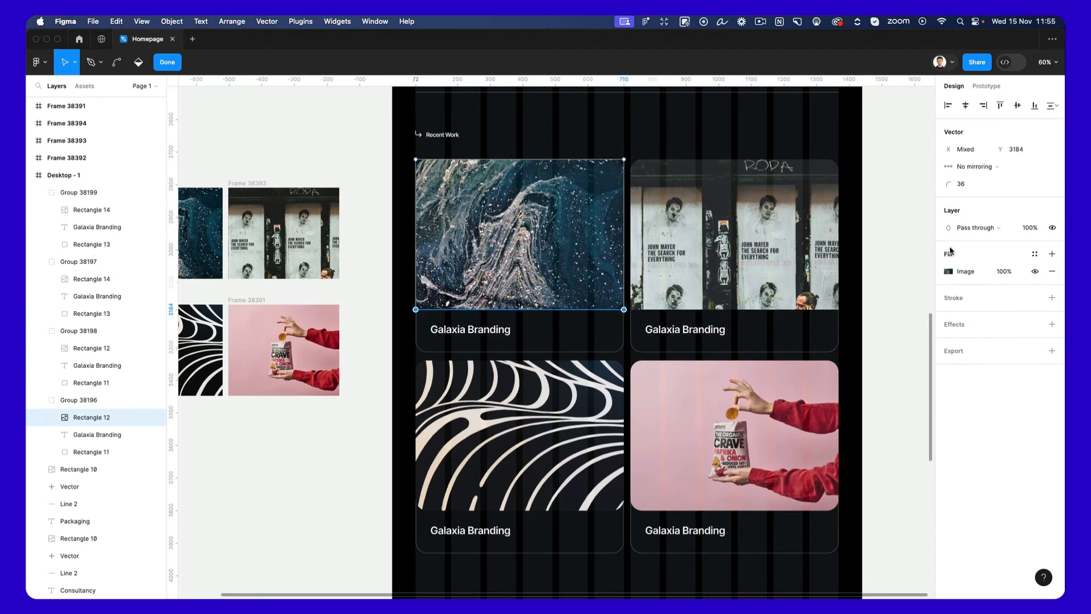
{"action": "left_click_drag", "start_coordinate": [955, 187], "coordinate": [932, 187]}
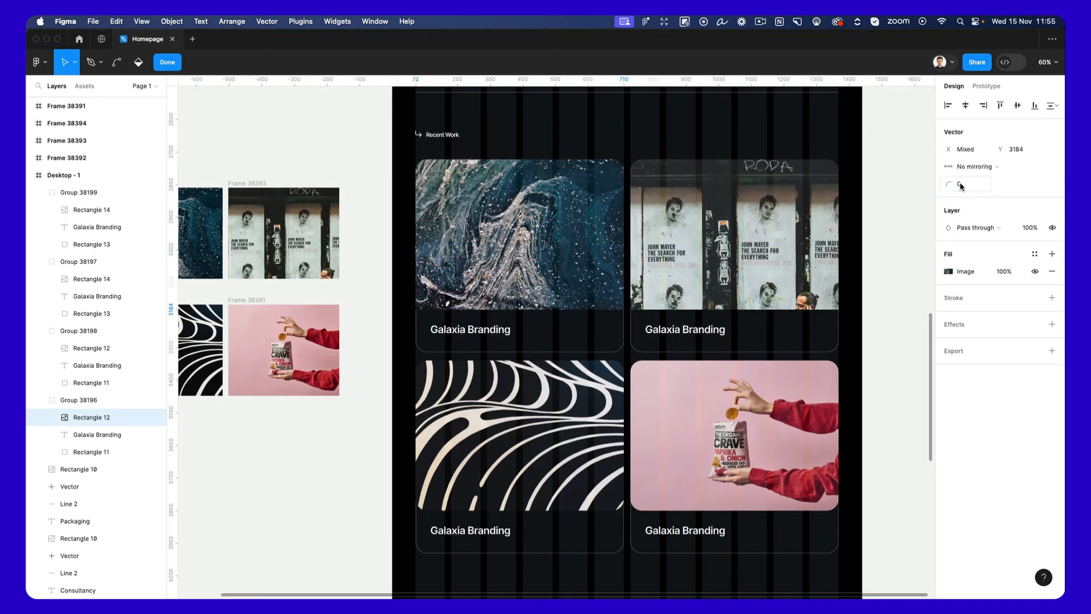
Set the radius of the two bottom corners of the black-and-white curved line image to 0.
{"action": "left_click", "coordinate": [554, 415], "text": "super"}
{"action": "key", "text": "Return"}
{"action": "left_click_drag", "start_coordinate": [318, 451], "coordinate": [745, 558]}
{"action": "left_click_drag", "start_coordinate": [953, 185], "coordinate": [614, 215]}
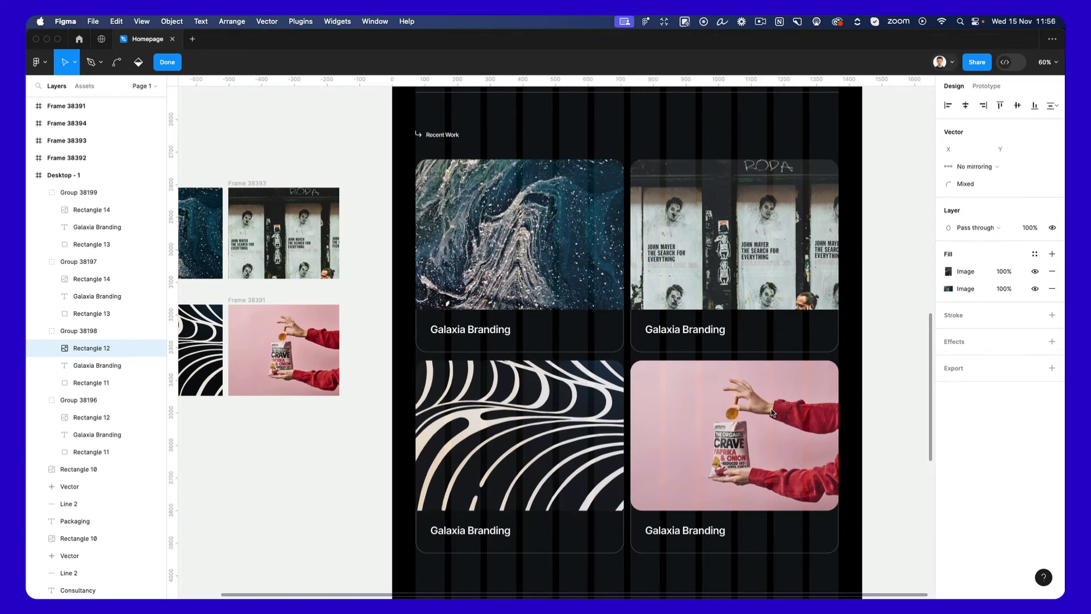
{"action": "key", "text": "Escape"}
Set the radius of the two bottom corners of the pink snack packet image to 0.
{"action": "left_click", "coordinate": [716, 455], "text": "super"}
{"action": "key", "text": "Return"}
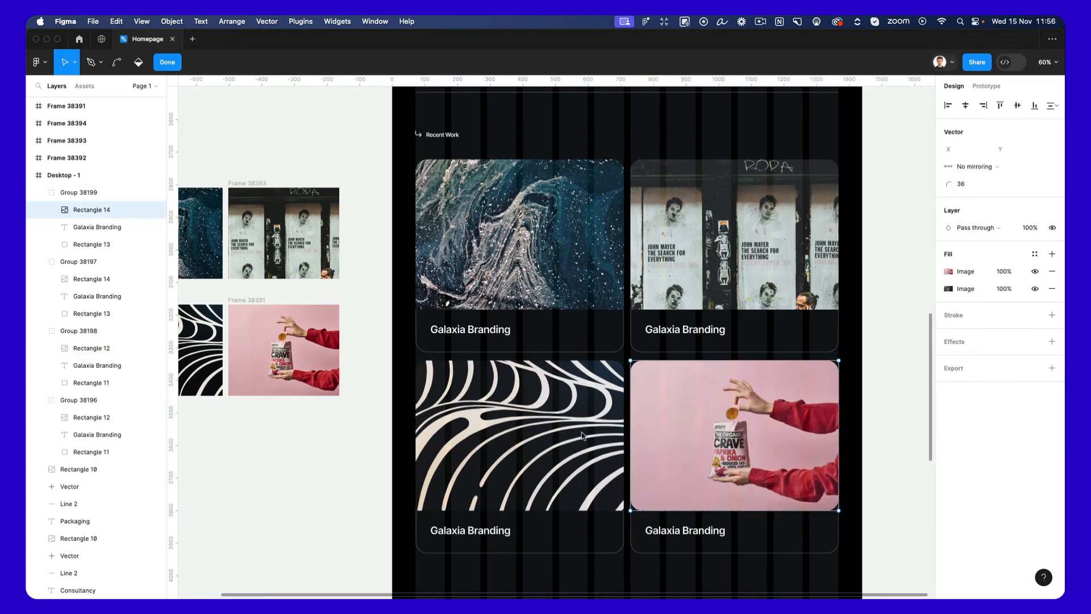
{"action": "left_click_drag", "start_coordinate": [571, 430], "coordinate": [926, 555]}
{"action": "left_click_drag", "start_coordinate": [953, 184], "coordinate": [580, 210]}
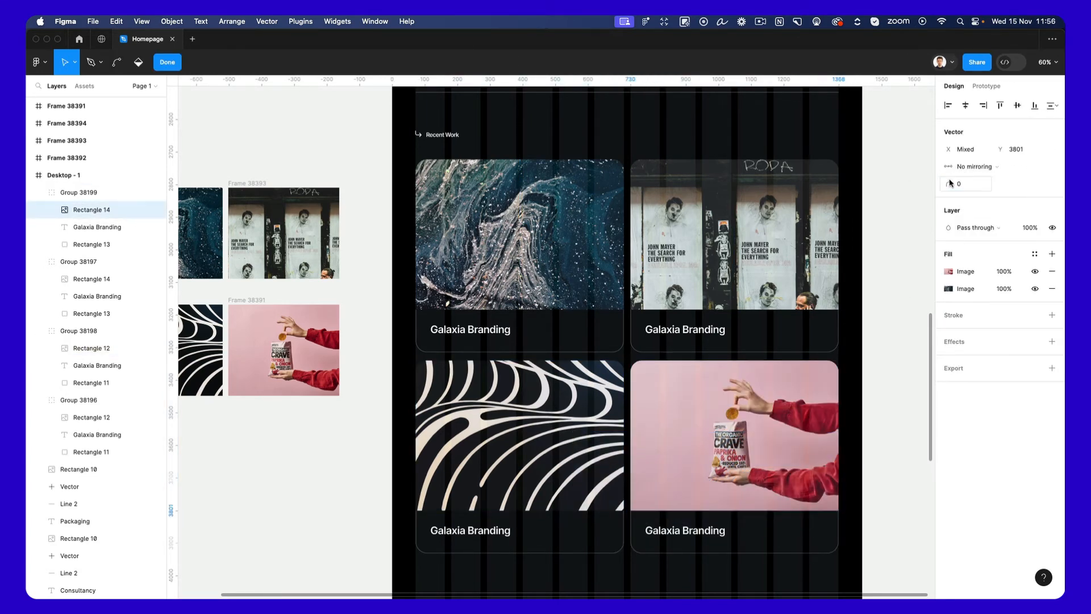
{"action": "key", "text": "Escape"}
Change the title of the poster wall card to "John Mayer NYC".
{"action": "left_click", "coordinate": [672, 331], "text": "super"}
{"action": "double_click", "coordinate": [672, 331]}
{"action": "scroll", "coordinate": [673, 332], "scroll_direction": "right", "scroll_amount": 2}
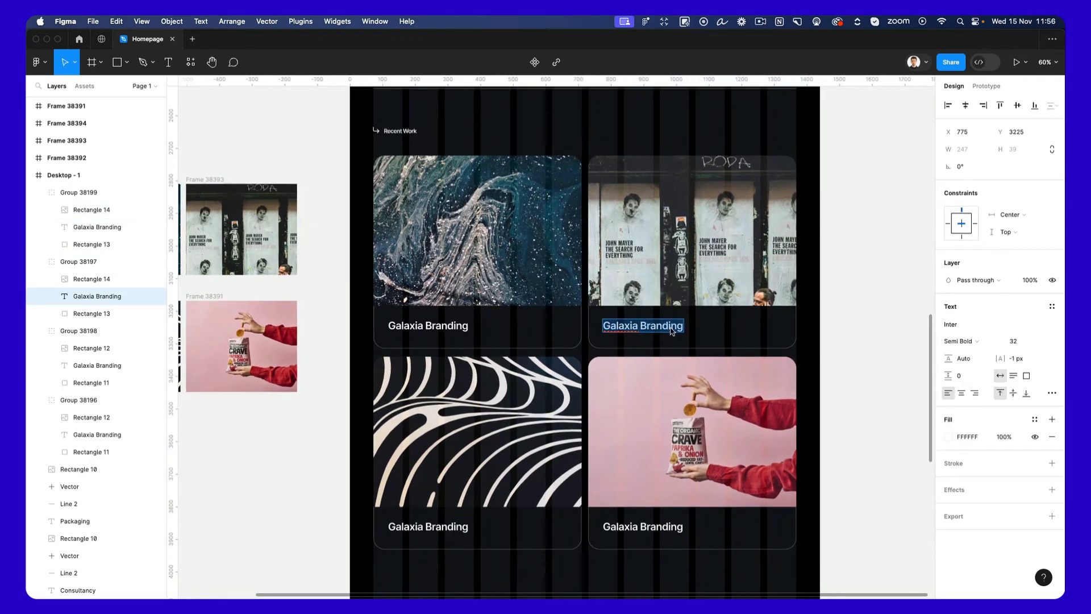
{"action": "type", "text": "John "}
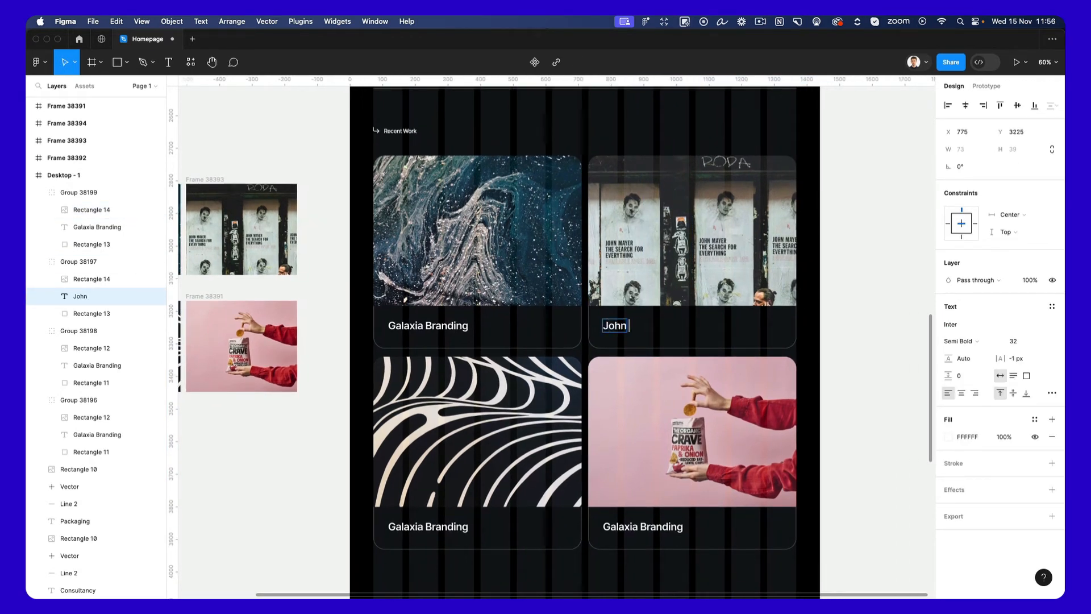
{"action": "type", "text": "Mayer NYC"}
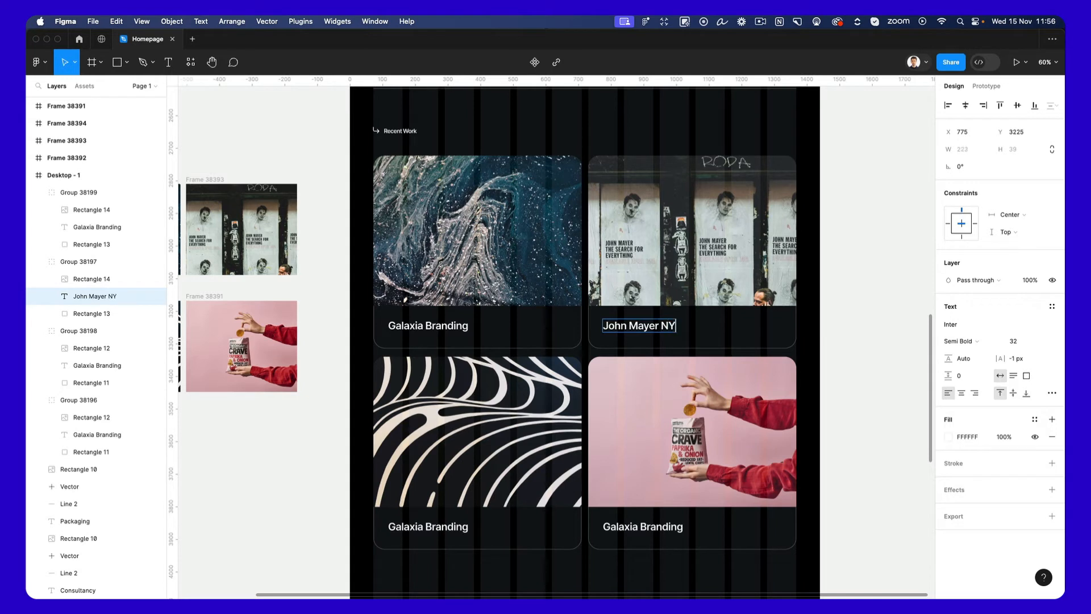
Change the title of the curved line pattern card to "Nayzak Patterns".
{"action": "double_click", "coordinate": [433, 526]}
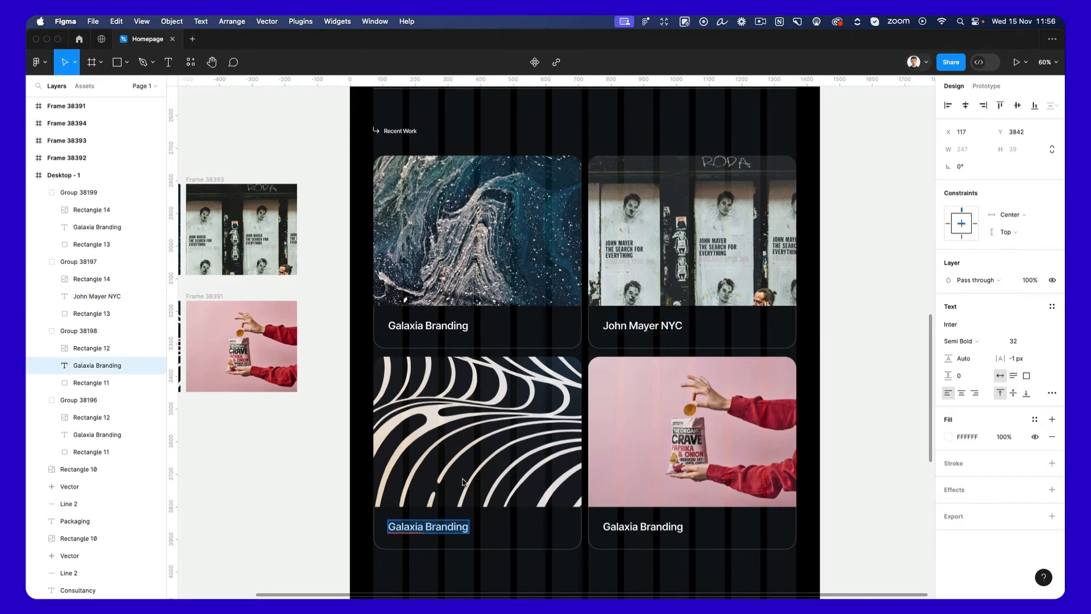
{"action": "type", "text": "Nay"}
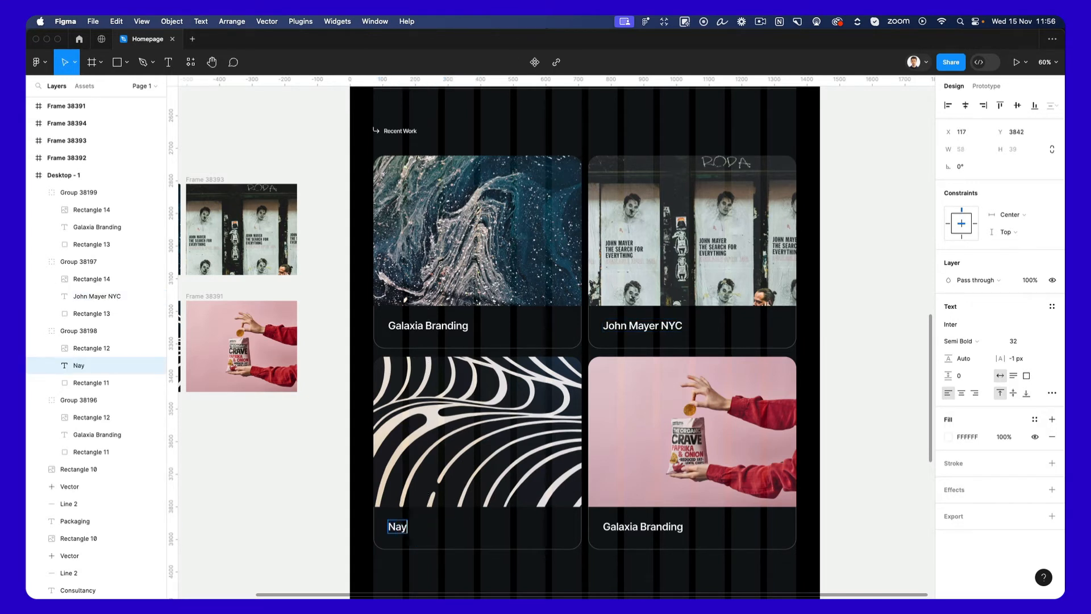
{"action": "type", "text": "zak Patterns"}
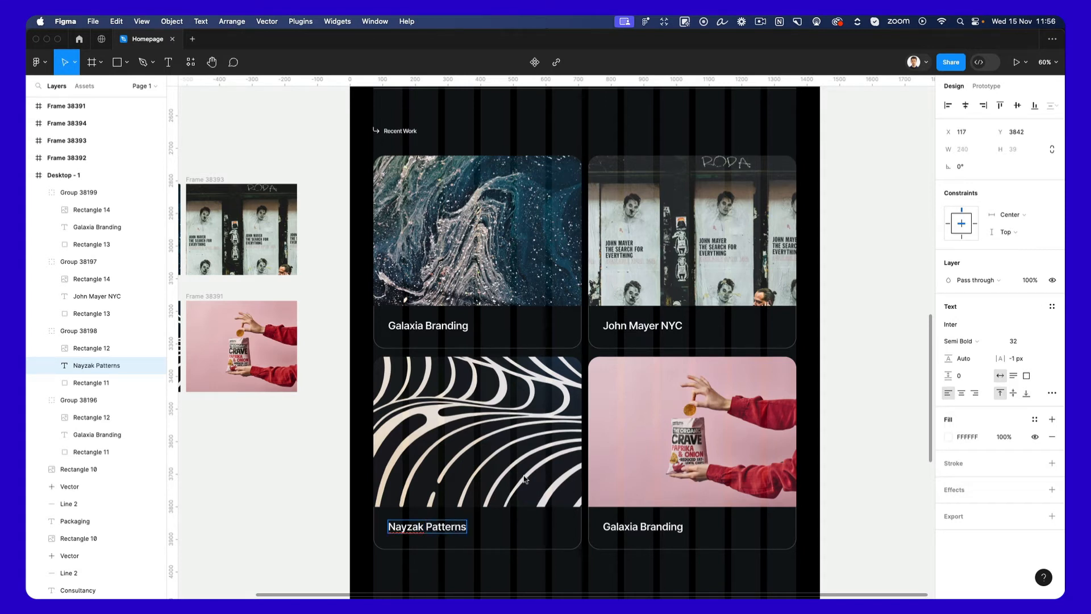
Change the title of the pink snack packet card to "Crave Chips".
{"action": "double_click", "coordinate": [661, 535]}
{"action": "type", "text": "Cr"}
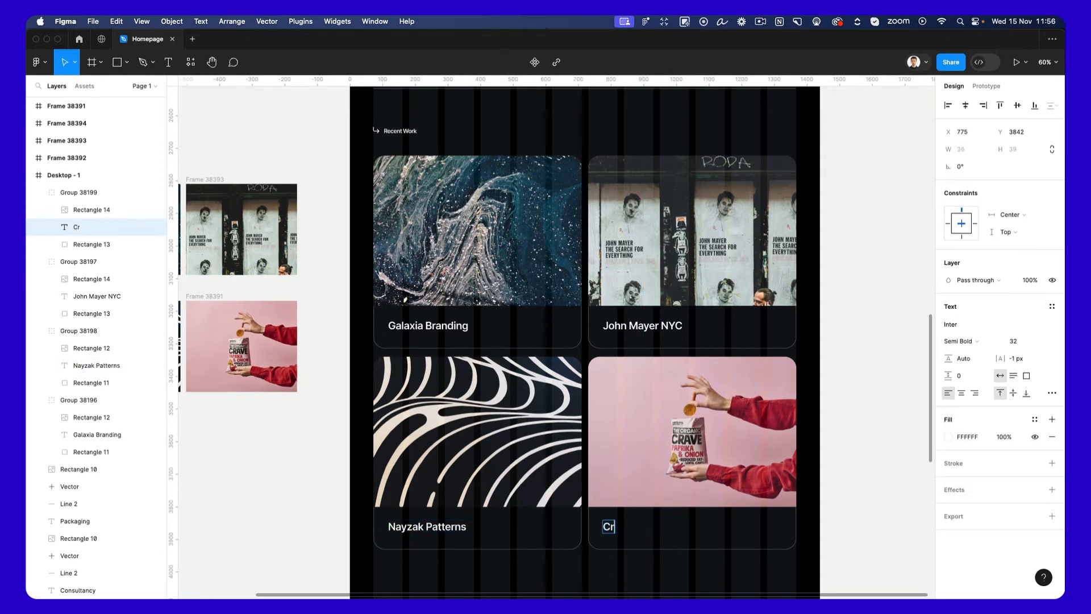
{"action": "type", "text": "ave Chips"}
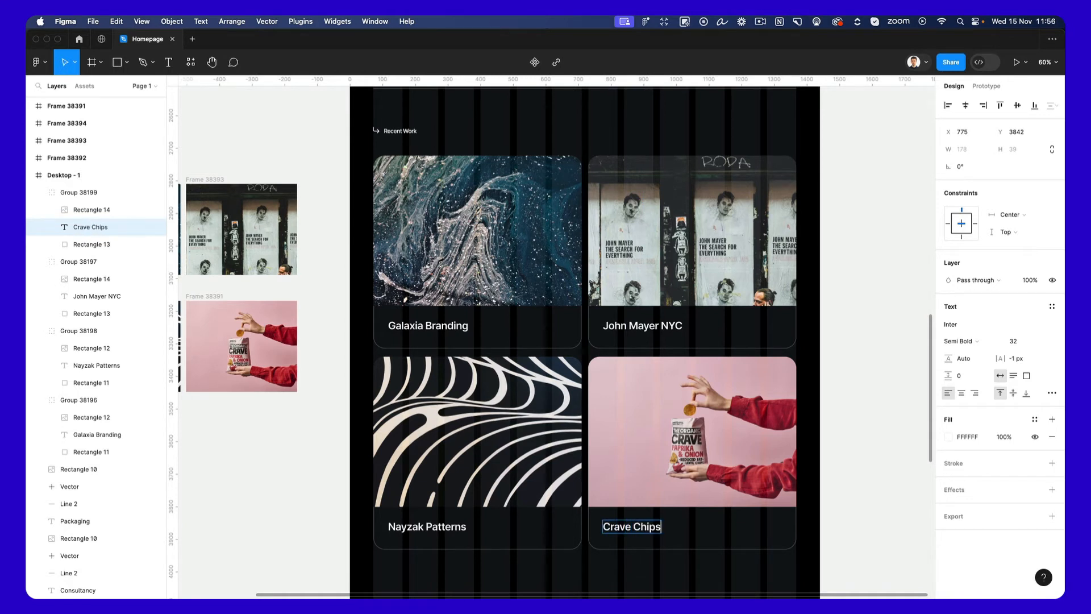
{"action": "scroll", "coordinate": [648, 509], "scroll_direction": "down", "scroll_amount": 5}
{"action": "left_click", "coordinate": [658, 513]}
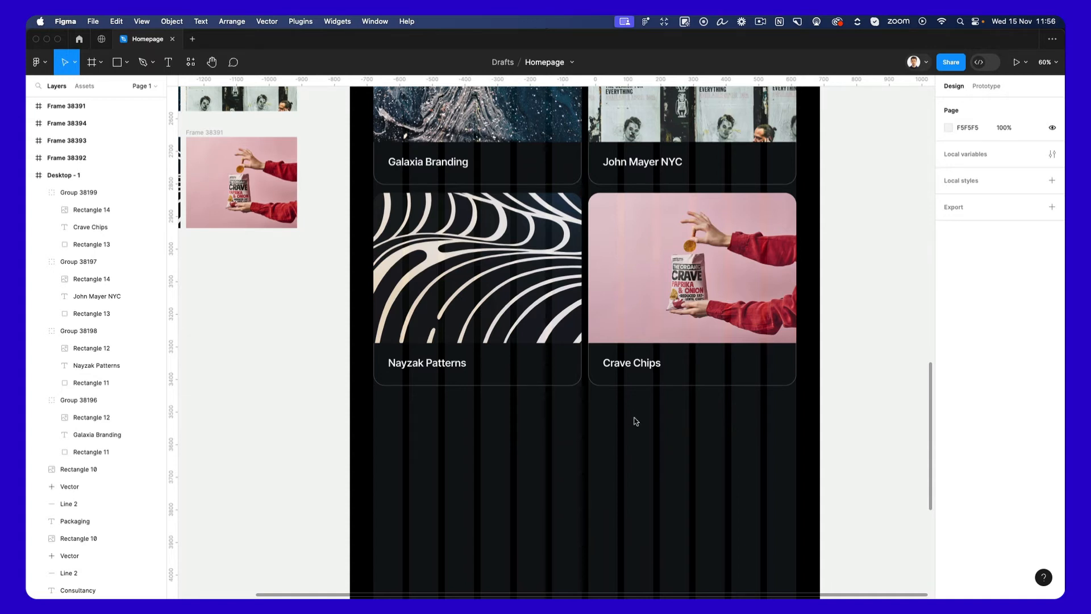
{"action": "left_click", "coordinate": [756, 22]}
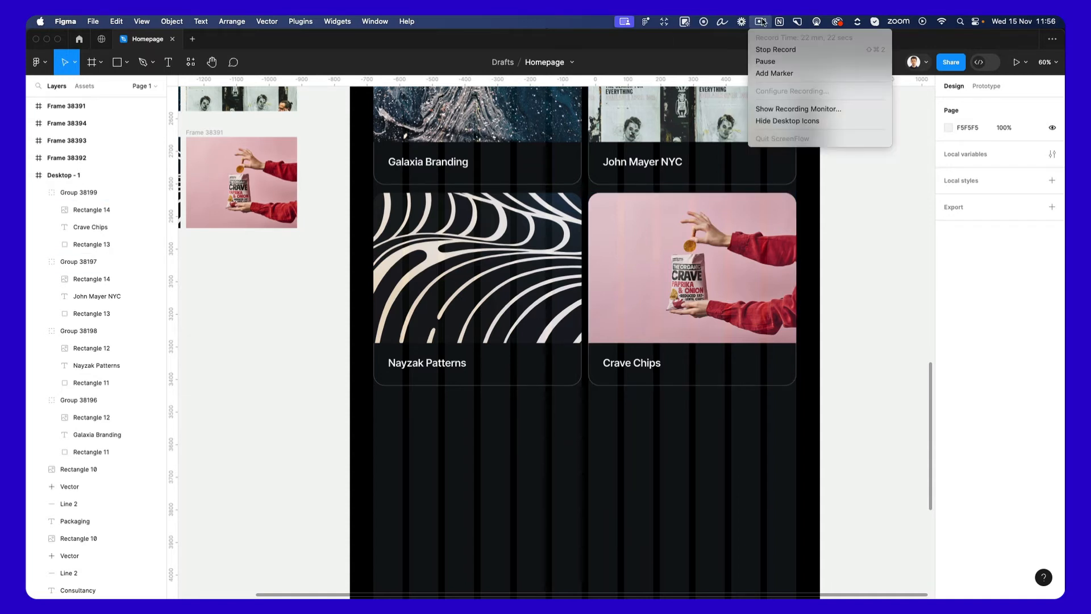
{"action": "left_click", "coordinate": [753, 62]}
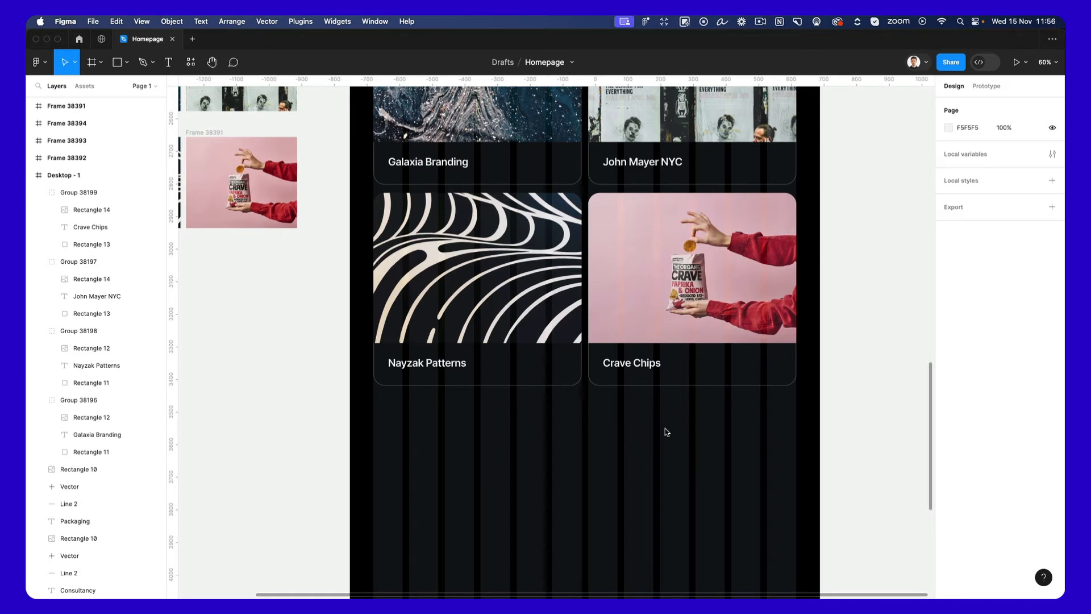
Copy the Nayzak Patterns card's outline rectangle below it at Y 3976 and resize the copy into a thin bar spanning both card columns.
{"action": "scroll", "coordinate": [665, 433], "scroll_direction": "up", "scroll_amount": 2}
{"action": "scroll", "coordinate": [538, 460], "scroll_direction": "up", "scroll_amount": 5, "text": "ctrl"}
{"action": "left_click", "coordinate": [541, 453], "text": "super"}
{"action": "key", "text": "super+c"}
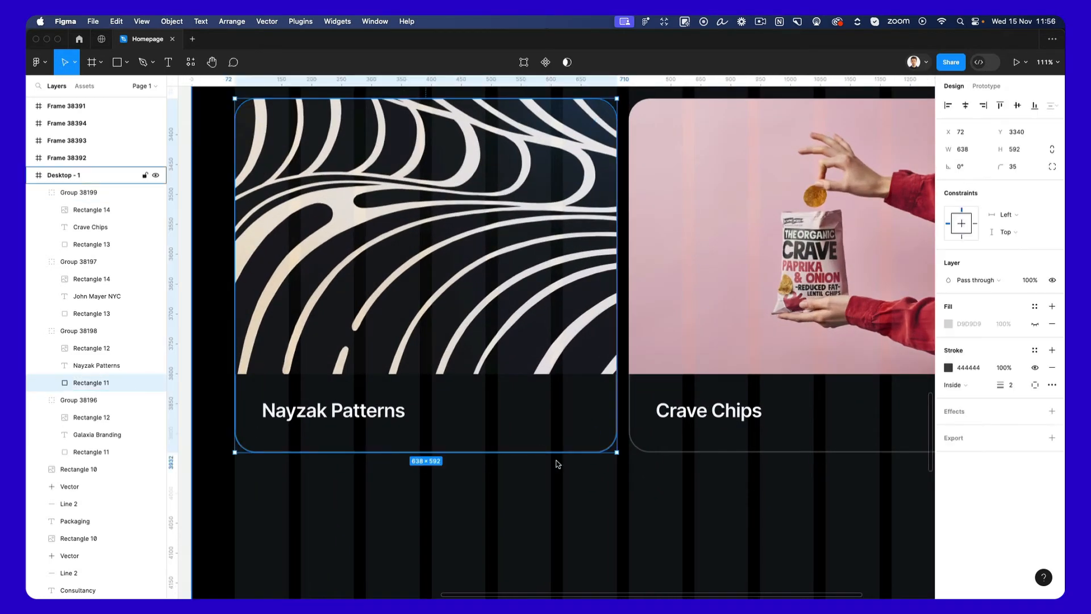
{"action": "scroll", "coordinate": [559, 463], "scroll_direction": "down", "scroll_amount": 3}
{"action": "left_click", "coordinate": [559, 463]}
{"action": "key", "text": "super+v"}
{"action": "left_click_drag", "start_coordinate": [502, 272], "coordinate": [496, 524]}
{"action": "scroll", "coordinate": [496, 523], "scroll_direction": "down", "scroll_amount": 4, "text": "ctrl"}
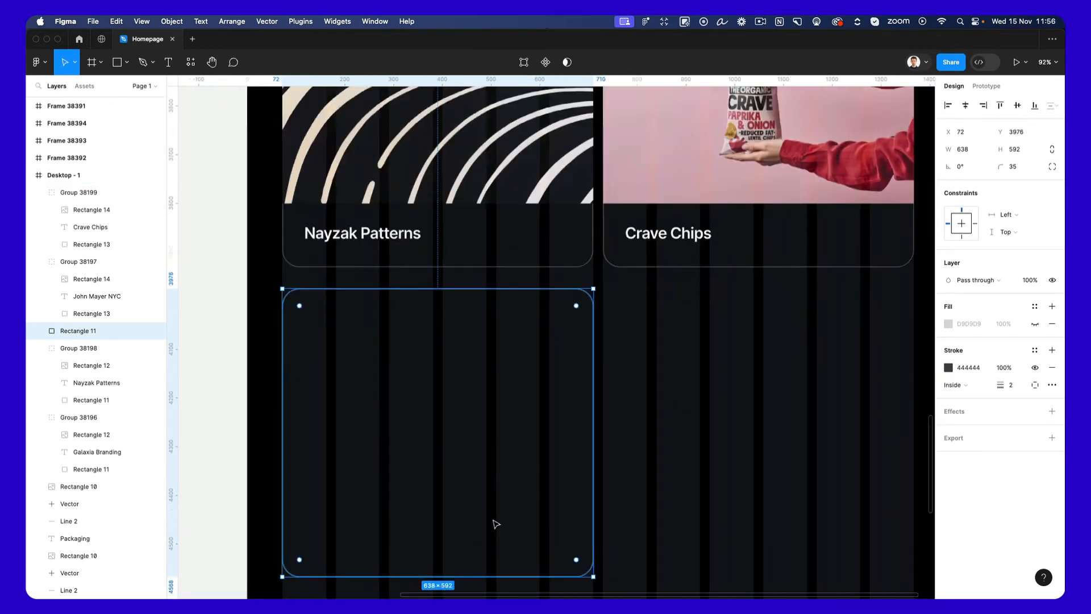
{"action": "left_click_drag", "start_coordinate": [573, 557], "coordinate": [840, 347]}
{"action": "left_click", "coordinate": [640, 421]}
Copy the "Recent Work" label and place the copy in the middle of the thin bar at X 669, Y 3997.
{"action": "scroll", "coordinate": [511, 341], "scroll_direction": "up", "scroll_amount": 10}
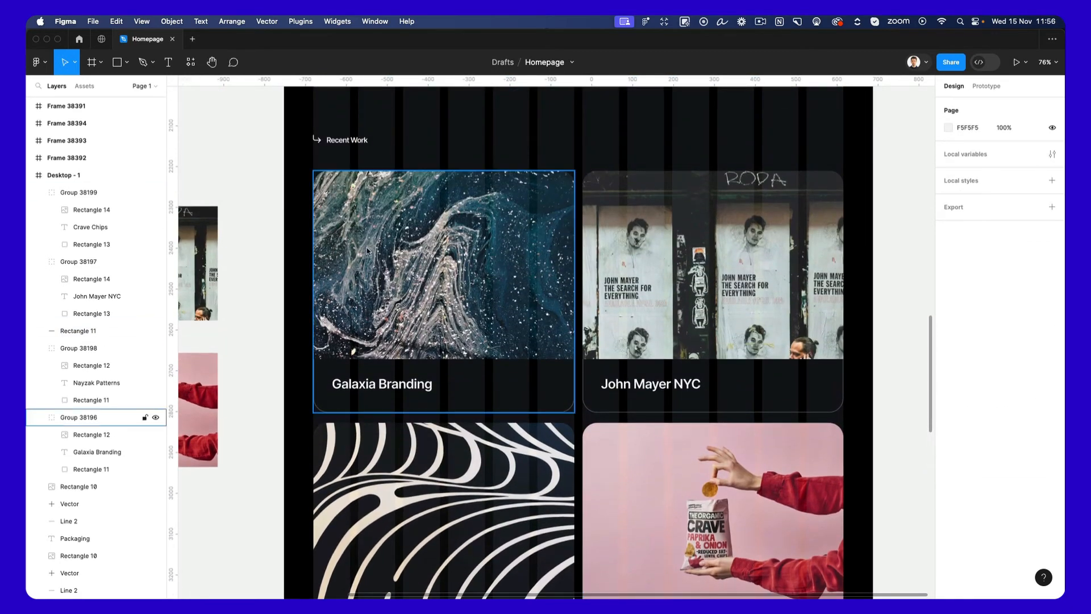
{"action": "left_click", "coordinate": [360, 144]}
{"action": "scroll", "coordinate": [588, 364], "scroll_direction": "down", "scroll_amount": 6}
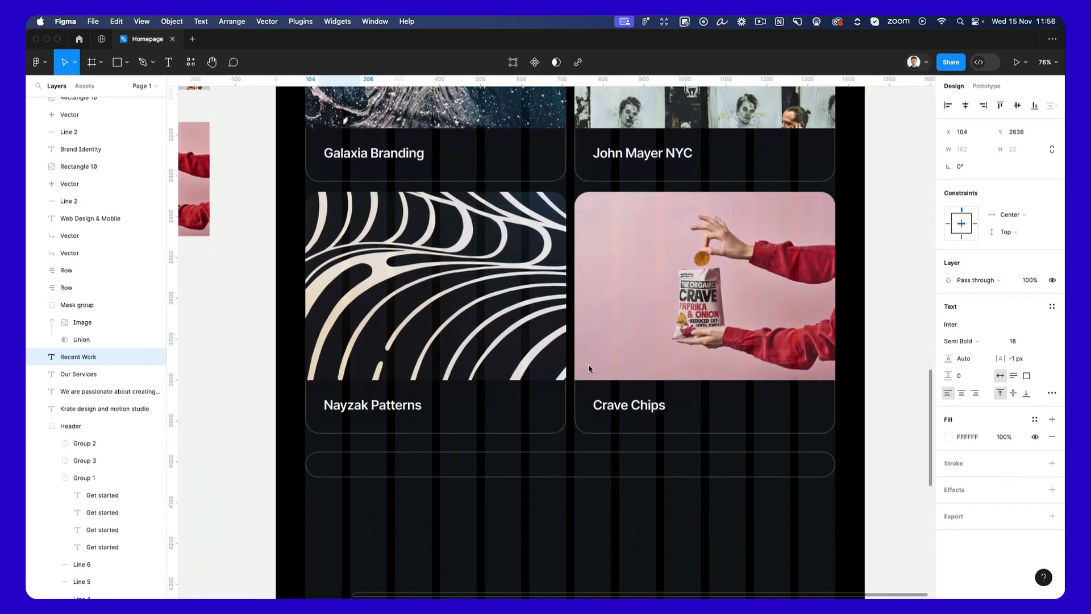
{"action": "left_click", "coordinate": [572, 372]}
{"action": "left_click", "coordinate": [572, 371]}
{"action": "scroll", "coordinate": [572, 371], "scroll_direction": "up", "scroll_amount": 5}
{"action": "key", "text": "super+v"}
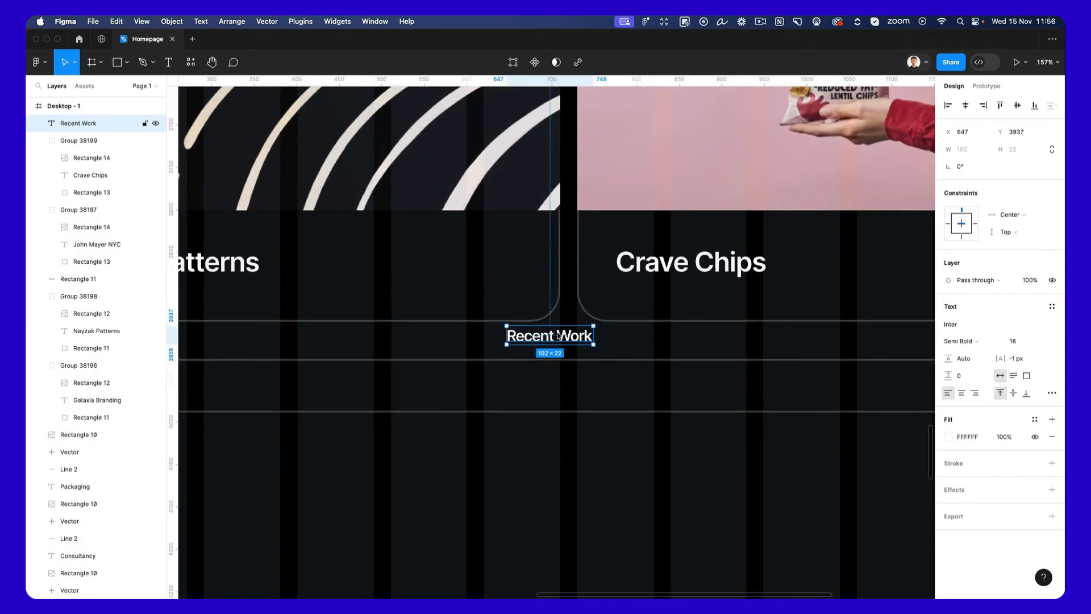
{"action": "left_click_drag", "start_coordinate": [563, 338], "coordinate": [580, 390]}
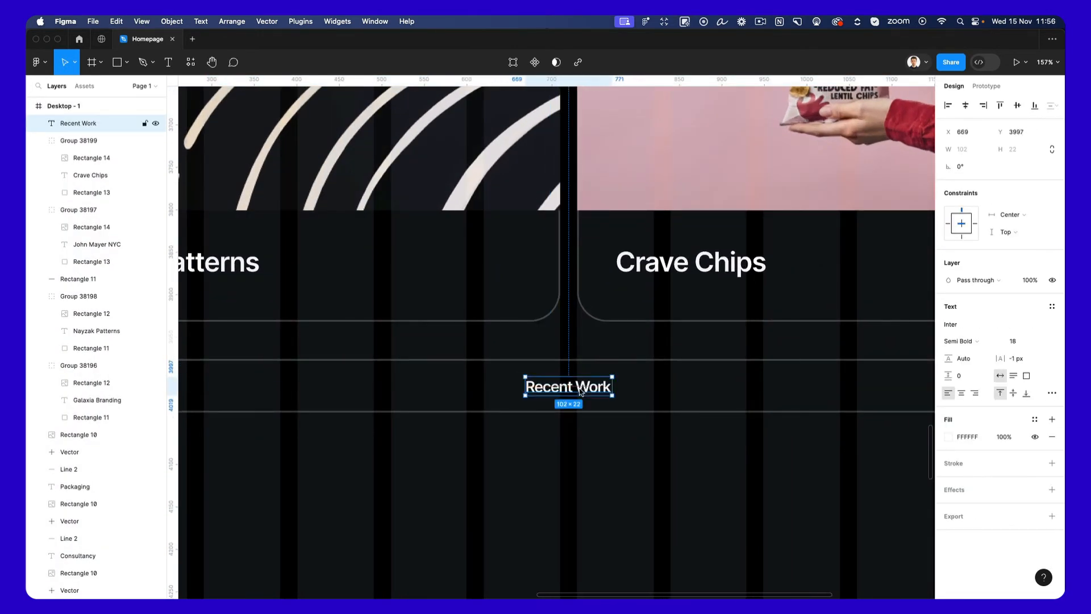
Change the copied label's text in the thin bar to "View all work".
{"action": "double_click", "coordinate": [580, 389]}
{"action": "type", "text": "View"}
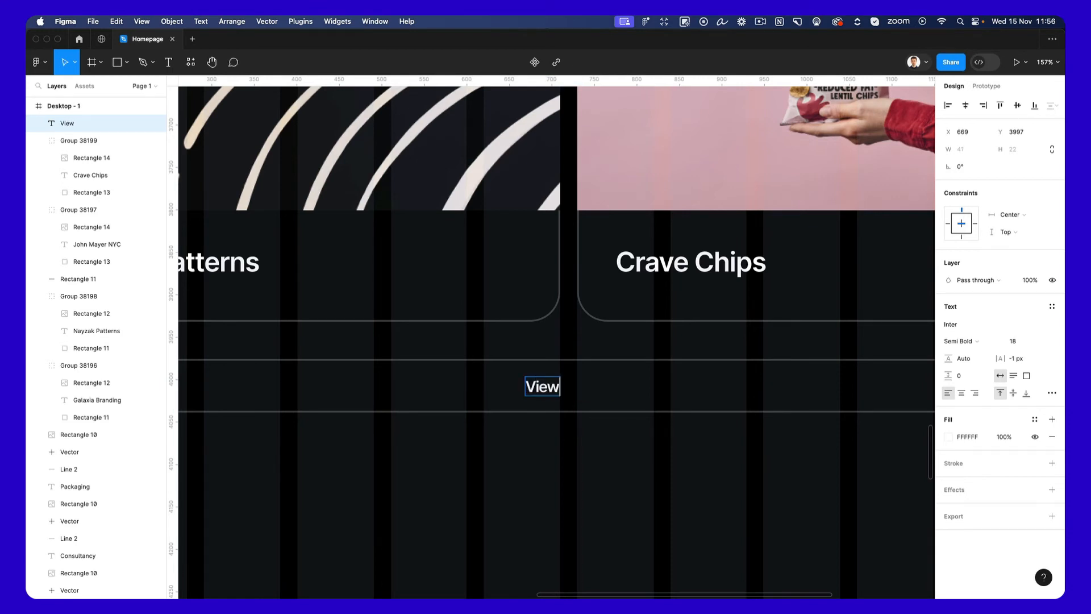
{"action": "type", "text": " all work"}
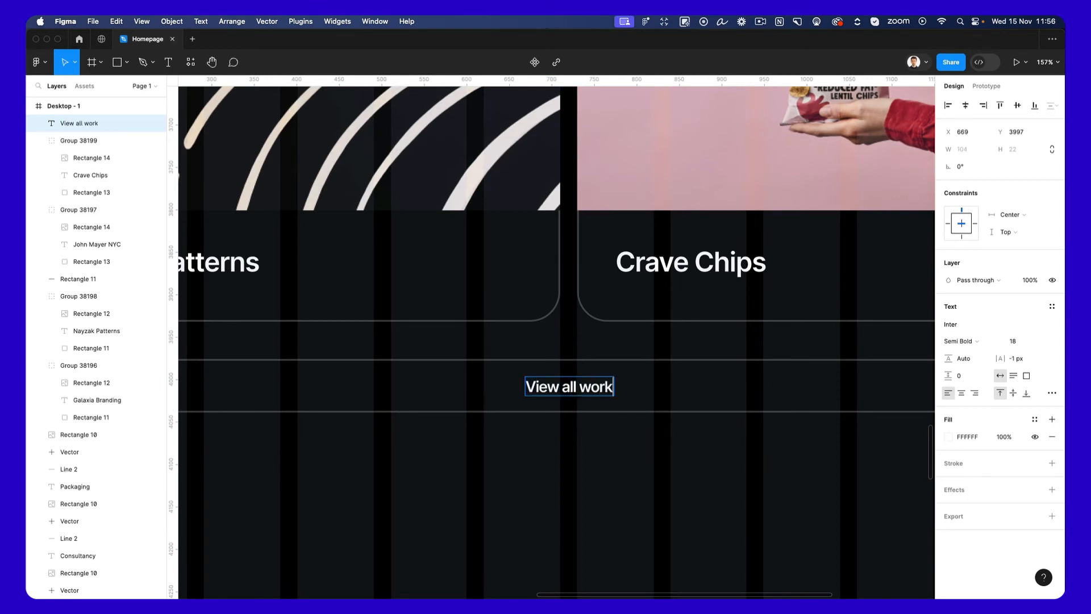
{"action": "key", "text": "Escape"}
{"action": "left_click", "coordinate": [640, 453]}
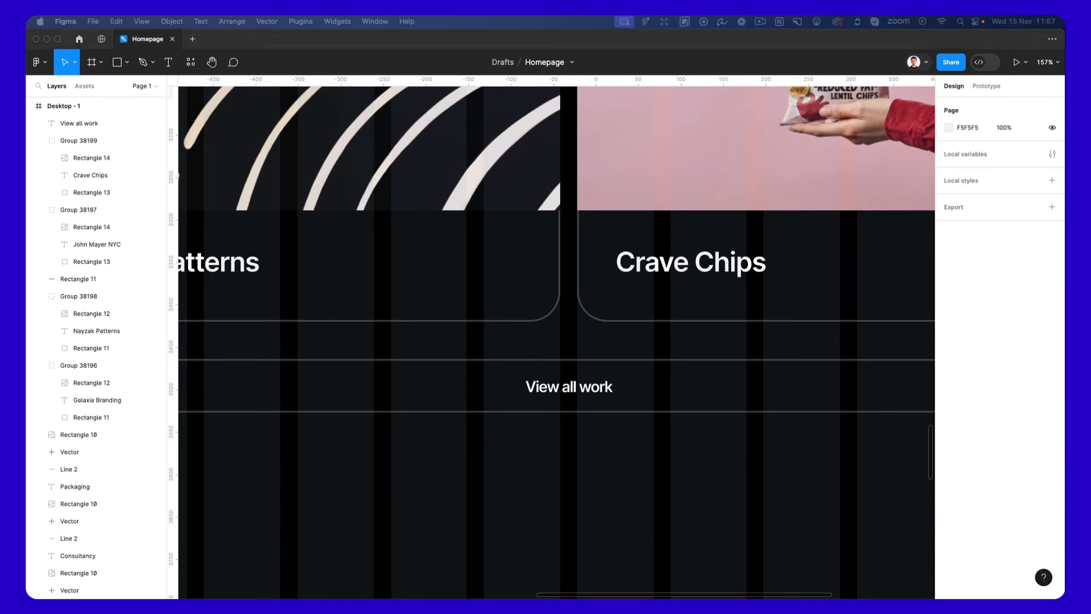
{"action": "left_click", "coordinate": [606, 350]}
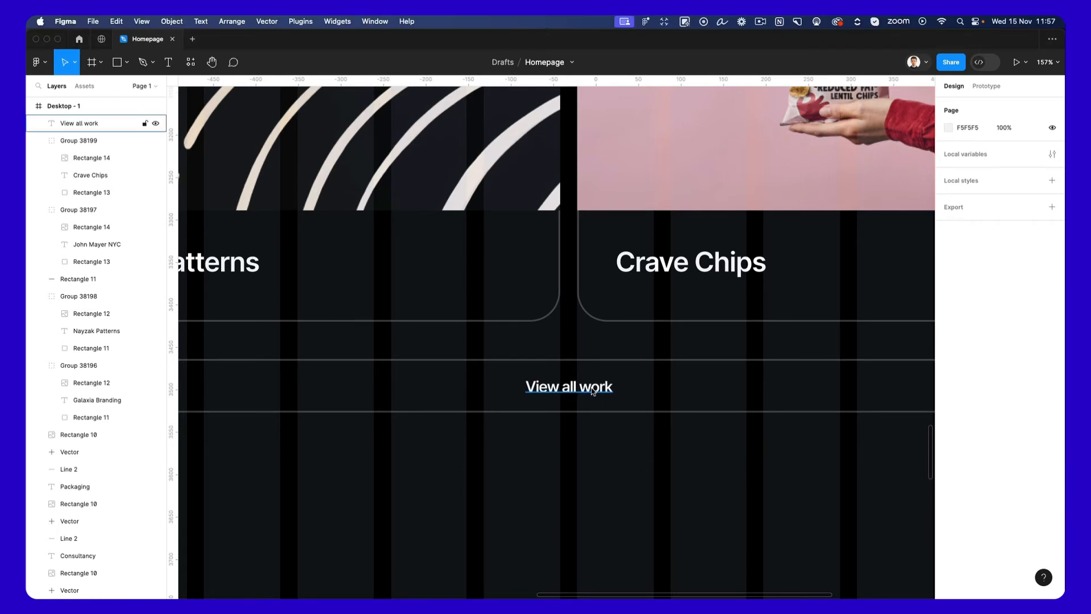
{"action": "key", "text": "super+v"}
{"action": "left_click_drag", "start_coordinate": [549, 347], "coordinate": [625, 391]}
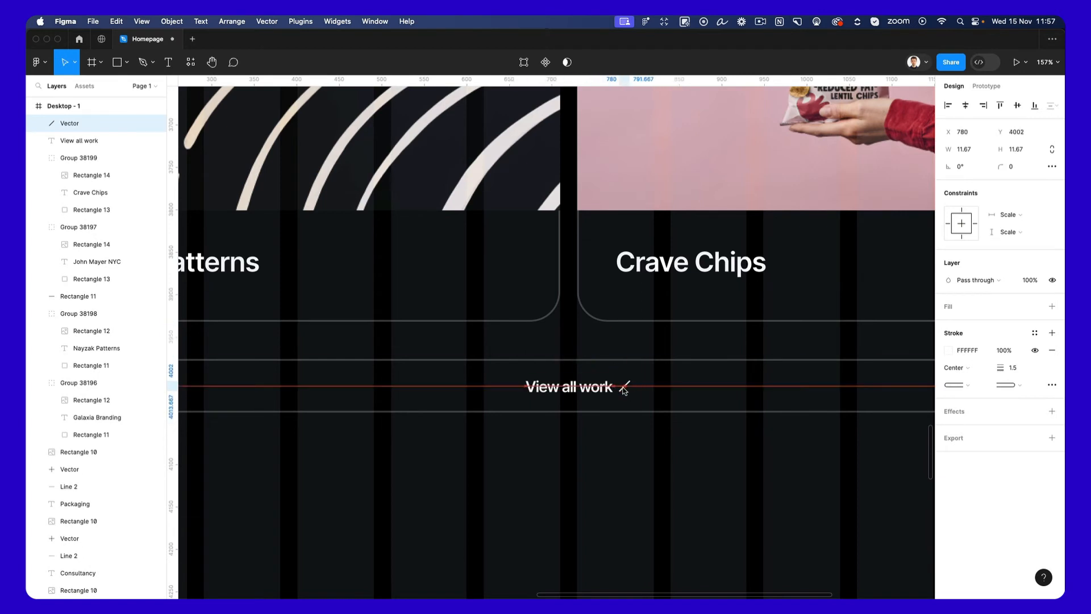
{"action": "key", "text": "super+z"}
{"action": "key", "text": "super+z"}
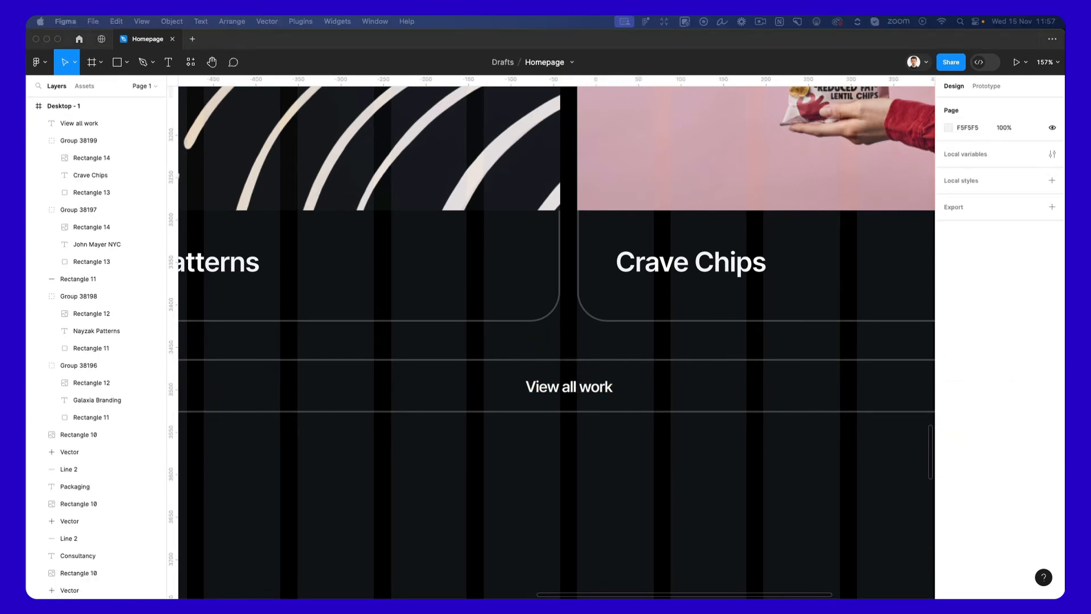
Paste the diagonal arrow icon, place it beside the "View all work" label and group its parts.
{"action": "left_click", "coordinate": [590, 385]}
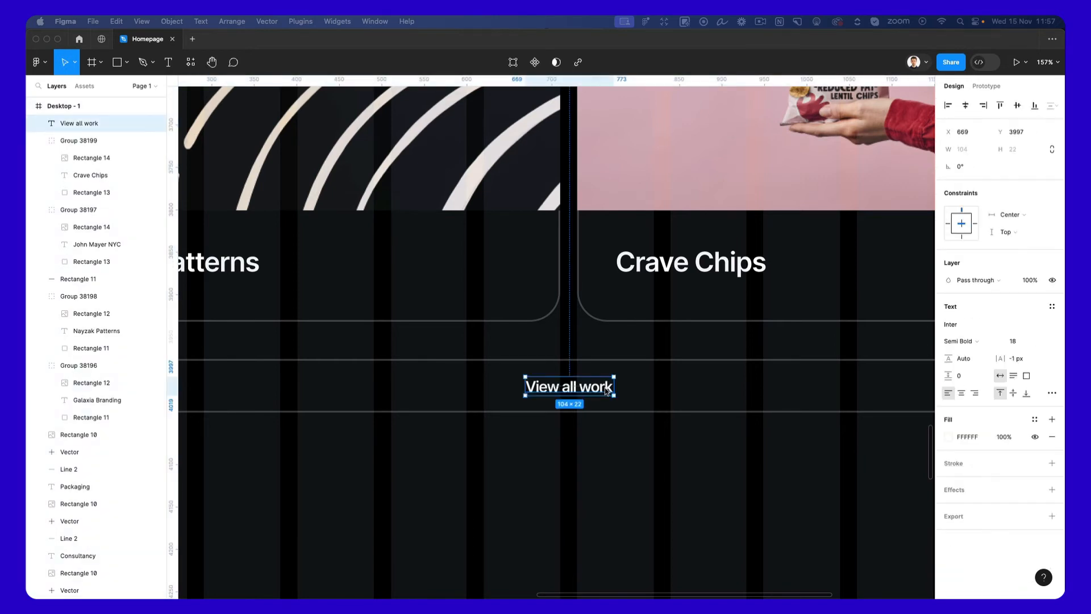
{"action": "key", "text": "super+v"}
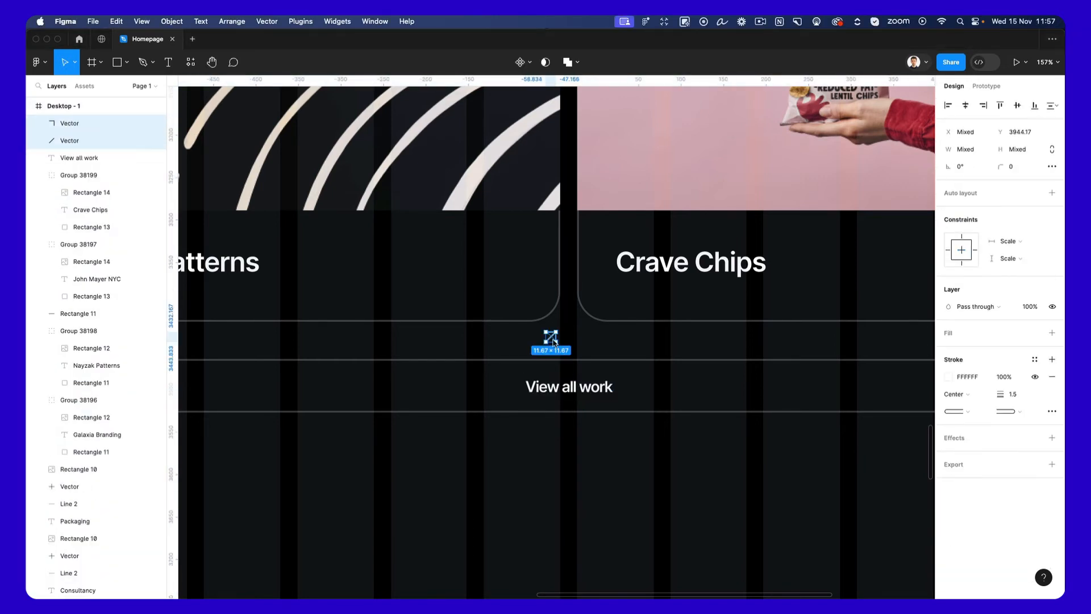
{"action": "scroll", "coordinate": [552, 341], "scroll_direction": "up", "scroll_amount": 3}
{"action": "left_click_drag", "start_coordinate": [552, 342], "coordinate": [682, 398]}
{"action": "key", "text": "super+g"}
Scale the arrow group up to 17.67 × 17.67 and nudge it to X 787, Y 3999 beside the "View all work" label.
{"action": "key", "text": "k"}
{"action": "key", "text": "Down"}
{"action": "key", "text": "Right"}
{"action": "key", "text": "Right"}
{"action": "key", "text": "Down"}
{"action": "key", "text": "Right"}
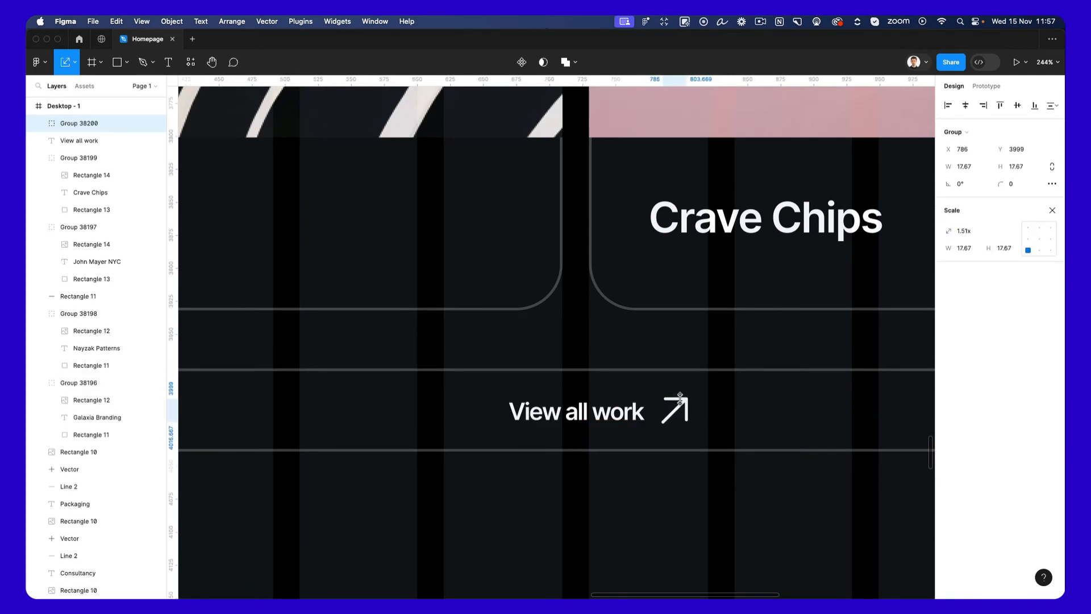
{"action": "key", "text": "Right"}
{"action": "scroll", "coordinate": [680, 396], "scroll_direction": "down", "scroll_amount": 3}
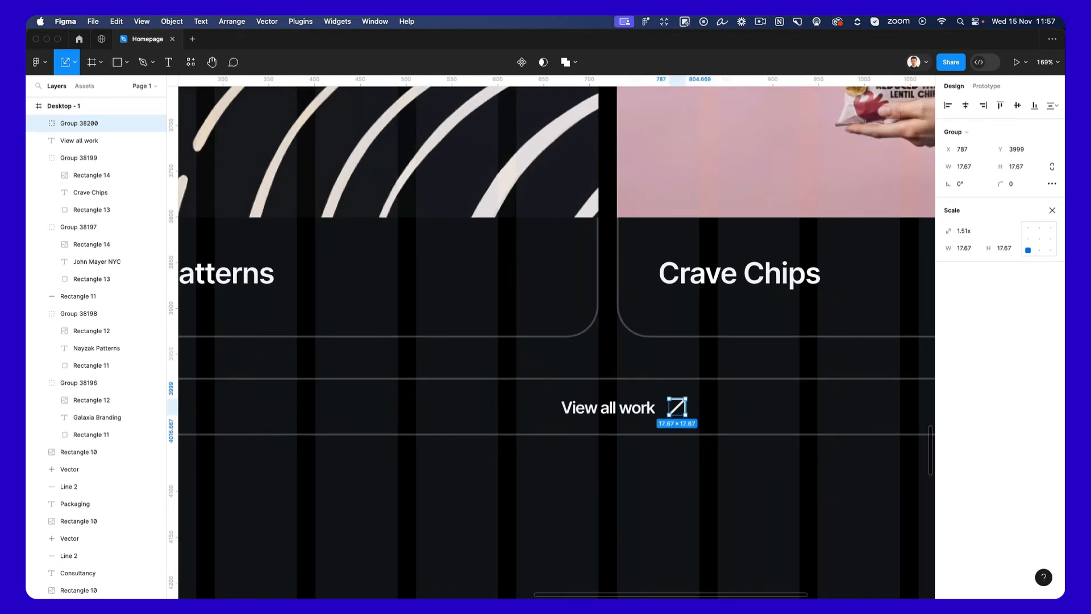
{"action": "key", "text": "Escape"}
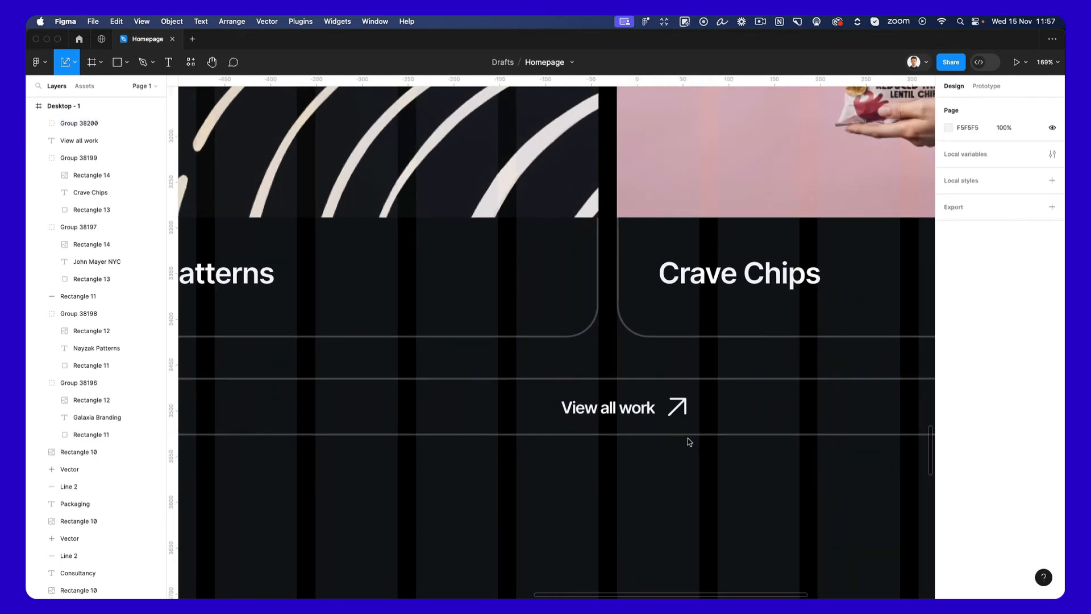
Scale the "View all work" arrow down to 16.67 × 16.67, placed at X 787, Y 4000.
{"action": "scroll", "coordinate": [689, 436], "scroll_direction": "down", "scroll_amount": 3}
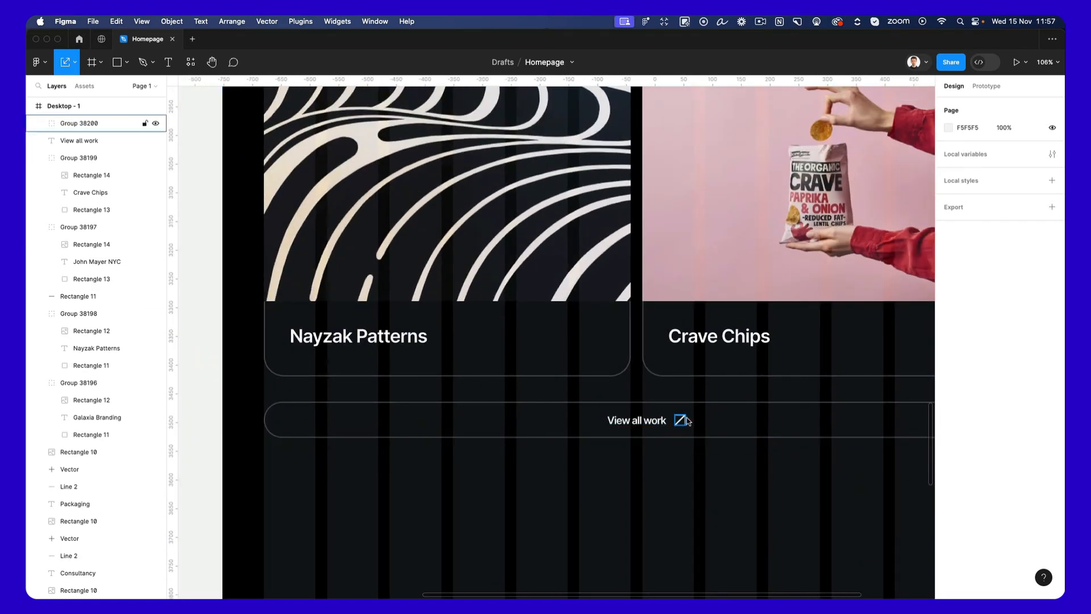
{"action": "left_click", "coordinate": [682, 421]}
{"action": "scroll", "coordinate": [682, 421], "scroll_direction": "up", "scroll_amount": 6}
{"action": "left_click_drag", "start_coordinate": [683, 414], "coordinate": [684, 413]}
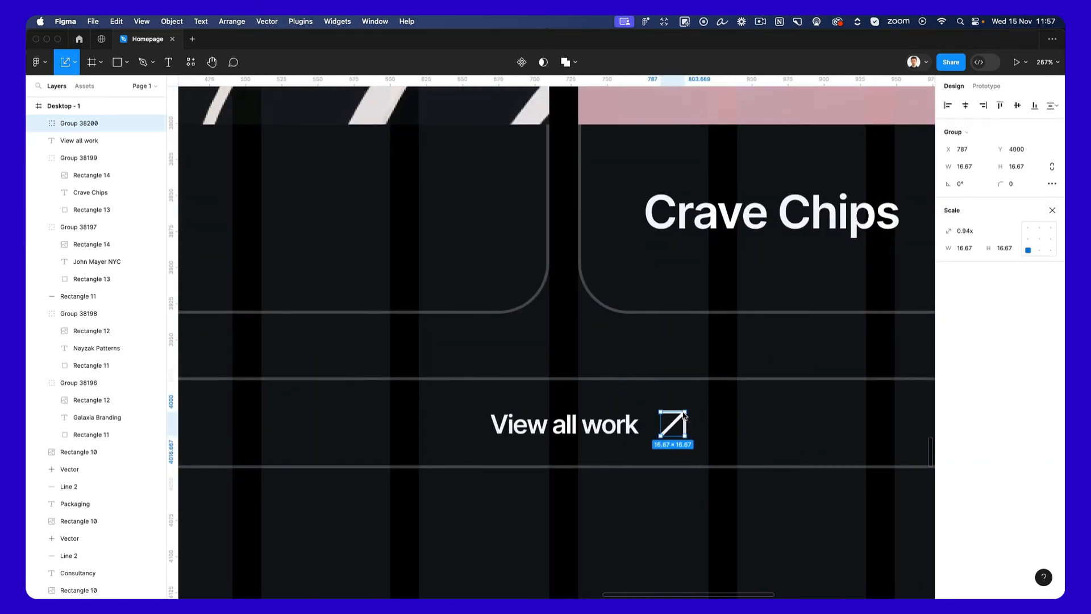
{"action": "key", "text": "Down"}
{"action": "key", "text": "Up"}
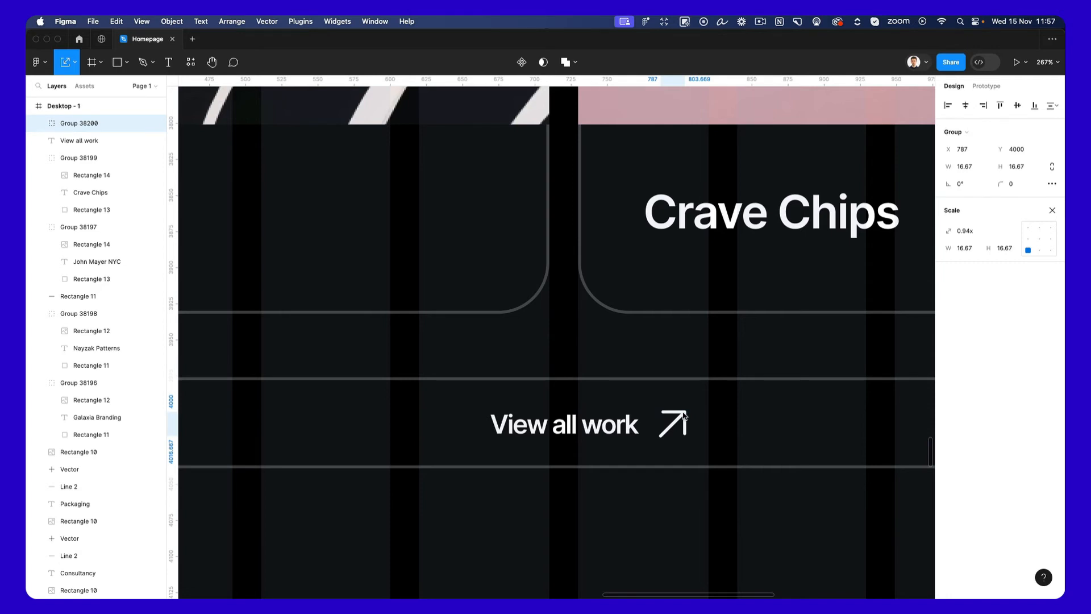
Nudge the "View all work" label to Y 3996.
{"action": "left_click", "coordinate": [594, 426]}
{"action": "scroll", "coordinate": [592, 424], "scroll_direction": "down", "scroll_amount": 2}
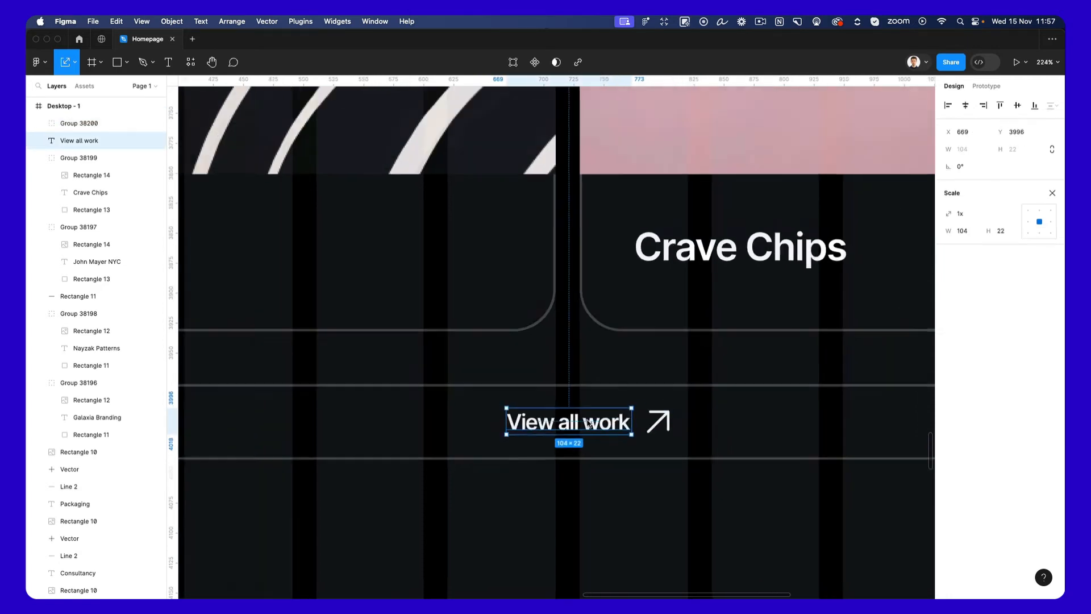
{"action": "scroll", "coordinate": [590, 423], "scroll_direction": "down", "scroll_amount": 5}
{"action": "left_click", "coordinate": [639, 506]}
{"action": "scroll", "coordinate": [640, 508], "scroll_direction": "down", "scroll_amount": 3}
{"action": "scroll", "coordinate": [641, 508], "scroll_direction": "down", "scroll_amount": 3}
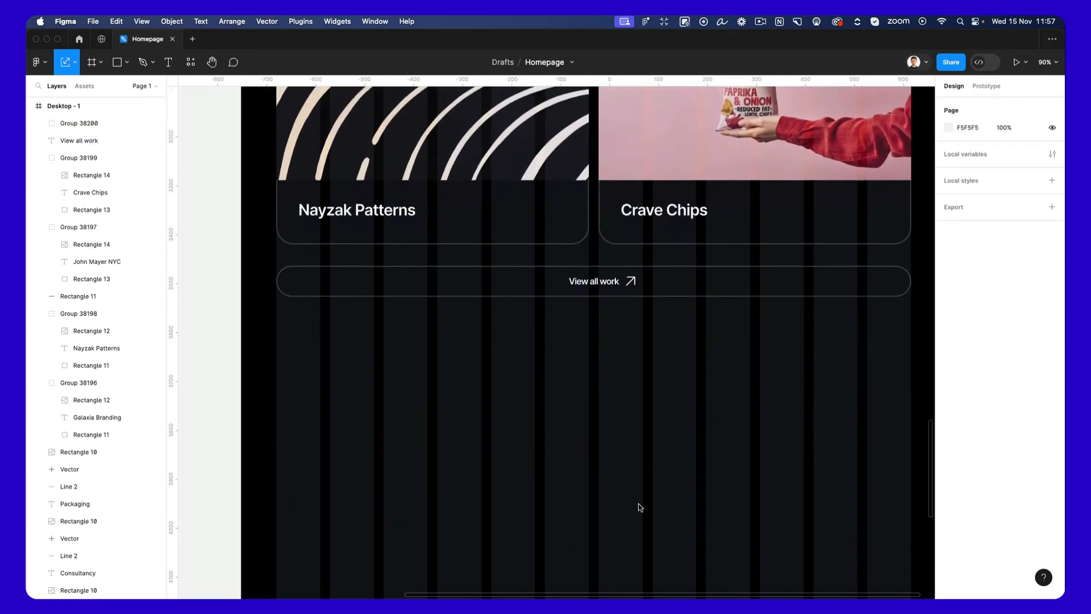
Copy the "Recent Work" label with its arrow below the "View all work" bar at Y 4137 and change its text to "Our Team".
{"action": "scroll", "coordinate": [604, 415], "scroll_direction": "down", "scroll_amount": 2}
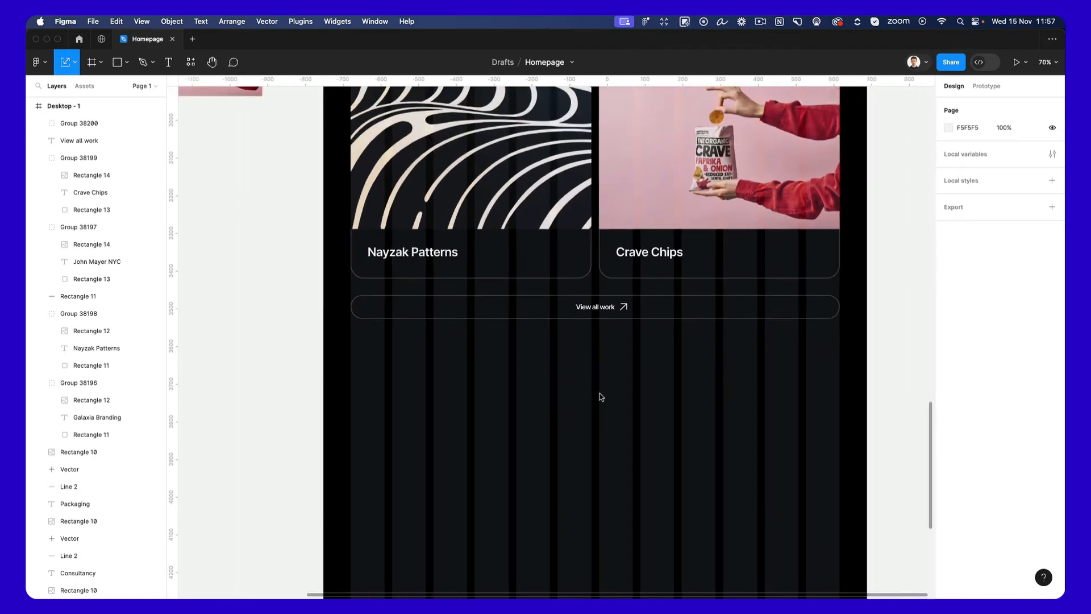
{"action": "scroll", "coordinate": [600, 396], "scroll_direction": "up", "scroll_amount": 5}
{"action": "scroll", "coordinate": [600, 396], "scroll_direction": "up", "scroll_amount": 4}
{"action": "left_click_drag", "start_coordinate": [343, 346], "coordinate": [391, 447]}
{"action": "double_click", "coordinate": [388, 444]}
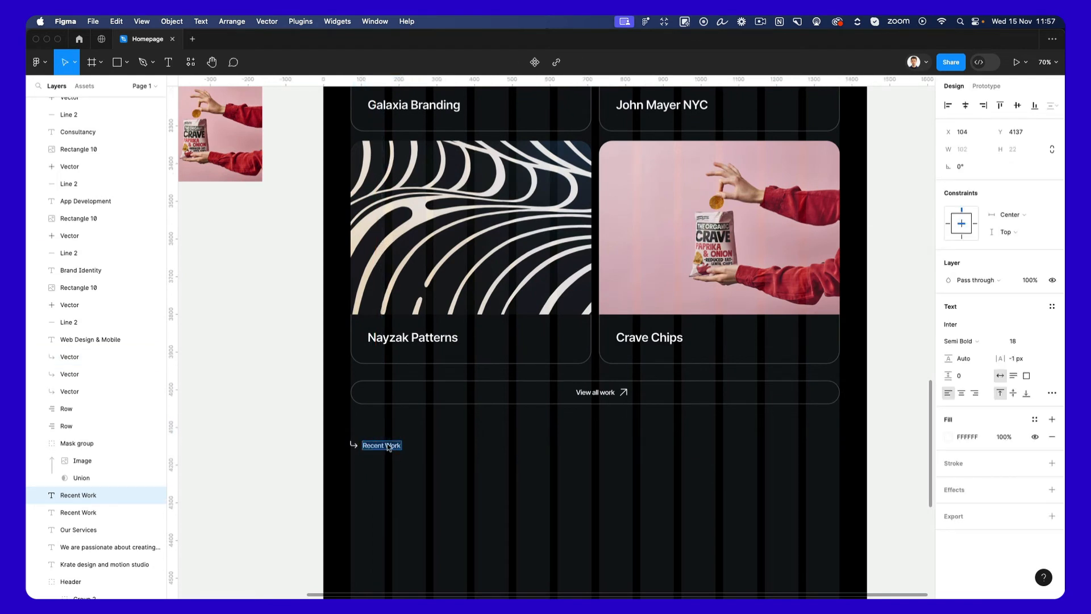
{"action": "type", "text": "Out"}
{"action": "left_click", "coordinate": [550, 482]}
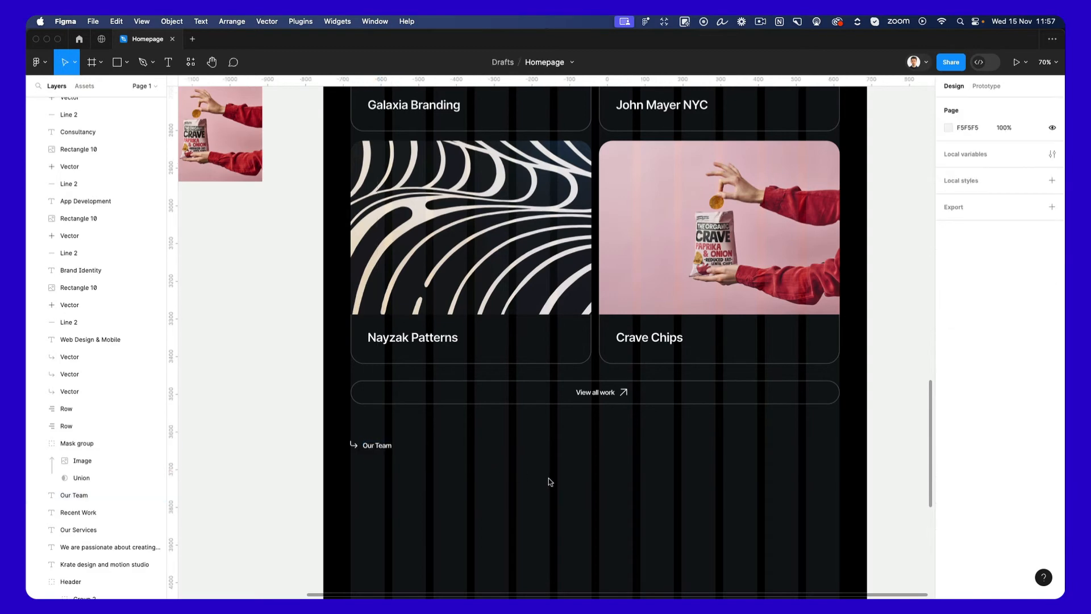
Copy the intro paragraph below the "Our Team" label and place the copy at X 72, Y 4223.
{"action": "scroll", "coordinate": [548, 478], "scroll_direction": "down", "scroll_amount": 3}
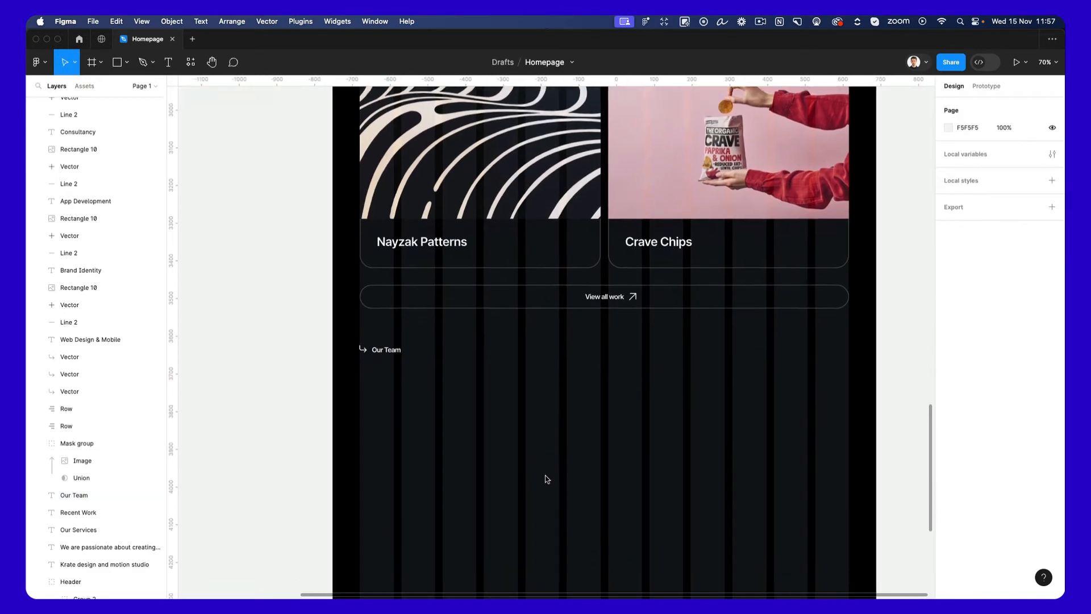
{"action": "scroll", "coordinate": [528, 477], "scroll_direction": "up", "scroll_amount": 8}
{"action": "scroll", "coordinate": [526, 482], "scroll_direction": "up", "scroll_amount": 3}
{"action": "scroll", "coordinate": [526, 482], "scroll_direction": "down", "scroll_amount": 5}
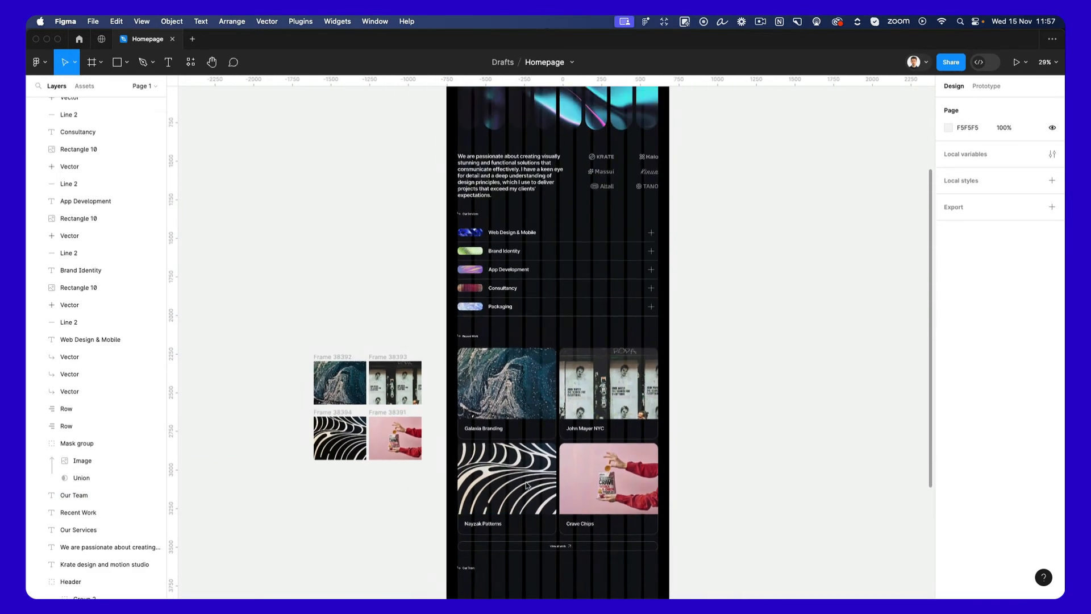
{"action": "scroll", "coordinate": [526, 478], "scroll_direction": "up", "scroll_amount": 5}
{"action": "left_click_drag", "start_coordinate": [489, 326], "coordinate": [481, 474]}
{"action": "scroll", "coordinate": [479, 475], "scroll_direction": "up", "scroll_amount": 5}
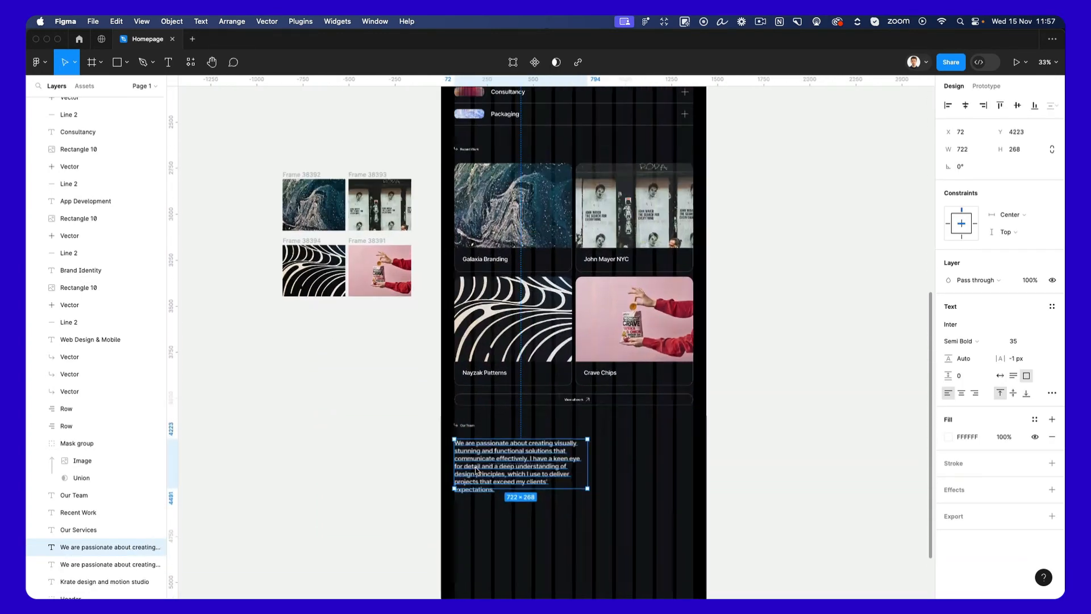
{"action": "scroll", "coordinate": [478, 473], "scroll_direction": "down", "scroll_amount": 3}
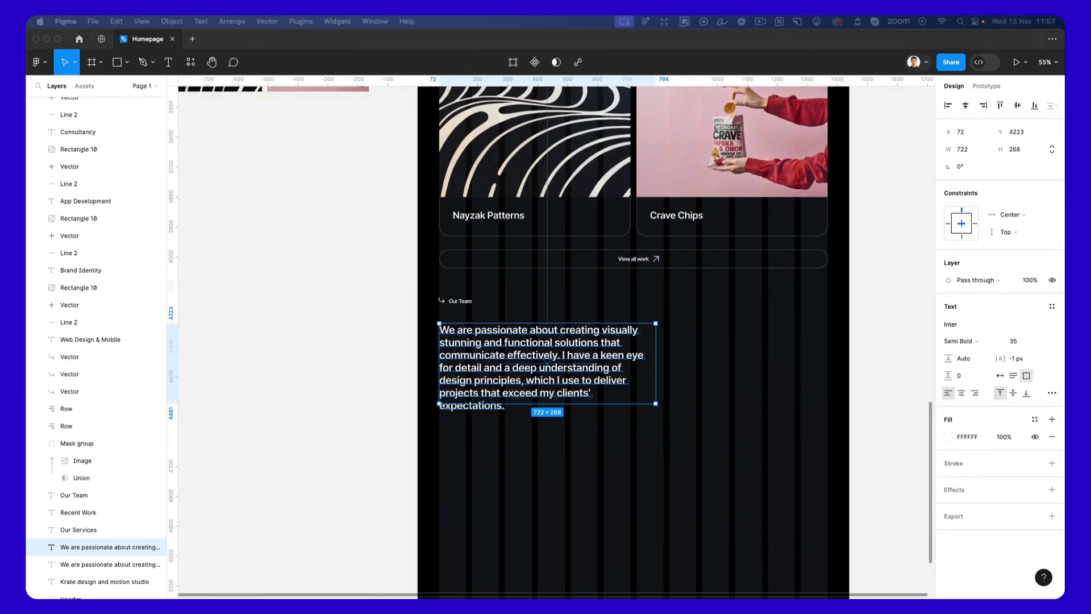
{"action": "double_click", "coordinate": [480, 362]}
{"action": "key", "text": "super+v"}
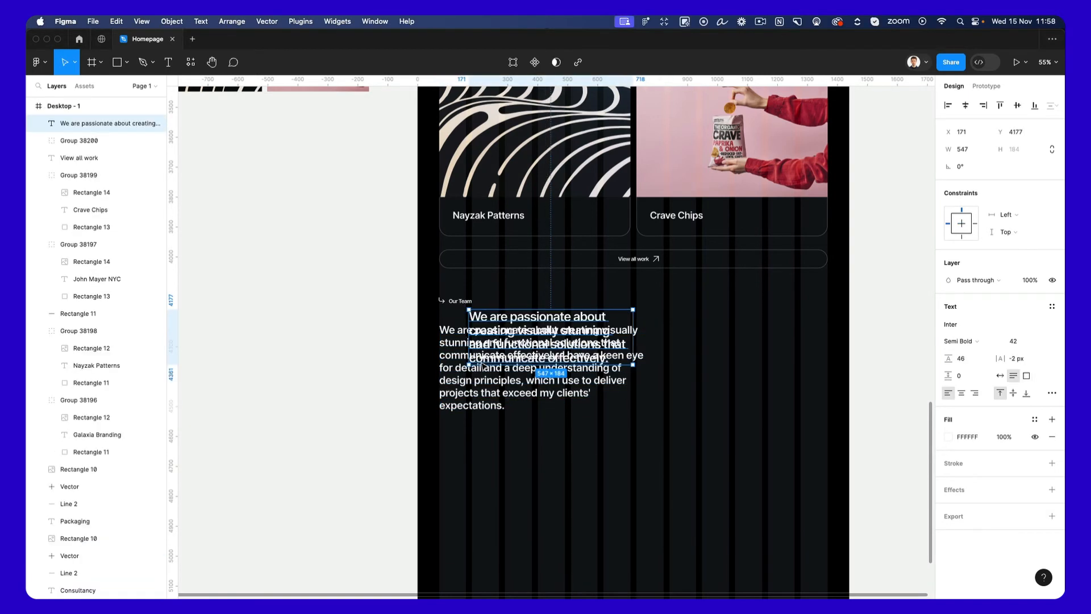
{"action": "key", "text": "super+z"}
Replace the copied paragraph with "We are passionate about creating visually stunning and functional solutions that communicate effectively." and narrow its box to 624.
{"action": "triple_click", "coordinate": [510, 348]}
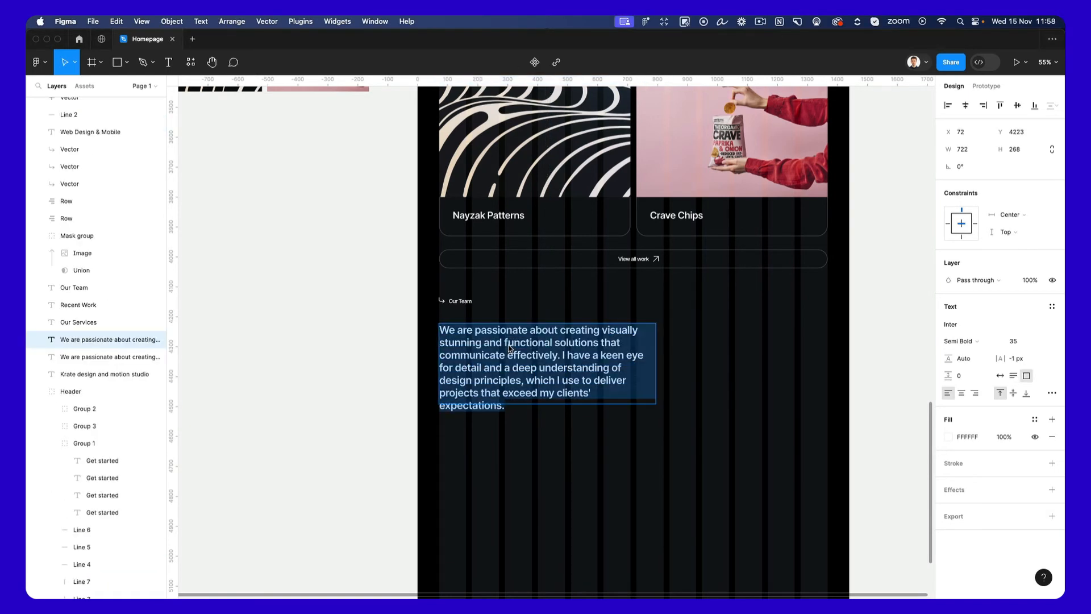
{"action": "key", "text": "super+v"}
{"action": "key", "text": "Escape"}
{"action": "left_click_drag", "start_coordinate": [655, 355], "coordinate": [626, 356]}
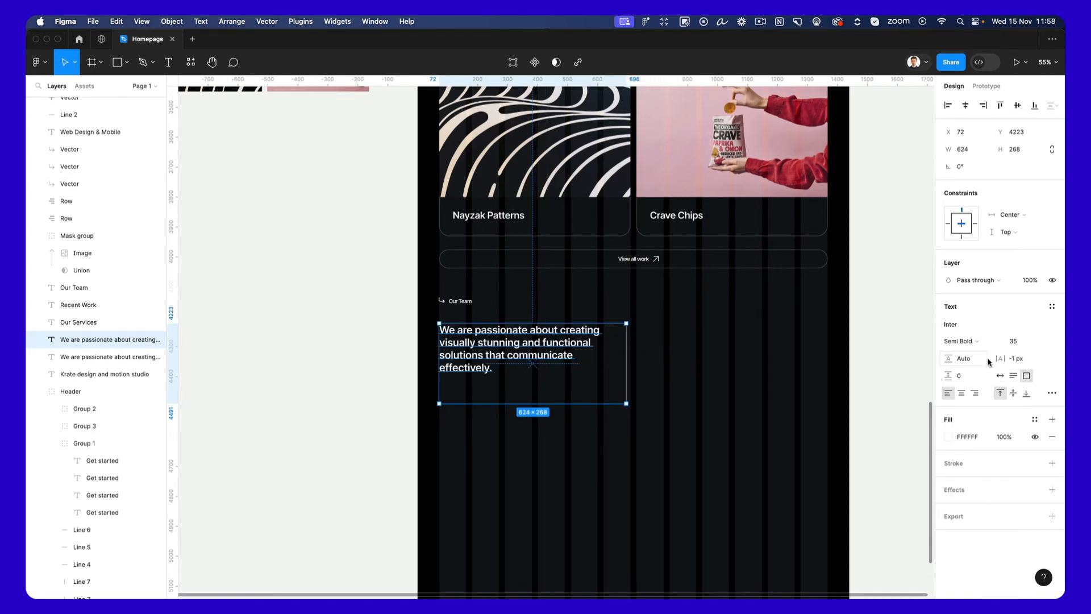
Set the font size of the "Our Team" paragraph to 44.
{"action": "left_click", "coordinate": [1012, 342]}
{"action": "key", "text": "Up"}
{"action": "key", "text": "Up"}
{"action": "key", "text": "Up"}
{"action": "key", "text": "Up"}
{"action": "key", "text": "Up"}
{"action": "key", "text": "Up"}
{"action": "key", "text": "Up"}
{"action": "key", "text": "Up"}
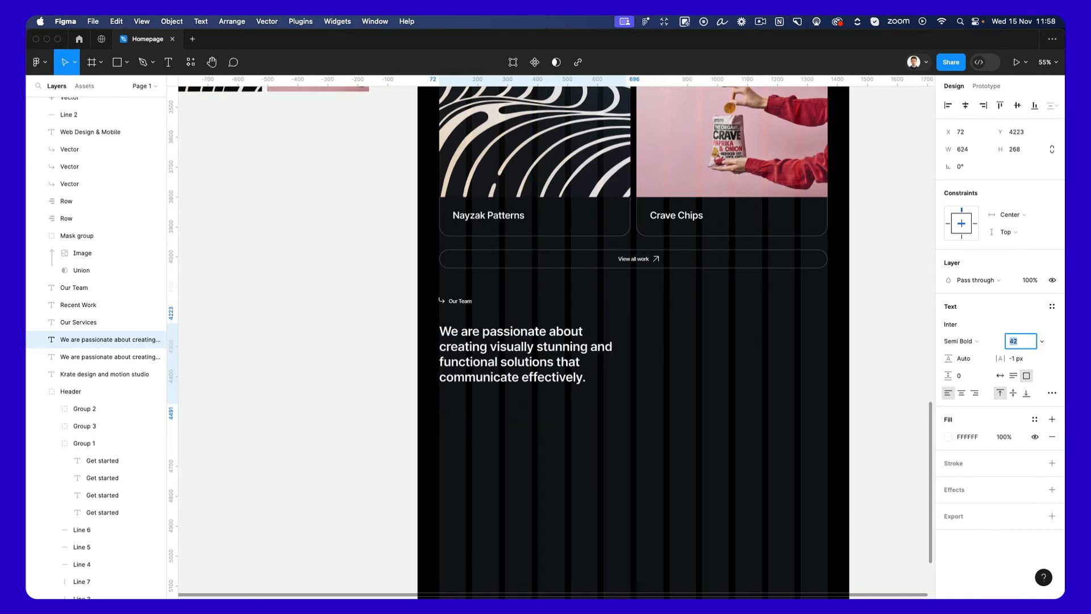
{"action": "key", "text": "Up"}
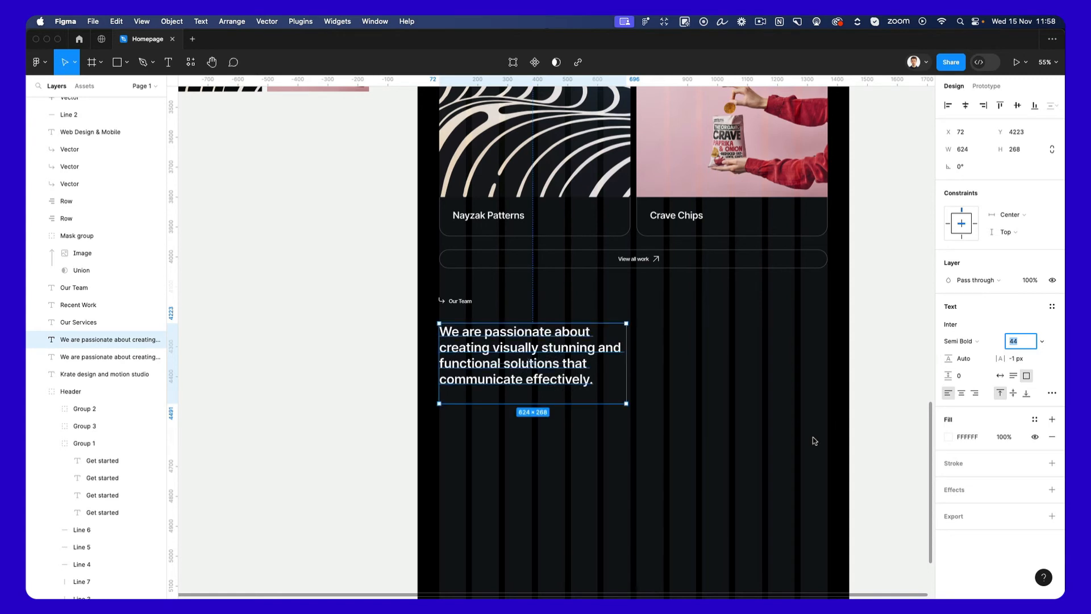
{"action": "left_click", "coordinate": [709, 440]}
Copy the Nayzak Patterns card's image and outline rectangle beside the "Our Team" paragraph at X 730, Y 4223.
{"action": "scroll", "coordinate": [698, 412], "scroll_direction": "up", "scroll_amount": 1}
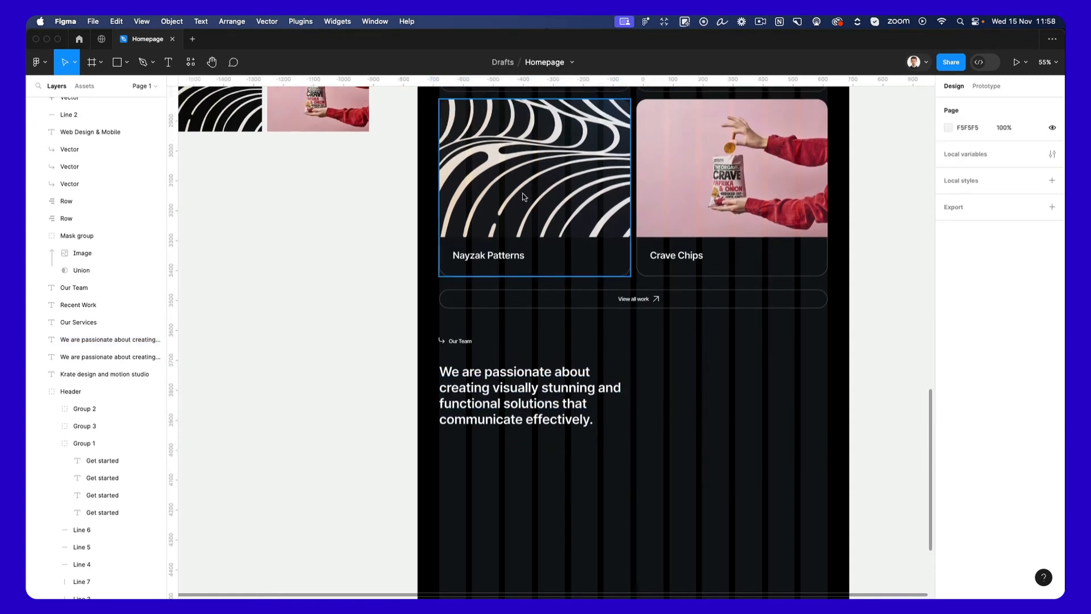
{"action": "left_click", "coordinate": [563, 229], "text": "super"}
{"action": "left_click", "coordinate": [596, 269], "text": "super"}
{"action": "left_click", "coordinate": [598, 278], "text": "super"}
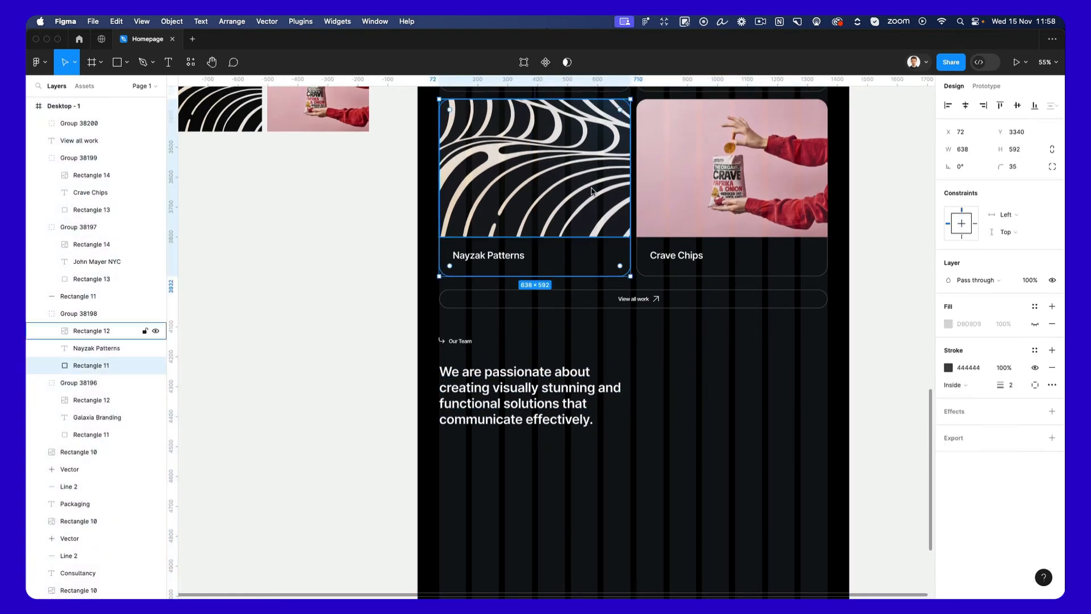
{"action": "left_click", "coordinate": [592, 194], "text": "shift"}
{"action": "left_click_drag", "start_coordinate": [528, 141], "coordinate": [710, 393]}
{"action": "scroll", "coordinate": [708, 397], "scroll_direction": "up", "scroll_amount": 5}
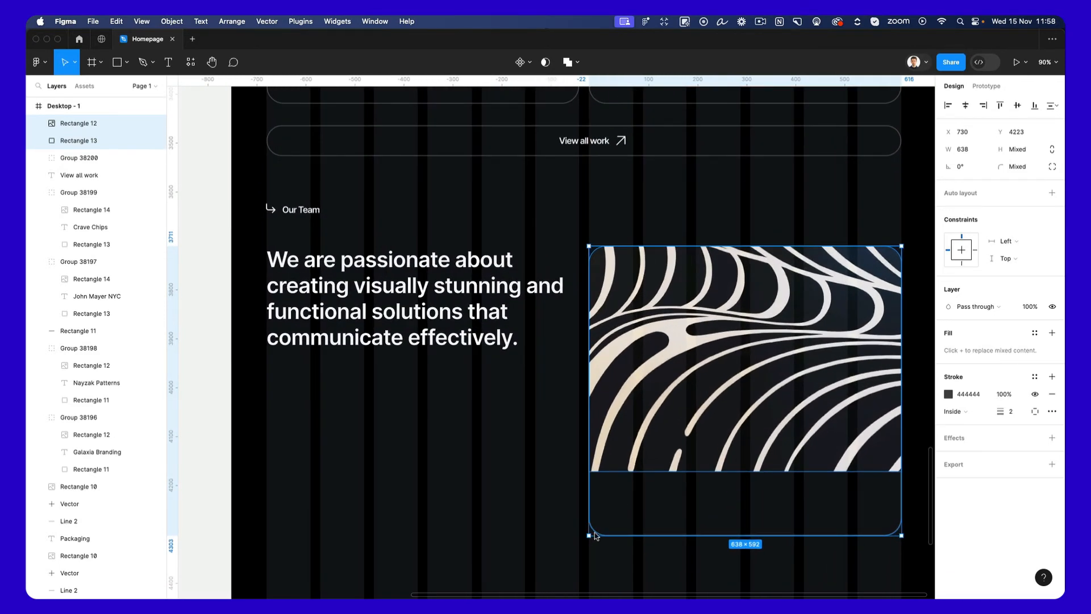
Shrink the copied image and outline proportionally to about 309 × 388, keeping them against the last grid columns.
{"action": "left_click_drag", "start_coordinate": [595, 535], "coordinate": [748, 435]}
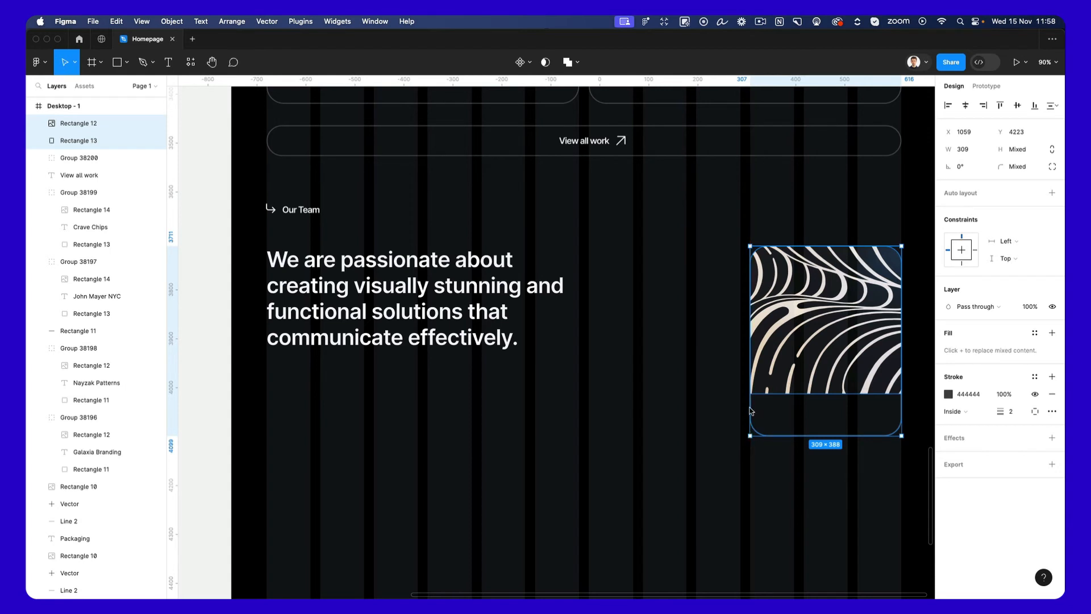
{"action": "left_click_drag", "start_coordinate": [834, 377], "coordinate": [834, 377]}
{"action": "left_click", "coordinate": [779, 502]}
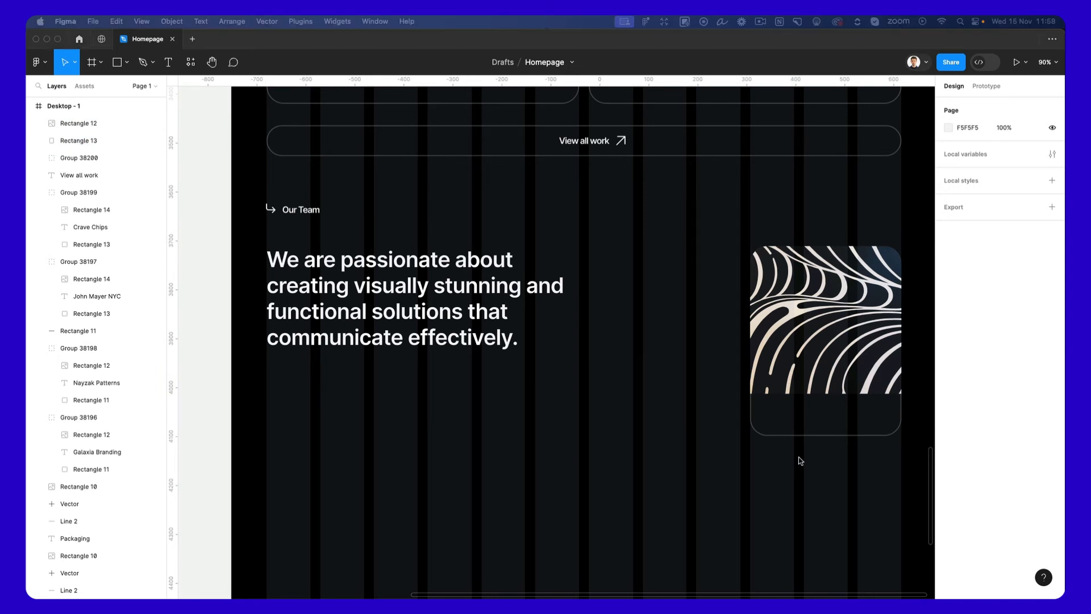
Paste the member's name and job title texts and place them below the small card's image at X 1092.
{"action": "left_click", "coordinate": [812, 438]}
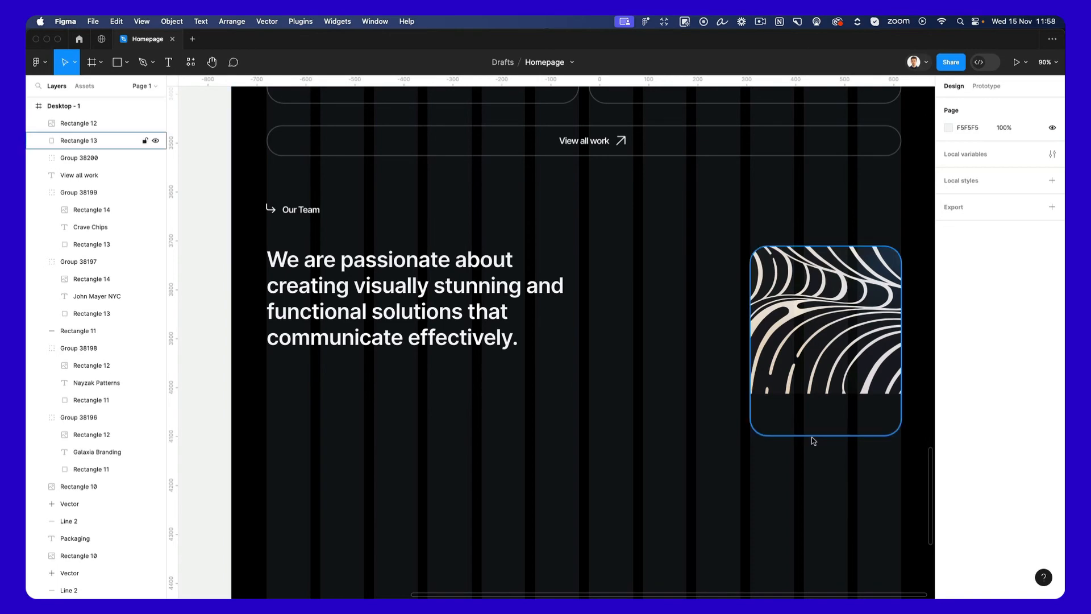
{"action": "key", "text": "shift+2"}
{"action": "key", "text": "super+v"}
{"action": "left_click_drag", "start_coordinate": [423, 341], "coordinate": [734, 371]}
{"action": "scroll", "coordinate": [735, 371], "scroll_direction": "down", "scroll_amount": 3}
{"action": "scroll", "coordinate": [736, 375], "scroll_direction": "down", "scroll_amount": 3}
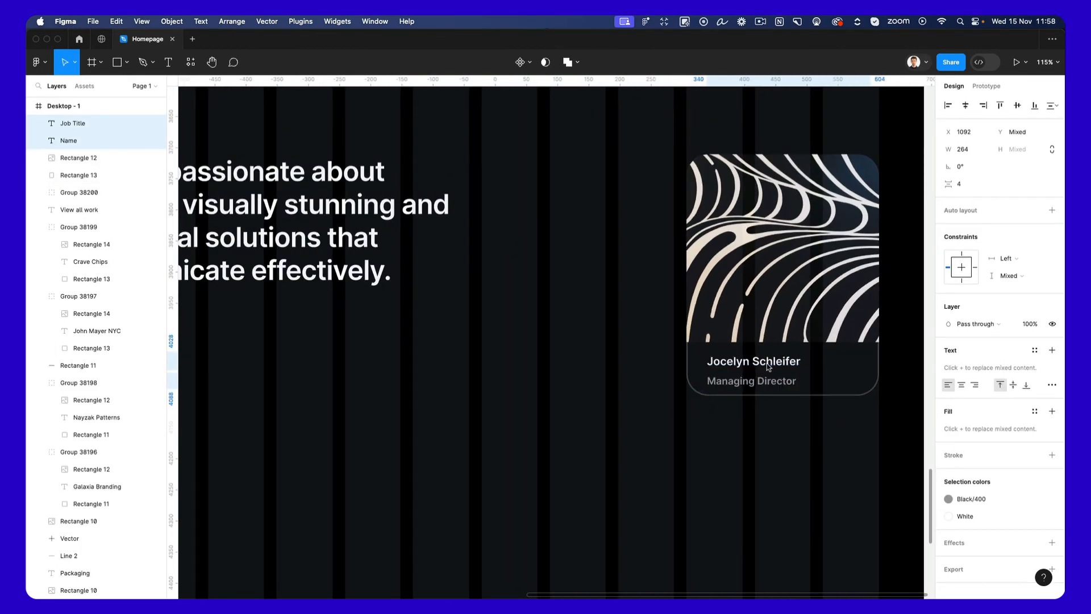
Extend the small team card's outline slightly downward and move the name and job title to Y 4542 and Y 4576.
{"action": "left_click", "coordinate": [786, 367]}
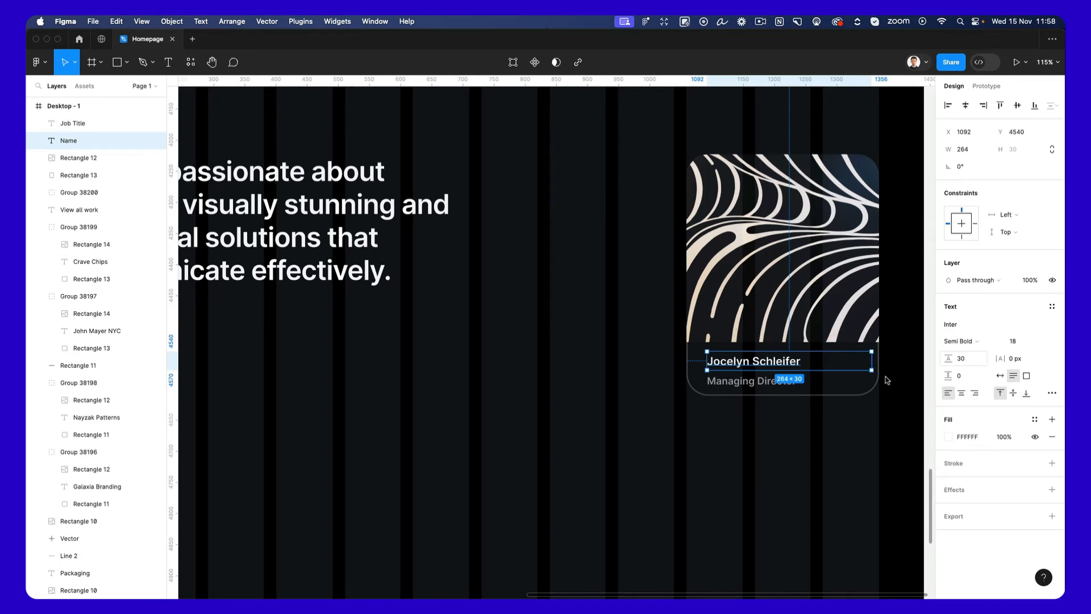
{"action": "left_click", "coordinate": [759, 387]}
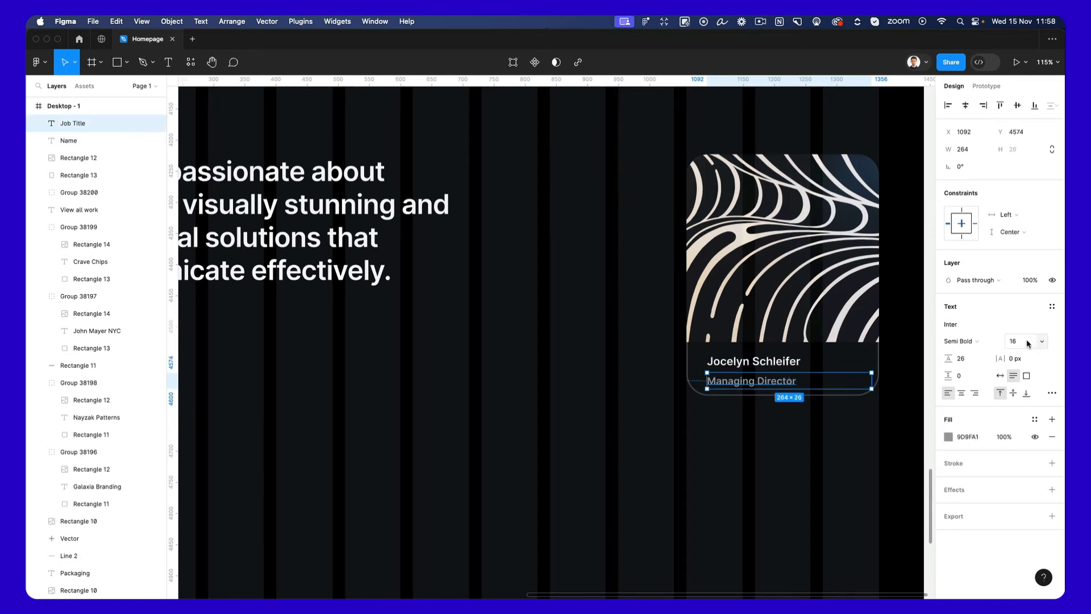
{"action": "left_click", "coordinate": [768, 394]}
{"action": "left_click_drag", "start_coordinate": [768, 396], "coordinate": [767, 406]}
{"action": "left_click", "coordinate": [765, 373]}
{"action": "left_click", "coordinate": [765, 382], "text": "shift"}
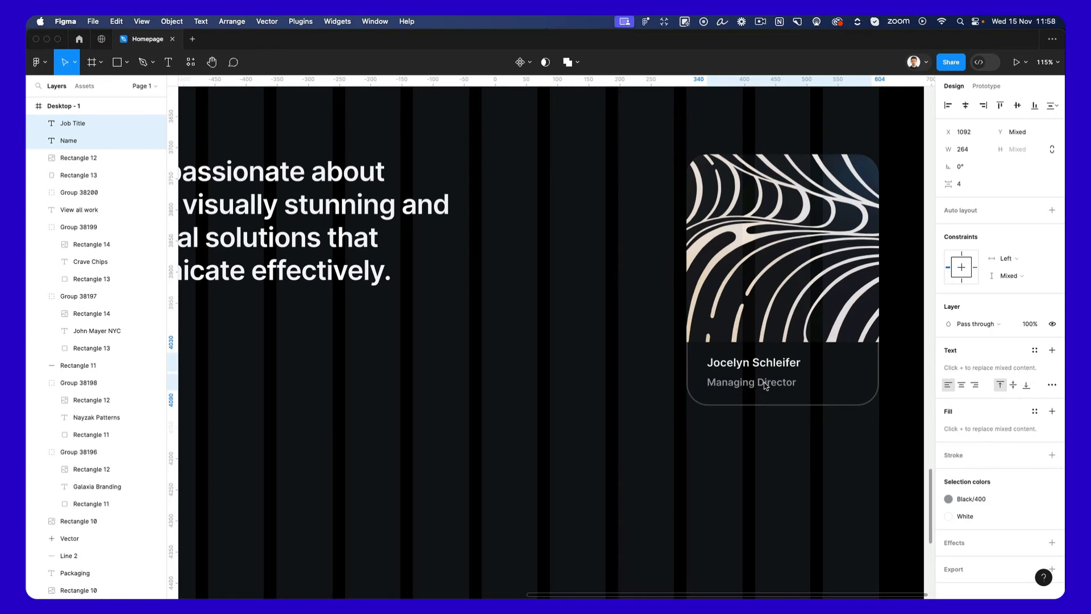
{"action": "left_click", "coordinate": [749, 370]}
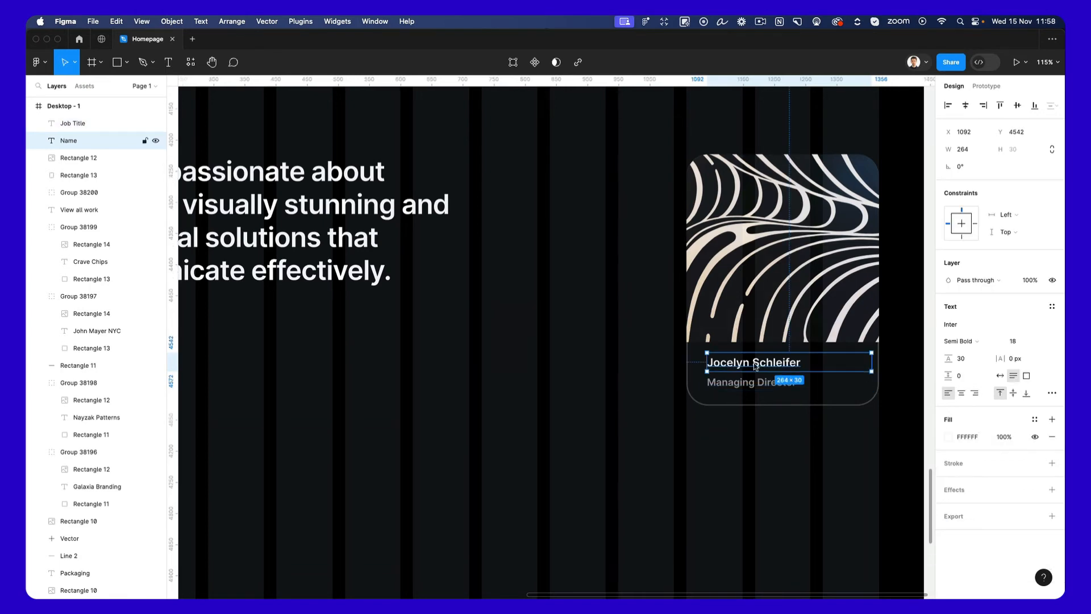
{"action": "scroll", "coordinate": [749, 372], "scroll_direction": "up", "scroll_amount": 5, "text": "ctrl"}
{"action": "left_click", "coordinate": [748, 396]}
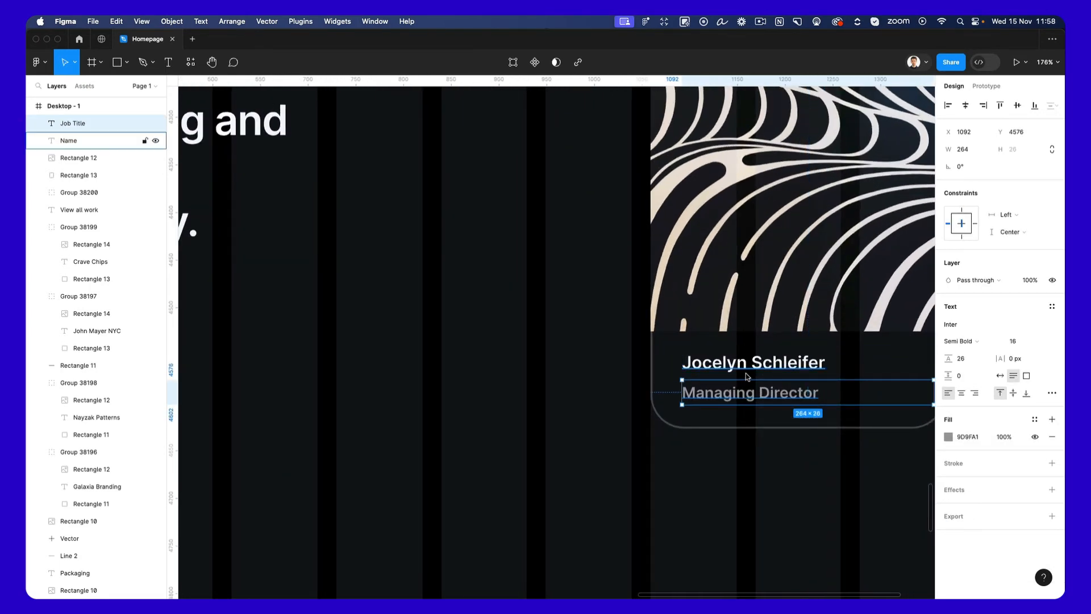
{"action": "left_click", "coordinate": [745, 373]}
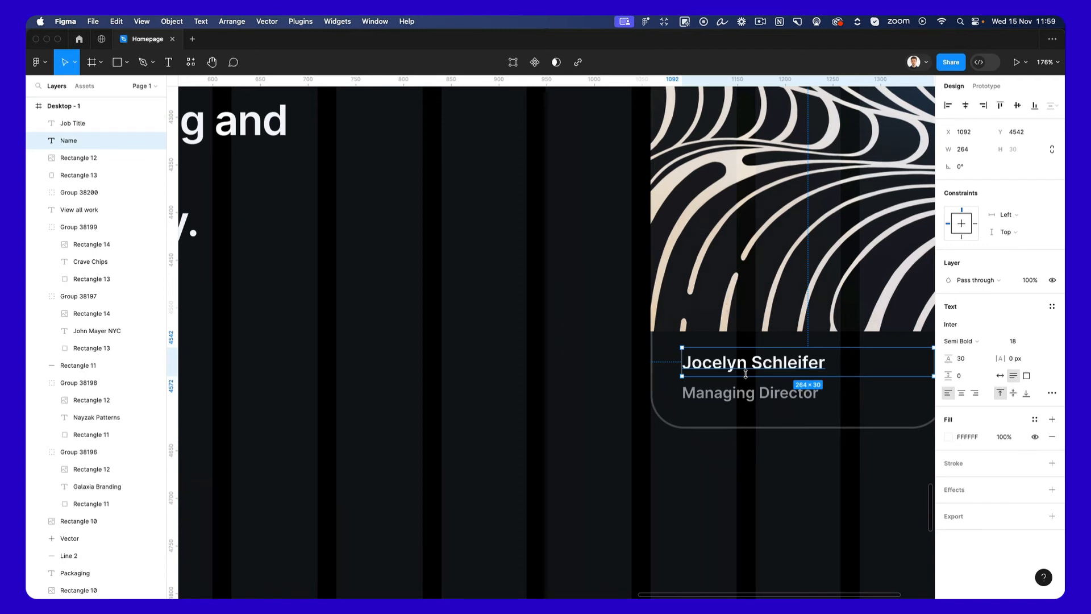
{"action": "left_click", "coordinate": [589, 377]}
{"action": "scroll", "coordinate": [667, 374], "scroll_direction": "down", "scroll_amount": 10, "text": "ctrl"}
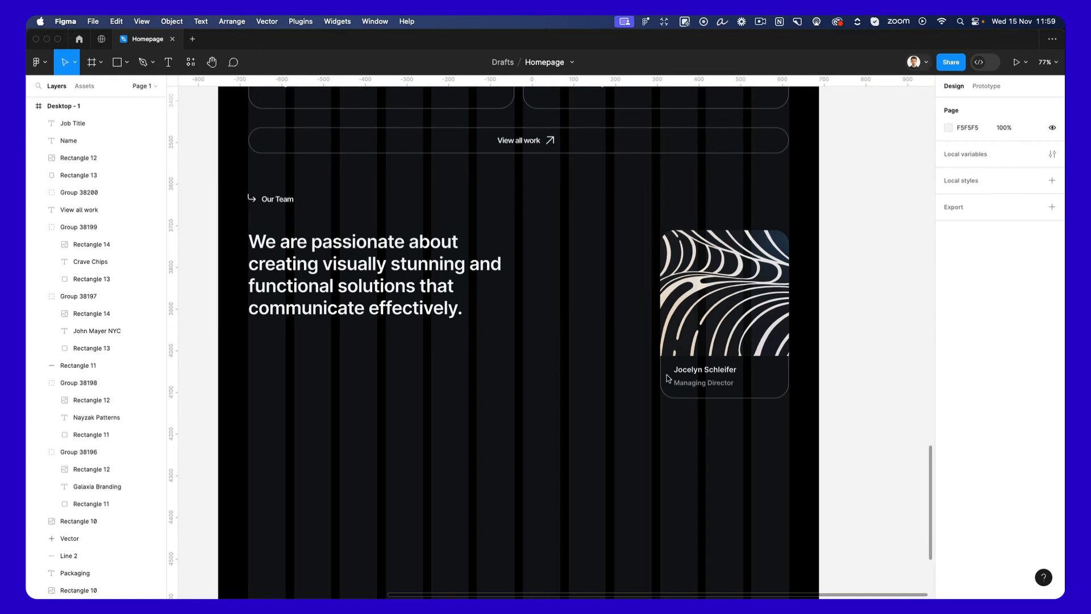
Set the member name's font size to 20 and slightly enlarge the job title beneath it.
{"action": "left_click", "coordinate": [699, 370]}
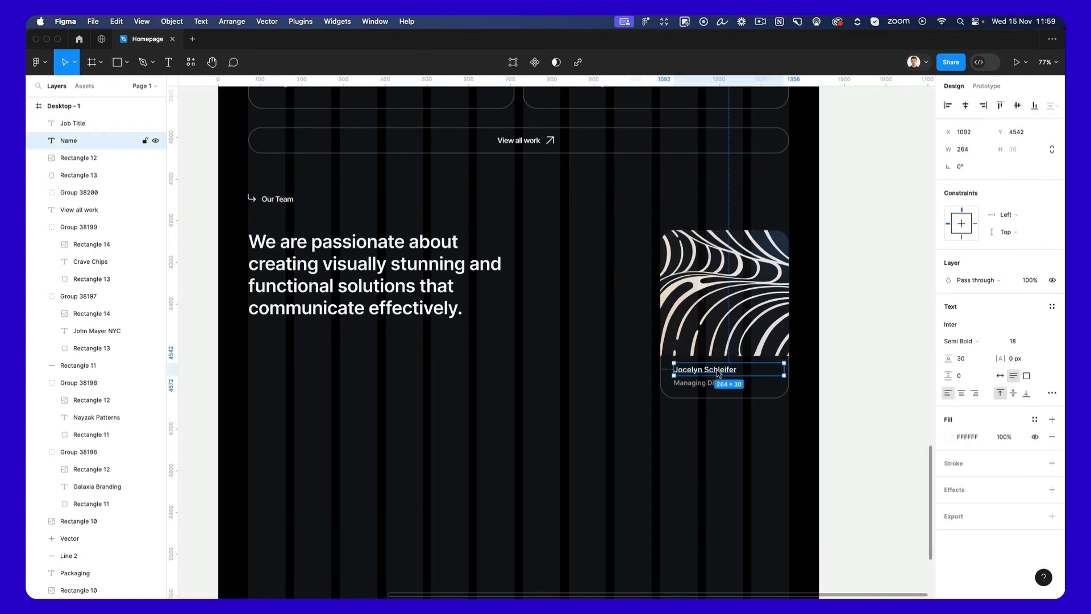
{"action": "left_click", "coordinate": [1017, 342]}
{"action": "type", "text": "20"}
{"action": "key", "text": "Return"}
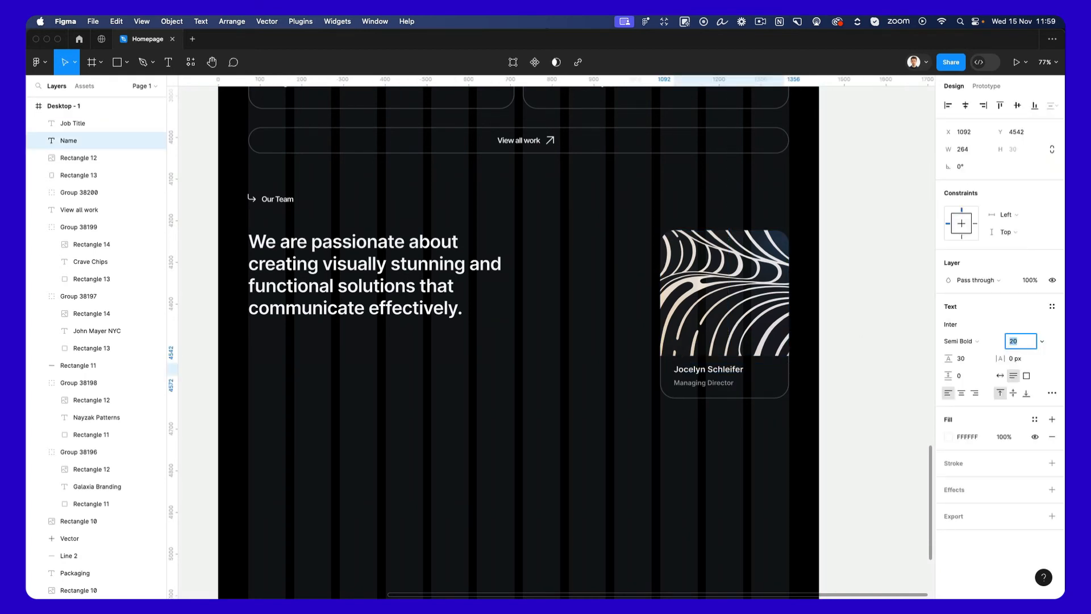
{"action": "left_click", "coordinate": [102, 123]}
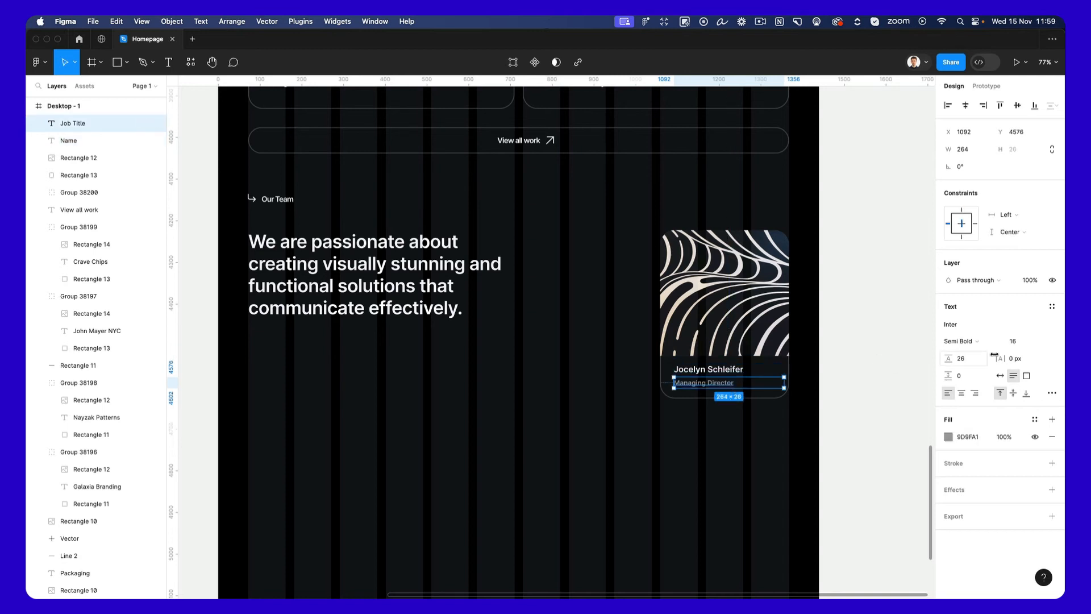
{"action": "left_click", "coordinate": [1021, 341]}
{"action": "left_click", "coordinate": [741, 442]}
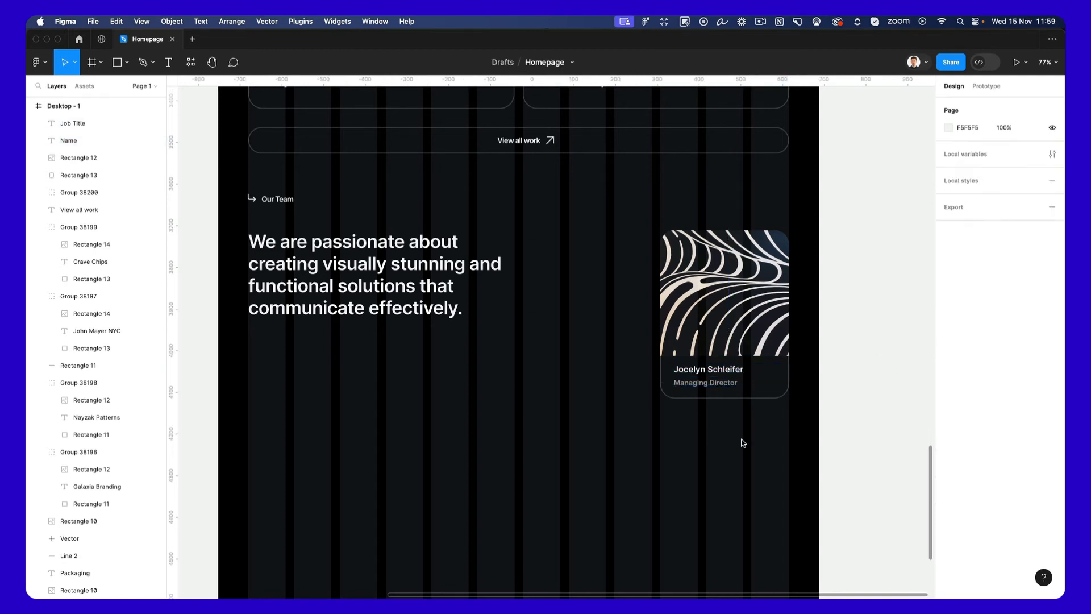
Group the small team card's image, outline and texts, and place a copy of the group beside it at X 730, Y 4223.
{"action": "left_click_drag", "start_coordinate": [799, 427], "coordinate": [639, 284]}
{"action": "key", "text": "super+g"}
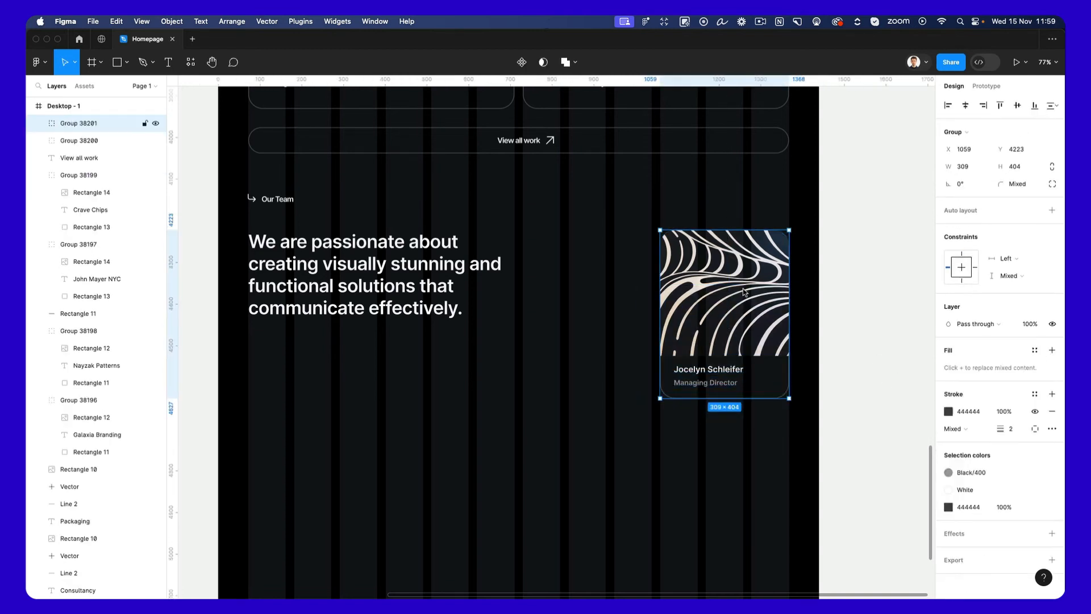
{"action": "left_click_drag", "start_coordinate": [742, 292], "coordinate": [614, 297]}
{"action": "scroll", "coordinate": [636, 312], "scroll_direction": "down", "scroll_amount": 3}
{"action": "scroll", "coordinate": [635, 312], "scroll_direction": "down", "scroll_amount": 3}
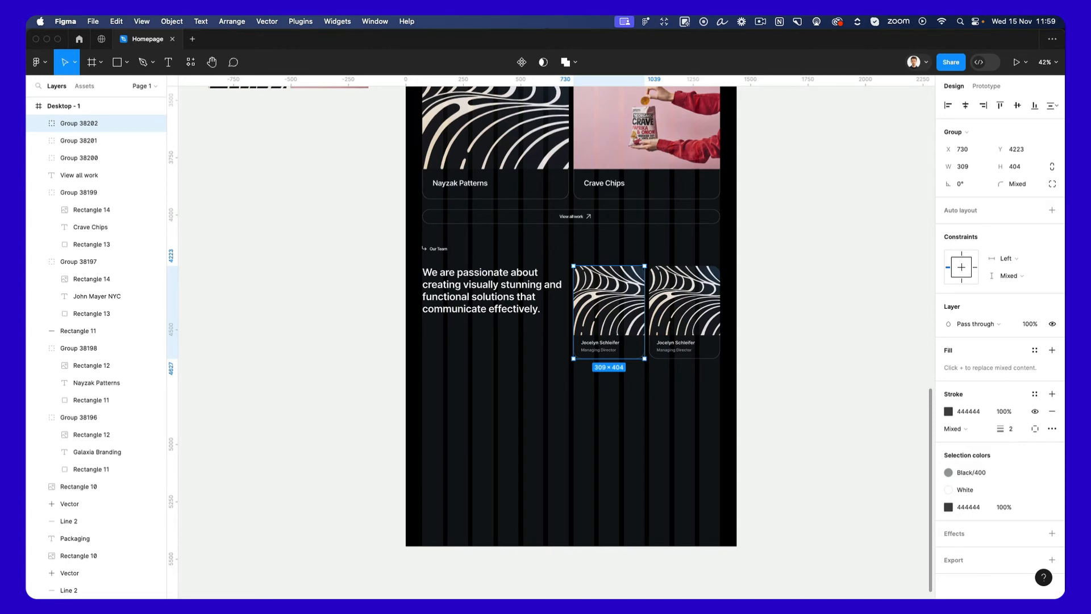
{"action": "left_click", "coordinate": [786, 404]}
{"action": "scroll", "coordinate": [613, 292], "scroll_direction": "up", "scroll_amount": 3}
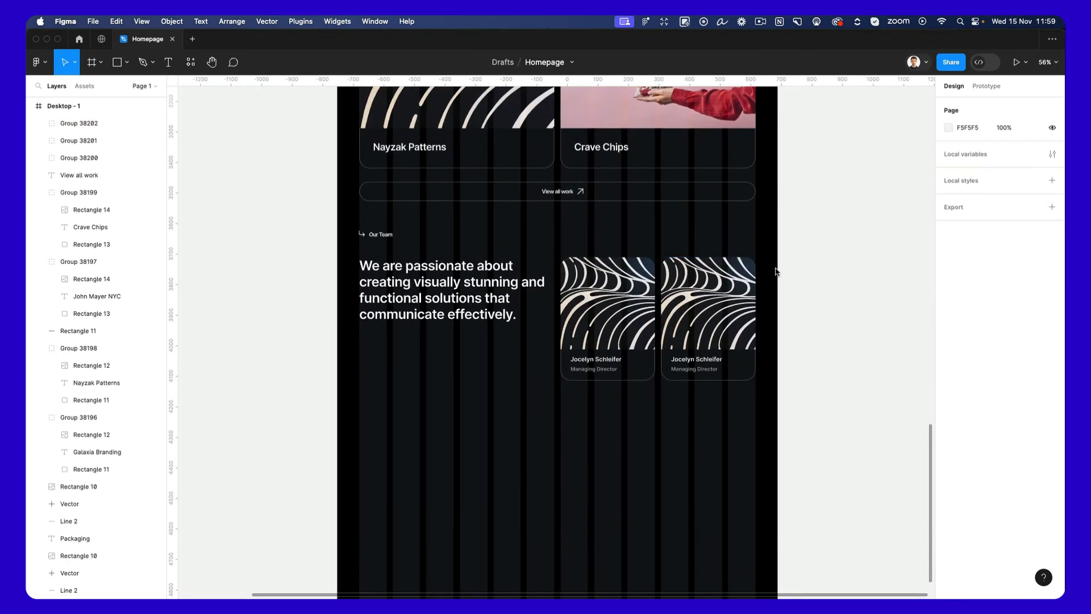
Duplicate both team cards into a second row directly beneath them at Y 4652.
{"action": "left_click_drag", "start_coordinate": [776, 269], "coordinate": [591, 338]}
{"action": "left_click_drag", "start_coordinate": [671, 299], "coordinate": [683, 429]}
{"action": "left_click", "coordinate": [545, 431]}
Copy the two lower team cards across to X 72 and X 401, making a full row of four cards.
{"action": "left_click_drag", "start_coordinate": [770, 409], "coordinate": [537, 483]}
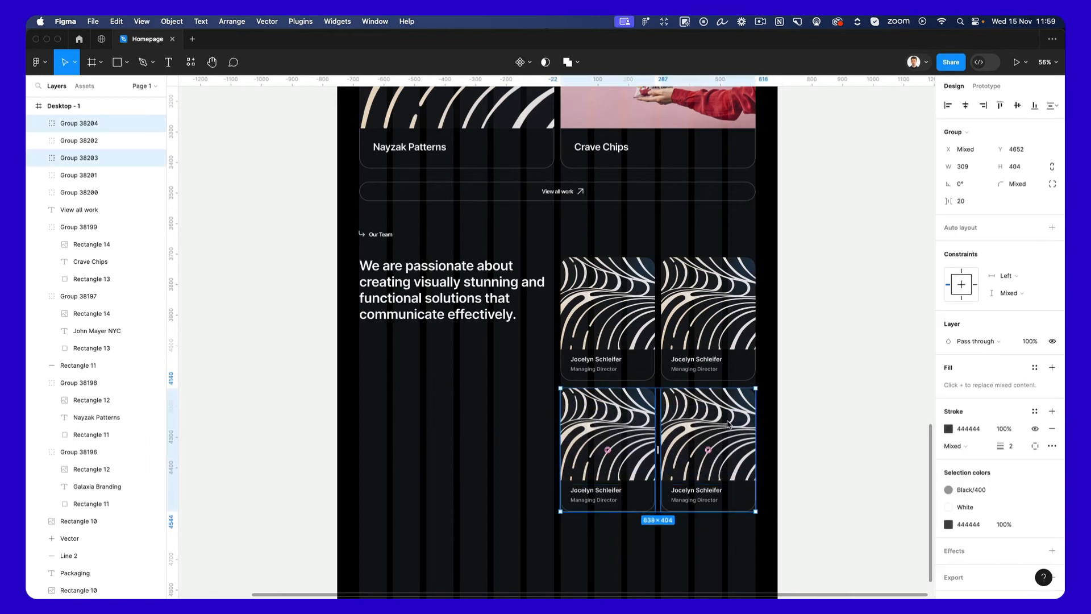
{"action": "left_click_drag", "start_coordinate": [728, 423], "coordinate": [529, 430]}
{"action": "left_click", "coordinate": [814, 373]}
{"action": "scroll", "coordinate": [806, 371], "scroll_direction": "down", "scroll_amount": 3}
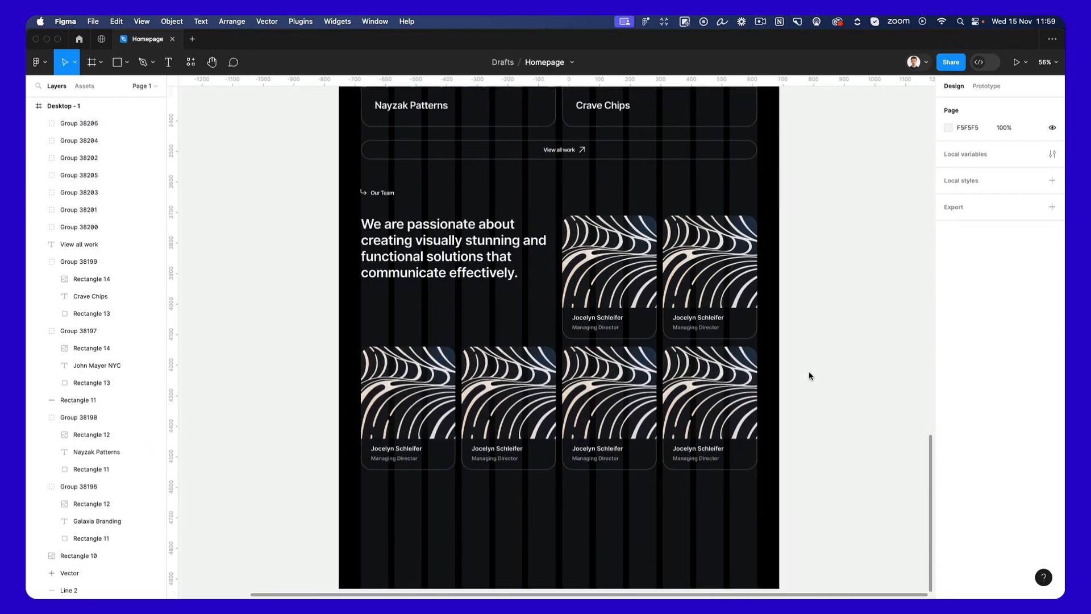
{"action": "scroll", "coordinate": [809, 372], "scroll_direction": "down", "scroll_amount": 2}
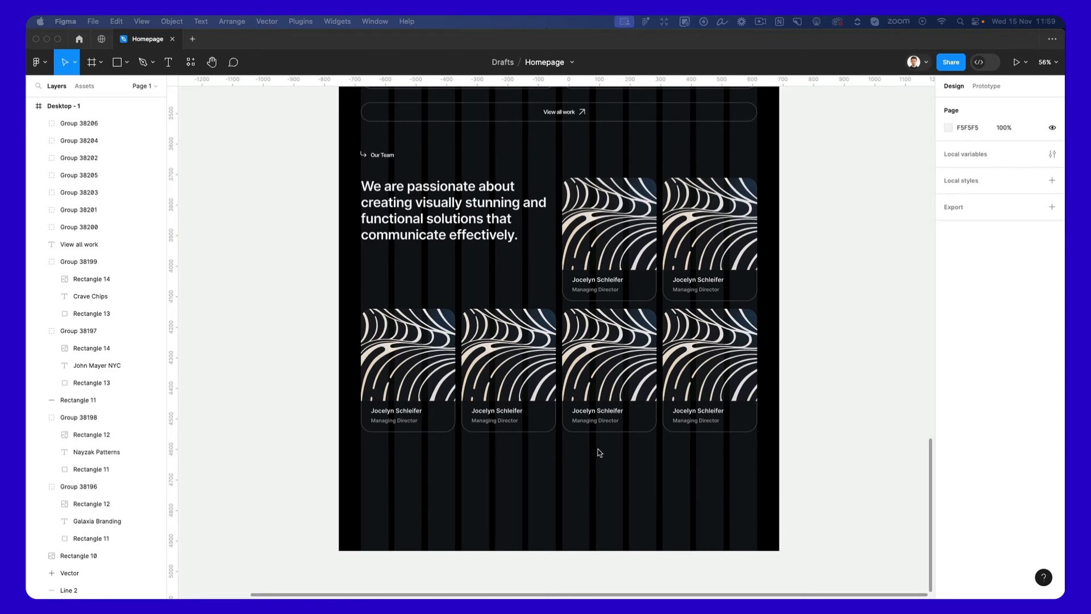
Paste the six black-and-white portrait images onto the empty canvas beside the homepage frame.
{"action": "key", "text": "super+v"}
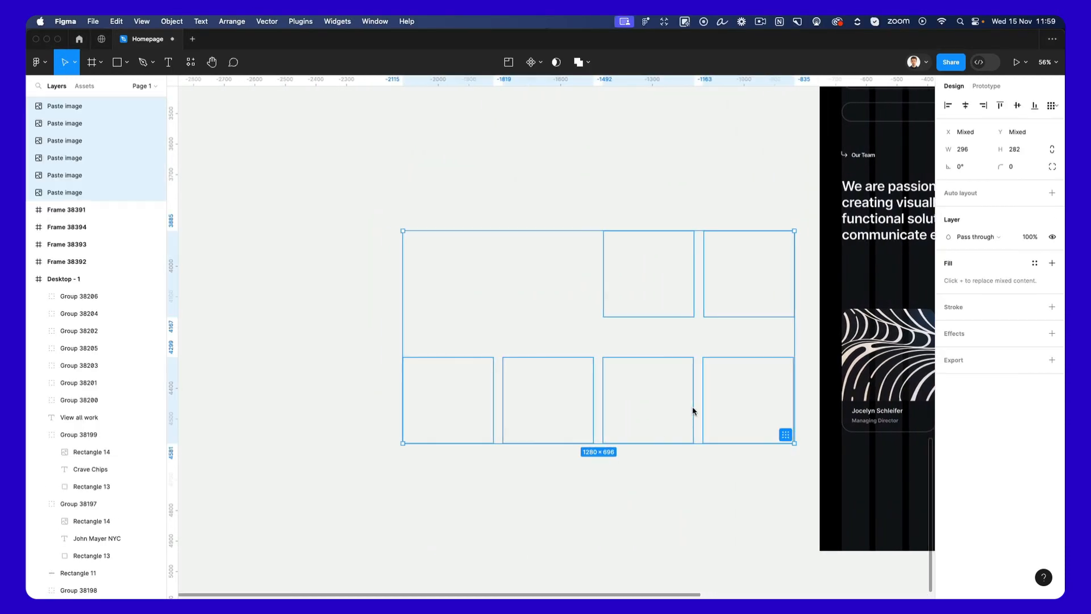
{"action": "scroll", "coordinate": [679, 406], "scroll_direction": "right", "scroll_amount": 5}
{"action": "left_click", "coordinate": [666, 475]}
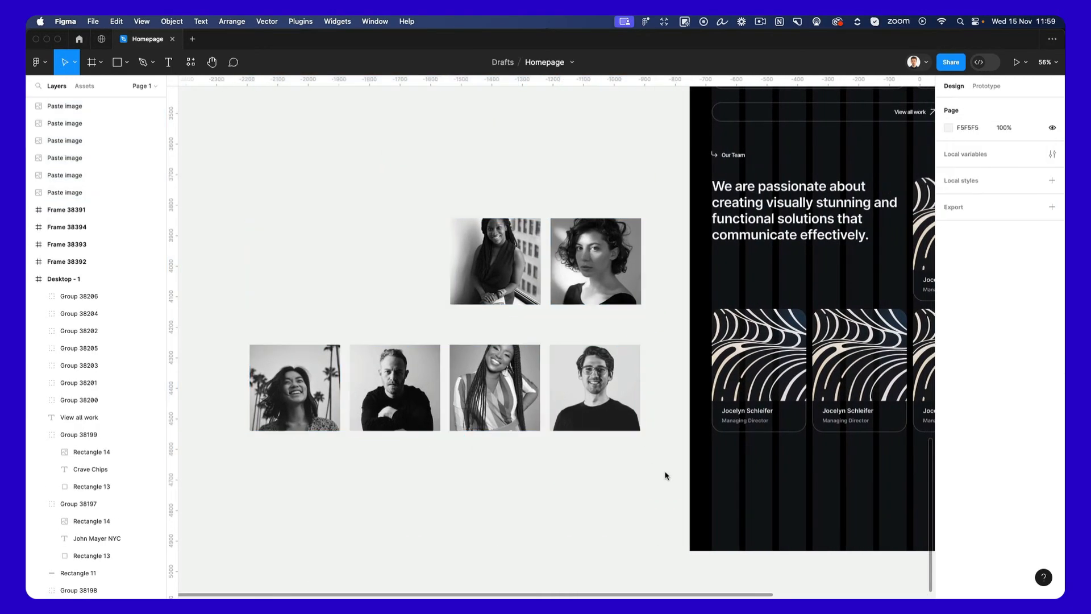
{"action": "scroll", "coordinate": [667, 475], "scroll_direction": "right", "scroll_amount": 10}
{"action": "scroll", "coordinate": [667, 476], "scroll_direction": "down", "scroll_amount": 2}
{"action": "scroll", "coordinate": [667, 475], "scroll_direction": "left", "scroll_amount": 2}
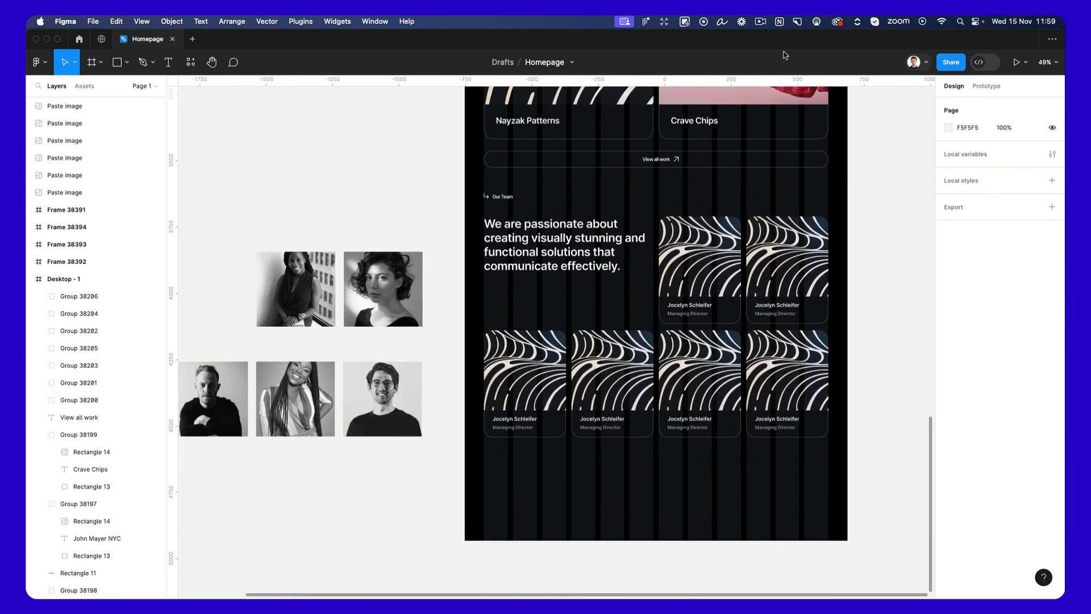
{"action": "left_click", "coordinate": [760, 21]}
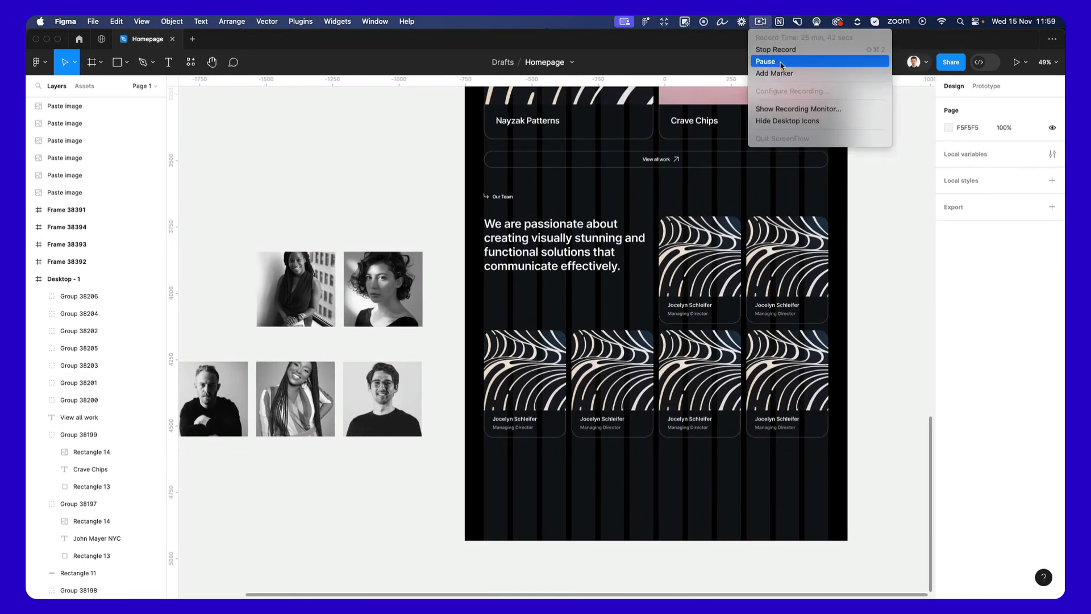
{"action": "left_click", "coordinate": [773, 64]}
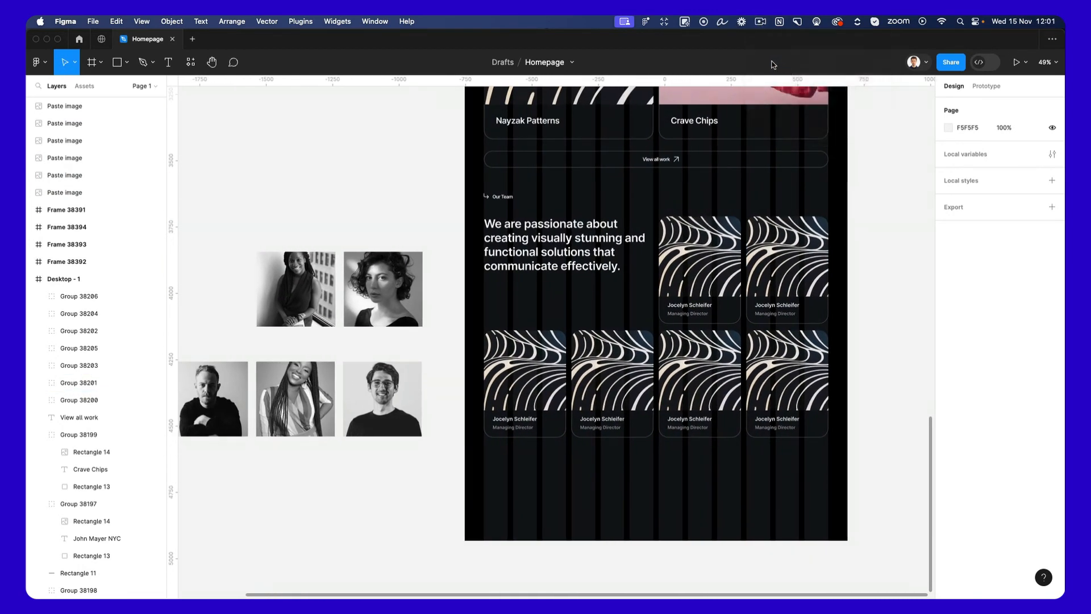
Replace the pattern fills of the two upper-row team cards with the two upper portraits, in the same order.
{"action": "left_click", "coordinate": [289, 282]}
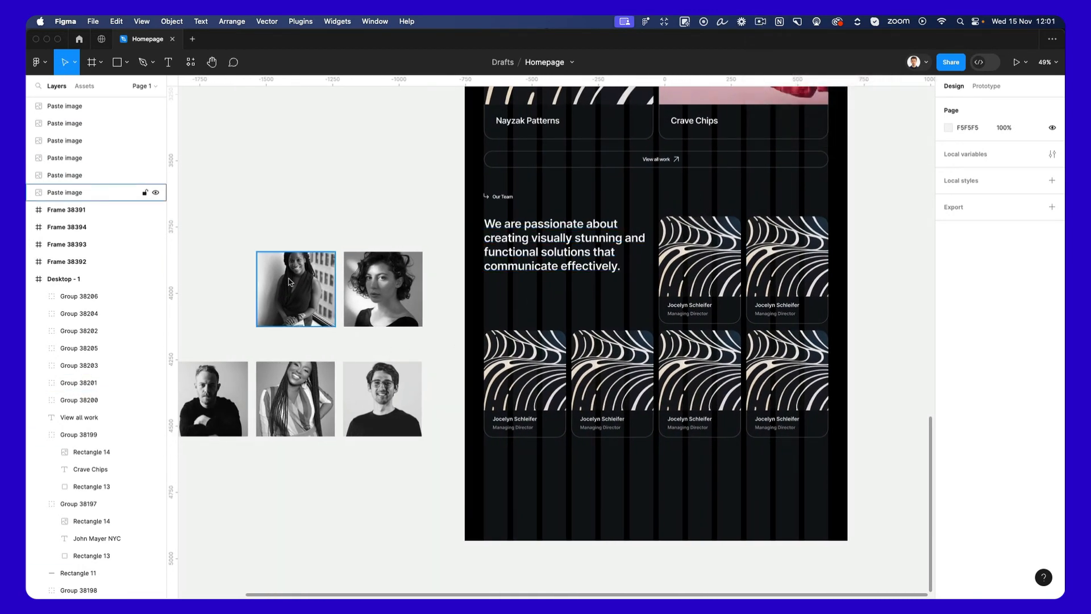
{"action": "left_click", "coordinate": [724, 270], "text": "super"}
{"action": "left_click", "coordinate": [397, 276]}
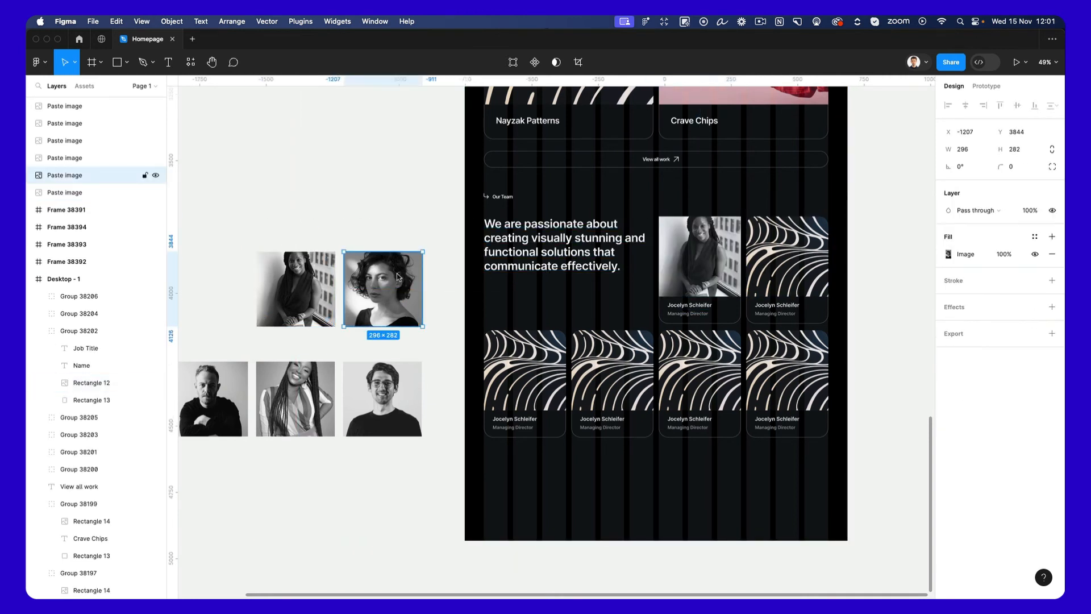
{"action": "left_click", "coordinate": [765, 287], "text": "super"}
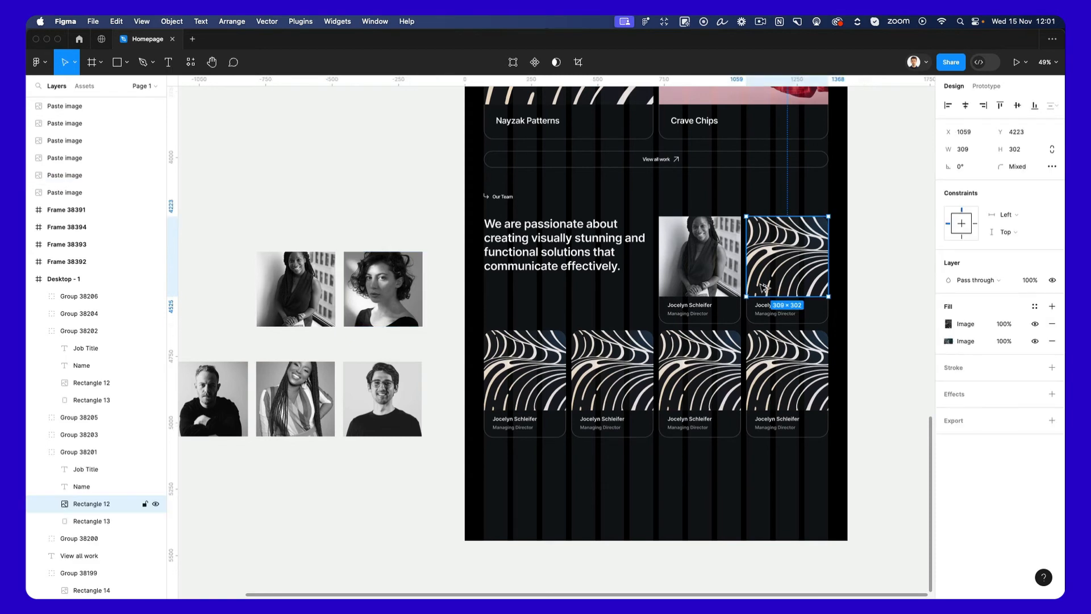
{"action": "scroll", "coordinate": [415, 392], "scroll_direction": "left", "scroll_amount": 3}
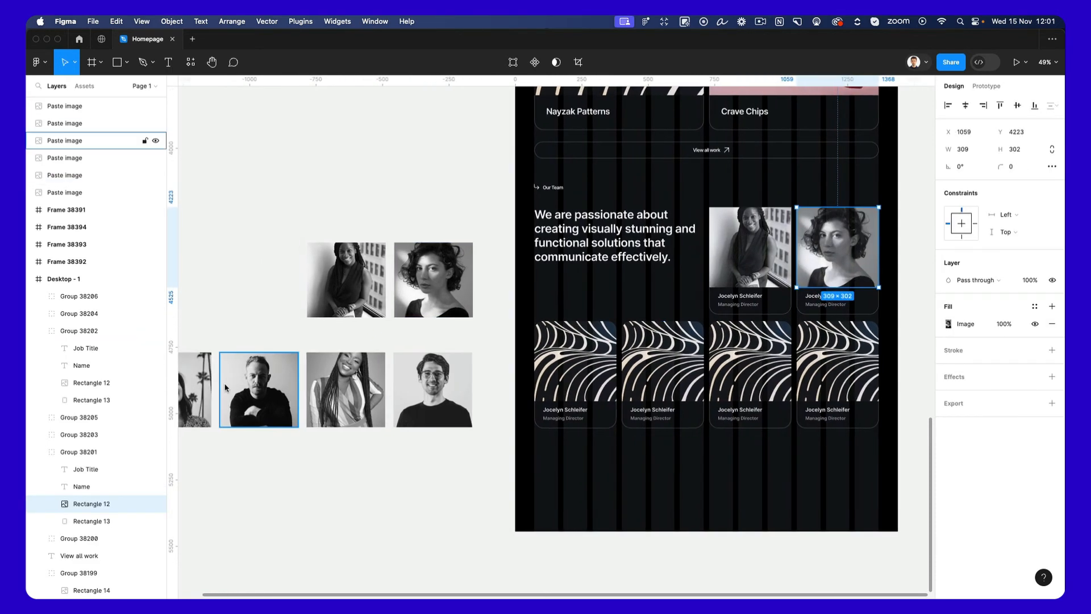
Replace the image fills of the lower row's first two cards with the palm-tree portrait and the crossed-arms portrait.
{"action": "left_click", "coordinate": [196, 387]}
{"action": "scroll", "coordinate": [199, 387], "scroll_direction": "left", "scroll_amount": 3}
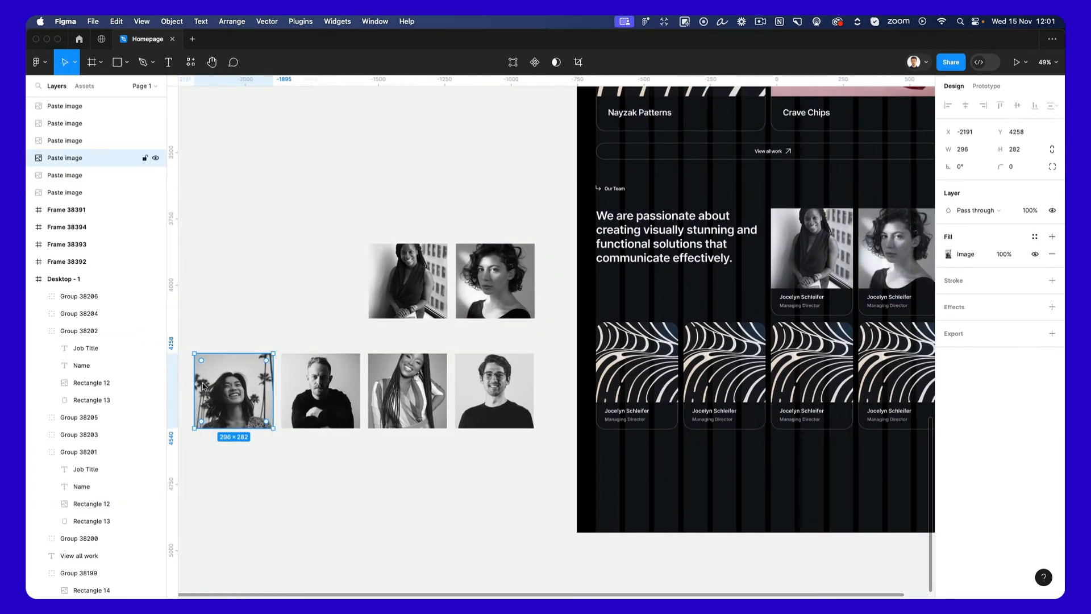
{"action": "left_click", "coordinate": [619, 345], "text": "super"}
{"action": "key", "text": "alt+super+v"}
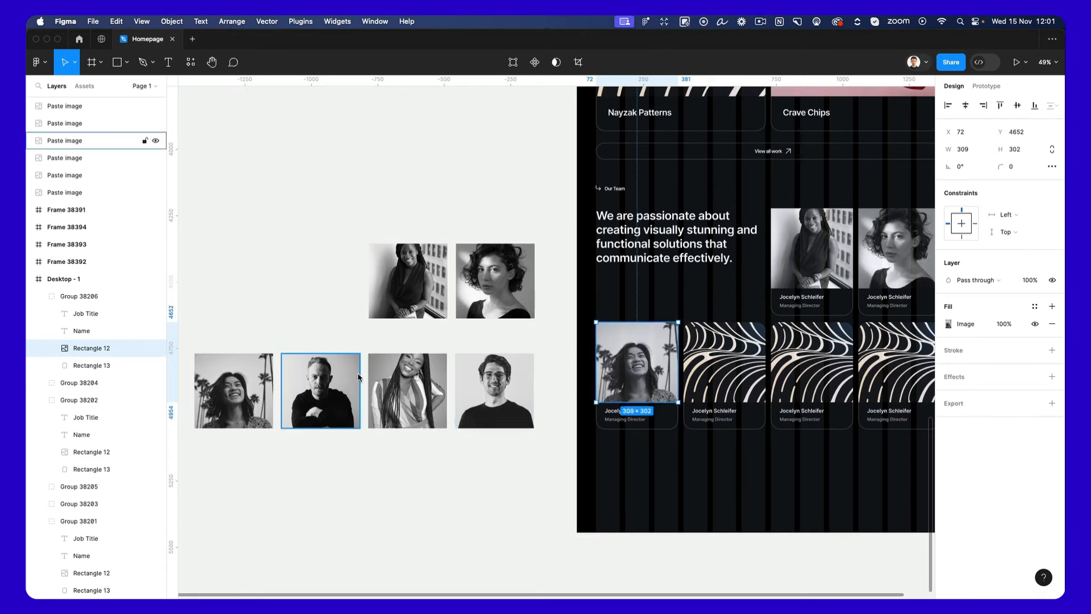
{"action": "left_click", "coordinate": [342, 377]}
{"action": "key", "text": "alt+super+c"}
{"action": "left_click", "coordinate": [721, 362], "text": "super"}
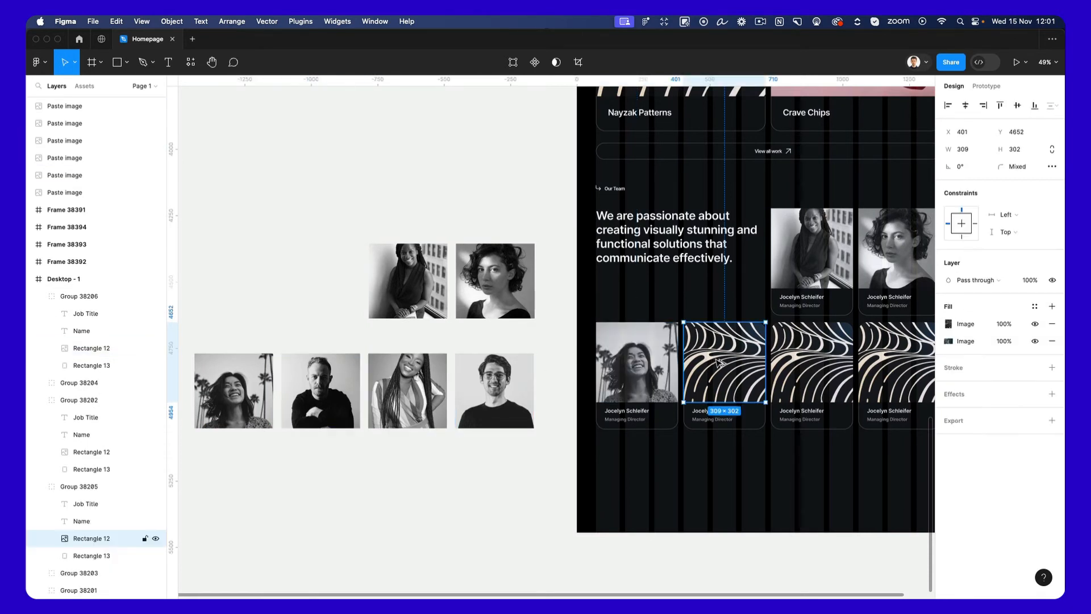
{"action": "key", "text": "alt+super+v"}
Replace the image fills of the lower row's last two cards with the long-braids portrait and the man-with-glasses portrait.
{"action": "left_click", "coordinate": [413, 382]}
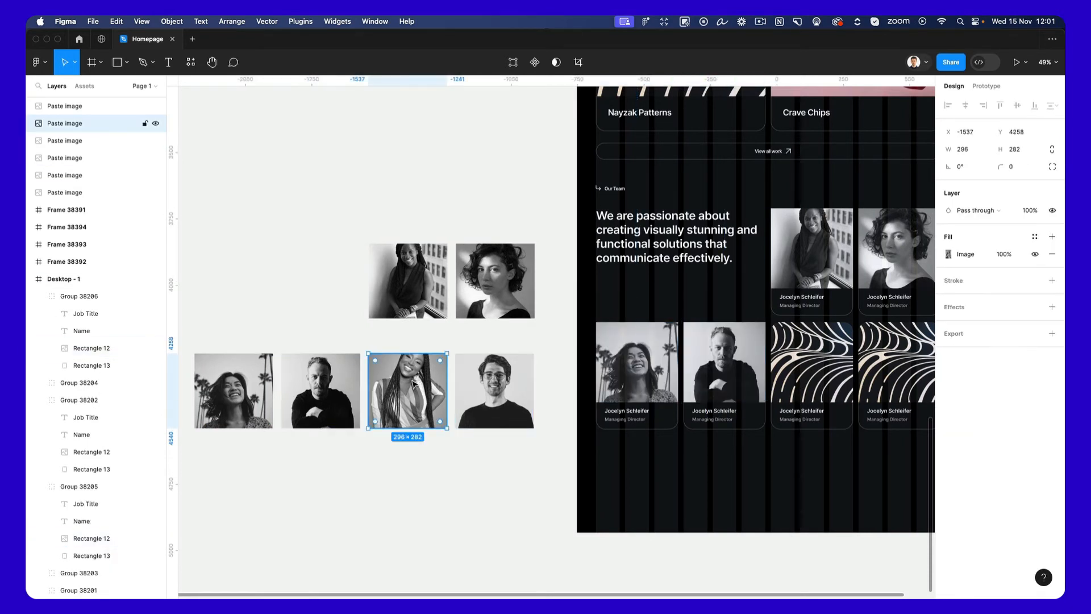
{"action": "key", "text": "alt+super+c"}
{"action": "left_click", "coordinate": [779, 373], "text": "super"}
{"action": "key", "text": "alt+super+v"}
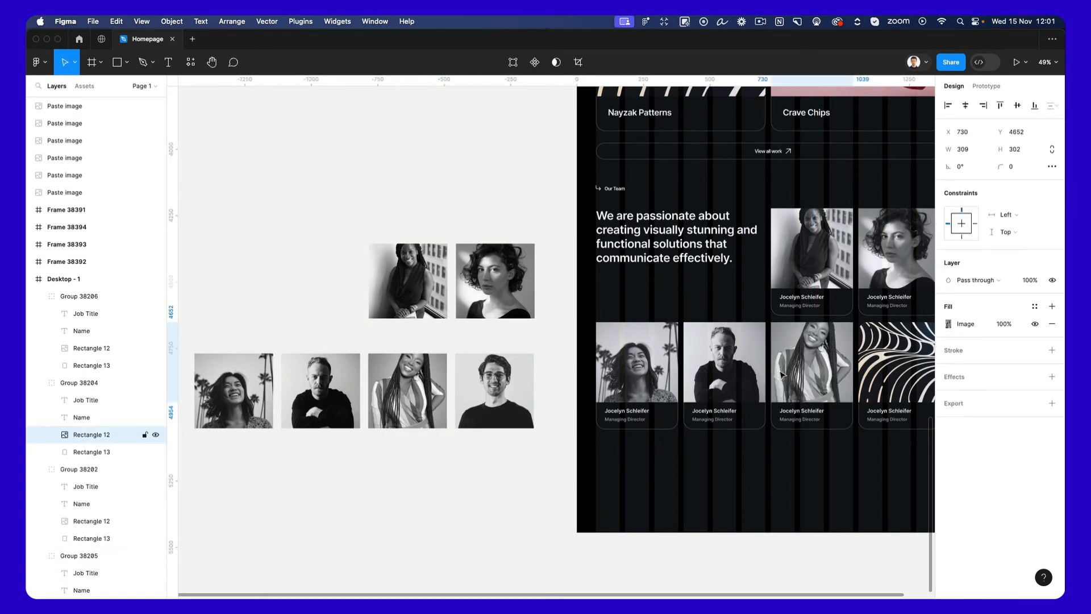
{"action": "left_click", "coordinate": [488, 381]}
{"action": "key", "text": "alt+super+c"}
{"action": "scroll", "coordinate": [488, 382], "scroll_direction": "right", "scroll_amount": 3}
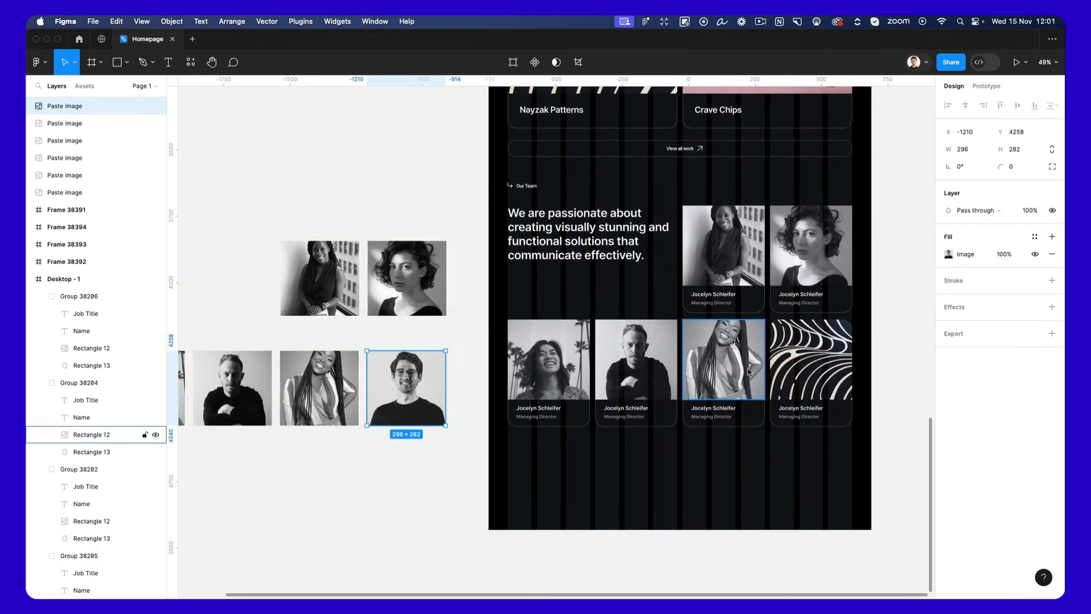
{"action": "left_click", "coordinate": [810, 363], "text": "super"}
{"action": "key", "text": "alt+super+v"}
{"action": "scroll", "coordinate": [810, 366], "scroll_direction": "right", "scroll_amount": 1}
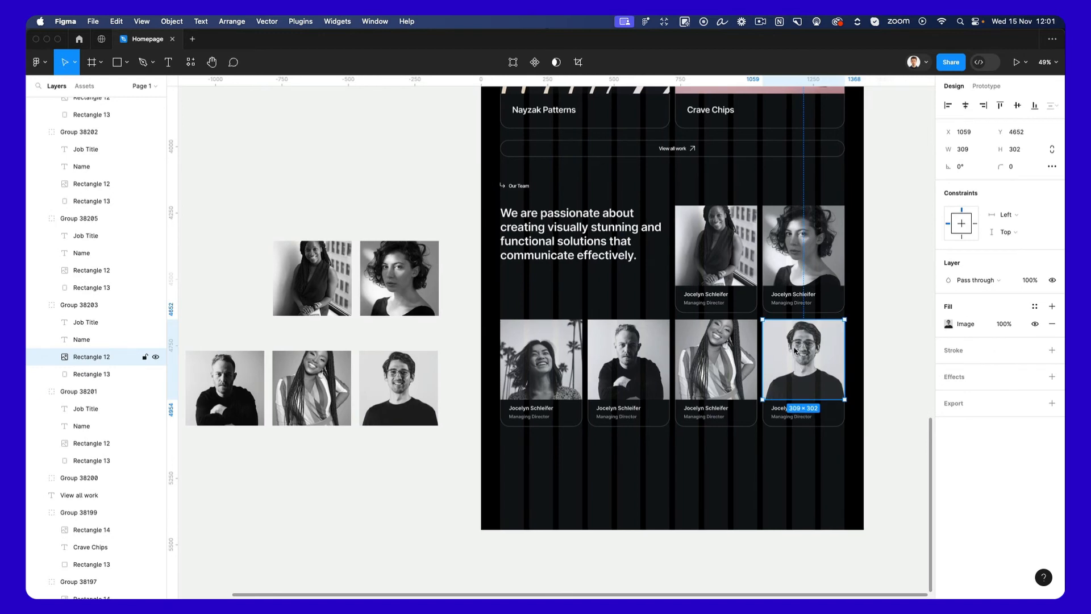
Round the two top corners of the lower row's fourth card image to follow the card's rounded shape.
{"action": "scroll", "coordinate": [785, 349], "scroll_direction": "right", "scroll_amount": 2}
{"action": "scroll", "coordinate": [710, 341], "scroll_direction": "up", "scroll_amount": 3}
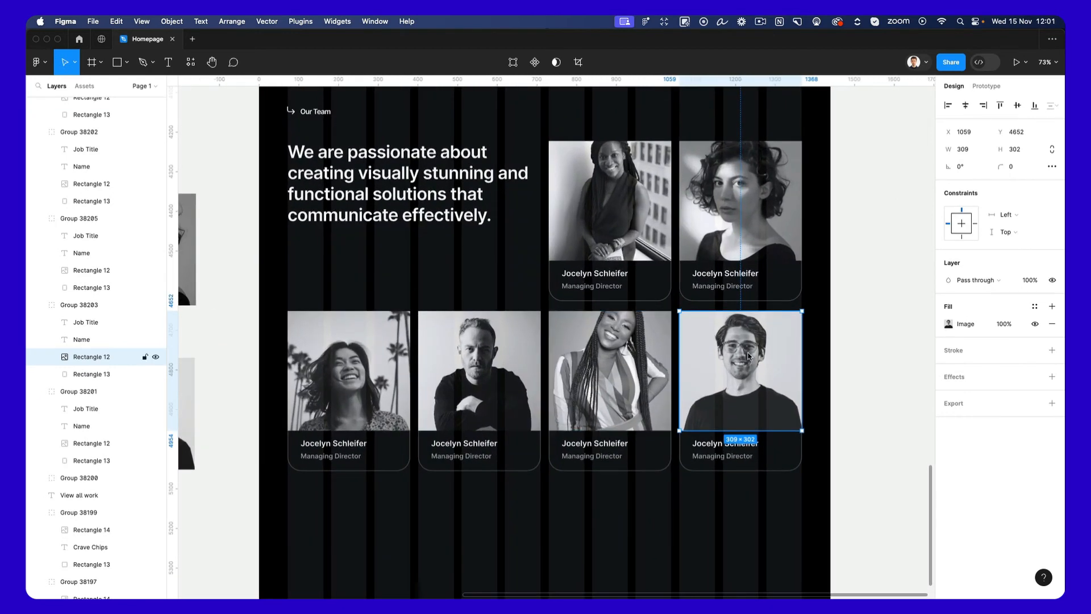
{"action": "double_click", "coordinate": [701, 340]}
{"action": "left_click_drag", "start_coordinate": [655, 305], "coordinate": [846, 343]}
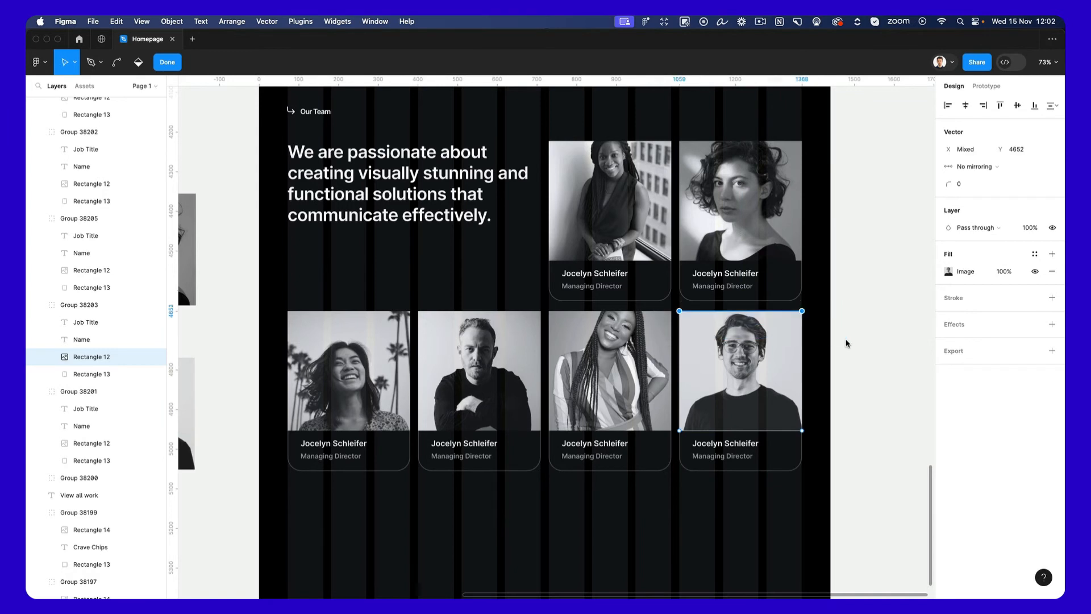
{"action": "left_click", "coordinate": [967, 186]}
{"action": "key", "text": "Return"}
{"action": "key", "text": "super"}
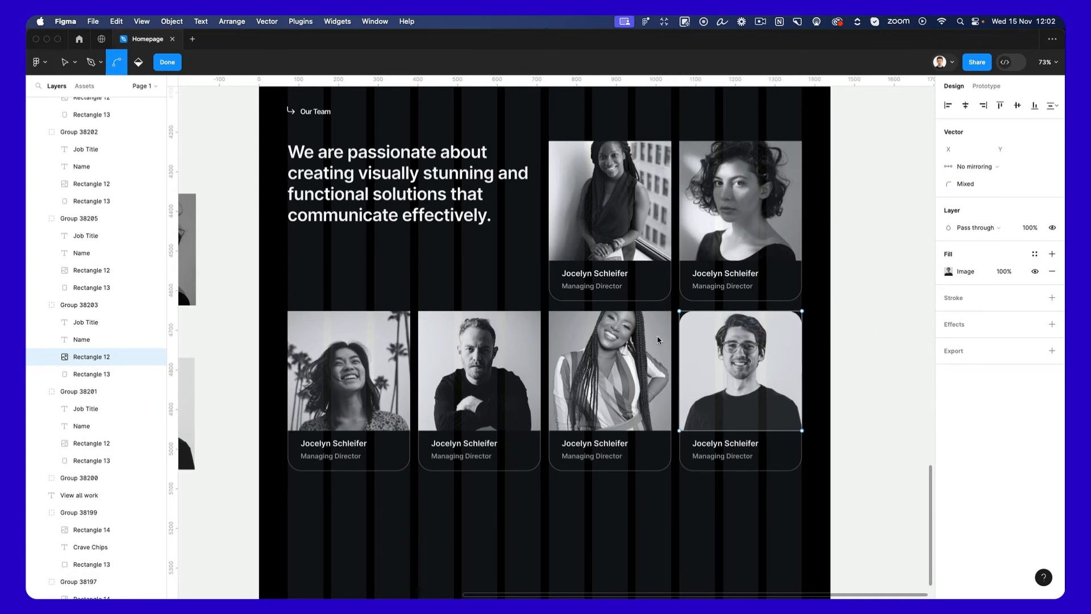
{"action": "key", "text": "Escape"}
Set the two top corners of the lower row's third card image to a radius of 36.
{"action": "left_click", "coordinate": [657, 341]}
{"action": "key", "text": "Return"}
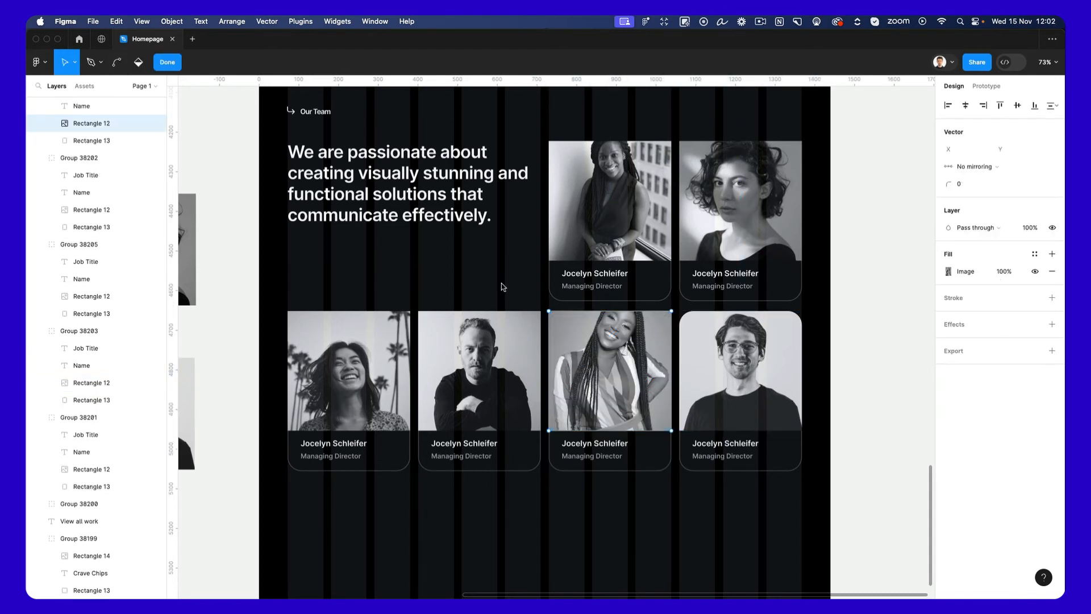
{"action": "left_click_drag", "start_coordinate": [502, 287], "coordinate": [749, 355]}
{"action": "left_click", "coordinate": [962, 185]}
{"action": "type", "text": "36"}
{"action": "key", "text": "Return"}
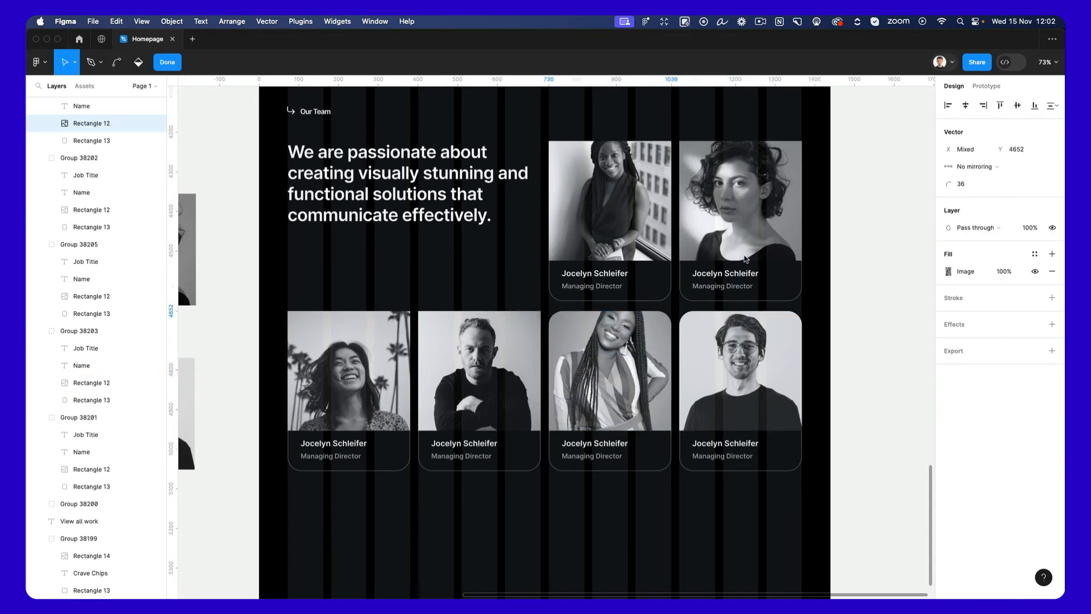
{"action": "key", "text": "Escape"}
{"action": "key", "text": "Escape"}
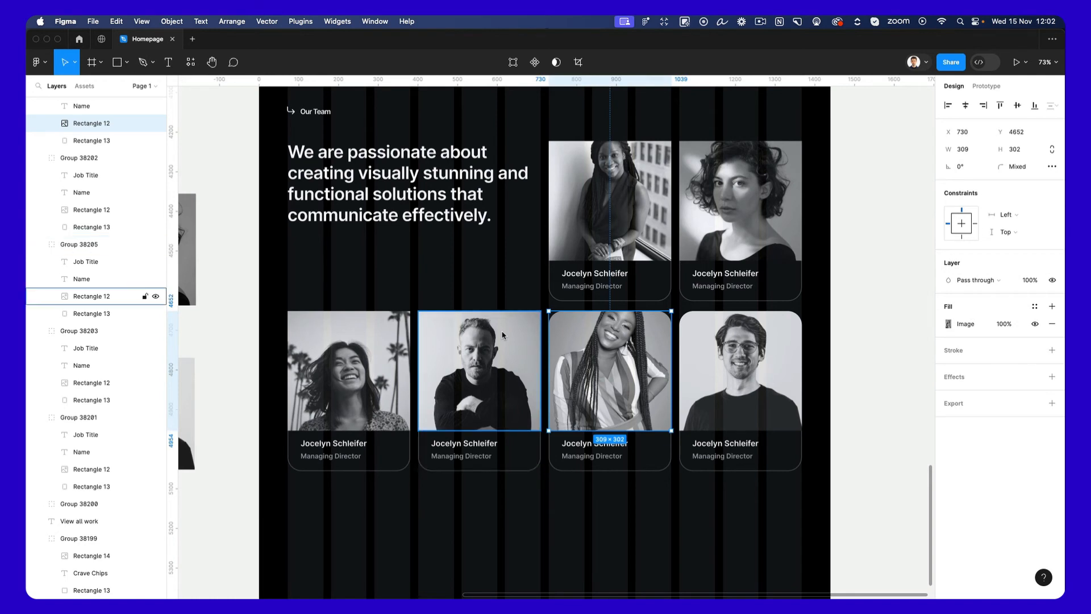
Set the two top corners of the lower row's second card image to a radius of 36.
{"action": "left_click", "coordinate": [503, 335]}
{"action": "key", "text": "Return"}
{"action": "left_click_drag", "start_coordinate": [366, 265], "coordinate": [670, 353]}
{"action": "left_click", "coordinate": [985, 185]}
{"action": "type", "text": "36"}
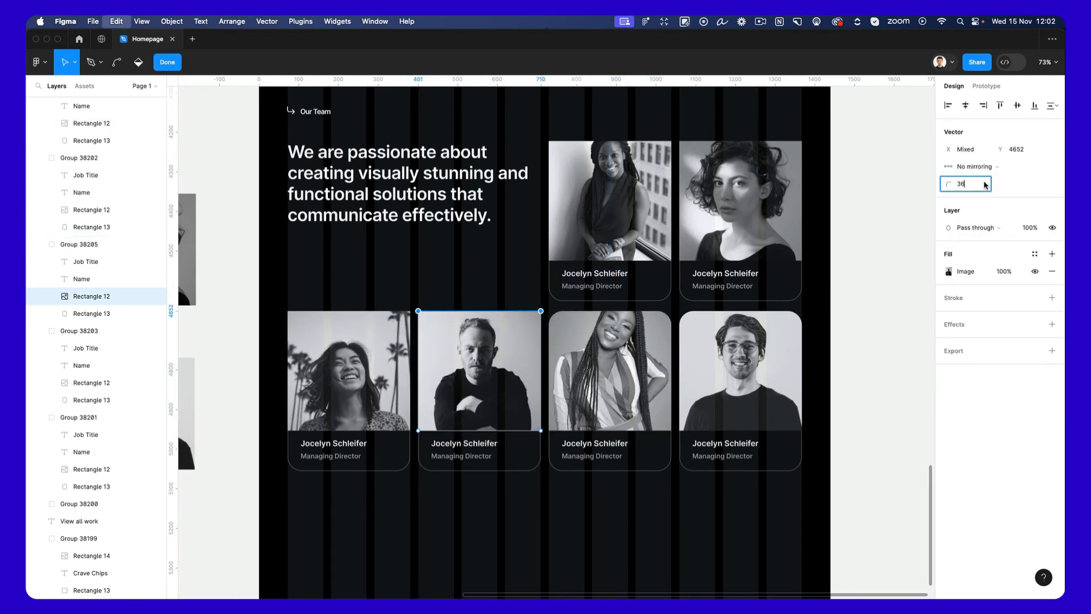
{"action": "key", "text": "Return"}
{"action": "key", "text": "Escape"}
{"action": "key", "text": "Escape"}
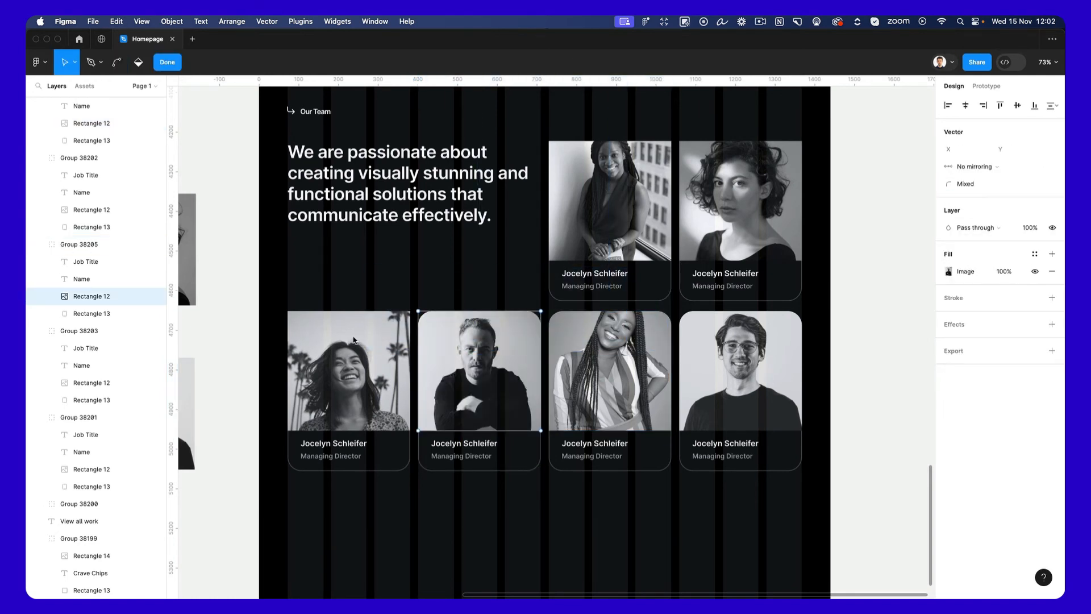
Set the two top corners of the lower row's first card image to a radius of 36.
{"action": "left_click", "coordinate": [341, 333]}
{"action": "key", "text": "Return"}
{"action": "left_click_drag", "start_coordinate": [259, 276], "coordinate": [455, 341]}
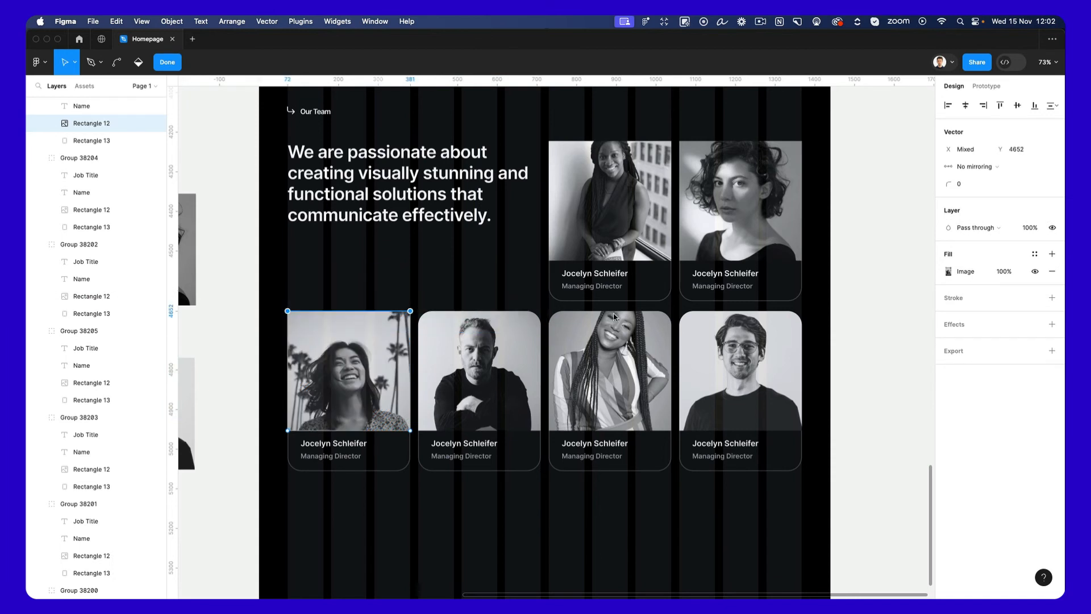
{"action": "left_click", "coordinate": [989, 188]}
{"action": "type", "text": "36"}
{"action": "key", "text": "Return"}
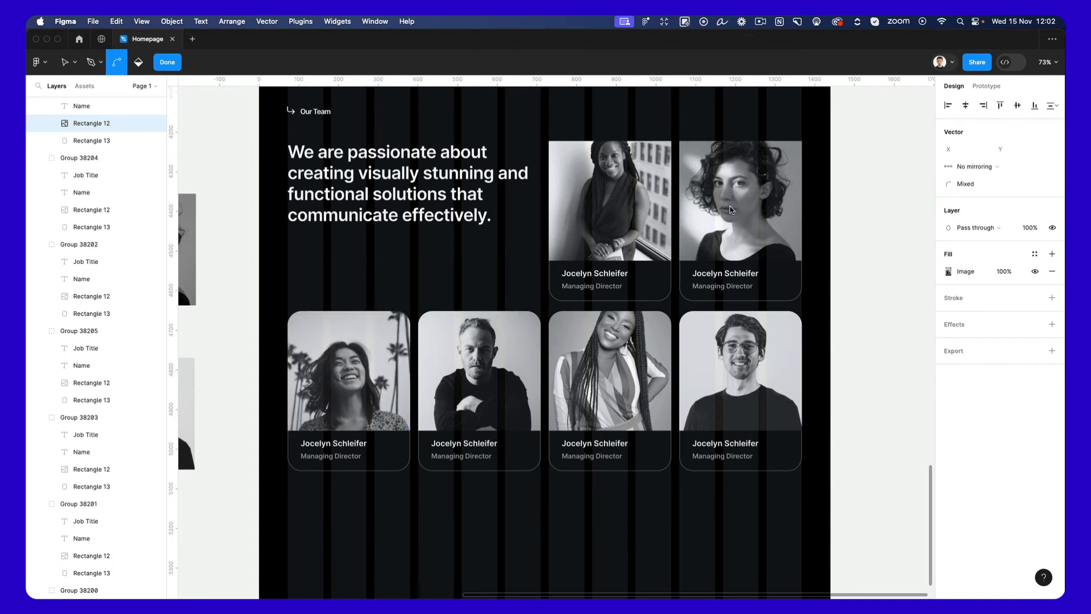
{"action": "key", "text": "Escape"}
Round the two top corners of the curly-haired woman's portrait in the upper row with the same 36 radius.
{"action": "left_click", "coordinate": [729, 203], "text": "super"}
{"action": "key", "text": "Return"}
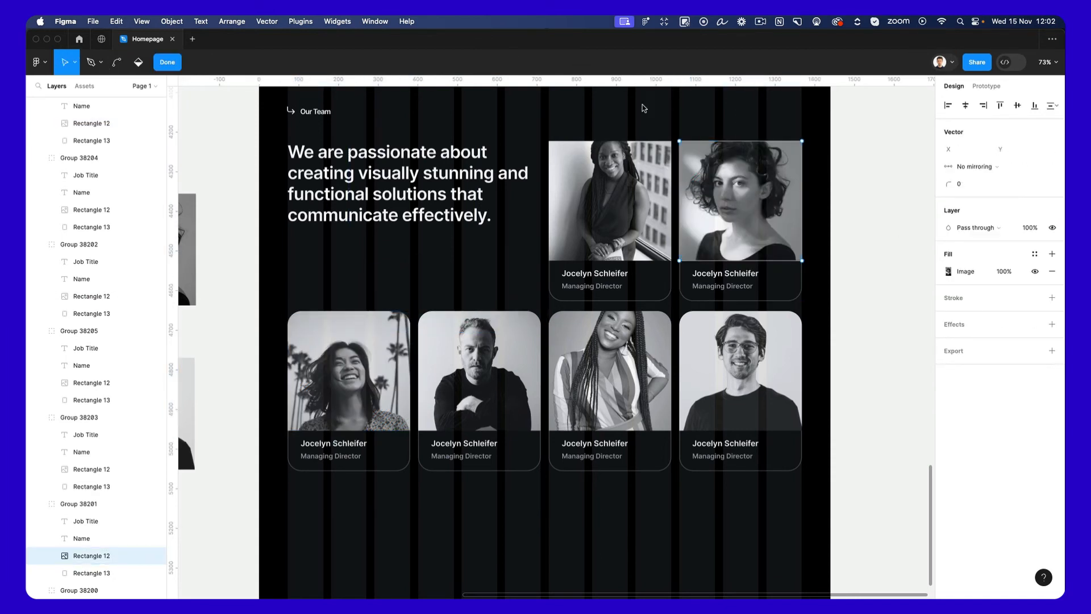
{"action": "left_click_drag", "start_coordinate": [644, 108], "coordinate": [932, 176]}
{"action": "left_click", "coordinate": [962, 188]}
{"action": "type", "text": "36"}
{"action": "key", "text": "Return"}
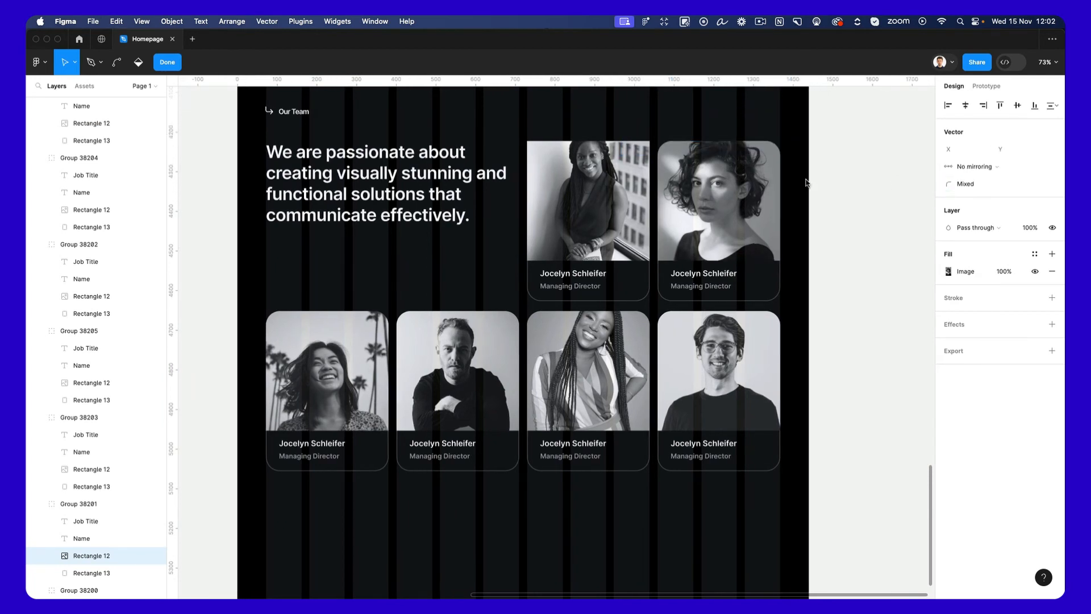
{"action": "key", "text": "Escape"}
Round the two top corners of the upper row's first card image with the same 36 radius.
{"action": "left_click", "coordinate": [582, 179], "text": "super"}
{"action": "key", "text": "Return"}
{"action": "left_click_drag", "start_coordinate": [470, 126], "coordinate": [653, 156]}
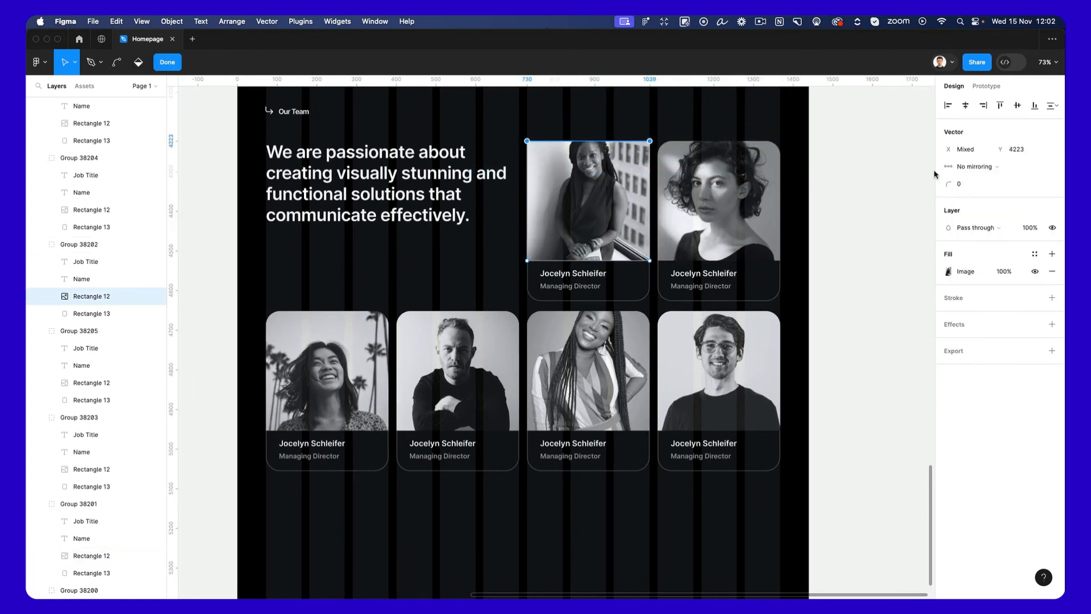
{"action": "left_click", "coordinate": [962, 183]}
{"action": "type", "text": "36"}
{"action": "key", "text": "Return"}
{"action": "left_click", "coordinate": [873, 253]}
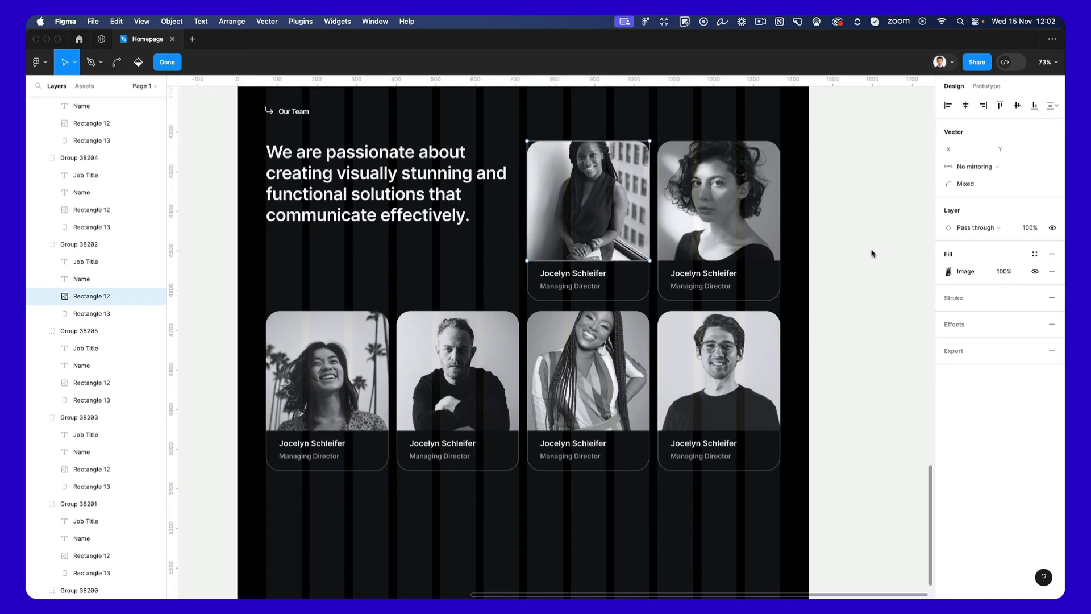
{"action": "scroll", "coordinate": [827, 352], "scroll_direction": "down", "scroll_amount": 5}
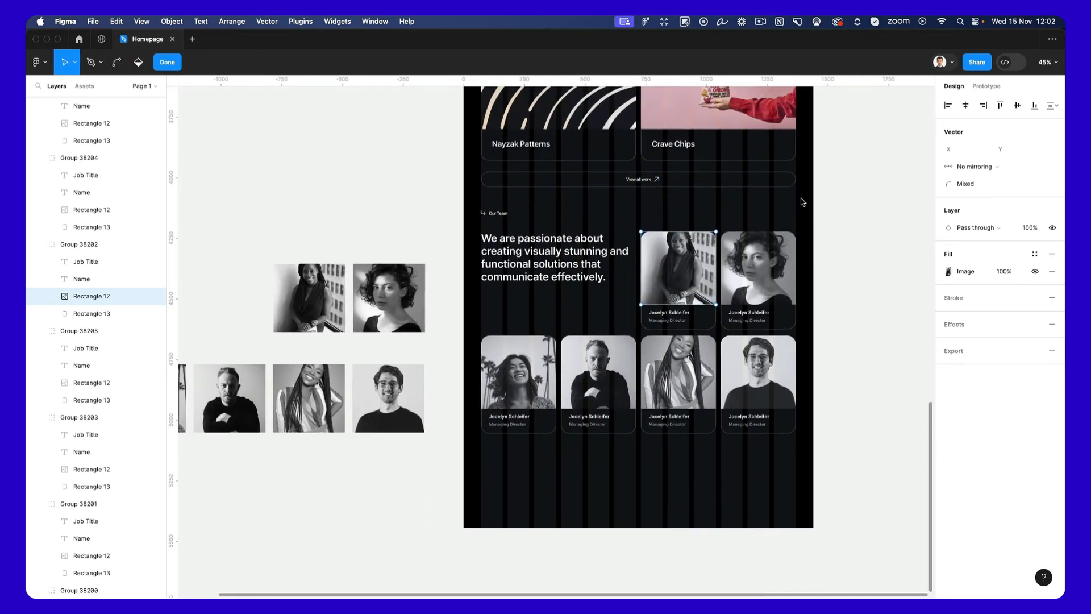
{"action": "key", "text": "Escape"}
Group the parts of the "View all work" button and place a copy just below the lower row of team cards.
{"action": "scroll", "coordinate": [780, 205], "scroll_direction": "up", "scroll_amount": 3}
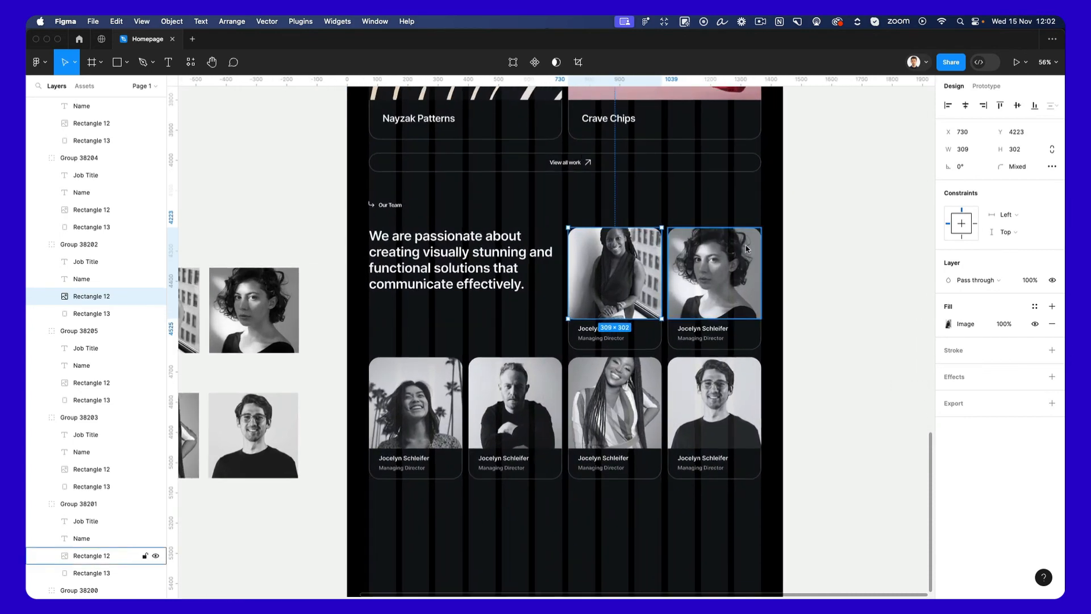
{"action": "scroll", "coordinate": [739, 256], "scroll_direction": "up", "scroll_amount": 2}
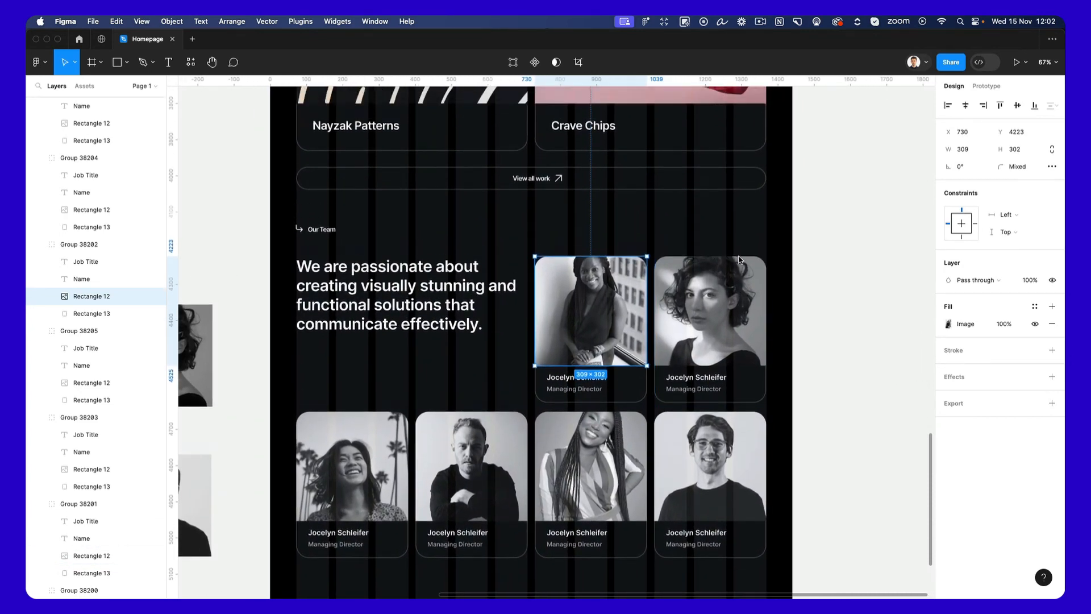
{"action": "scroll", "coordinate": [740, 259], "scroll_direction": "up", "scroll_amount": 1}
{"action": "left_click_drag", "start_coordinate": [488, 182], "coordinate": [601, 212]}
{"action": "key", "text": "super+g"}
{"action": "scroll", "coordinate": [604, 212], "scroll_direction": "down", "scroll_amount": 1}
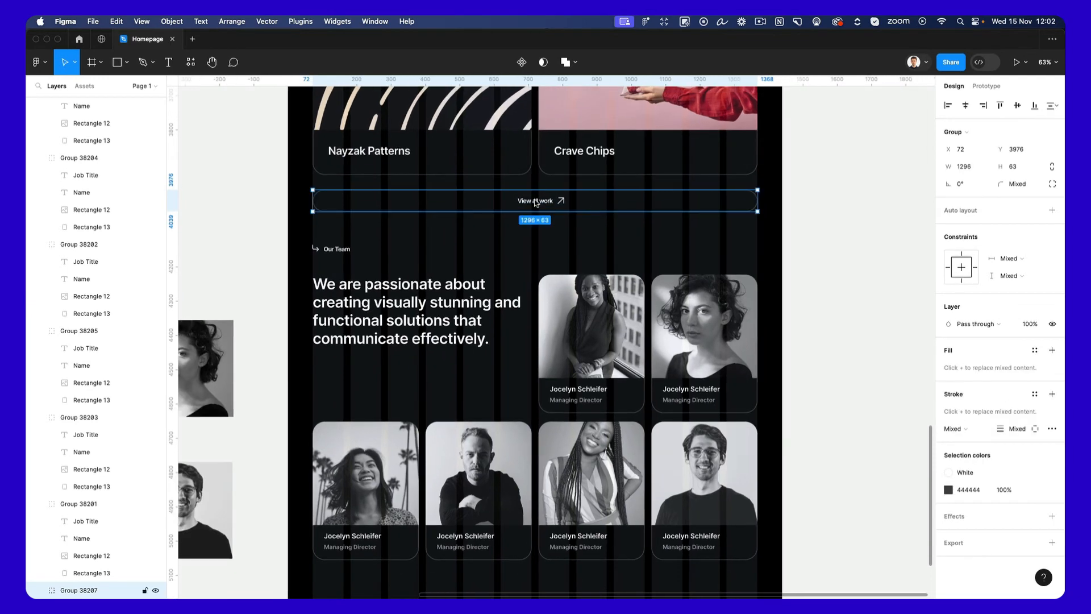
{"action": "left_click_drag", "start_coordinate": [538, 203], "coordinate": [536, 402]}
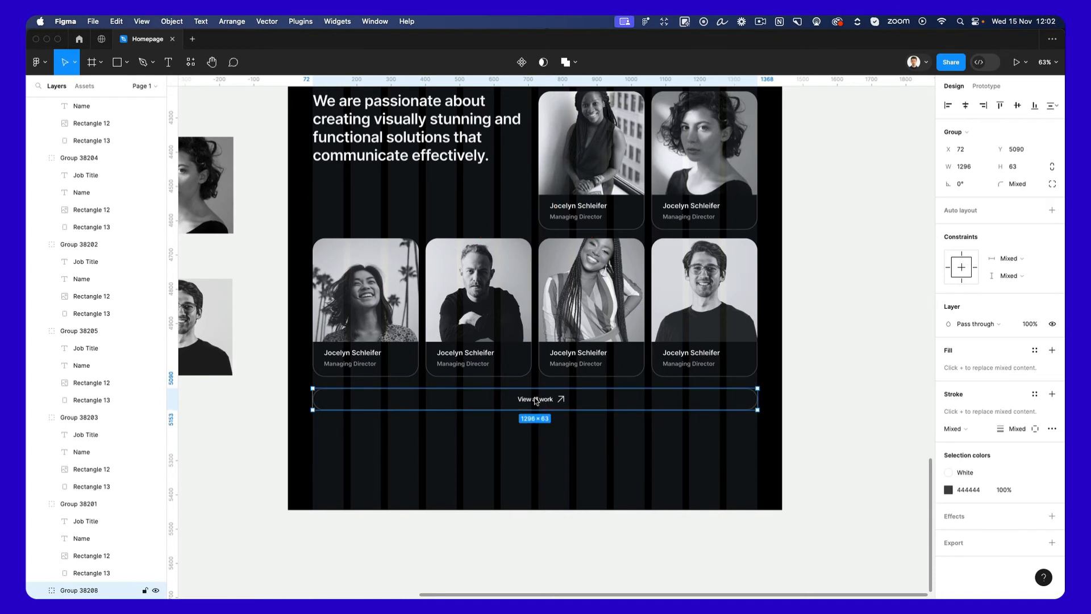
Change the copied button's label to "See all members" and shift it so it no longer overlaps the arrow.
{"action": "double_click", "coordinate": [536, 400]}
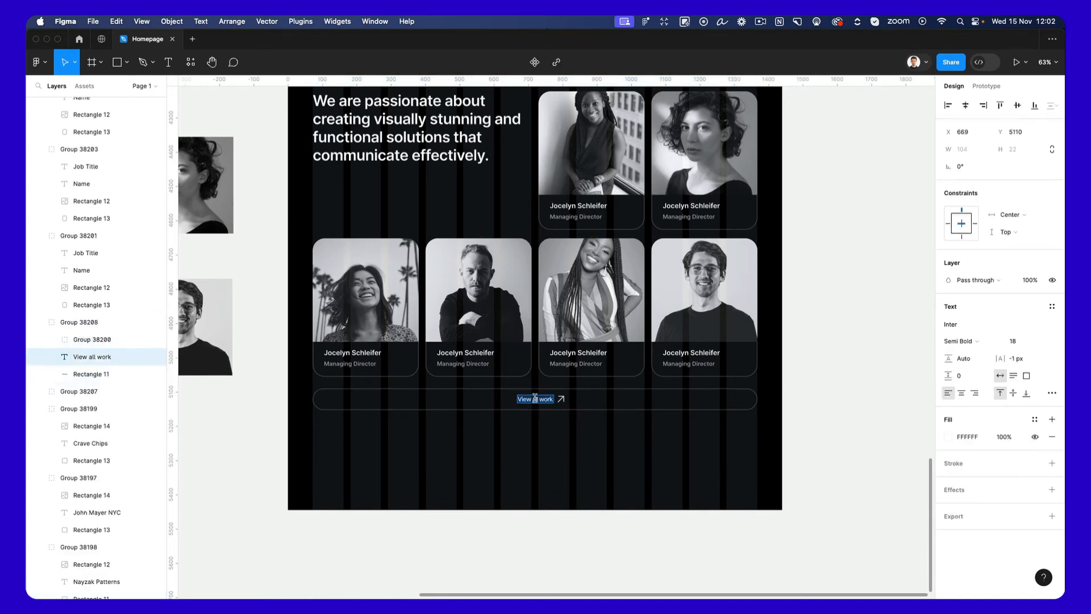
{"action": "type", "text": "See all members"}
{"action": "left_click", "coordinate": [571, 429]}
{"action": "scroll", "coordinate": [541, 422], "scroll_direction": "up", "scroll_amount": 5}
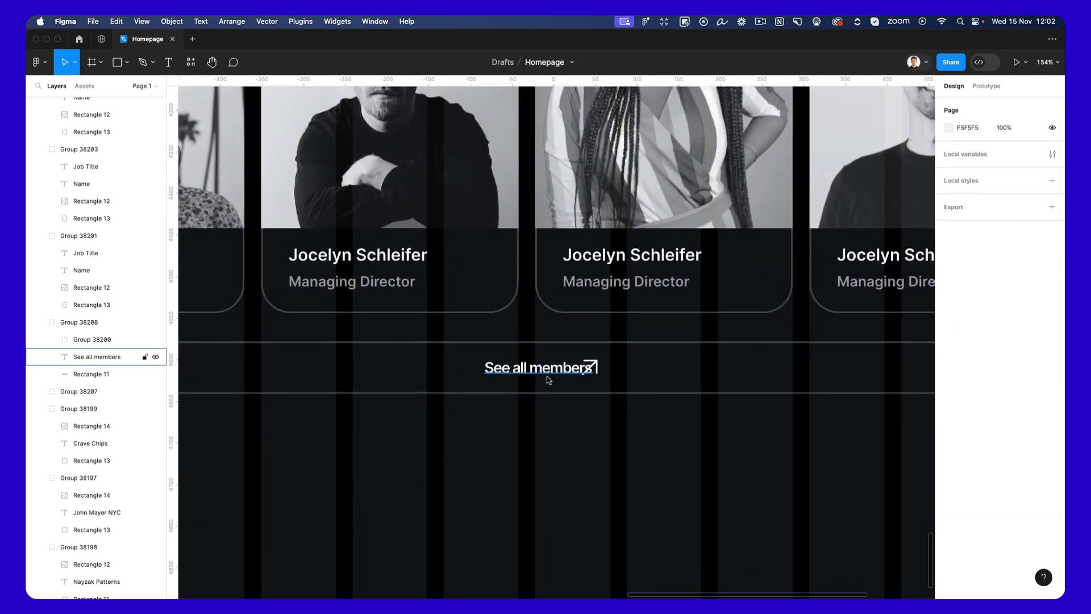
{"action": "left_click", "coordinate": [568, 370], "text": "super"}
{"action": "left_click_drag", "start_coordinate": [570, 372], "coordinate": [550, 372]}
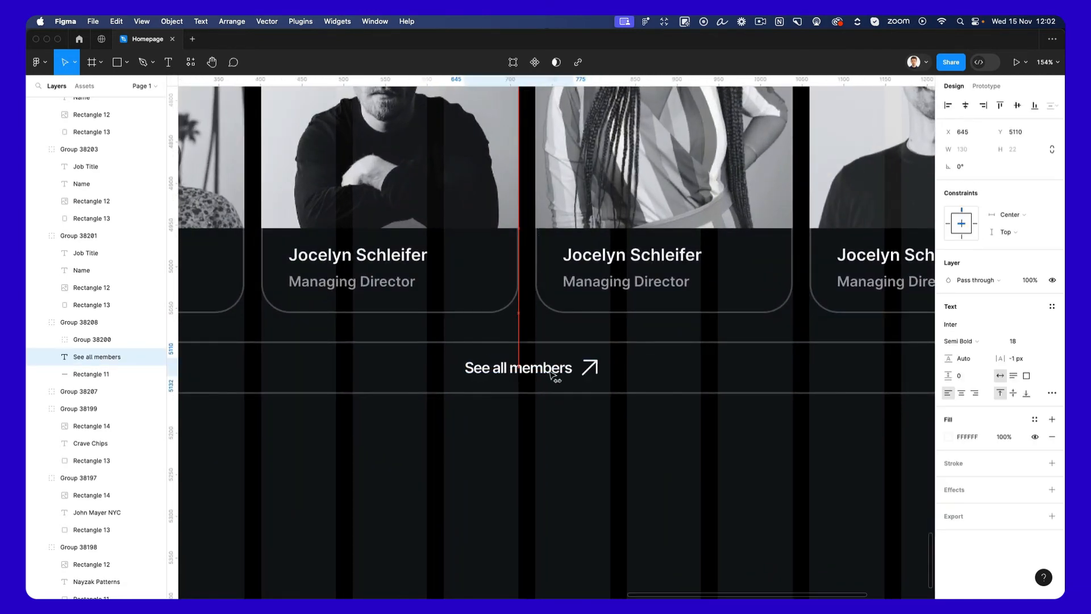
Group the "See all members" label with its arrow and centre the group in the button.
{"action": "left_click", "coordinate": [591, 367], "text": "shift"}
{"action": "key", "text": "super+g"}
{"action": "scroll", "coordinate": [593, 366], "scroll_direction": "down", "scroll_amount": 5}
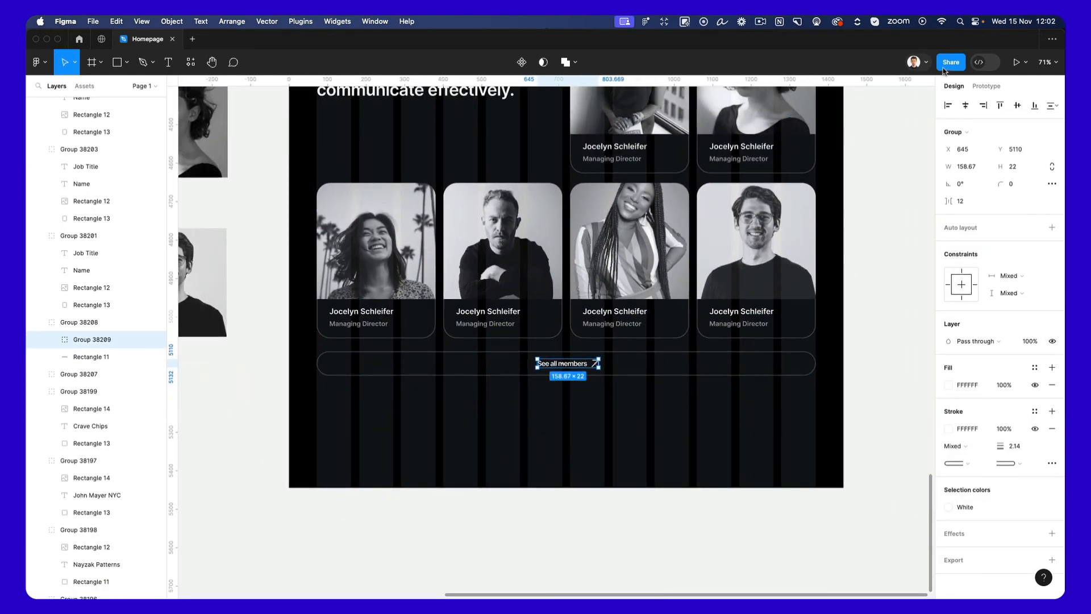
{"action": "left_click", "coordinate": [584, 460]}
Extend the homepage frame downward to a height of 6310 to make room for another section.
{"action": "right_click", "coordinate": [508, 420]}
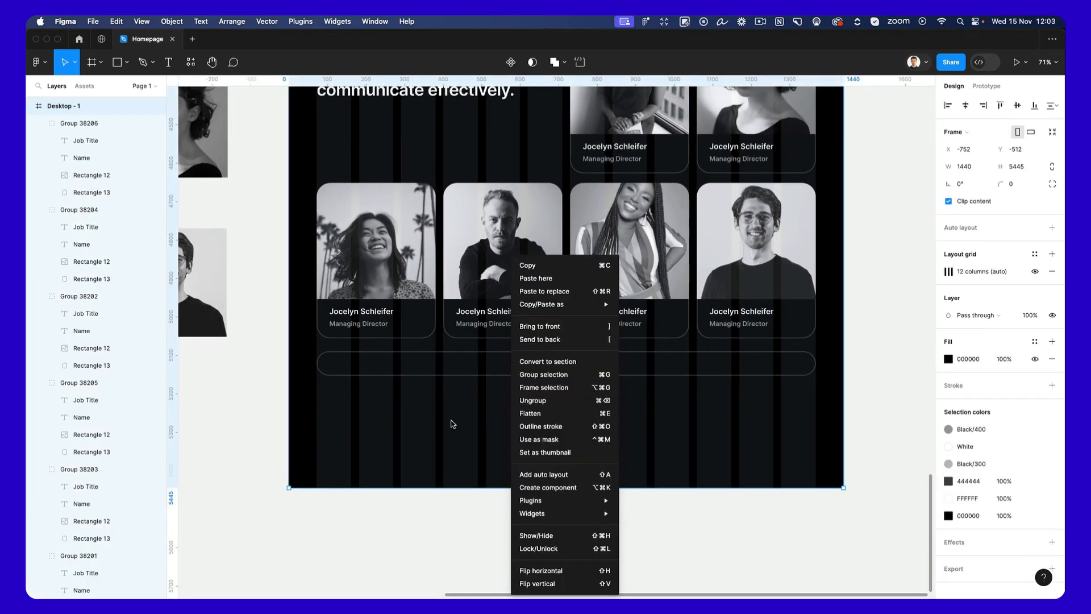
{"action": "scroll", "coordinate": [451, 422], "scroll_direction": "down", "scroll_amount": 3}
{"action": "scroll", "coordinate": [461, 420], "scroll_direction": "down", "scroll_amount": 3}
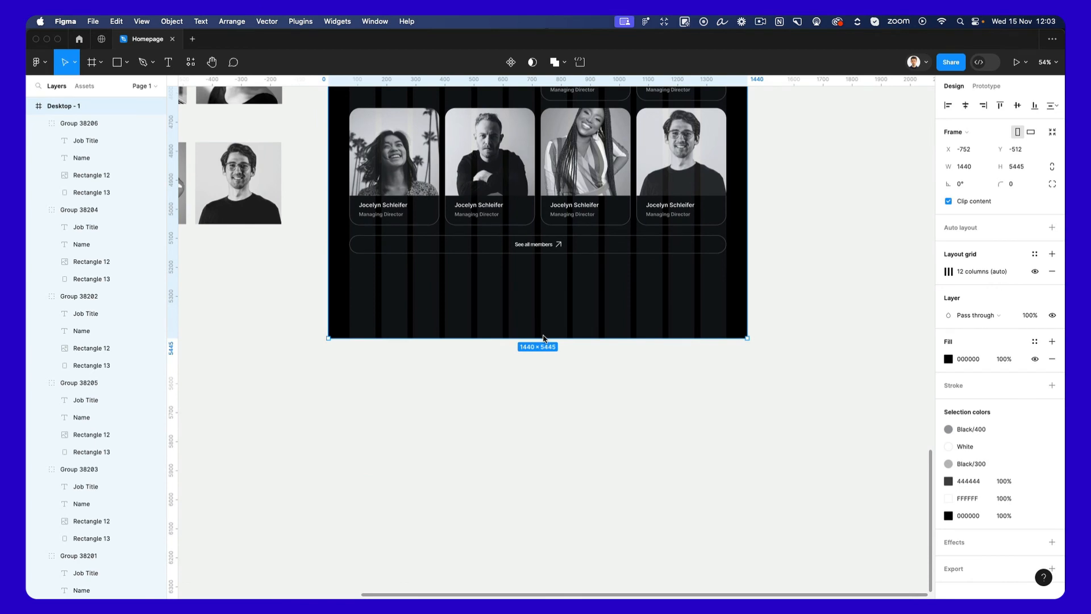
{"action": "left_click_drag", "start_coordinate": [544, 338], "coordinate": [547, 414]}
{"action": "scroll", "coordinate": [547, 413], "scroll_direction": "up", "scroll_amount": 1}
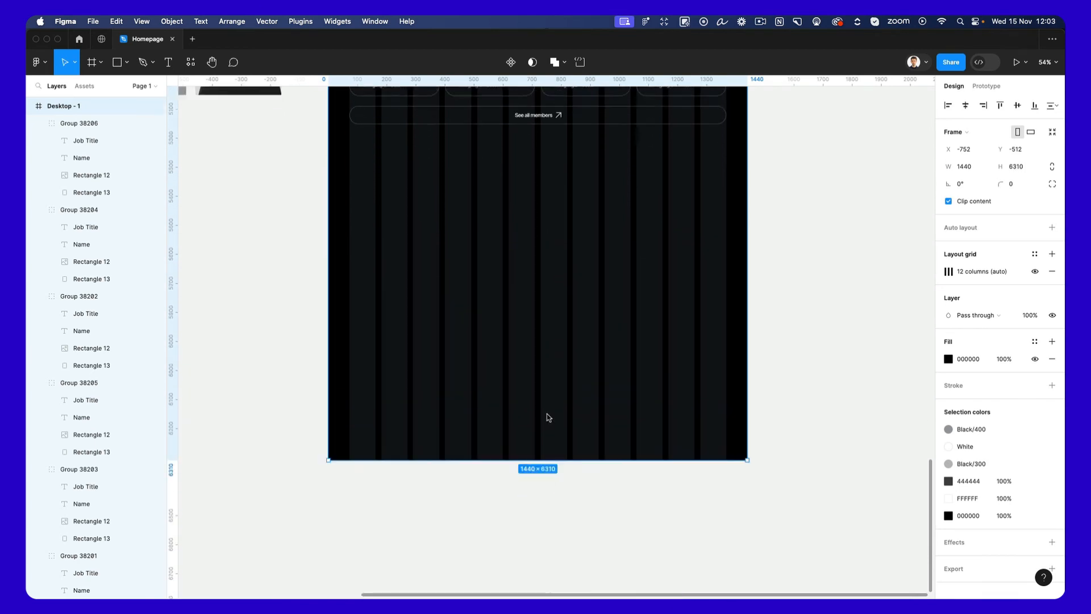
{"action": "scroll", "coordinate": [560, 414], "scroll_direction": "up", "scroll_amount": 6}
{"action": "left_click", "coordinate": [804, 384]}
Draw a rectangle about 1296 × 638 across all 12 columns, below the "See all members" button.
{"action": "scroll", "coordinate": [804, 386], "scroll_direction": "left", "scroll_amount": 1}
{"action": "scroll", "coordinate": [804, 385], "scroll_direction": "down", "scroll_amount": 1}
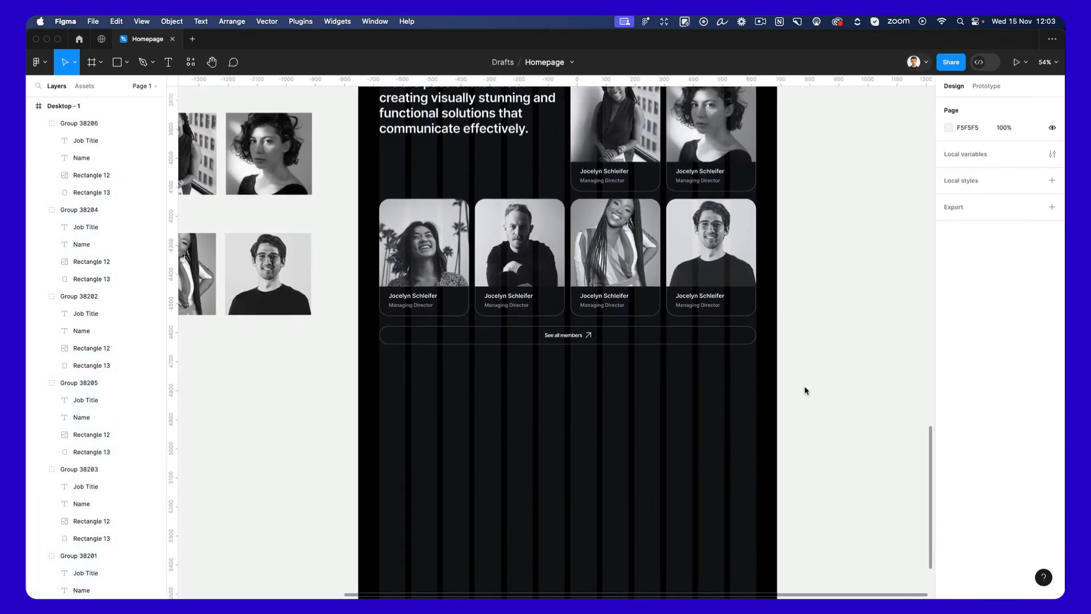
{"action": "scroll", "coordinate": [804, 389], "scroll_direction": "down", "scroll_amount": 3}
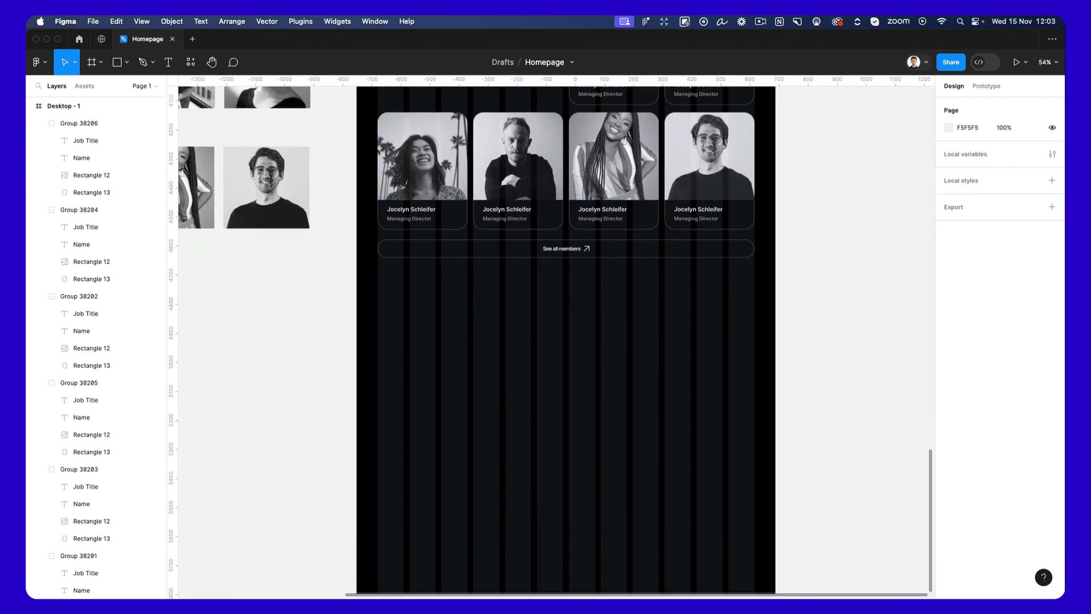
{"action": "scroll", "coordinate": [789, 355], "scroll_direction": "up", "scroll_amount": 2}
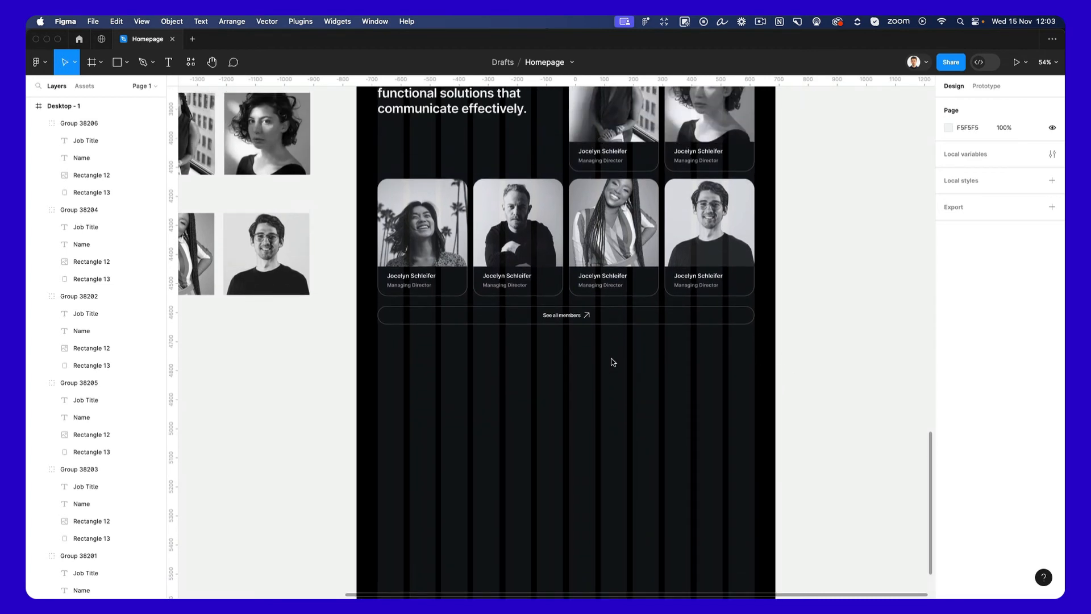
{"action": "key", "text": "r"}
{"action": "left_click_drag", "start_coordinate": [378, 343], "coordinate": [755, 531]}
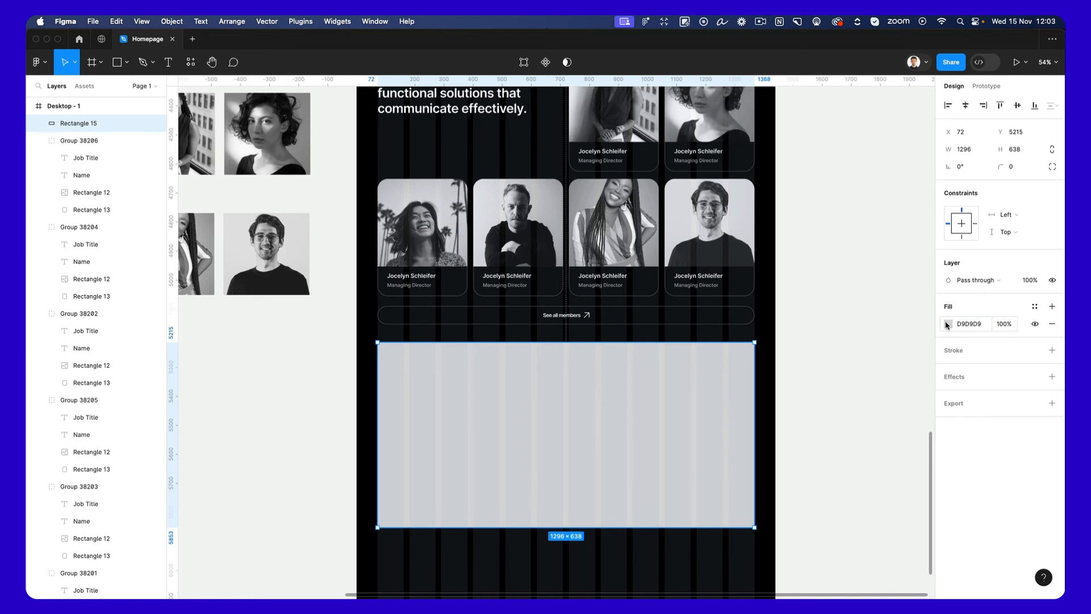
Fill the rectangle below the "See all members" button with dark grey 323232 and round its corners to 14.
{"action": "left_click", "coordinate": [827, 366]}
{"action": "left_click", "coordinate": [734, 381]}
{"action": "left_click", "coordinate": [948, 324]}
{"action": "left_click_drag", "start_coordinate": [865, 360], "coordinate": [745, 429]}
{"action": "left_click", "coordinate": [834, 219]}
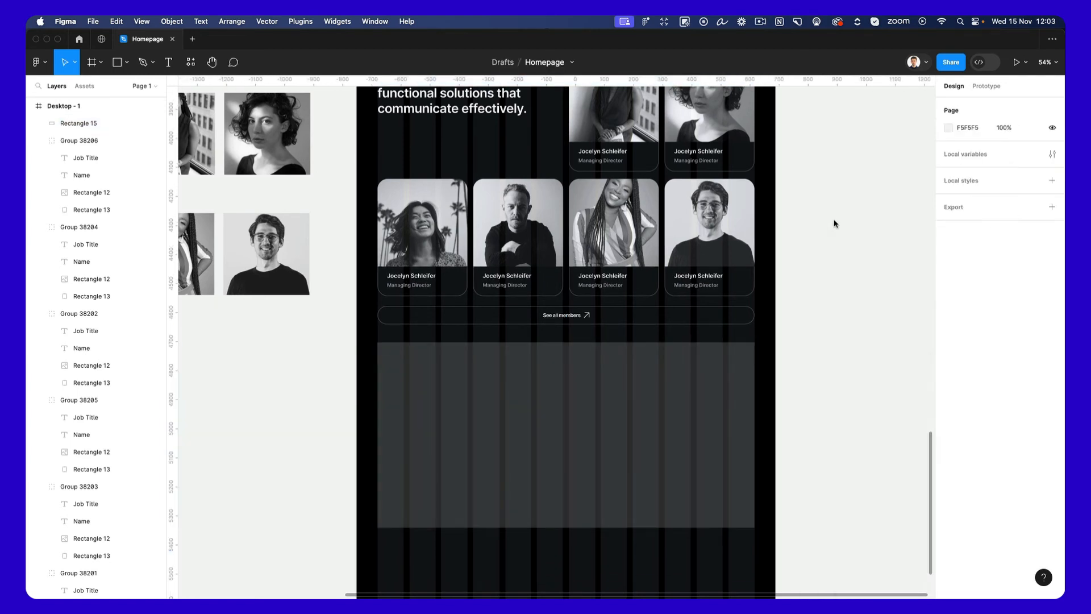
{"action": "left_click", "coordinate": [621, 400]}
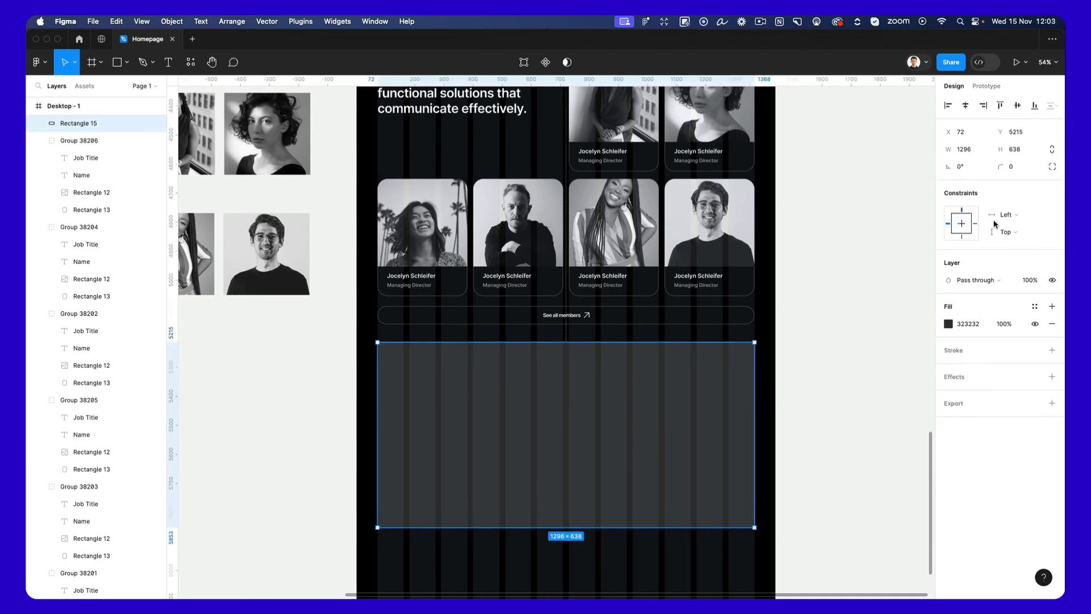
{"action": "left_click", "coordinate": [696, 245]}
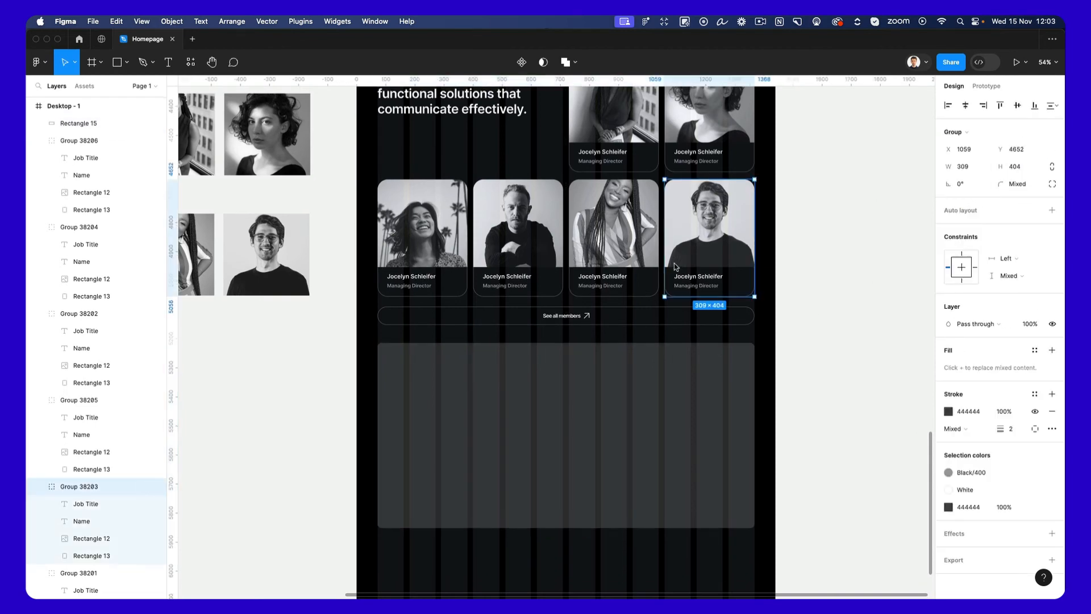
Copy the hero image's properties and apply them to the new rectangle as its image fill.
{"action": "scroll", "coordinate": [676, 267], "scroll_direction": "up", "scroll_amount": 10}
{"action": "scroll", "coordinate": [676, 267], "scroll_direction": "up", "scroll_amount": 10}
{"action": "left_click", "coordinate": [591, 249]}
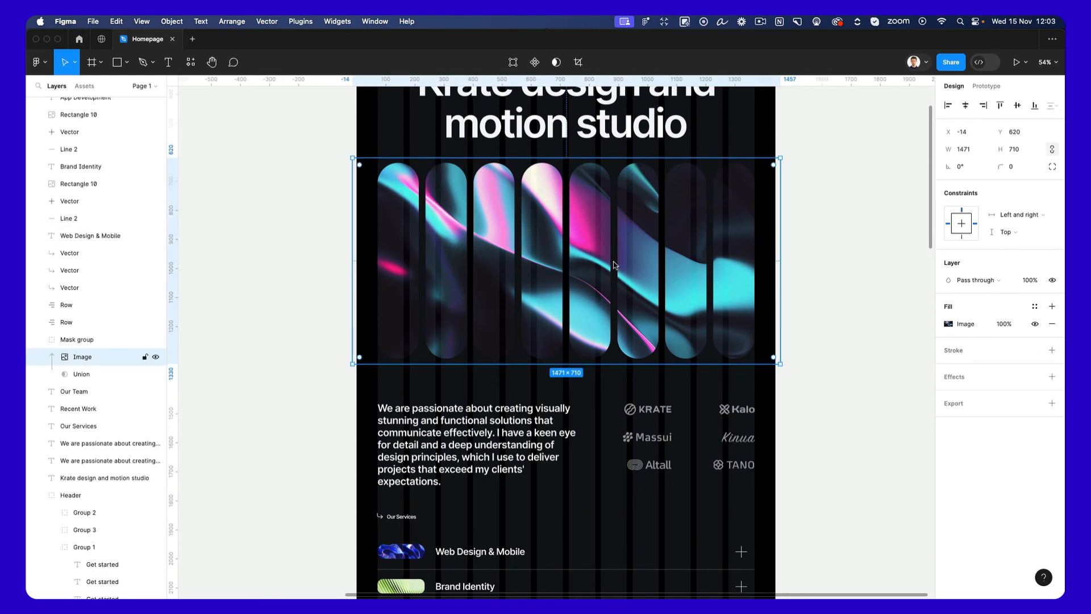
{"action": "scroll", "coordinate": [613, 265], "scroll_direction": "down", "scroll_amount": 20}
{"action": "left_click", "coordinate": [590, 316]}
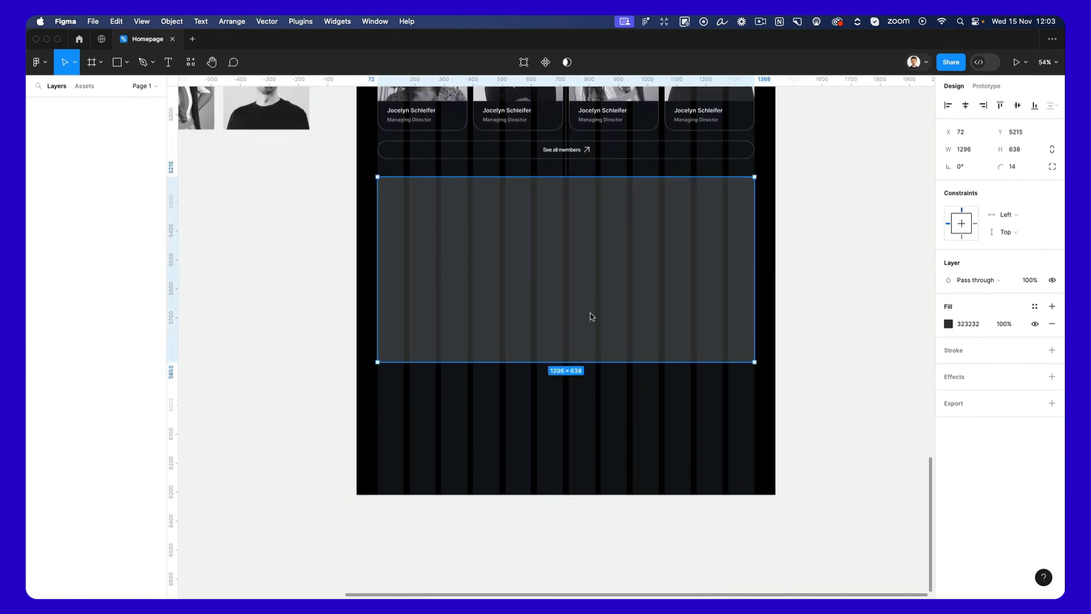
{"action": "key", "text": "super+alt+v"}
Round the corners of the new image rectangle to a radius of 52.
{"action": "scroll", "coordinate": [591, 316], "scroll_direction": "up", "scroll_amount": 2}
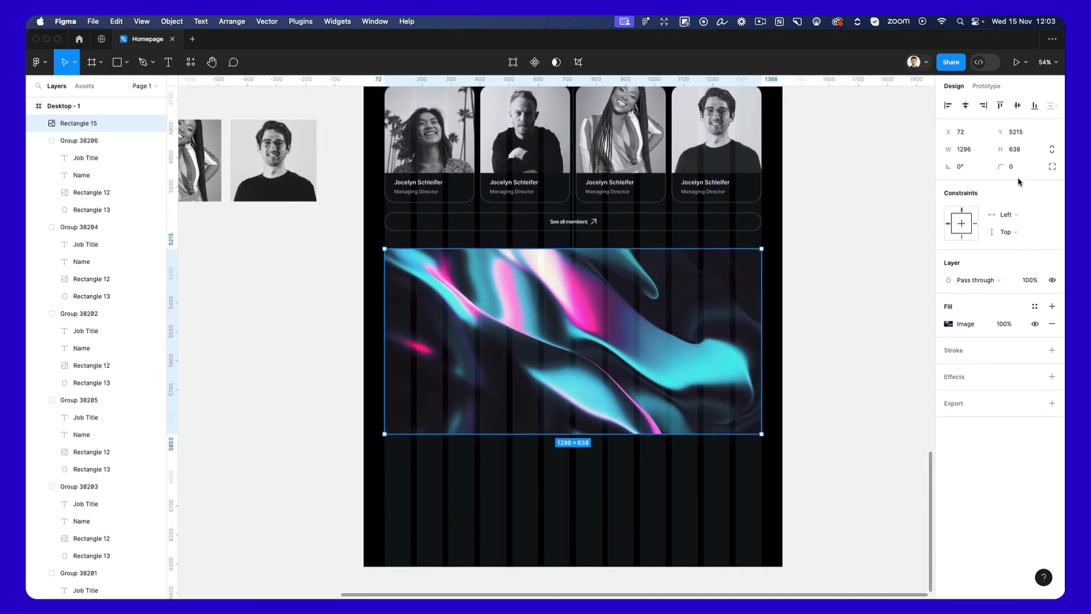
{"action": "left_click_drag", "start_coordinate": [1000, 166], "coordinate": [183, 157]}
{"action": "left_click", "coordinate": [769, 243]}
Copy the "Krate design and motion studio" heading onto the new image rectangle and centre it horizontally in the rectangle's upper half.
{"action": "scroll", "coordinate": [770, 245], "scroll_direction": "up", "scroll_amount": 10}
{"action": "scroll", "coordinate": [771, 245], "scroll_direction": "up", "scroll_amount": 15}
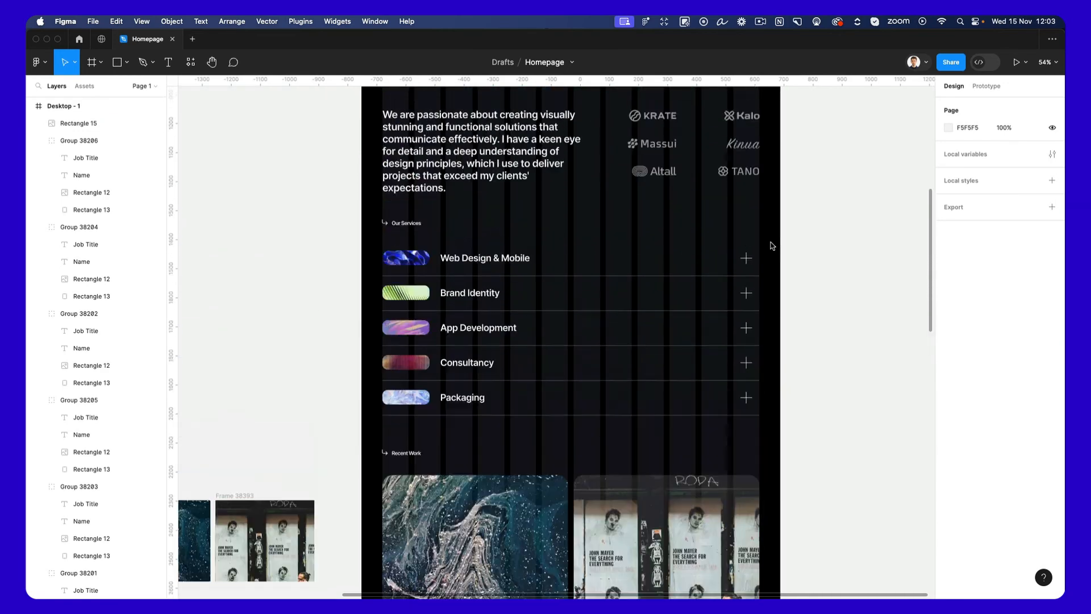
{"action": "left_click", "coordinate": [581, 134]}
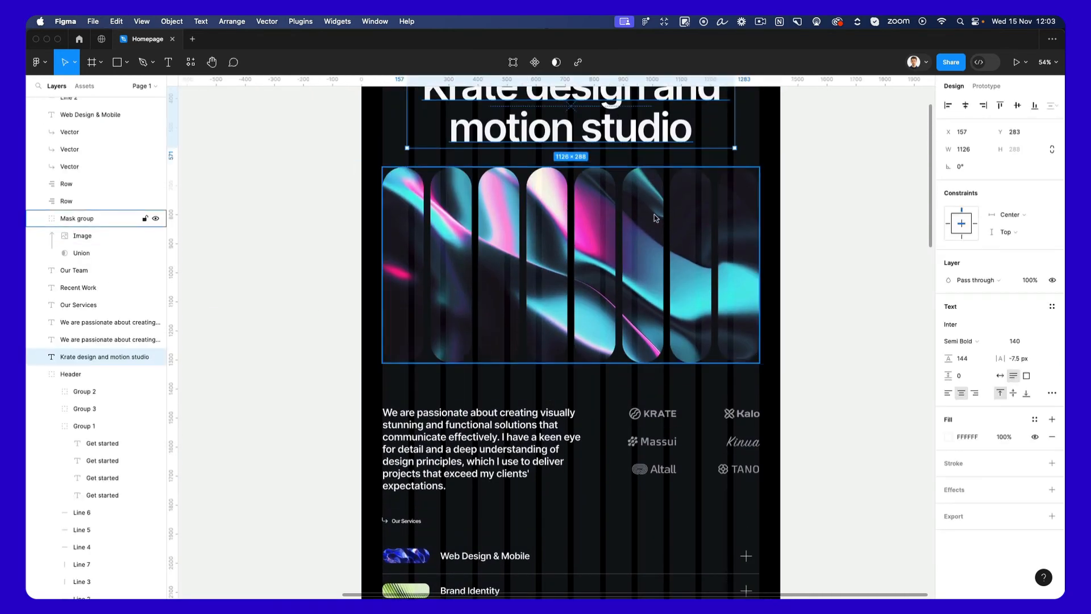
{"action": "scroll", "coordinate": [635, 198], "scroll_direction": "up", "scroll_amount": 5}
{"action": "scroll", "coordinate": [673, 219], "scroll_direction": "down", "scroll_amount": 20}
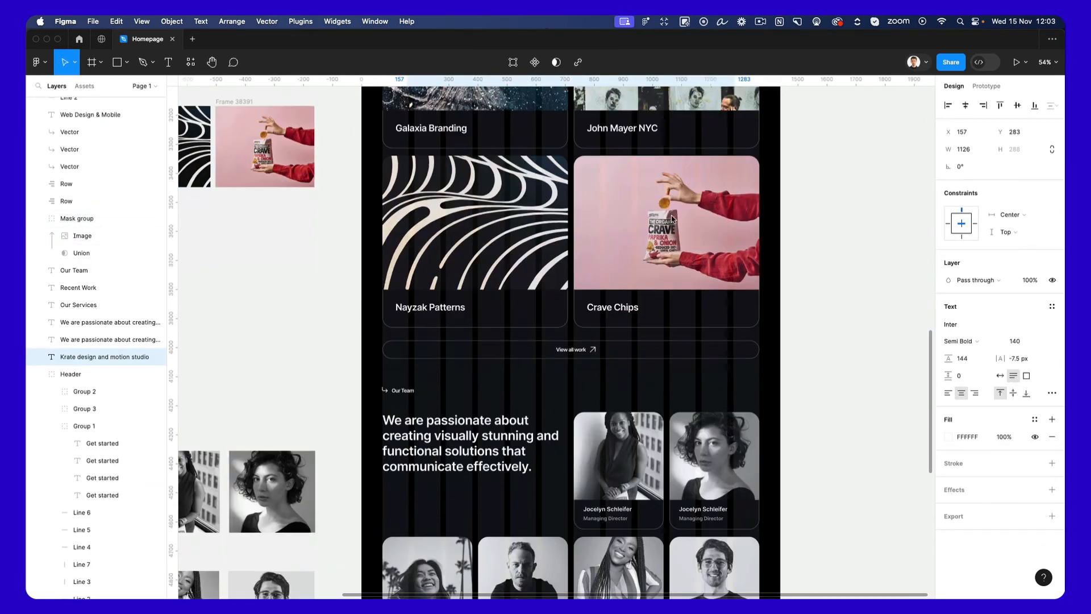
{"action": "key", "text": "super+v"}
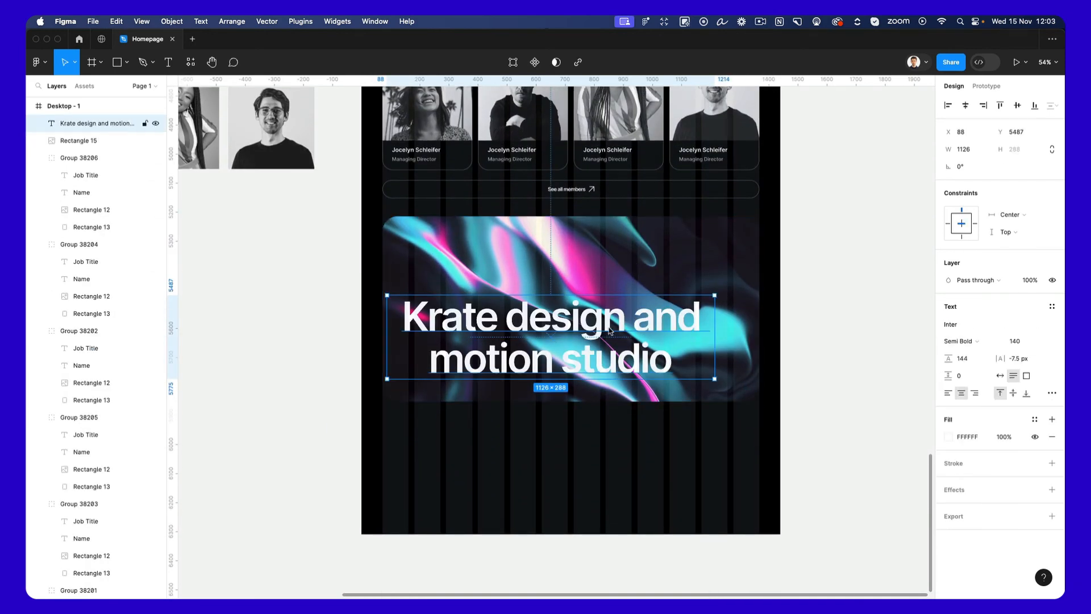
{"action": "left_click_drag", "start_coordinate": [620, 326], "coordinate": [646, 272]}
{"action": "left_click", "coordinate": [966, 105]}
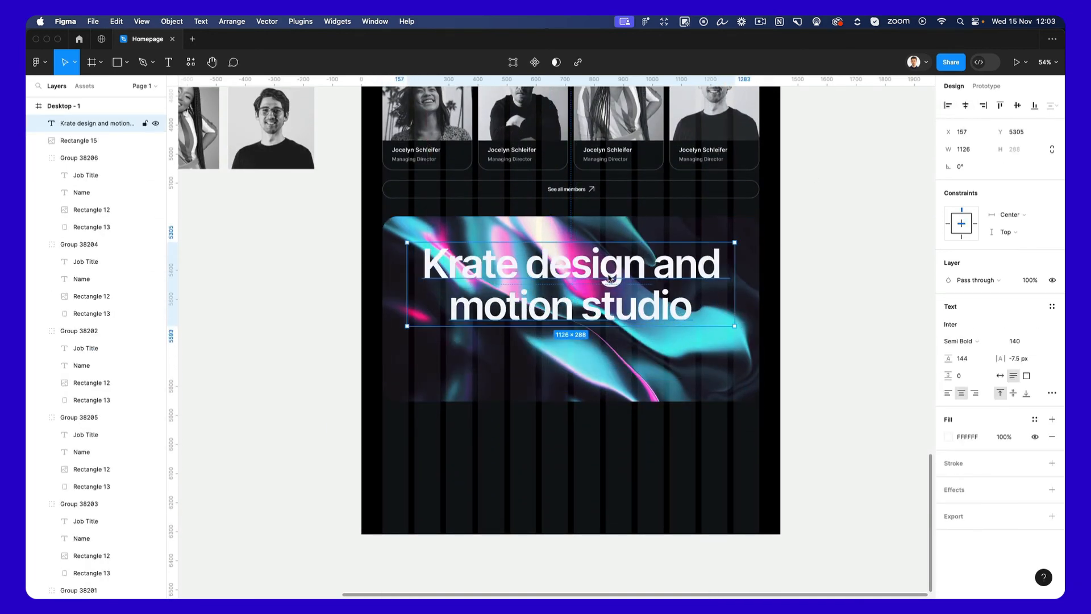
Change the copied heading's text to "Have an idea? Let's talk." on two lines.
{"action": "double_click", "coordinate": [608, 276]}
{"action": "type", "text": "Have "}
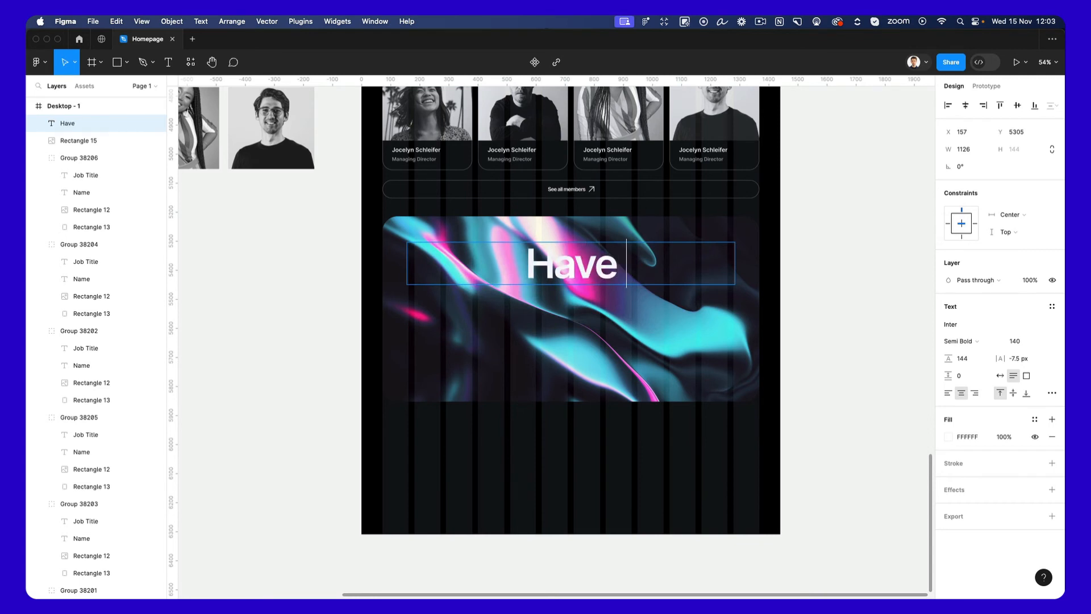
{"action": "type", "text": "an idea?"}
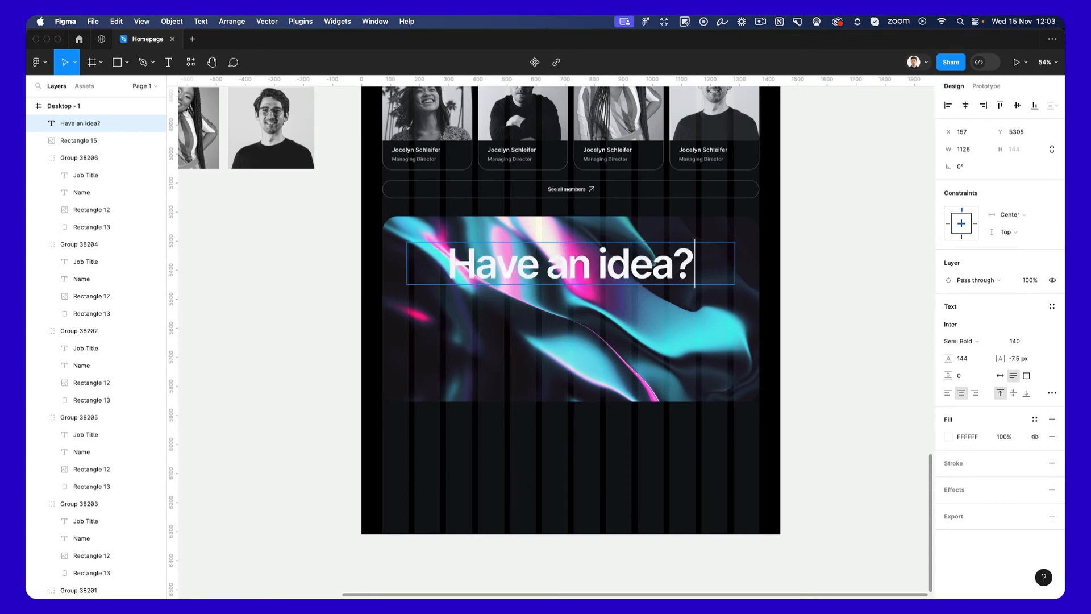
{"action": "key", "text": "Return"}
{"action": "type", "text": "Let's talk"}
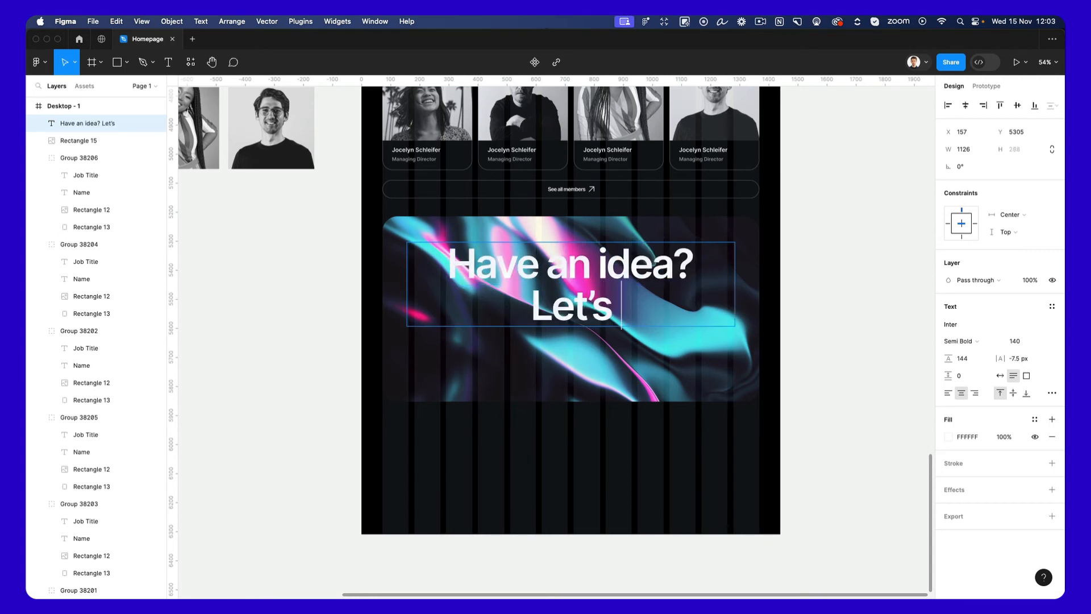
{"action": "type", "text": "."}
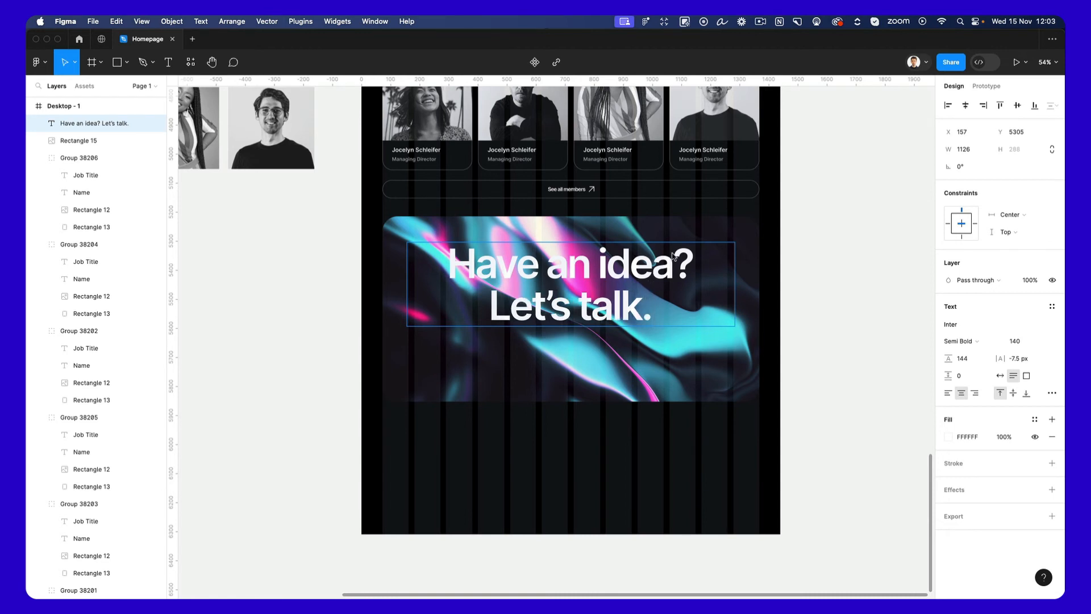
{"action": "key", "text": "Escape"}
Set the "Have an idea? Let's talk." heading to font size 110 and line height 115.
{"action": "left_click", "coordinate": [1030, 343]}
{"action": "type", "text": "120"}
{"action": "key", "text": "Return"}
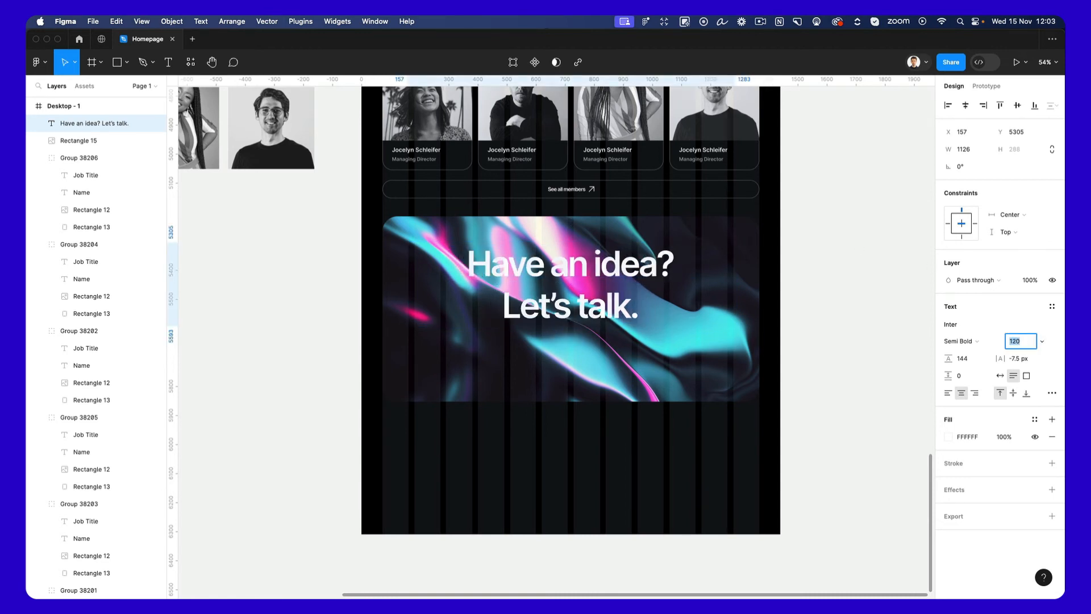
{"action": "key", "text": "shift+Down"}
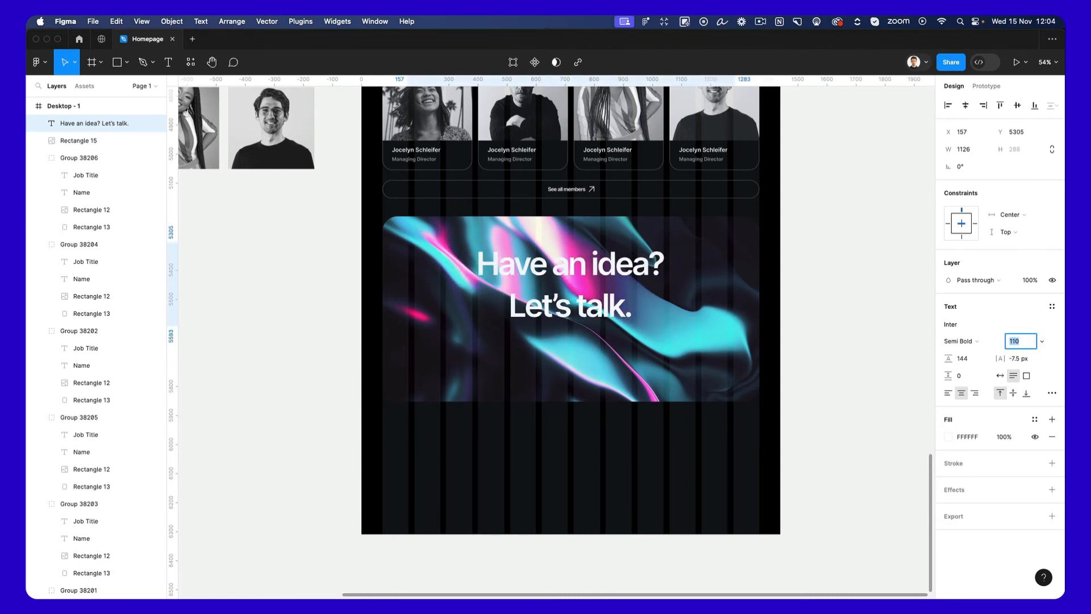
{"action": "left_click_drag", "start_coordinate": [956, 360], "coordinate": [920, 358]}
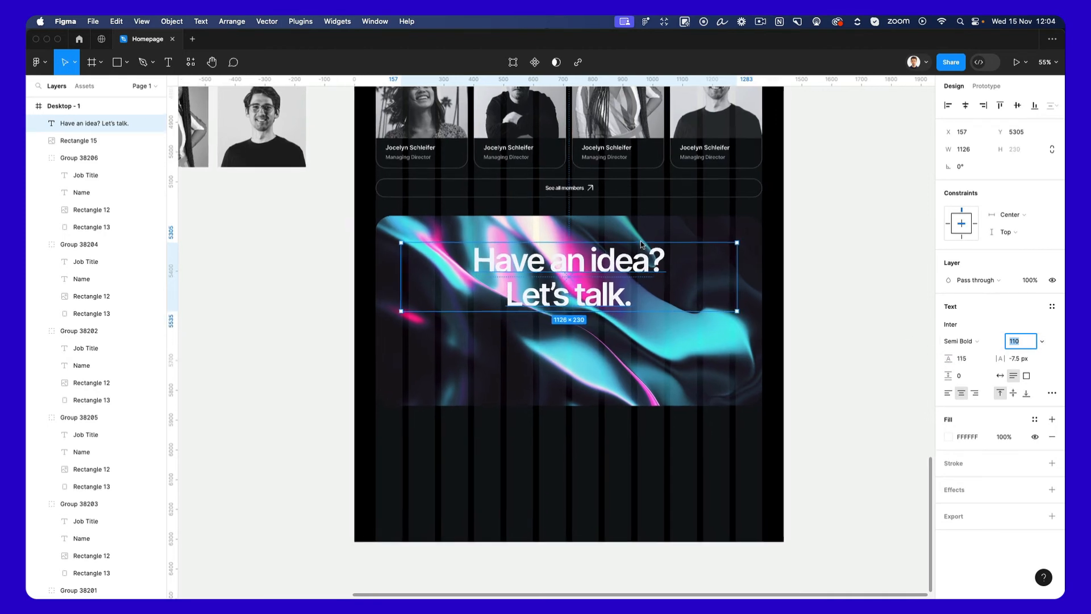
Add a black 000000 fill at 30% opacity over the image in the new rectangle to darken it.
{"action": "scroll", "coordinate": [674, 271], "scroll_direction": "up", "scroll_amount": 3}
{"action": "scroll", "coordinate": [674, 271], "scroll_direction": "down", "scroll_amount": 1}
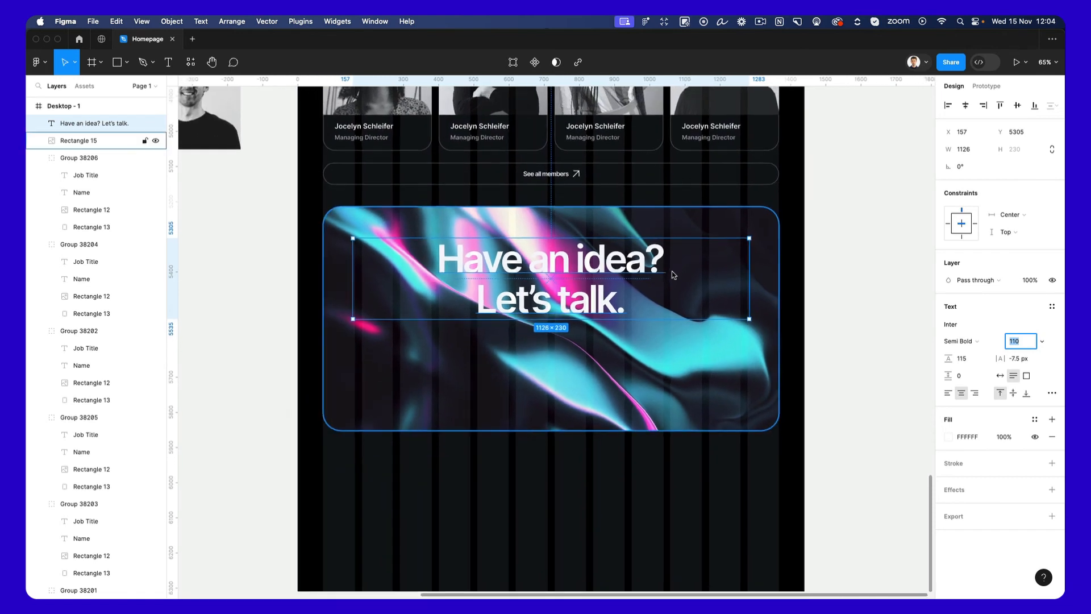
{"action": "scroll", "coordinate": [647, 229], "scroll_direction": "up", "scroll_amount": 1}
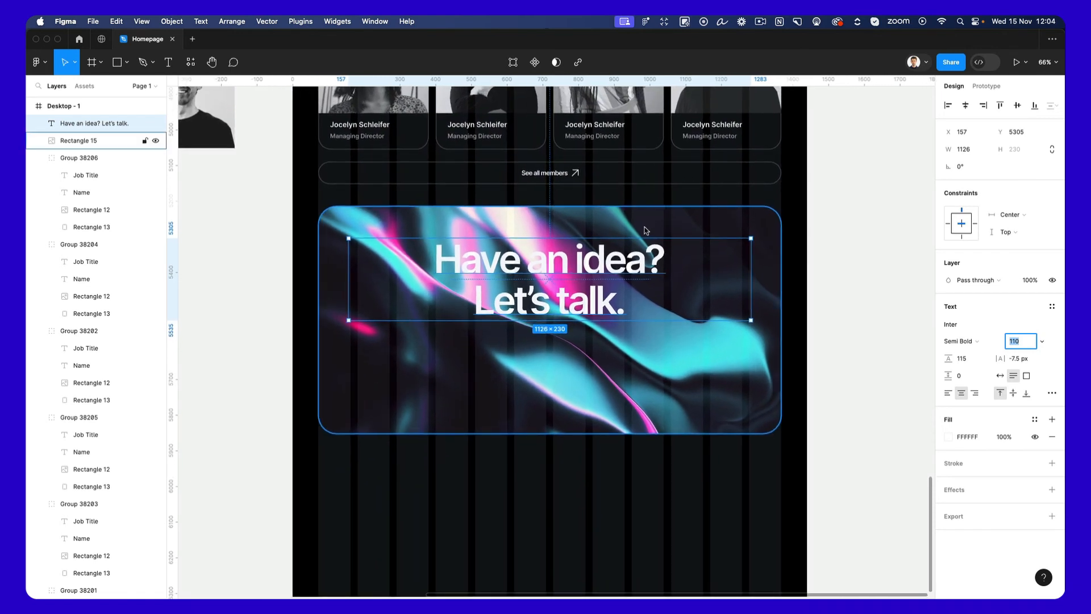
{"action": "left_click", "coordinate": [648, 226]}
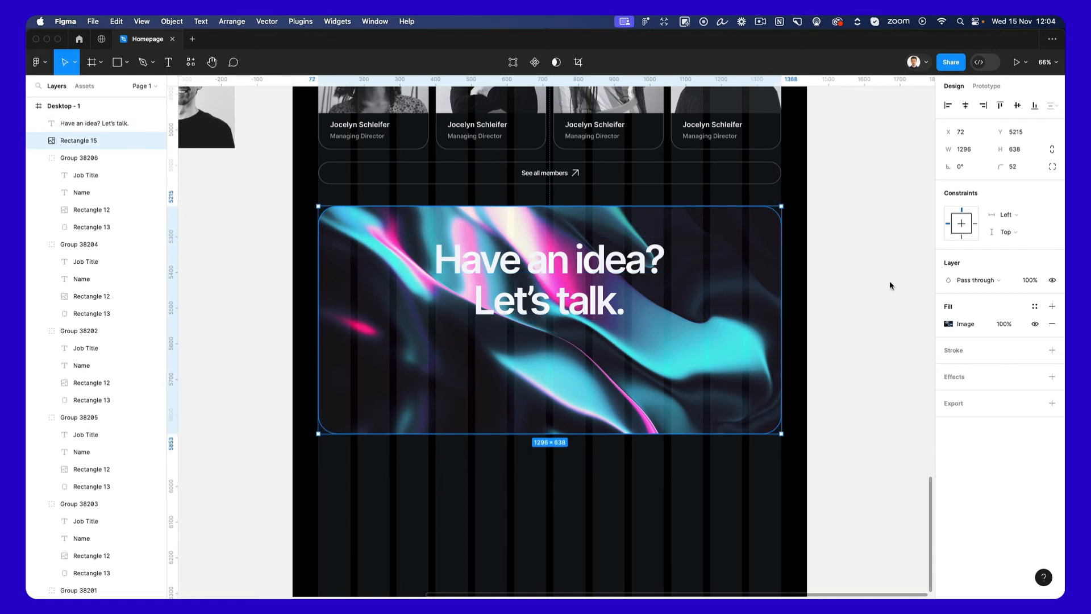
{"action": "left_click", "coordinate": [1053, 307]}
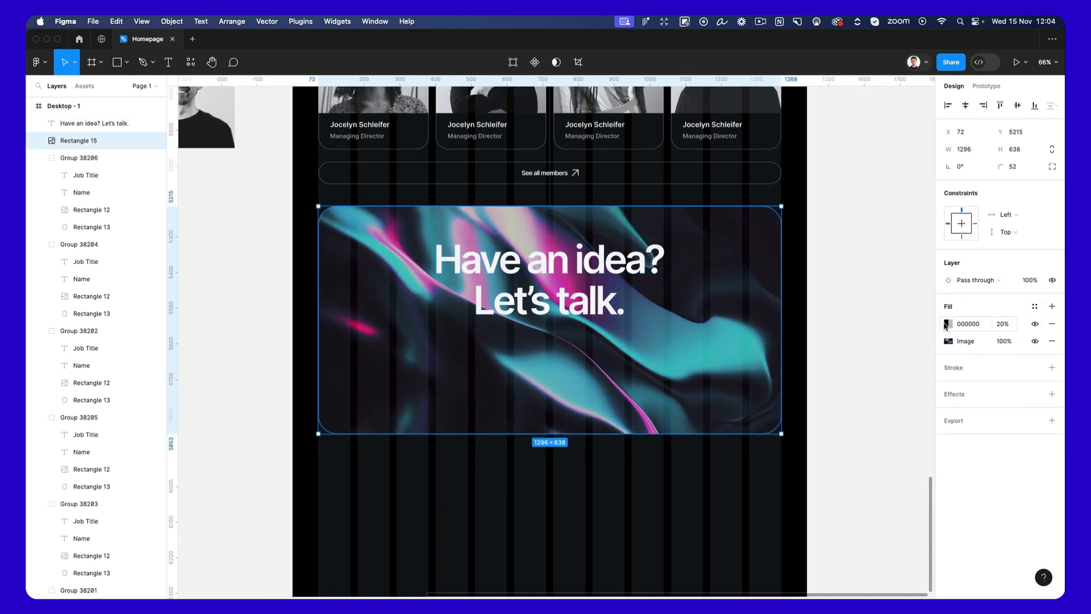
{"action": "left_click", "coordinate": [1009, 326]}
{"action": "type", "text": "30"}
{"action": "key", "text": "Return"}
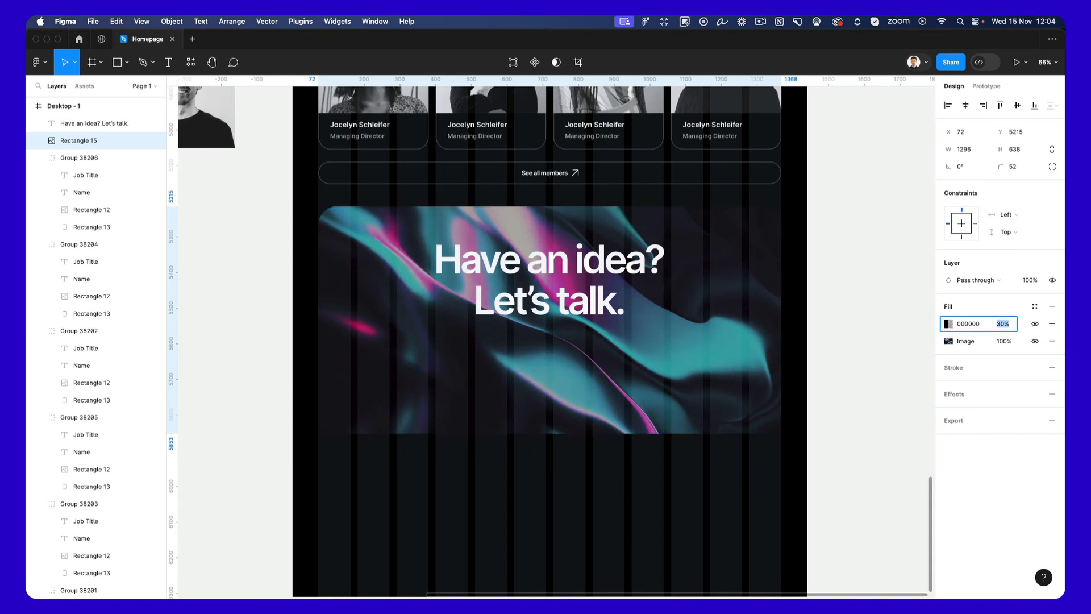
Duplicate the "Have an idea? Let's talk." heading directly beneath the original.
{"action": "left_click", "coordinate": [583, 286]}
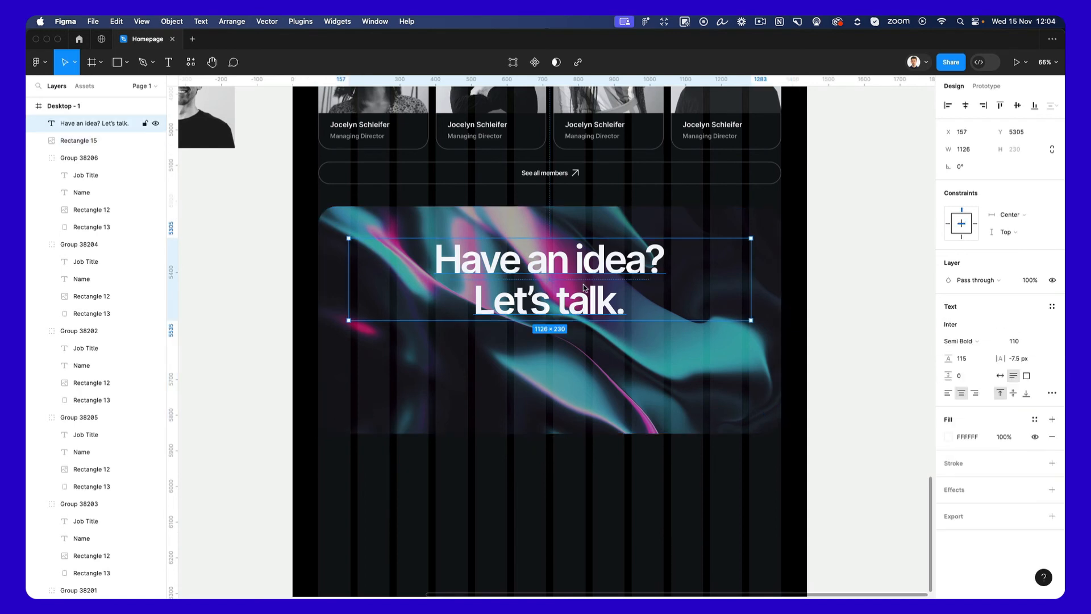
{"action": "left_click", "coordinate": [817, 328]}
{"action": "left_click", "coordinate": [580, 274]}
{"action": "left_click_drag", "start_coordinate": [587, 273], "coordinate": [587, 355]}
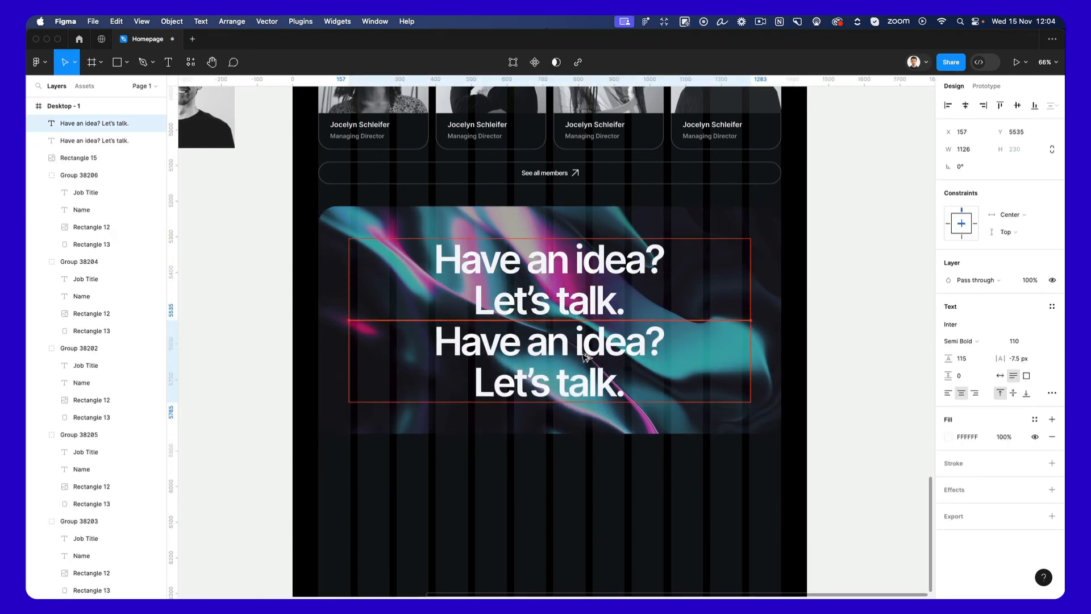
Set the duplicated heading to font size 30 with letter spacing of -1 px.
{"action": "left_click", "coordinate": [1012, 340]}
{"action": "key", "text": "shift+Down"}
{"action": "key", "text": "shift+Down"}
{"action": "key", "text": "shift+Down"}
{"action": "key", "text": "shift+Down"}
{"action": "key", "text": "shift+Down"}
{"action": "key", "text": "shift+Down"}
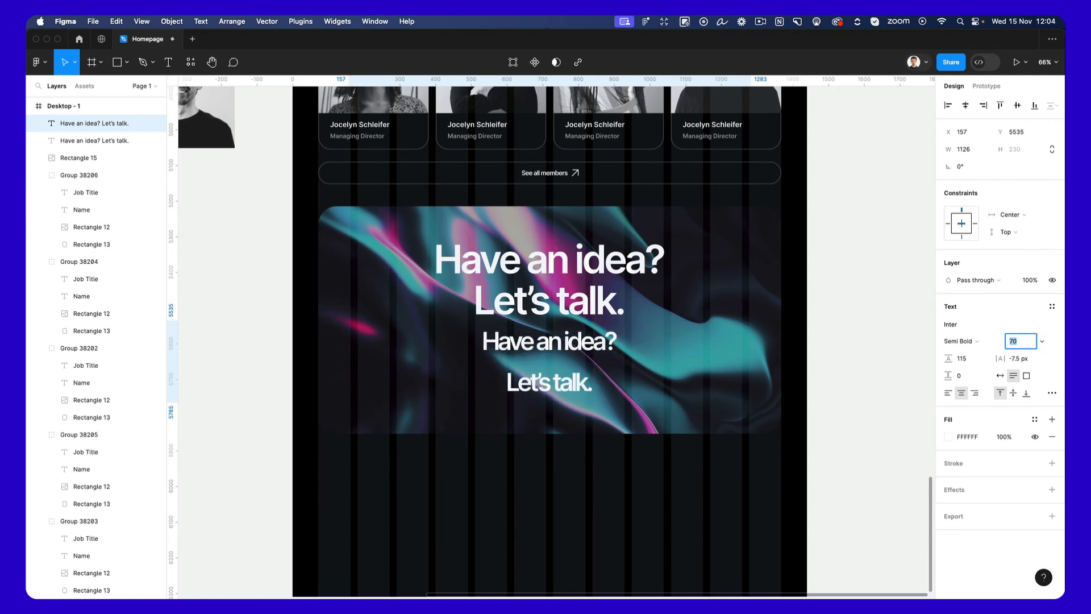
{"action": "key", "text": "shift+Down"}
{"action": "key", "text": "shift+Down"}
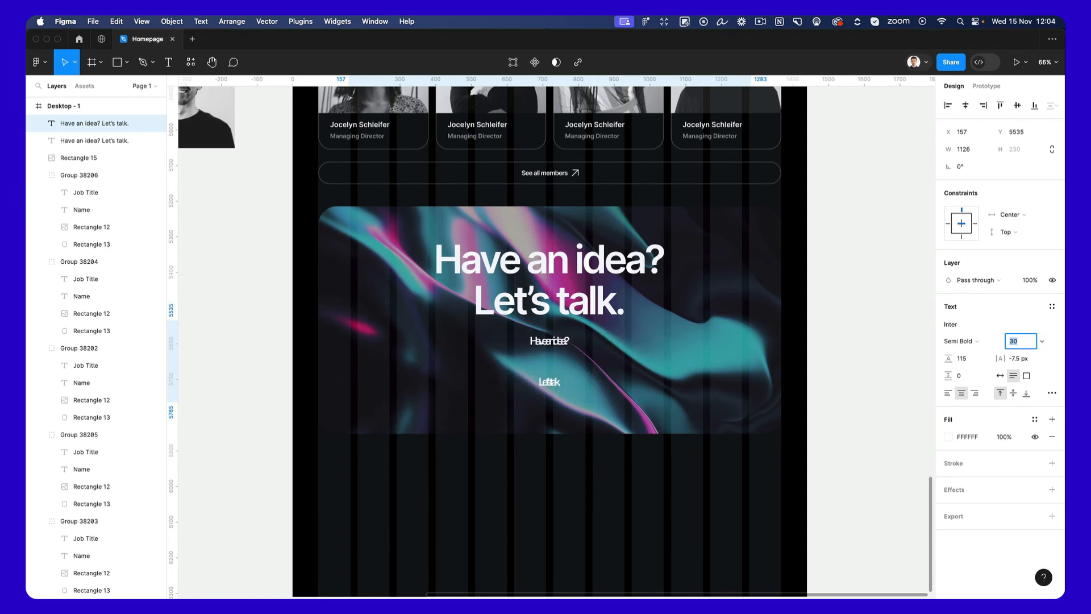
{"action": "left_click", "coordinate": [1015, 359]}
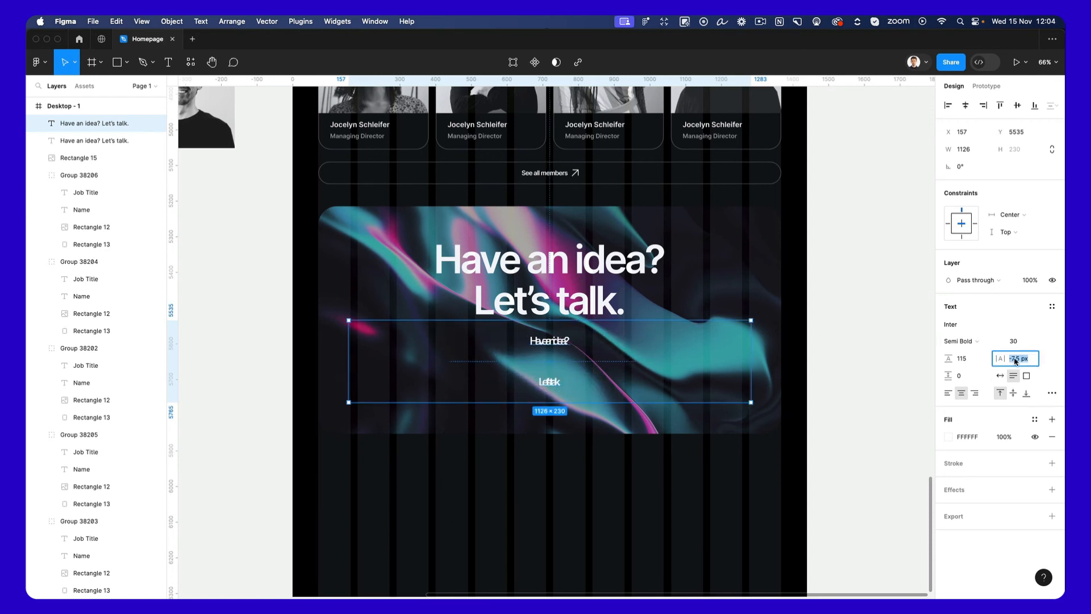
{"action": "type", "text": "-1"}
{"action": "key", "text": "Return"}
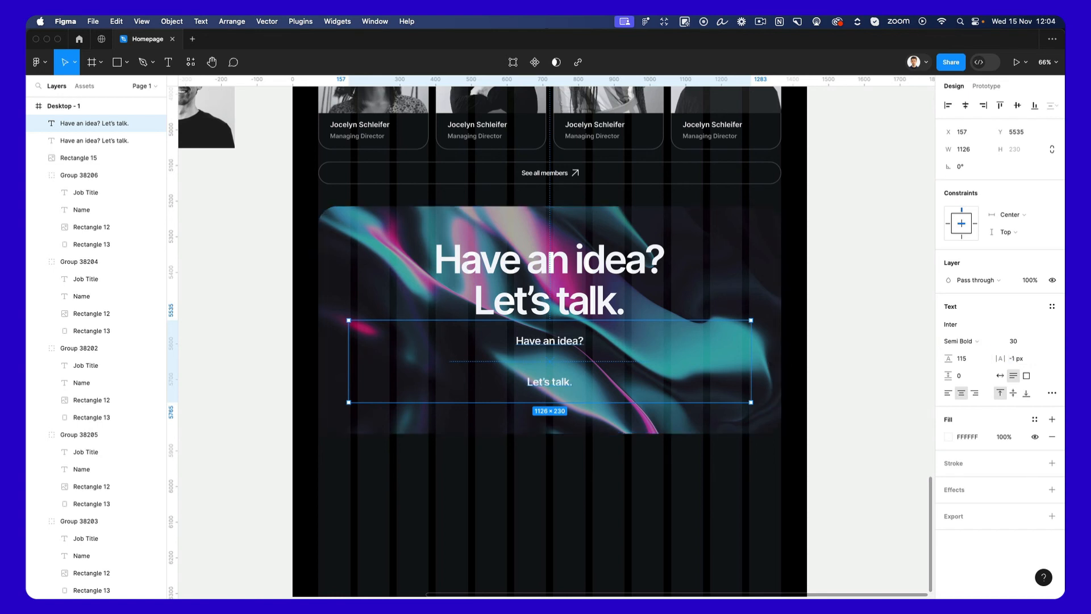
Replace the duplicated heading's text with the copied paragraph "Visually attractive design from concept to final result. We create solutions that are bold and forward-looking.".
{"action": "double_click", "coordinate": [557, 347]}
{"action": "key", "text": "Right"}
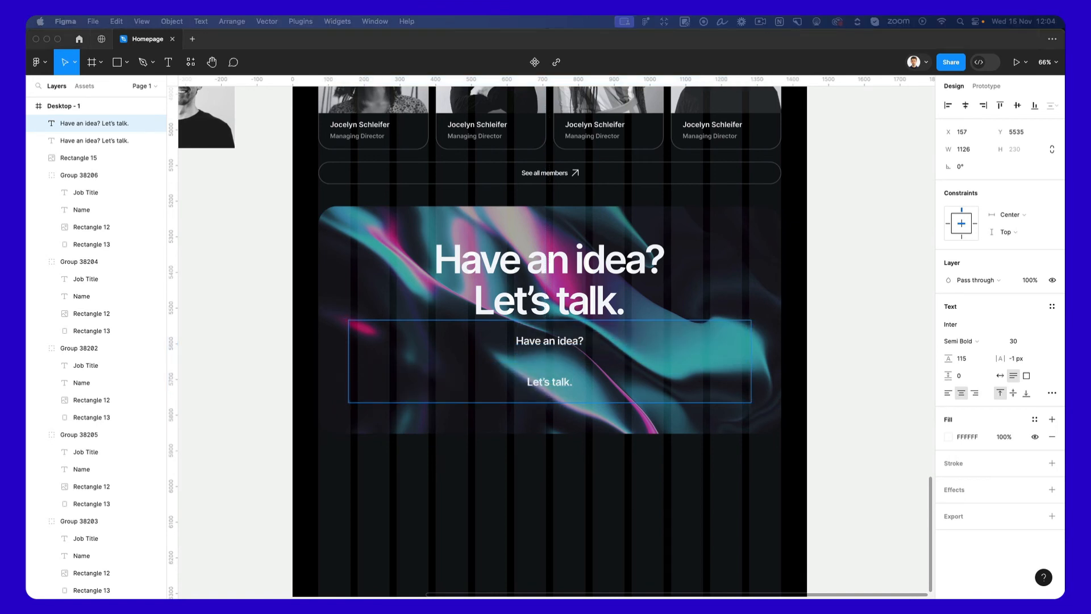
{"action": "left_click", "coordinate": [831, 336]}
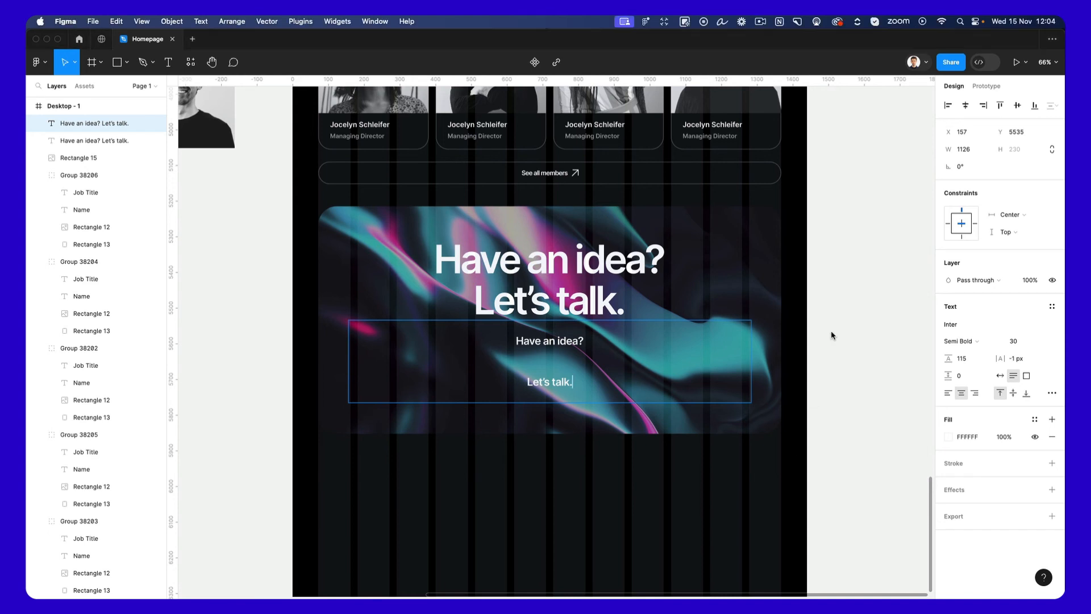
{"action": "left_click", "coordinate": [831, 336]}
{"action": "double_click", "coordinate": [531, 342]}
{"action": "type", "text": "Visually attractive design from concept to final result. We create solutions that are bold and forward-looking."}
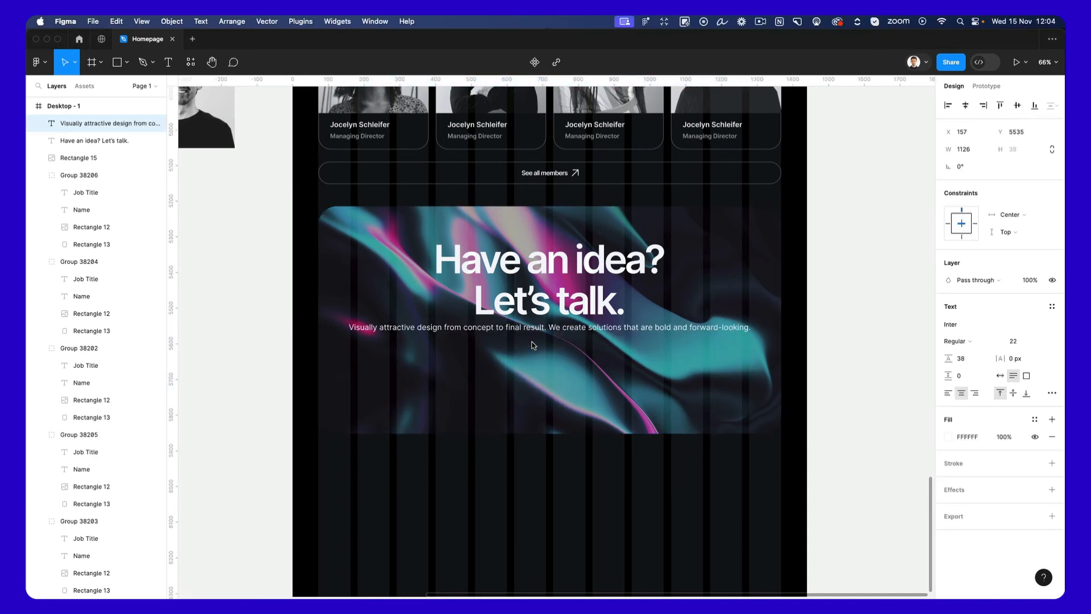
{"action": "key", "text": "Escape"}
Narrow the paragraph to 694 wide, centred just below the heading, and reduce its font size to 21.
{"action": "left_click_drag", "start_coordinate": [741, 330], "coordinate": [674, 346]}
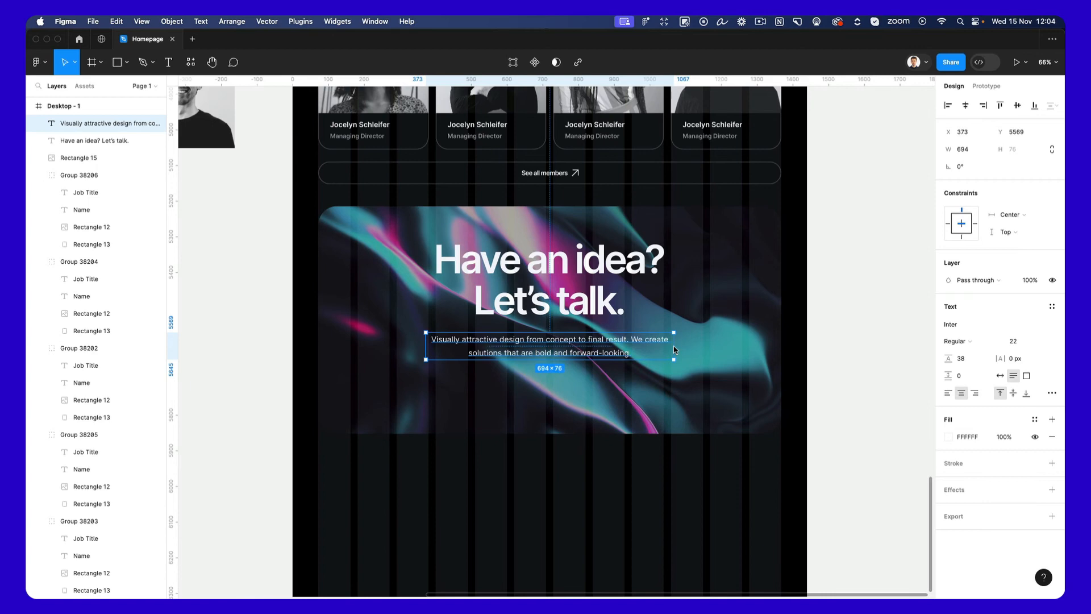
{"action": "left_click", "coordinate": [864, 328]}
{"action": "scroll", "coordinate": [579, 334], "scroll_direction": "up", "scroll_amount": 1}
{"action": "left_click", "coordinate": [578, 334]}
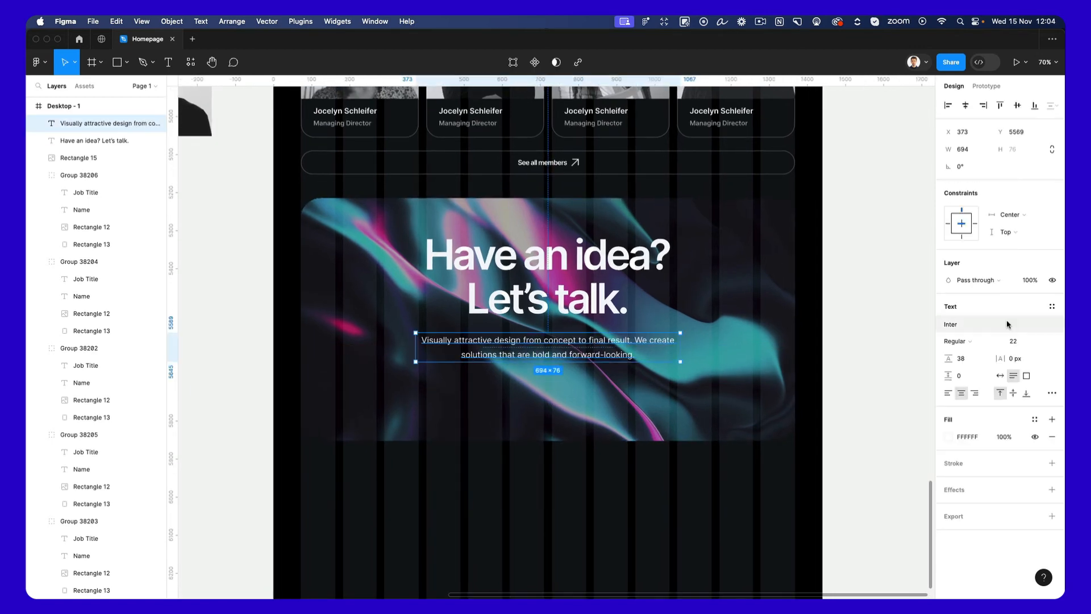
{"action": "left_click", "coordinate": [1017, 341]}
{"action": "key", "text": "Down"}
{"action": "left_click", "coordinate": [864, 340]}
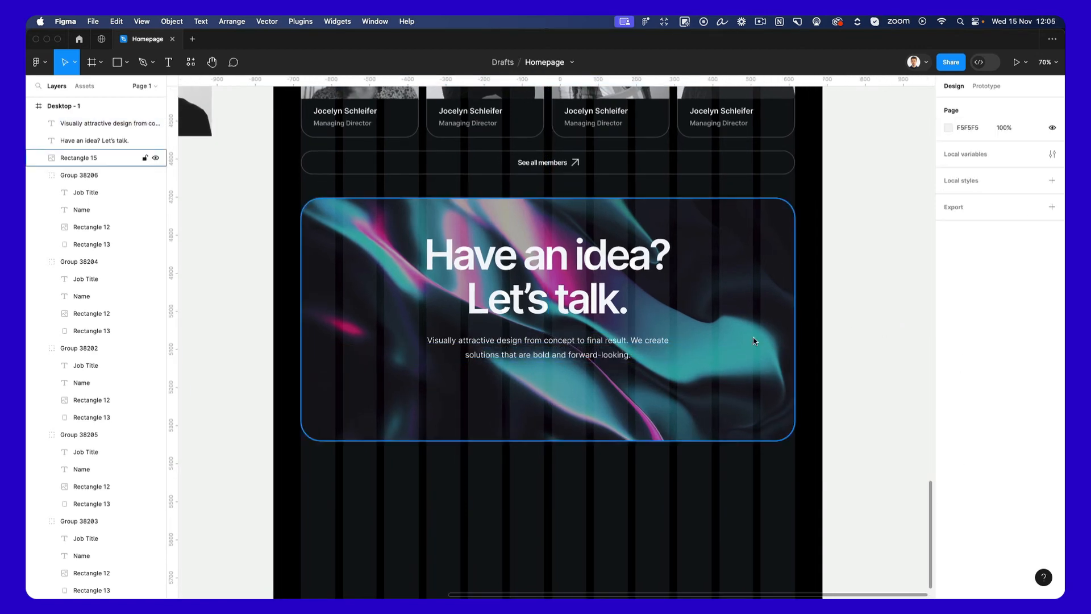
Draw a white rectangle about 264 × 75 centred beneath the call-to-action paragraph as a button background.
{"action": "scroll", "coordinate": [672, 343], "scroll_direction": "up", "scroll_amount": 5}
{"action": "scroll", "coordinate": [554, 373], "scroll_direction": "left", "scroll_amount": 1}
{"action": "key", "text": "r"}
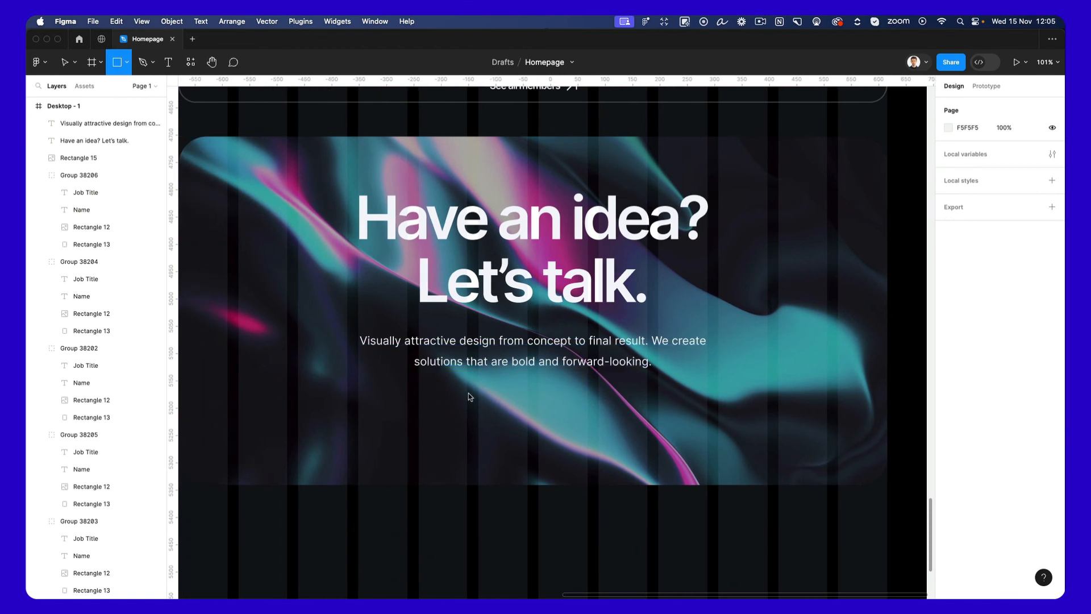
{"action": "left_click_drag", "start_coordinate": [457, 388], "coordinate": [602, 430]}
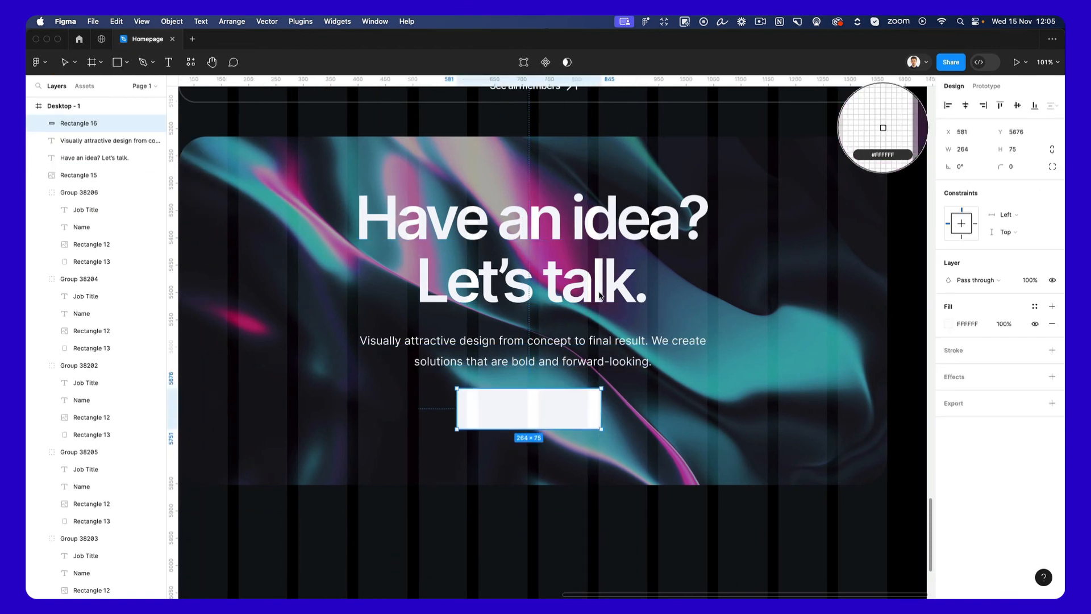
Duplicate the call-to-action paragraph, place the copy over the white rectangle and replace its text with "Free Consultation".
{"action": "left_click", "coordinate": [521, 380]}
{"action": "left_click", "coordinate": [516, 366]}
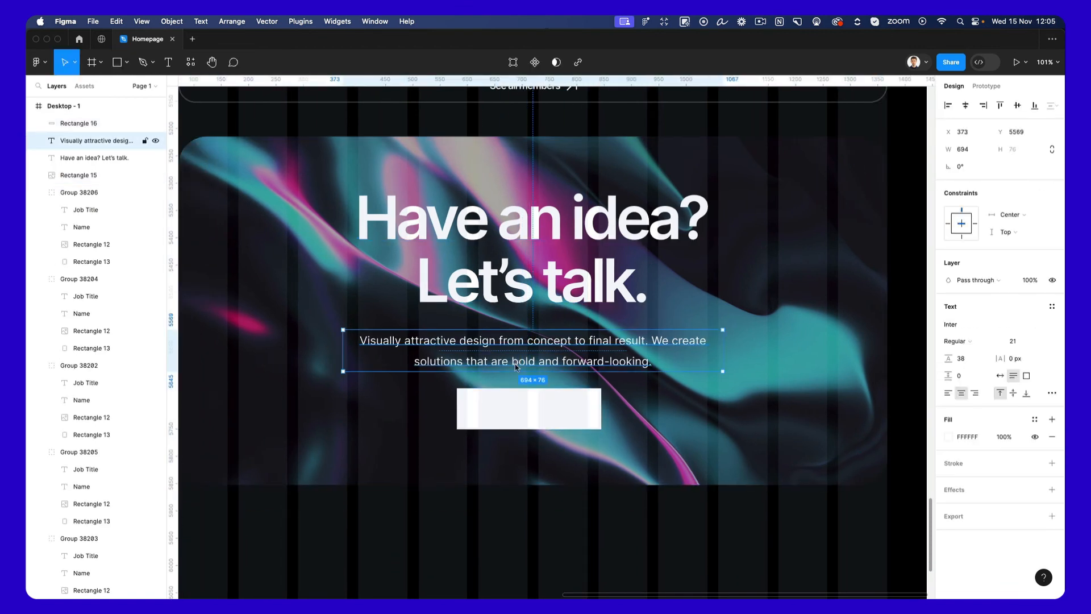
{"action": "key", "text": "super+c"}
{"action": "left_click", "coordinate": [534, 411]}
{"action": "key", "text": "super+v"}
{"action": "left_click_drag", "start_coordinate": [508, 342], "coordinate": [559, 407]}
{"action": "key", "text": "Return"}
{"action": "type", "text": "F"}
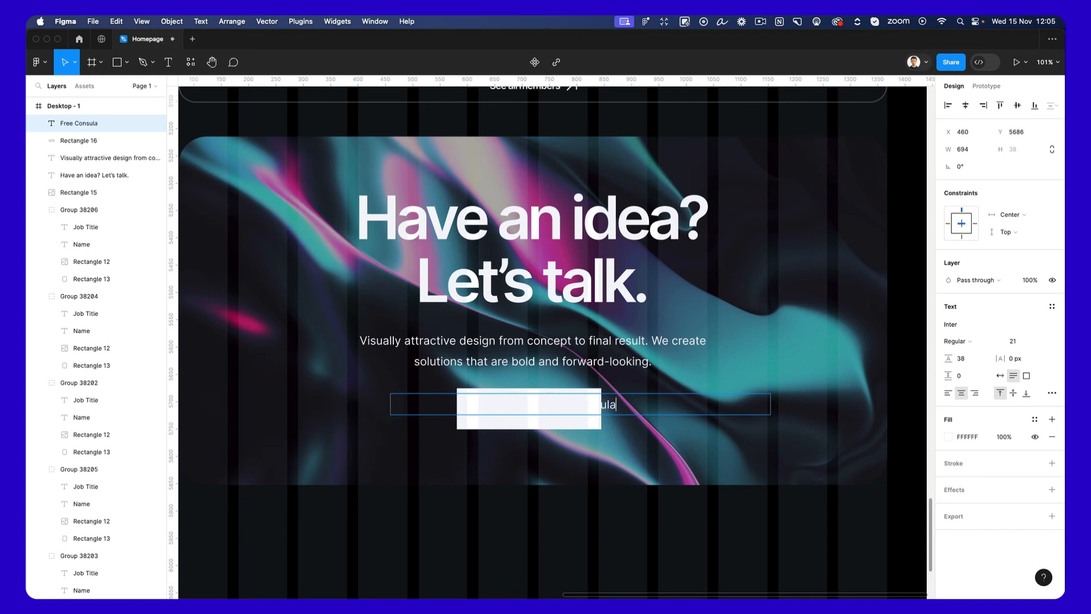
Set the "Free Consultation" text fill to black, 000000.
{"action": "key", "text": "alt+shift+Left"}
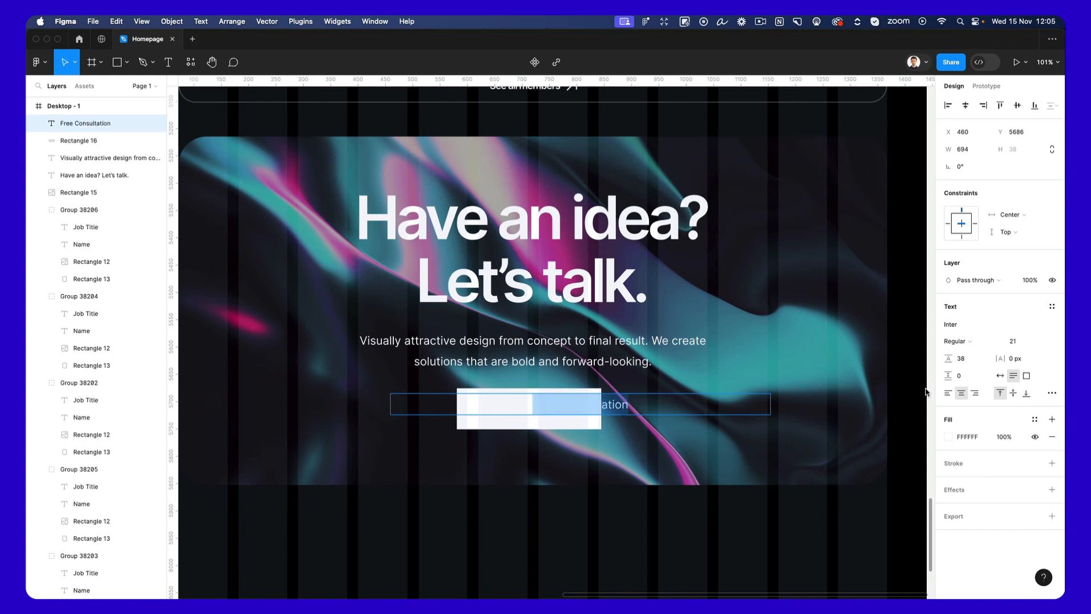
{"action": "left_click", "coordinate": [950, 437]}
{"action": "left_click_drag", "start_coordinate": [880, 422], "coordinate": [627, 532]}
{"action": "left_click", "coordinate": [635, 427]}
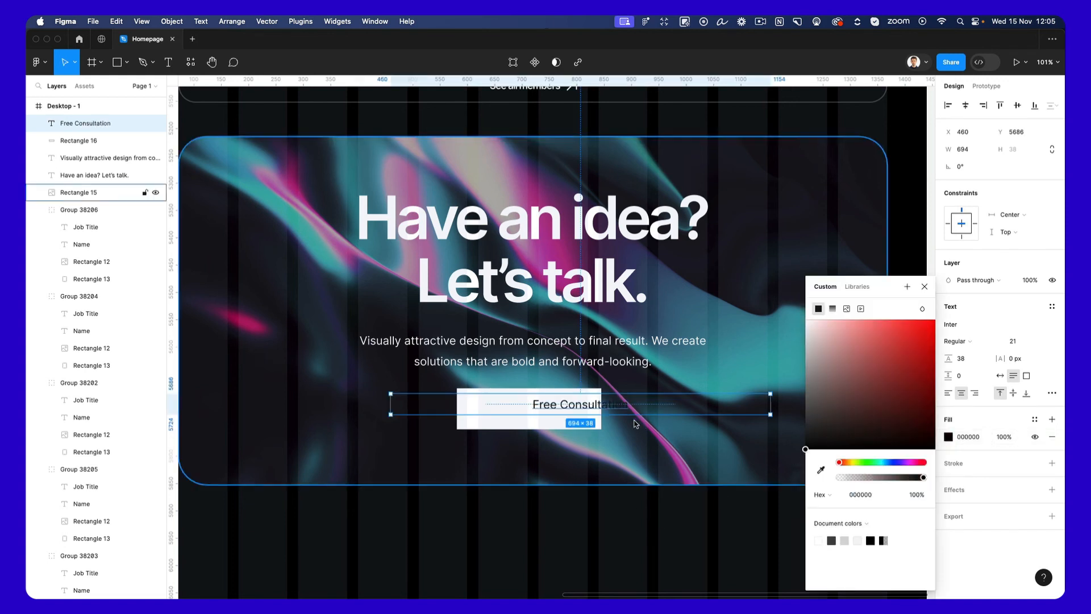
Make the "Free Consultation" label auto width, position it inside the white rectangle and set its weight to Medium.
{"action": "left_click", "coordinate": [1000, 376]}
{"action": "left_click_drag", "start_coordinate": [575, 410], "coordinate": [538, 412]}
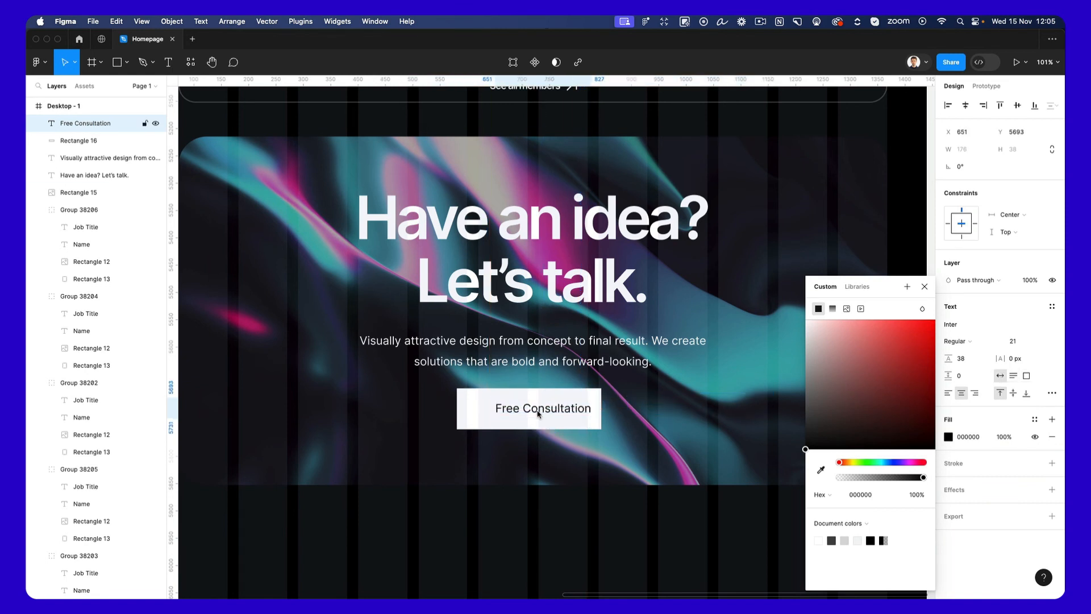
{"action": "left_click", "coordinate": [962, 341]}
{"action": "left_click", "coordinate": [972, 354]}
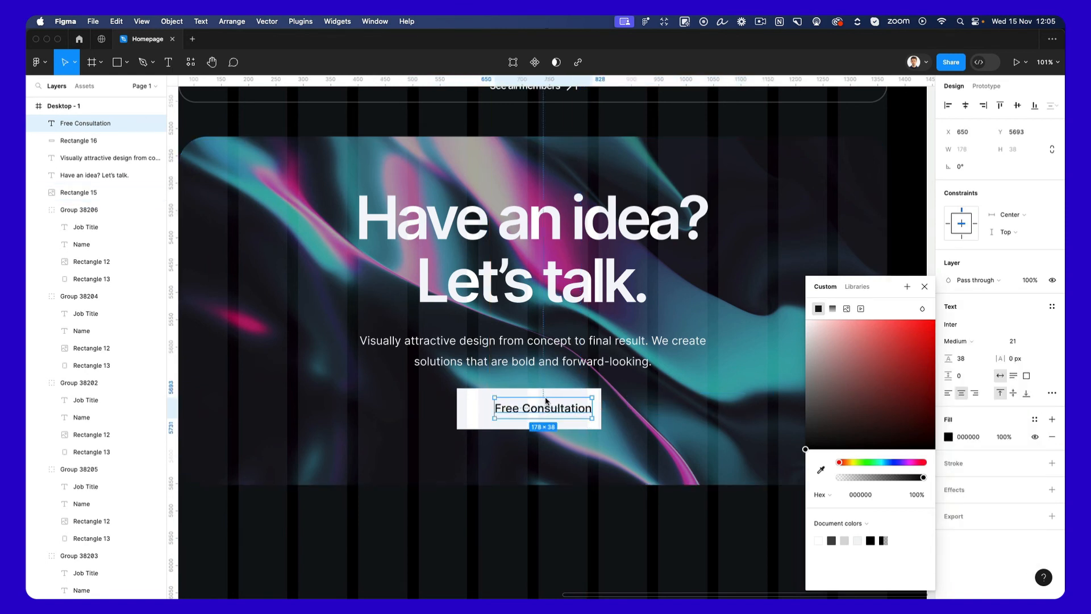
Round the white button rectangle into a pill with a corner radius of 98.
{"action": "left_click", "coordinate": [486, 398]}
{"action": "left_click_drag", "start_coordinate": [1002, 167], "coordinate": [1056, 167]}
{"action": "scroll", "coordinate": [497, 388], "scroll_direction": "up", "scroll_amount": 1}
{"action": "scroll", "coordinate": [496, 389], "scroll_direction": "up", "scroll_amount": 4}
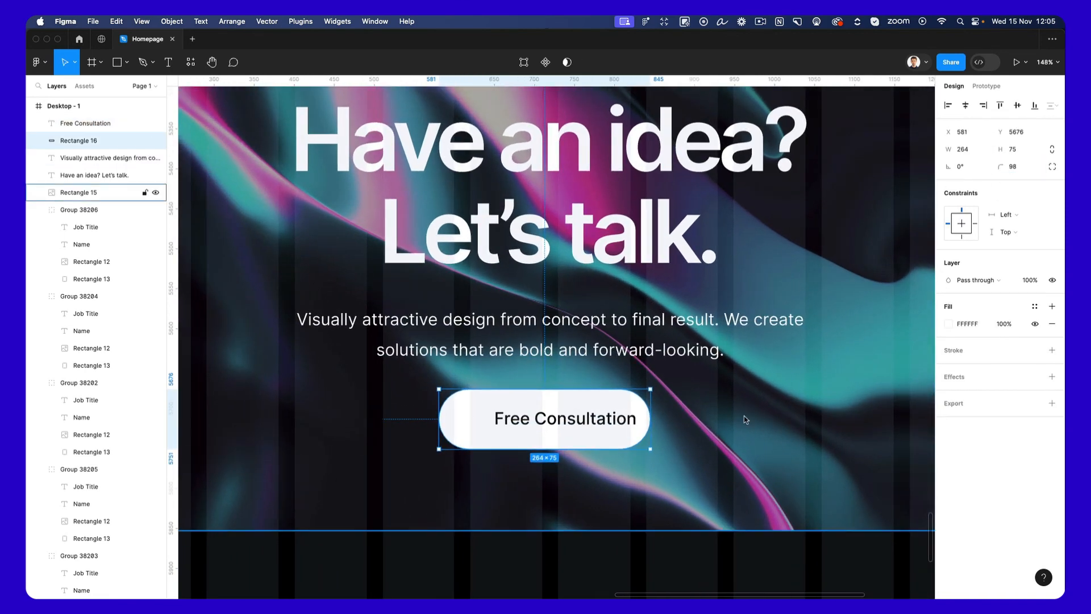
Widen the pill to 281 and shift the "Free Consultation" label right to X 656, leaving room for an icon.
{"action": "left_click", "coordinate": [595, 423]}
{"action": "key", "text": "Right"}
{"action": "key", "text": "Right"}
{"action": "key", "text": "Right"}
{"action": "key", "text": "Right"}
{"action": "key", "text": "Right"}
{"action": "key", "text": "Right"}
Switch to Nucleo, search its icons for "calenda" and move its window clear of the button's left end.
{"action": "key", "text": "super+space"}
{"action": "type", "text": "nuc"}
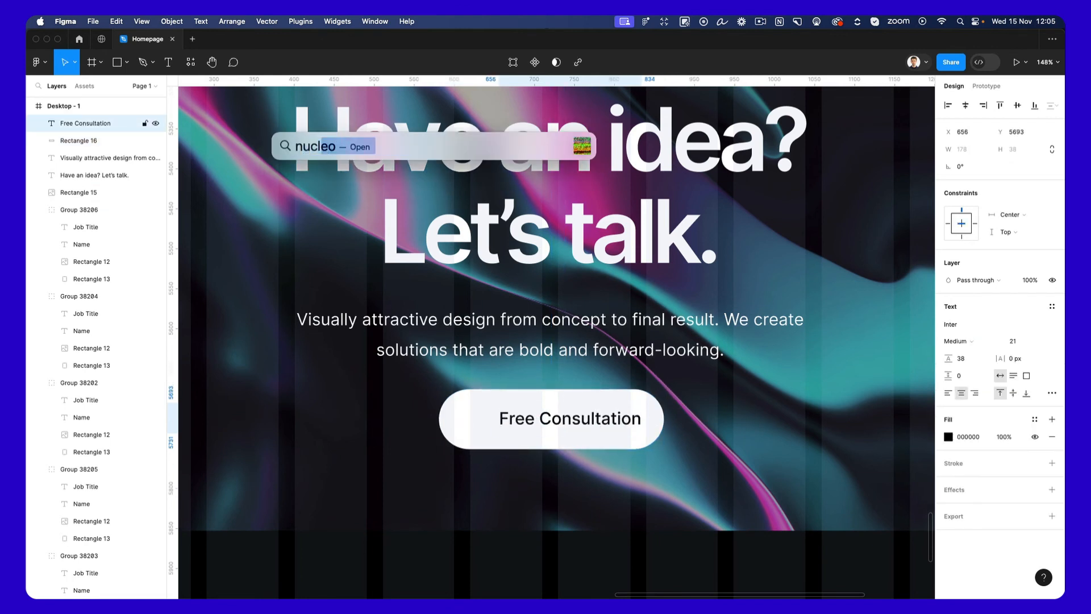
{"action": "key", "text": "Return"}
{"action": "left_click", "coordinate": [517, 373]}
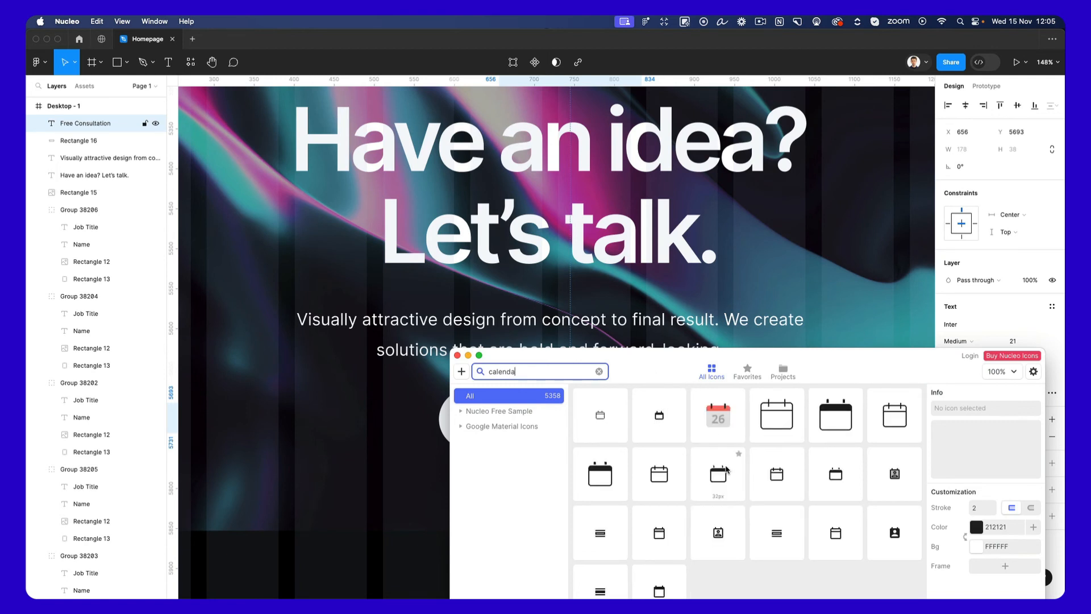
{"action": "left_click_drag", "start_coordinate": [643, 369], "coordinate": [818, 309]}
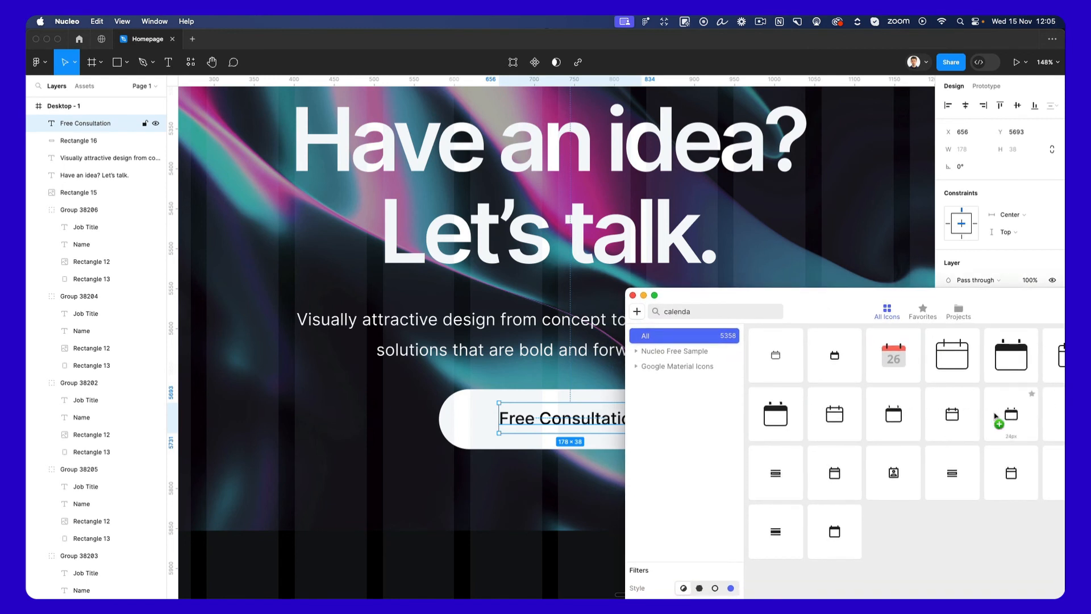
Place a calendar icon in the pill before "Free Consultation", scale it to 28 × 28 and nudge it left.
{"action": "left_click_drag", "start_coordinate": [472, 422], "coordinate": [499, 428]}
{"action": "scroll", "coordinate": [468, 412], "scroll_direction": "up", "scroll_amount": 3}
{"action": "scroll", "coordinate": [480, 419], "scroll_direction": "up", "scroll_amount": 5}
{"action": "key", "text": "k"}
{"action": "key", "text": "Left"}
{"action": "key", "text": "Left"}
{"action": "key", "text": "Left"}
{"action": "key", "text": "Left"}
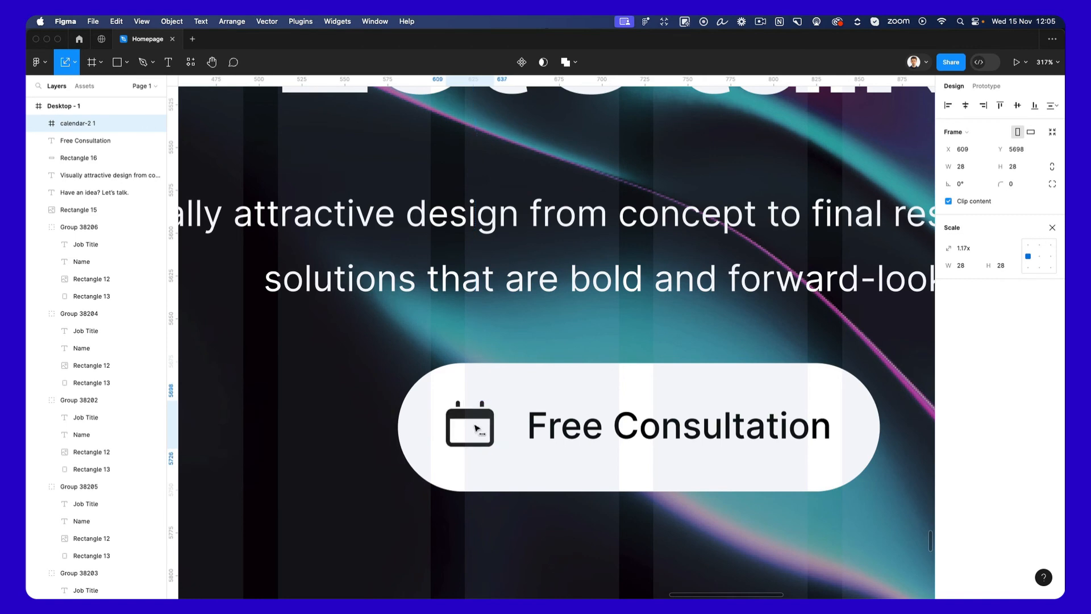
Extend the pill's left edge so that it is 286 wide.
{"action": "left_click", "coordinate": [474, 394]}
{"action": "key", "text": "c"}
{"action": "key", "text": "Escape"}
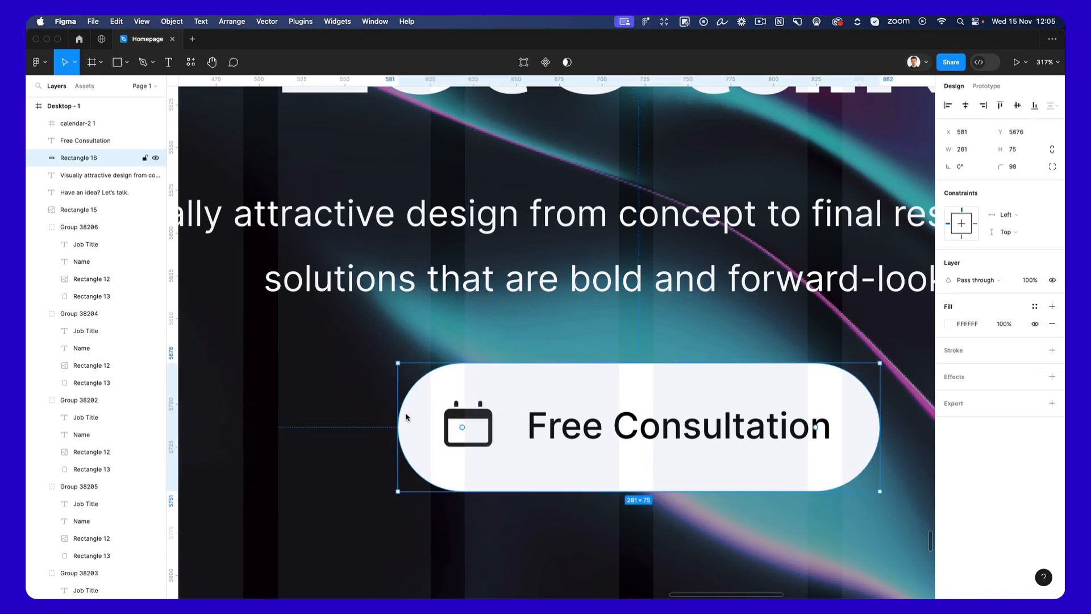
{"action": "left_click_drag", "start_coordinate": [397, 413], "coordinate": [388, 413]}
{"action": "scroll", "coordinate": [388, 414], "scroll_direction": "down", "scroll_amount": 5}
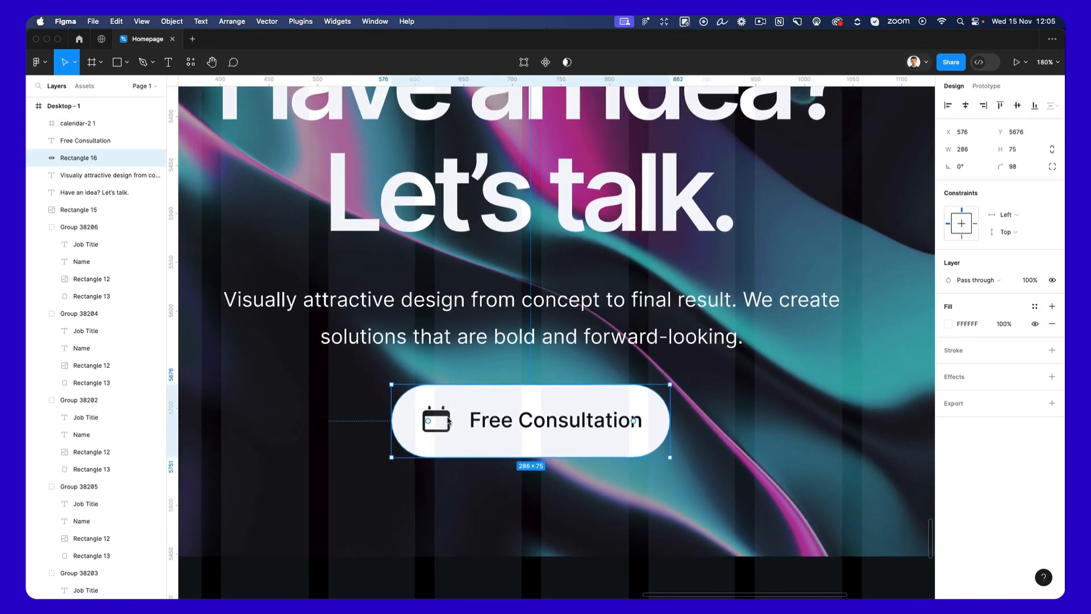
Group the calendar icon, the "Free Consultation" label and the pill into one button.
{"action": "left_click", "coordinate": [434, 421], "text": "shift"}
{"action": "left_click", "coordinate": [541, 421], "text": "shift"}
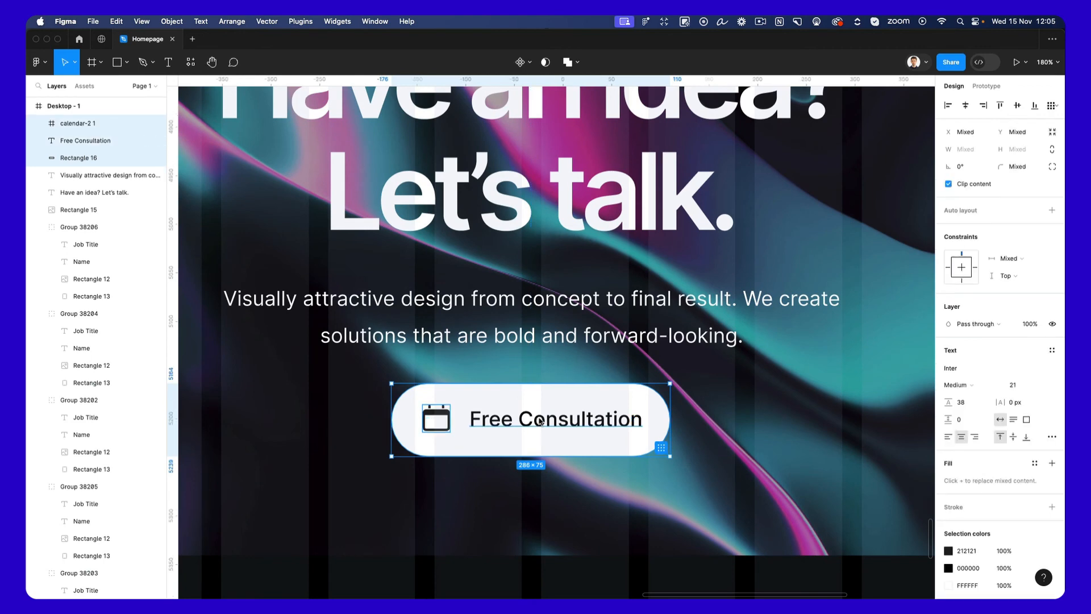
{"action": "key", "text": "super+g"}
{"action": "scroll", "coordinate": [677, 313], "scroll_direction": "down", "scroll_amount": 5}
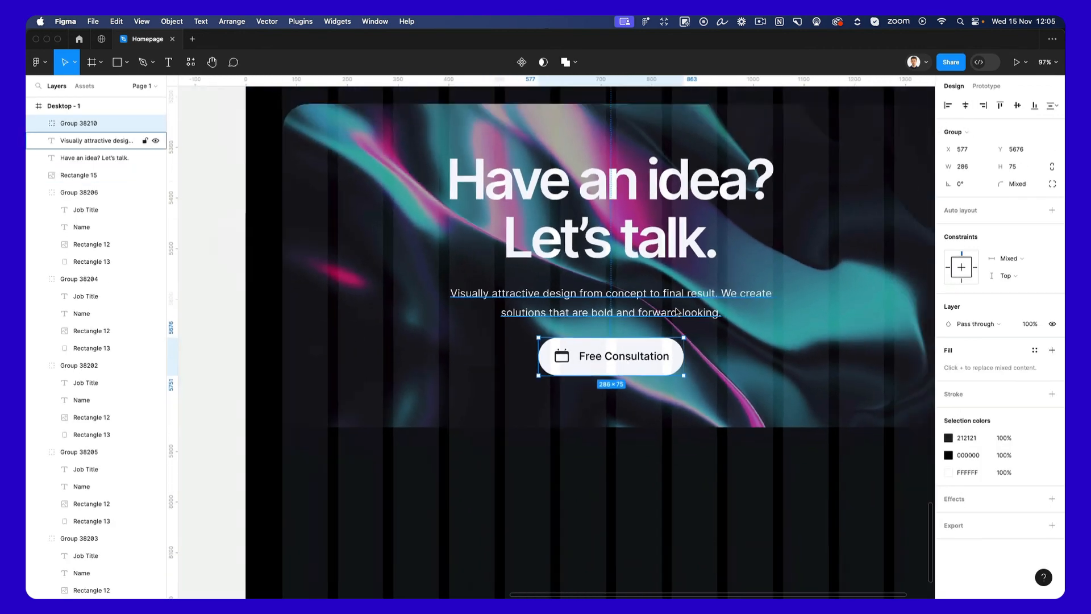
Scale the button group down by 0.84x.
{"action": "scroll", "coordinate": [676, 313], "scroll_direction": "down", "scroll_amount": 3}
{"action": "scroll", "coordinate": [680, 385], "scroll_direction": "up", "scroll_amount": 2}
{"action": "type", "text": "k"}
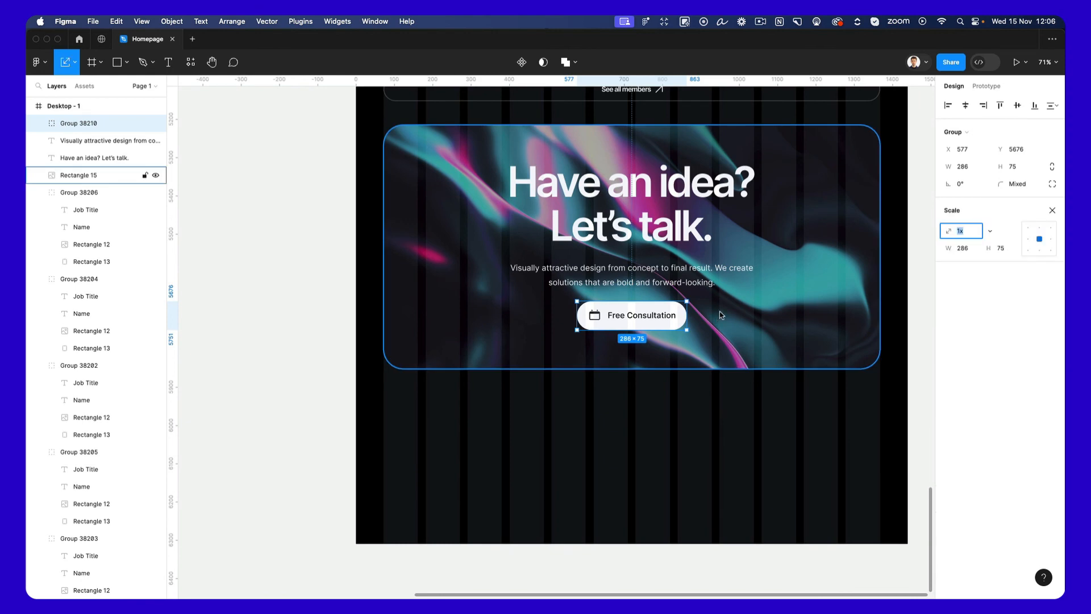
{"action": "type", "text": "0.84"}
{"action": "key", "text": "Return"}
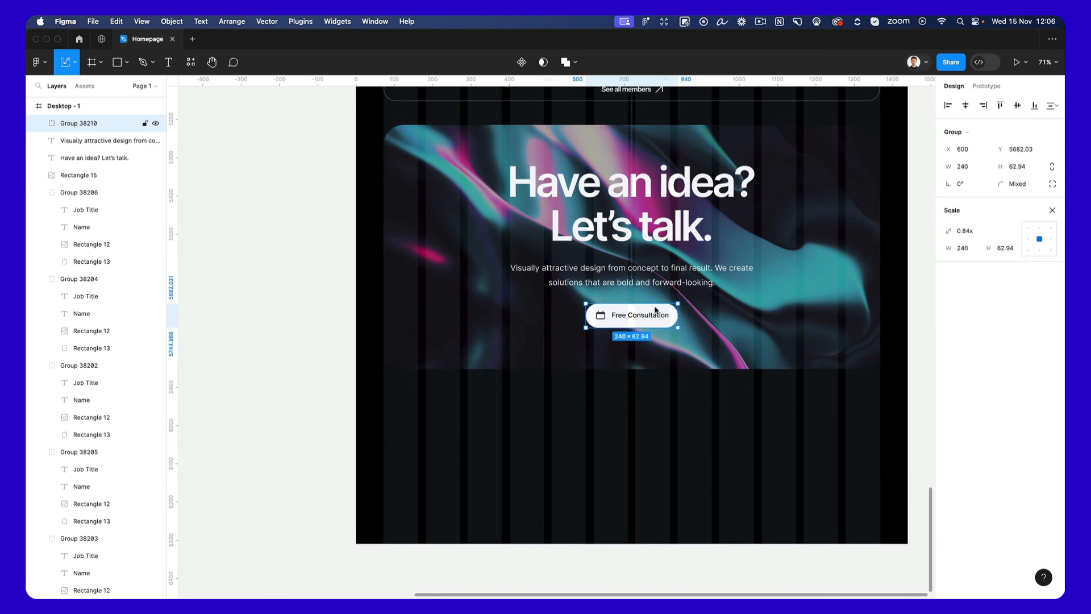
Move the button group up to Y 5672.03 and centre it horizontally in the page.
{"action": "scroll", "coordinate": [656, 310], "scroll_direction": "up", "scroll_amount": 5}
{"action": "double_click", "coordinate": [625, 334]}
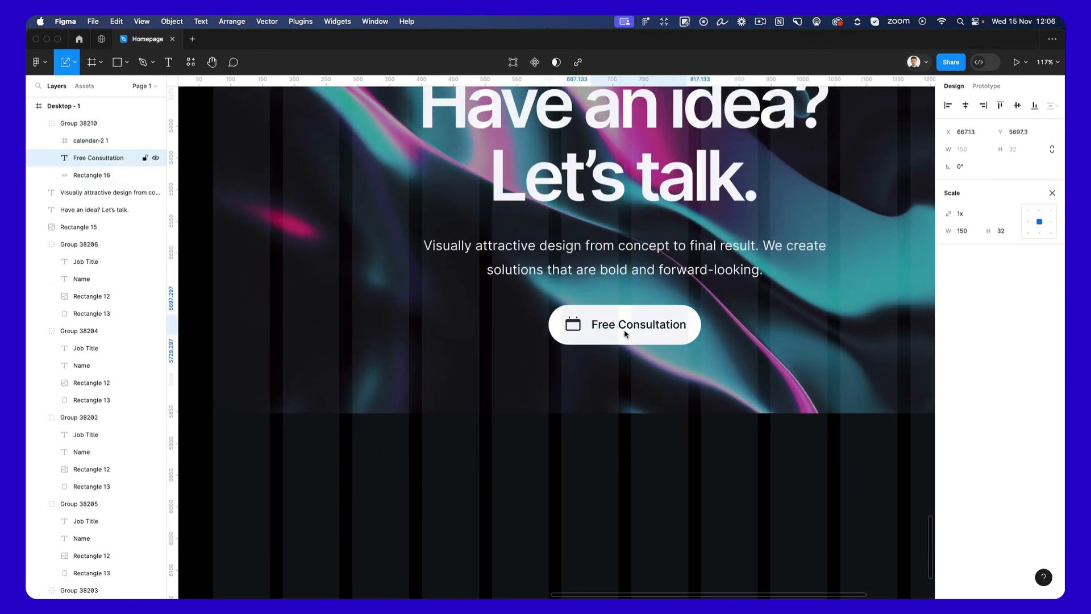
{"action": "scroll", "coordinate": [626, 334], "scroll_direction": "down", "scroll_amount": 3}
{"action": "left_click", "coordinate": [662, 422]}
{"action": "left_click", "coordinate": [651, 327]}
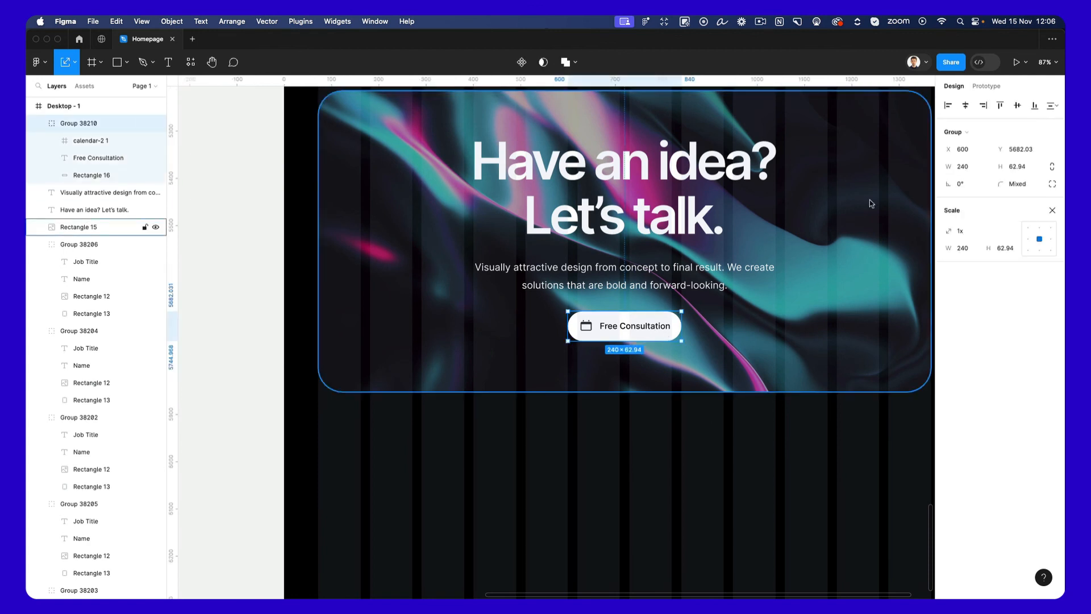
{"action": "left_click", "coordinate": [969, 106]}
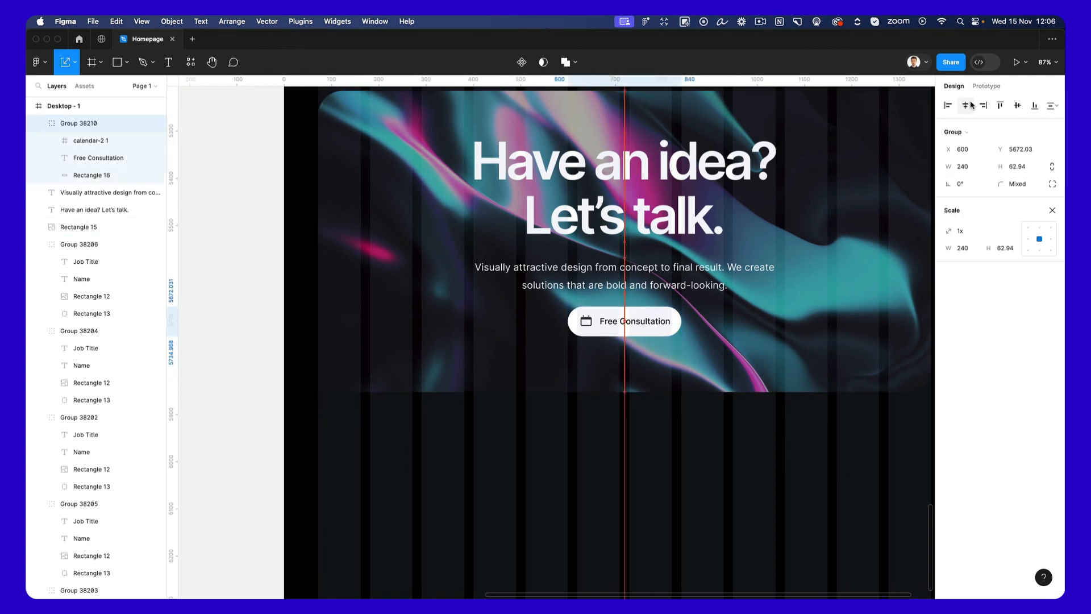
{"action": "scroll", "coordinate": [706, 439], "scroll_direction": "up", "scroll_amount": 3}
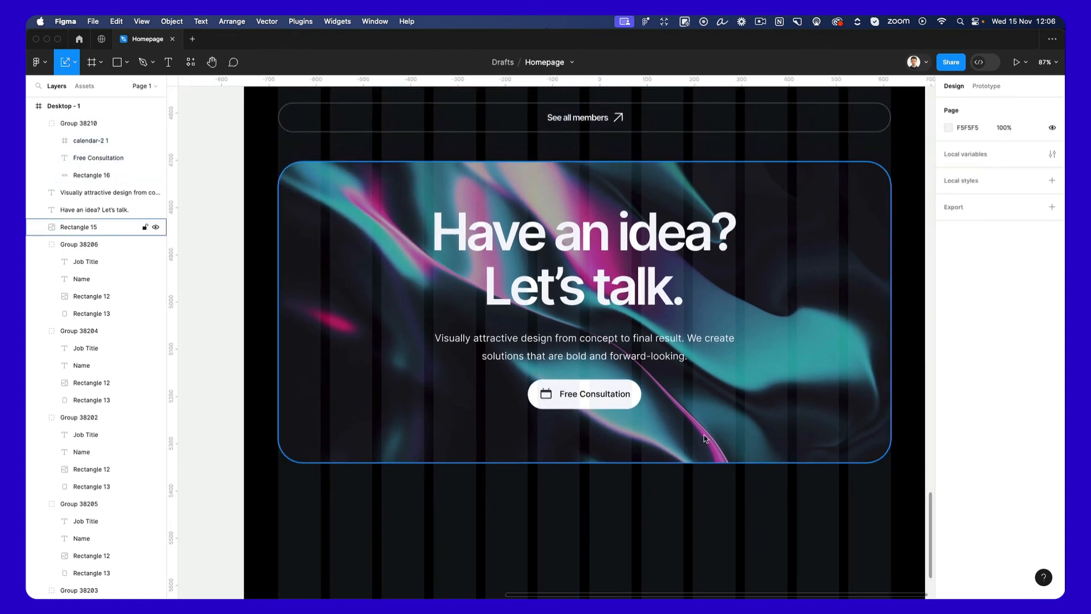
Group the "Have an idea? Let's talk." heading, its paragraph and the button together.
{"action": "left_click", "coordinate": [636, 346], "text": "shift"}
{"action": "left_click", "coordinate": [691, 231], "text": "shift"}
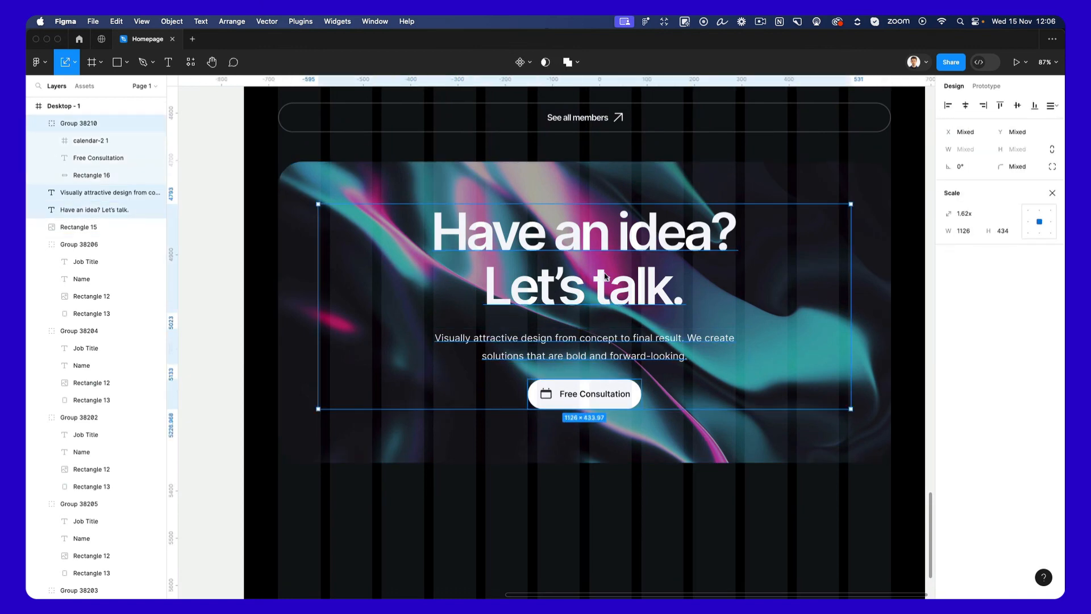
{"action": "key", "text": "super+g"}
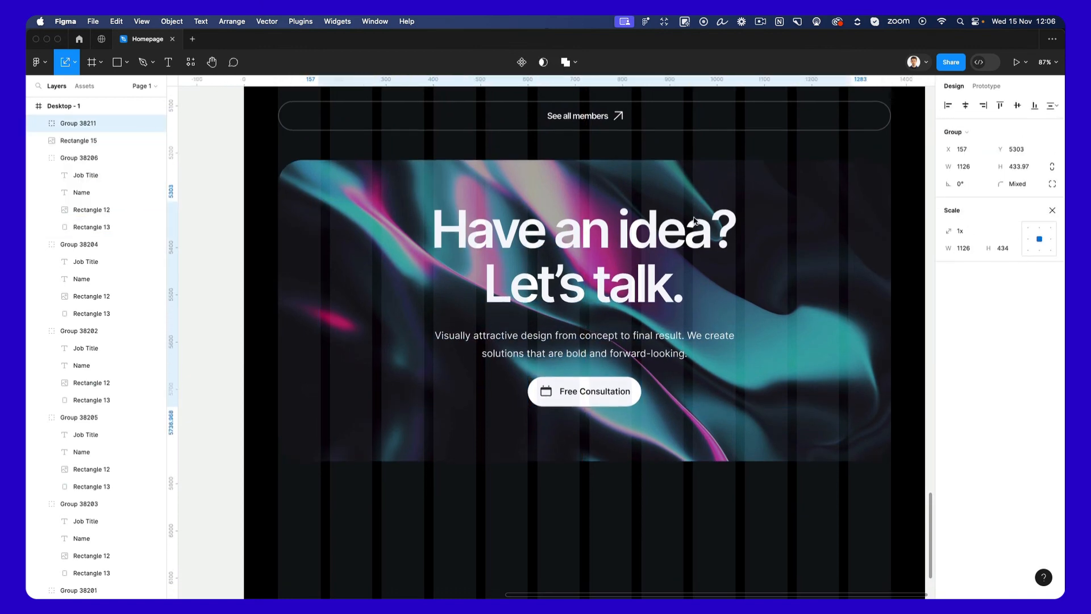
{"action": "scroll", "coordinate": [690, 470], "scroll_direction": "down", "scroll_amount": 1}
{"action": "left_click", "coordinate": [658, 466]}
{"action": "scroll", "coordinate": [659, 467], "scroll_direction": "down", "scroll_amount": 3}
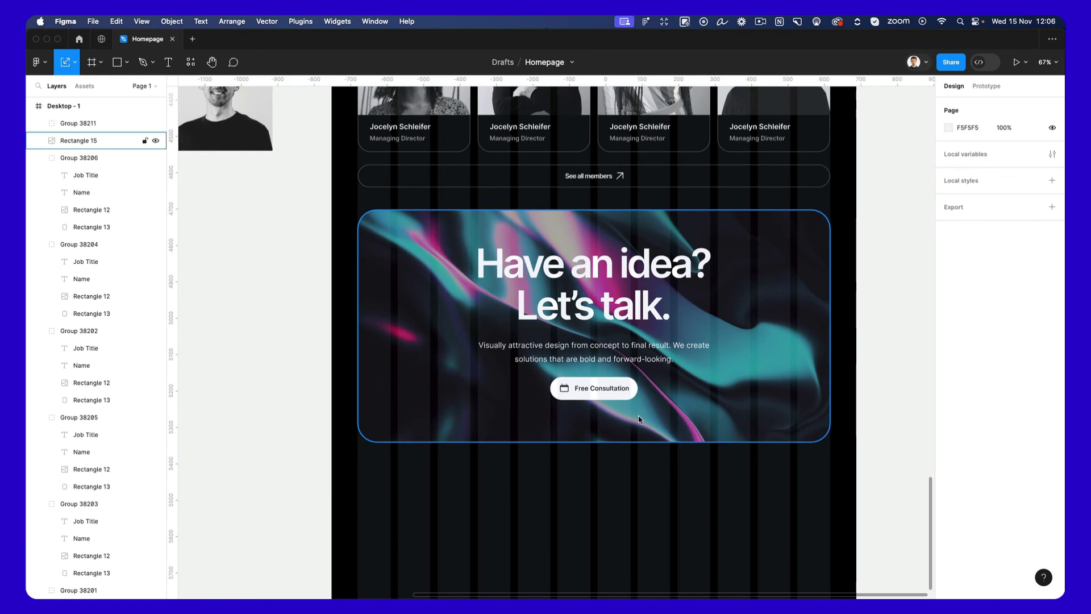
{"action": "left_click", "coordinate": [640, 404]}
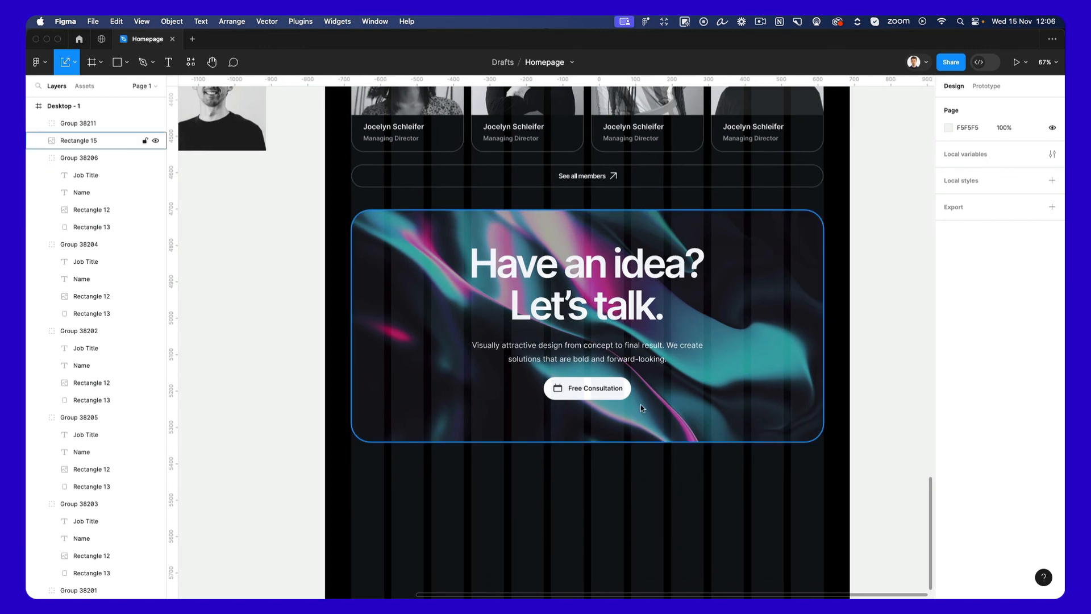
Duplicate the header group from the page top and place the copy below the call-to-action at X 72, Y 5915.
{"action": "scroll", "coordinate": [640, 403], "scroll_direction": "up", "scroll_amount": 1}
{"action": "key", "text": "Escape"}
{"action": "scroll", "coordinate": [640, 400], "scroll_direction": "up", "scroll_amount": 20}
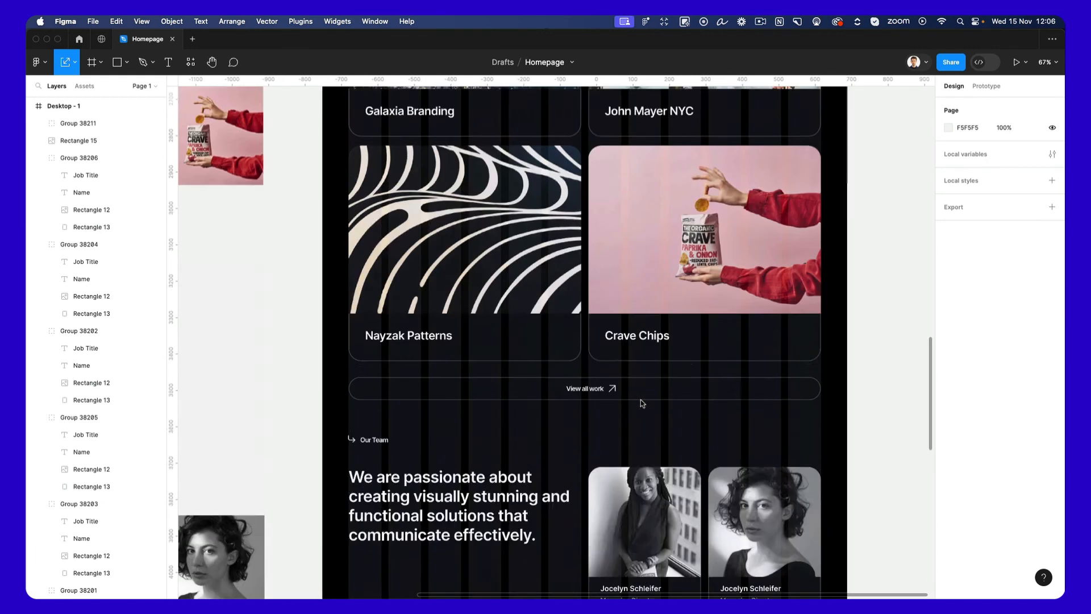
{"action": "scroll", "coordinate": [640, 400], "scroll_direction": "up", "scroll_amount": 5}
{"action": "scroll", "coordinate": [641, 402], "scroll_direction": "down", "scroll_amount": 3}
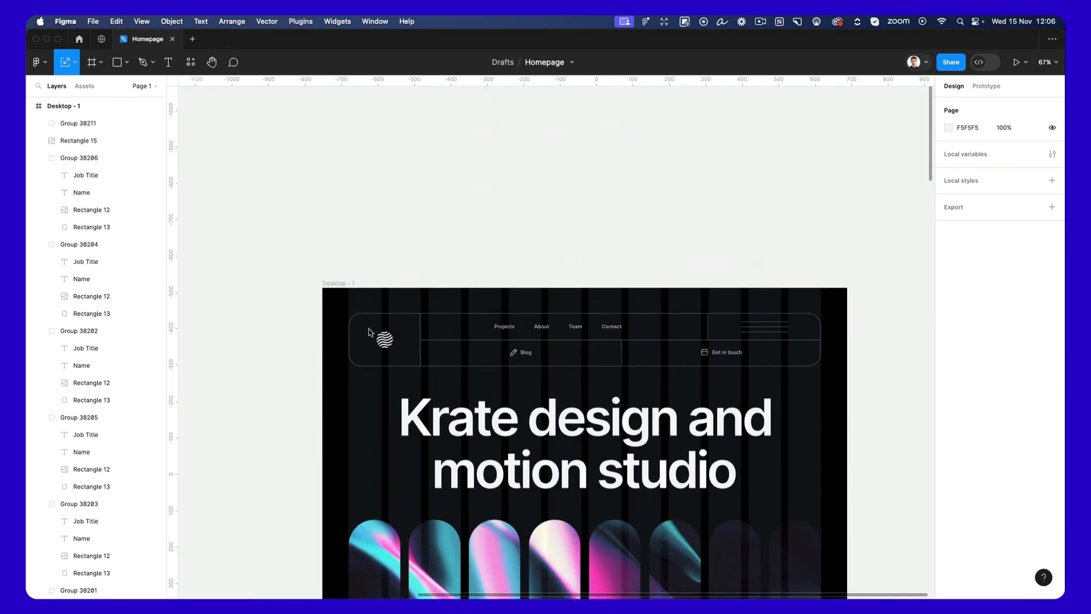
{"action": "left_click_drag", "start_coordinate": [314, 302], "coordinate": [835, 373]}
{"action": "left_click_drag", "start_coordinate": [754, 345], "coordinate": [716, 412]}
{"action": "scroll", "coordinate": [697, 428], "scroll_direction": "up", "scroll_amount": 8}
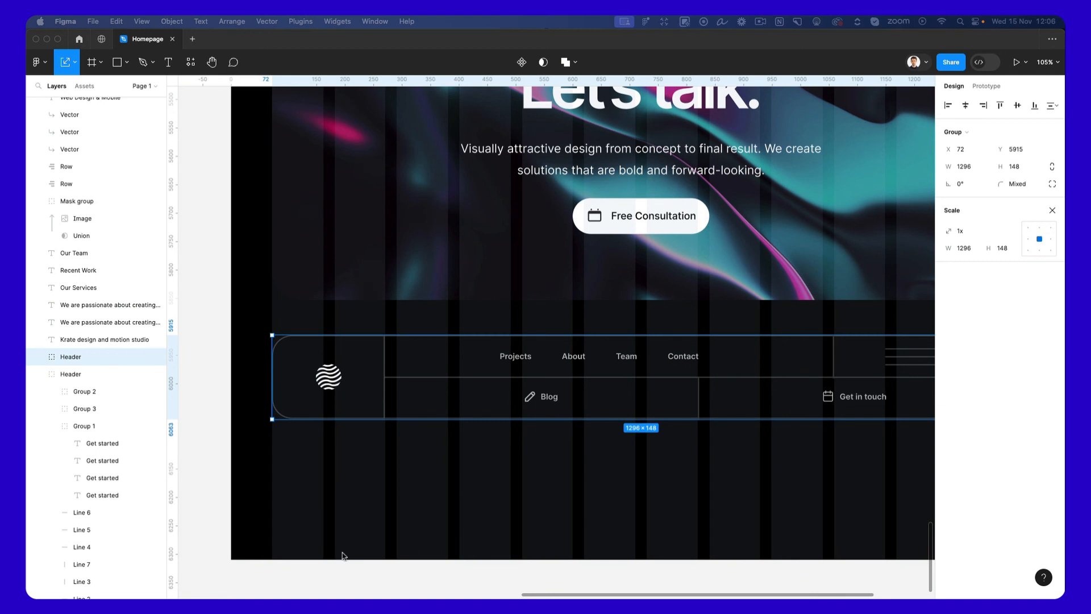
Replace the round logo in the duplicated header's first cell with the copied Clonify logo, centred in the cell.
{"action": "double_click", "coordinate": [324, 380]}
{"action": "key", "text": "super+v"}
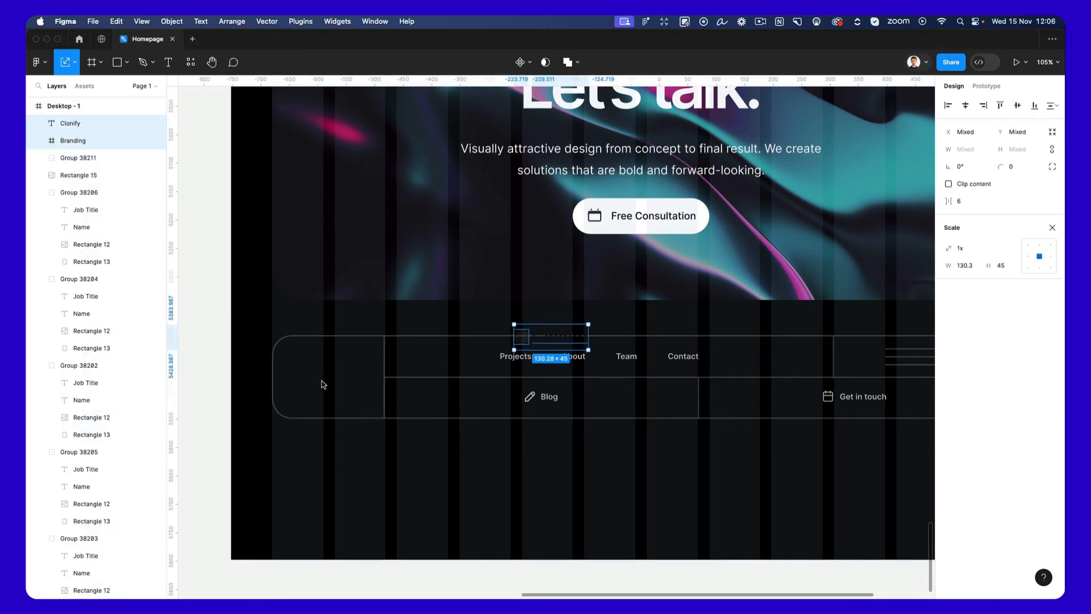
{"action": "left_click_drag", "start_coordinate": [542, 344], "coordinate": [336, 382]}
{"action": "key", "text": "v"}
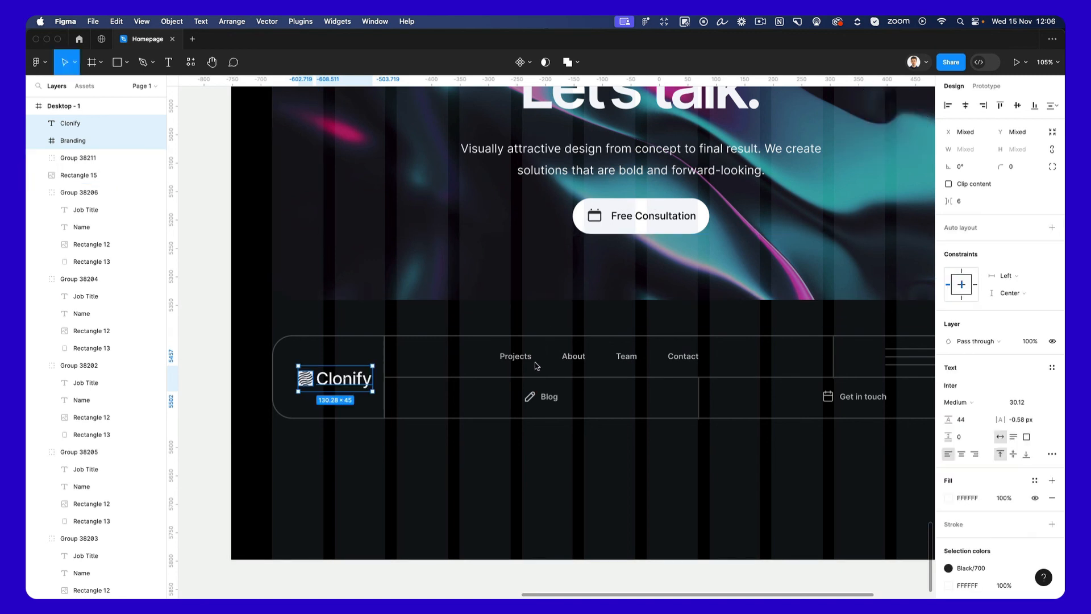
{"action": "scroll", "coordinate": [372, 383], "scroll_direction": "up", "scroll_amount": 5}
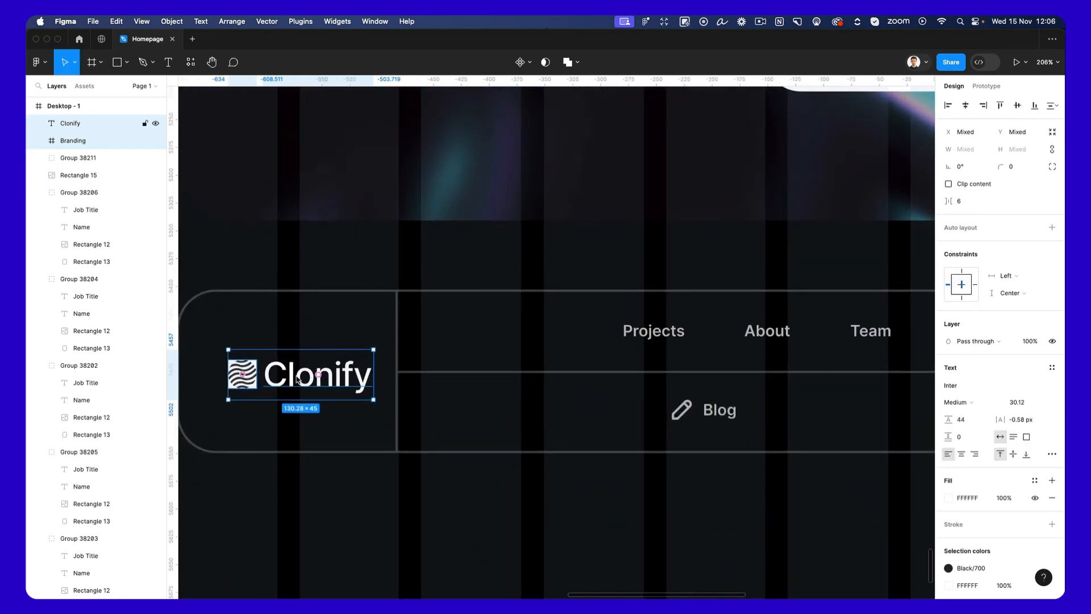
{"action": "key", "text": "Left"}
{"action": "key", "text": "Left"}
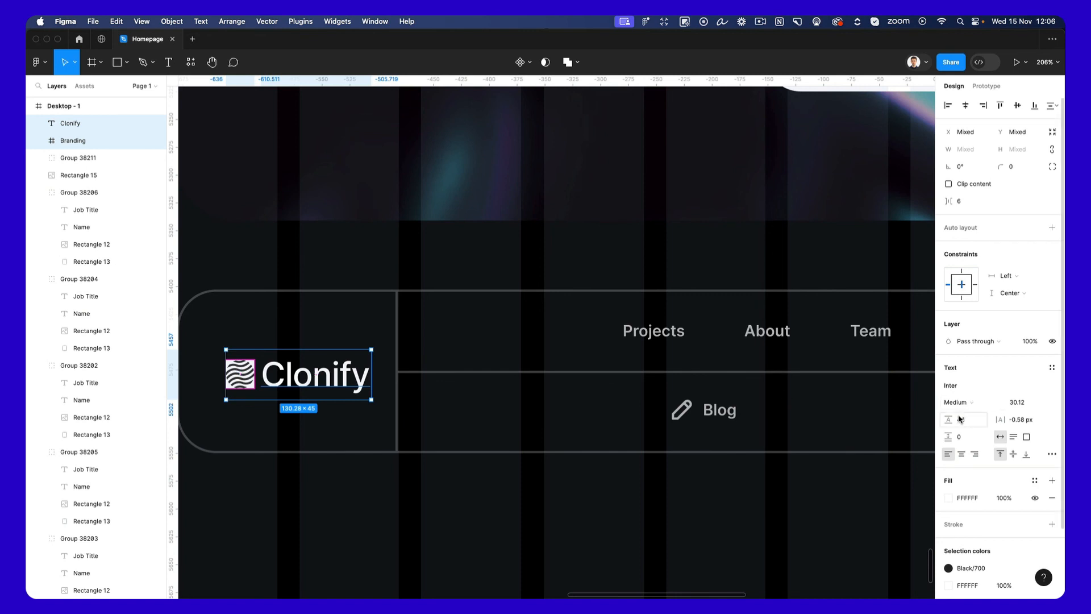
Detach the Black/700 colour style from the footer logo and change its dark colour to white (FFFFFF).
{"action": "scroll", "coordinate": [978, 500], "scroll_direction": "down", "scroll_amount": 3}
{"action": "left_click", "coordinate": [949, 509]}
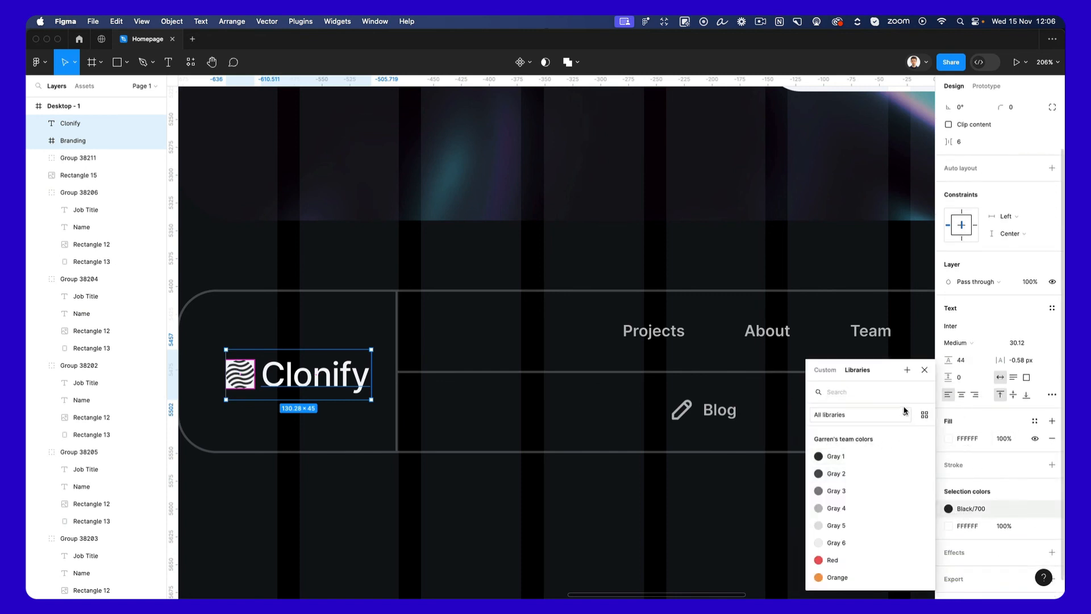
{"action": "left_click", "coordinate": [1035, 509]}
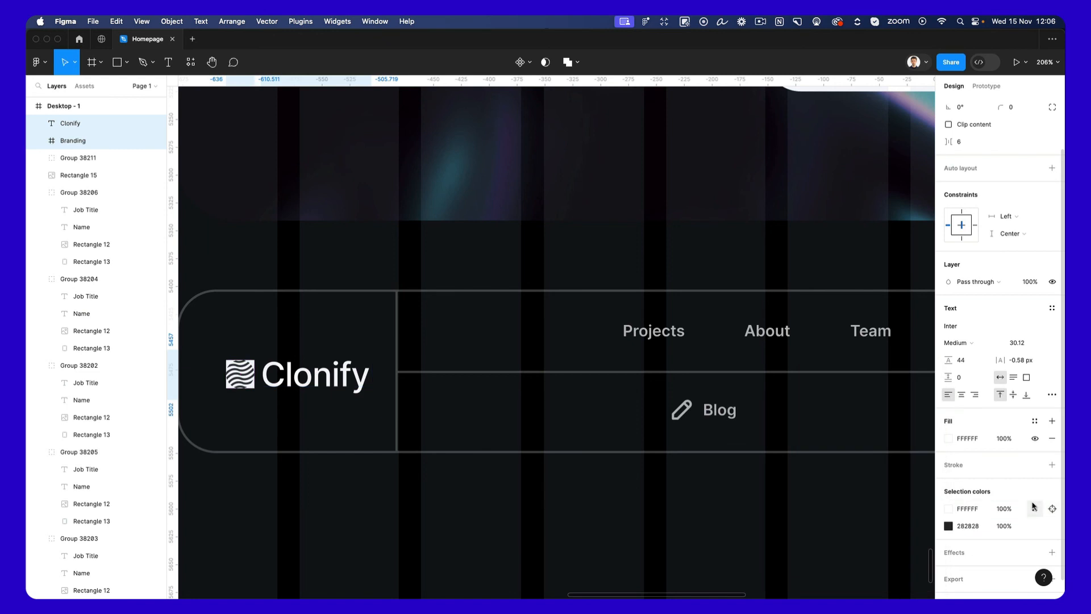
{"action": "left_click", "coordinate": [949, 526]}
{"action": "left_click_drag", "start_coordinate": [853, 404], "coordinate": [691, 238]}
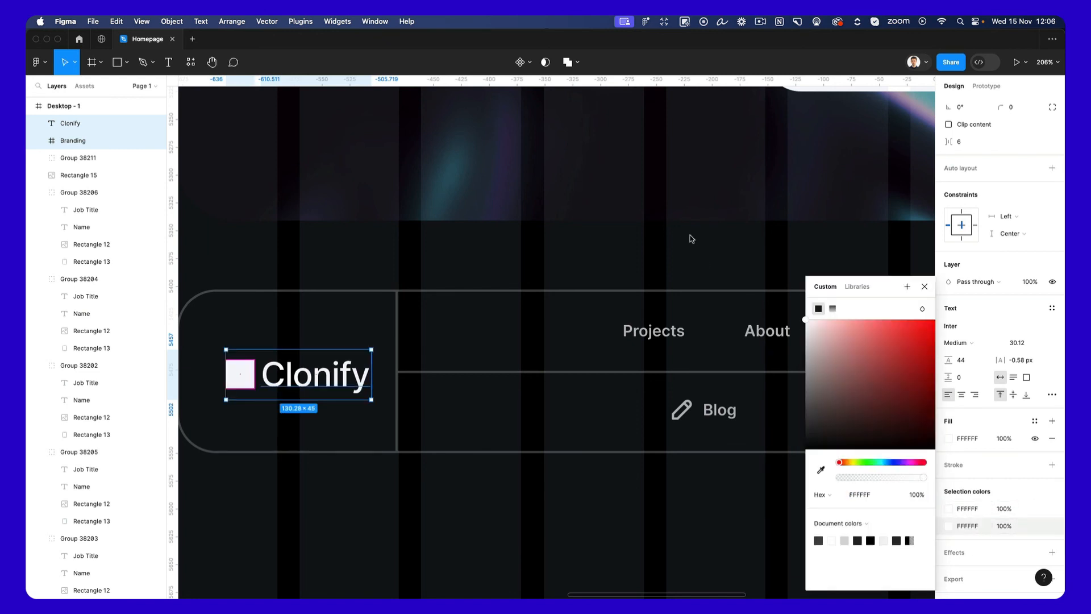
Set the logo's original FFFFFF colour to 0% opacity and remove the fill from the selection.
{"action": "left_click", "coordinate": [1005, 509]}
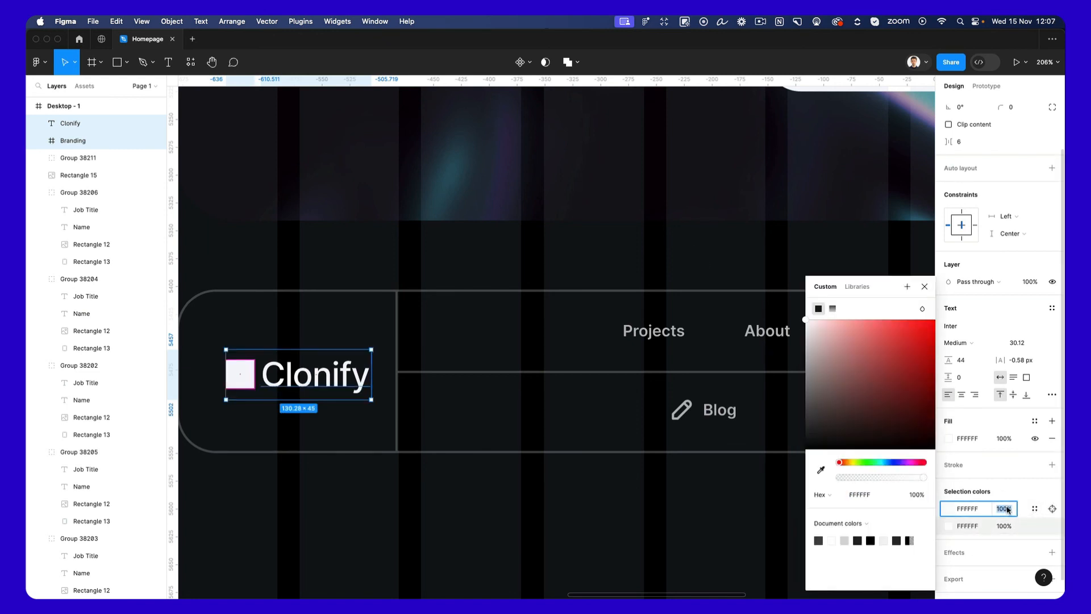
{"action": "type", "text": "0"}
{"action": "key", "text": "Return"}
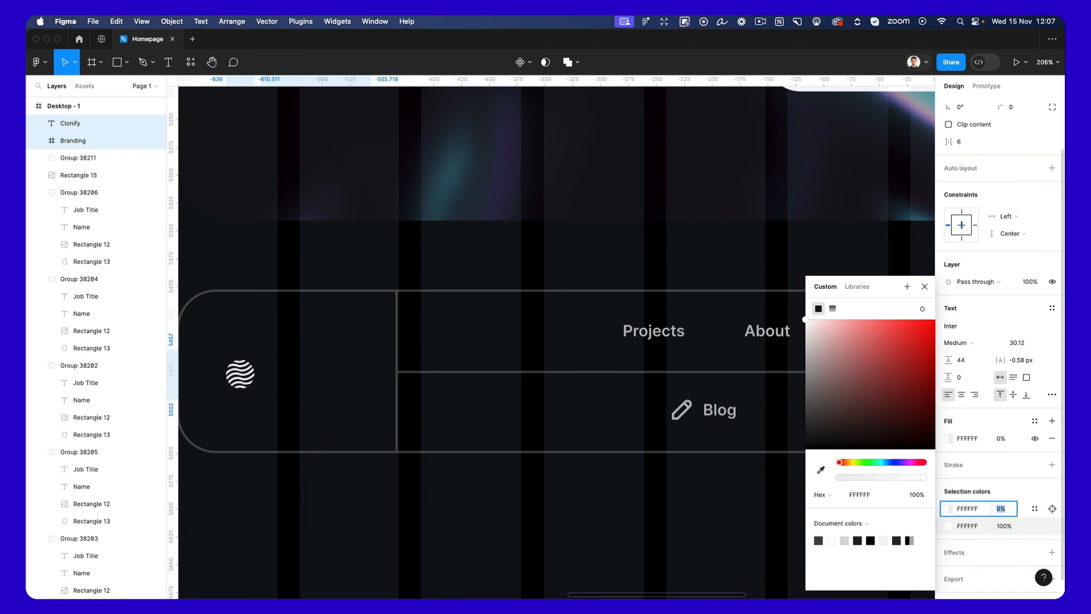
{"action": "left_click", "coordinate": [1052, 438]}
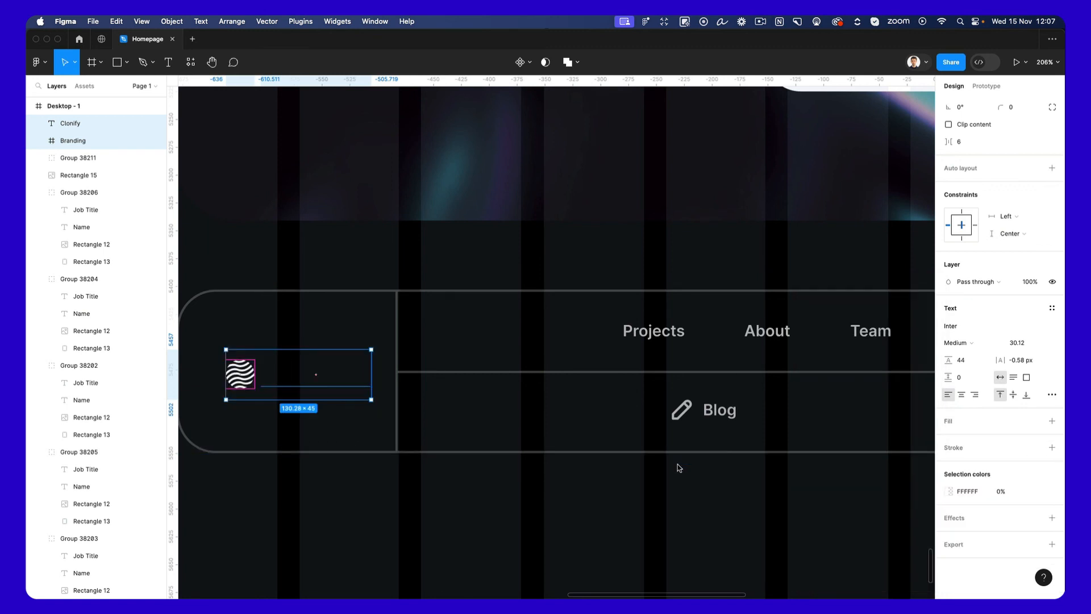
Add a white FFFFFF fill to the Clonify wordmark in the footer logo.
{"action": "left_click", "coordinate": [598, 480]}
{"action": "scroll", "coordinate": [597, 480], "scroll_direction": "down", "scroll_amount": 3}
{"action": "left_click", "coordinate": [70, 122]}
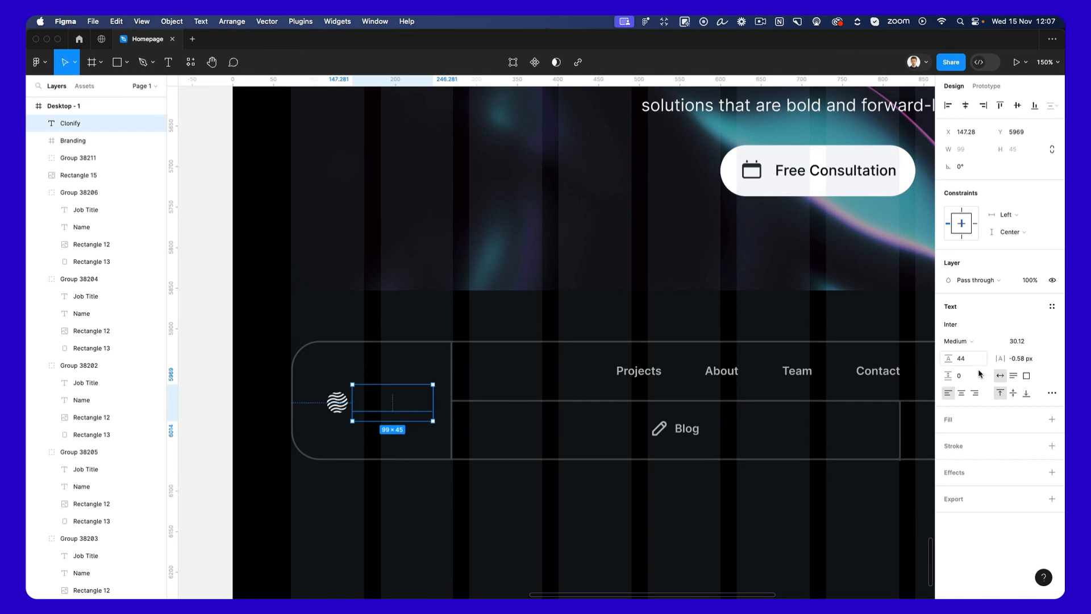
{"action": "left_click", "coordinate": [1052, 419]}
{"action": "left_click", "coordinate": [948, 437]}
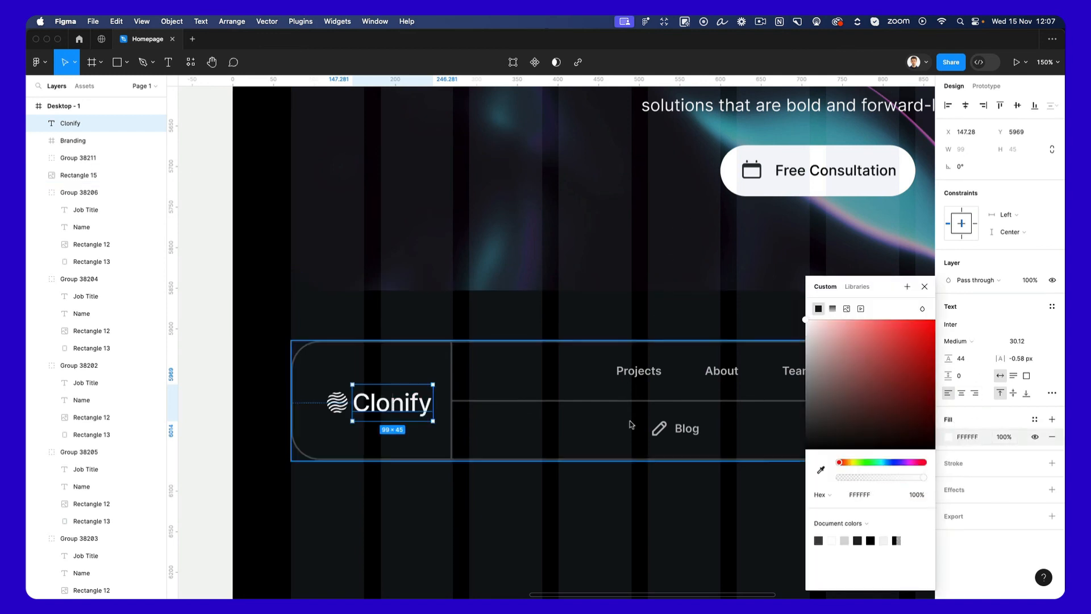
Group the footer's wave mark and the Clonify wordmark together.
{"action": "left_click", "coordinate": [514, 476]}
{"action": "left_click", "coordinate": [337, 402]}
{"action": "left_click", "coordinate": [394, 403], "text": "shift"}
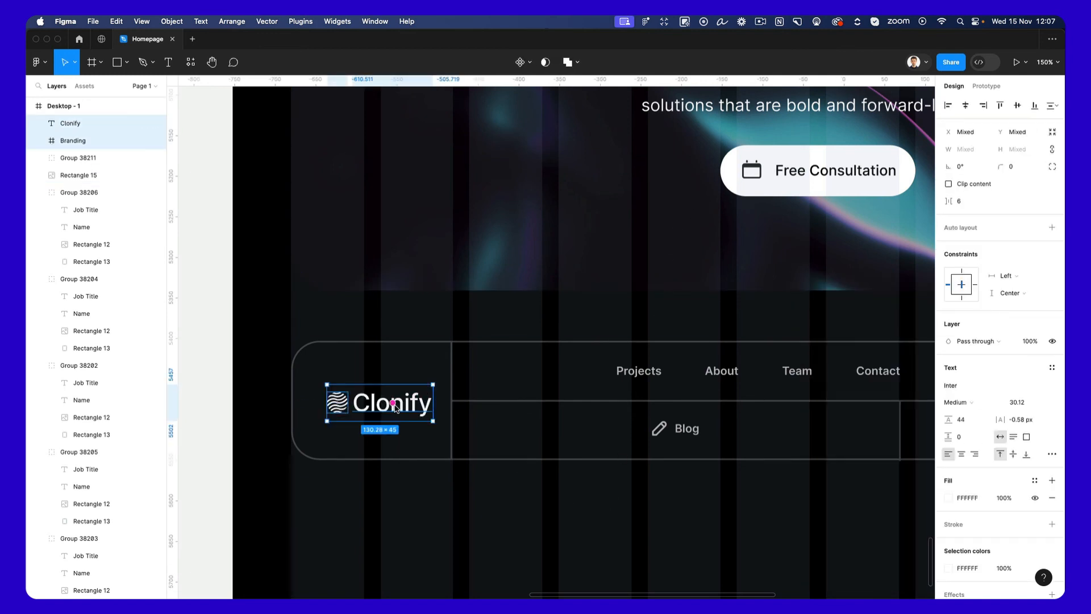
{"action": "key", "text": "super+g"}
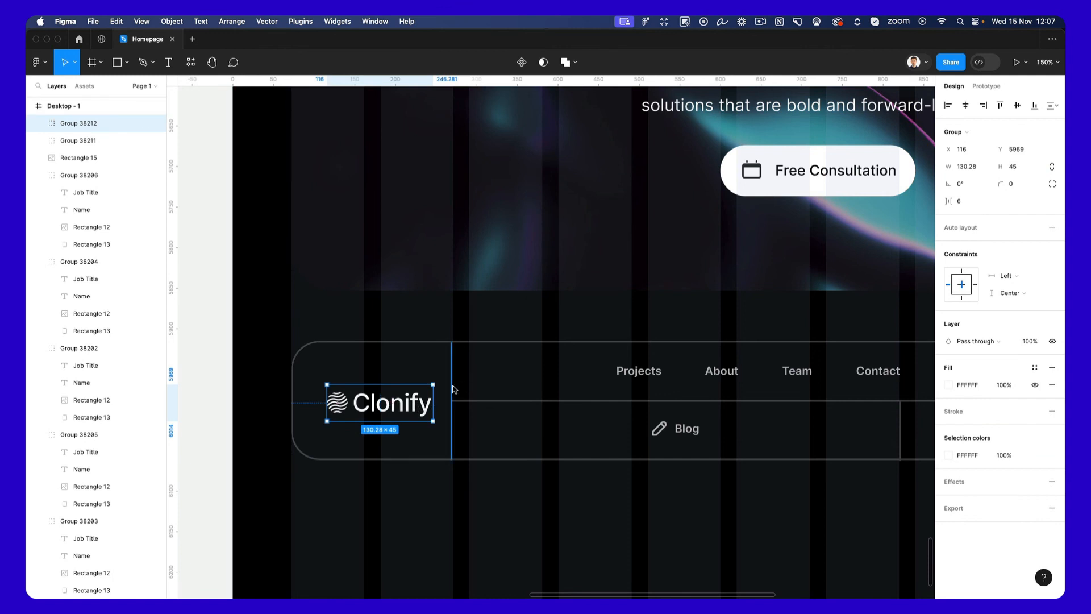
Widen the footer's logo cell by moving its vertical divider to X 291 and shorten the horizontal divider to 1077.
{"action": "left_click_drag", "start_coordinate": [453, 389], "coordinate": [472, 402]}
{"action": "left_click", "coordinate": [493, 401]}
{"action": "scroll", "coordinate": [475, 406], "scroll_direction": "right", "scroll_amount": 3}
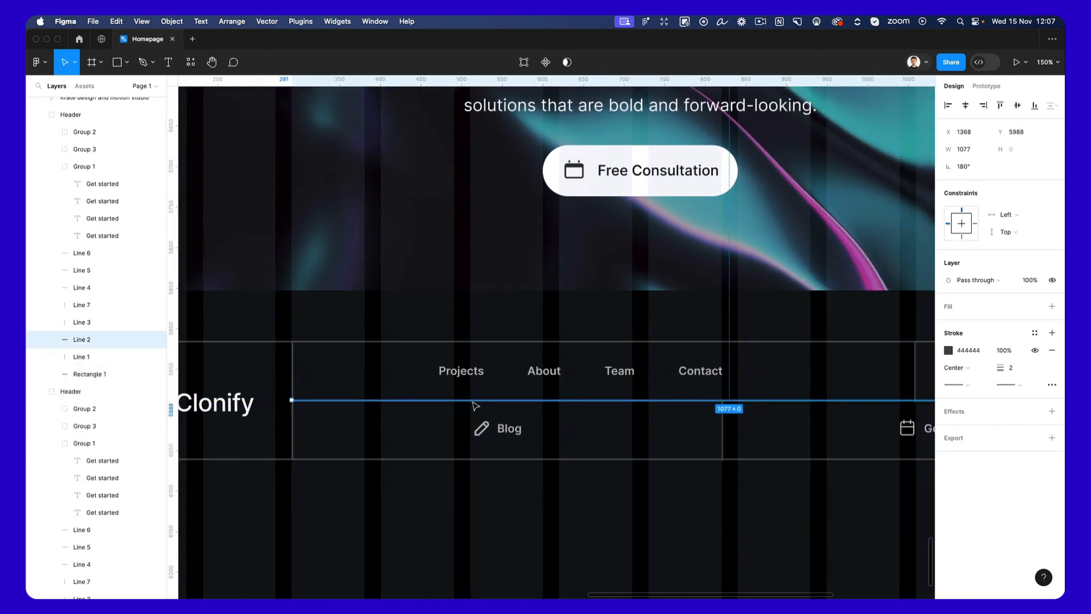
{"action": "scroll", "coordinate": [476, 406], "scroll_direction": "right", "scroll_amount": 10}
{"action": "scroll", "coordinate": [471, 405], "scroll_direction": "left", "scroll_amount": 8}
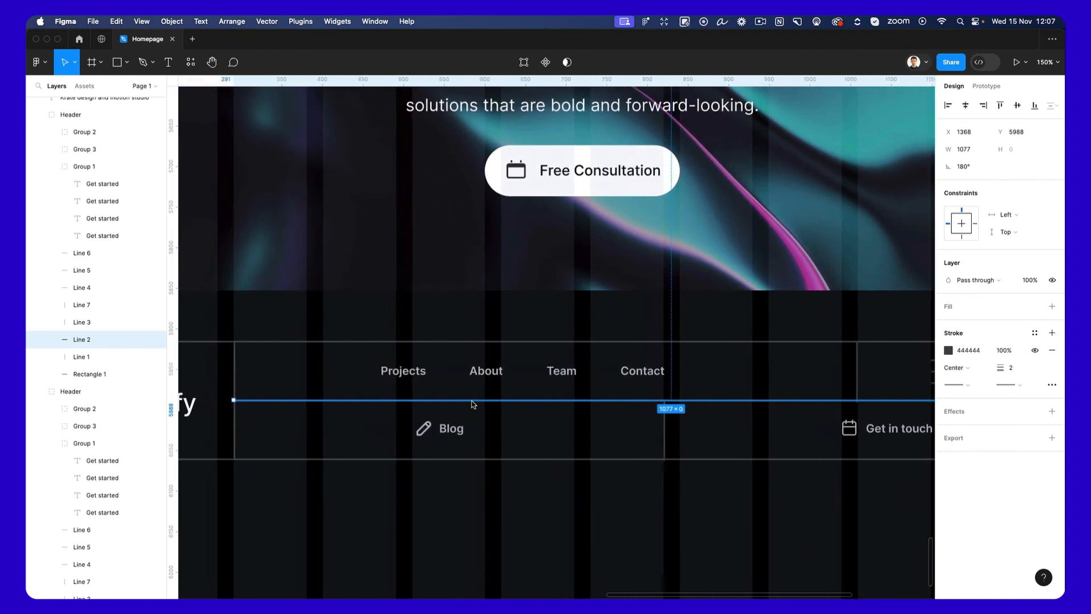
{"action": "scroll", "coordinate": [473, 404], "scroll_direction": "left", "scroll_amount": 3}
Move the footer's Projects, About, Team and Contact link group to X 380, Y 5940.
{"action": "left_click", "coordinate": [513, 516]}
{"action": "left_click", "coordinate": [517, 371]}
{"action": "left_click", "coordinate": [531, 370]}
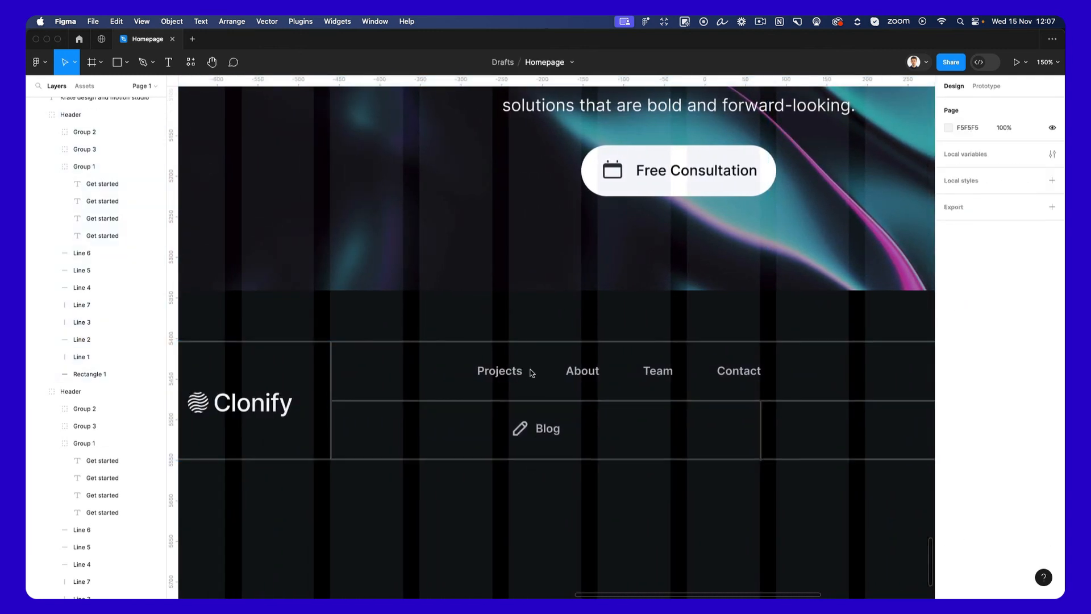
{"action": "left_click", "coordinate": [532, 373]}
{"action": "left_click_drag", "start_coordinate": [629, 372], "coordinate": [551, 375]}
{"action": "scroll", "coordinate": [549, 375], "scroll_direction": "down", "scroll_amount": 1}
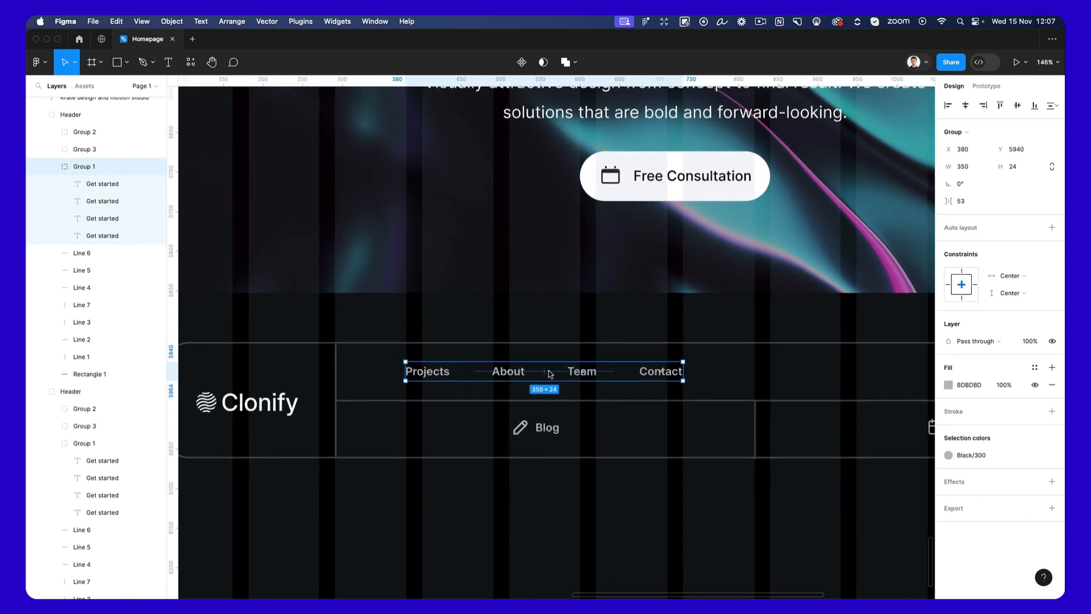
Move the vertical divider in the footer's upper row to X 822, in line with the lower row's divider.
{"action": "scroll", "coordinate": [551, 374], "scroll_direction": "right", "scroll_amount": 2}
{"action": "scroll", "coordinate": [770, 369], "scroll_direction": "right", "scroll_amount": 1}
{"action": "scroll", "coordinate": [770, 368], "scroll_direction": "right", "scroll_amount": 1}
{"action": "left_click", "coordinate": [785, 372]}
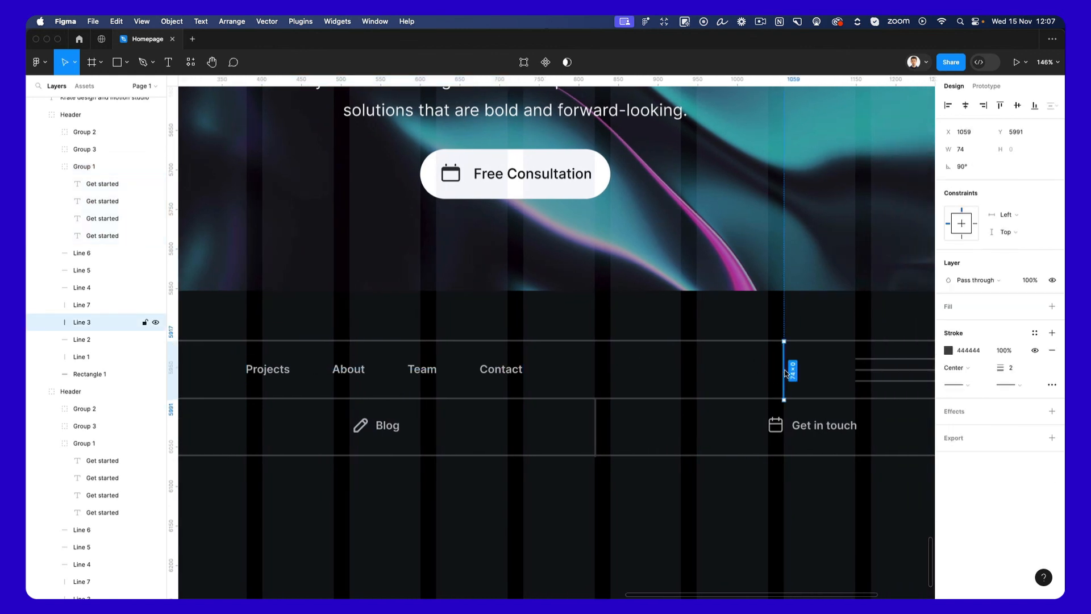
{"action": "left_click_drag", "start_coordinate": [782, 373], "coordinate": [598, 372]}
{"action": "scroll", "coordinate": [597, 372], "scroll_direction": "down", "scroll_amount": 5}
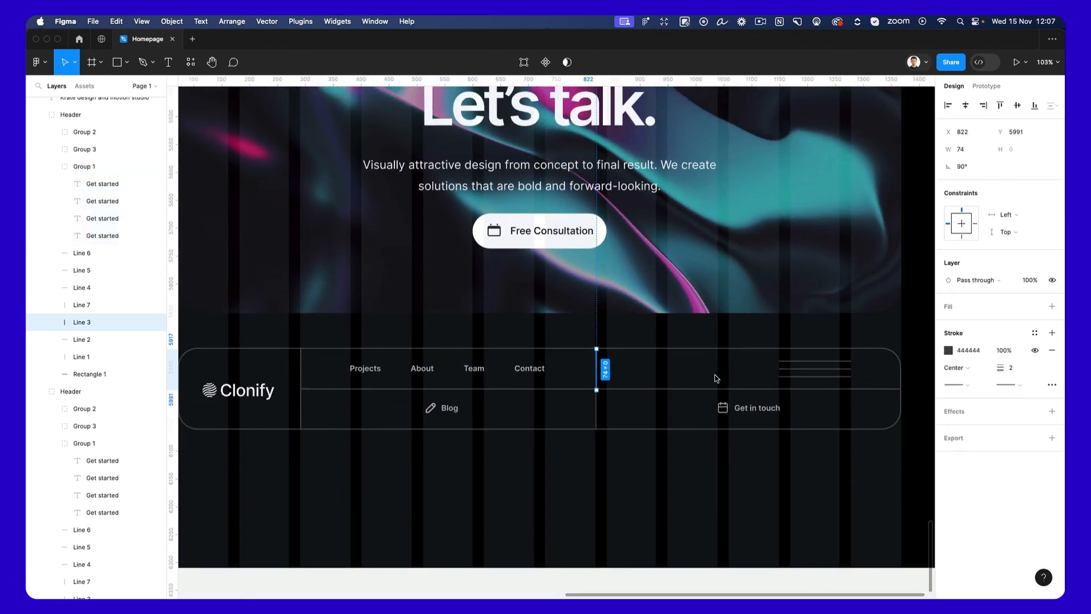
Duplicate the Contact link into the footer's upper-right cell at X 920 and replace its text with the company's contact e-mail.
{"action": "key", "text": "Escape"}
{"action": "left_click", "coordinate": [523, 370]}
{"action": "left_click_drag", "start_coordinate": [523, 370], "coordinate": [667, 371]}
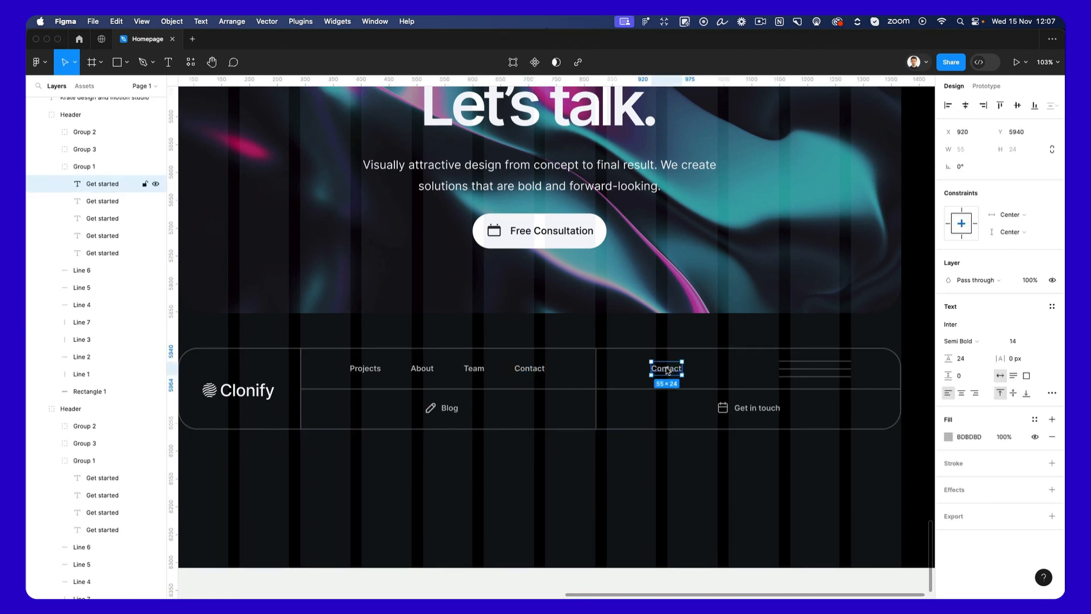
{"action": "key", "text": "Return"}
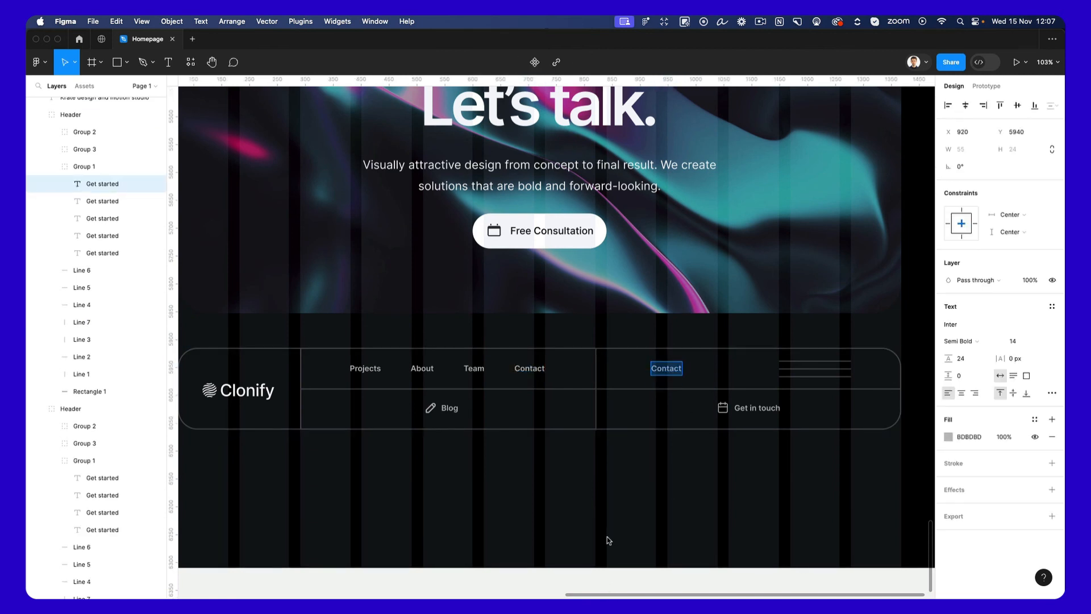
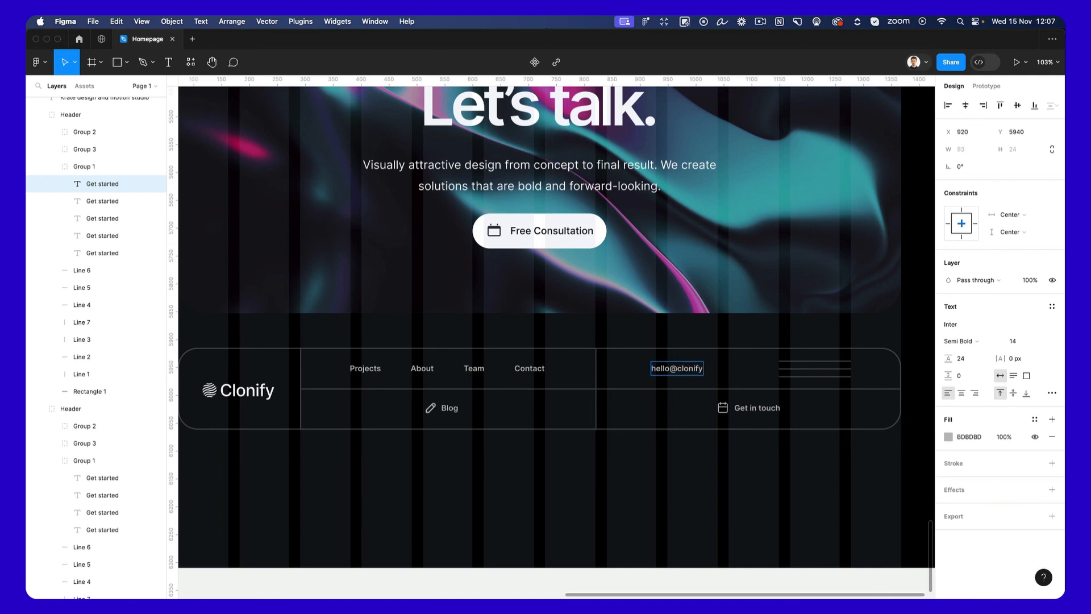
{"action": "key", "text": "Escape"}
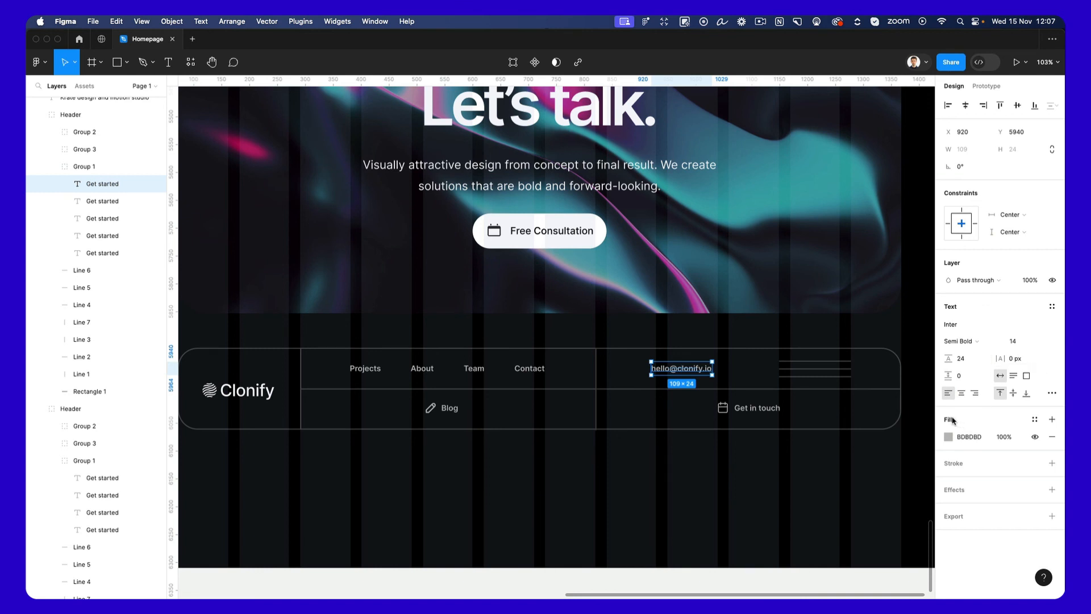
Set the footer e-mail text's font size to 21 and nudge the text to Y 5939.
{"action": "left_click", "coordinate": [1022, 345]}
{"action": "key", "text": "Up"}
{"action": "key", "text": "Up"}
{"action": "key", "text": "Up"}
{"action": "key", "text": "Up"}
{"action": "key", "text": "Up"}
{"action": "key", "text": "Return"}
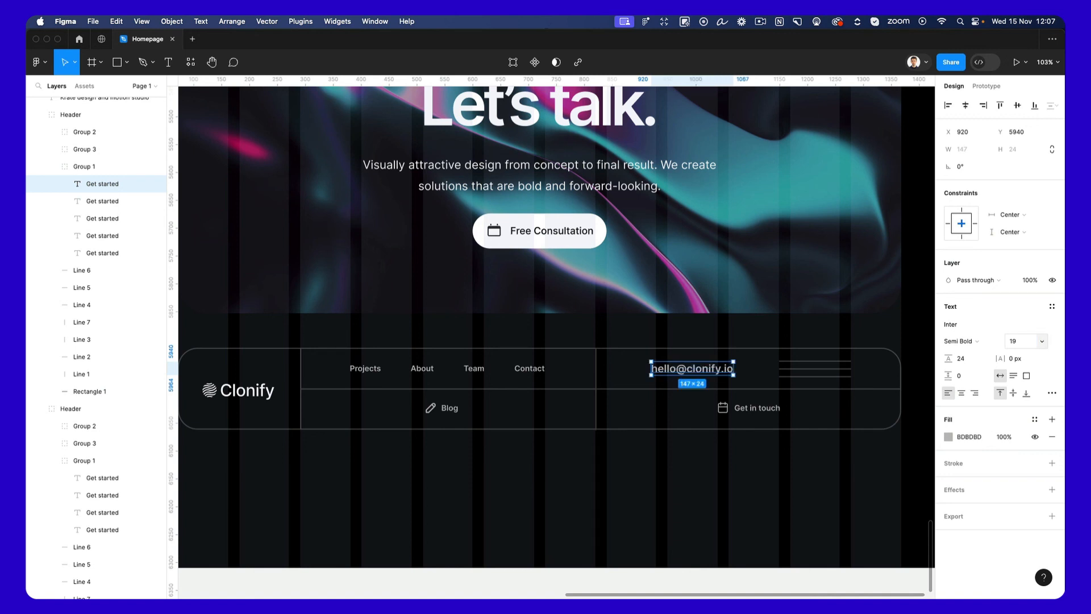
{"action": "key", "text": "Up"}
{"action": "left_click", "coordinate": [1019, 342]}
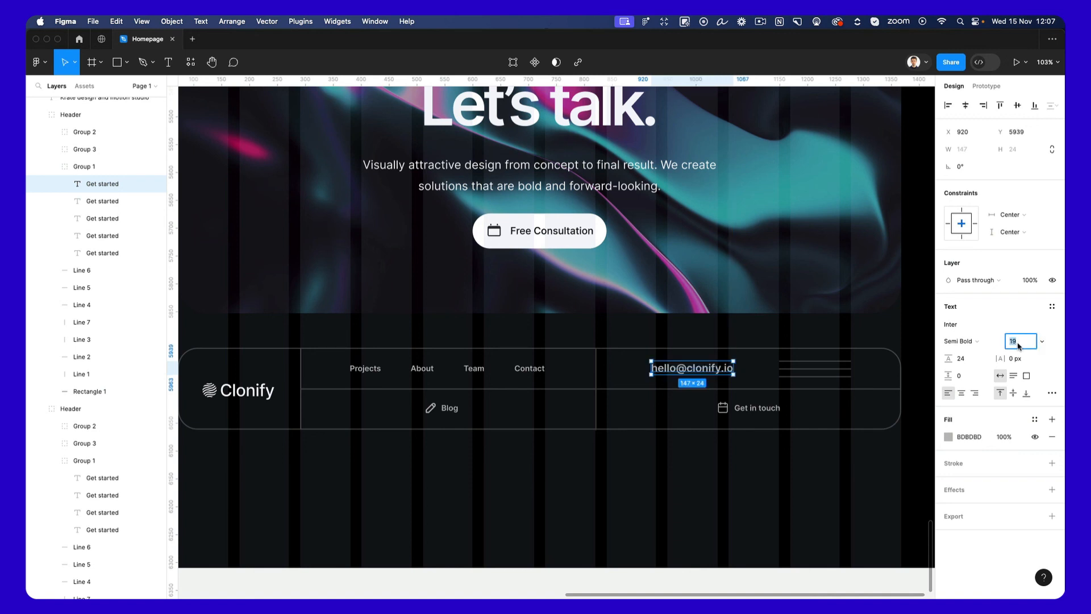
{"action": "key", "text": "Up"}
{"action": "key", "text": "Up"}
Delete the three menu lines beside the footer e-mail and move the e-mail text to X 1019, Y 5939.
{"action": "left_click", "coordinate": [796, 362]}
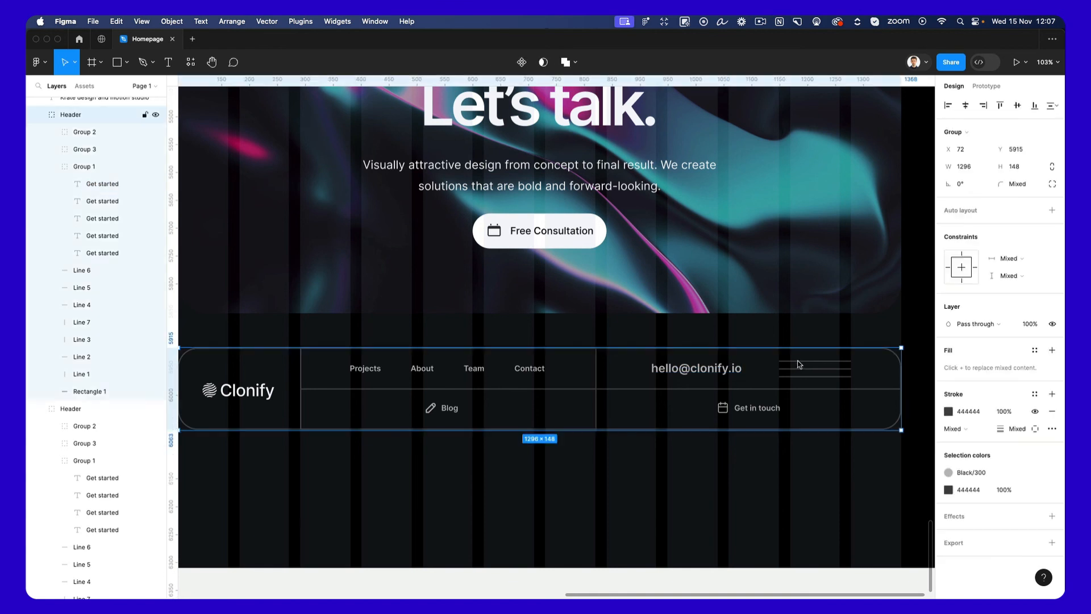
{"action": "left_click_drag", "start_coordinate": [801, 360], "coordinate": [813, 376]}
{"action": "key", "text": "Delete"}
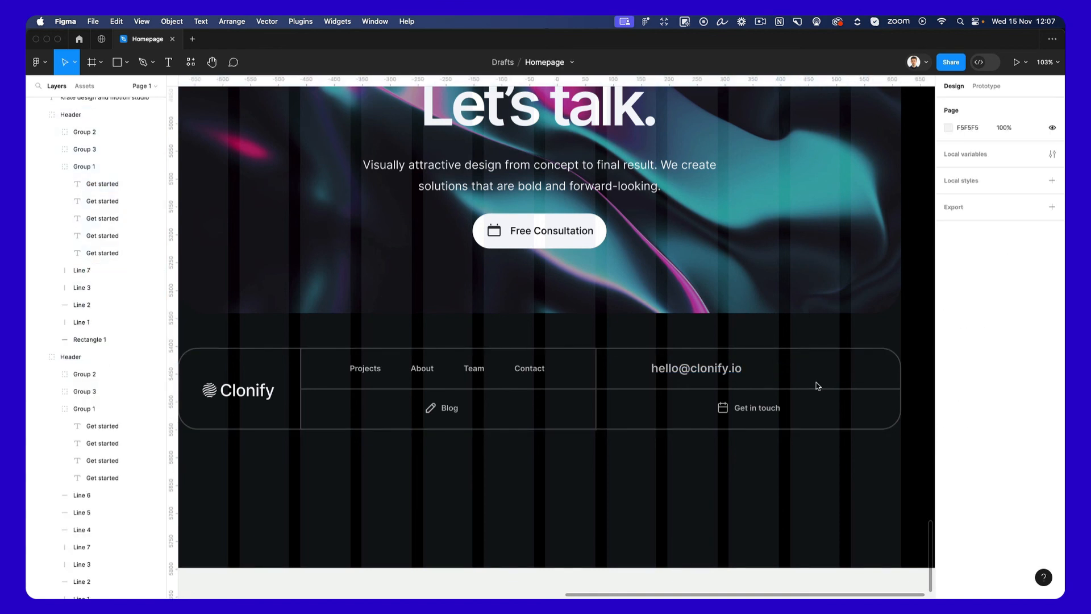
{"action": "left_click", "coordinate": [718, 376]}
{"action": "left_click_drag", "start_coordinate": [717, 377], "coordinate": [764, 376]}
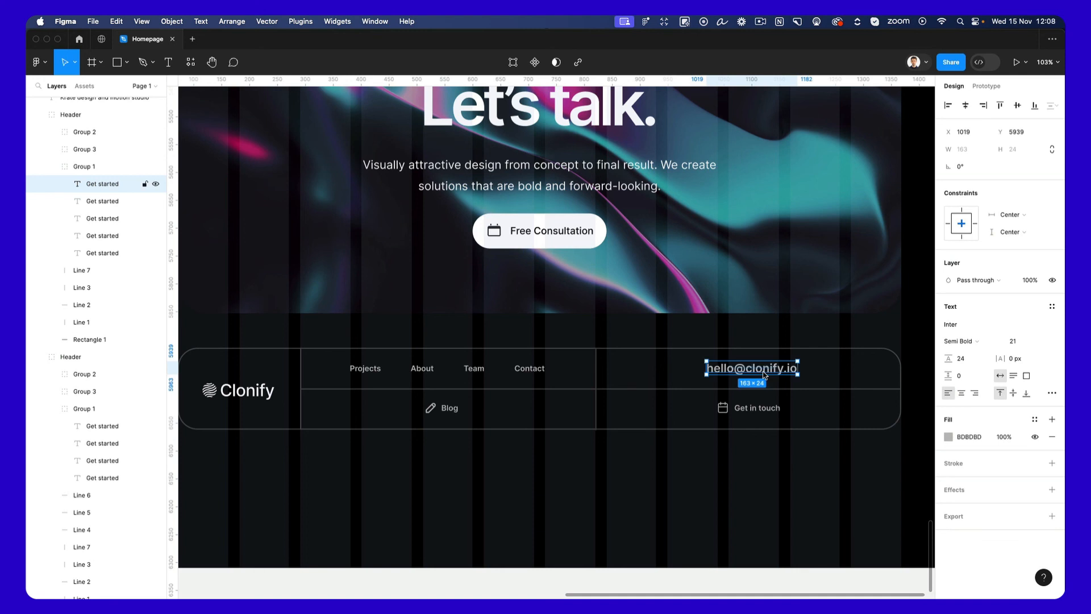
Delete the footer's calendar icon, then replace "Get in touch" with the pasted "© 2088 Nayzak Design" text at X 1101, Y 6011.
{"action": "left_click", "coordinate": [732, 413]}
{"action": "left_click", "coordinate": [726, 413]}
{"action": "key", "text": "Delete"}
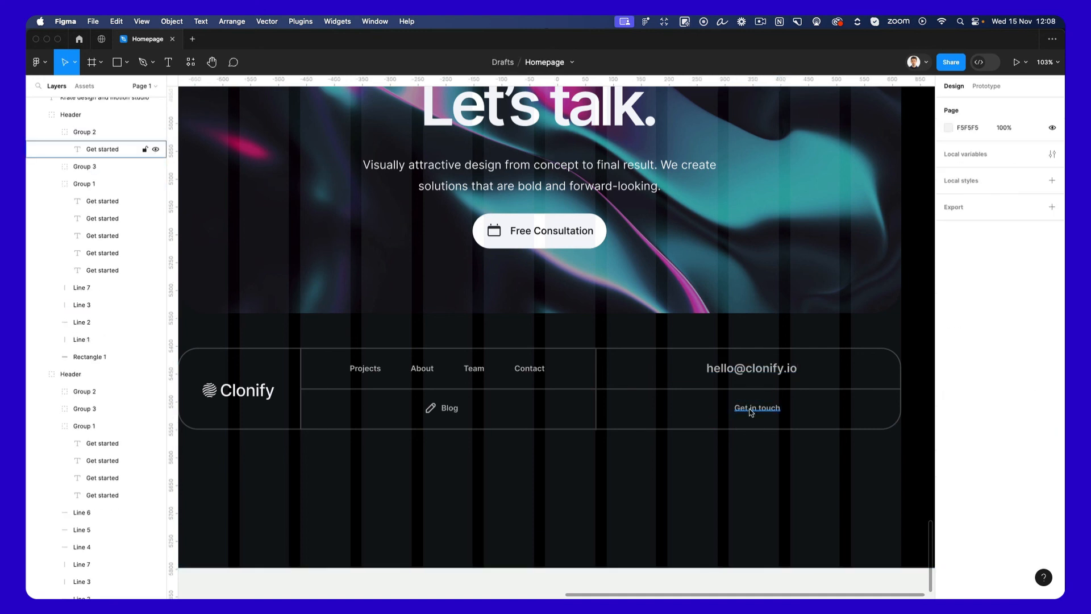
{"action": "double_click", "coordinate": [752, 409]}
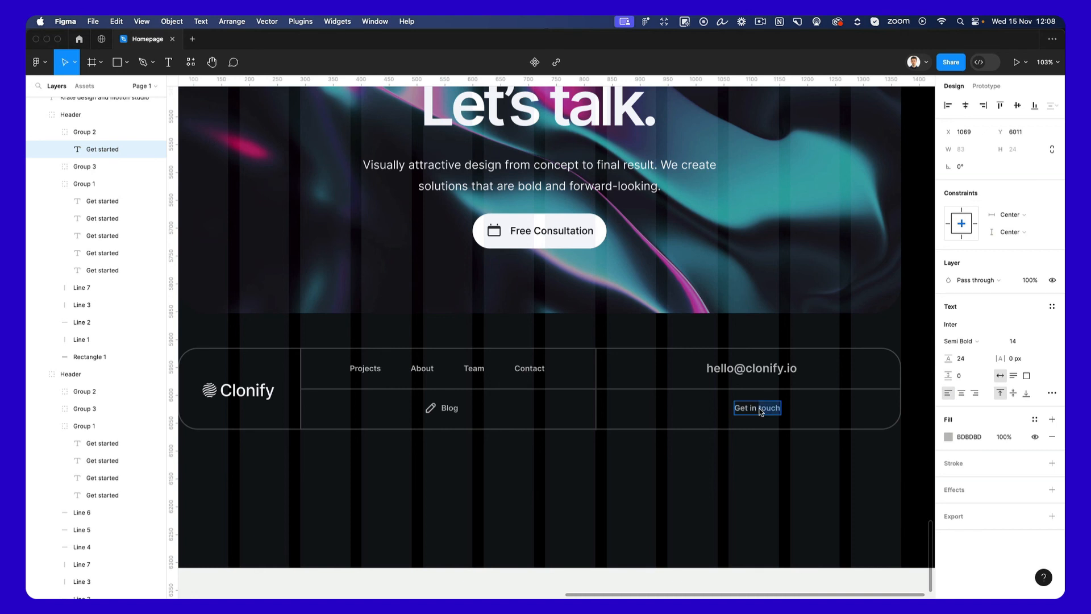
{"action": "type", "text": "© 2088 Nayzak Design"}
{"action": "scroll", "coordinate": [774, 456], "scroll_direction": "left", "scroll_amount": 1}
{"action": "left_click_drag", "start_coordinate": [770, 411], "coordinate": [789, 413]}
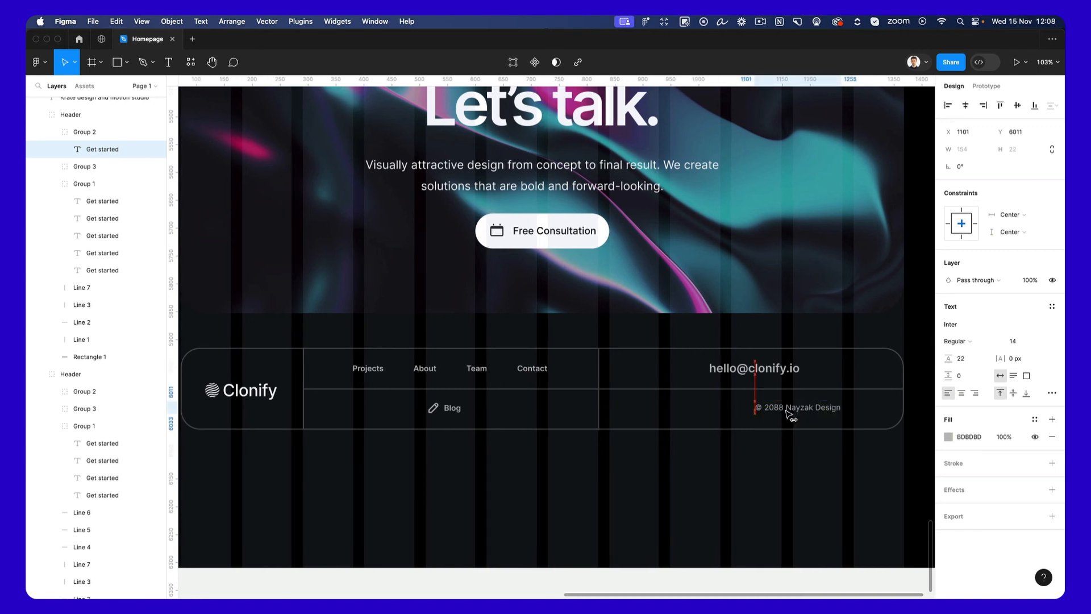
Move the lower row's vertical divider to X 1039 and shift the copyright text to the middle of its cell.
{"action": "left_click", "coordinate": [600, 412]}
{"action": "left_click_drag", "start_coordinate": [600, 412], "coordinate": [720, 413]}
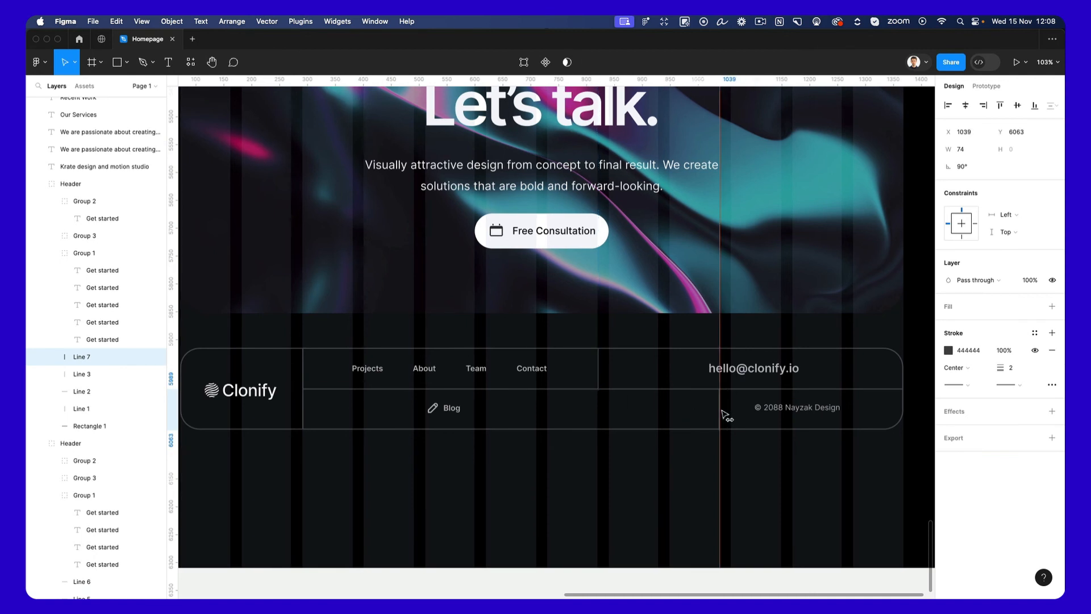
{"action": "scroll", "coordinate": [722, 414], "scroll_direction": "left", "scroll_amount": 1}
{"action": "scroll", "coordinate": [805, 410], "scroll_direction": "down", "scroll_amount": 1}
{"action": "left_click", "coordinate": [806, 410]}
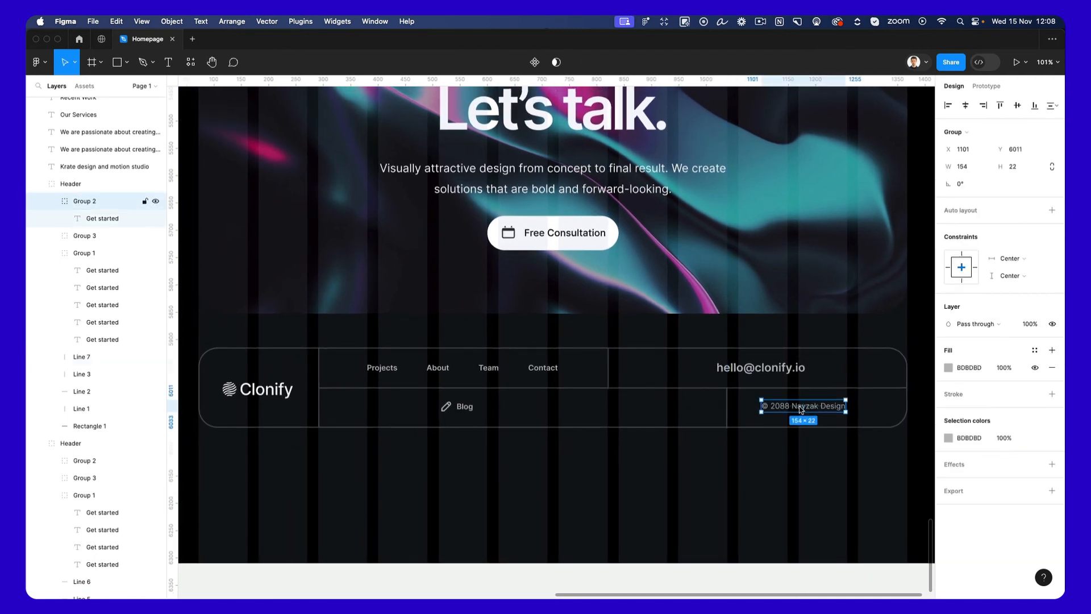
{"action": "left_click_drag", "start_coordinate": [806, 410], "coordinate": [822, 412]}
Duplicate the lower row's vertical divider and place the copy beside the Blog link at X 644.
{"action": "left_click", "coordinate": [730, 409]}
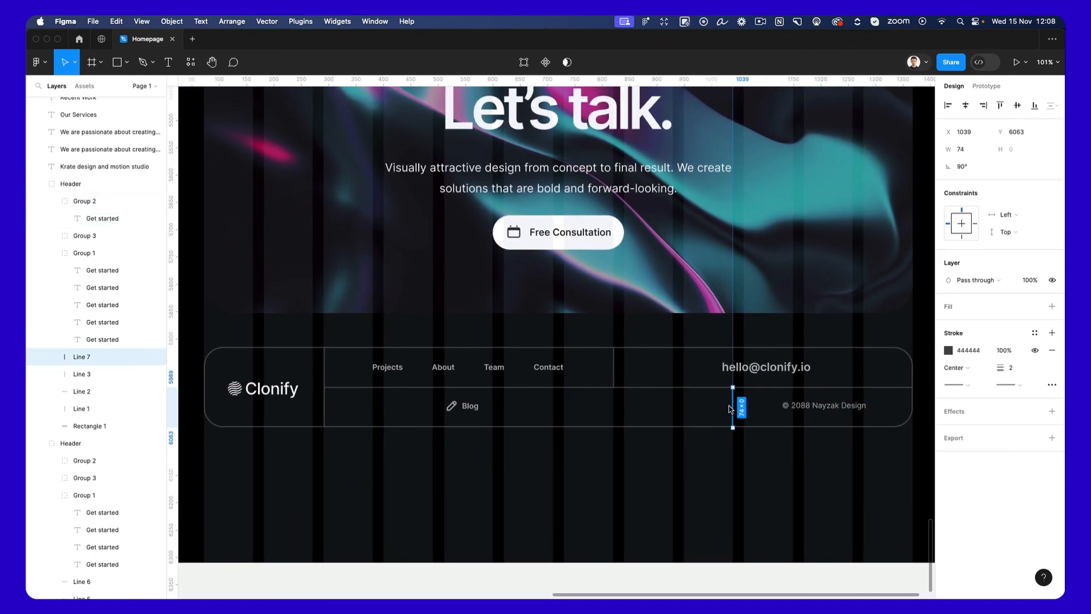
{"action": "left_click_drag", "start_coordinate": [730, 409], "coordinate": [521, 410]}
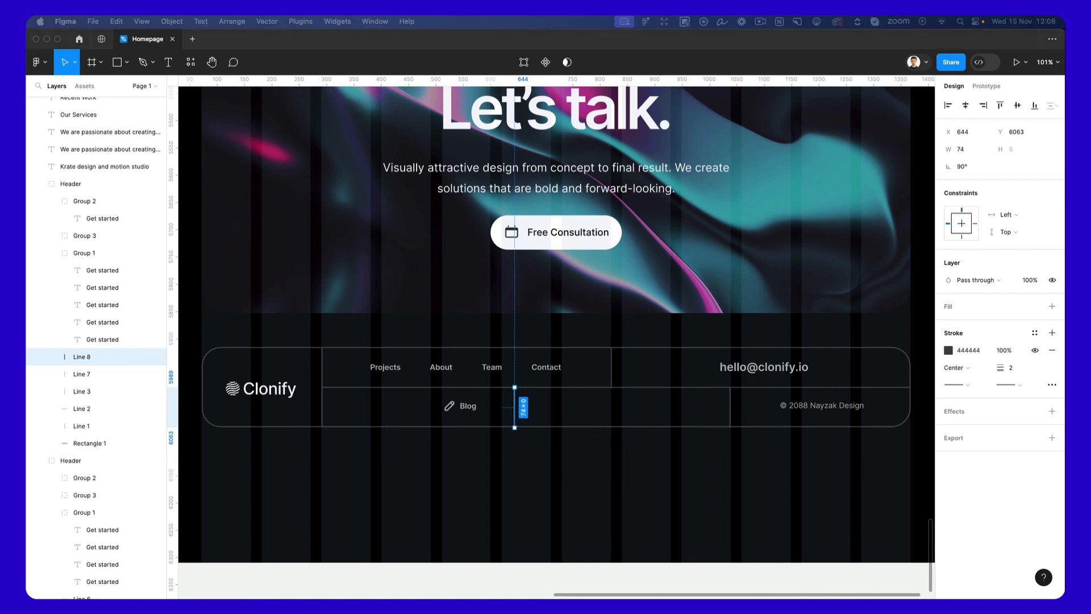
{"action": "left_click", "coordinate": [597, 409]}
Paste the Social Icons component into the footer and move it between the two lower dividers at X 746, Y 6007.
{"action": "left_click", "coordinate": [588, 388]}
{"action": "key", "text": "super+v"}
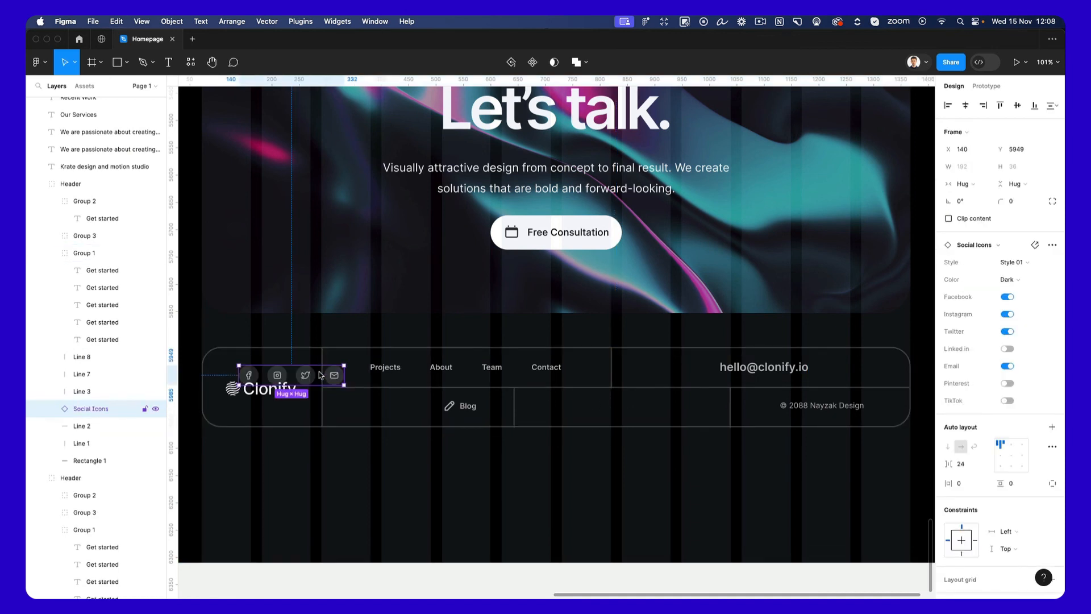
{"action": "left_click_drag", "start_coordinate": [327, 375], "coordinate": [654, 408]}
{"action": "scroll", "coordinate": [655, 408], "scroll_direction": "up", "scroll_amount": 10}
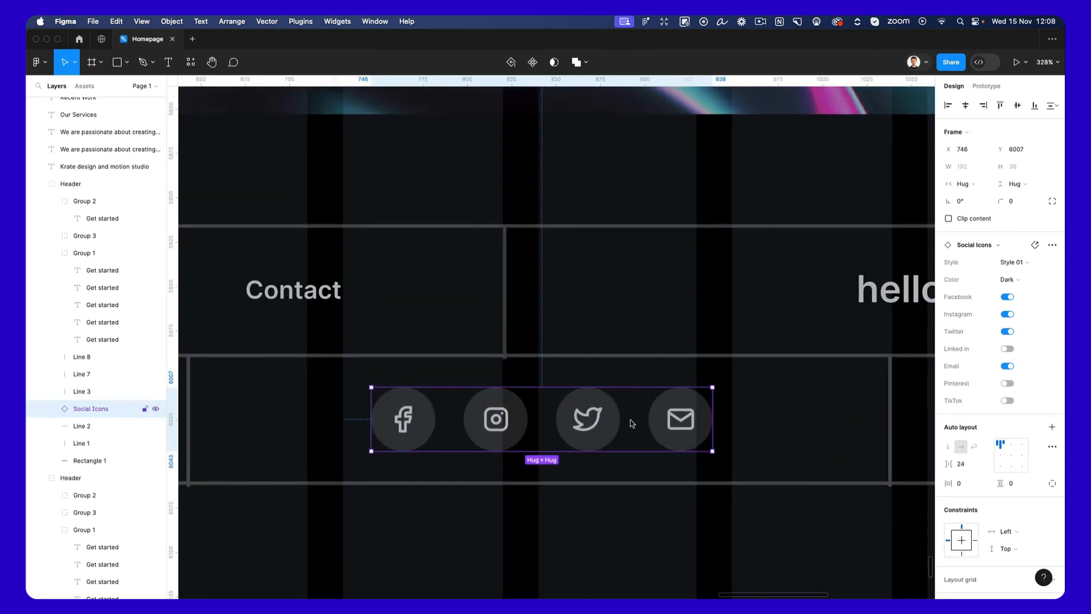
{"action": "scroll", "coordinate": [619, 418], "scroll_direction": "down", "scroll_amount": 2}
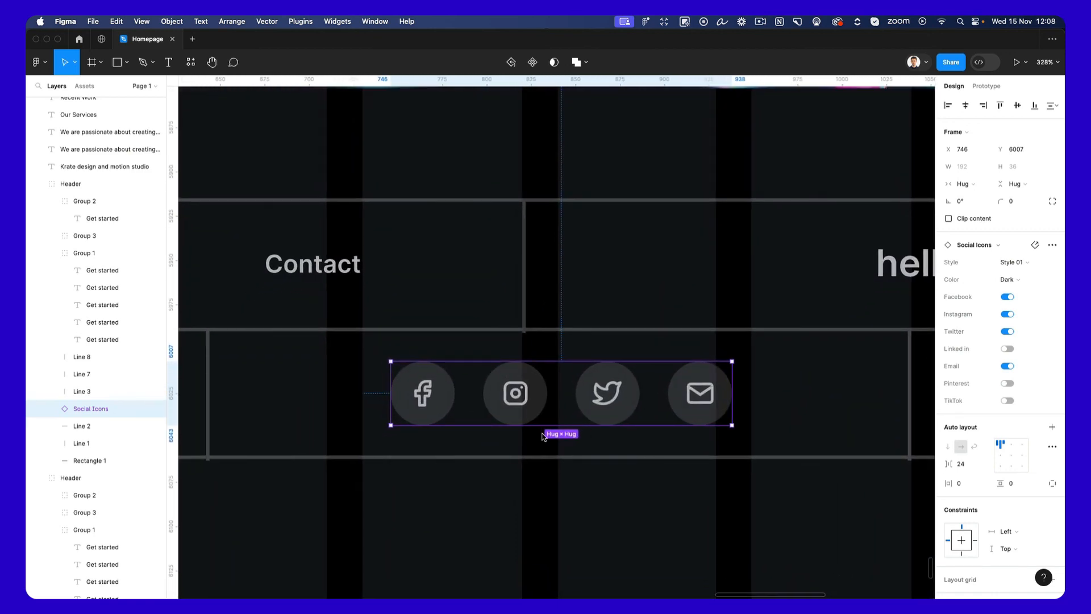
Draw a 40 × 40 circle below the Facebook icon in the footer and fill it with white FFFFFF.
{"action": "left_click", "coordinate": [500, 491]}
{"action": "scroll", "coordinate": [501, 492], "scroll_direction": "left", "scroll_amount": 3}
{"action": "key", "text": "o"}
{"action": "left_click_drag", "start_coordinate": [384, 403], "coordinate": [455, 473]}
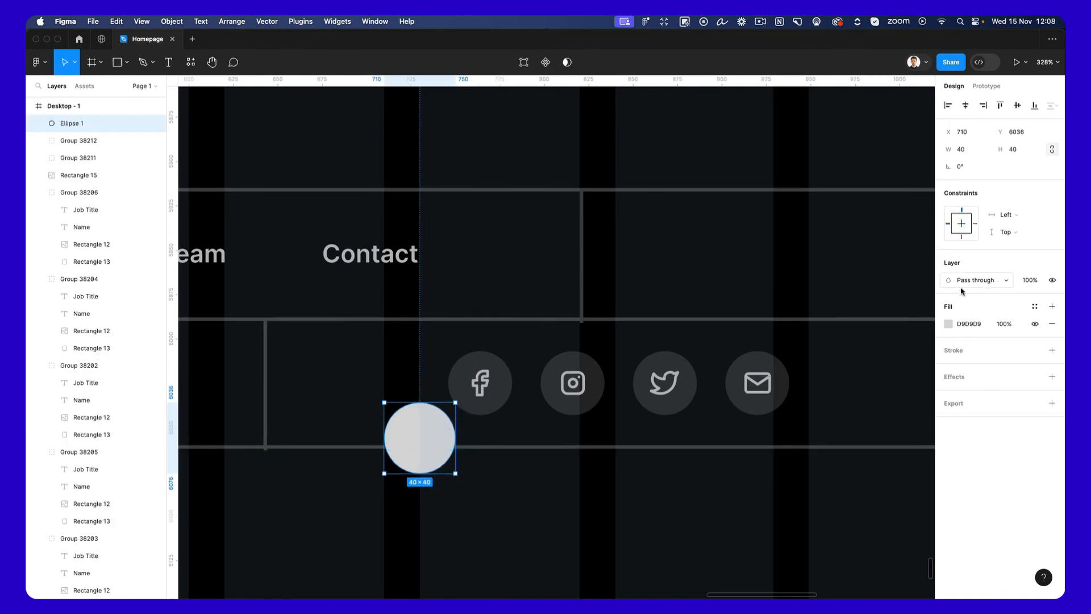
{"action": "left_click", "coordinate": [948, 324]}
{"action": "type", "text": "FFFFFF"}
{"action": "key", "text": "Return"}
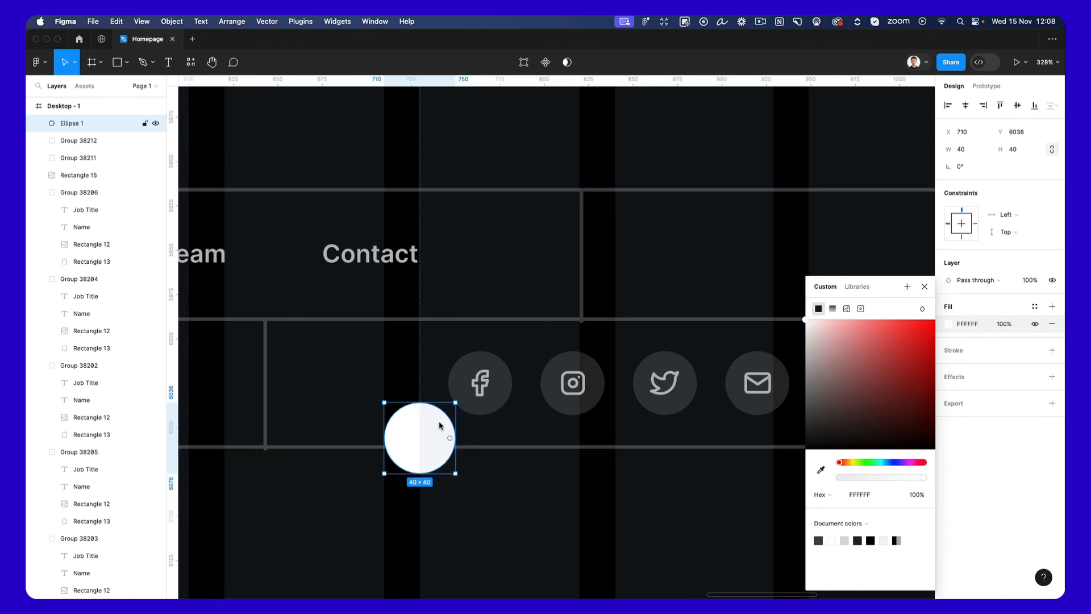
Reduce the circle's fill opacity to 60%, 30% and finally 10% to match the social icon backgrounds.
{"action": "left_click", "coordinate": [1004, 323]}
{"action": "type", "text": "60"}
{"action": "key", "text": "Return"}
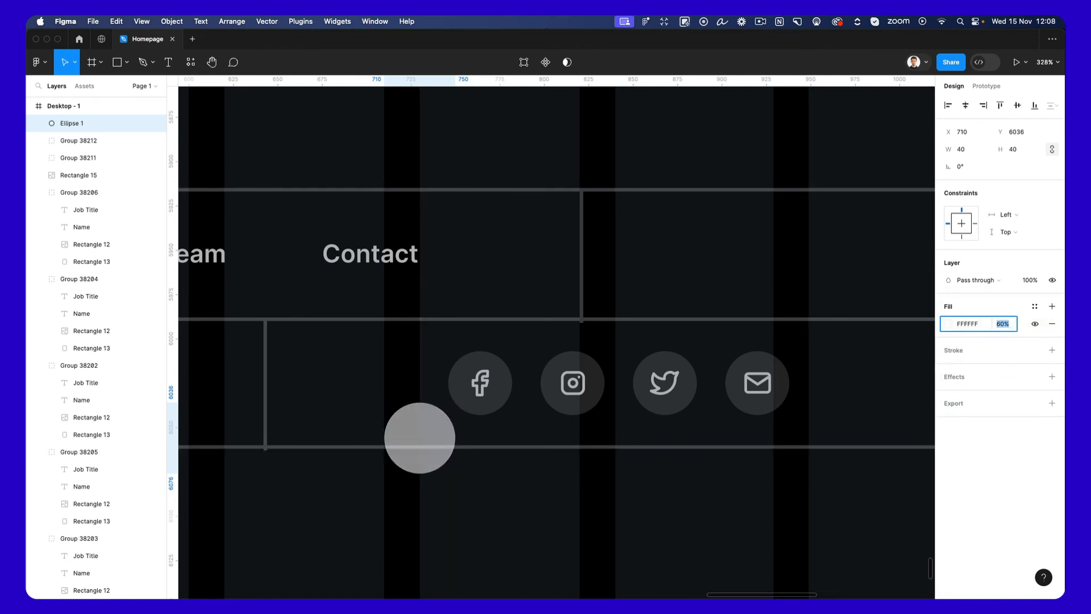
{"action": "type", "text": "30"}
{"action": "key", "text": "Return"}
{"action": "type", "text": "10"}
{"action": "key", "text": "Return"}
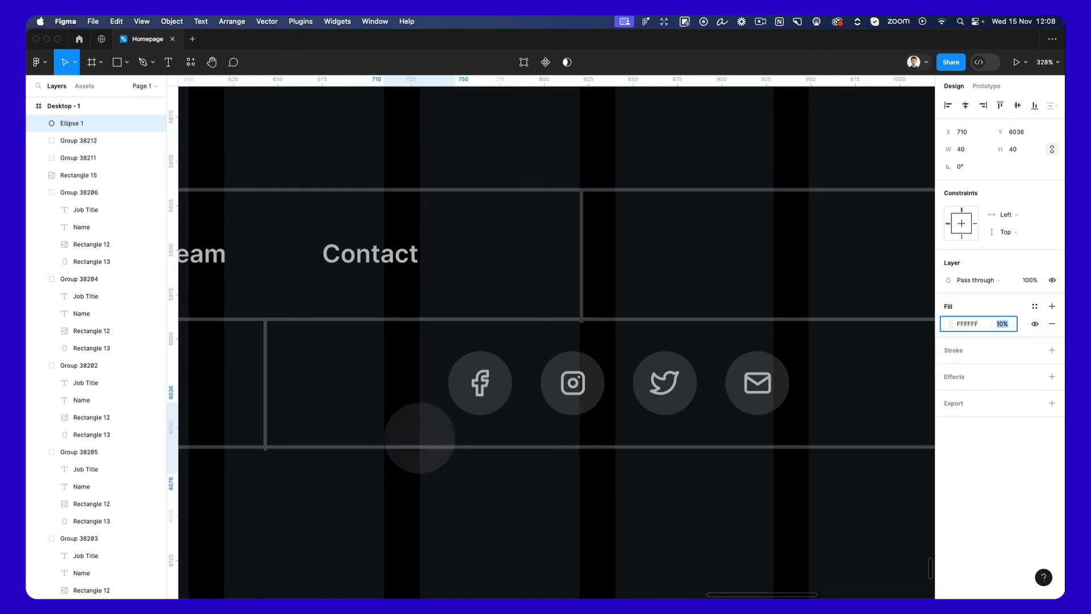
Delete the sample circle below the social icons.
{"action": "key", "text": "BackSpace"}
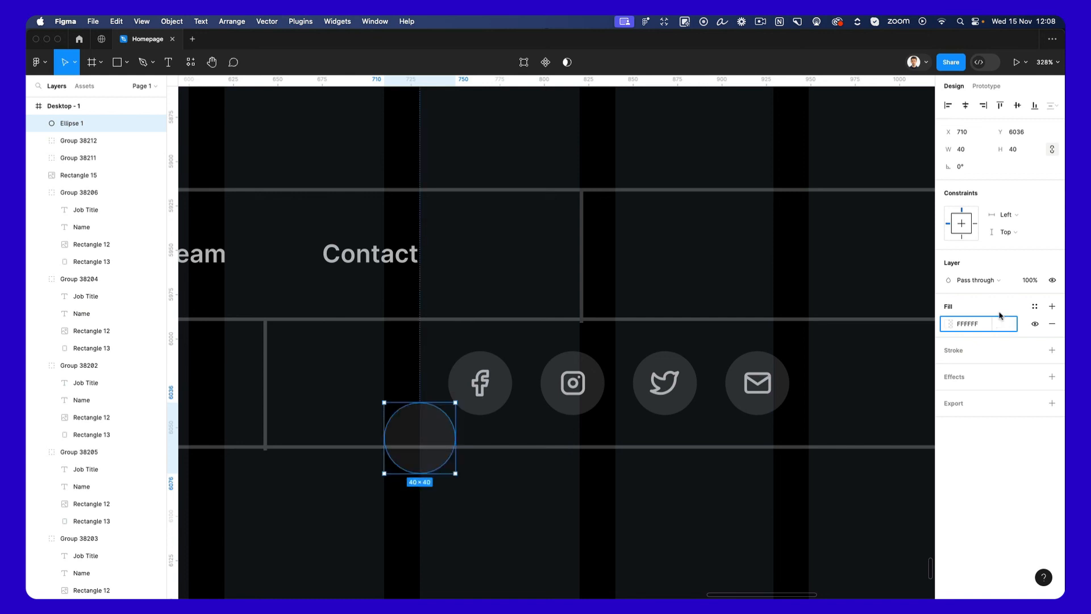
{"action": "left_click", "coordinate": [548, 434]}
{"action": "left_click", "coordinate": [407, 431]}
{"action": "key", "text": "BackSpace"}
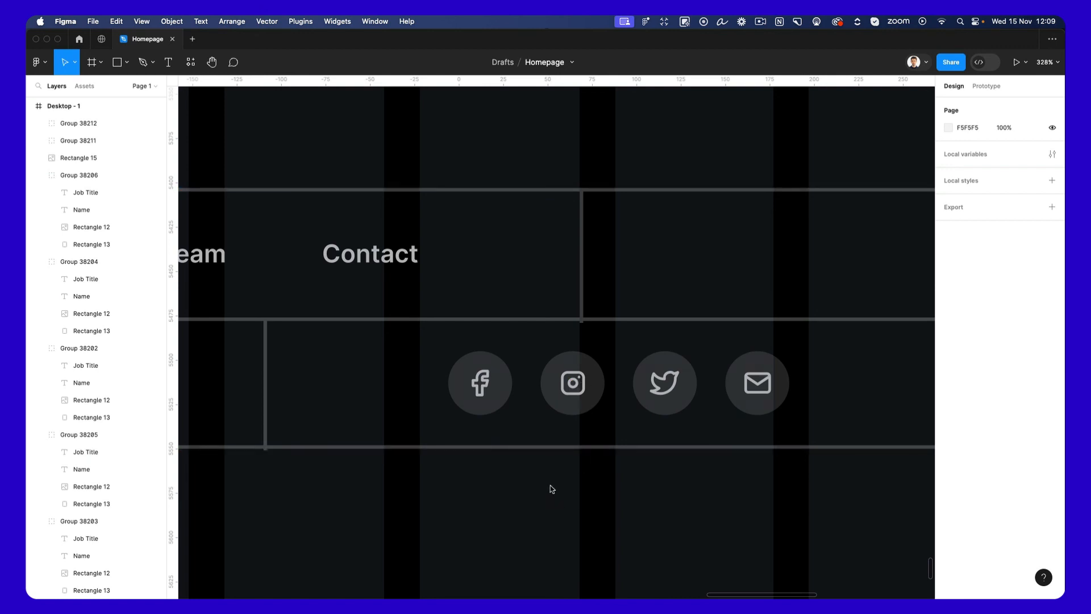
Shorten the footer's upper-row vertical divider to 72 so its lower end meets the horizontal divider.
{"action": "scroll", "coordinate": [550, 487], "scroll_direction": "down", "scroll_amount": 3}
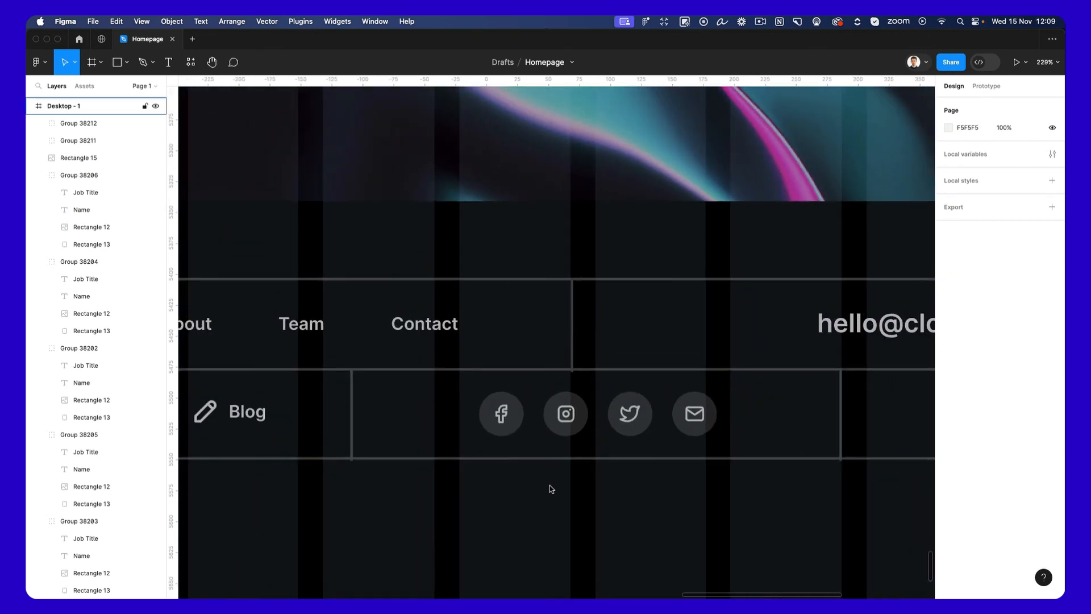
{"action": "left_click", "coordinate": [572, 352]}
{"action": "scroll", "coordinate": [573, 353], "scroll_direction": "up", "scroll_amount": 3}
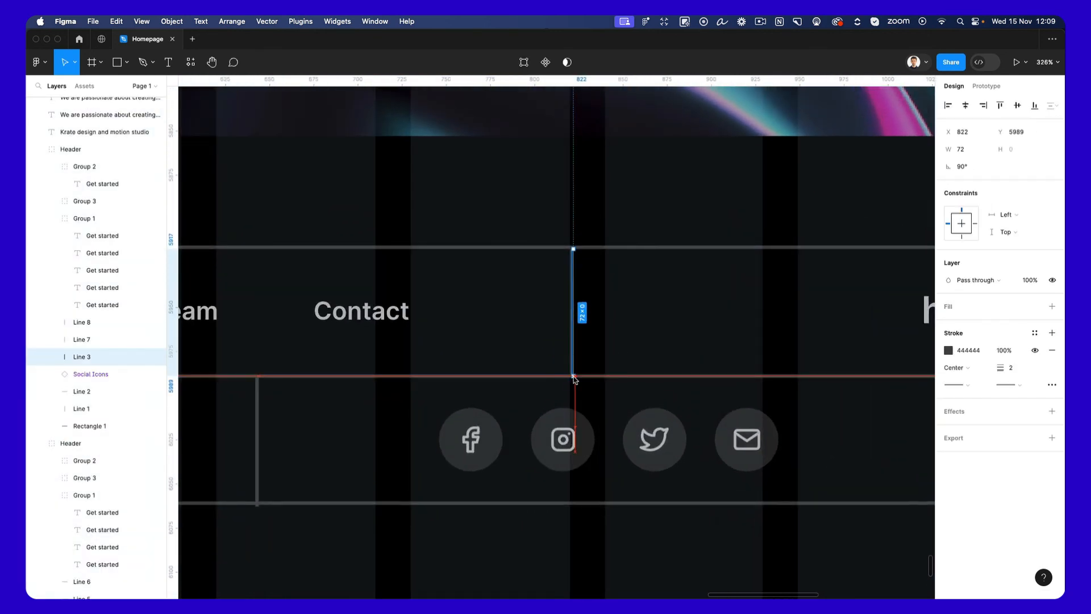
{"action": "left_click", "coordinate": [622, 417]}
{"action": "scroll", "coordinate": [622, 417], "scroll_direction": "down", "scroll_amount": 7}
{"action": "left_click", "coordinate": [605, 485]}
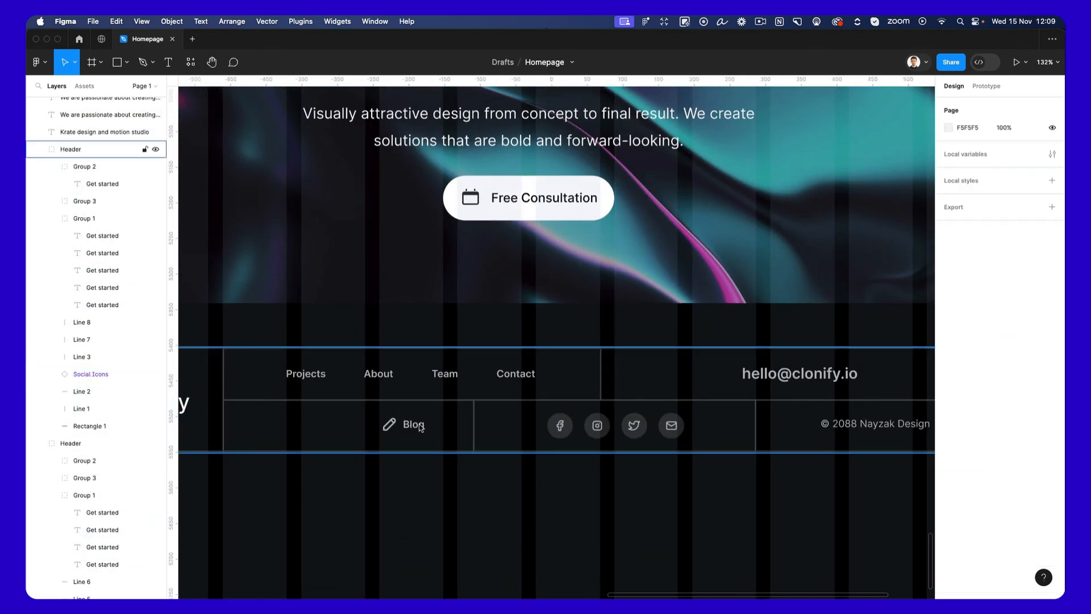
Shift the Blog link with its pencil icon to the middle of its cell in the footer's lower row.
{"action": "double_click", "coordinate": [417, 426]}
{"action": "left_click_drag", "start_coordinate": [417, 428], "coordinate": [362, 430]}
{"action": "scroll", "coordinate": [362, 430], "scroll_direction": "down", "scroll_amount": 3}
{"action": "left_click", "coordinate": [641, 492]}
{"action": "scroll", "coordinate": [641, 478], "scroll_direction": "down", "scroll_amount": 4}
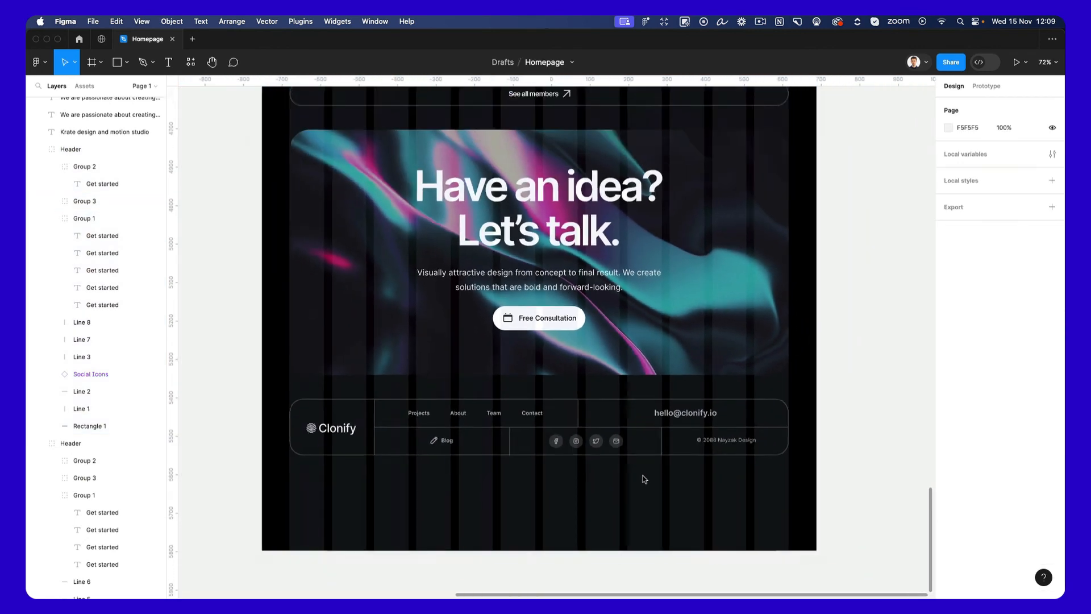
Shorten the Desktop - 1 frame so its lower edge ends just below the footer.
{"action": "scroll", "coordinate": [644, 479], "scroll_direction": "down", "scroll_amount": 2}
{"action": "left_click", "coordinate": [588, 500]}
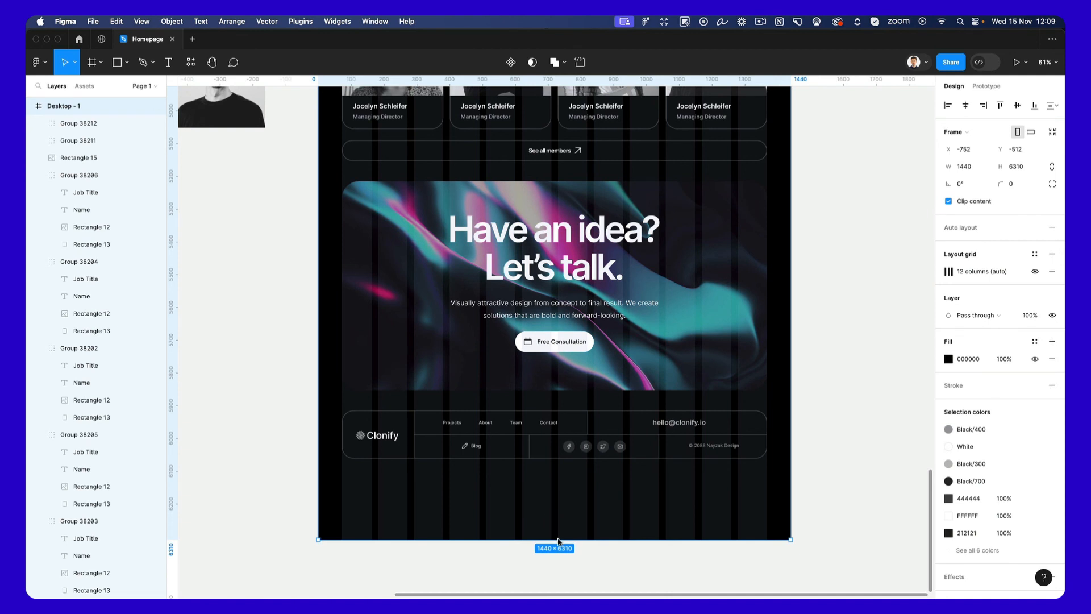
{"action": "left_click_drag", "start_coordinate": [555, 539], "coordinate": [556, 482]}
{"action": "left_click", "coordinate": [592, 493]}
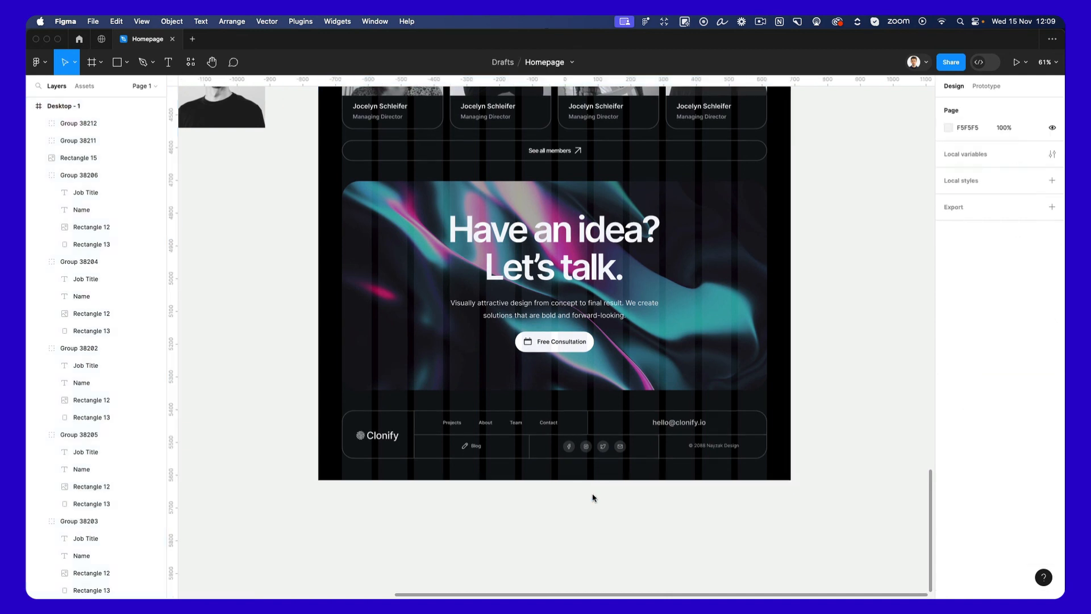